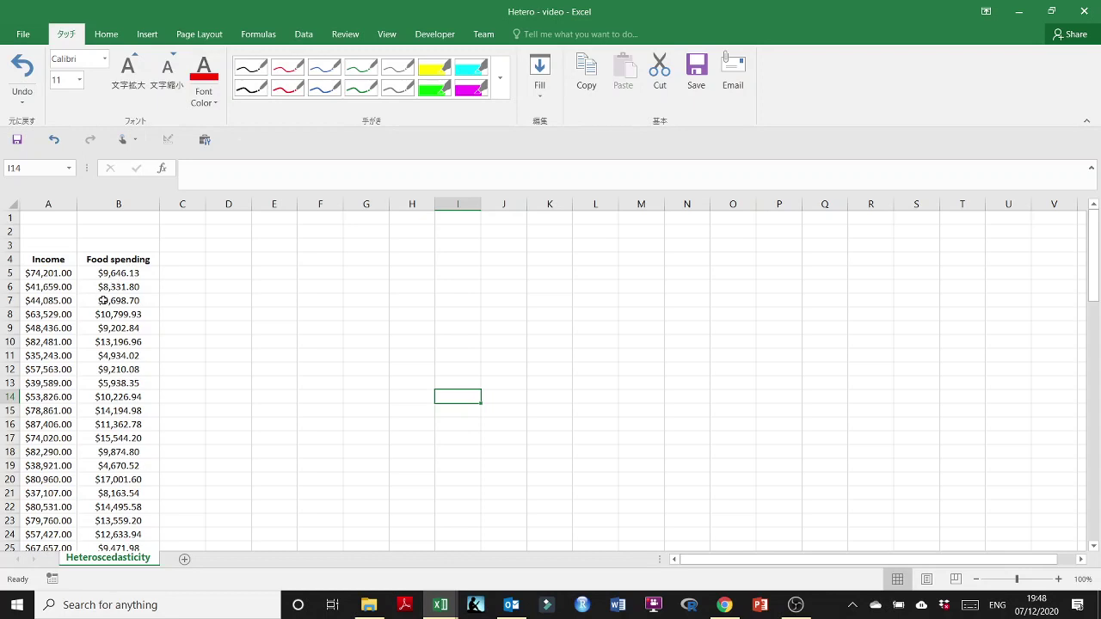
- Label the Food spending column Y in cell B3 and the Income column X in cell A3
click(125, 246)
text(Y)
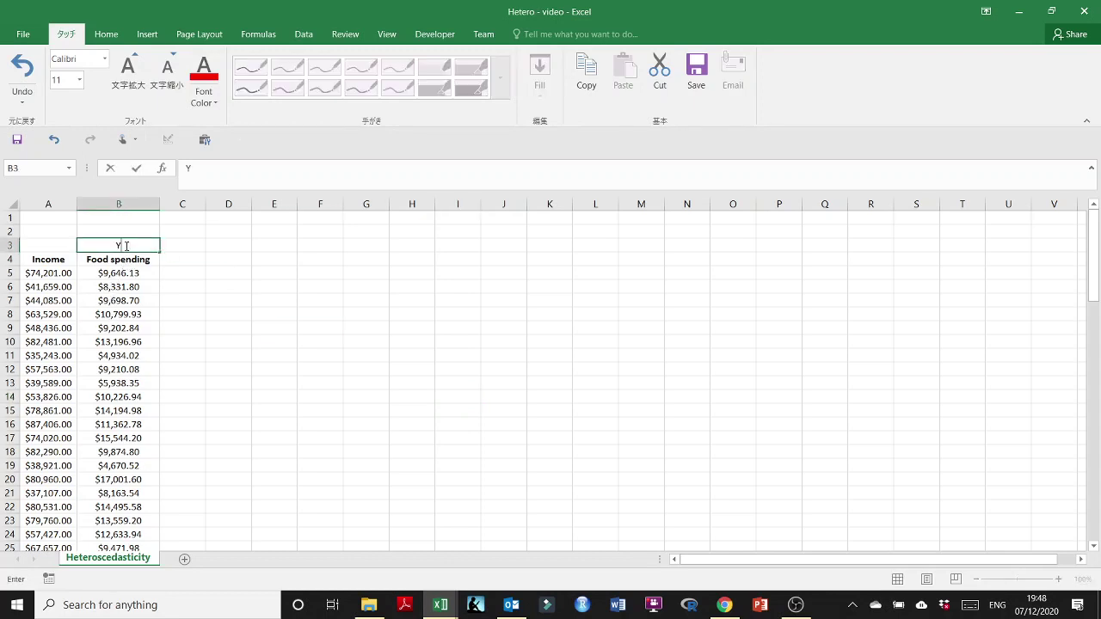
click(40, 243)
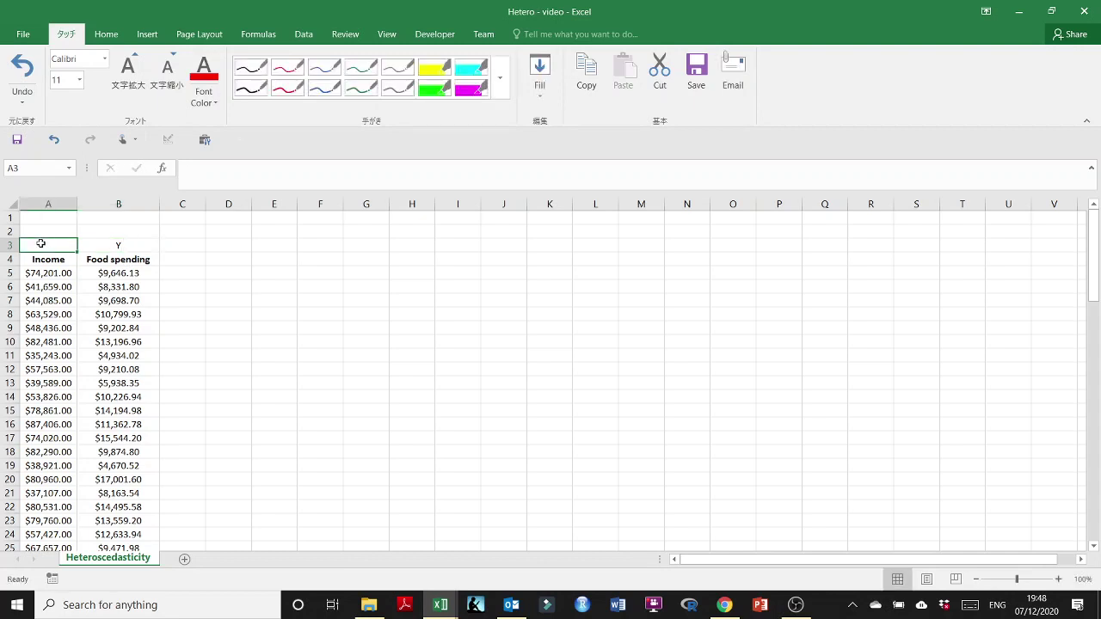
text(X)
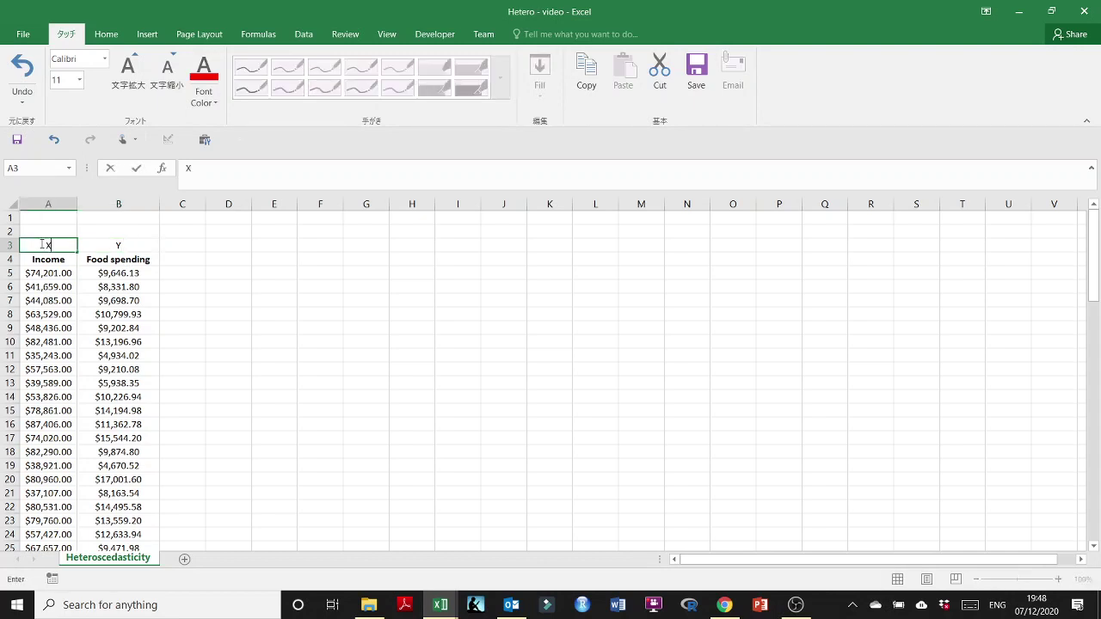
click(253, 283)
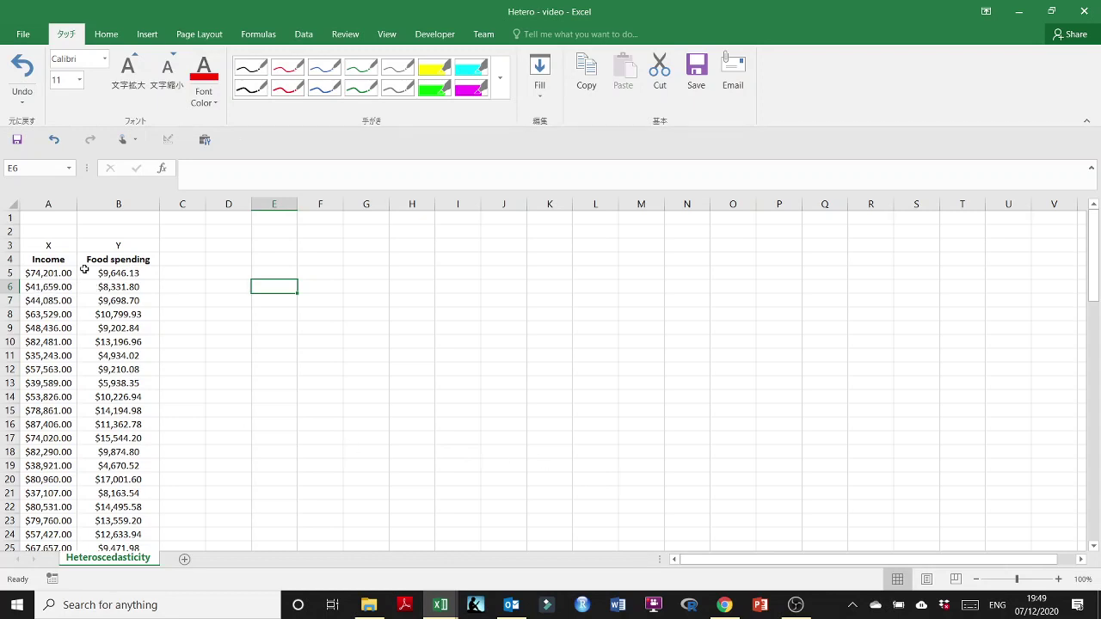
click(853, 604)
click(857, 555)
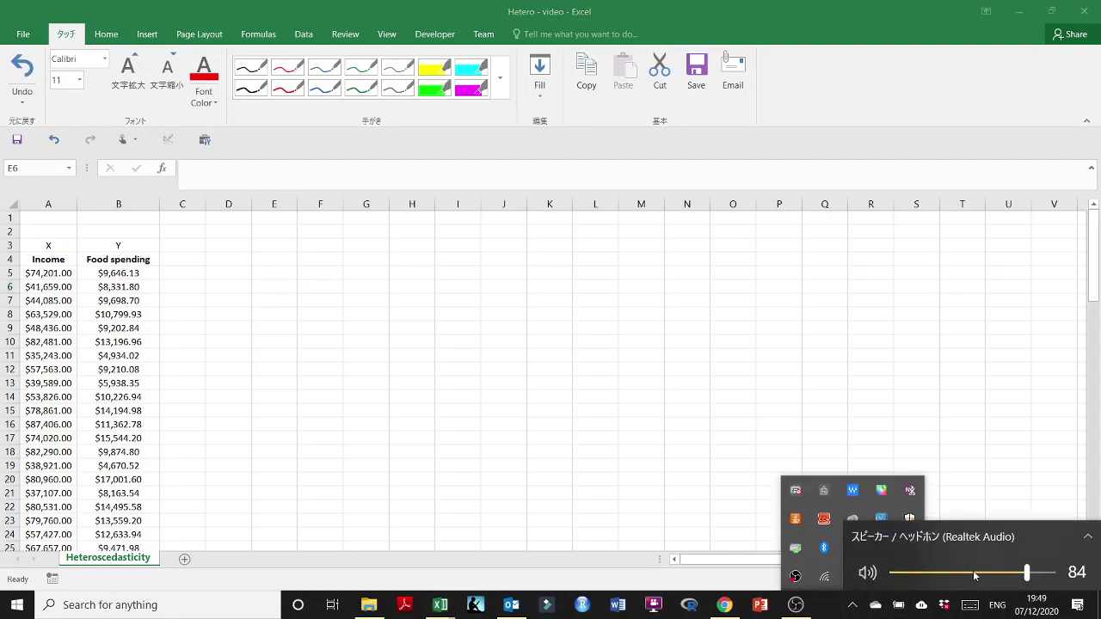
click(423, 319)
click(118, 262)
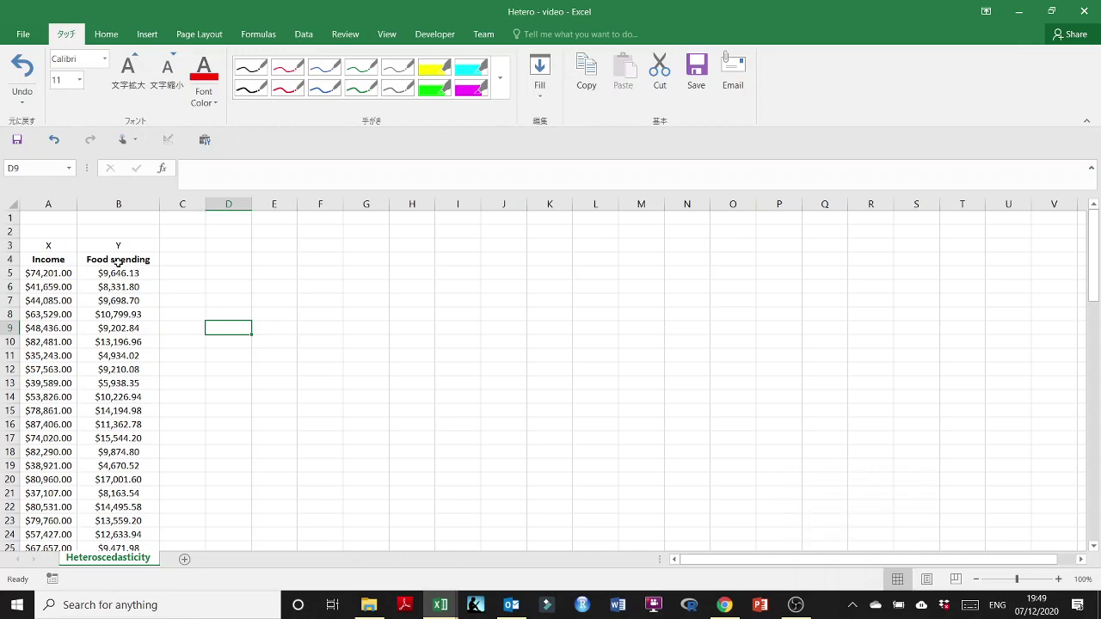
key(ctrl+shift+Down)
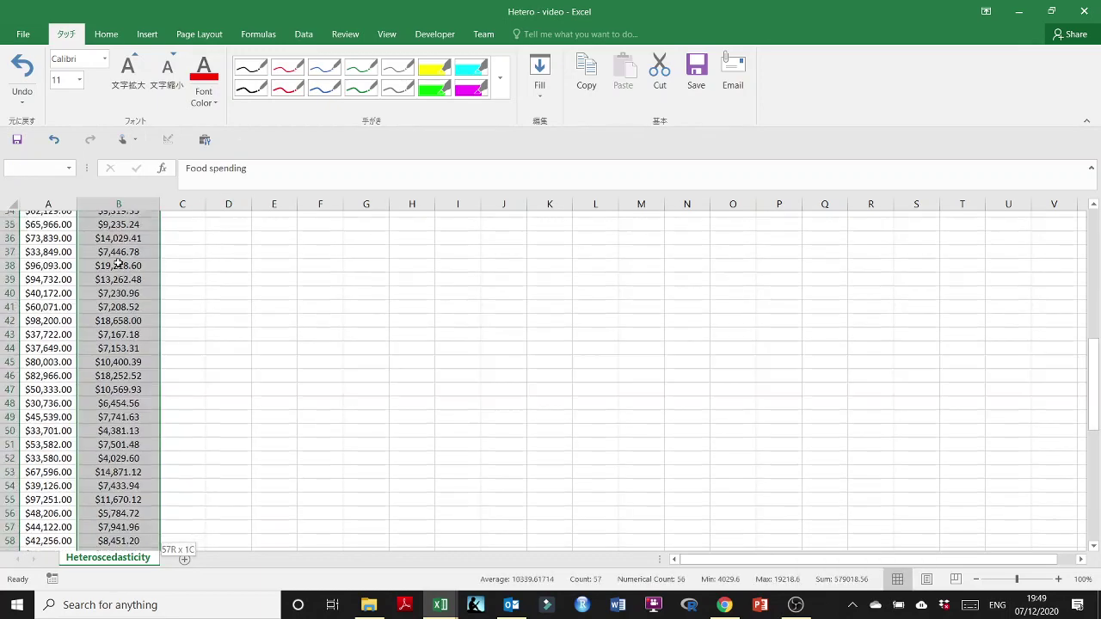
scroll(293, 377, up, 12)
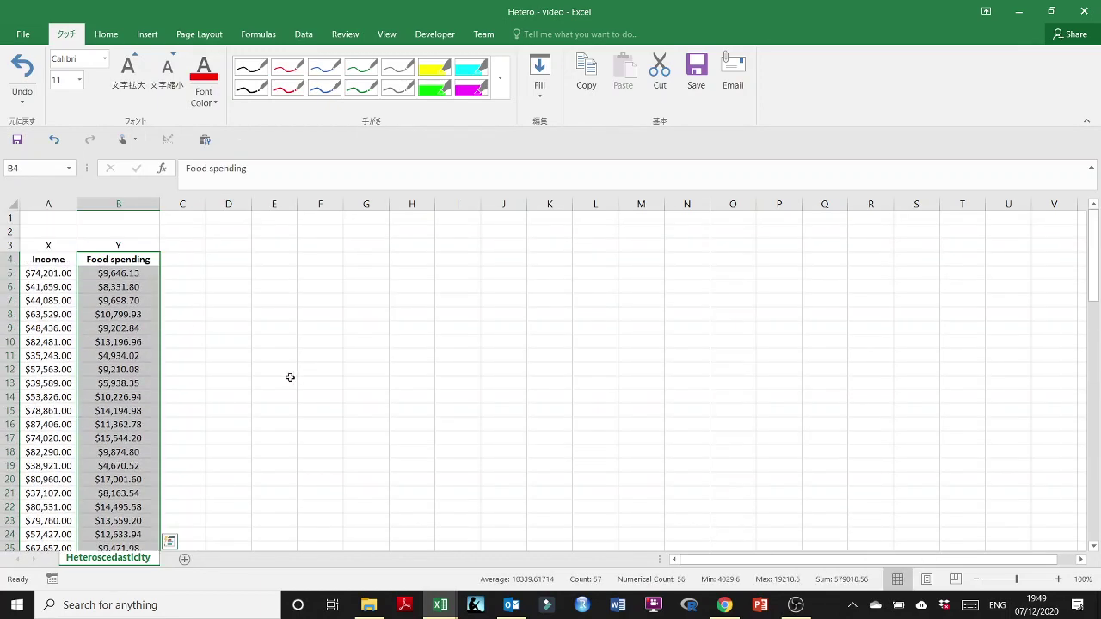
- Insert a scatter chart of the food spending values in B5:B60
click(146, 273)
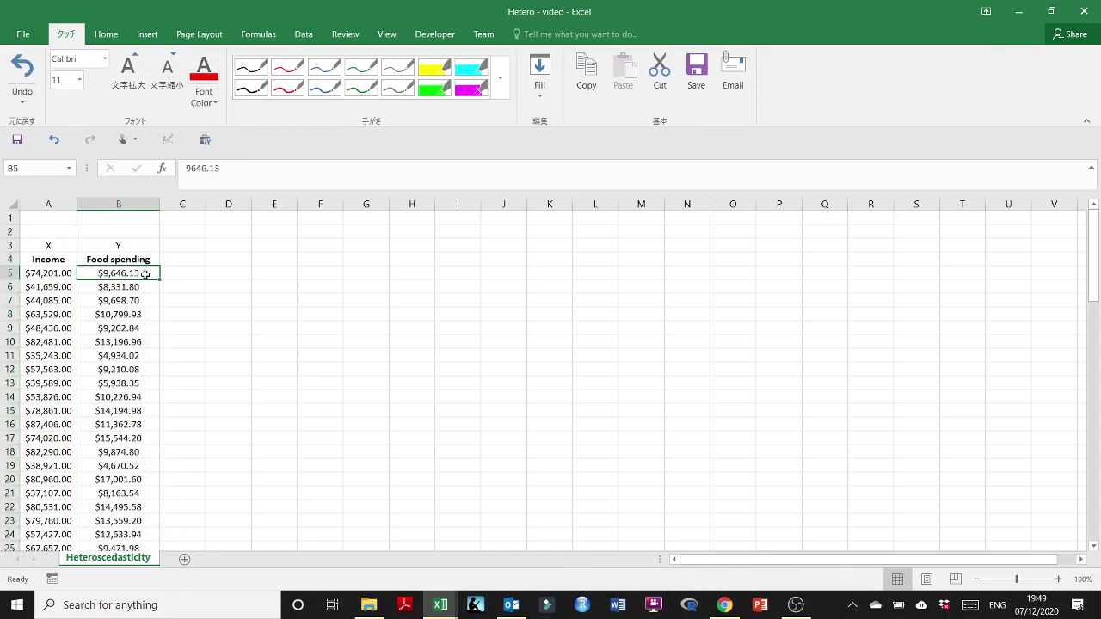
key(ctrl+shift+Down)
click(303, 35)
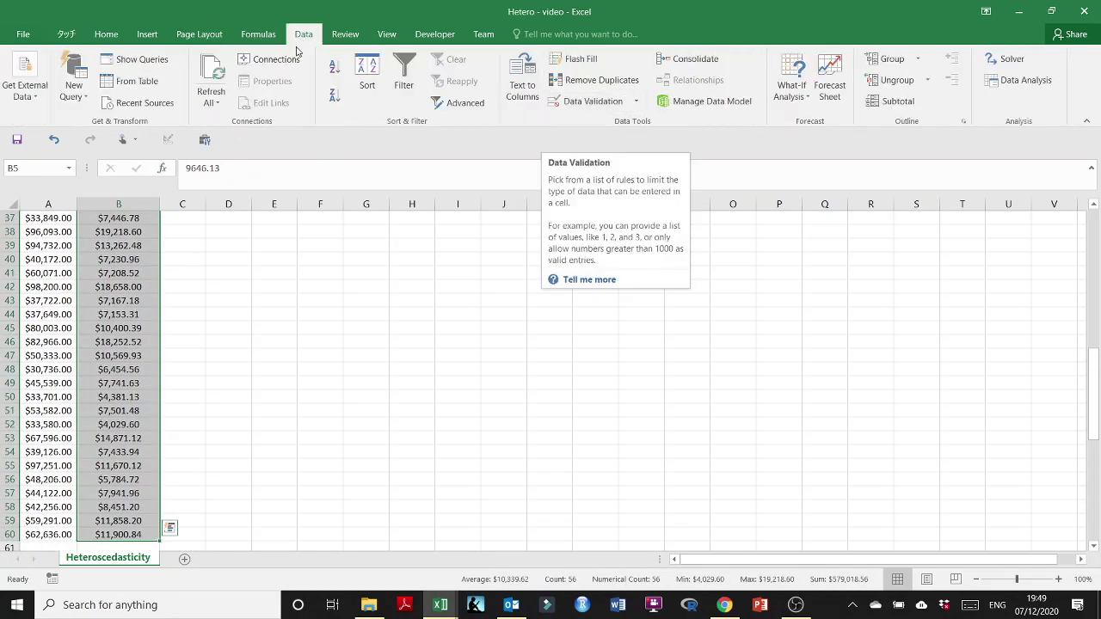
click(147, 34)
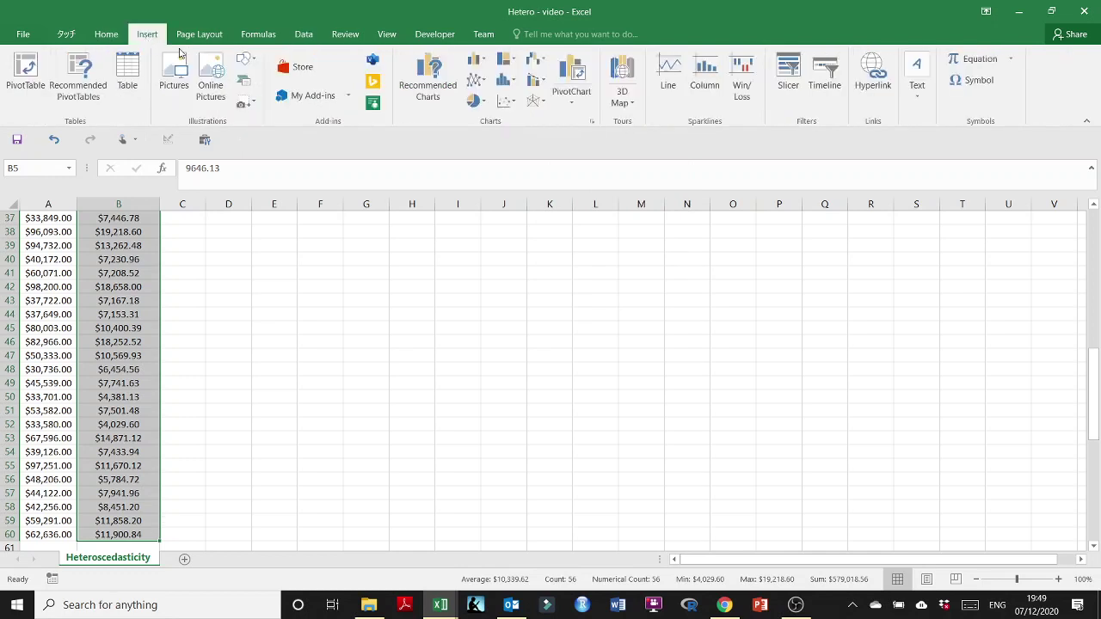
click(507, 101)
click(517, 149)
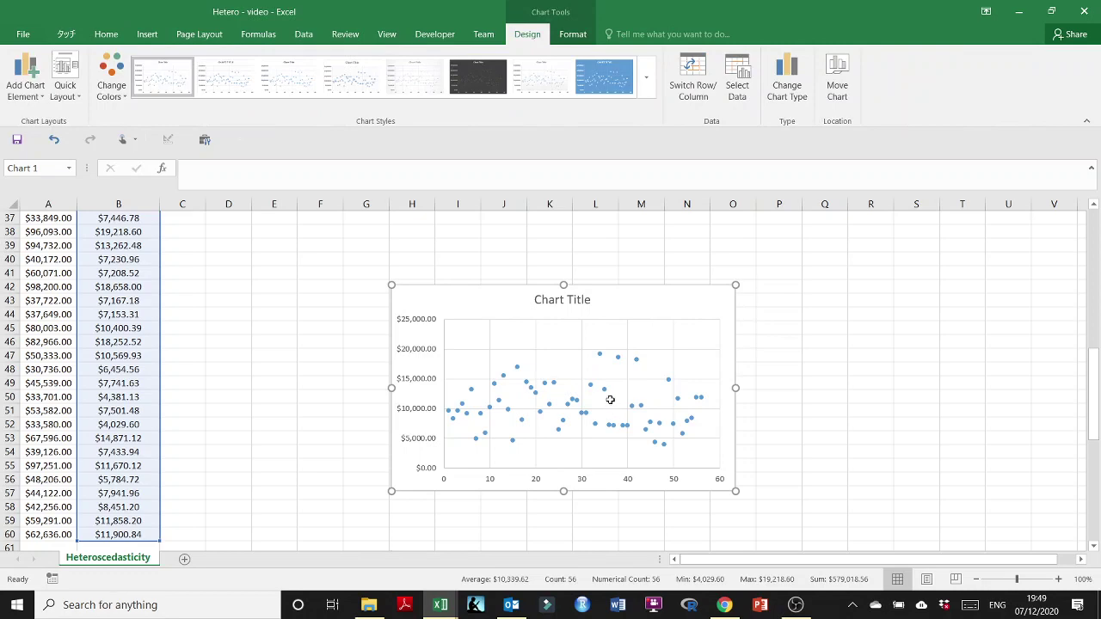
- Cut the scatter chart and paste it near the top of the sheet, placing it right beside the data from row 3
scroll(615, 404, up, 6)
scroll(623, 435, down, 4)
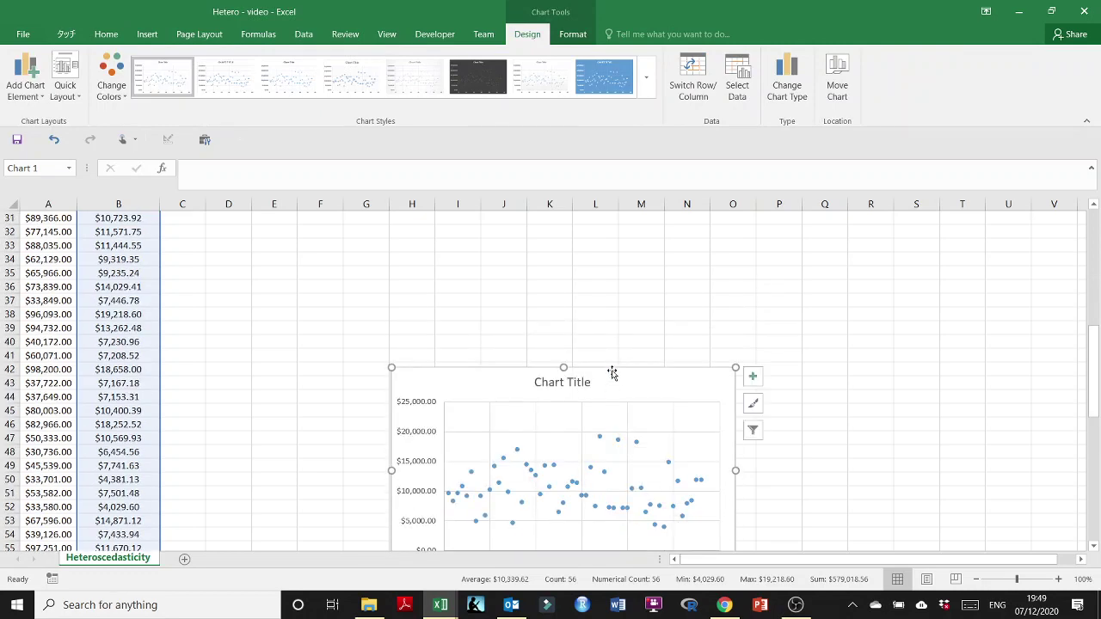
key(Delete)
drag(1093, 422, 1093, 225)
click(240, 260)
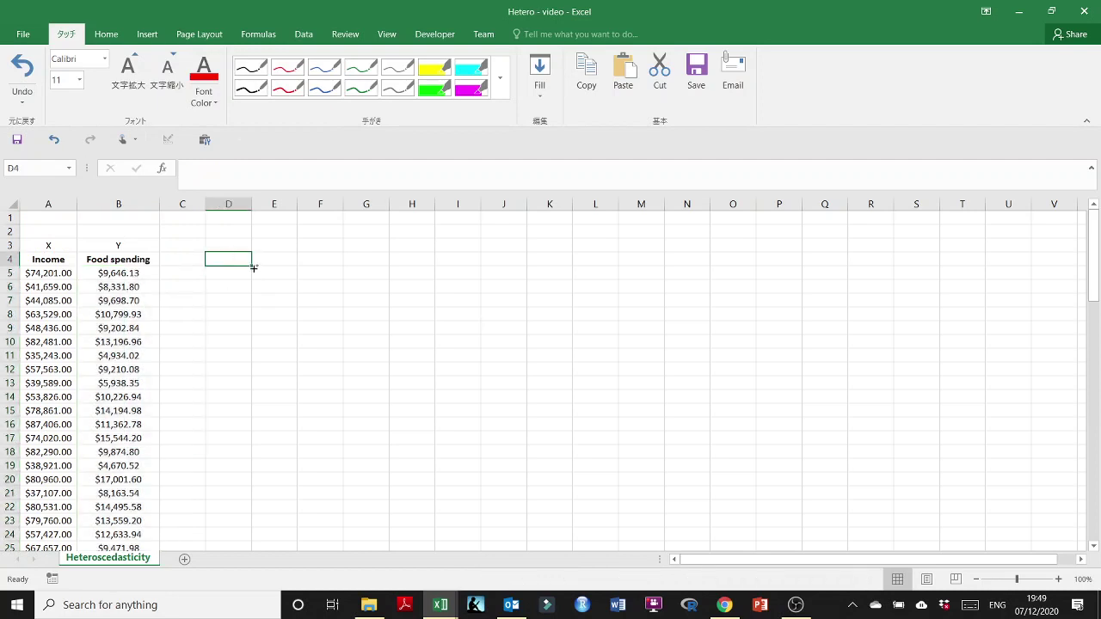
key(ctrl+z)
drag(298, 258, 259, 229)
- Edit the chart's data series to use the income values in A5:A60 as its X values
click(572, 34)
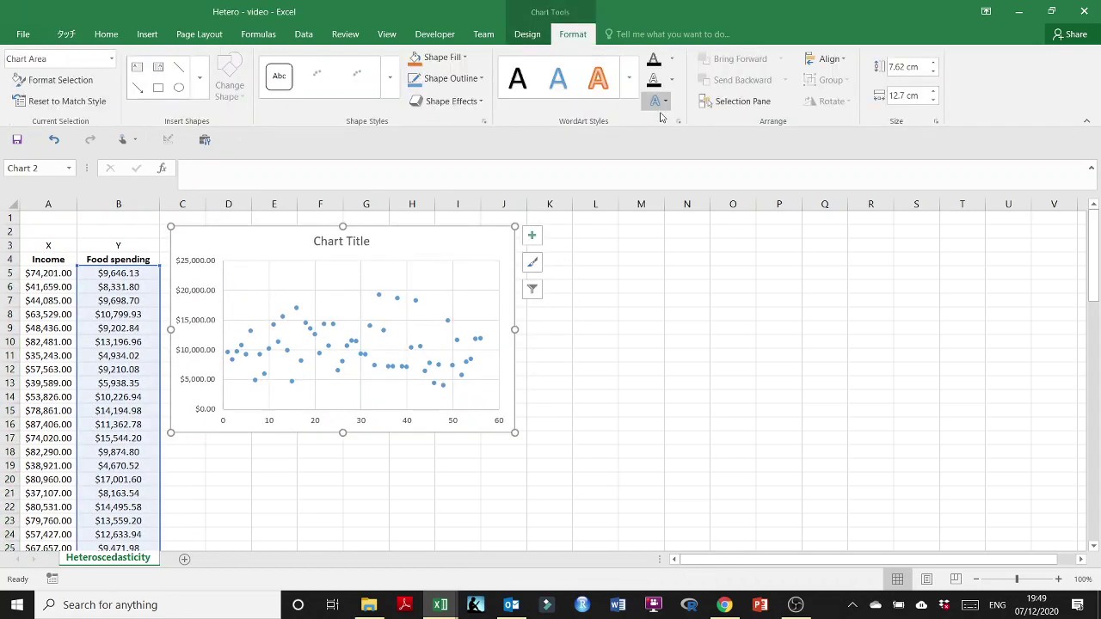
click(523, 33)
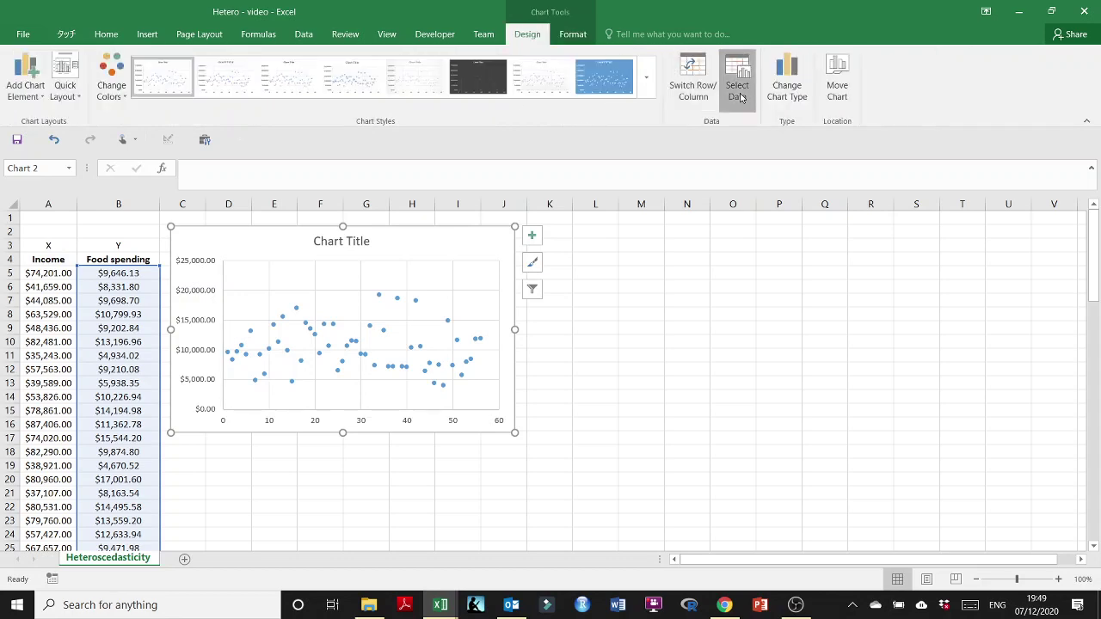
click(737, 81)
click(519, 275)
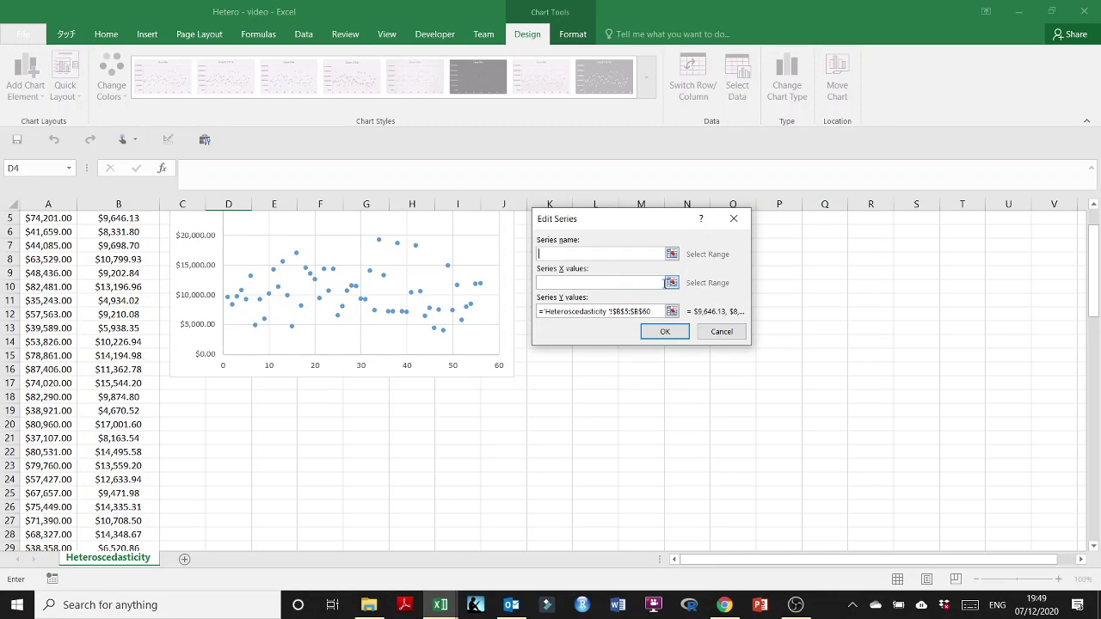
click(671, 282)
scroll(344, 344, up, 2)
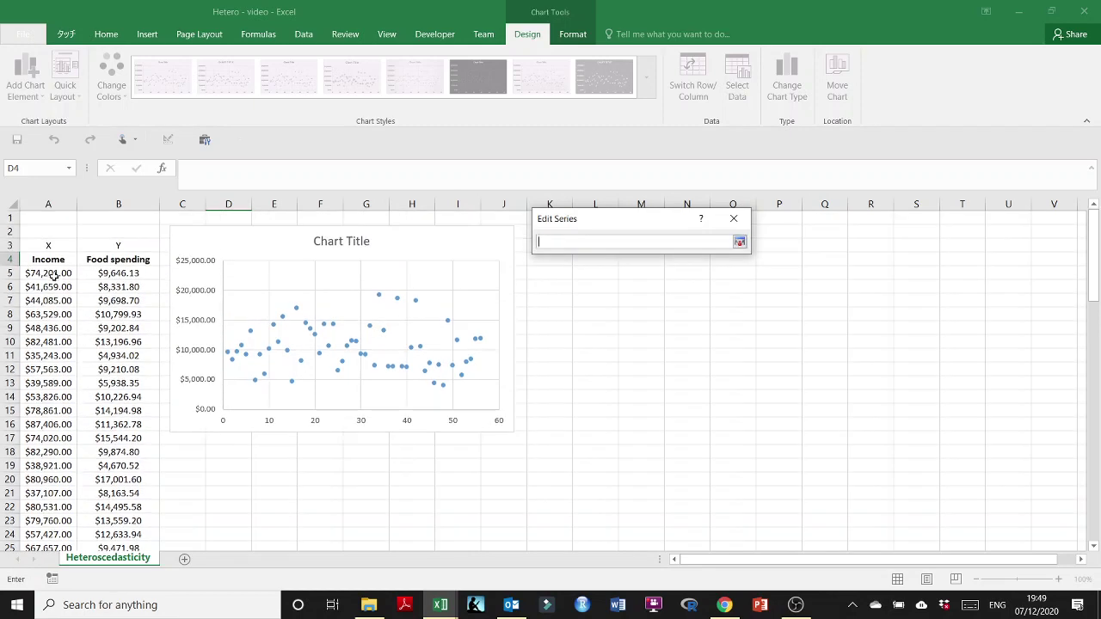
click(54, 274)
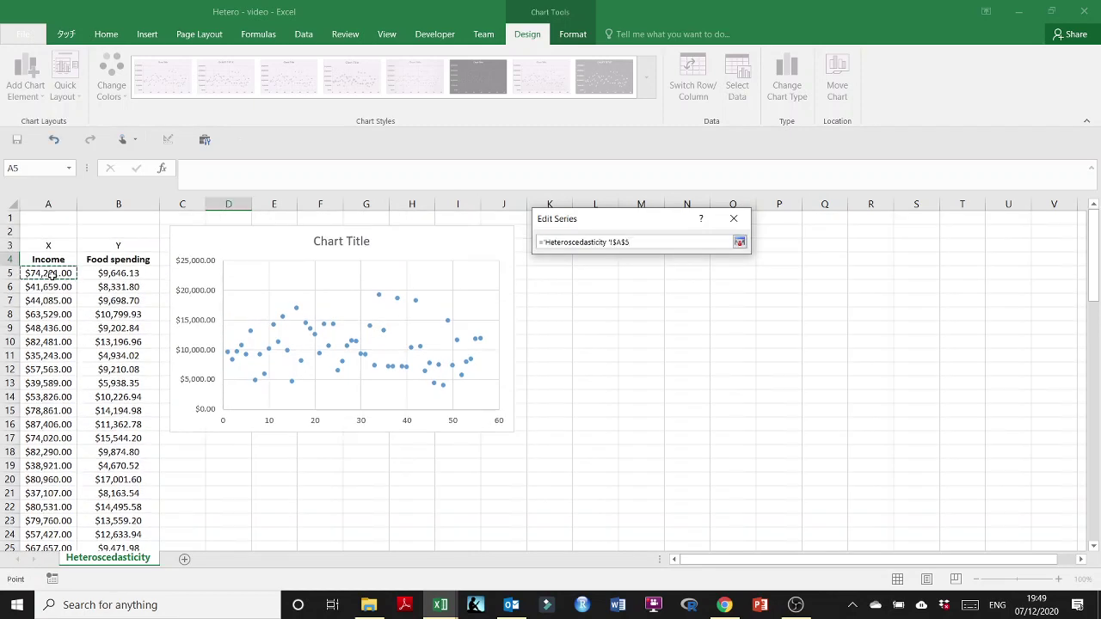
key(ctrl+shift+Down)
key(Return)
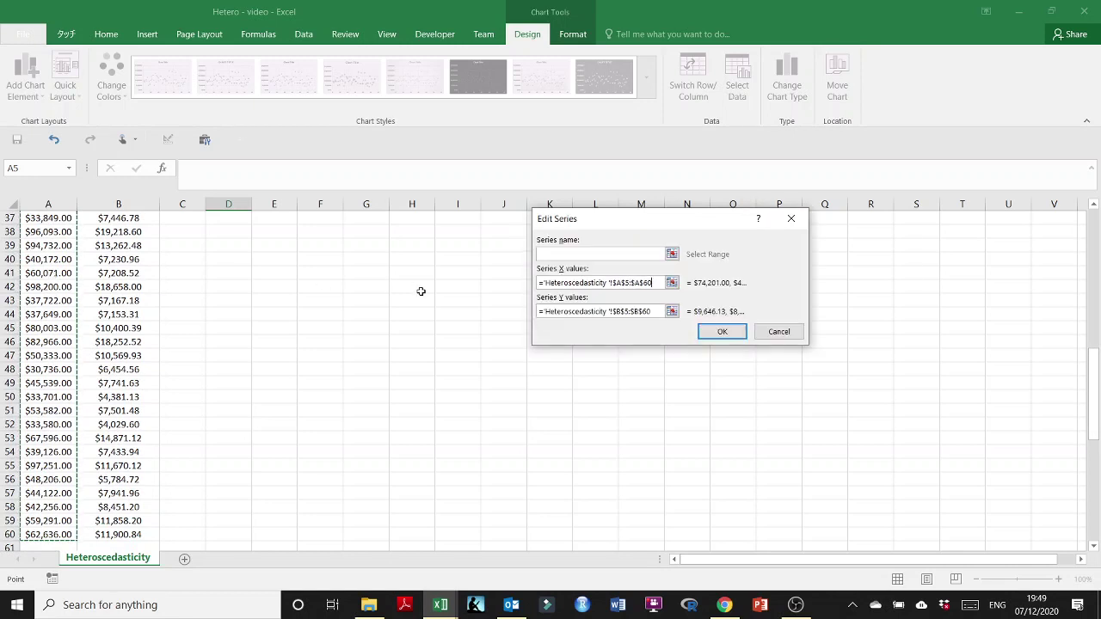
- Name the data series "Food Spending vs. Income" and apply the changed data source
click(563, 254)
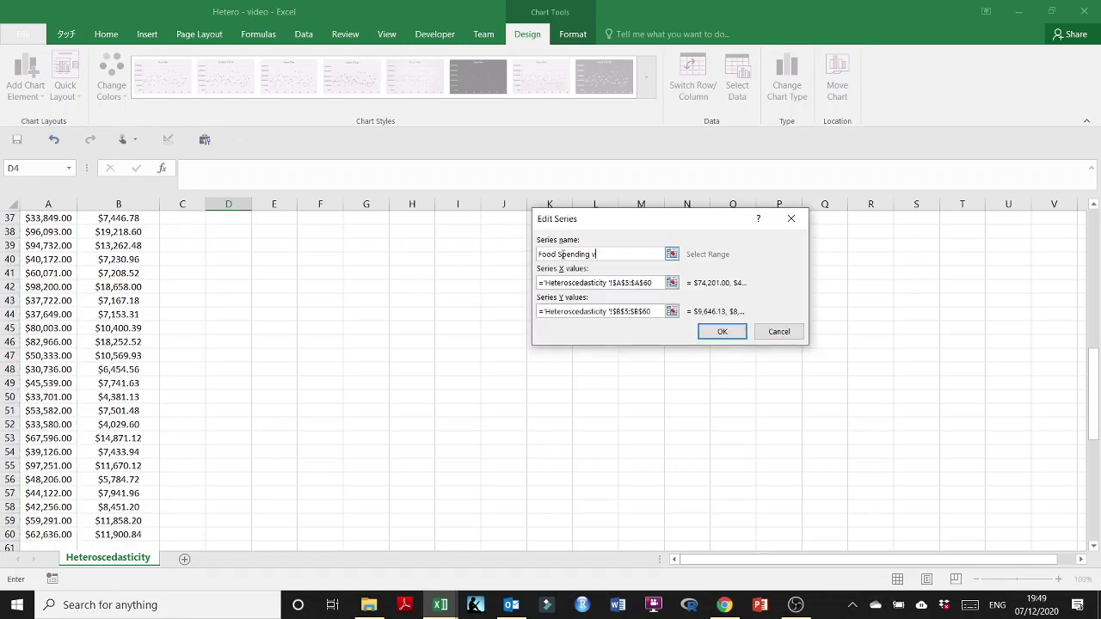
text(Food Spending vs. Income)
click(722, 331)
click(759, 372)
scroll(725, 407, up, 12)
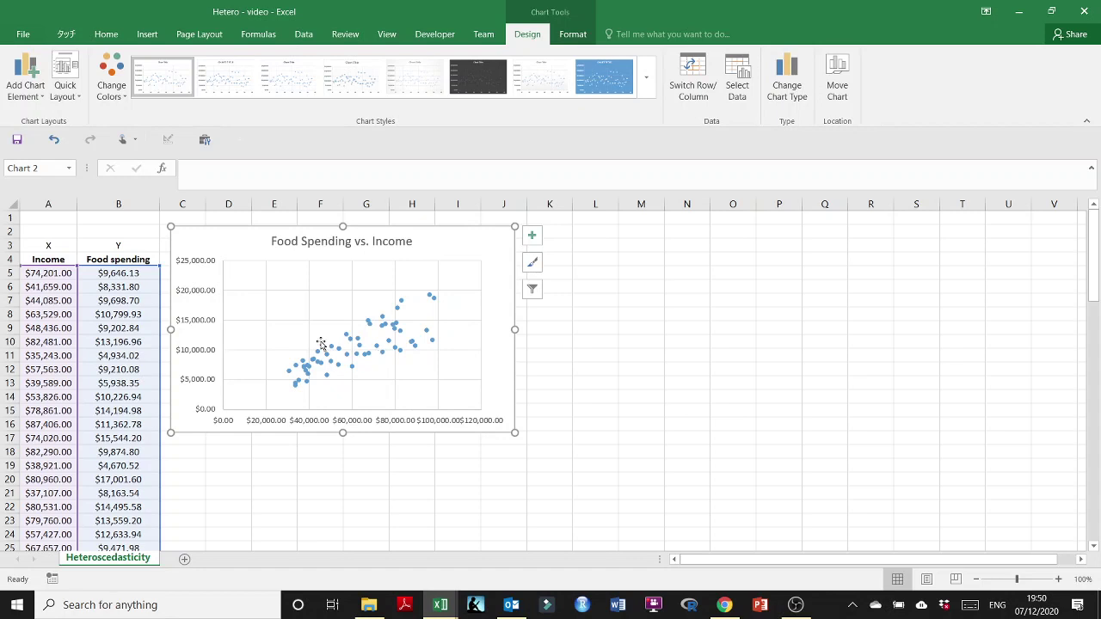
- Tilt the horizontal axis labels with a custom text angle of -20°
click(404, 428)
right_click(404, 425)
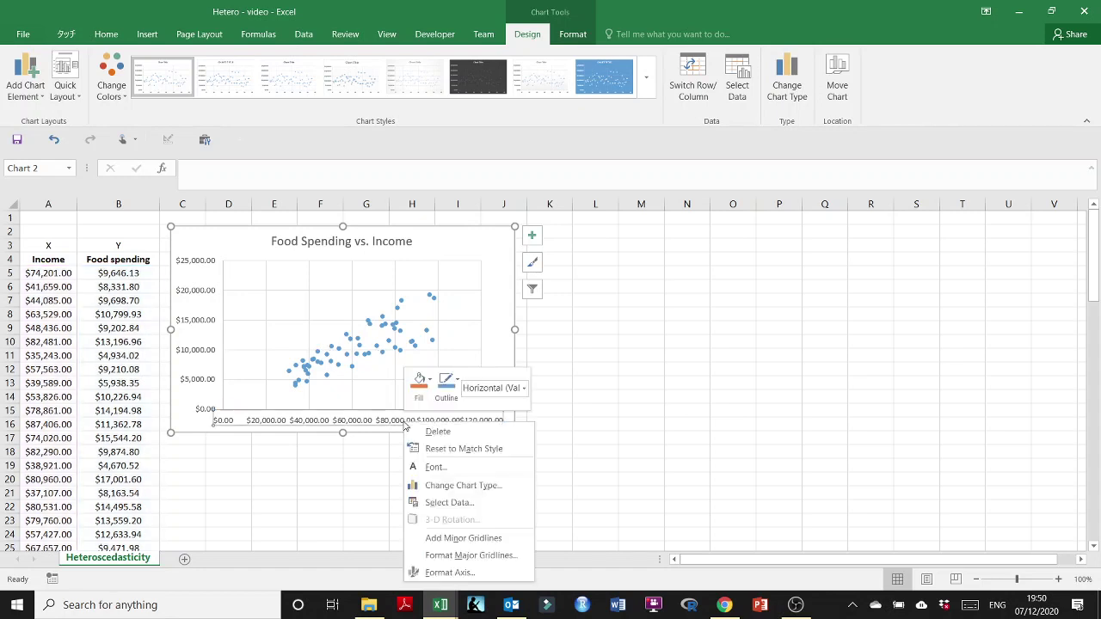
click(450, 573)
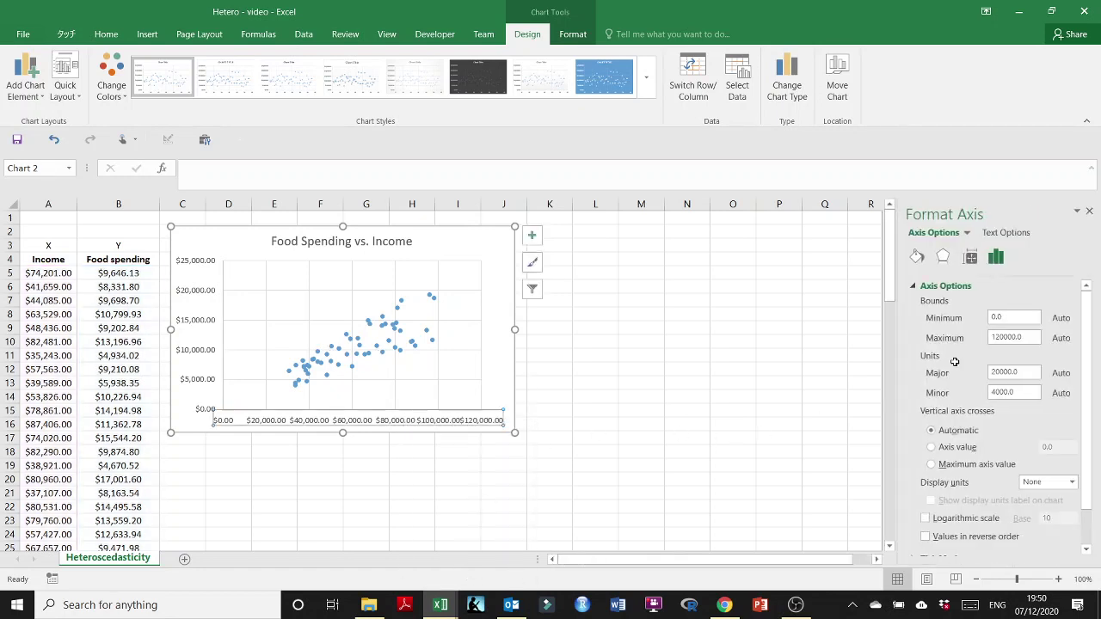
scroll(985, 336, down, 2)
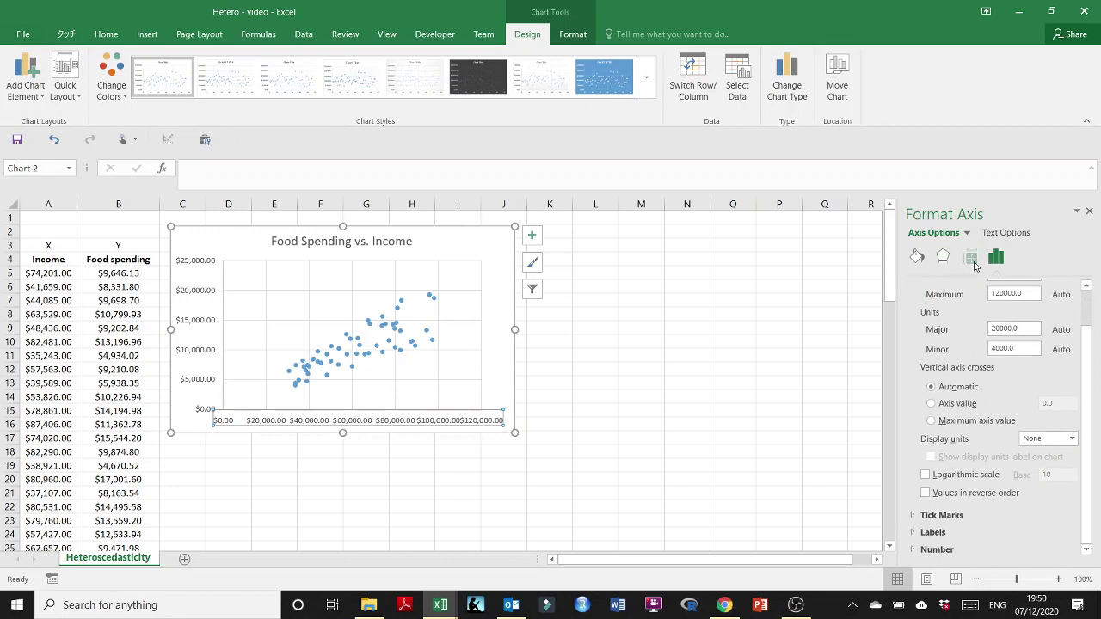
click(974, 260)
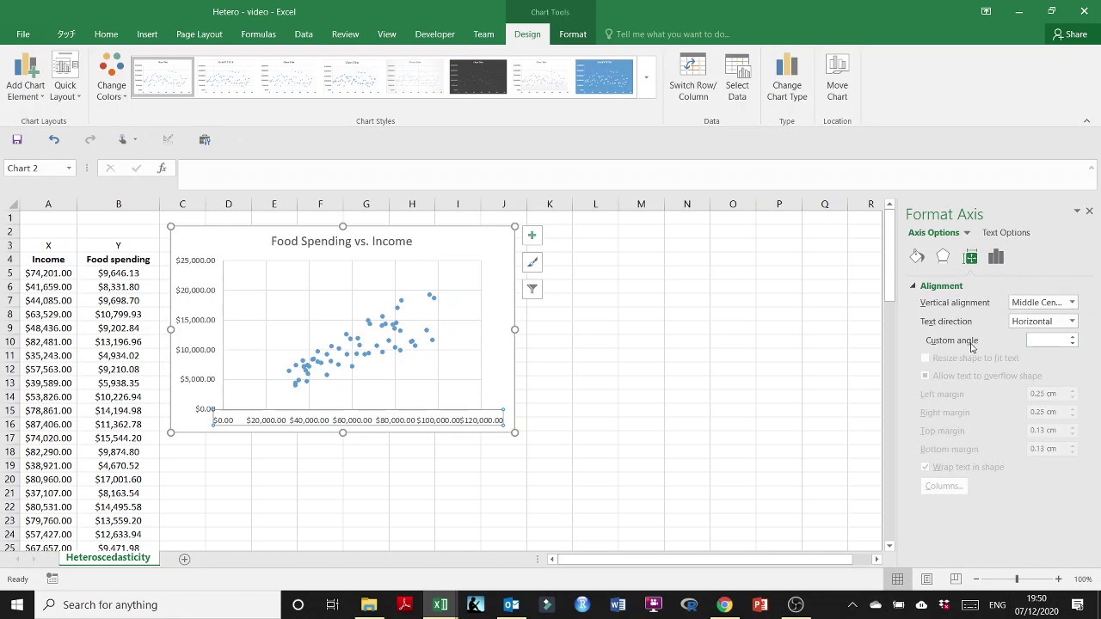
click(1062, 341)
text(20)
key(Return)
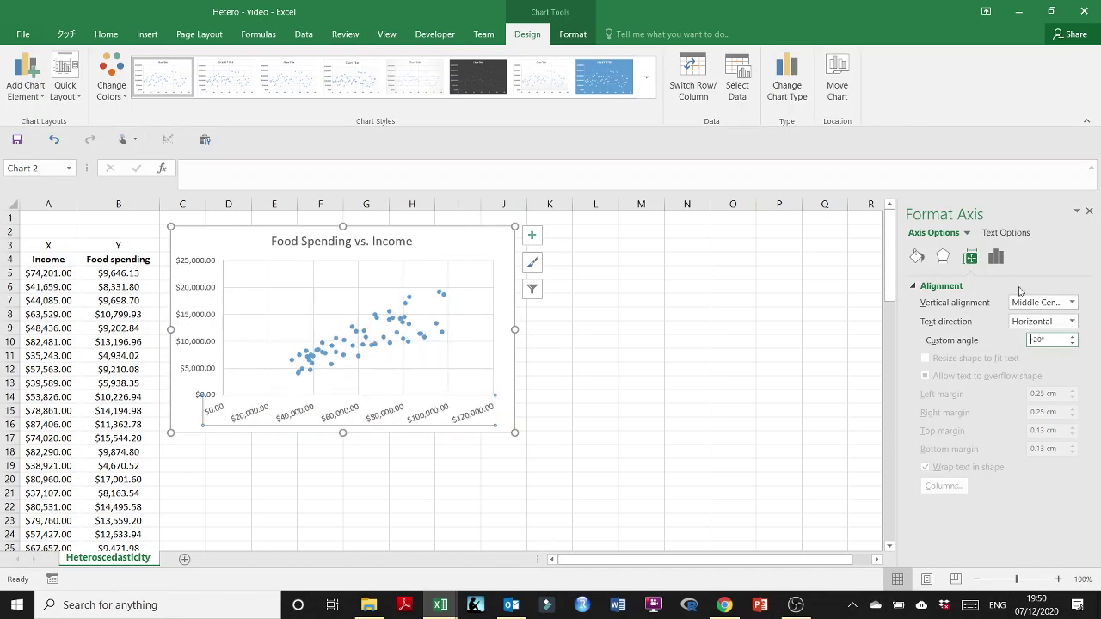
- Add a linear trendline showing its equation and R-squared value, and move that label to the chart's upper-right corner
right_click(437, 324)
click(475, 440)
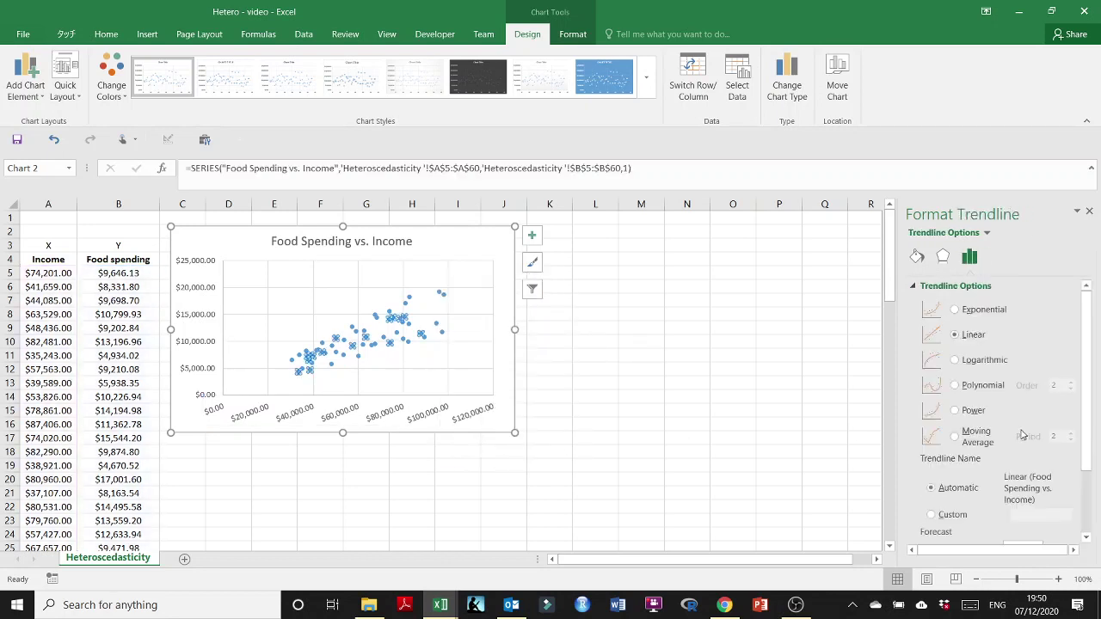
scroll(984, 504, down, 2)
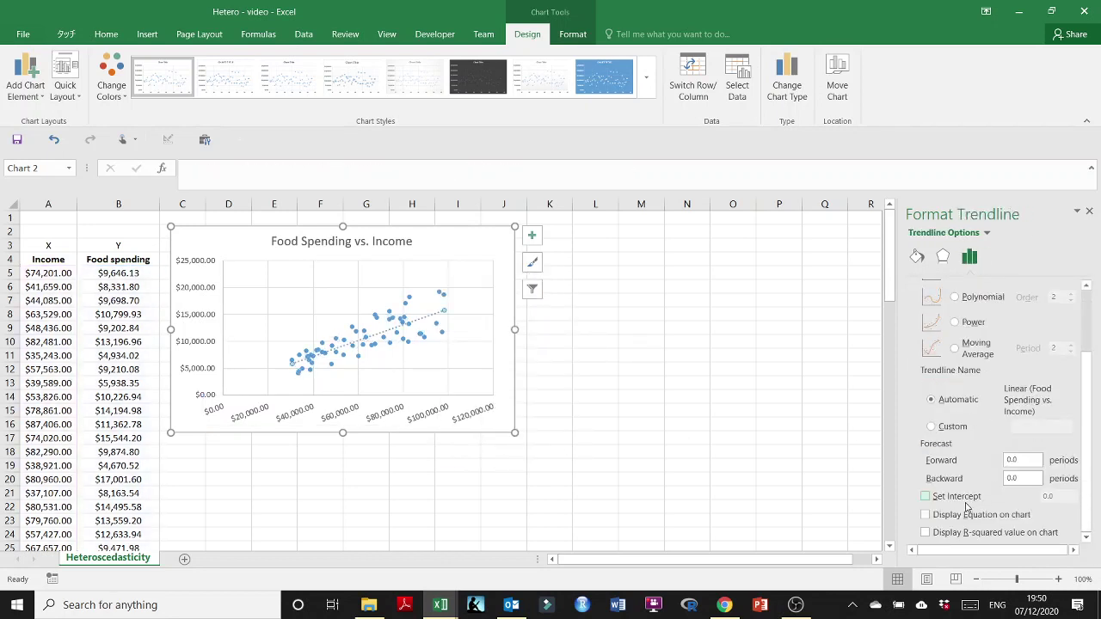
click(925, 514)
click(926, 533)
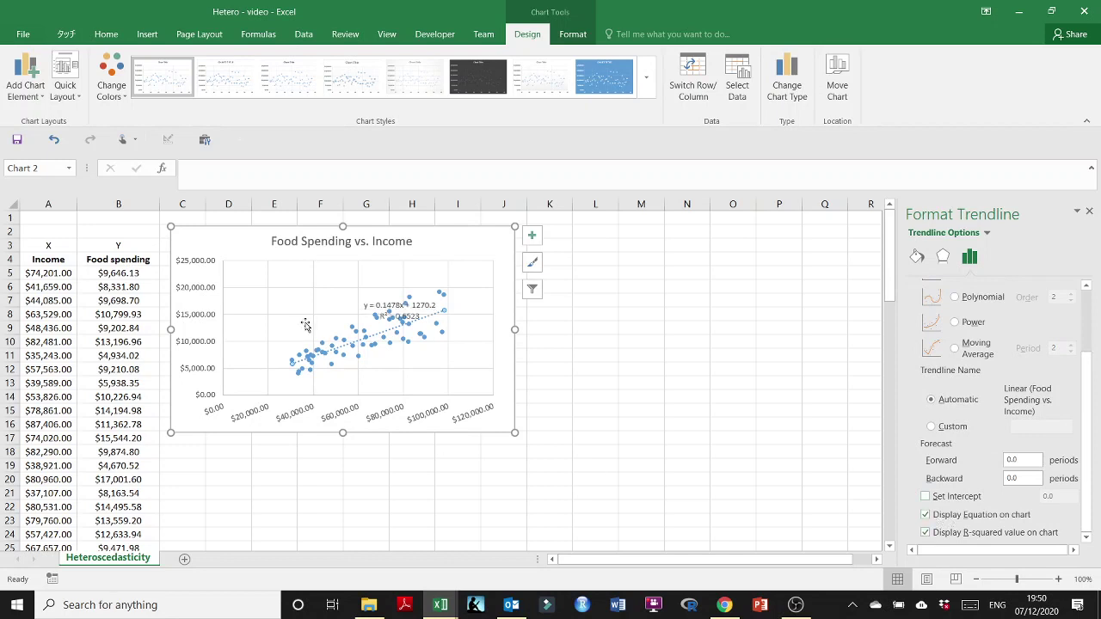
click(369, 299)
drag(370, 299, 439, 229)
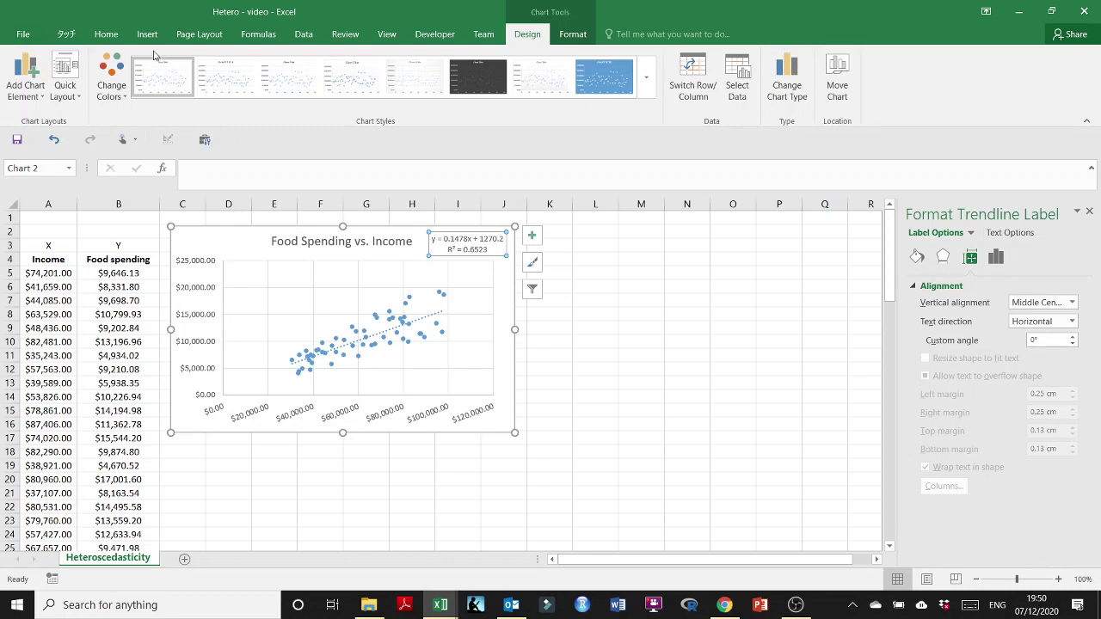
- Apply the first quick layout with axis titles to the chart and delete its legend
click(73, 93)
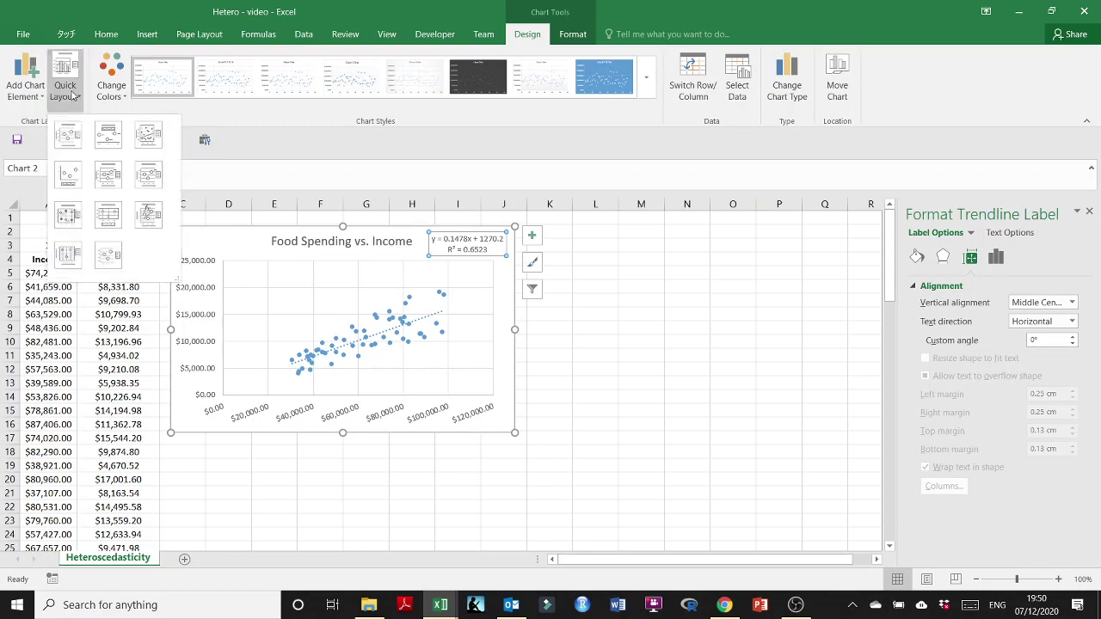
click(78, 144)
click(312, 414)
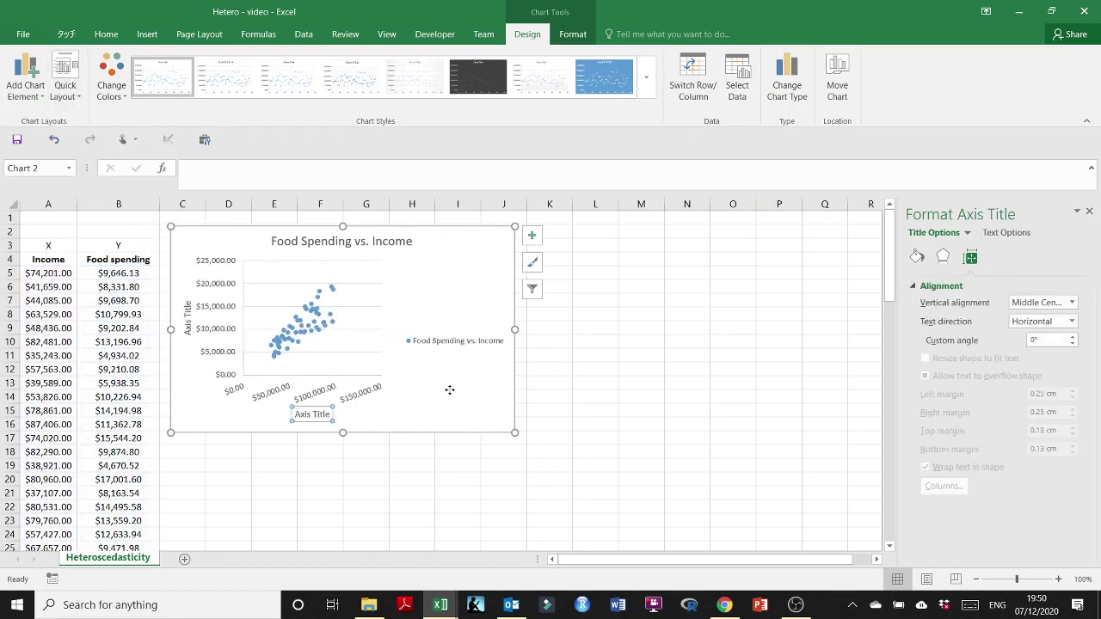
click(461, 348)
key(Delete)
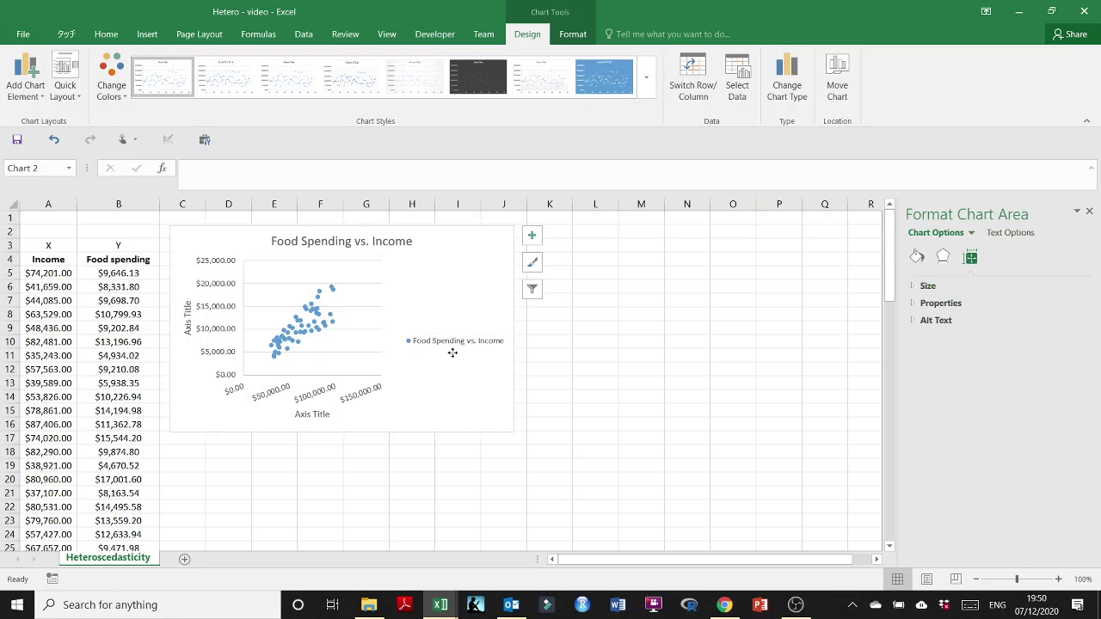
- Rename the horizontal axis title to "Income"
click(359, 415)
triple_click(359, 415)
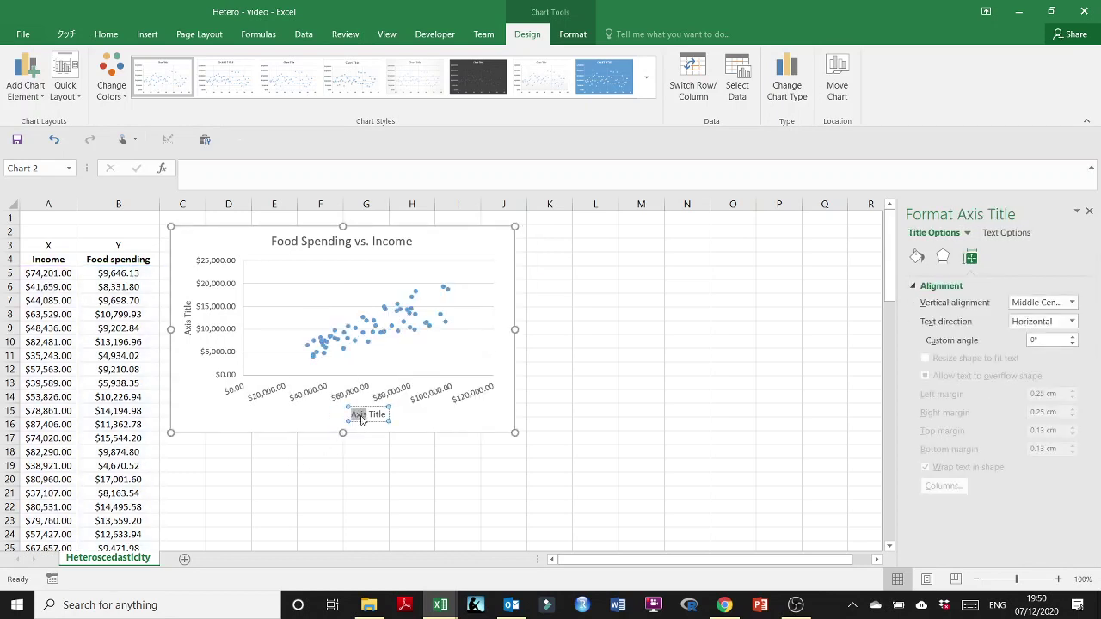
key(BackSpace)
text(Income)
- Rename the vertical axis title to "Food Spending"
click(186, 325)
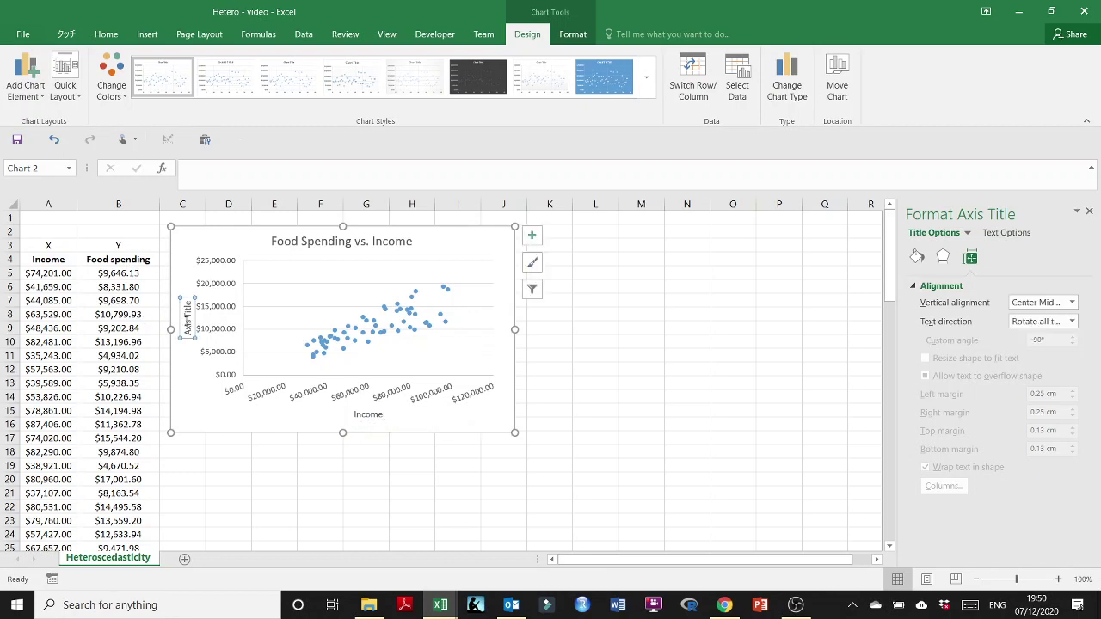
triple_click(187, 320)
key(BackSpace)
text(Food spending)
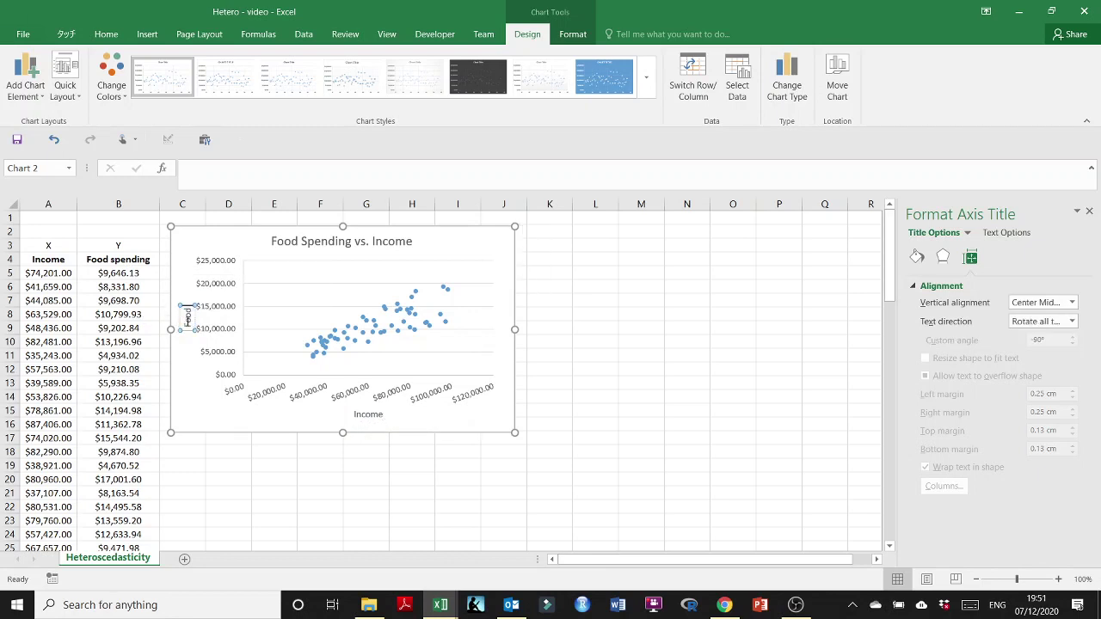
click(292, 479)
- Apply the dark-background chart style with glowing blue markers to the scatter chart
click(333, 430)
click(534, 35)
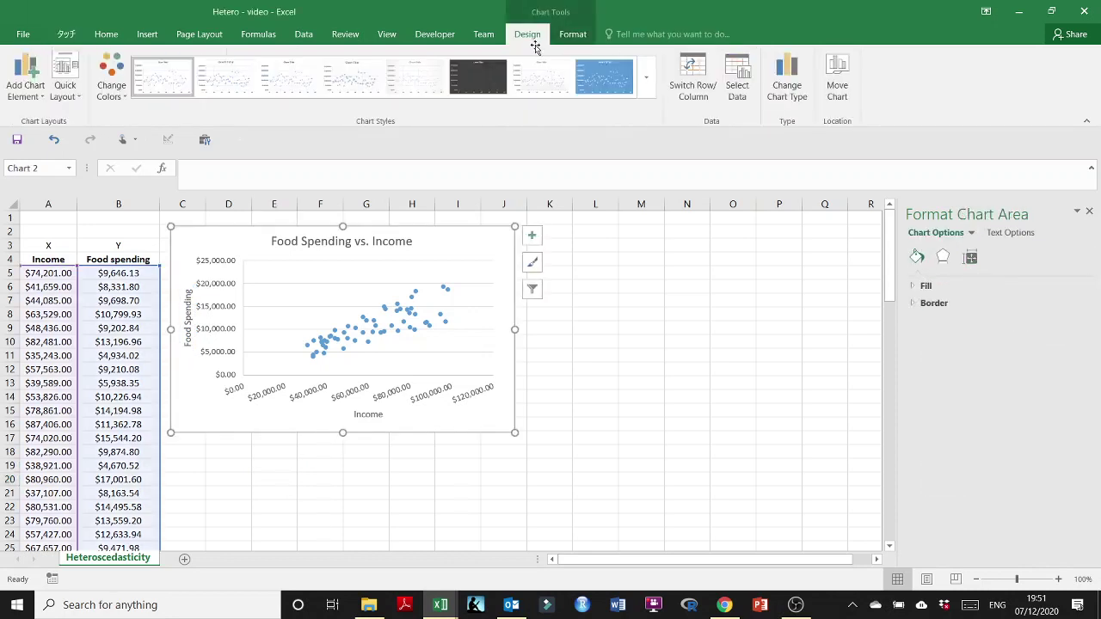
click(478, 78)
click(637, 380)
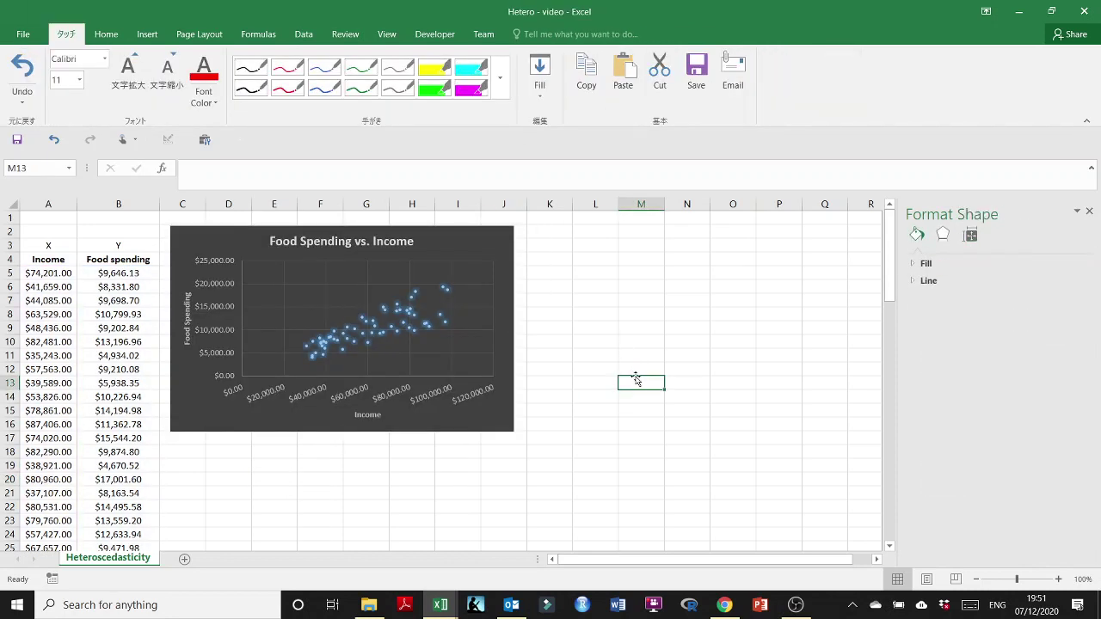
- Add a linear trendline to the scatter points and colour its line standard yellow
click(406, 312)
right_click(408, 310)
click(457, 424)
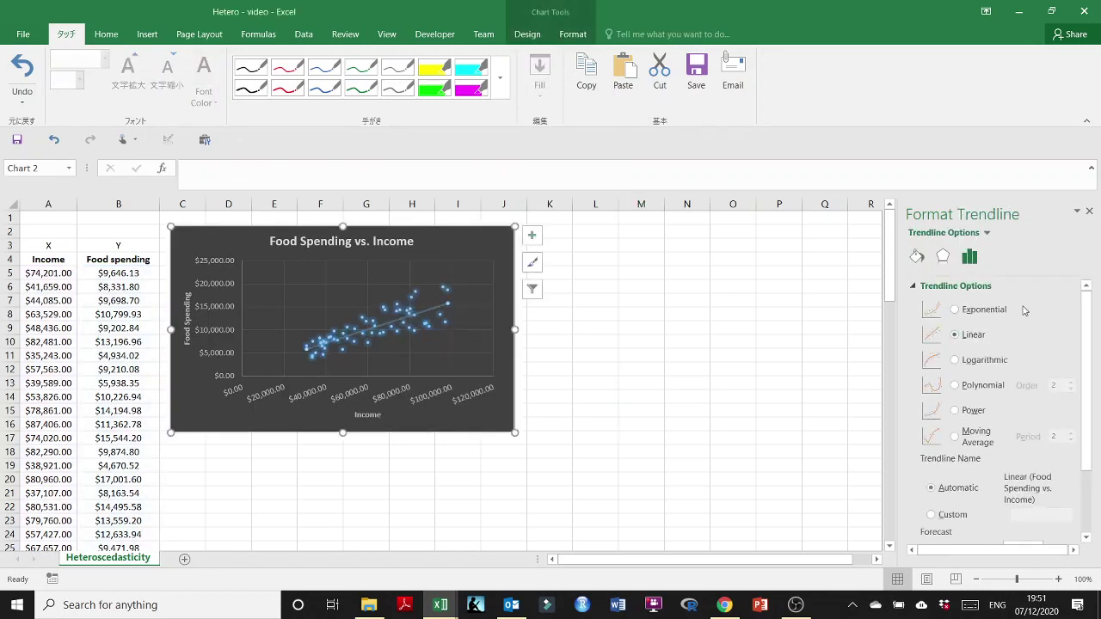
click(916, 256)
click(1072, 381)
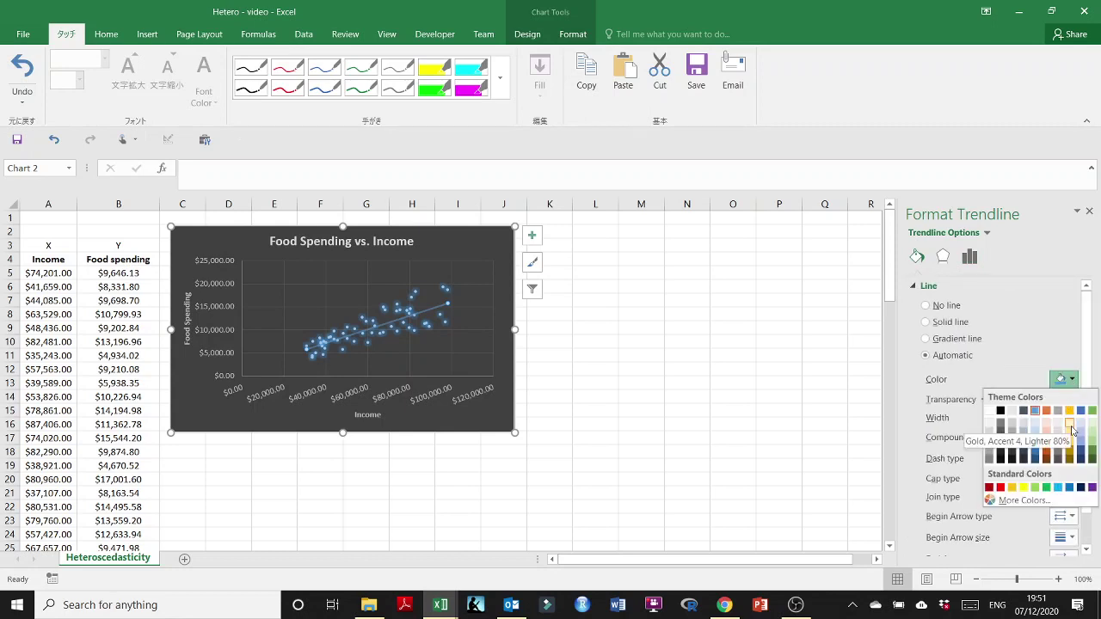
click(1071, 432)
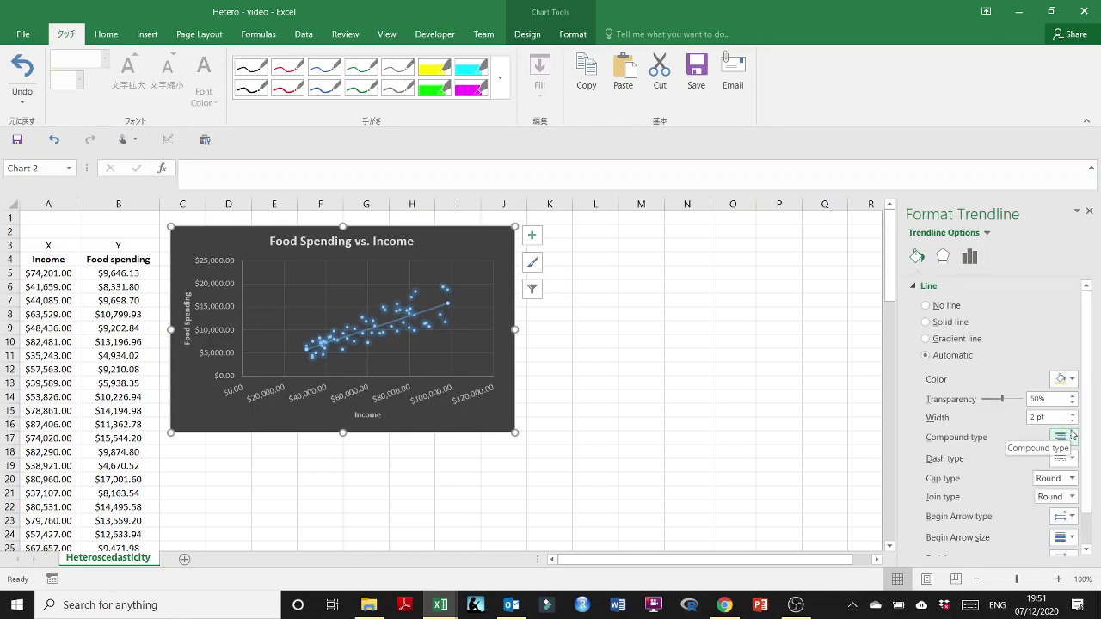
click(1079, 379)
click(1020, 488)
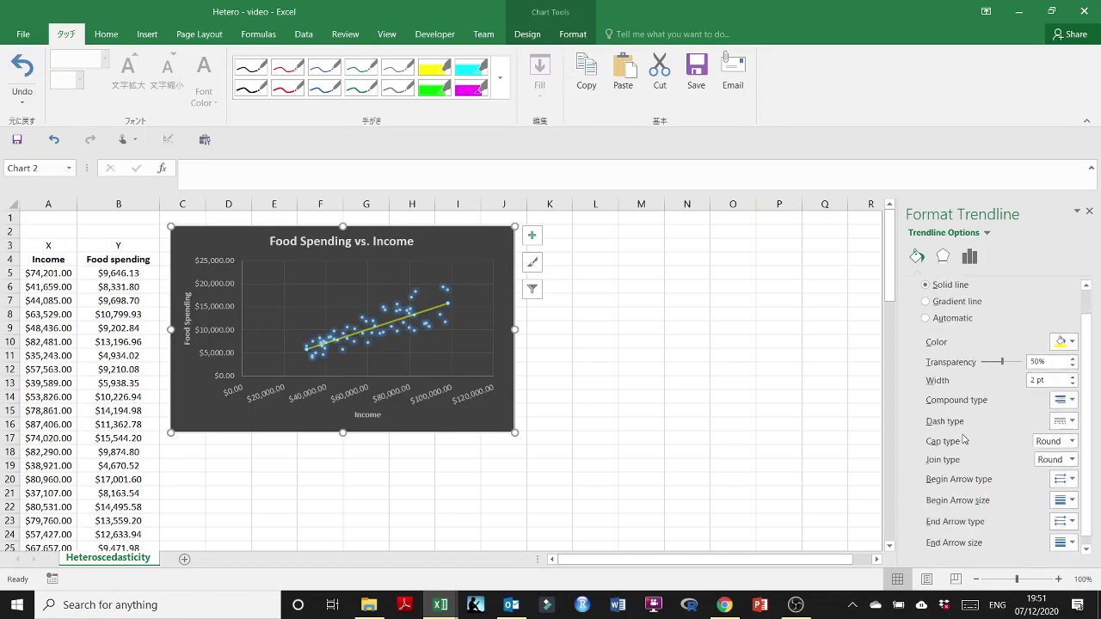
- Display the trendline's equation and R-squared value, and move that label beside the chart title in the upper-right corner
scroll(959, 458, down, 1)
click(969, 257)
scroll(963, 516, down, 3)
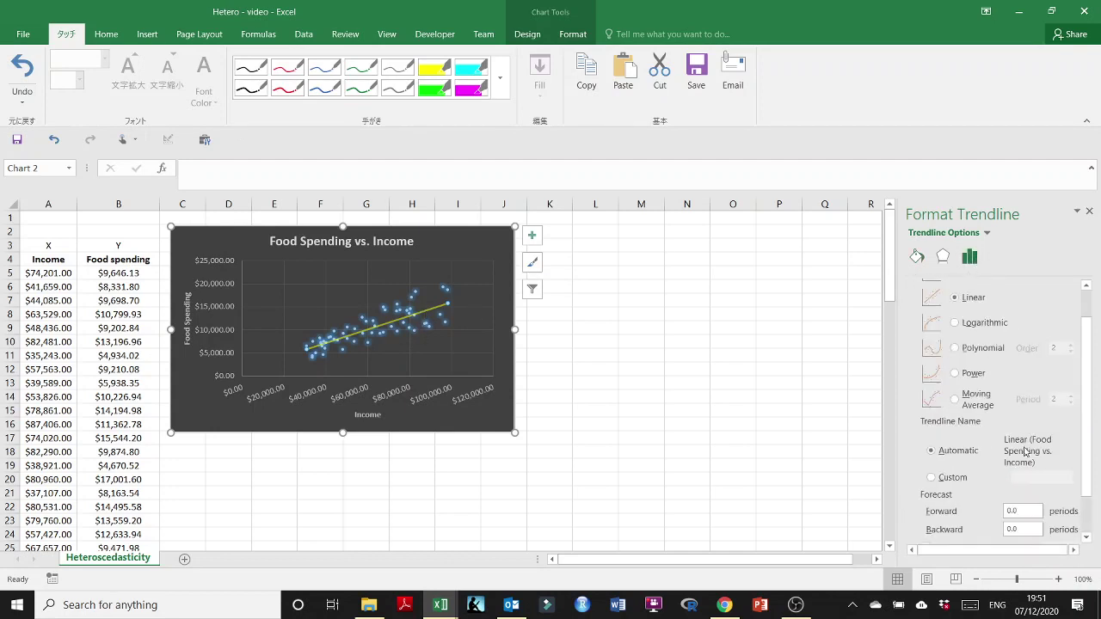
click(925, 514)
click(926, 533)
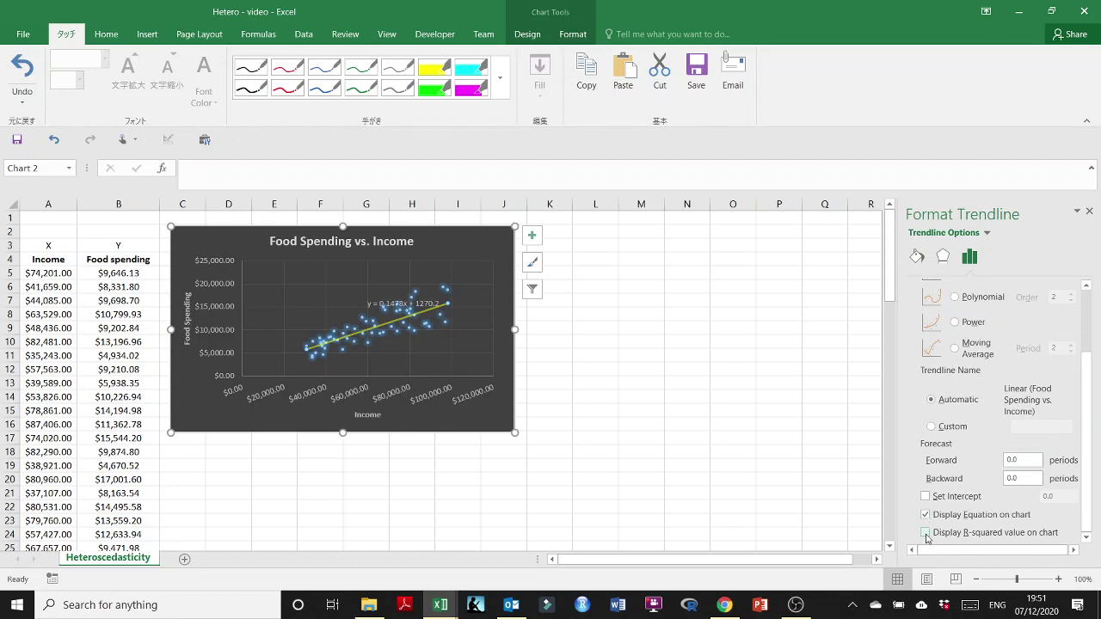
click(401, 294)
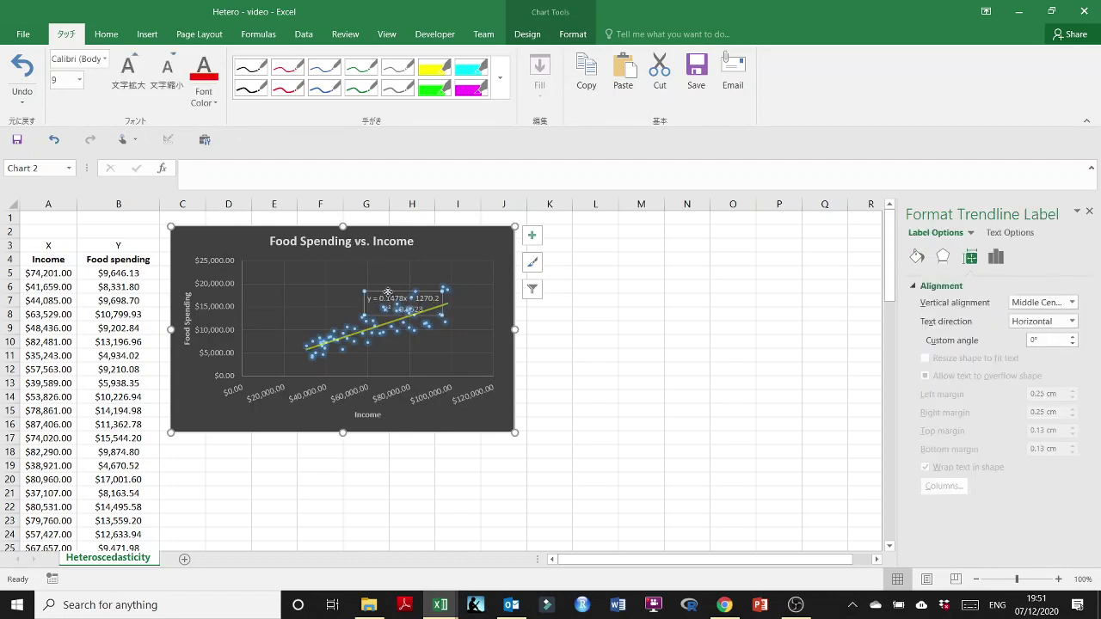
drag(405, 288, 451, 232)
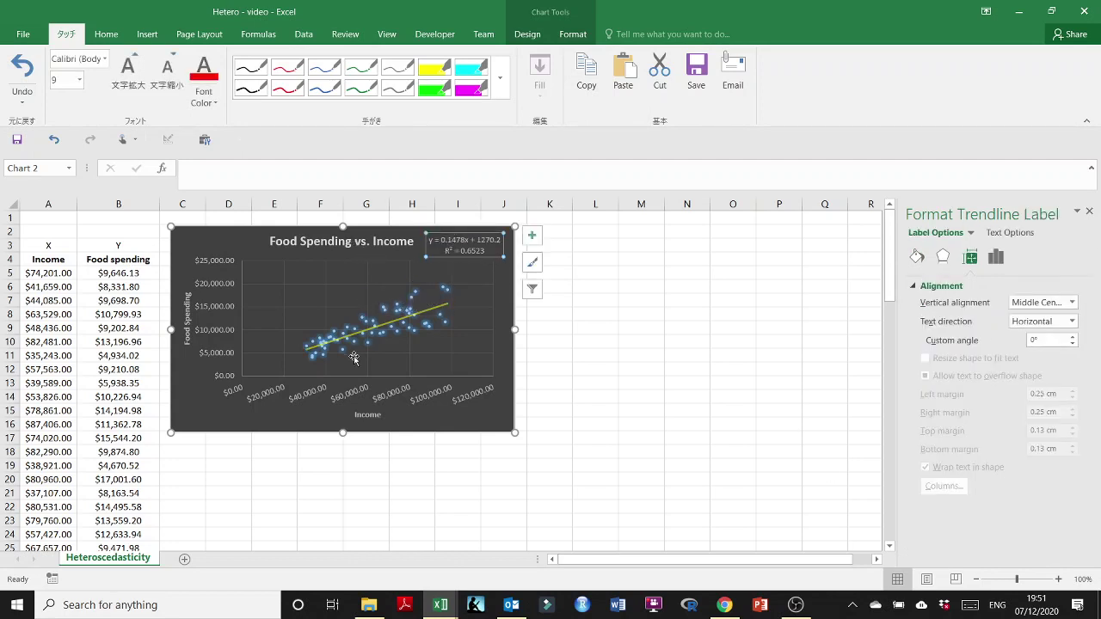
- Insert two blank columns before the Income column
click(230, 437)
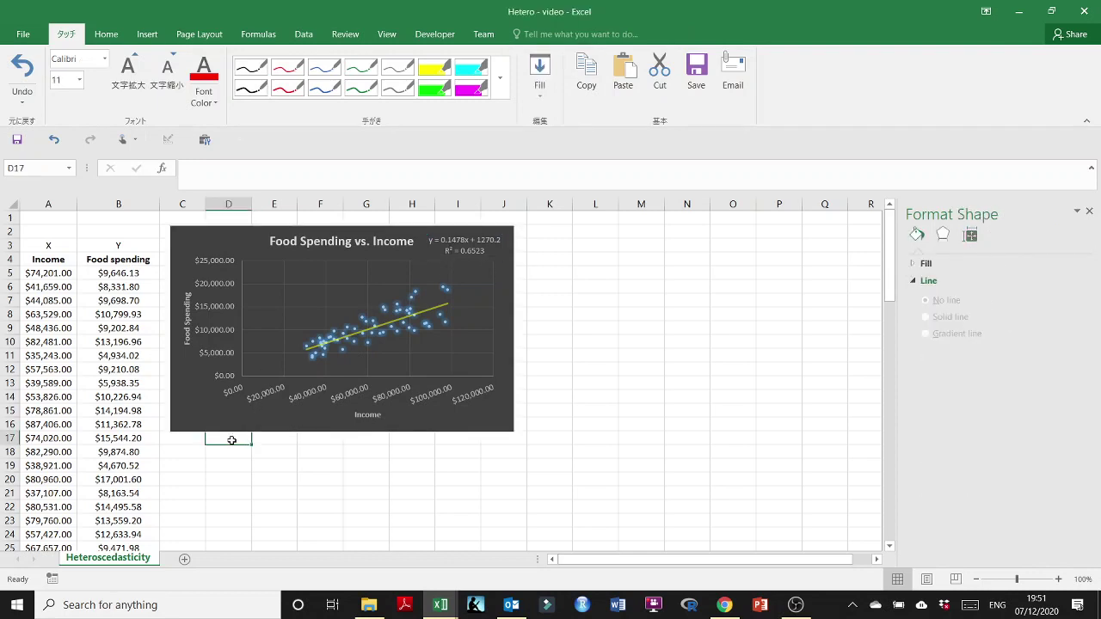
click(194, 466)
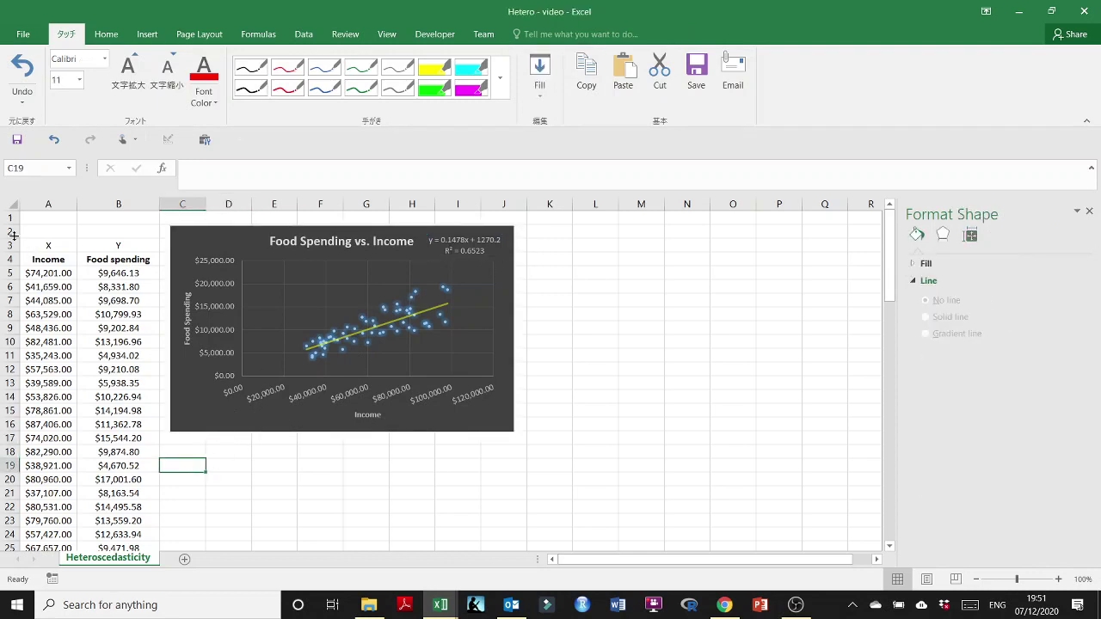
click(48, 204)
right_click(41, 238)
click(68, 340)
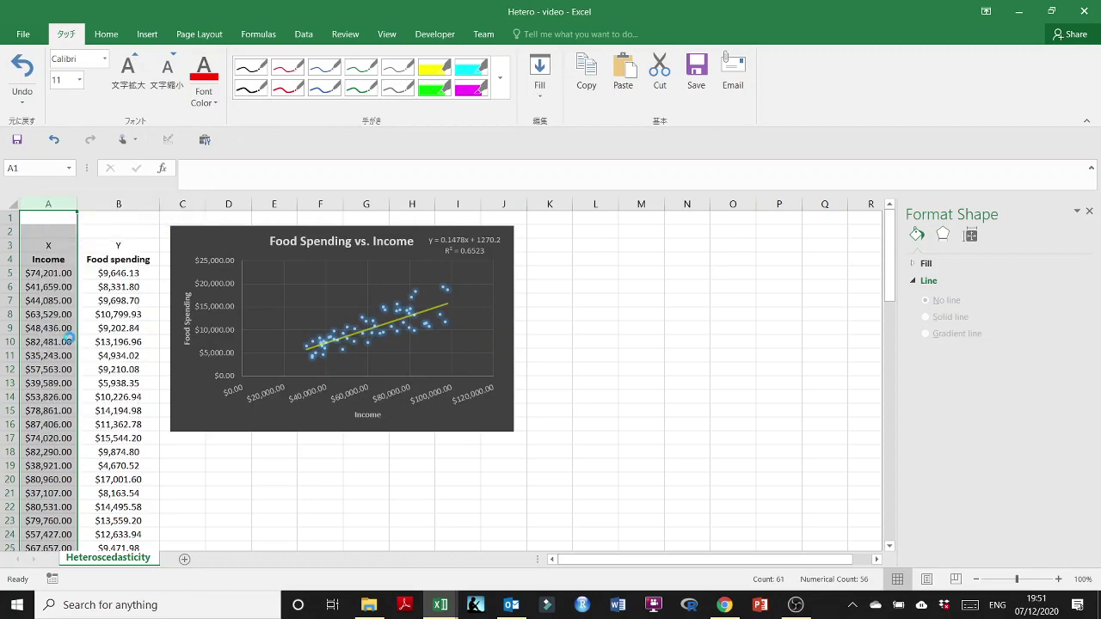
right_click(34, 248)
click(69, 351)
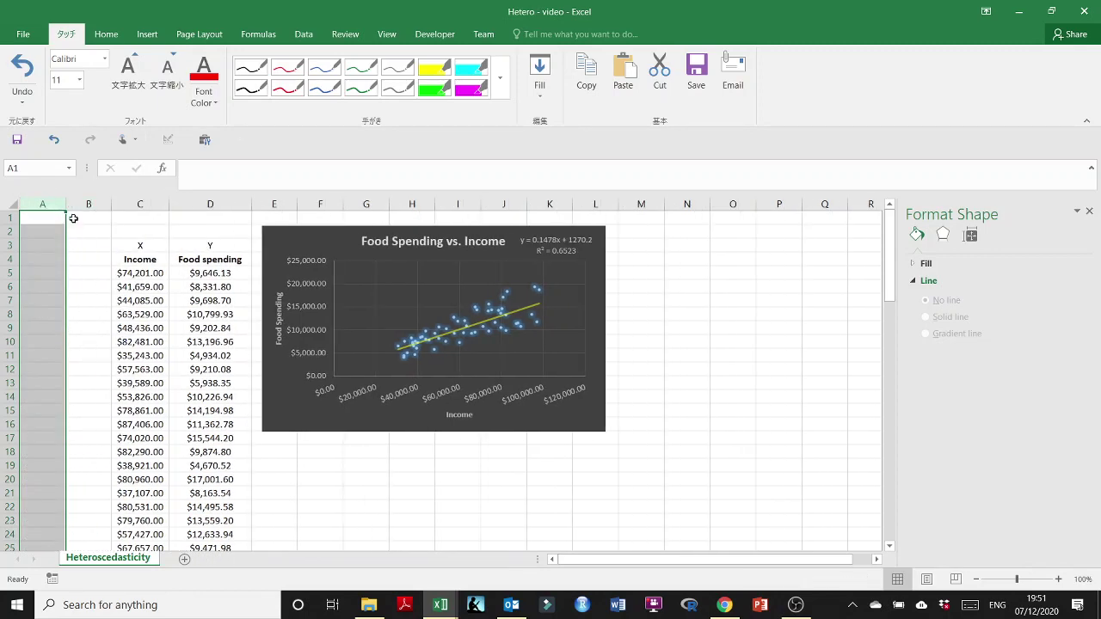
- Widen the blank columns A and B and move the chart onto them, in front of the data
drag(63, 206, 224, 204)
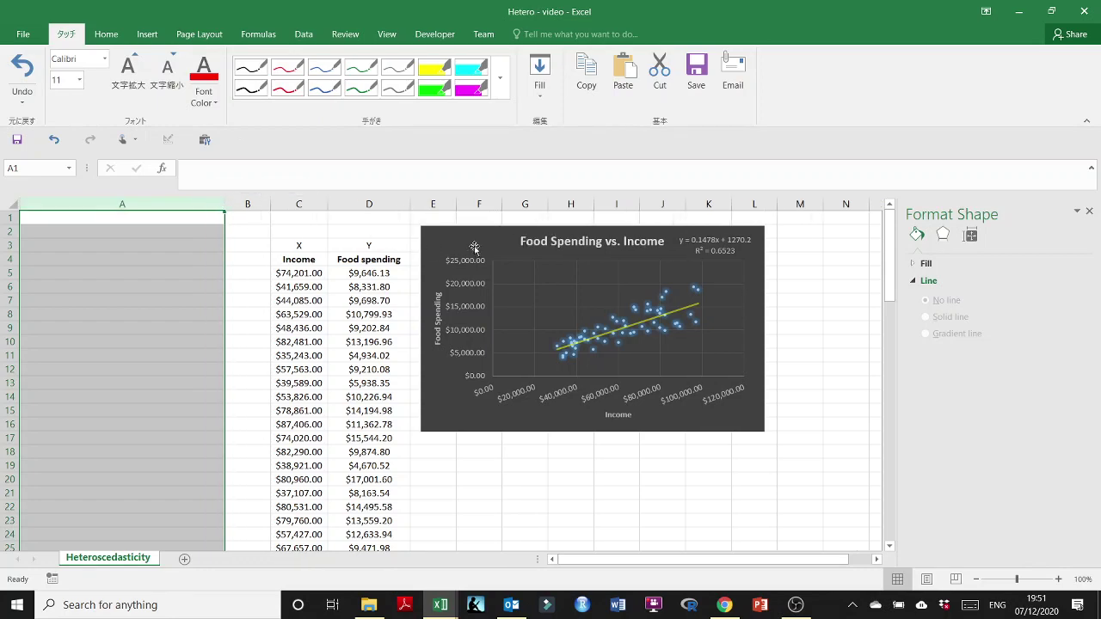
click(475, 228)
drag(104, 221, 74, 217)
drag(270, 220, 707, 369)
drag(269, 203, 465, 203)
drag(715, 376, 90, 229)
drag(460, 209, 371, 204)
- Nudge the chart closer to the sheet's upper-left corner, deselect it and close the formatting pane
click(583, 326)
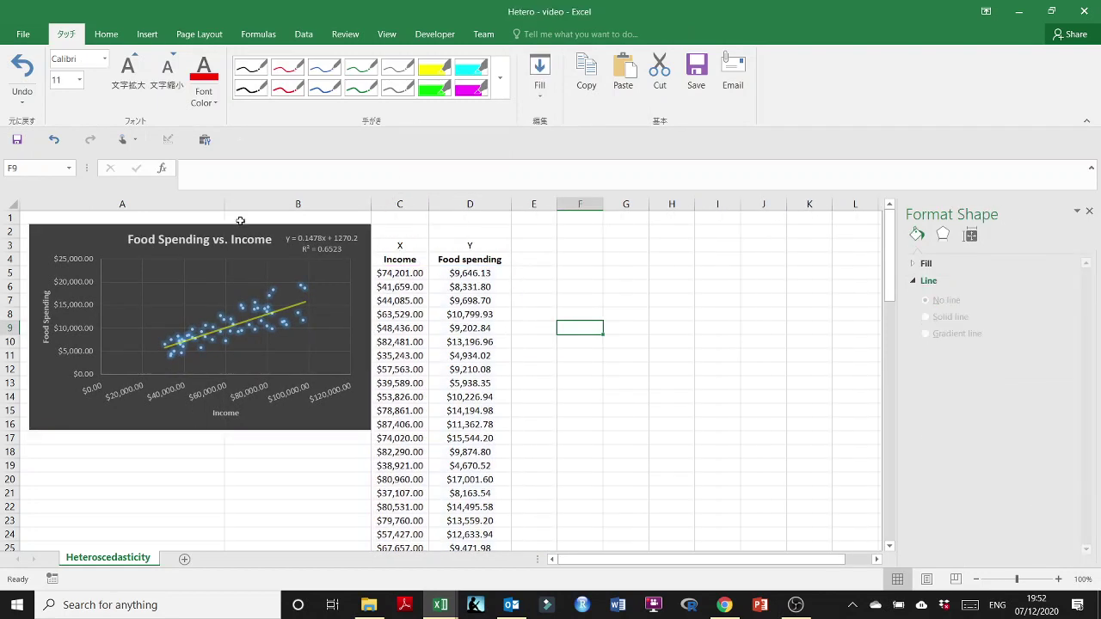
drag(255, 221, 248, 220)
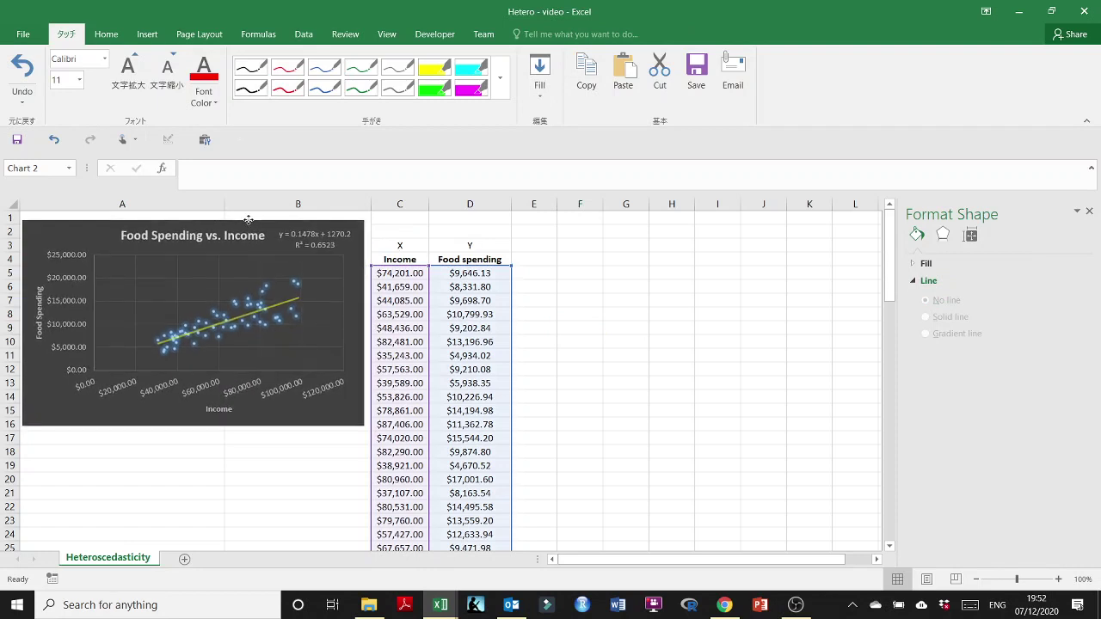
click(628, 327)
click(1090, 213)
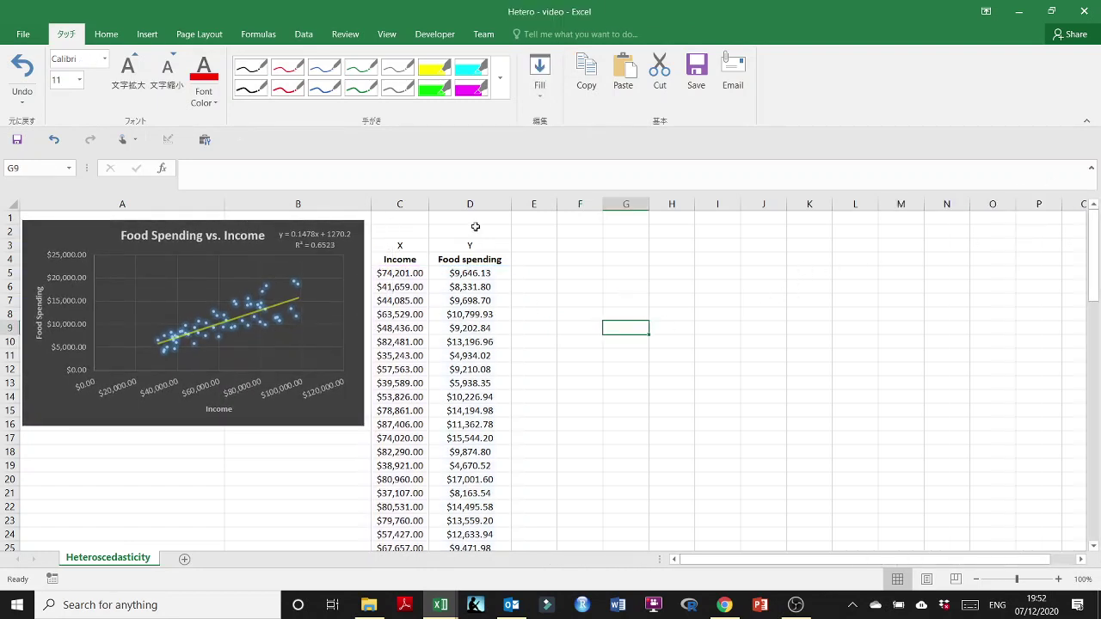
- Start the Regression tool from the Data Analysis add-in
click(303, 34)
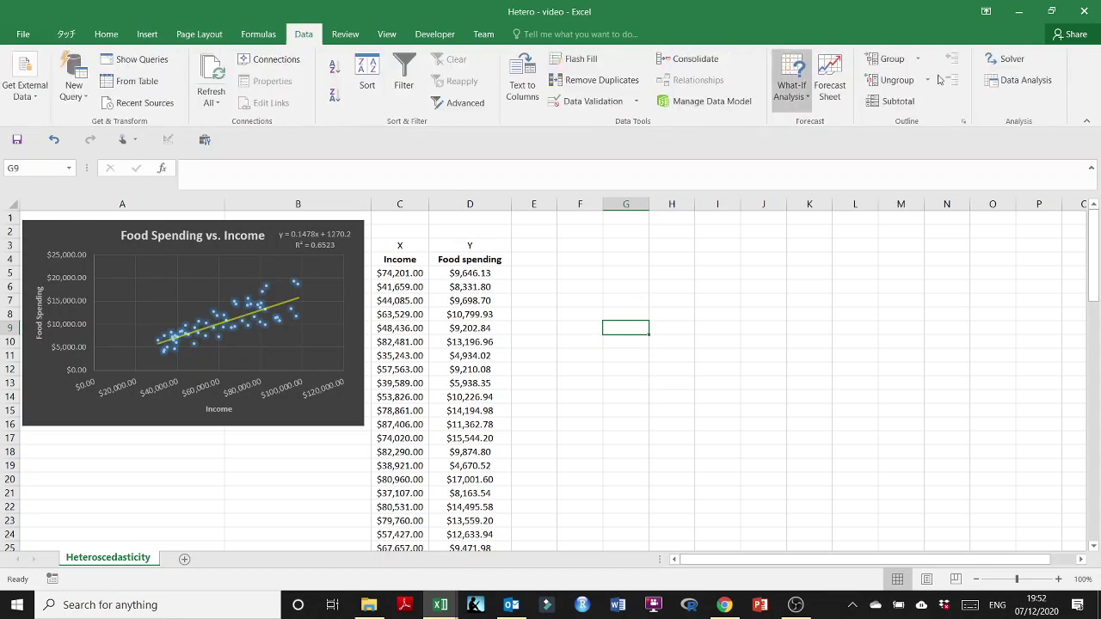
click(1022, 80)
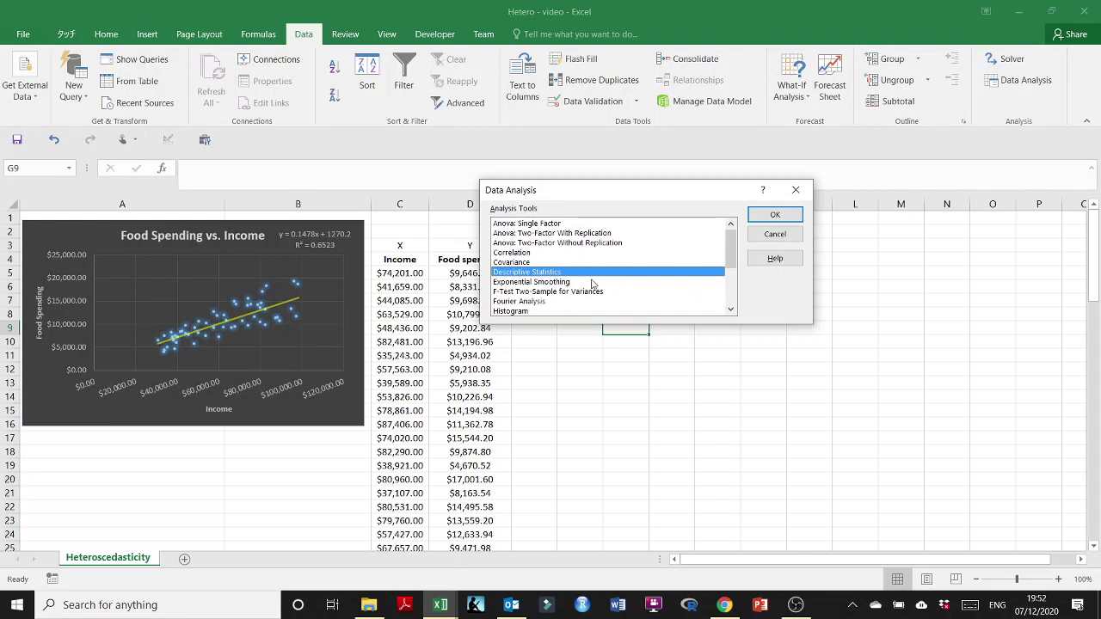
scroll(585, 283, down, 3)
click(705, 263)
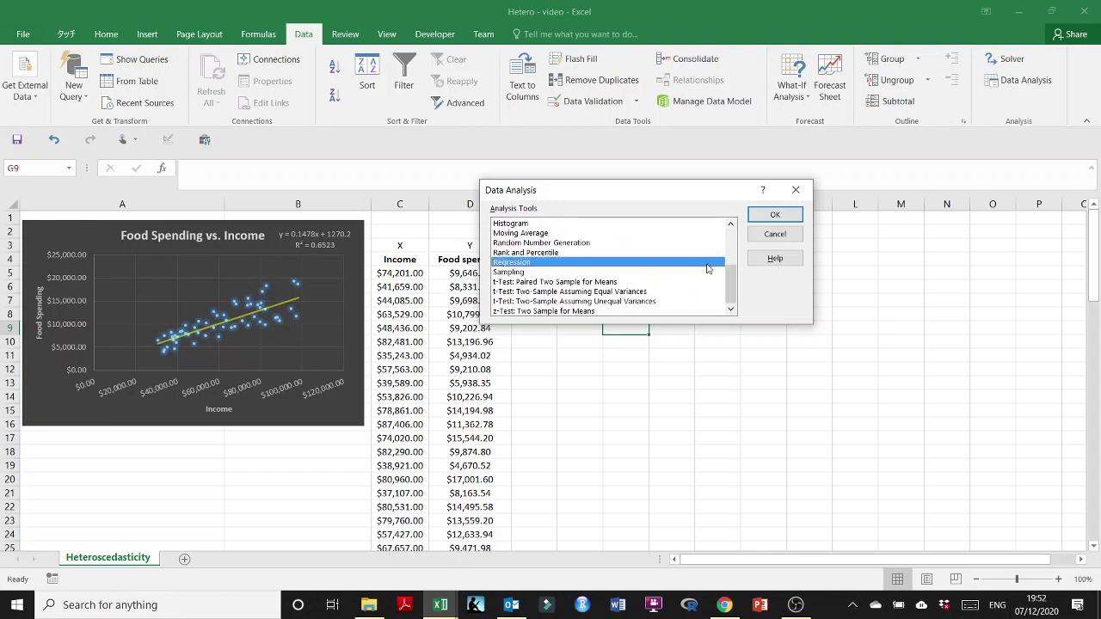
click(775, 214)
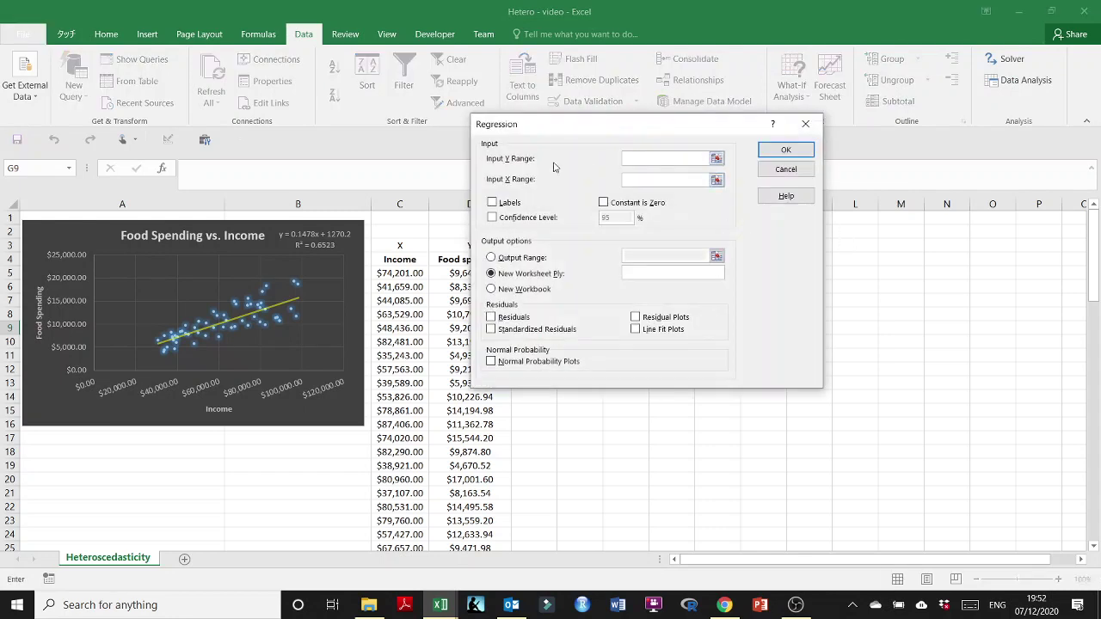
- Set the regression's Y range to the Food spending column $D$4:$D$60 and turn on Labels
click(716, 158)
click(469, 258)
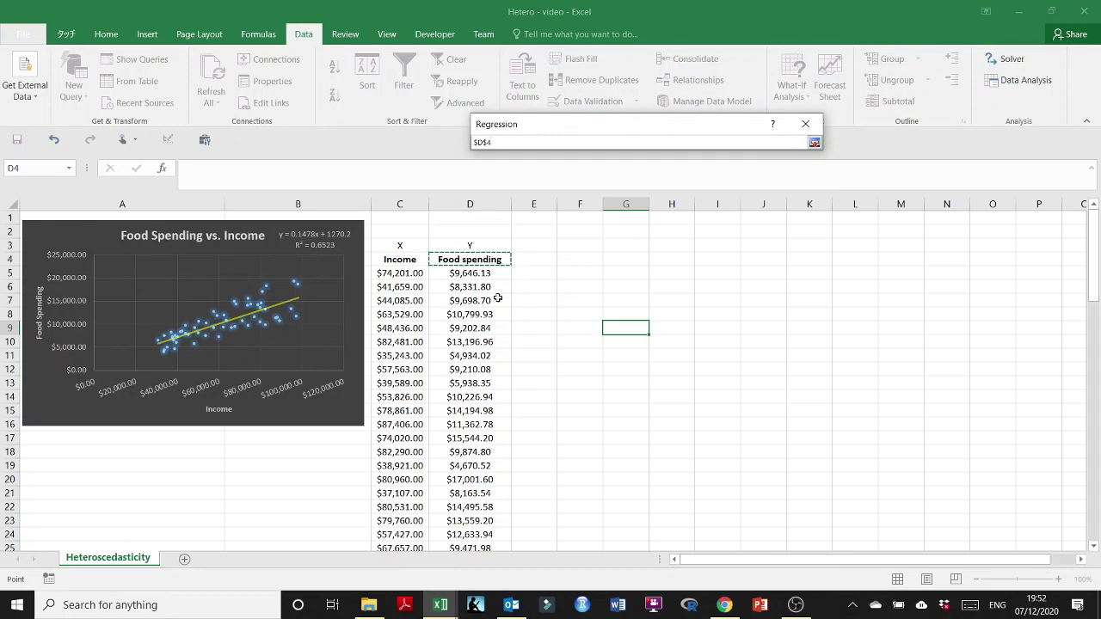
key(ctrl+shift+Down)
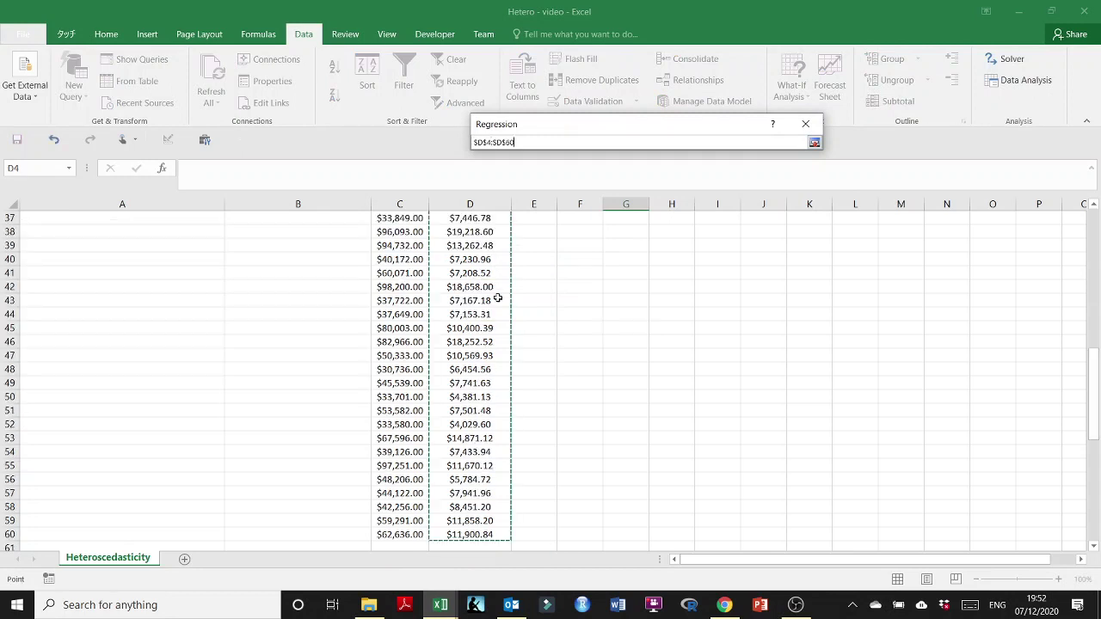
click(815, 143)
click(492, 203)
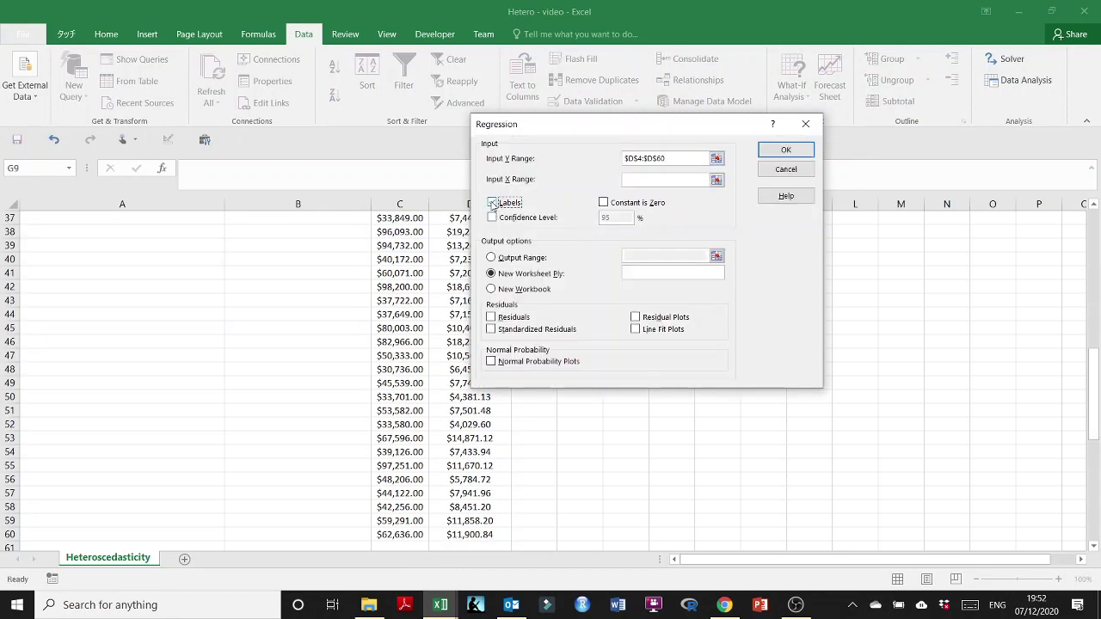
- Set the regression's X range to the Income column $C$4:$C$60
click(715, 180)
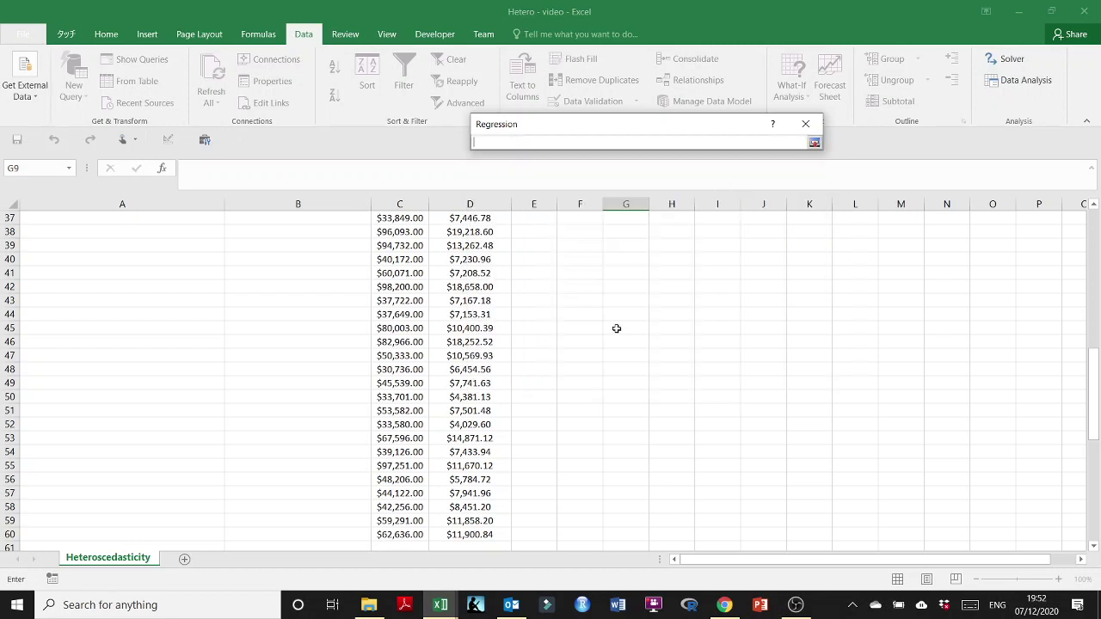
scroll(615, 329, up, 12)
click(400, 270)
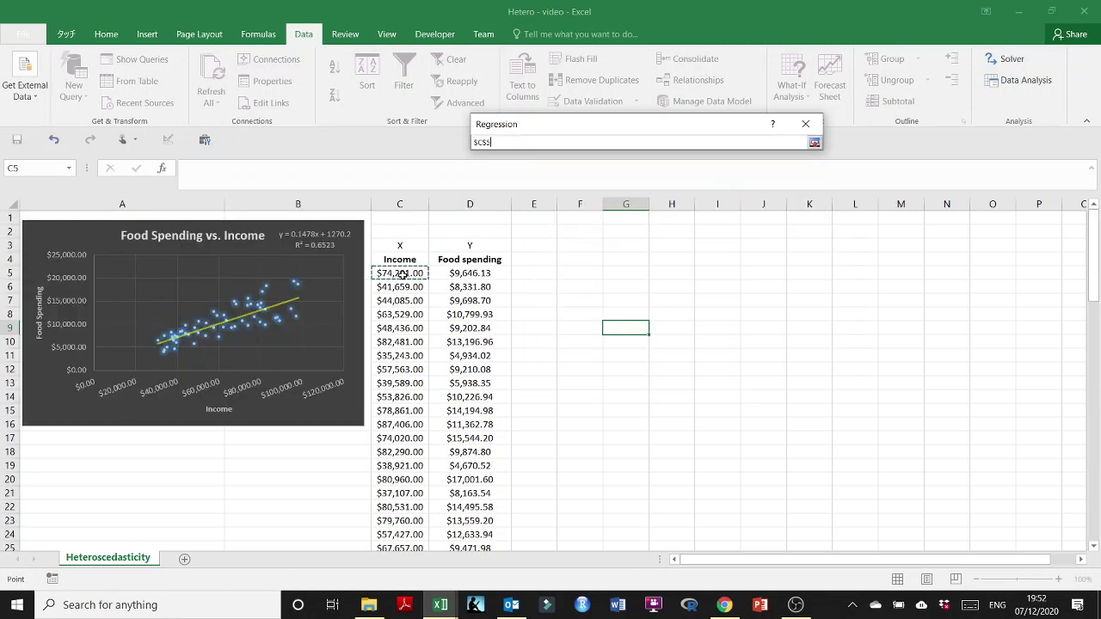
click(397, 256)
key(ctrl+shift+Down)
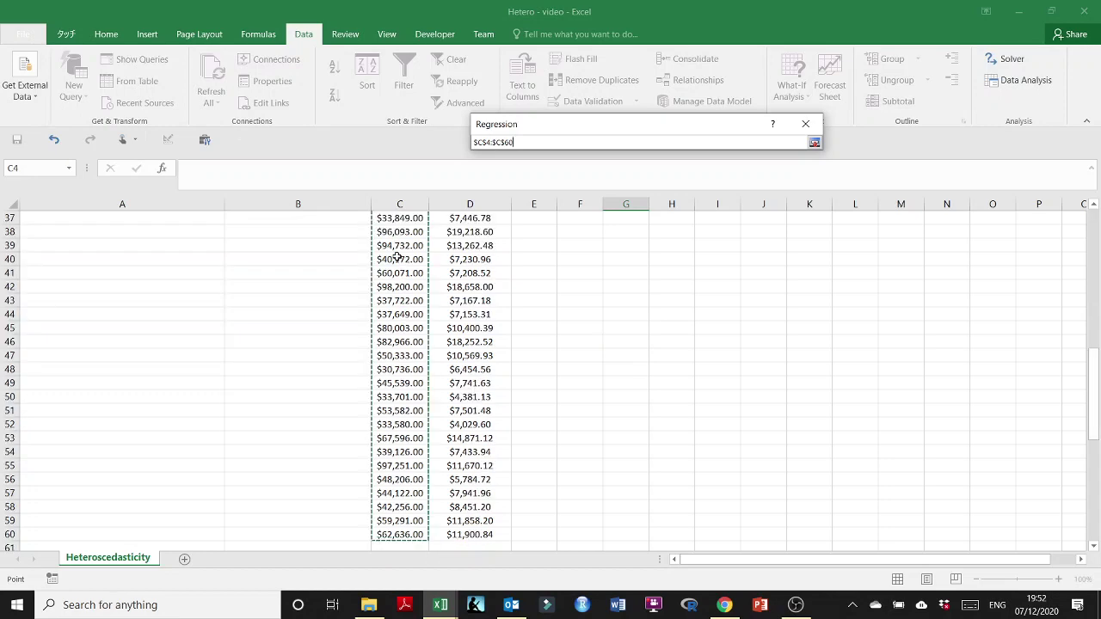
click(813, 144)
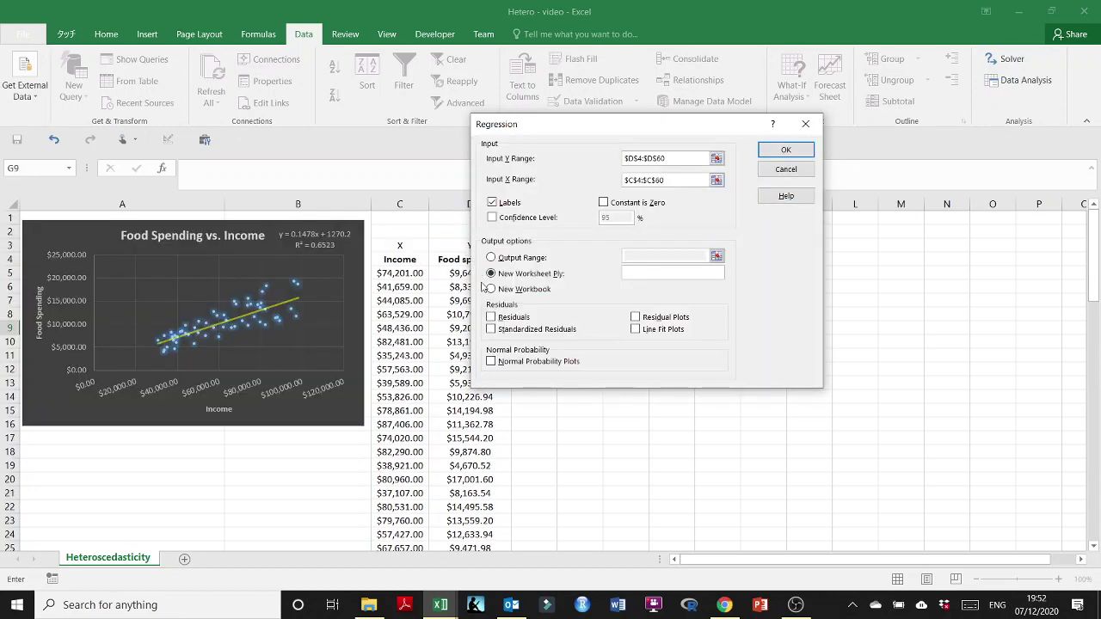
- Include residuals and residual plots in the regression, and set its output range to $F$1
click(497, 317)
click(635, 318)
click(508, 258)
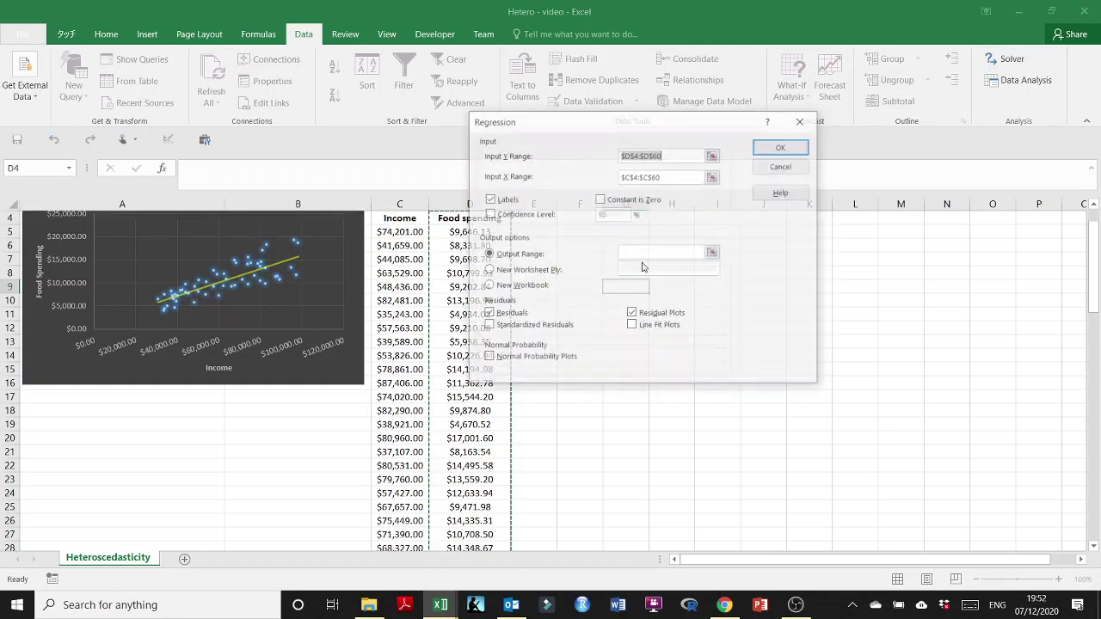
click(715, 256)
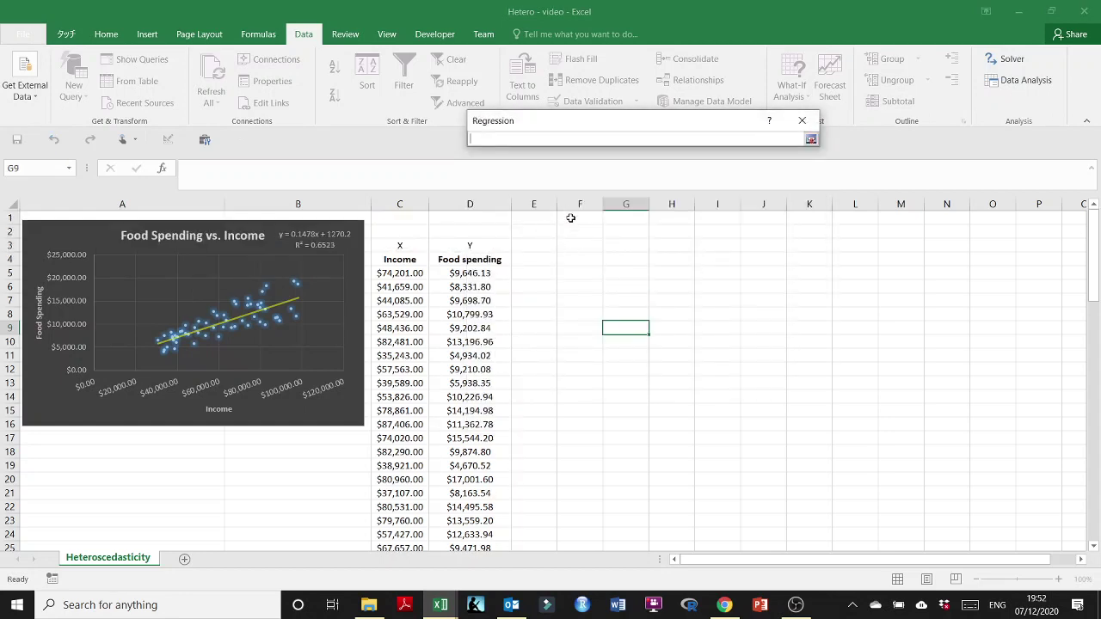
click(572, 219)
click(811, 140)
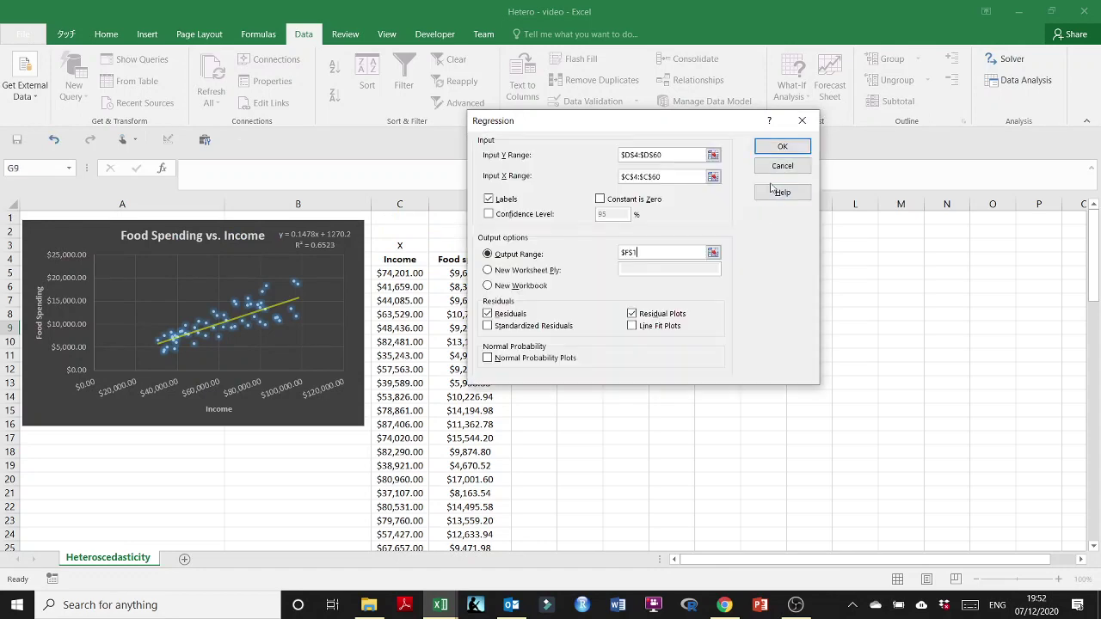
- Run the regression and autofit column F to the output labels
click(779, 145)
click(683, 258)
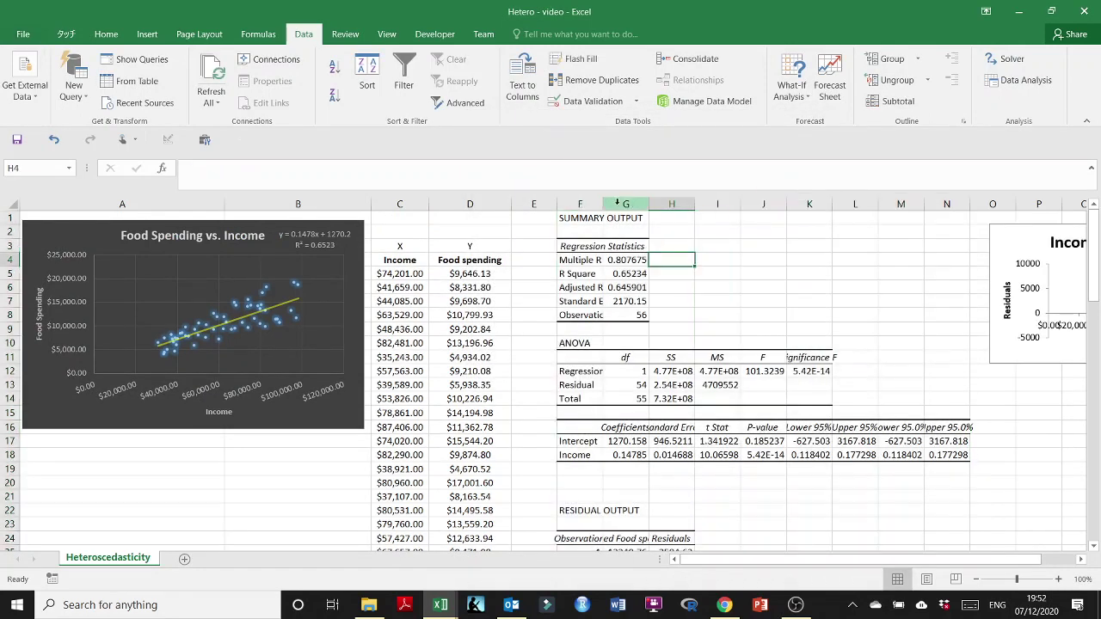
double_click(603, 204)
- Enter the note "* Goodness of Fit" in cell I3 beside the regression statistics
click(776, 246)
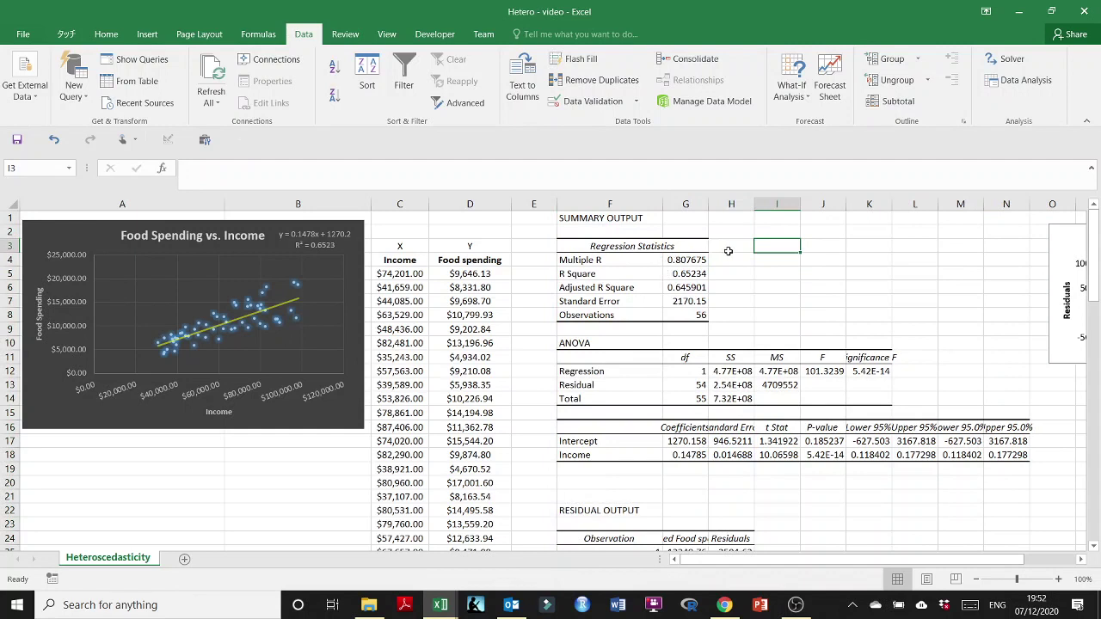
text(*)
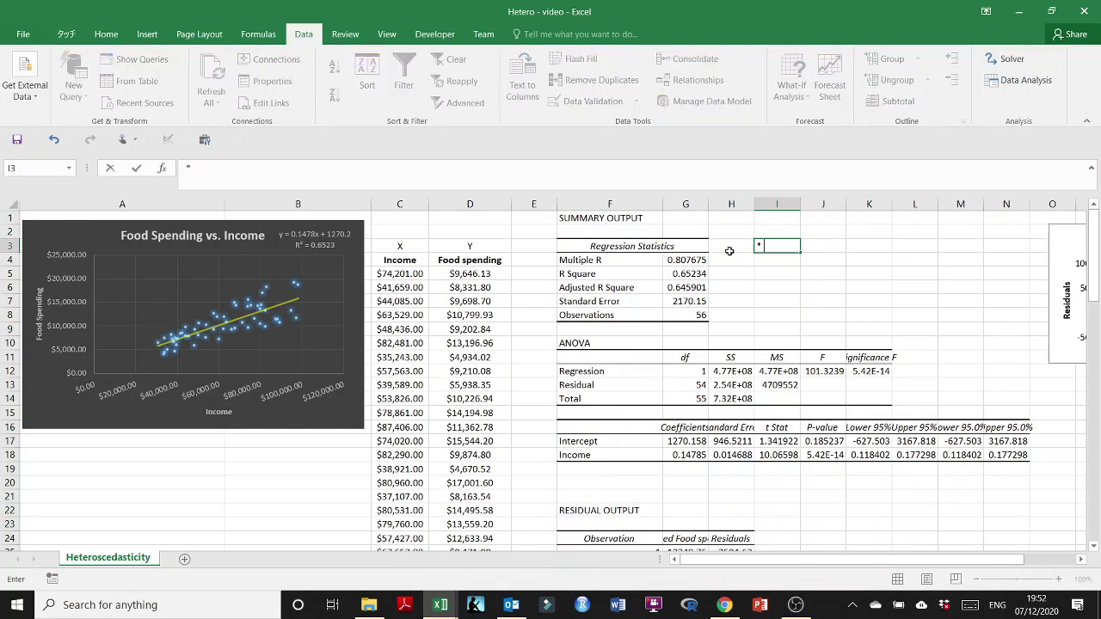
text( Goodness of Fit)
key(Return)
key(Return)
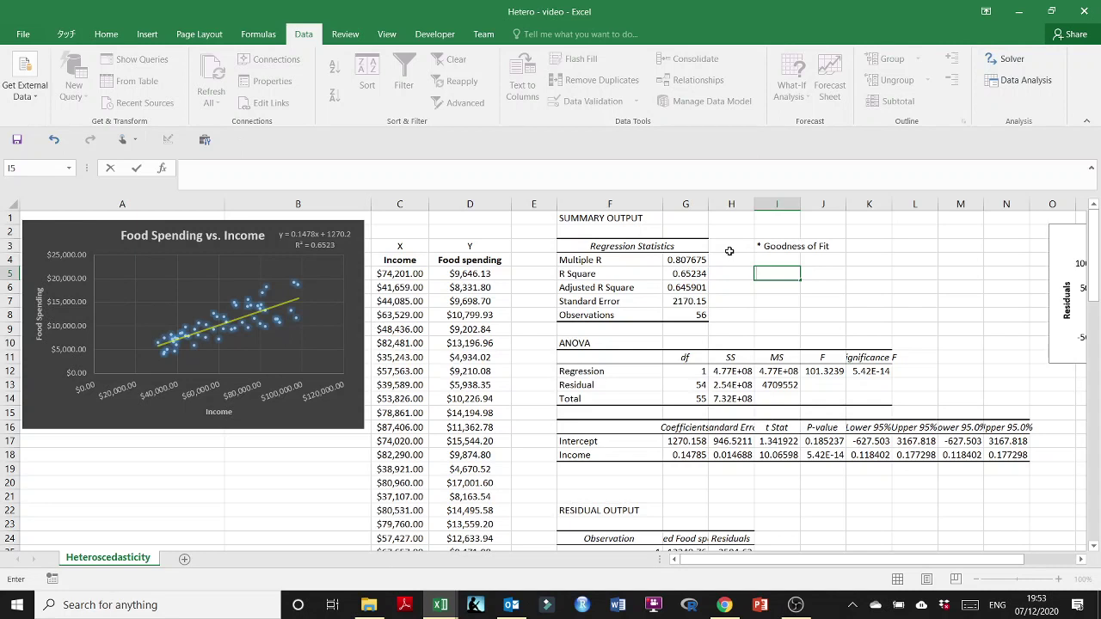
- Enter "Income explains about 65% of the variation of food spending" in cell I5
text(the m)
key(BackSpace)
key(BackSpace)
text(Income)
text(xplains about )
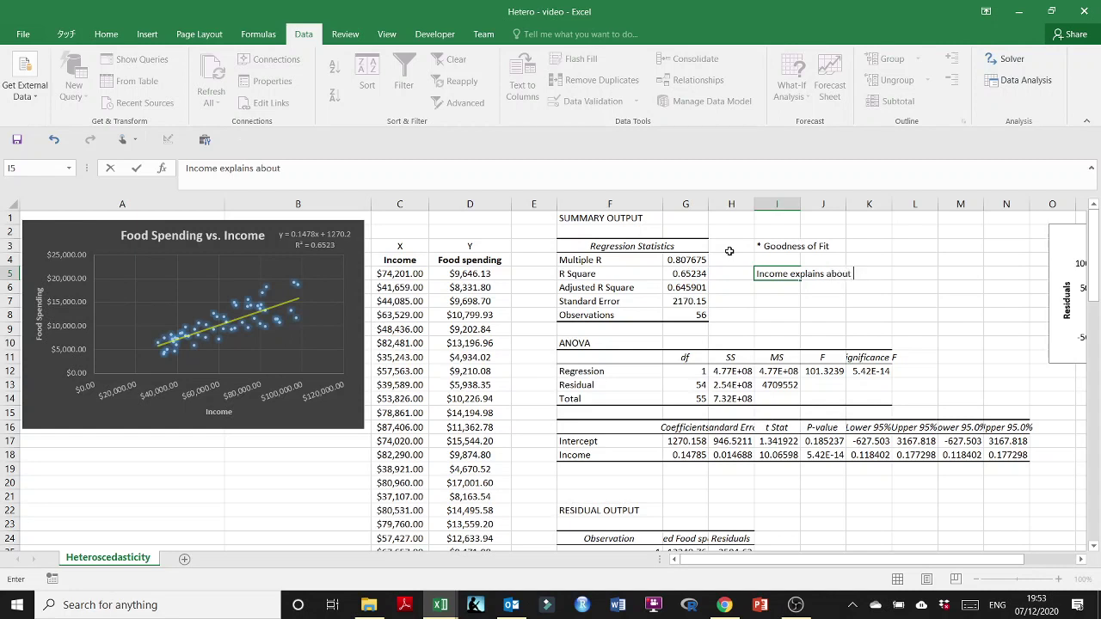
text(65% fo the)
key(BackSpace)
key(BackSpace)
key(BackSpace)
text(of the variation of the)
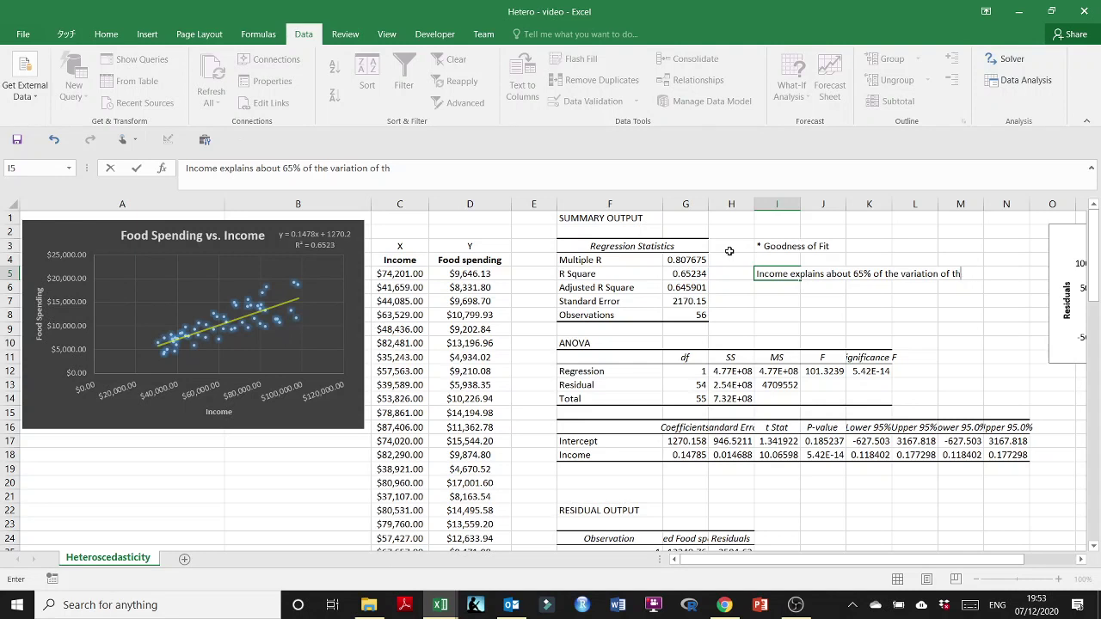
text(food spending)
key(ctrl+Return)
key(Return)
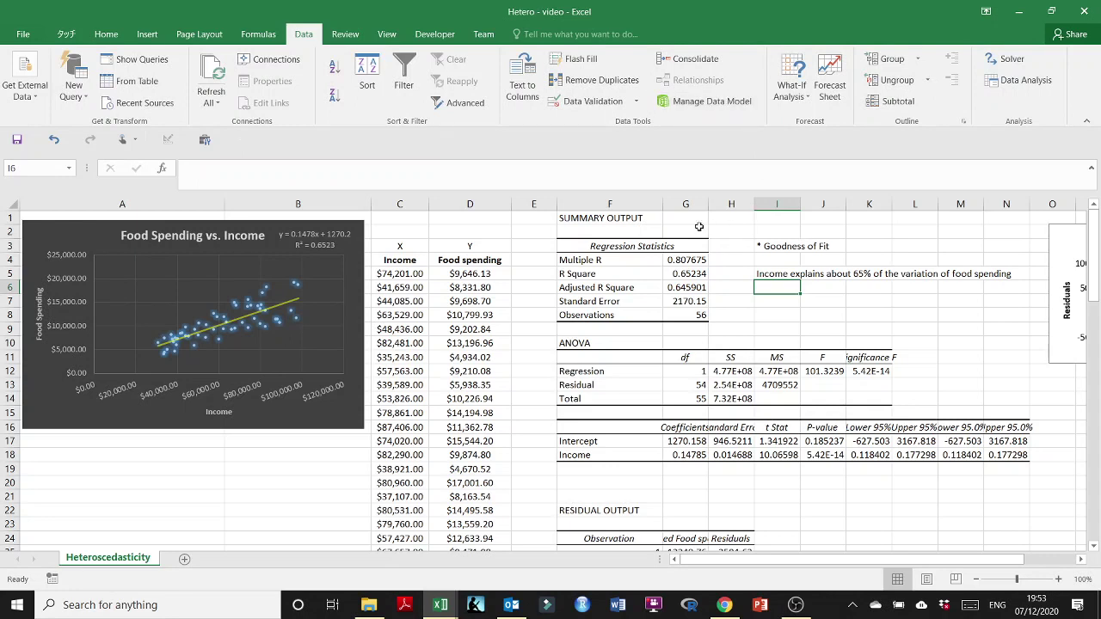
- Widen columns G and H, and calculate twice the regression's standard error in I24 with =2*G7
drag(708, 212, 747, 211)
scroll(870, 541, down, 2)
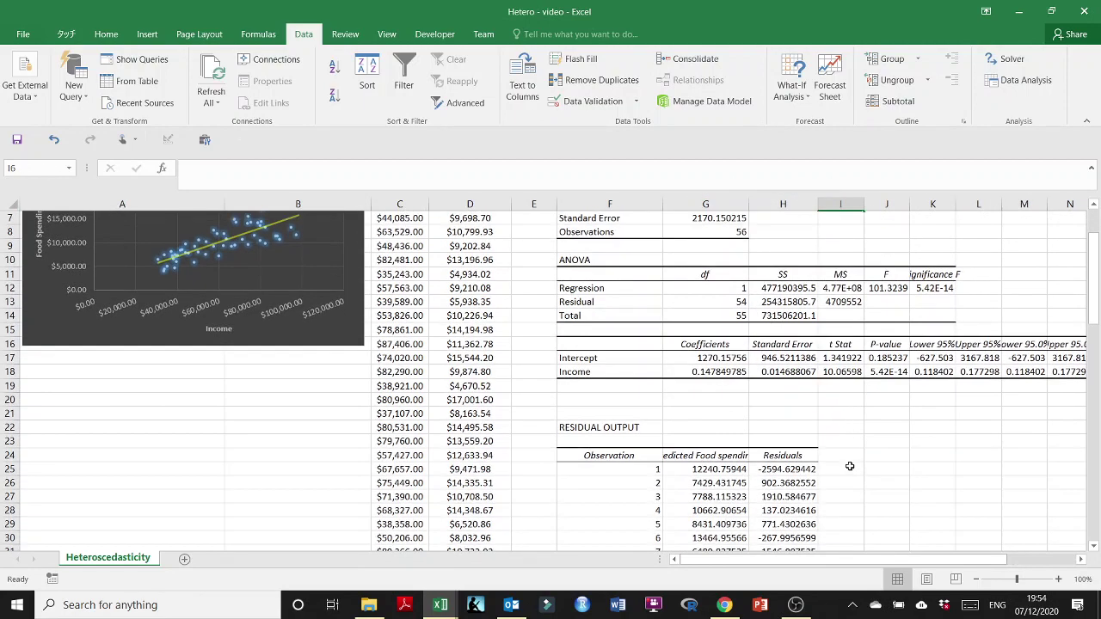
click(849, 469)
click(847, 455)
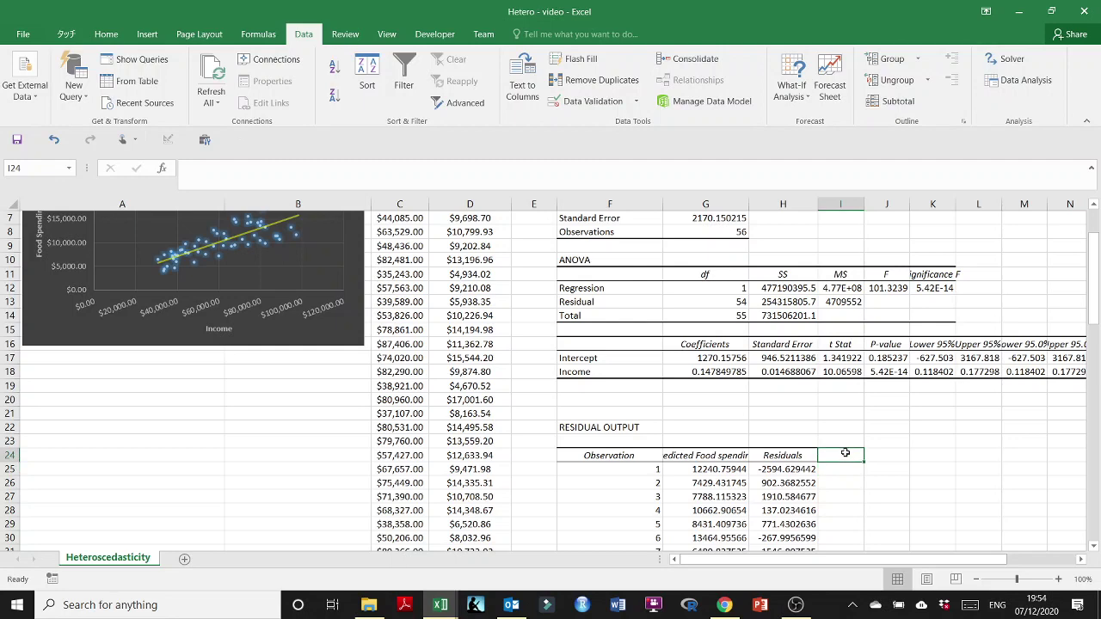
text(=)
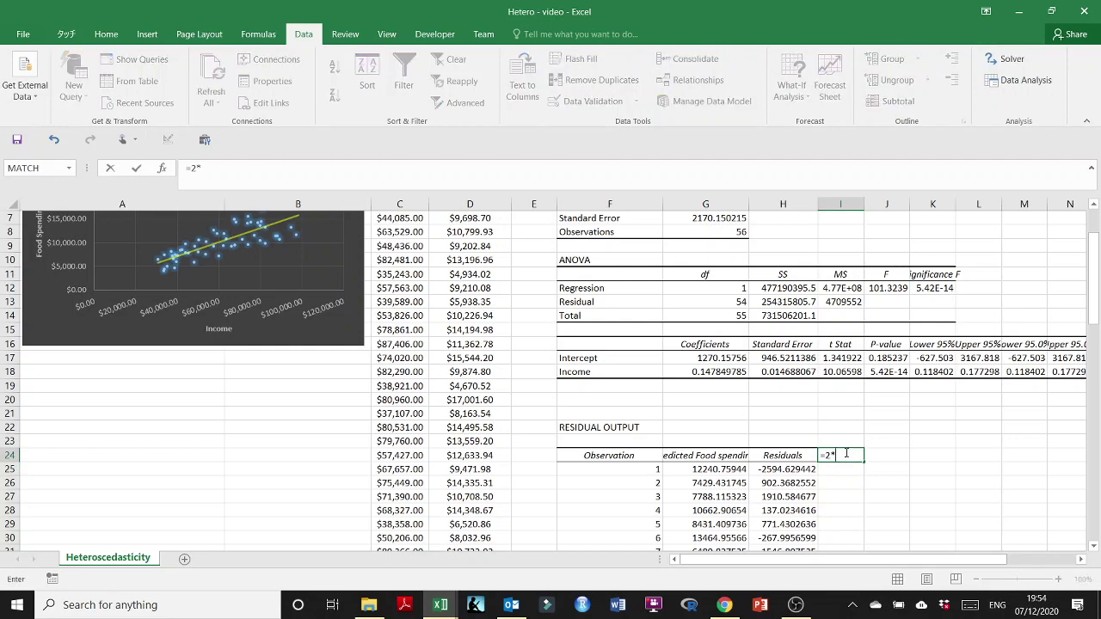
text(2*)
scroll(846, 454, up, 1)
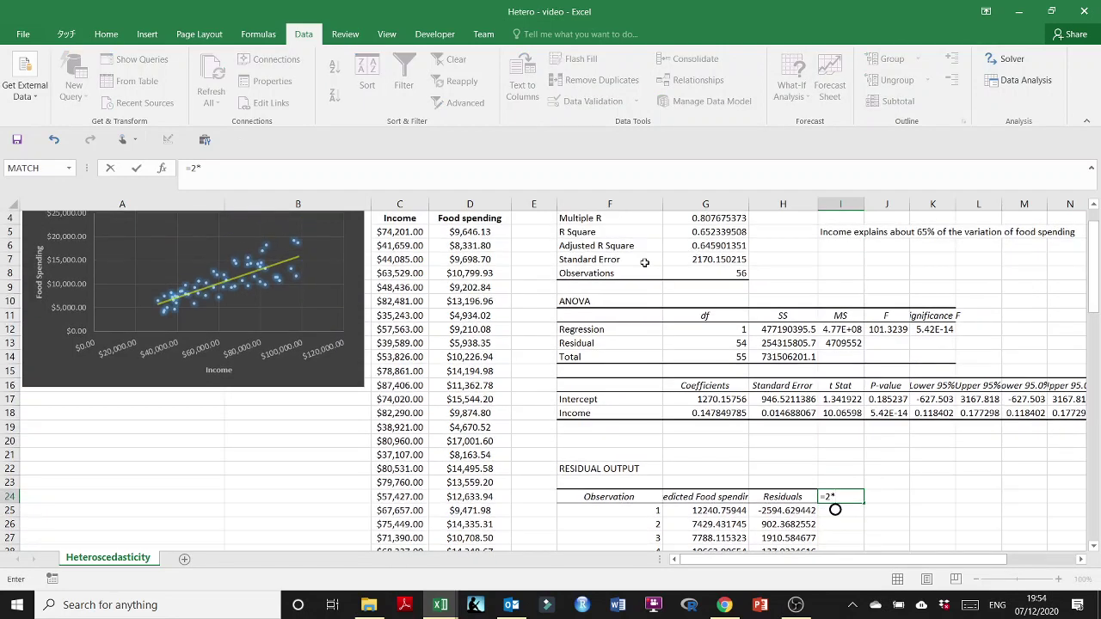
click(705, 259)
key(Return)
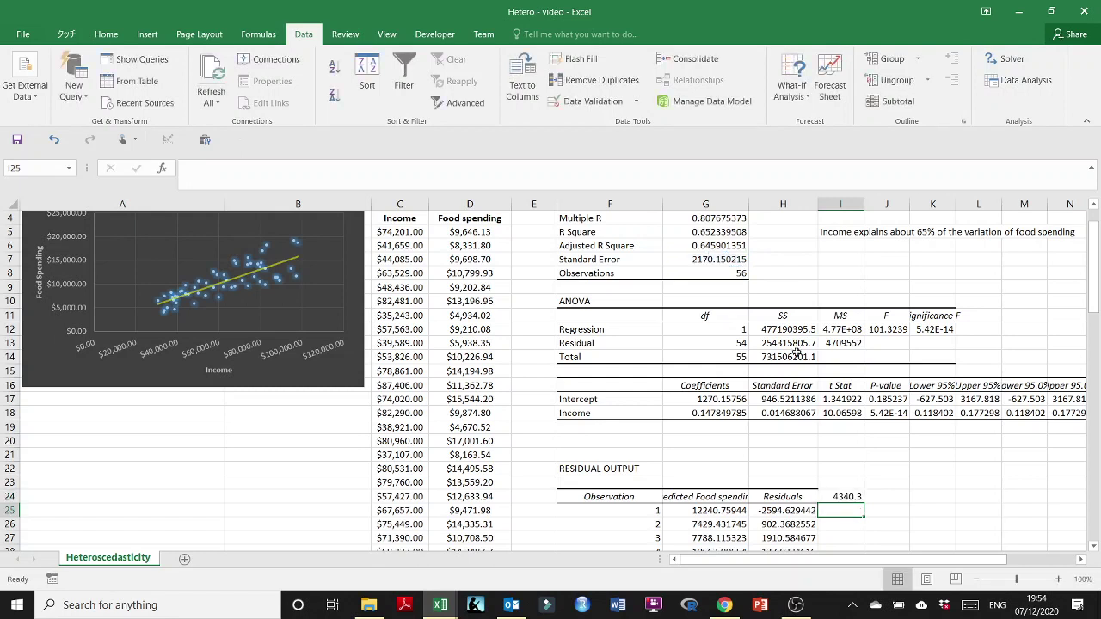
- Copy the doubled standard error formula from I24 into J24
click(849, 496)
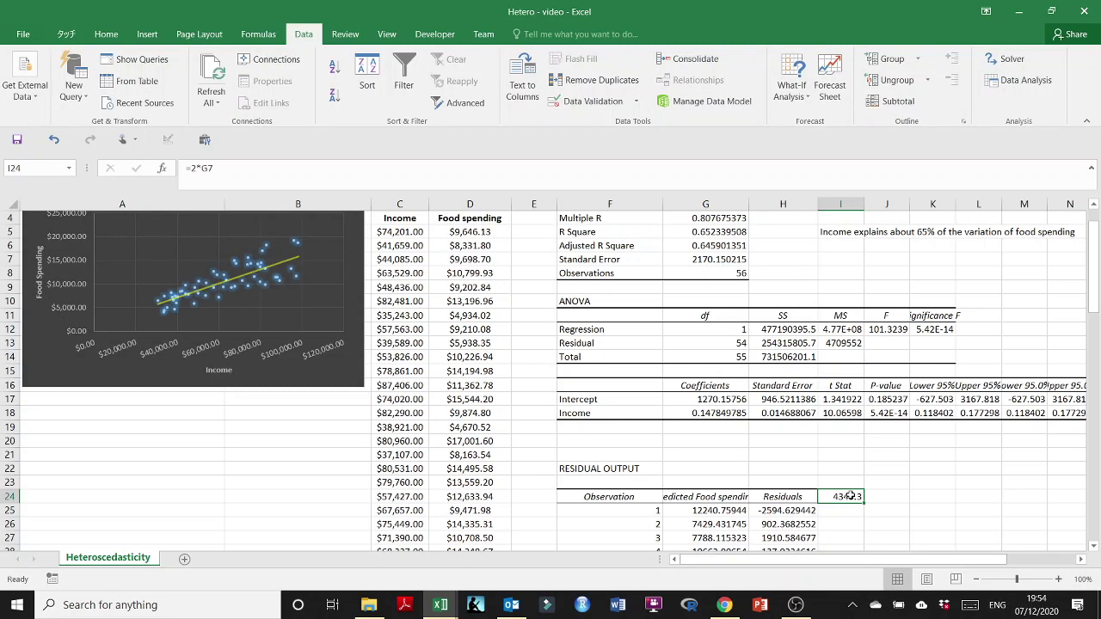
double_click(848, 496)
key(ctrl+Return)
drag(862, 502, 886, 504)
double_click(886, 497)
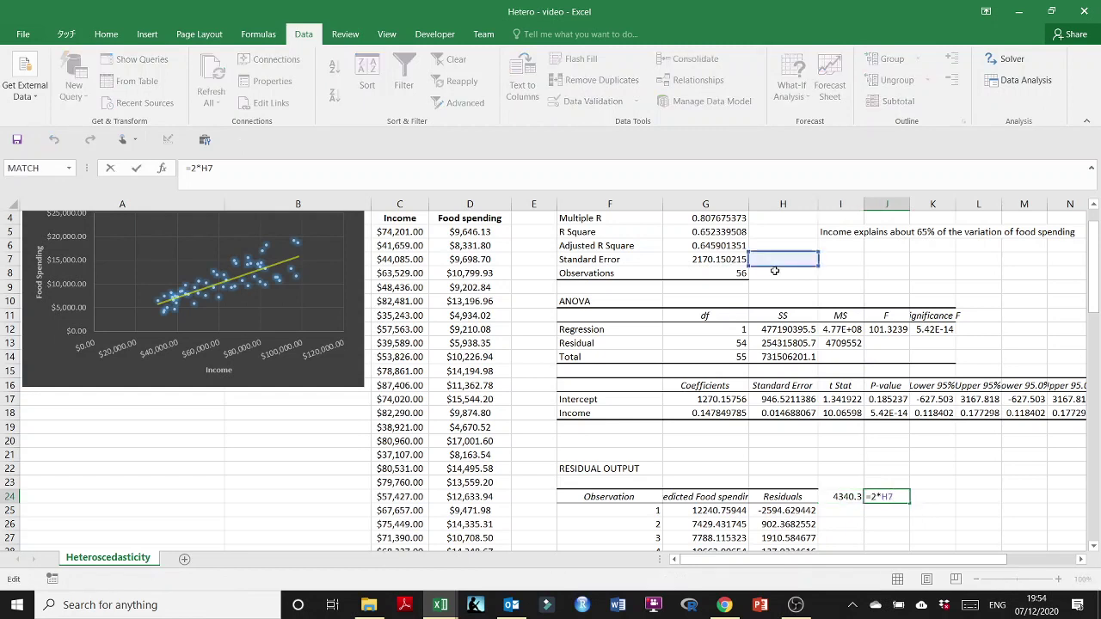
click(731, 267)
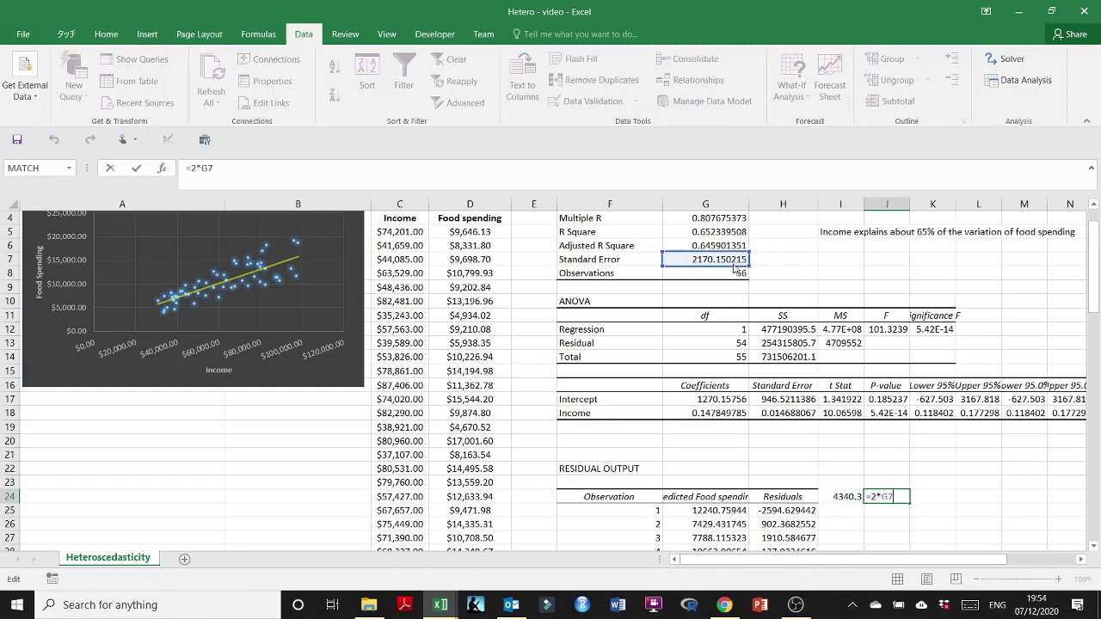
key(Escape)
- Set I24 to the standard error with =G7 and correct J24 to twice that error with =2*G7
click(844, 498)
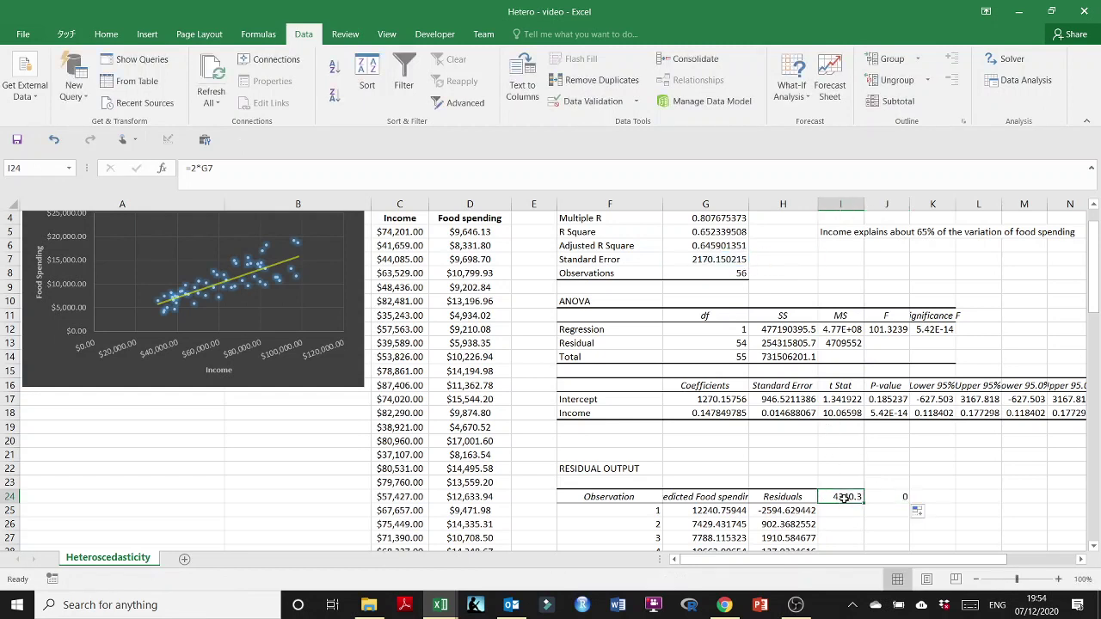
text(=)
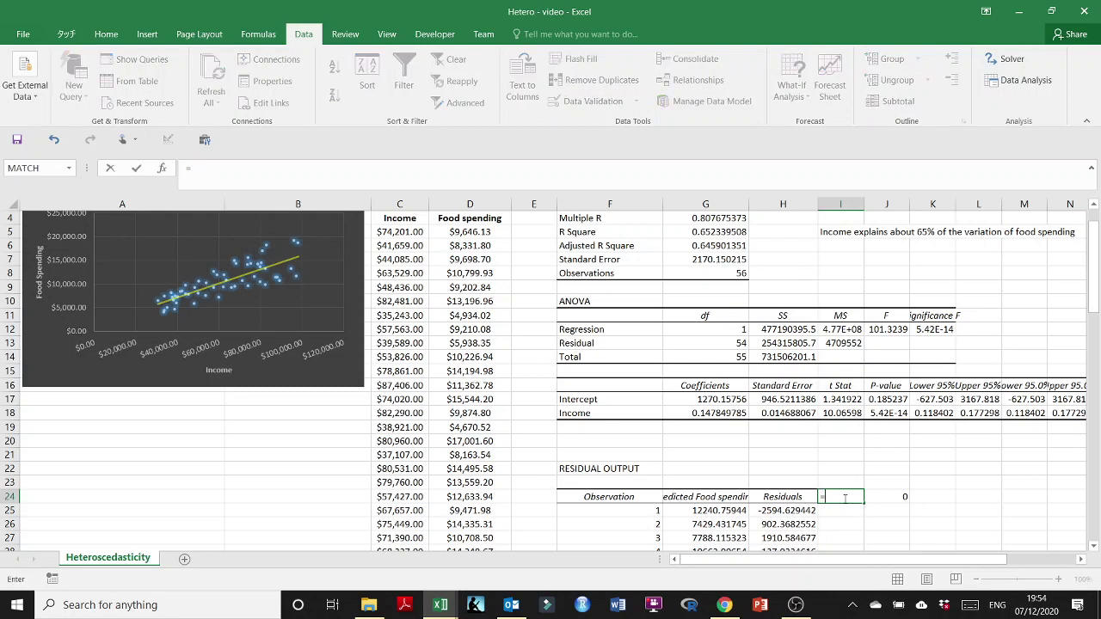
click(711, 258)
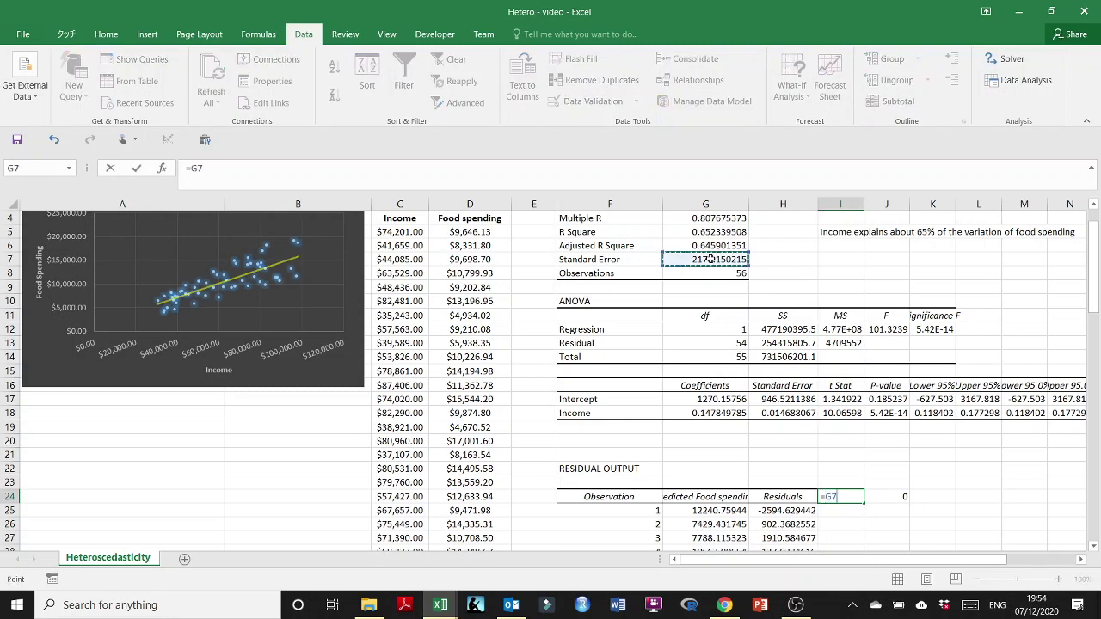
key(Return)
double_click(888, 497)
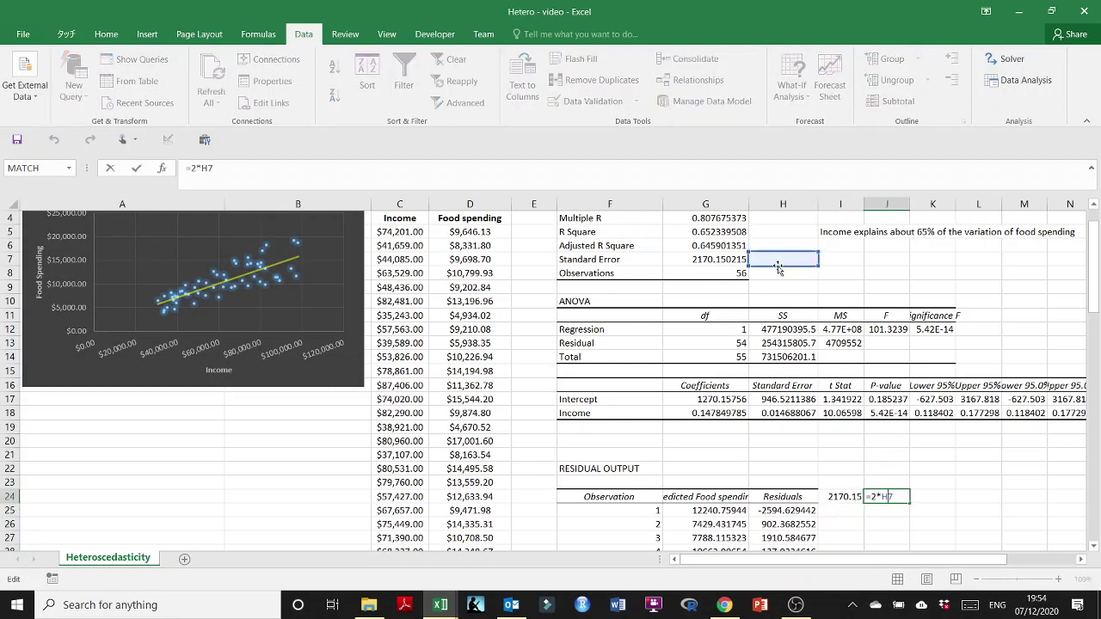
click(742, 267)
key(Return)
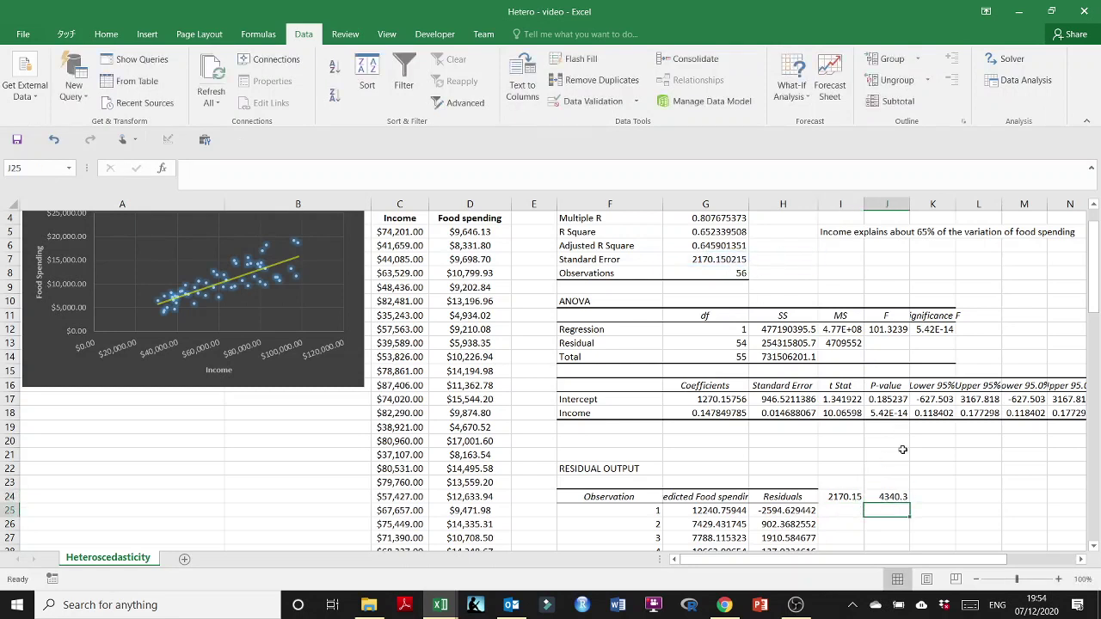
scroll(888, 488, down, 2)
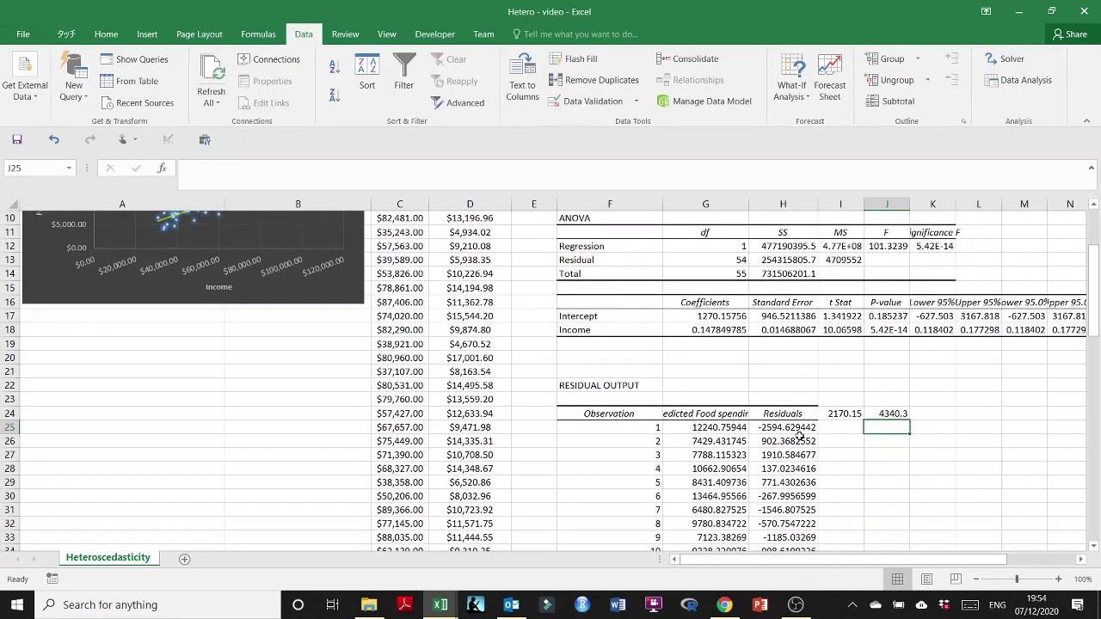
click(845, 424)
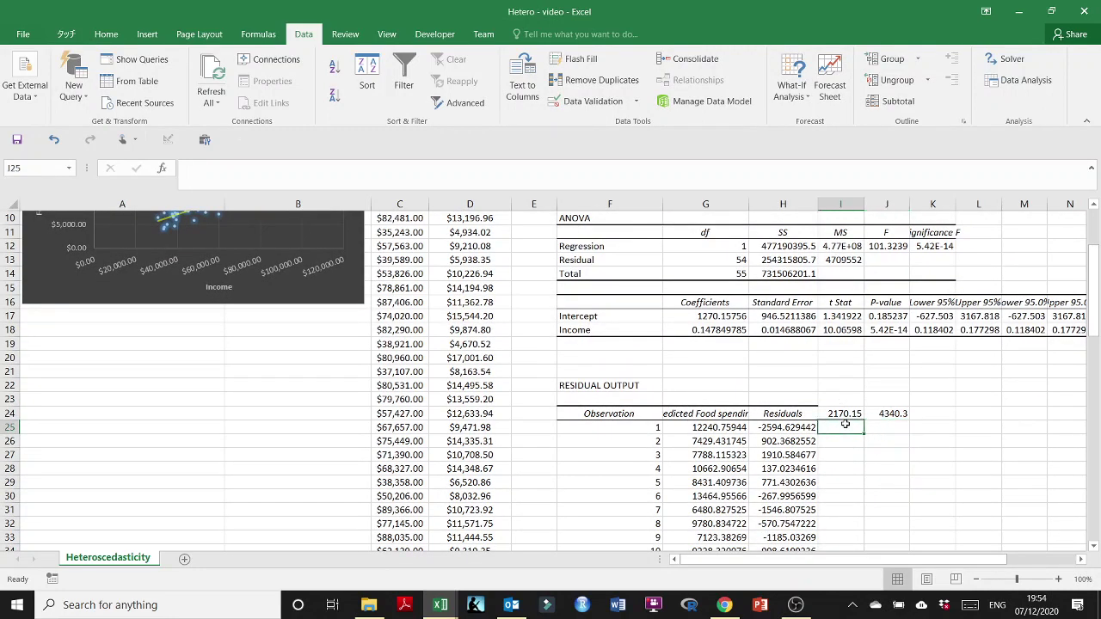
scroll(845, 424, up, 2)
scroll(846, 424, down, 1)
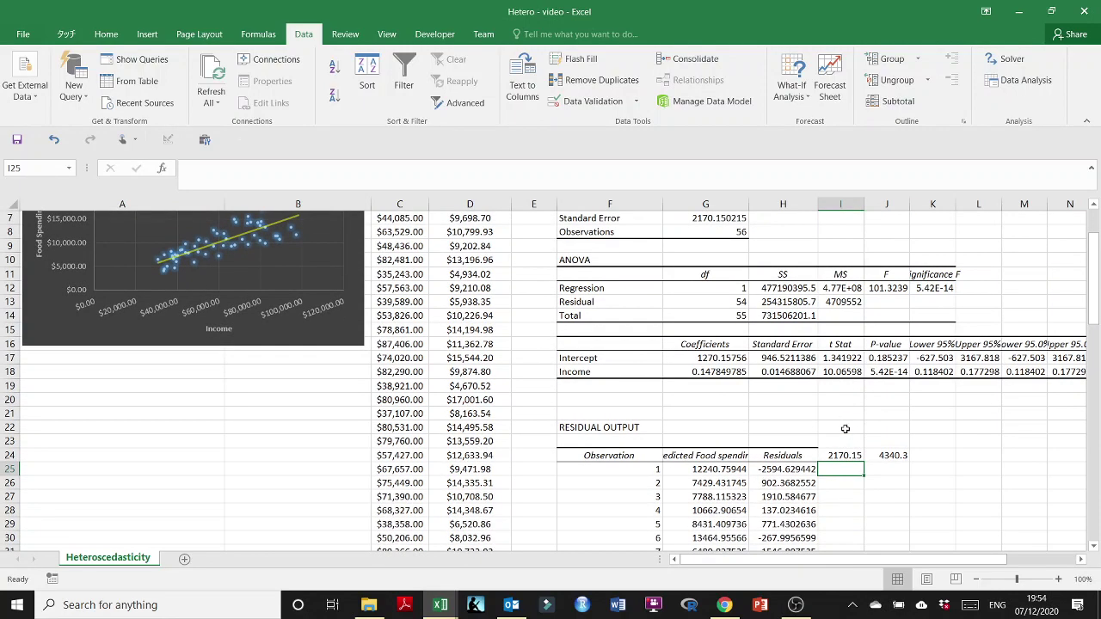
text(=)
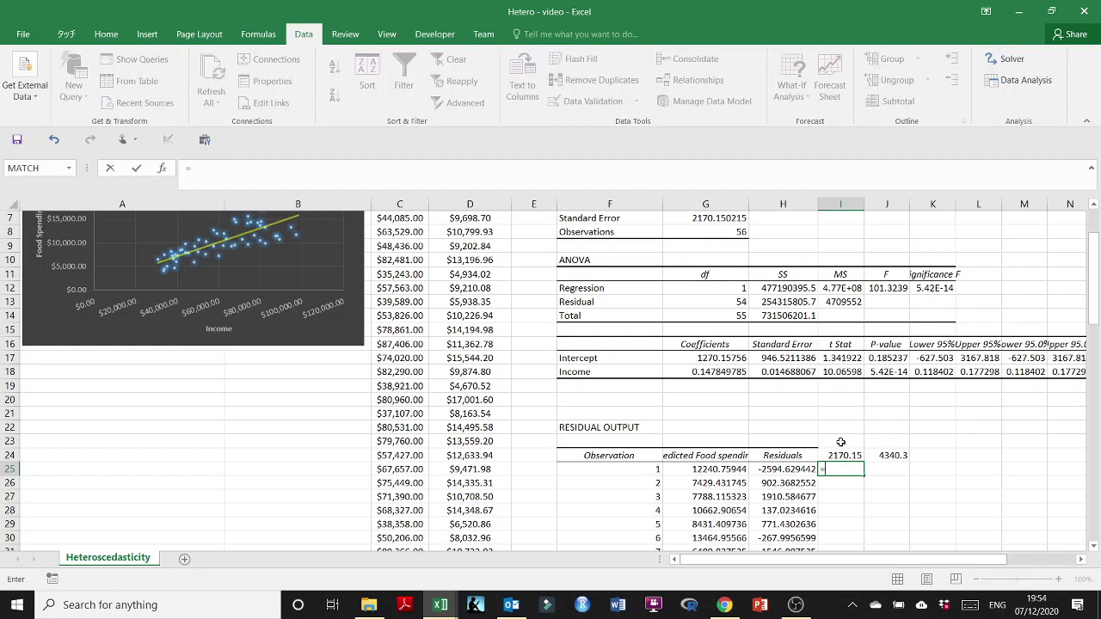
key(Escape)
click(840, 204)
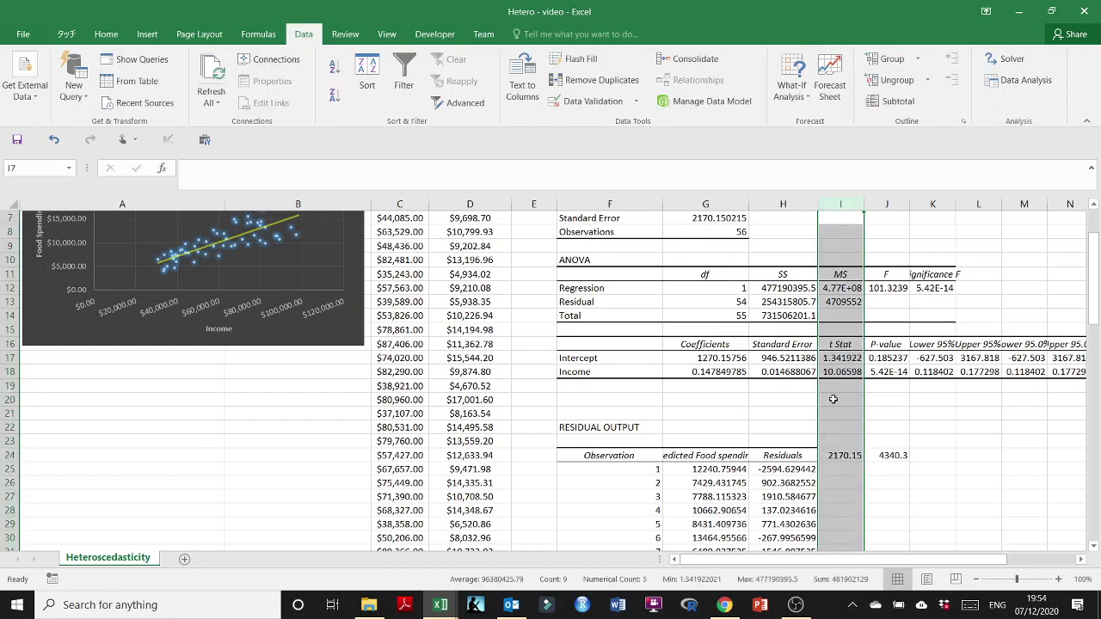
- Move the two standard error formulas from I24:J24 to J24:K24, freeing the cell beside the Residuals heading
click(843, 455)
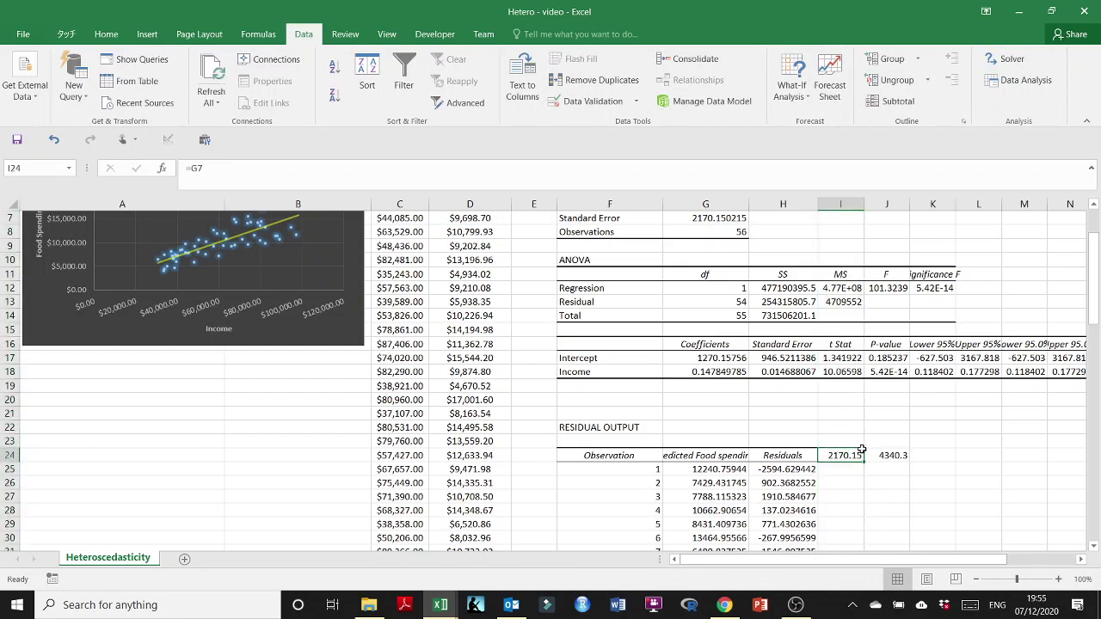
click(890, 455)
key(shift+Left)
key(ctrl+c)
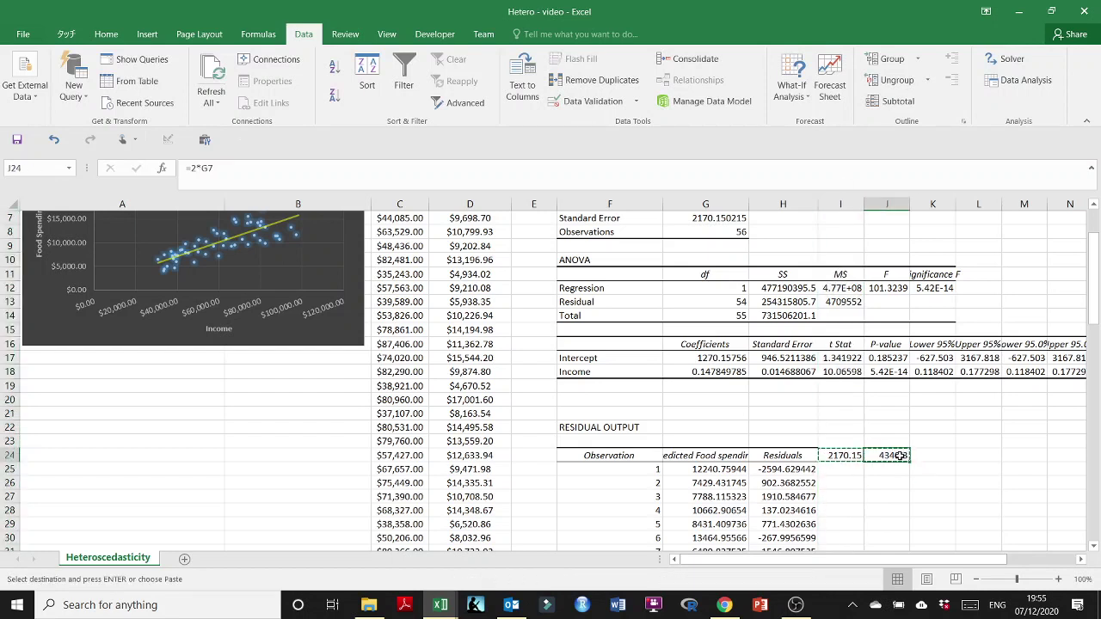
key(Escape)
drag(843, 455, 908, 455)
key(ctrl+c)
key(Right)
key(Return)
- Check the cell references in the moved formulas in J24 and K24
click(892, 455)
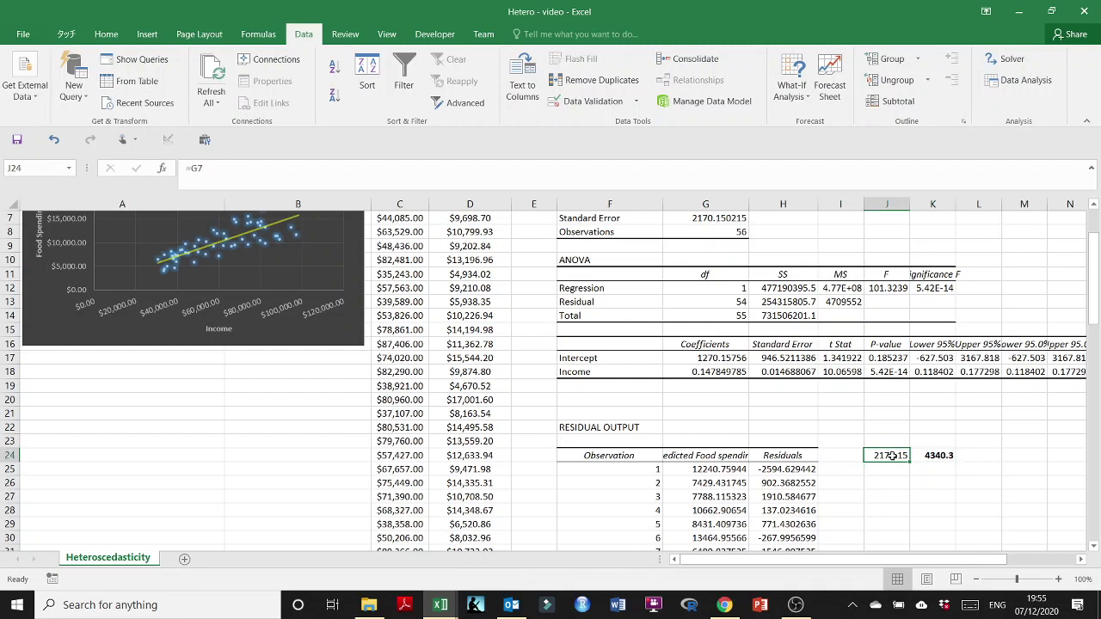
text(=G7)
double_click(918, 456)
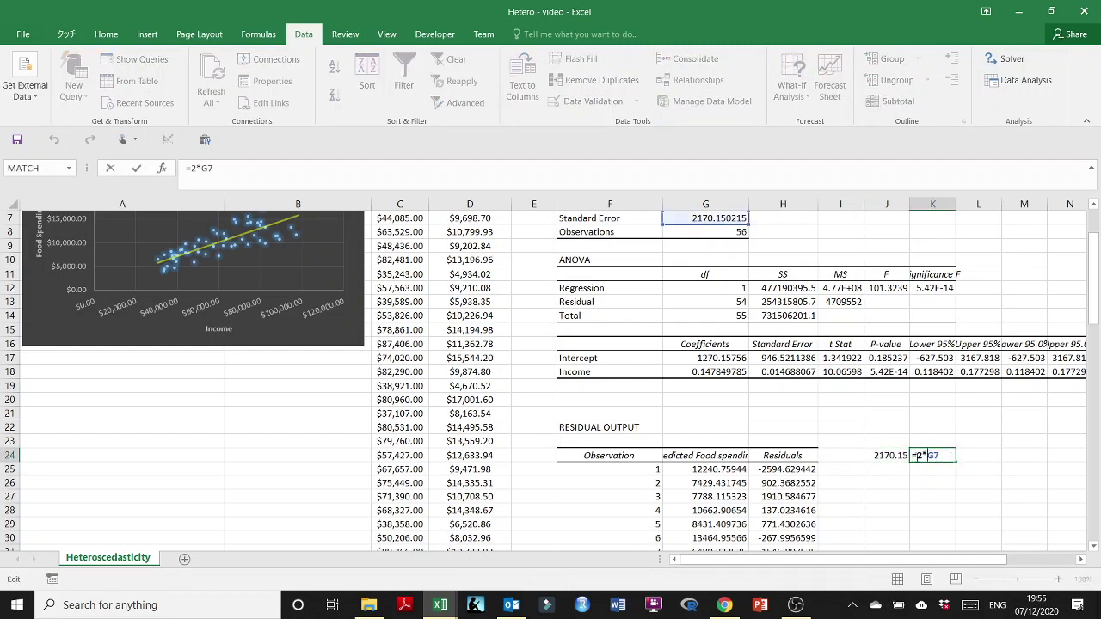
key(Return)
- Add the heading "ABS(Residuals)" in I24 and widen column I to fit it
click(846, 456)
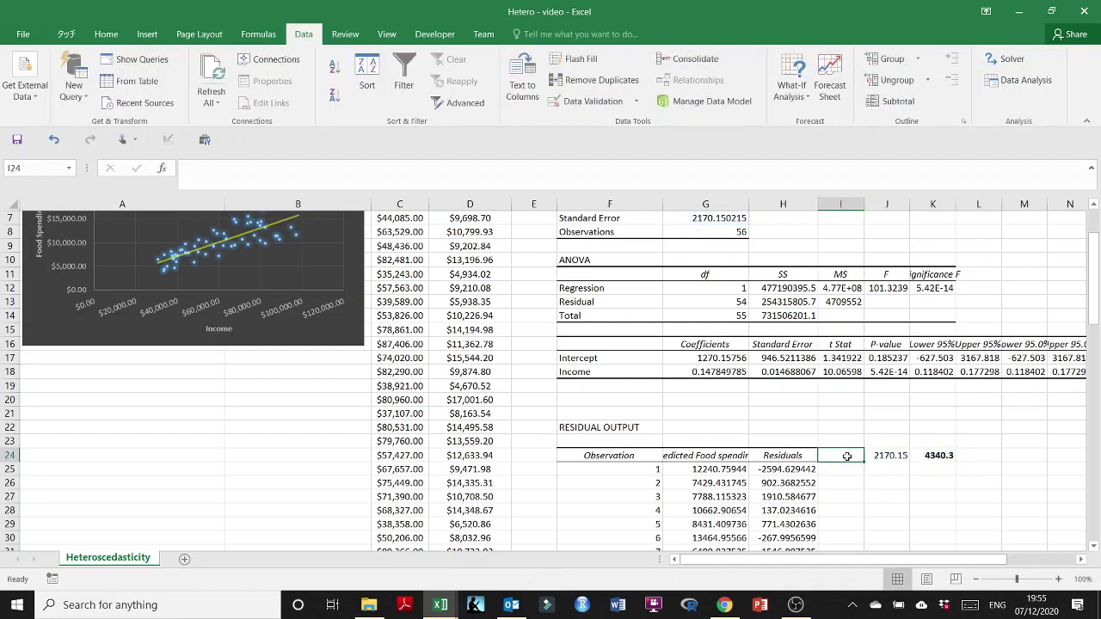
text(ABS)
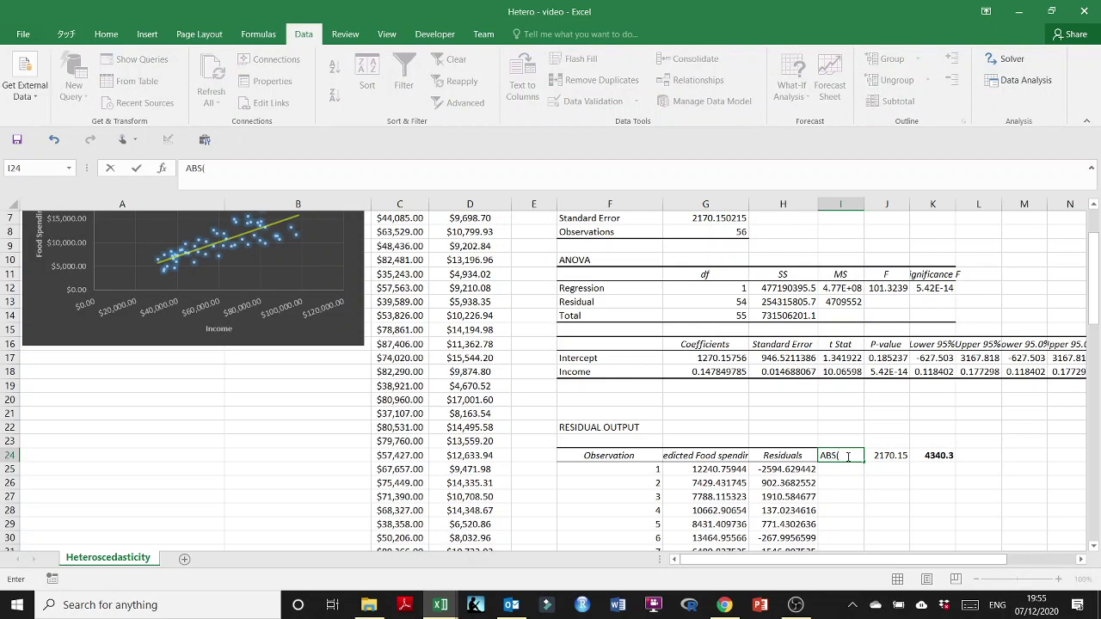
text((Residuals)
key(Return)
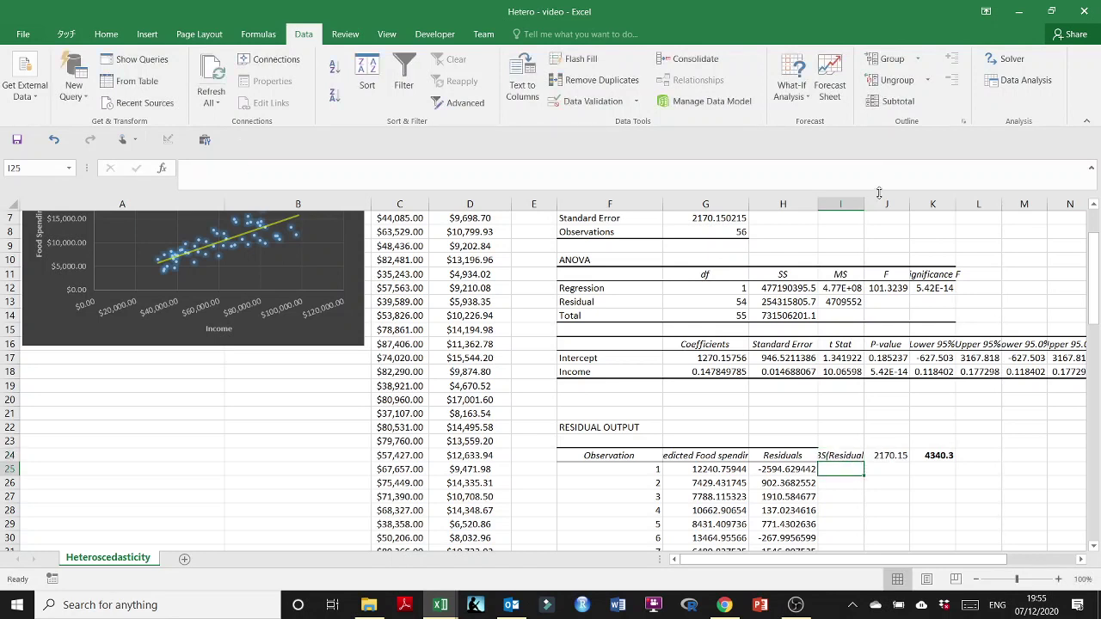
drag(864, 204, 891, 208)
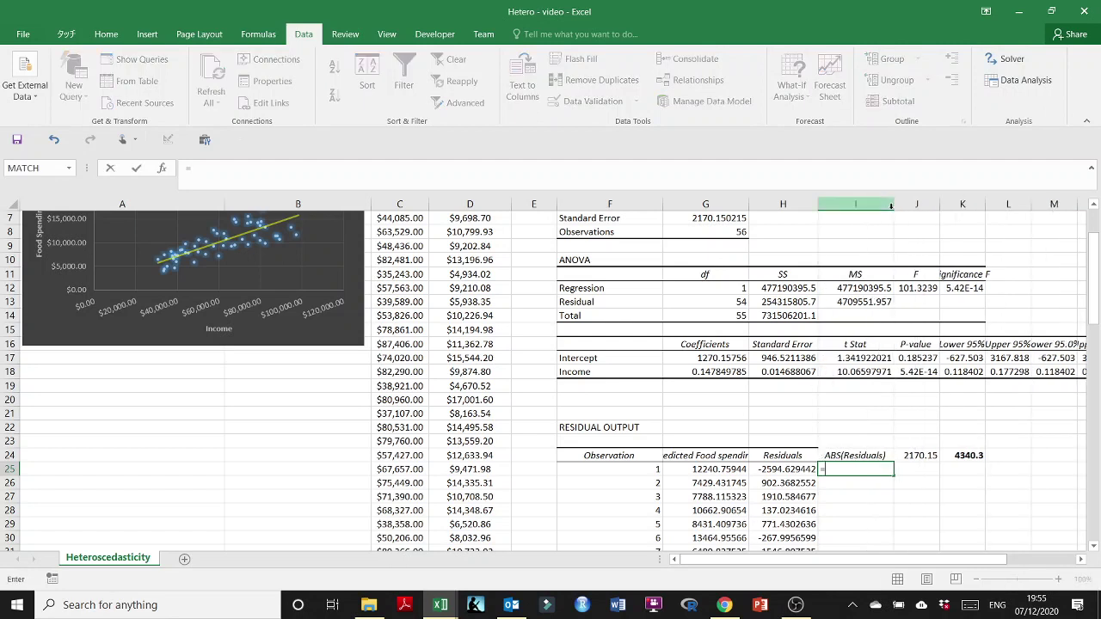
- Compute the absolute residual in I25 with =ABS(H25) and fill the formula down for all observations
text(=ABS()
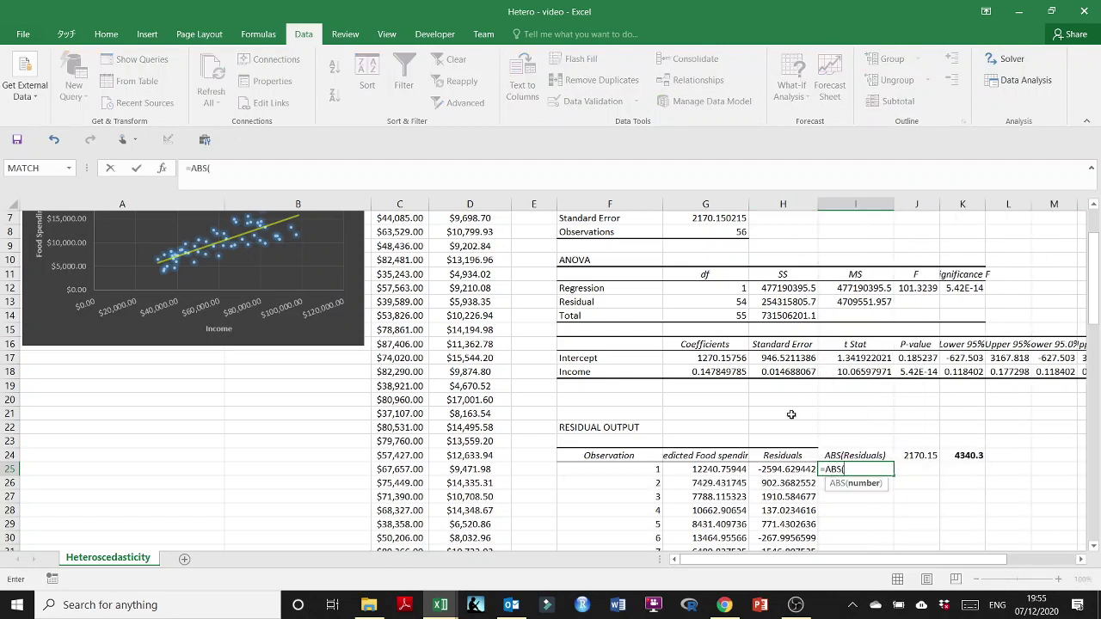
click(796, 469)
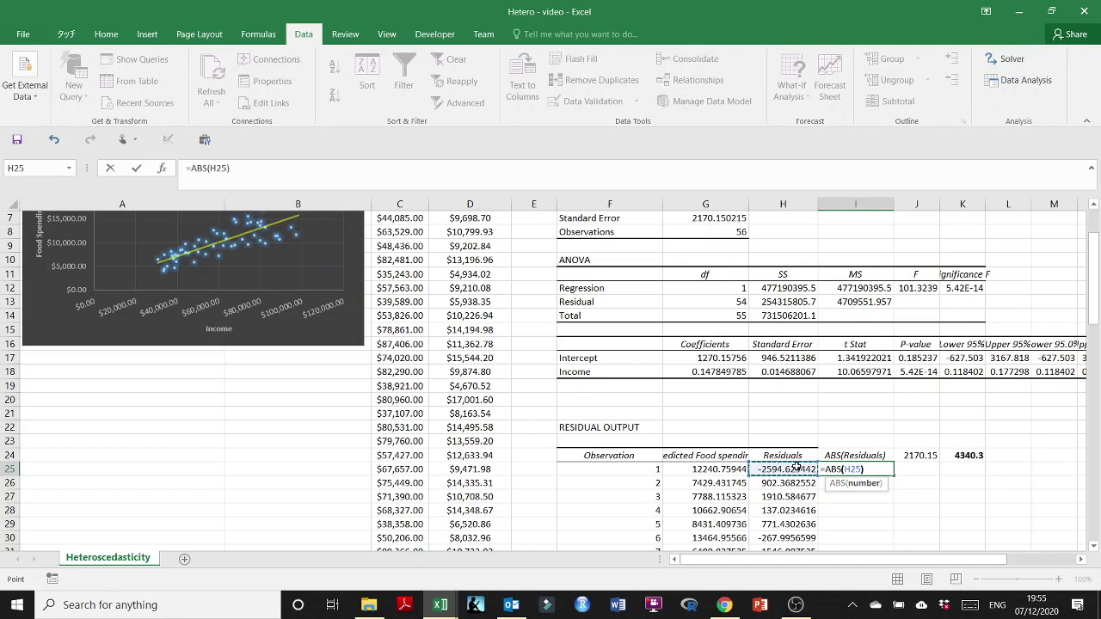
key(Return)
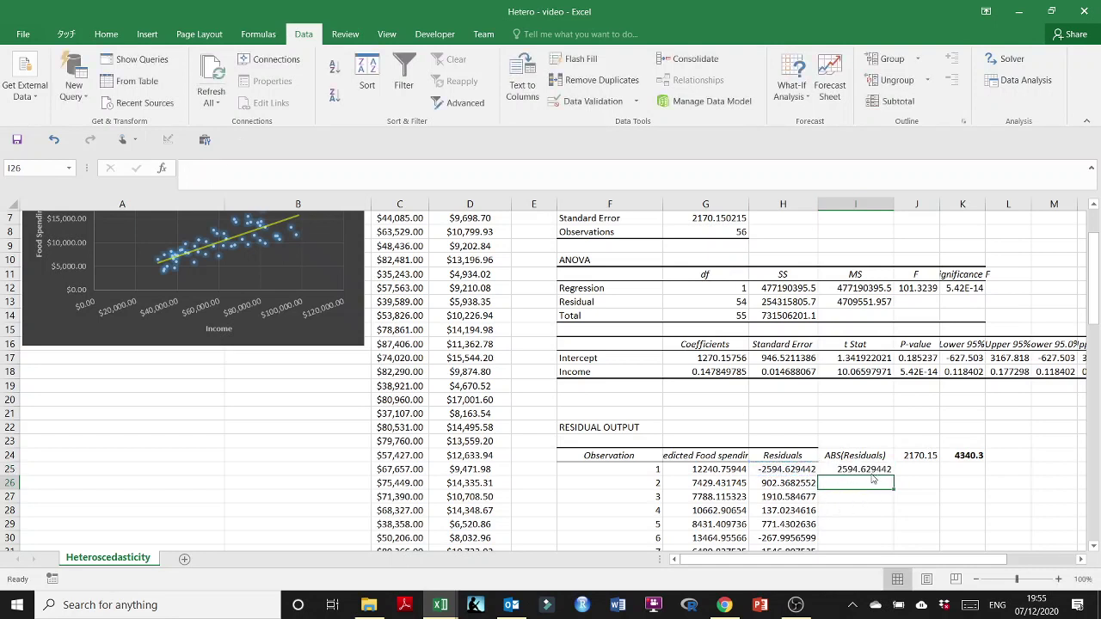
click(889, 468)
double_click(893, 476)
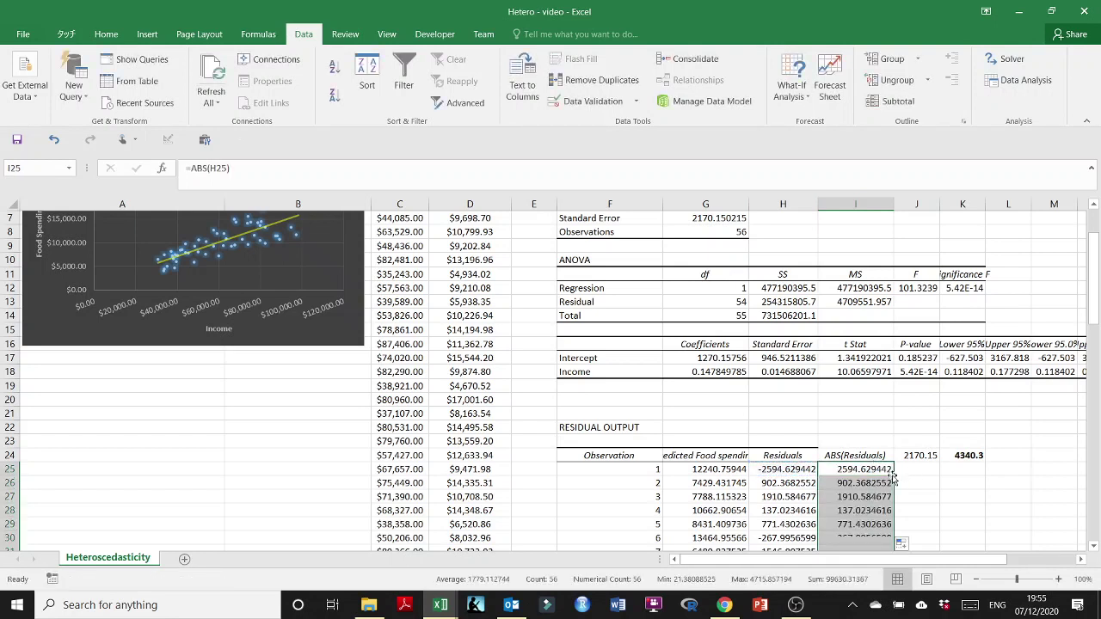
- Enter =IF(I25<=J24,1,0) in J25 to flag whether the absolute residual is within one standard error
click(921, 468)
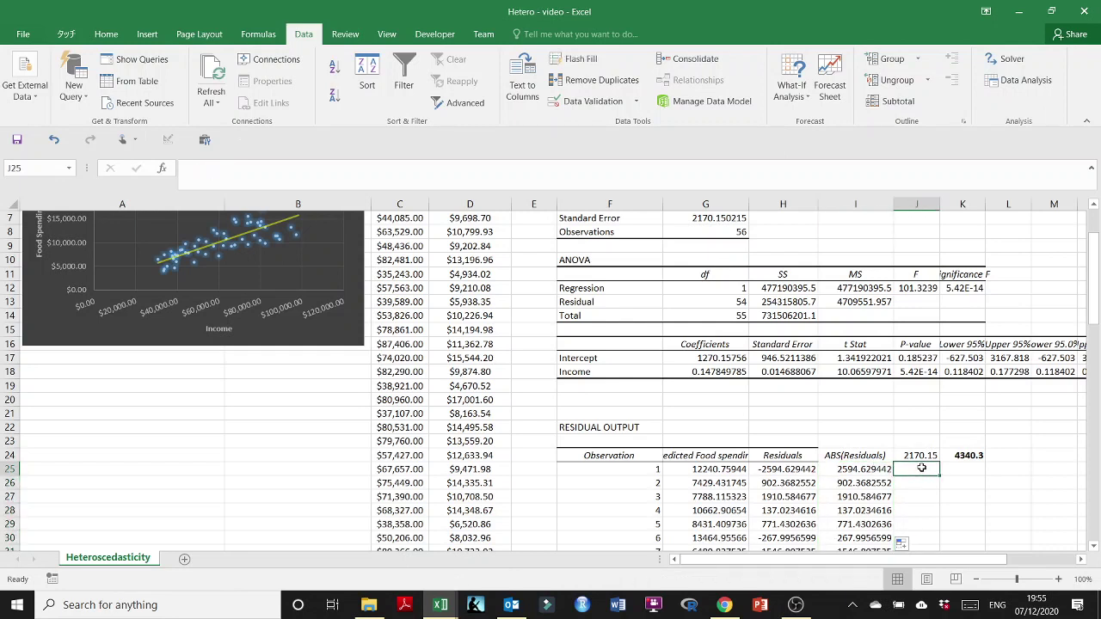
text(=if()
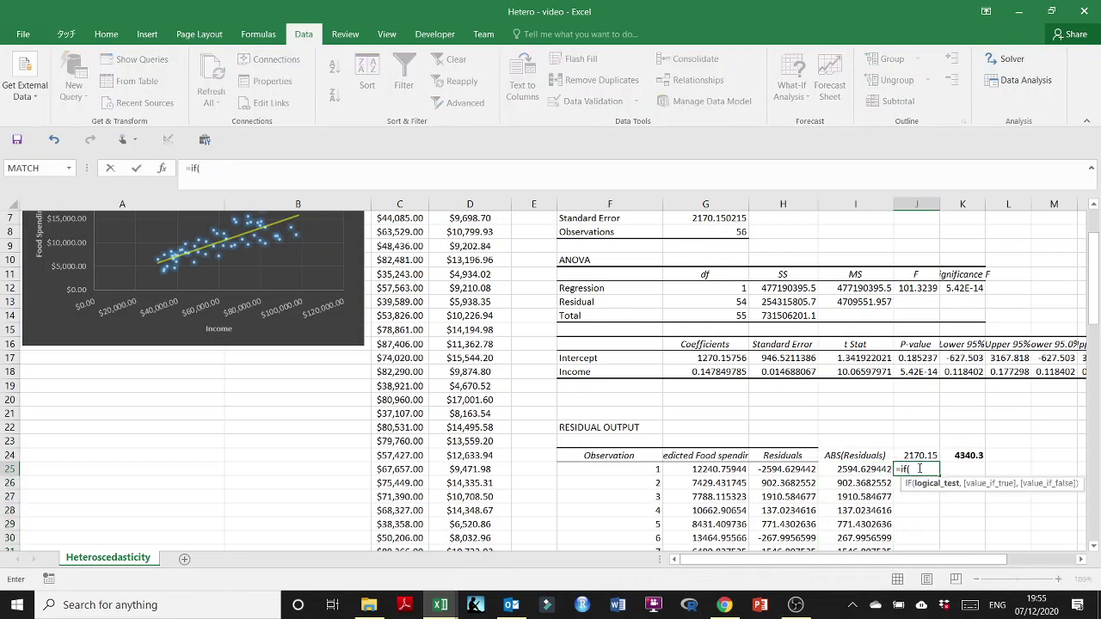
click(863, 472)
text(<=)
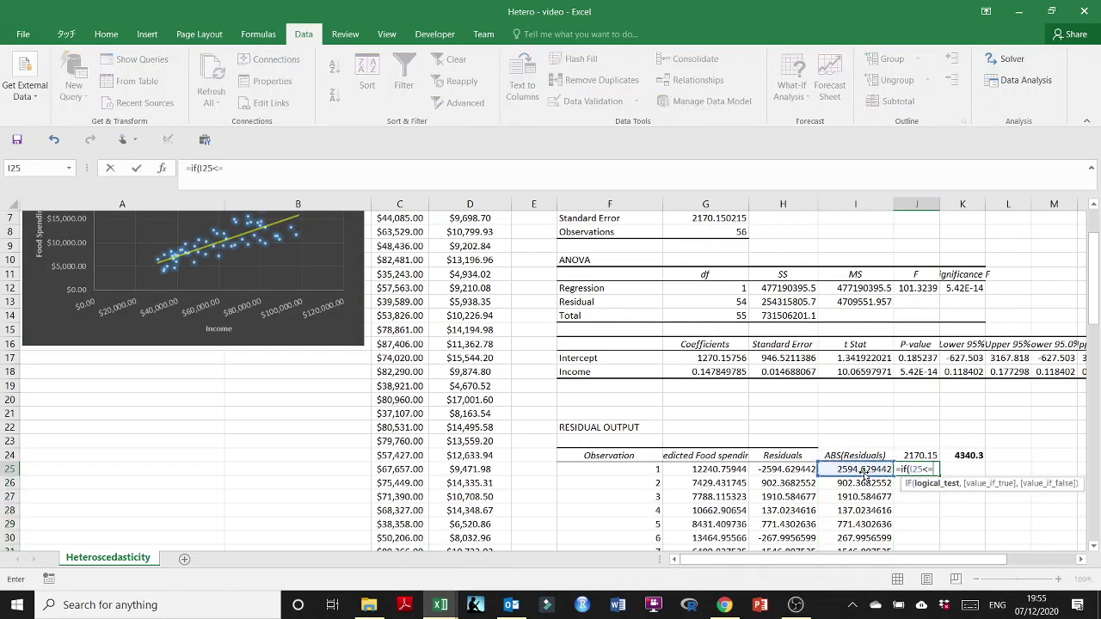
click(918, 455)
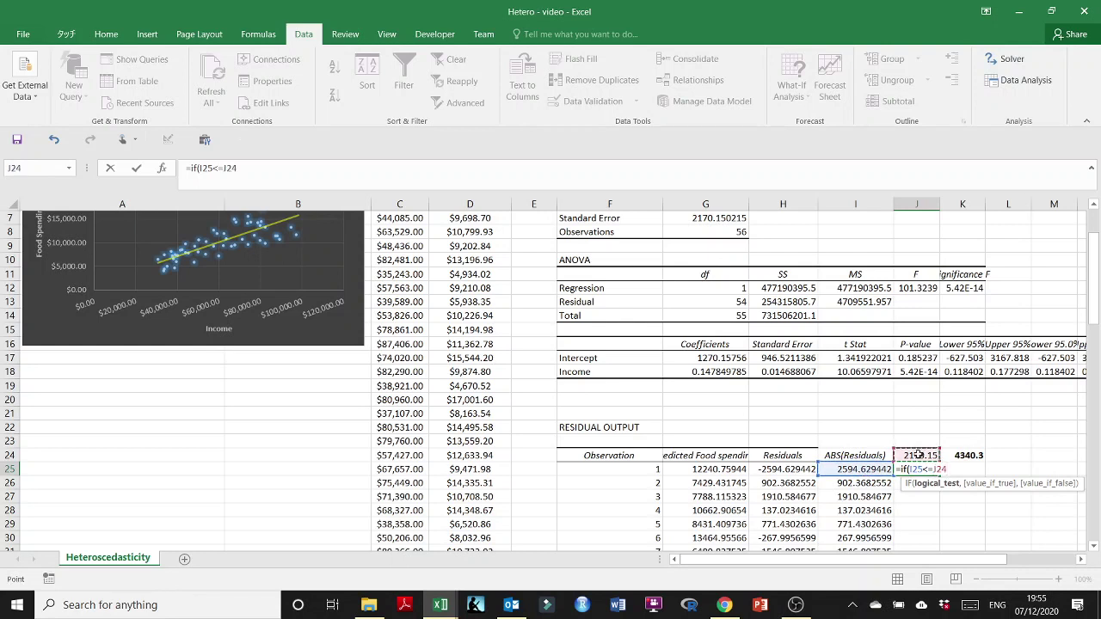
text(,1,0))
key(ctrl+Return)
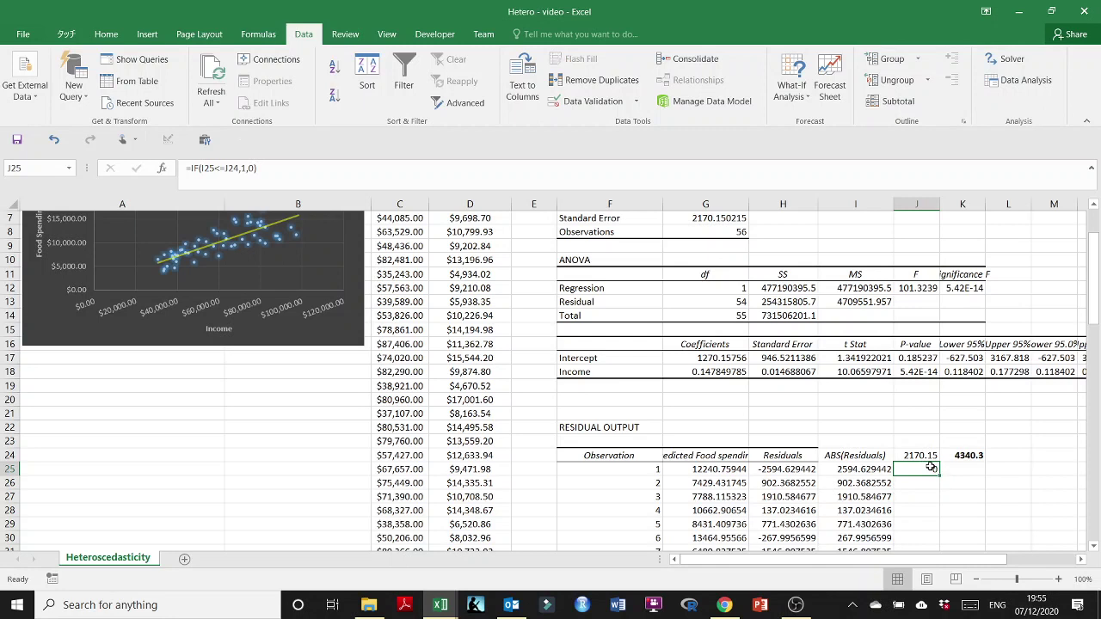
- Make the J24 reference in J25 absolute as $J$24 and fill the formula down for all observations
double_click(926, 469)
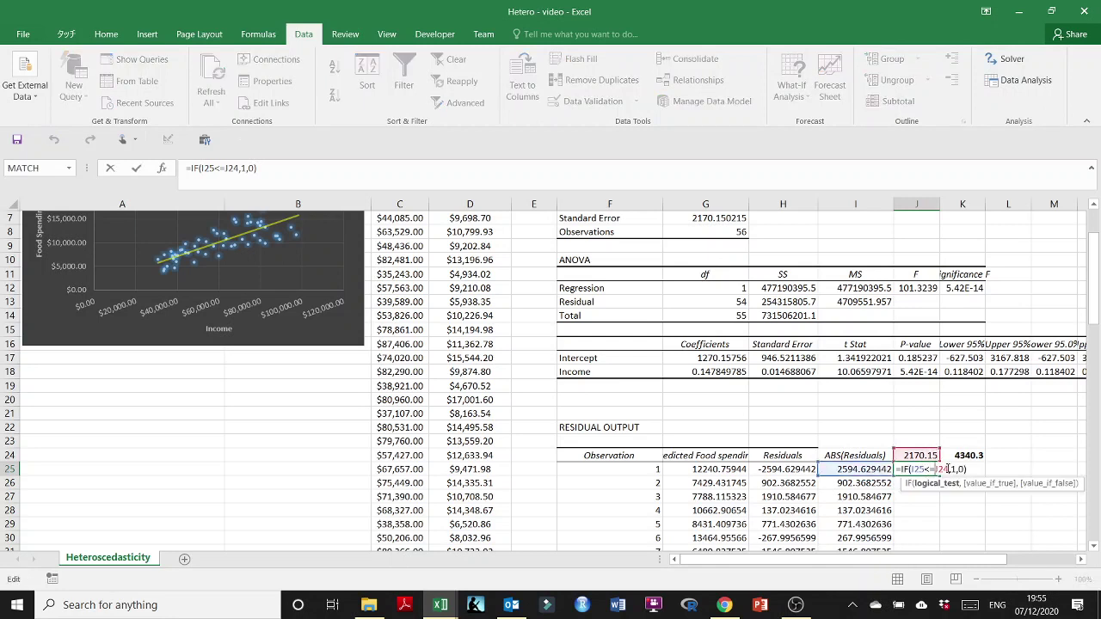
key(F4)
text($J$)
key(Return)
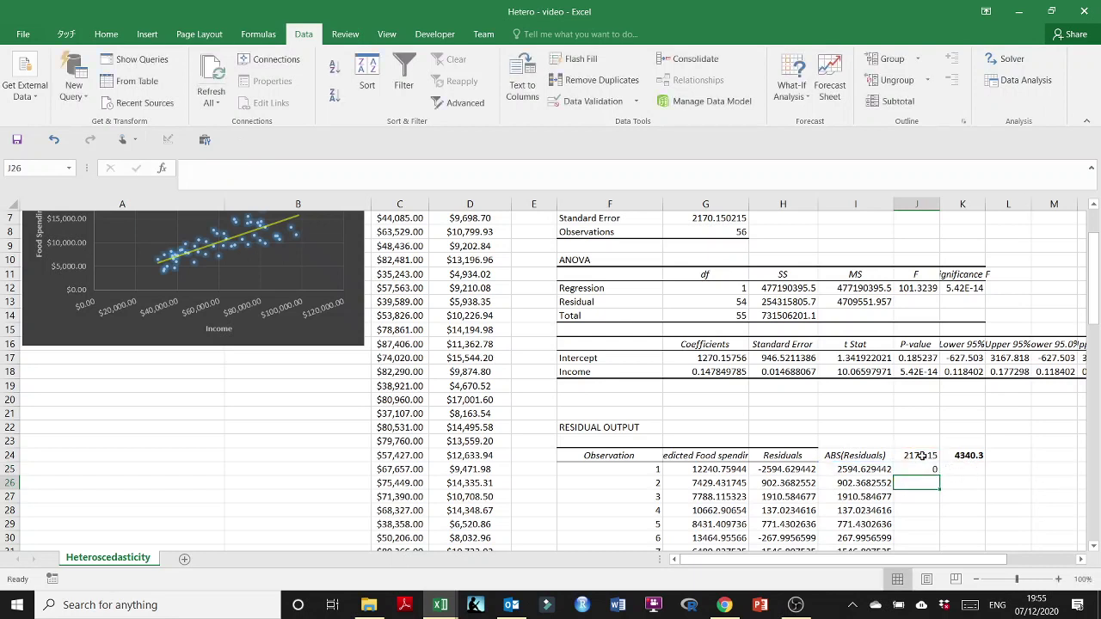
click(932, 468)
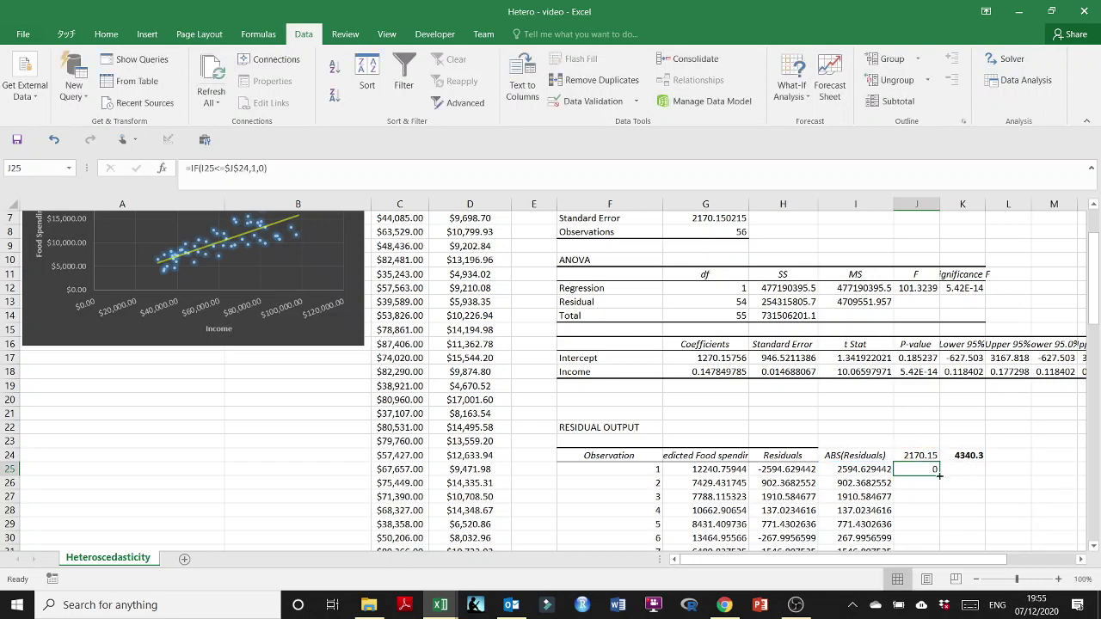
double_click(939, 476)
- Enter =IF(I25<=$K$24,1,0) in K25 to flag whether the absolute residual is within two standard errors
click(961, 468)
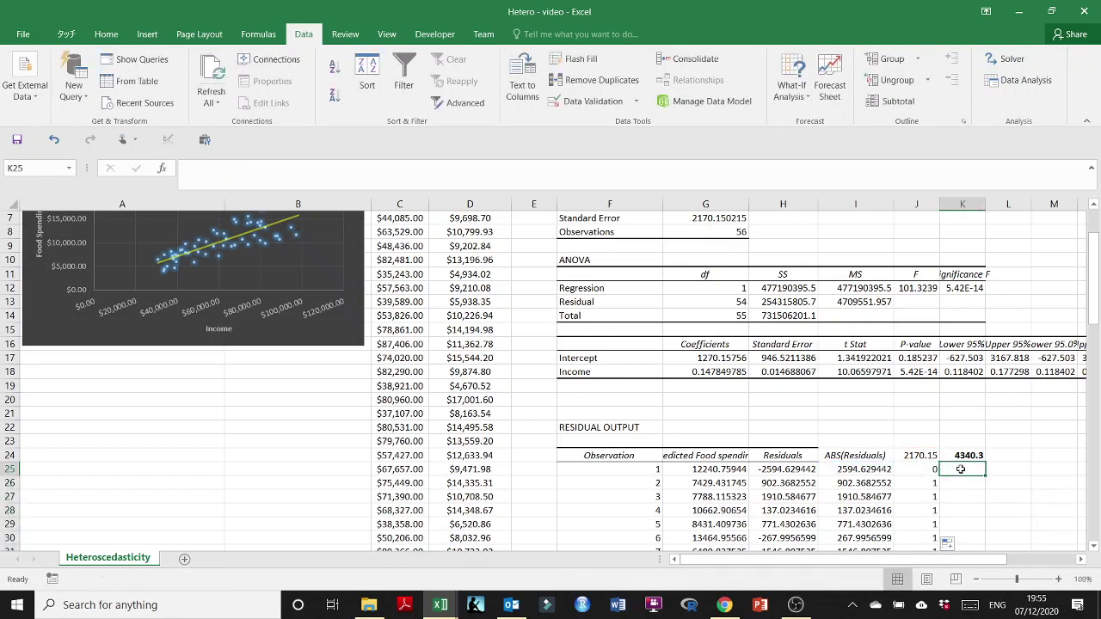
text(=if()
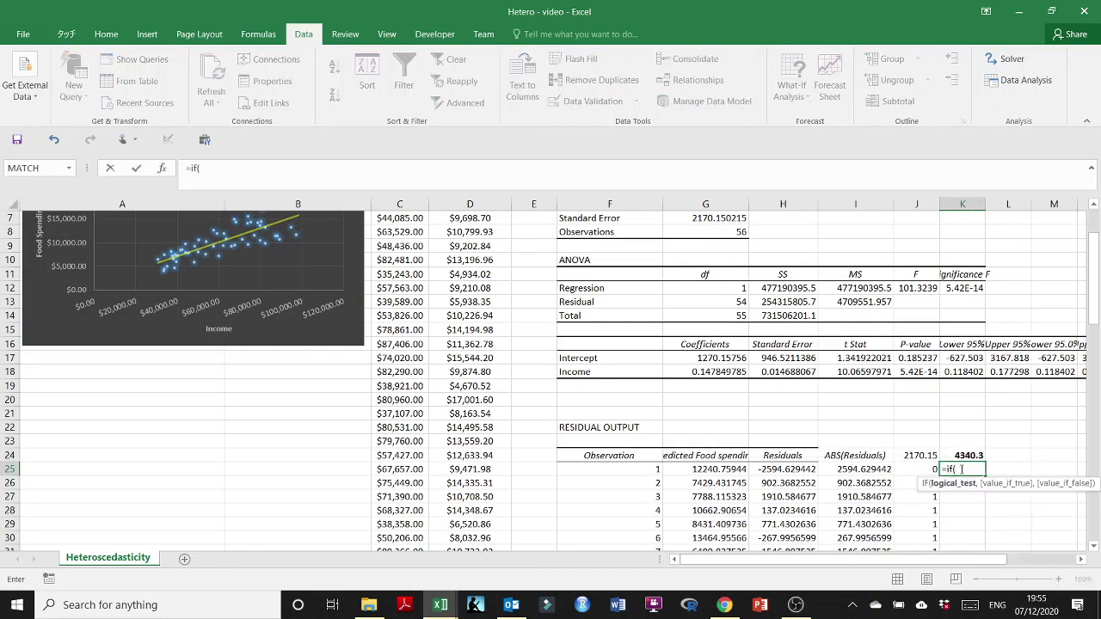
click(842, 473)
text(<)
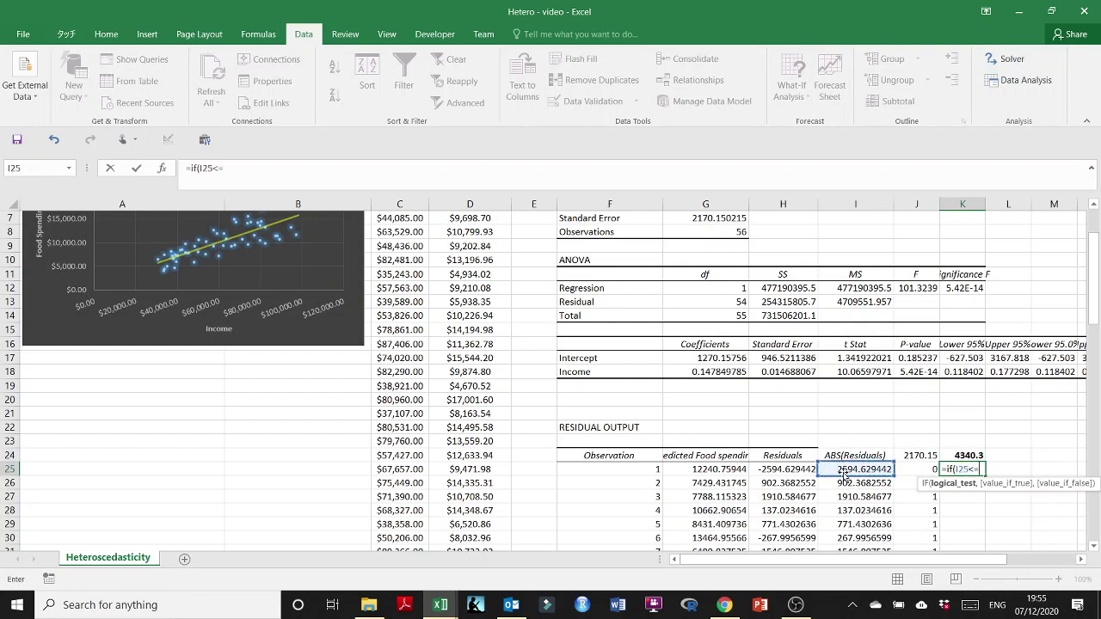
text(=)
click(971, 455)
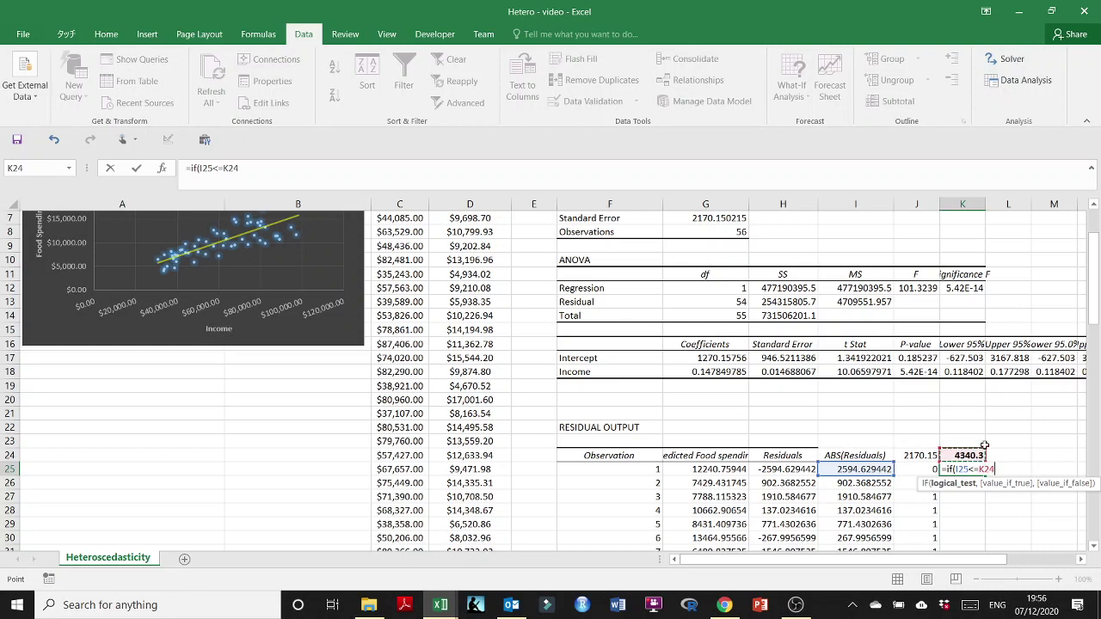
text(,1,0)
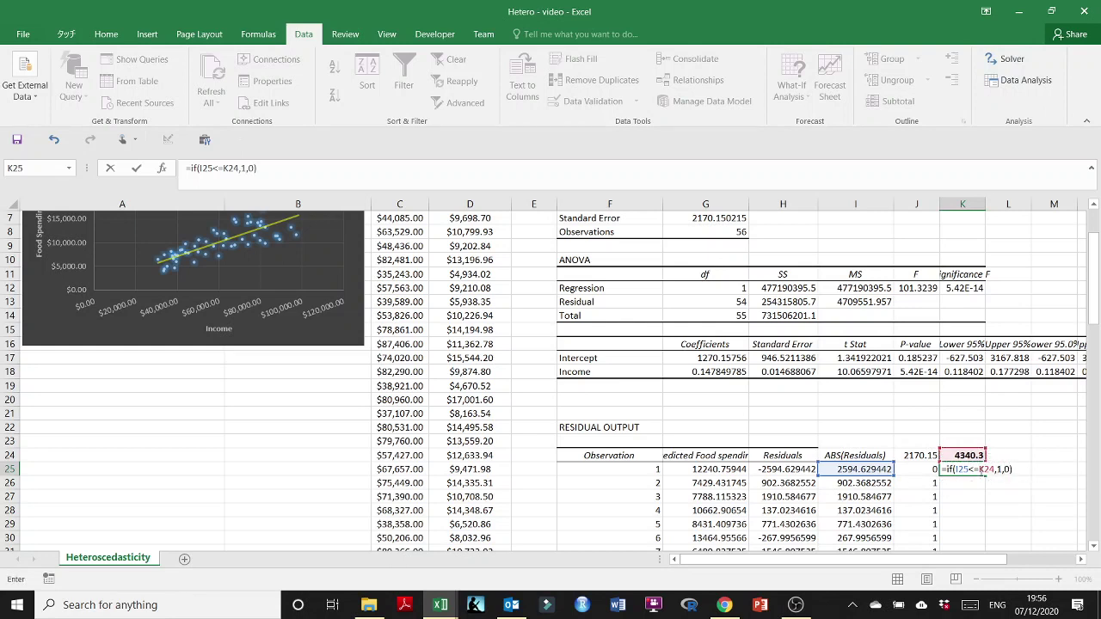
click(988, 469)
text($K)
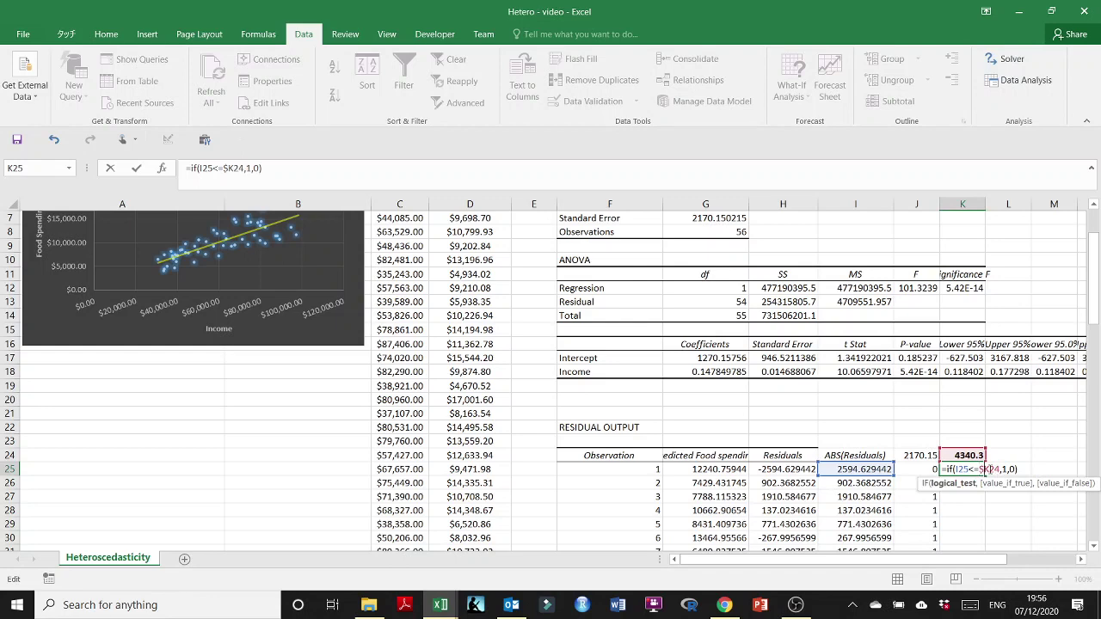
text($)
key(Return)
- Fill the two-standard-error flag from K25 down for all observations and check the cell references in K27
scroll(985, 465, down, 1)
click(978, 427)
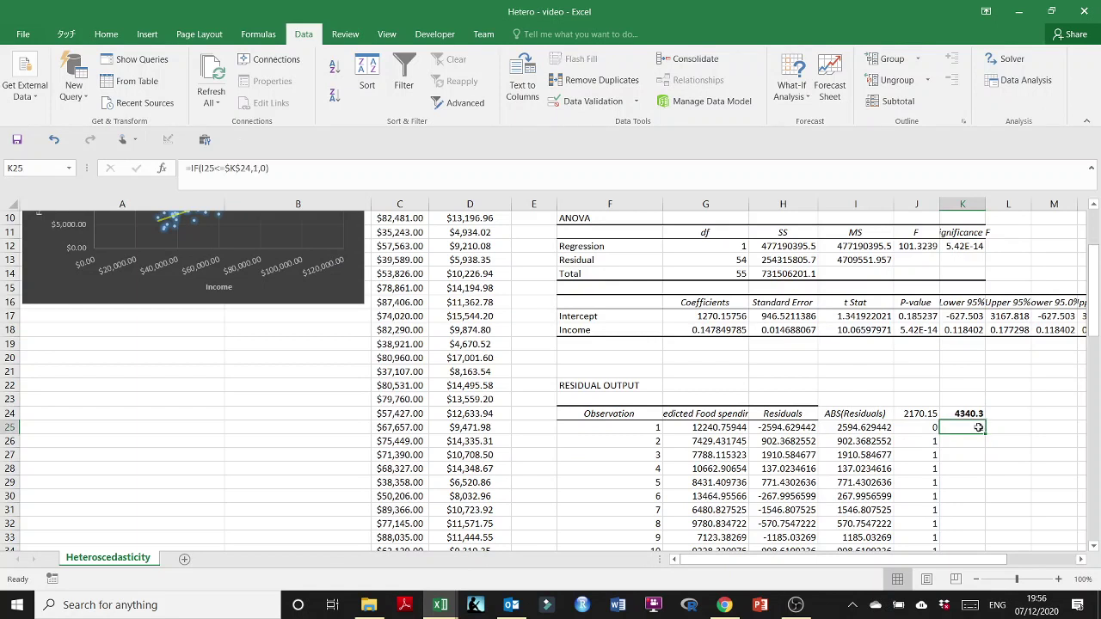
double_click(985, 434)
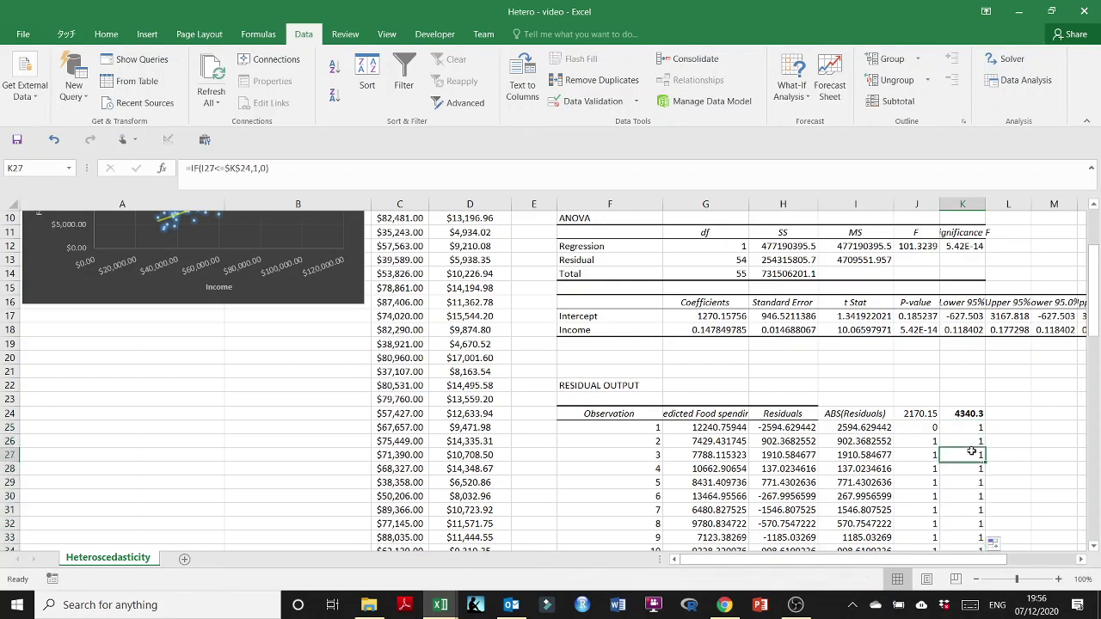
double_click(968, 455)
key(Escape)
- Start a formula in I7 that sums the one-standard-error flags in J25:J80
scroll(917, 401, up, 1)
scroll(926, 433, up, 2)
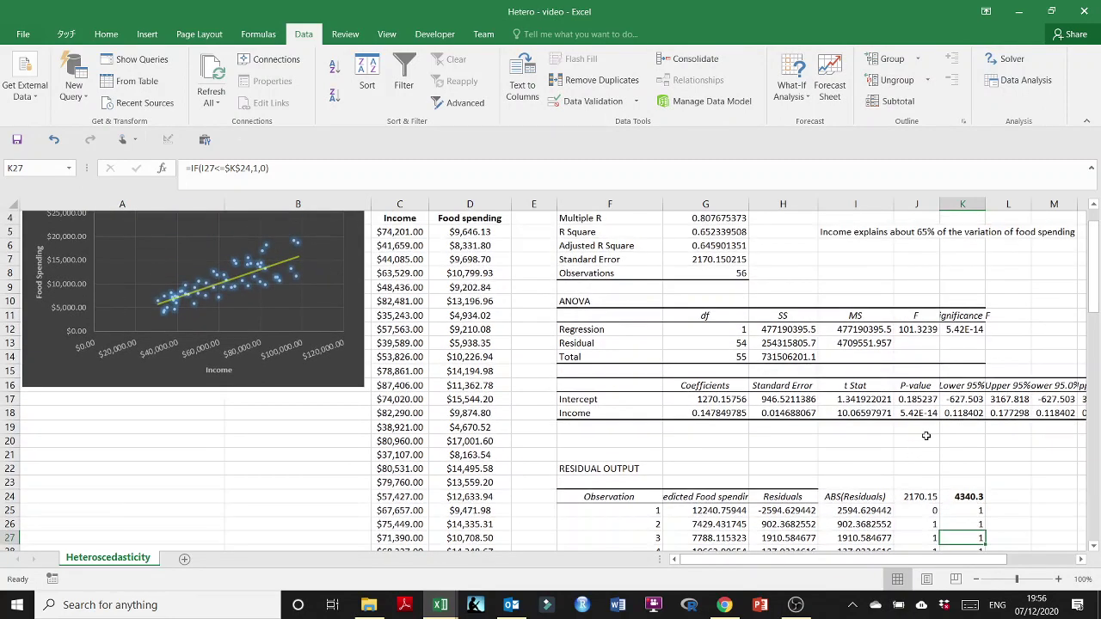
click(846, 298)
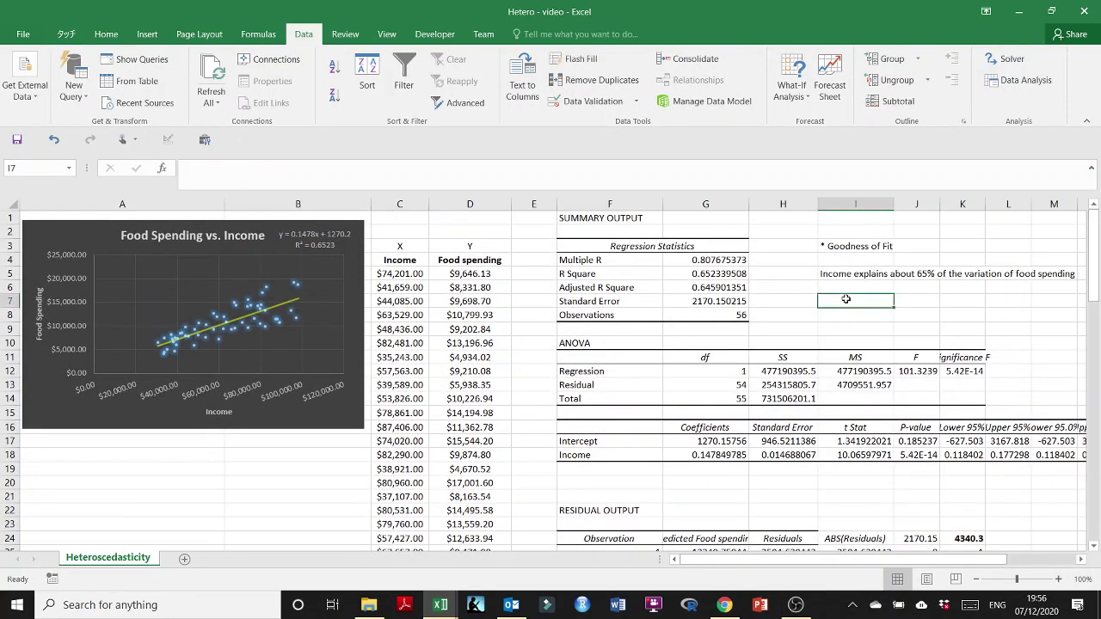
text(=)
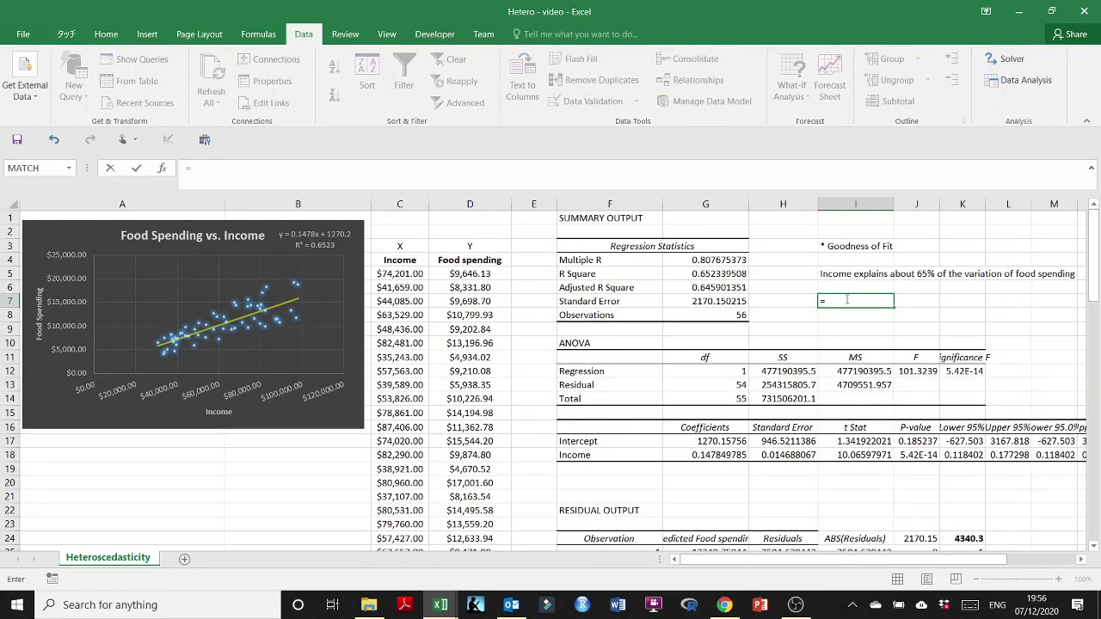
text(sum()
scroll(935, 474, down, 2)
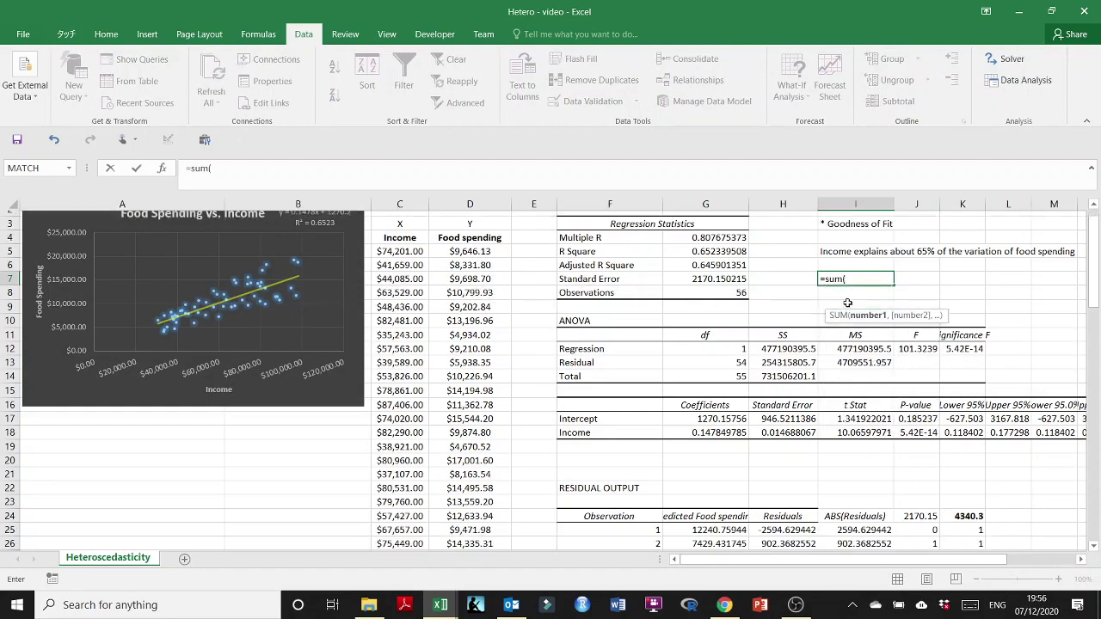
click(935, 472)
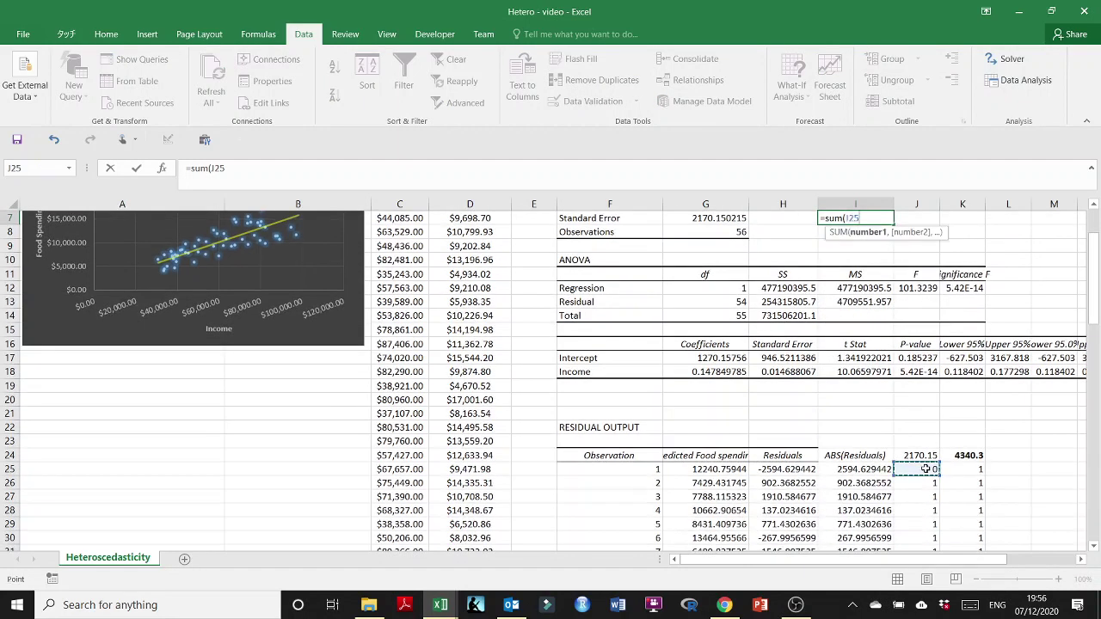
key(ctrl+shift+Down)
scroll(925, 468, up, 19)
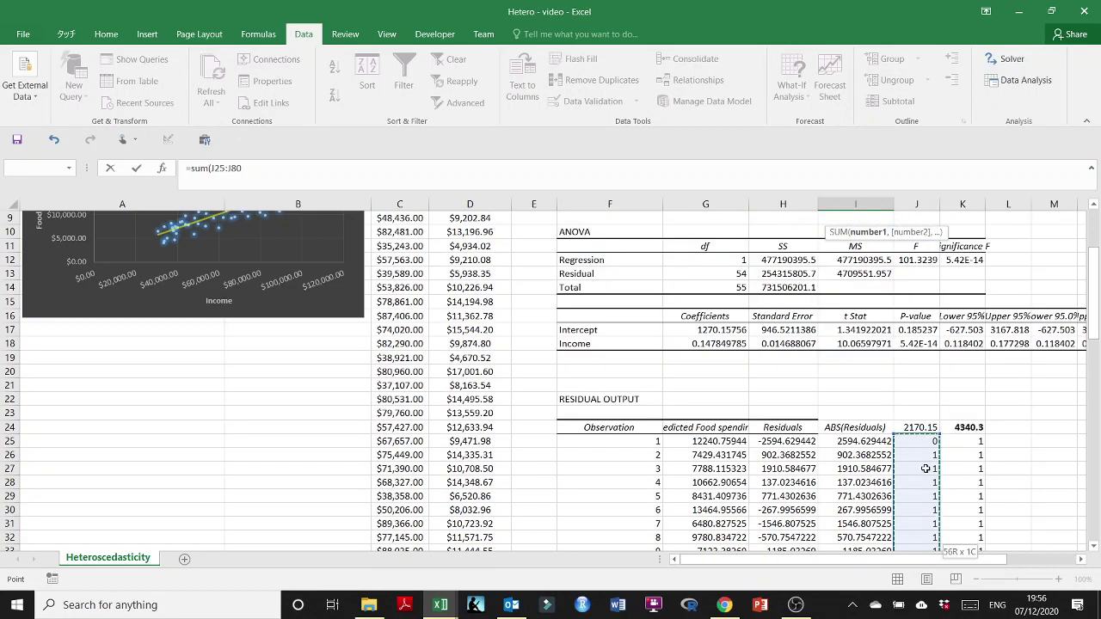
- Complete the I7 formula by dividing the sum by COUNT(J25:J80) to get the share of flagged observations
text()/)
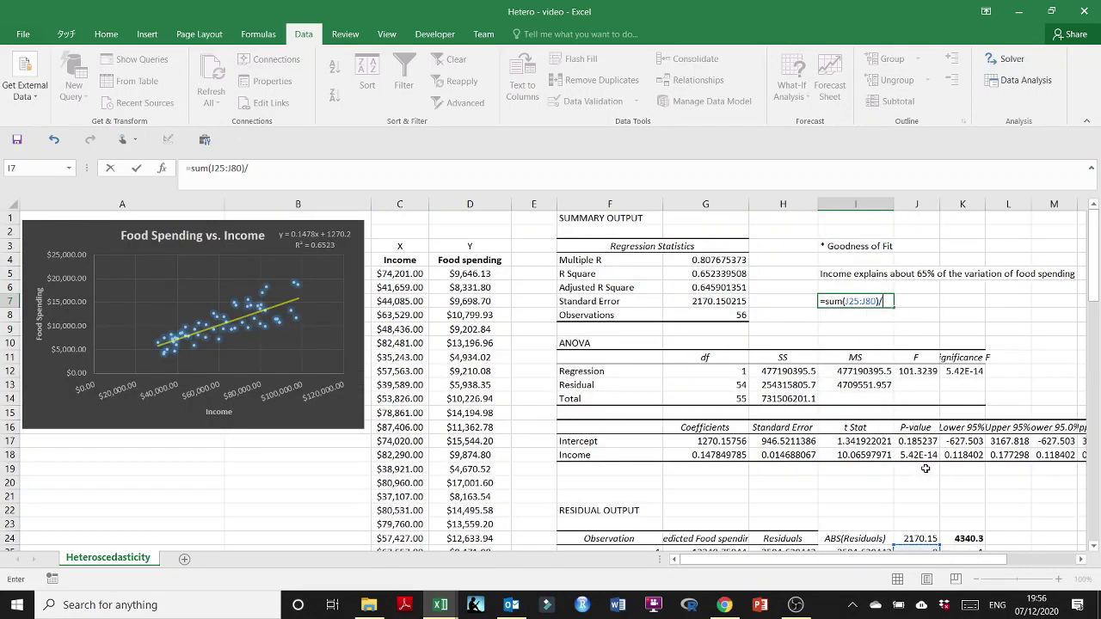
text(count()
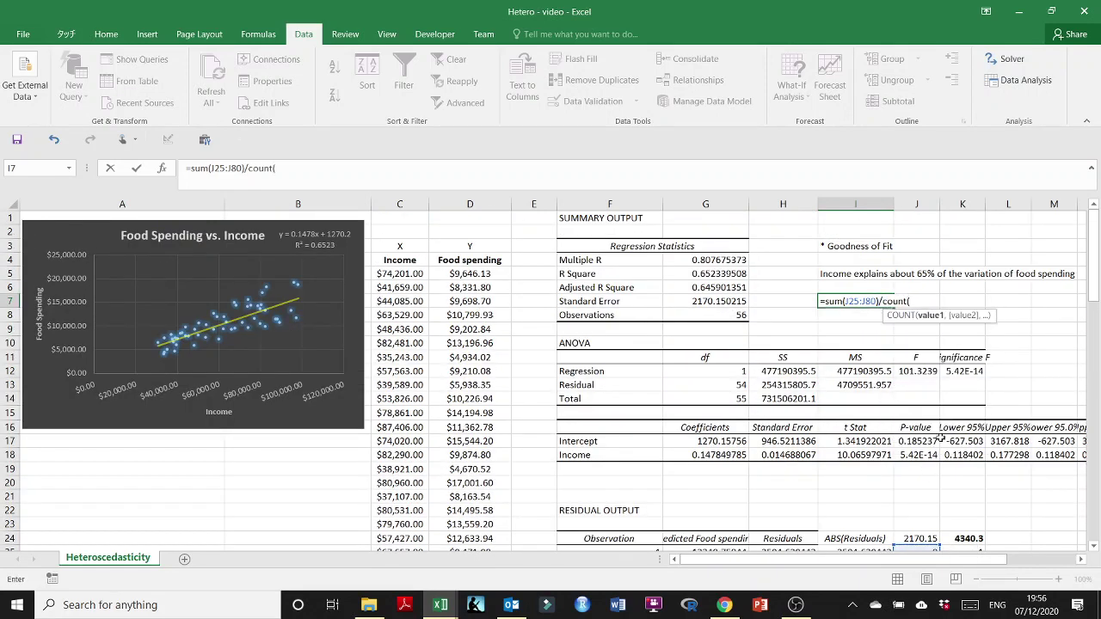
drag(844, 302, 892, 308)
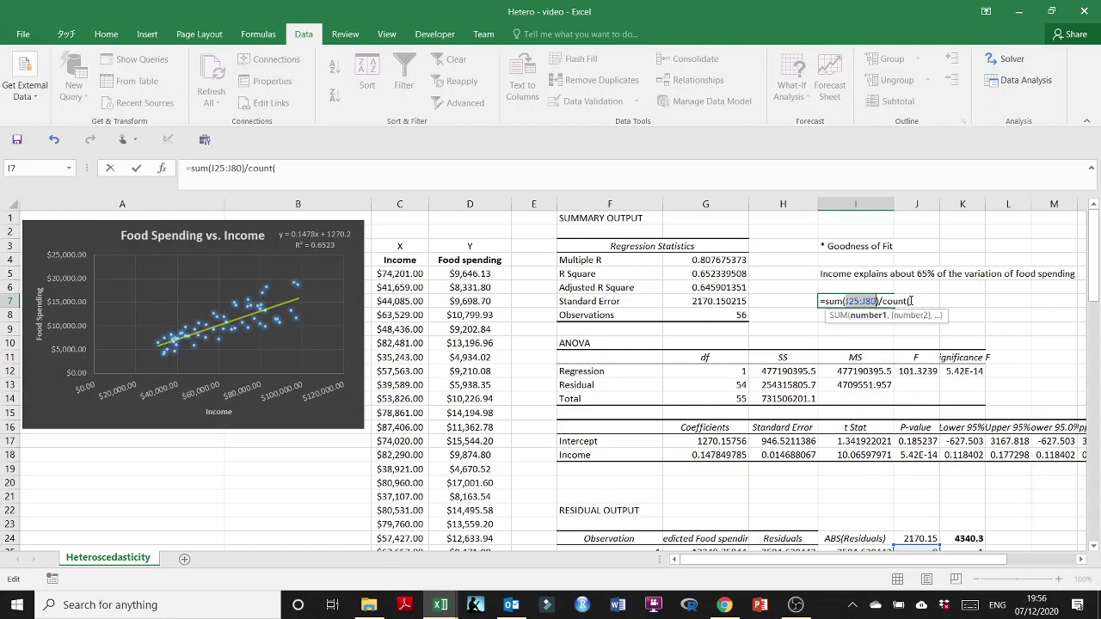
key(ctrl+c)
click(911, 301)
key(ctrl+v)
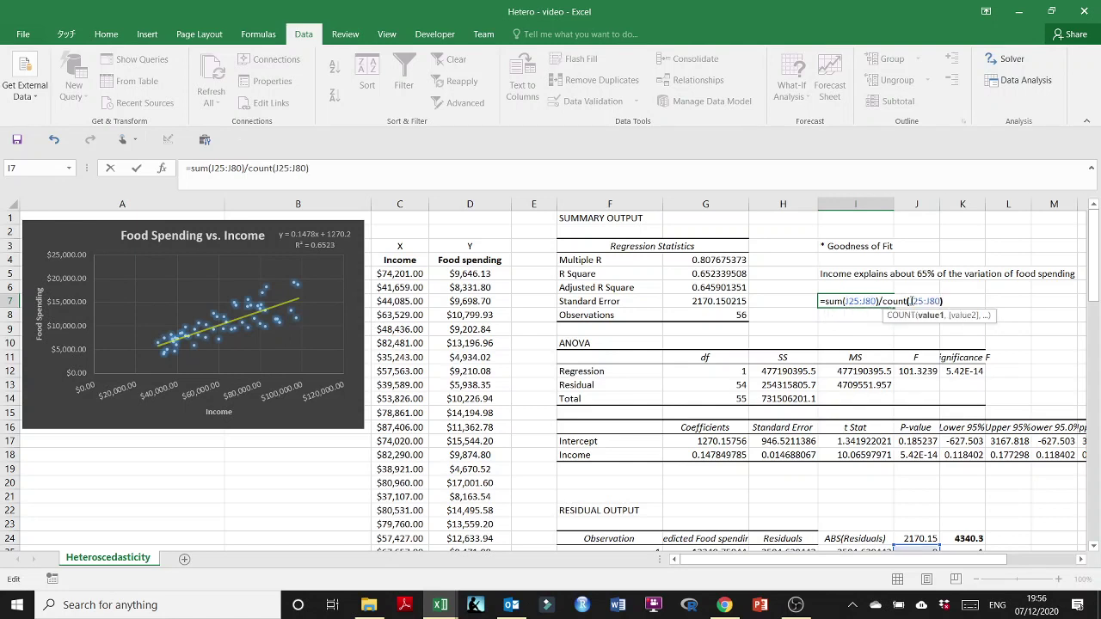
key(Return)
- Format the share in I7 as a percentage with one decimal place
click(855, 298)
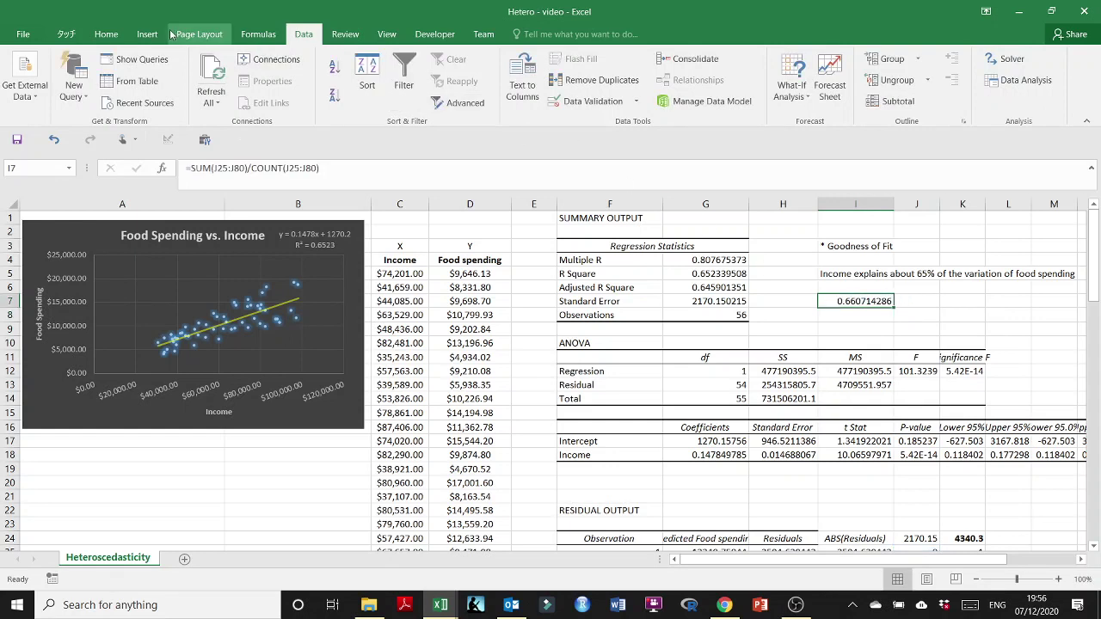
click(121, 38)
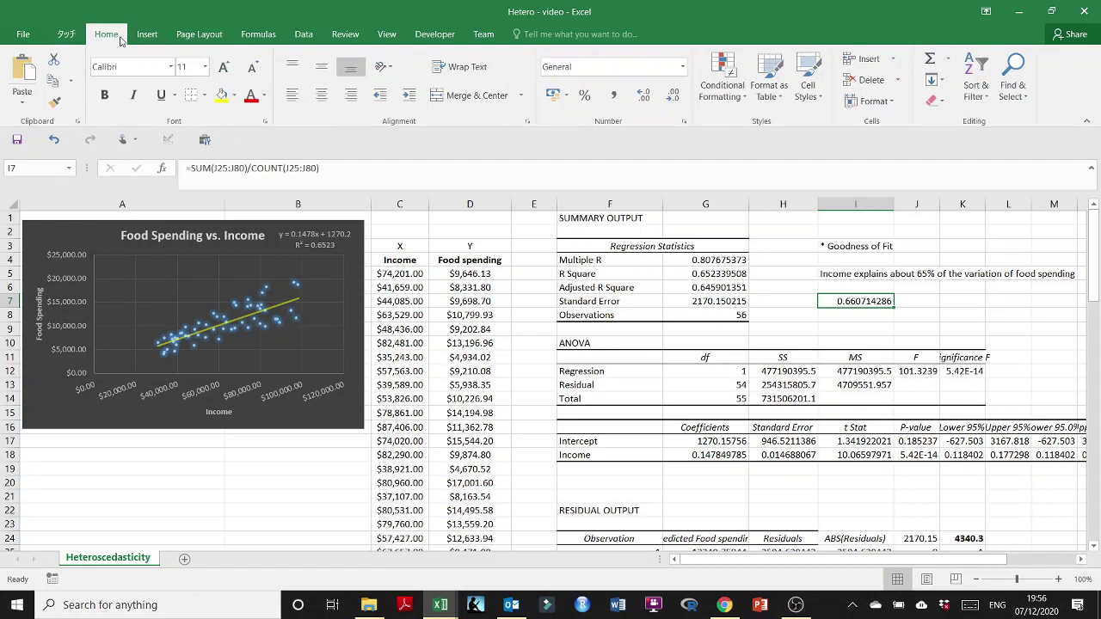
click(583, 95)
click(651, 103)
click(858, 315)
click(862, 299)
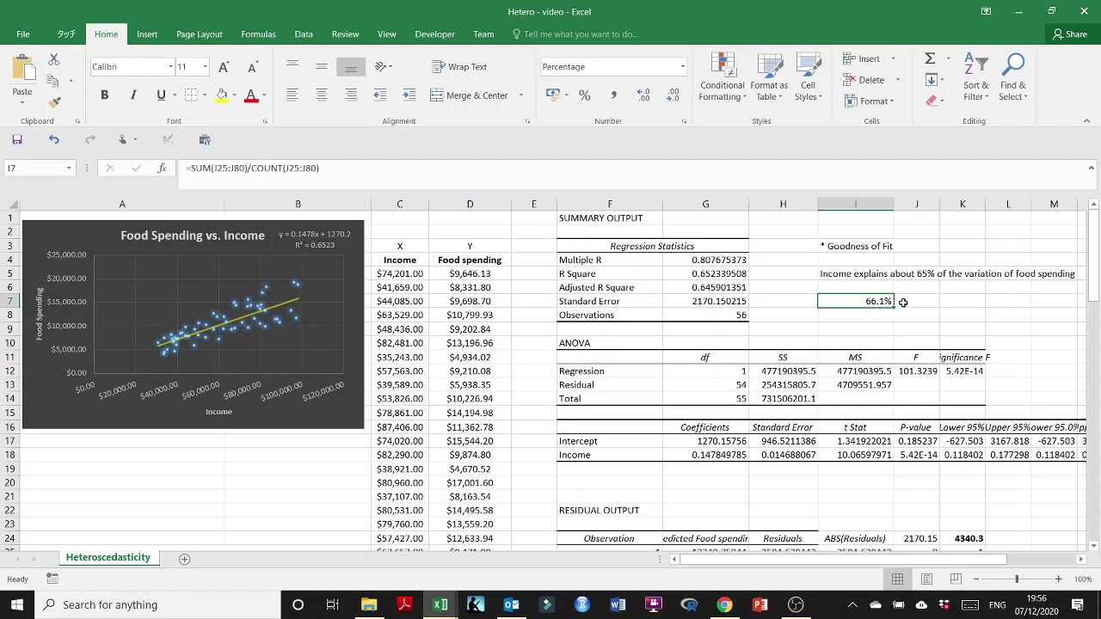
- Enter the label "lie within one standard error," in J7 beside the one-standard-error share
click(899, 303)
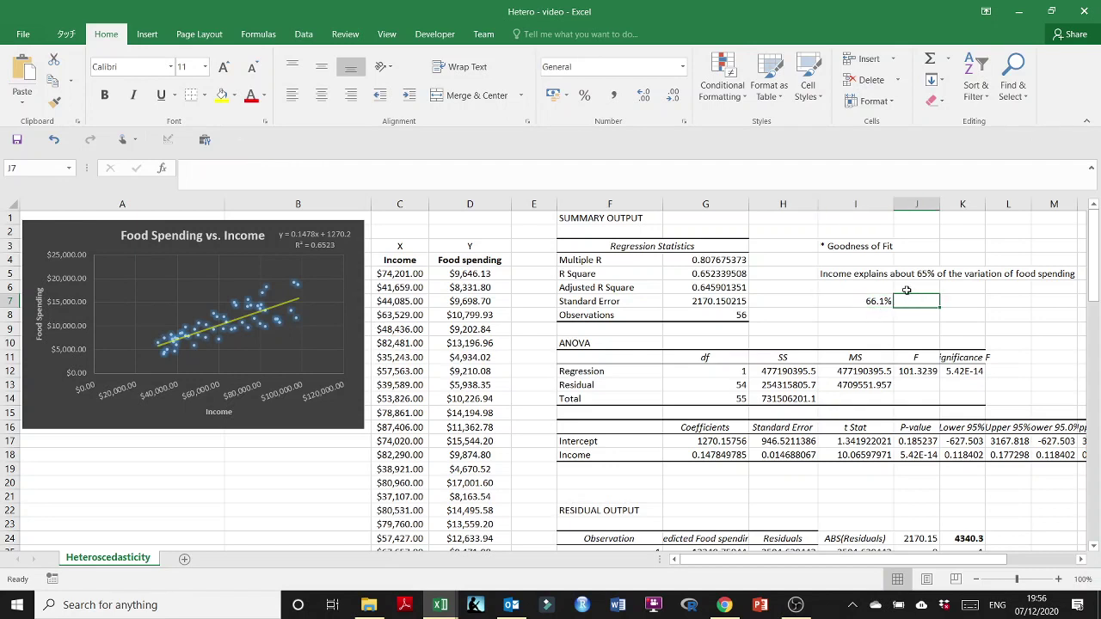
text(ar)
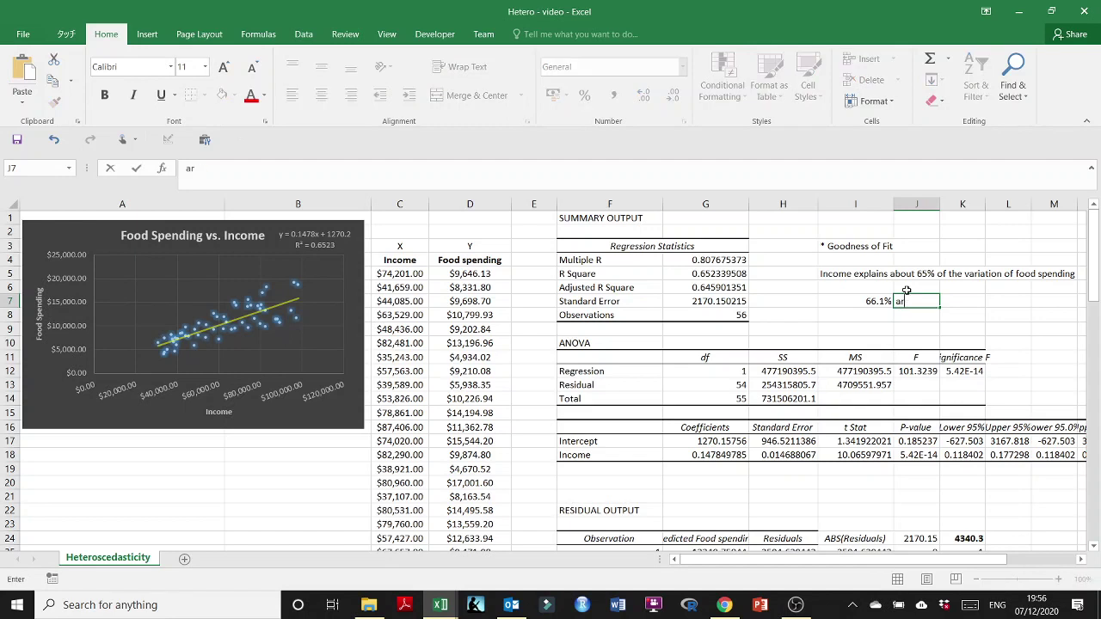
text( within one standa)
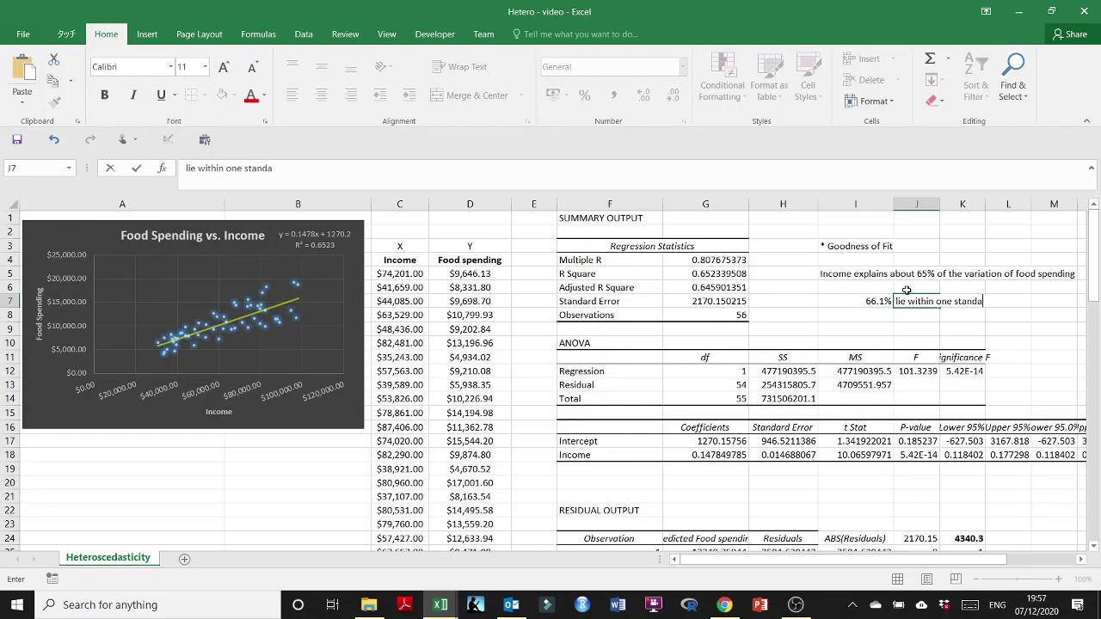
text(rd error wh)
key(BackSpace)
key(BackSpace)
key(Return)
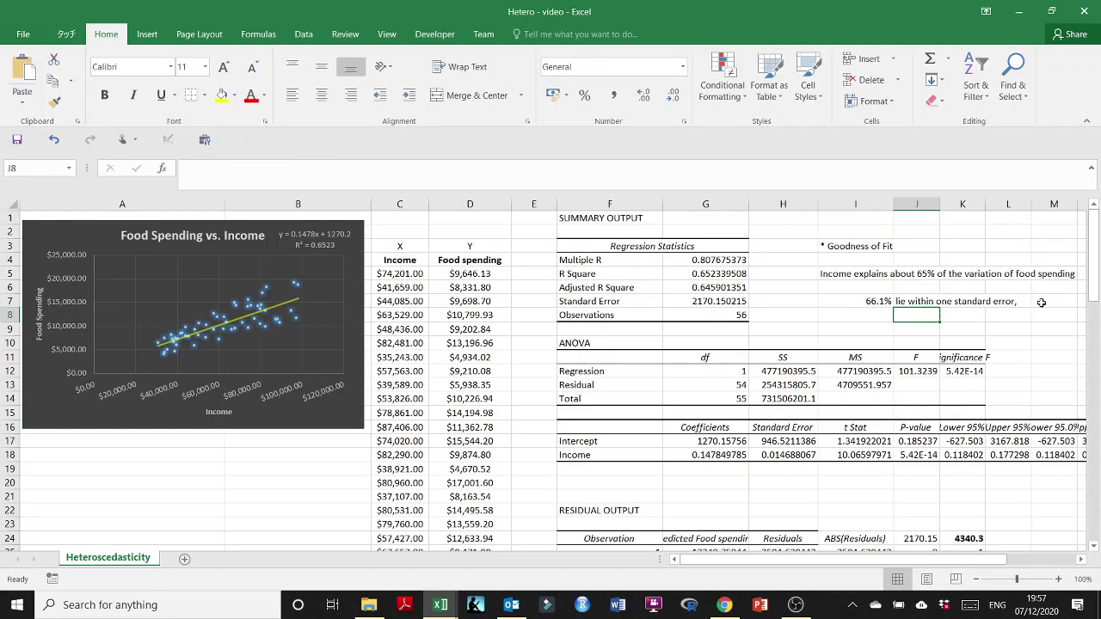
- Start a formula in M7 that sums the two-standard-error flags in K25:K80
click(1040, 303)
text(=)
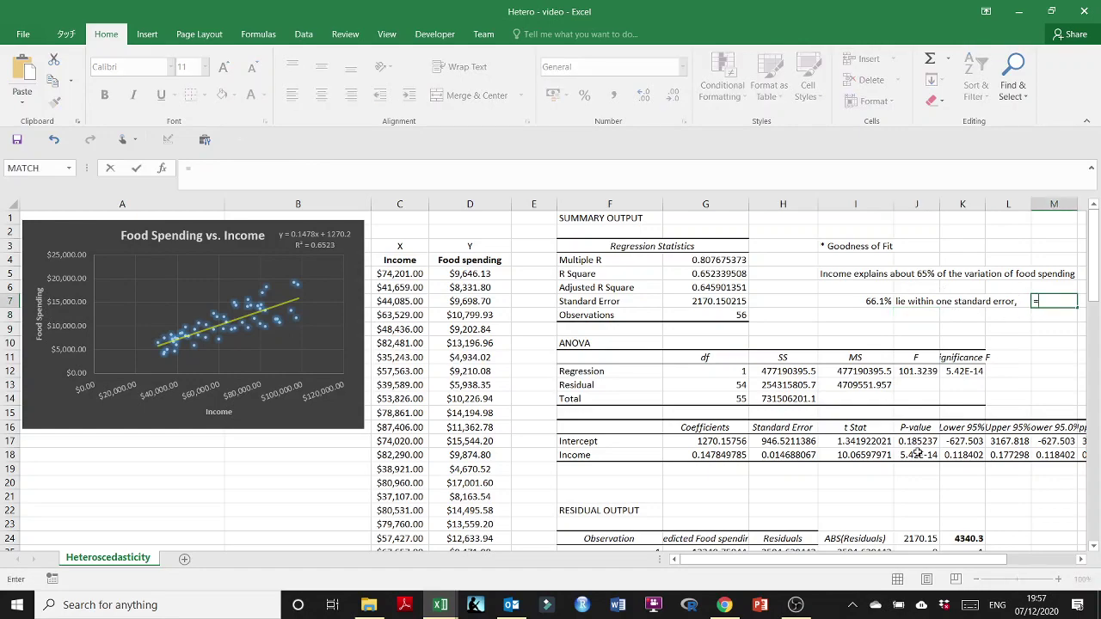
scroll(916, 453, down, 1)
text(sum()
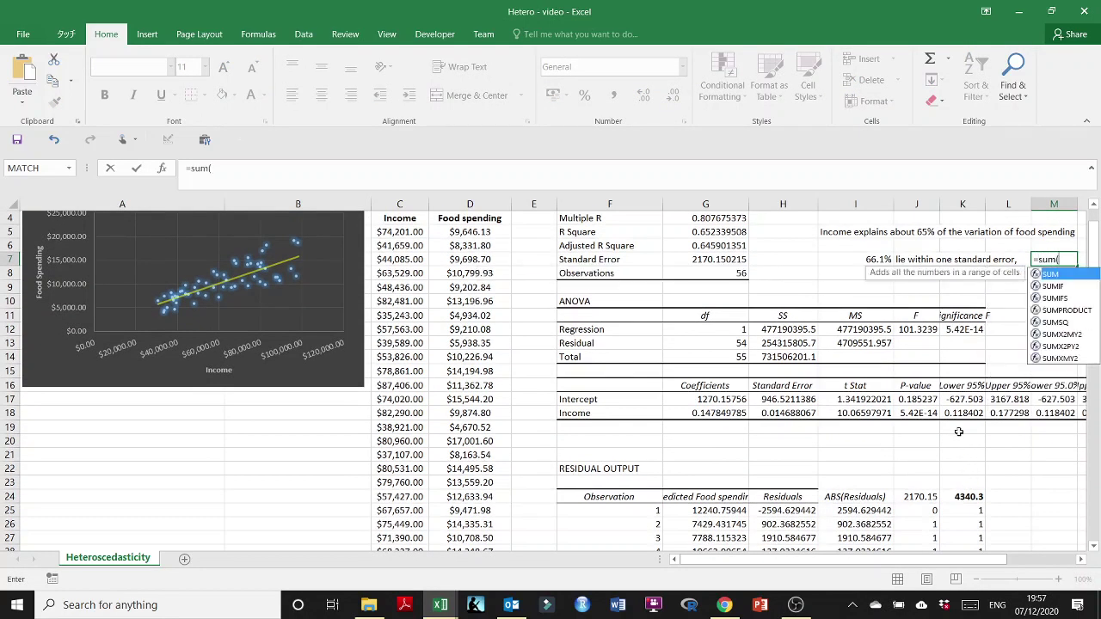
scroll(963, 434, down, 1)
click(969, 469)
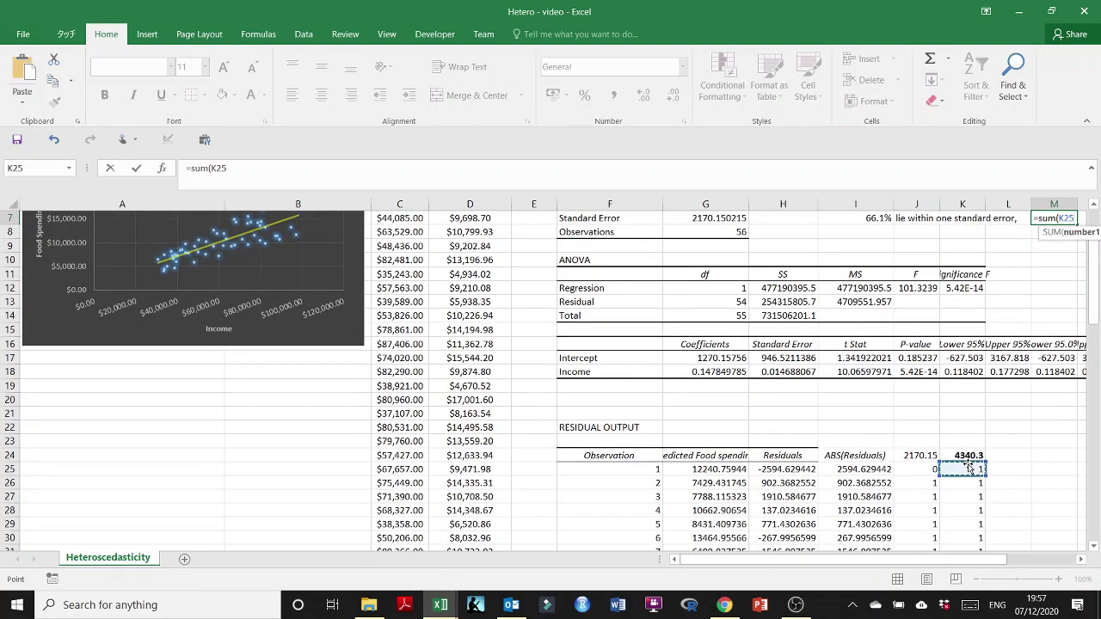
key(ctrl+shift+Down)
scroll(967, 465, up, 8)
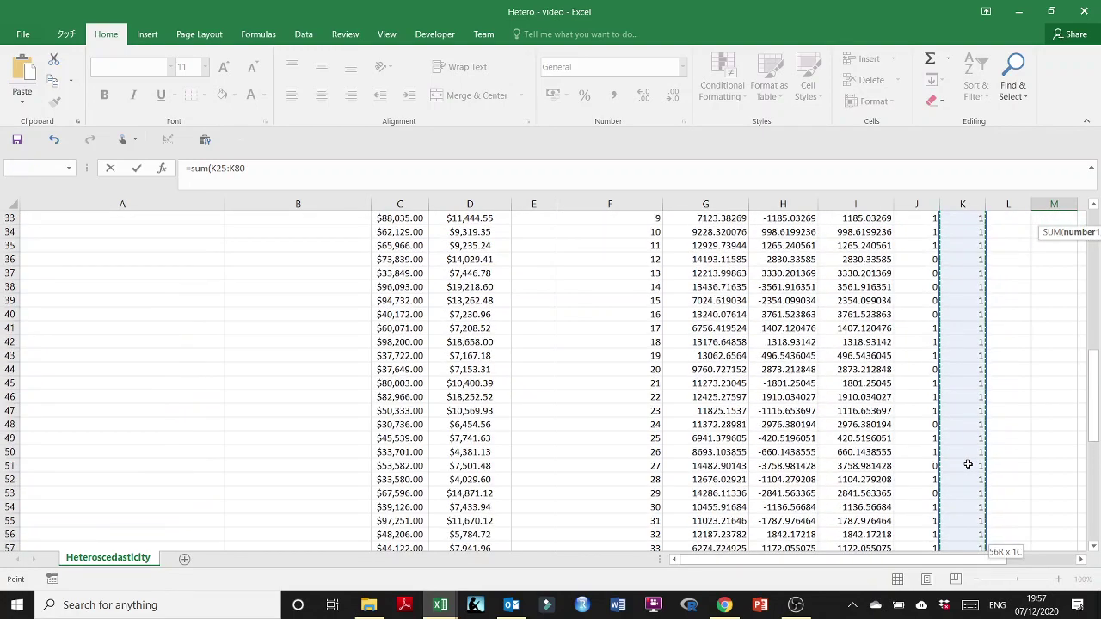
scroll(967, 464, up, 9)
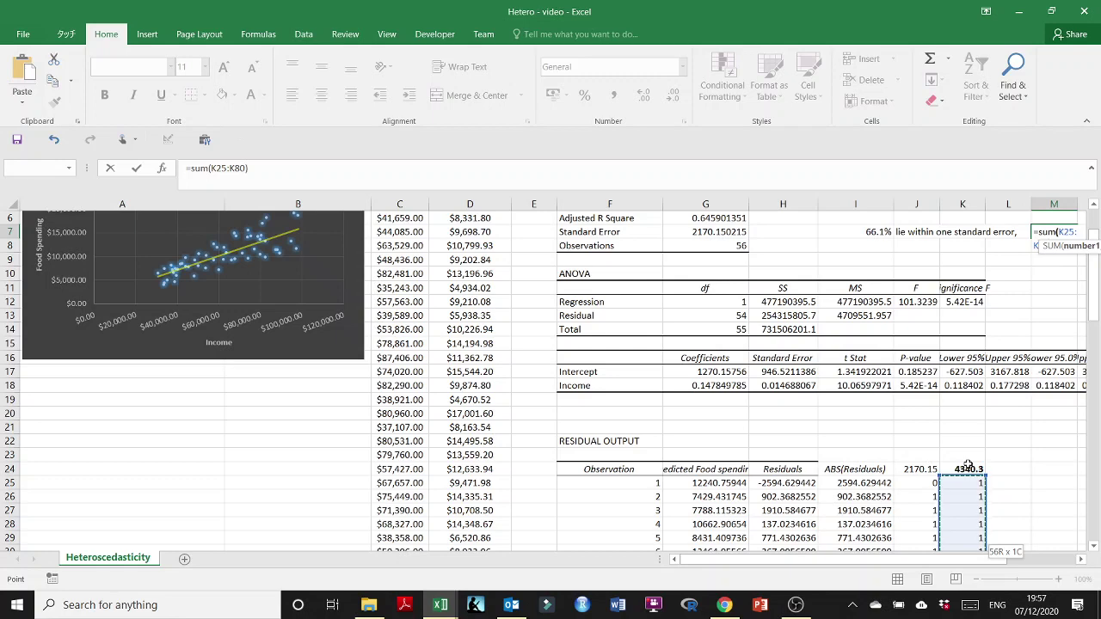
text())
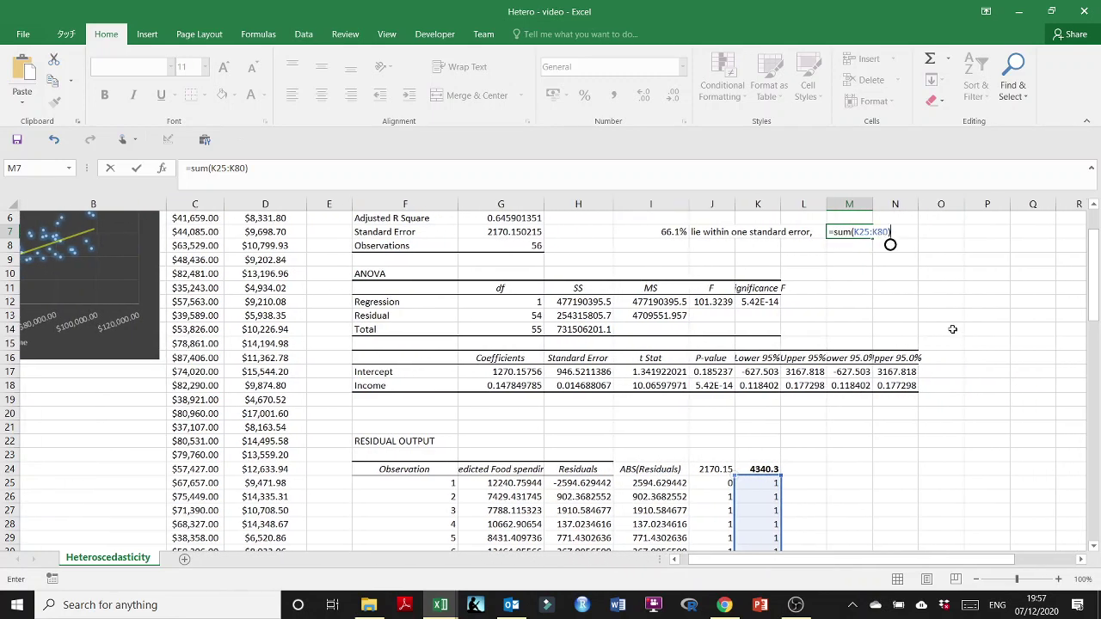
- Complete the M7 formula by dividing the sum by COUNT(K25:K80) to get the share of flagged observations
text(/)
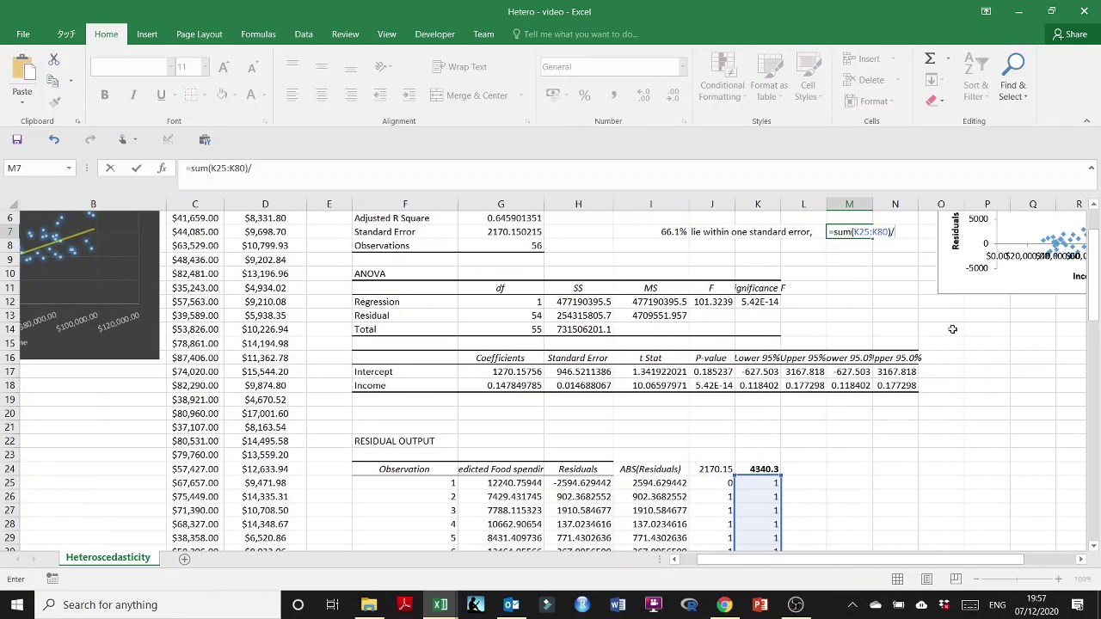
text(count()
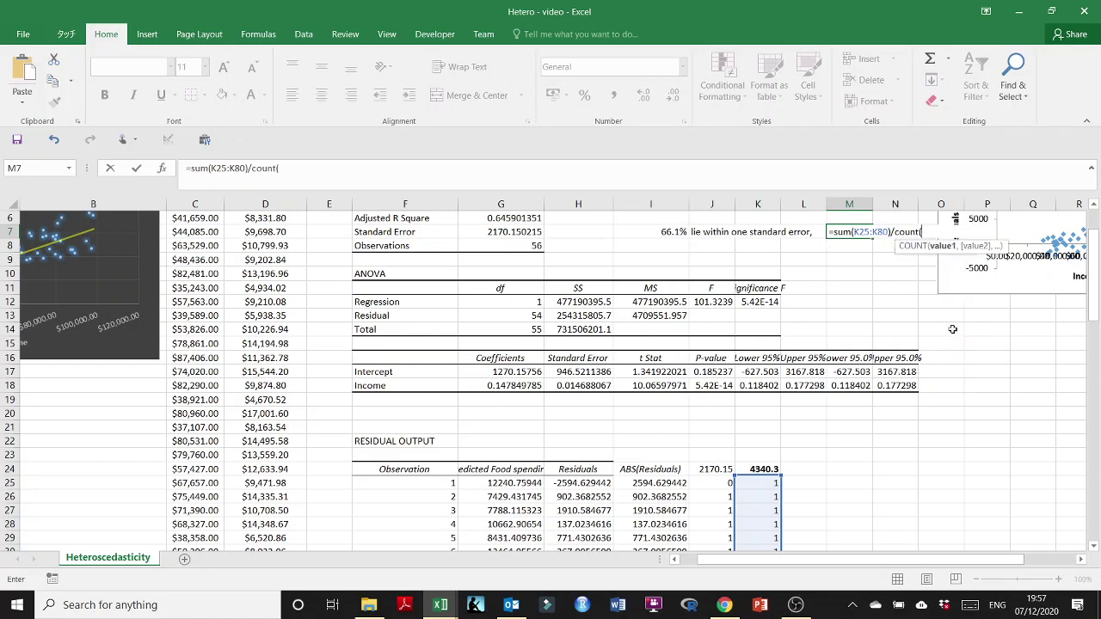
drag(854, 231, 888, 233)
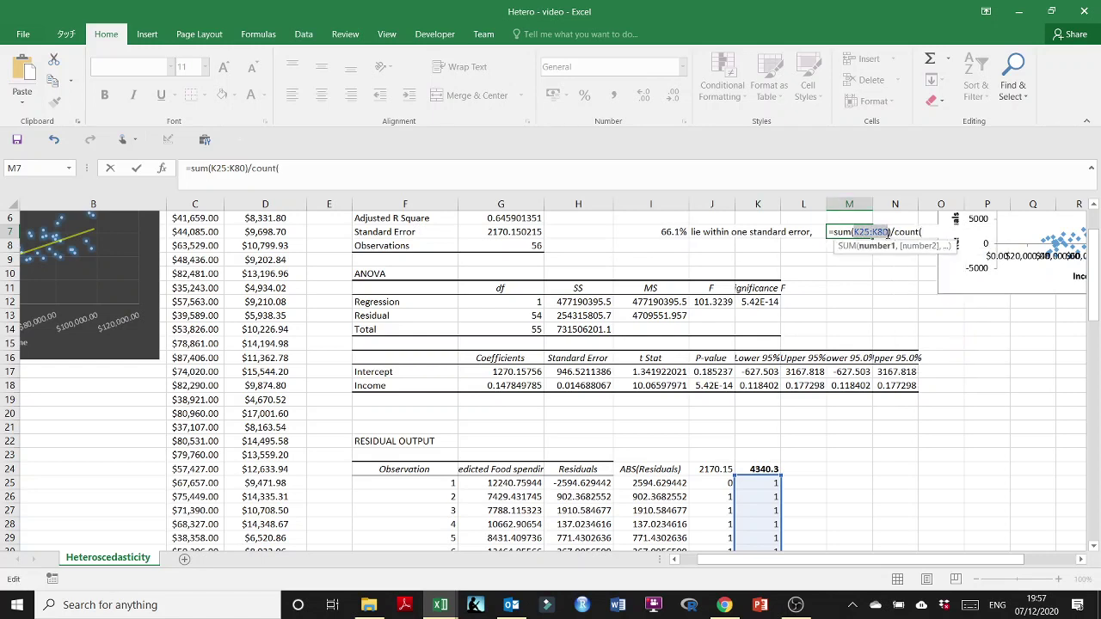
key(ctrl+c)
click(935, 226)
key(ctrl+v)
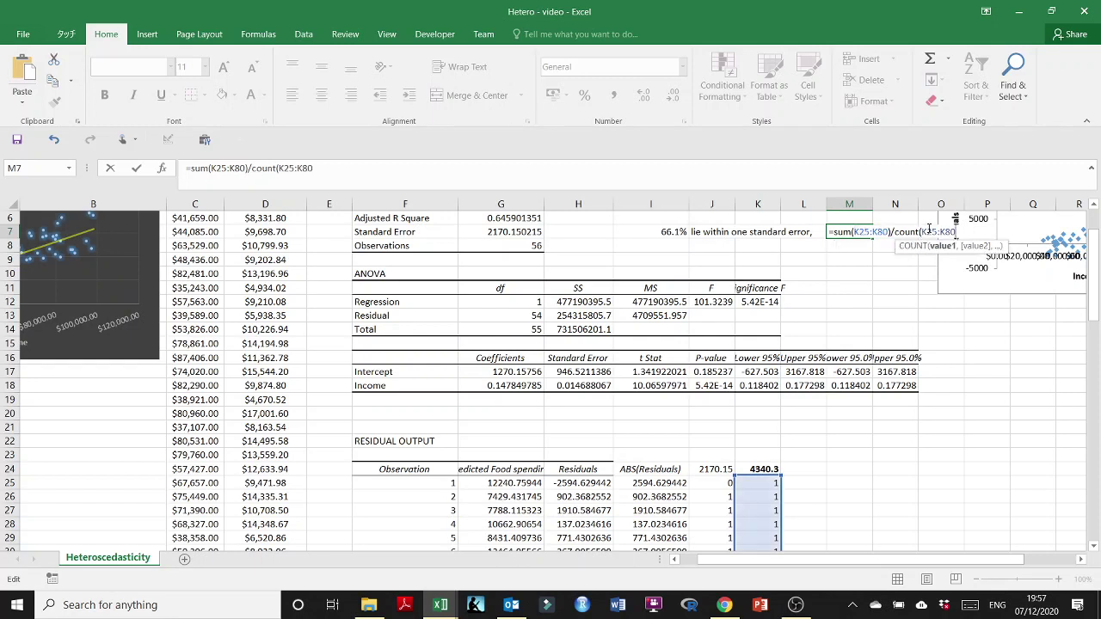
key(Return)
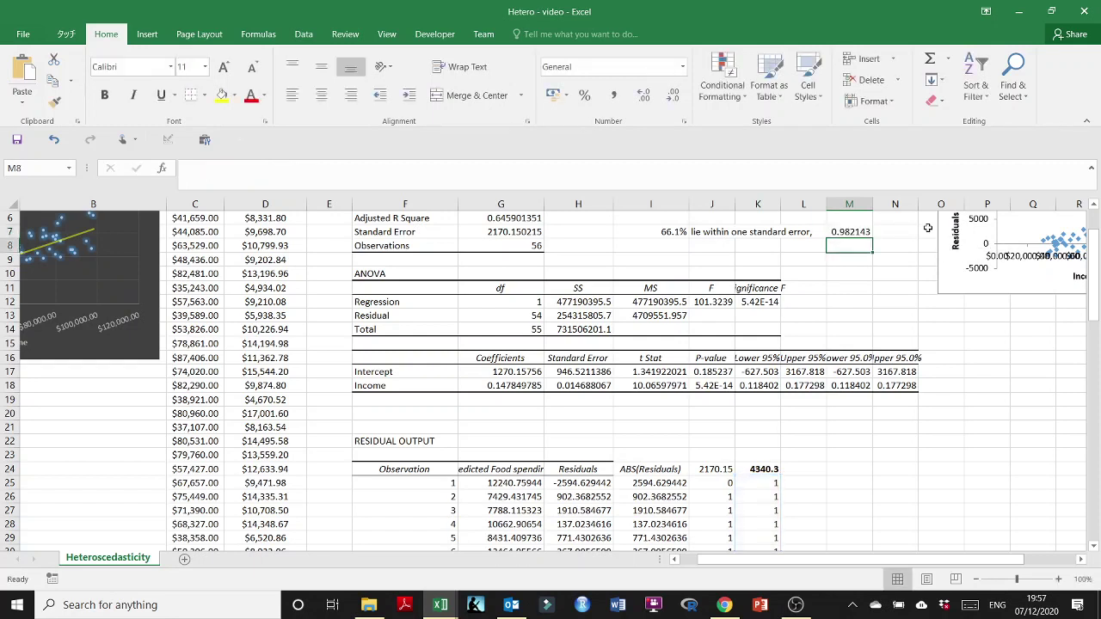
- Format the two-standard-error share in M7 as a percentage with one decimal place and move it to I8
click(860, 229)
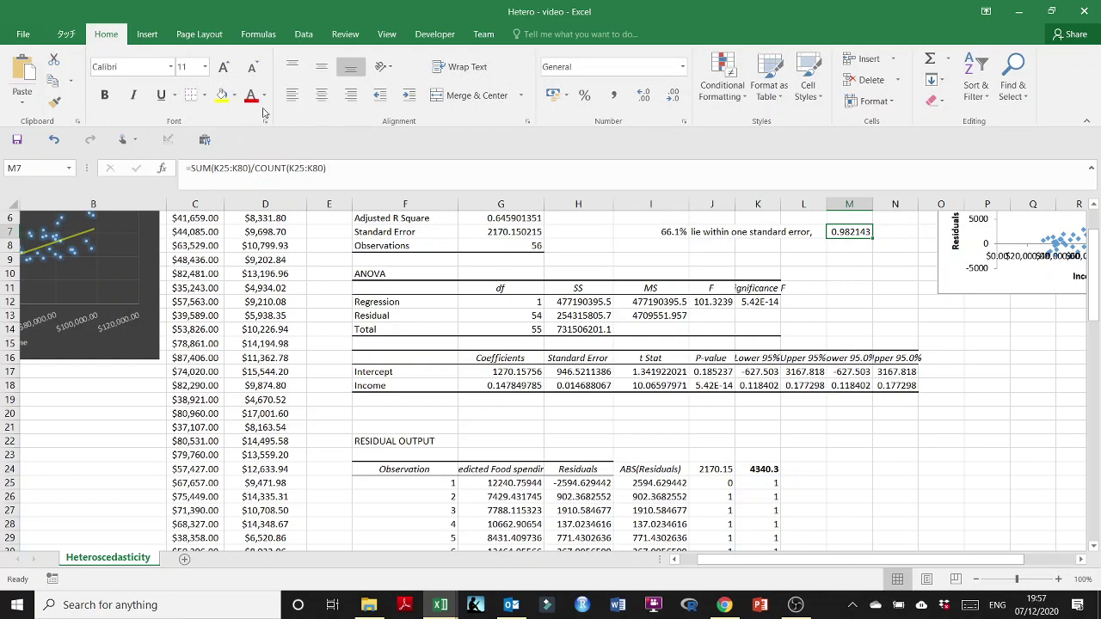
click(584, 94)
drag(857, 232, 688, 245)
- Enter the label "lie within two standard erros." in J8 beside the two-standard-error share
click(703, 245)
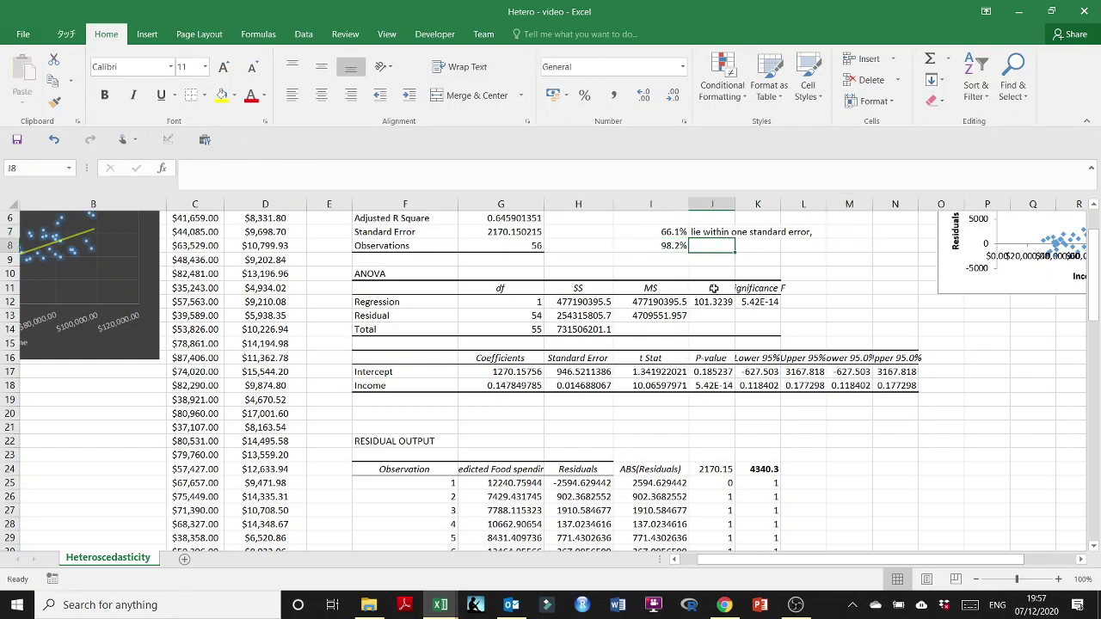
text(lie within )
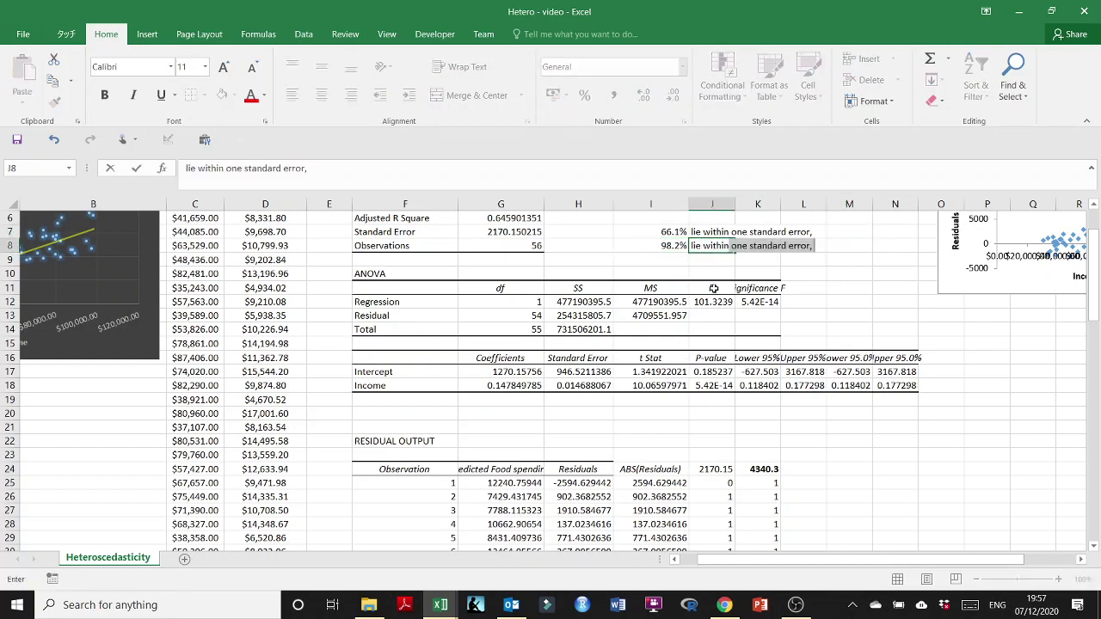
text(tw)
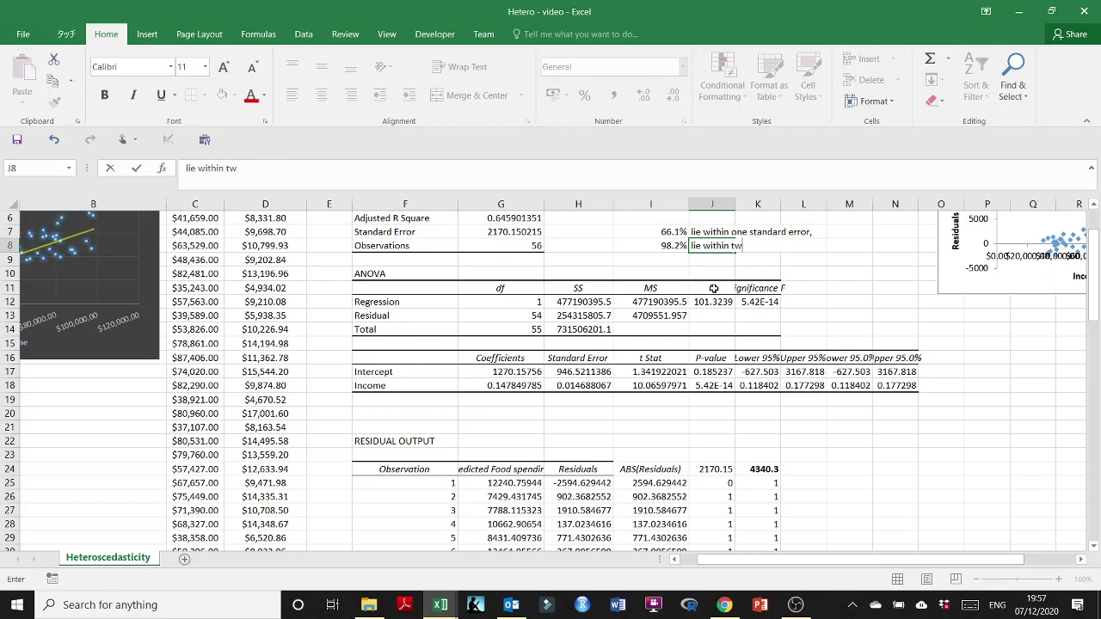
text(o standard erros.)
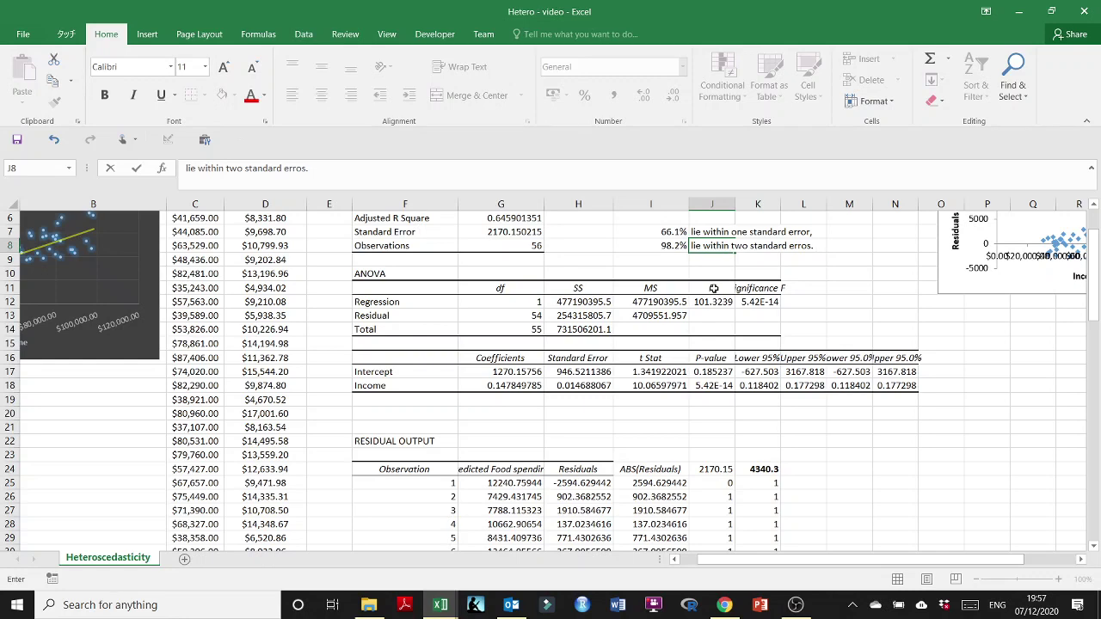
text(rors.)
- Review the one- and two-standard-error shares and their labels in rows 7 and 8
scroll(812, 285, up, 2)
drag(675, 316, 804, 315)
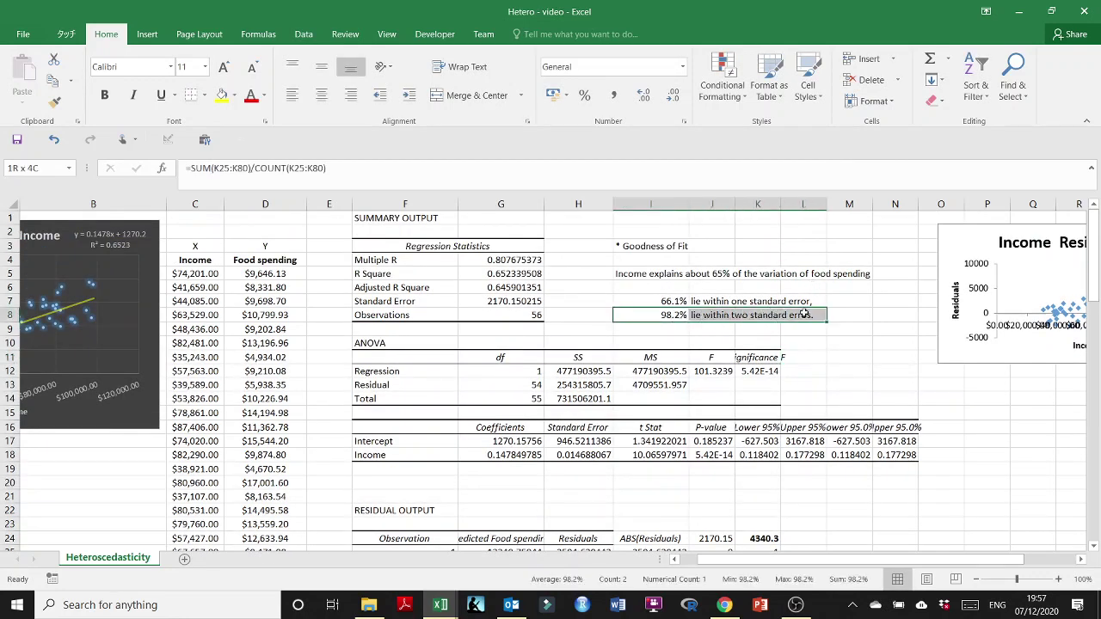
click(672, 300)
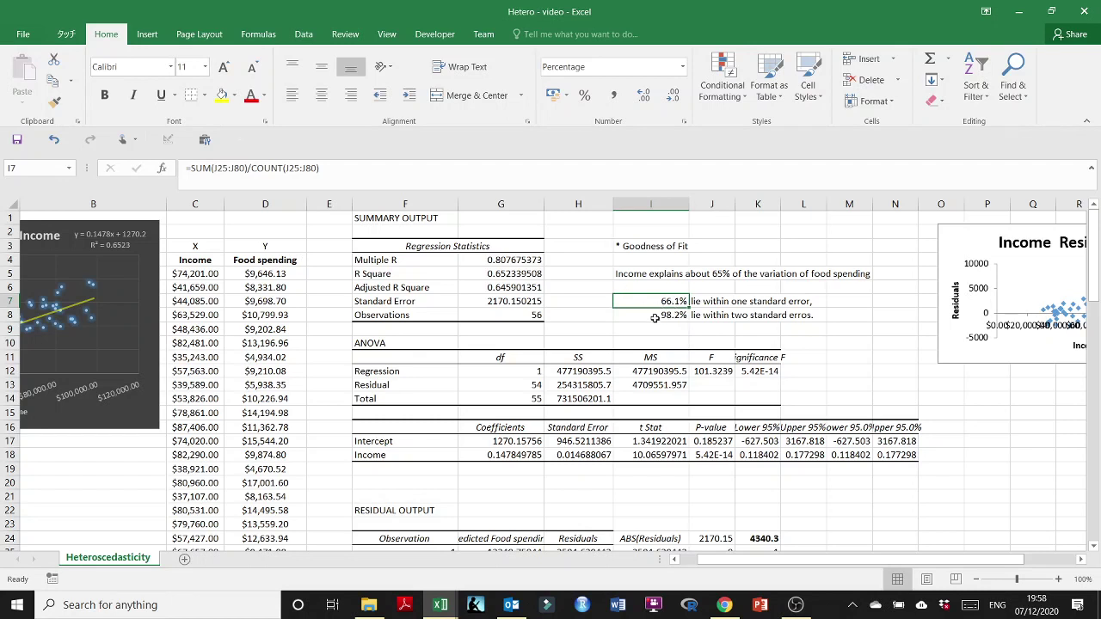
drag(658, 316, 821, 315)
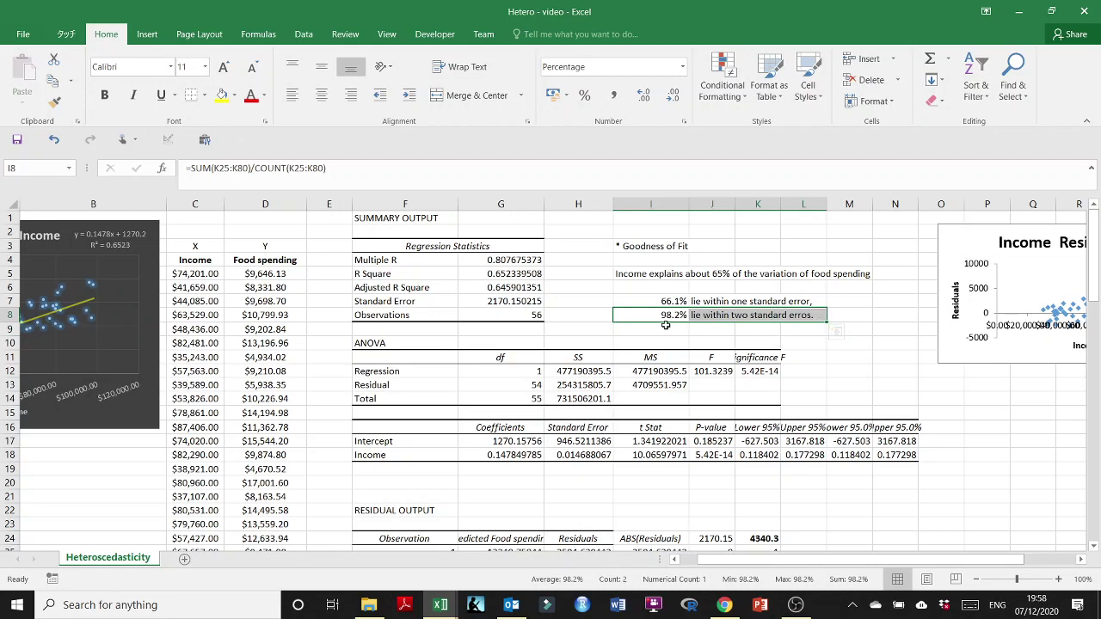
scroll(791, 430, down, 1)
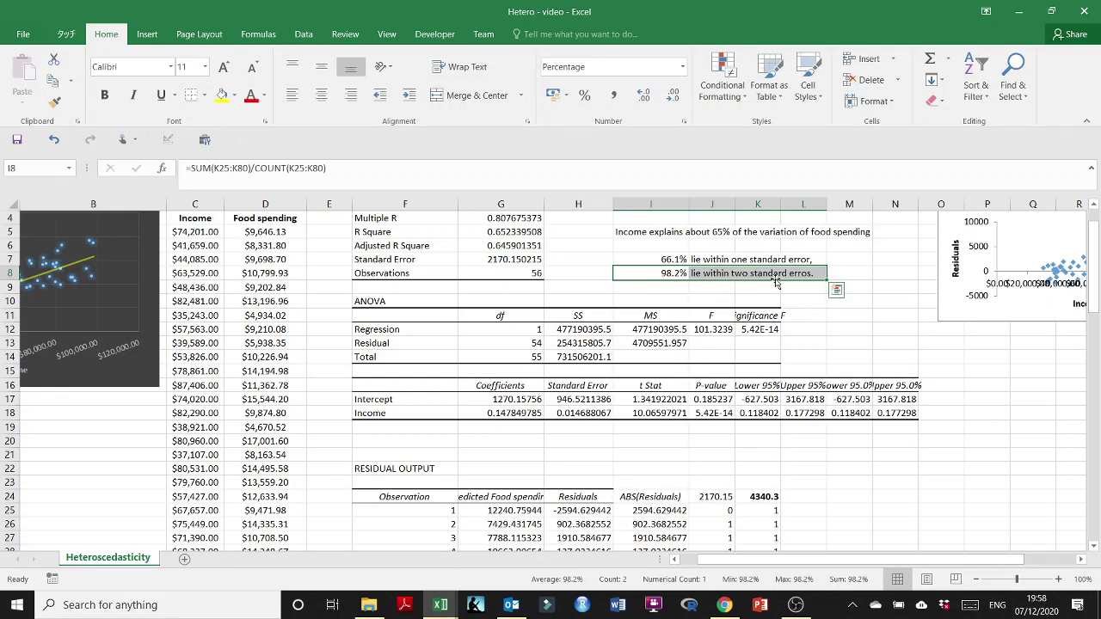
scroll(748, 280, up, 1)
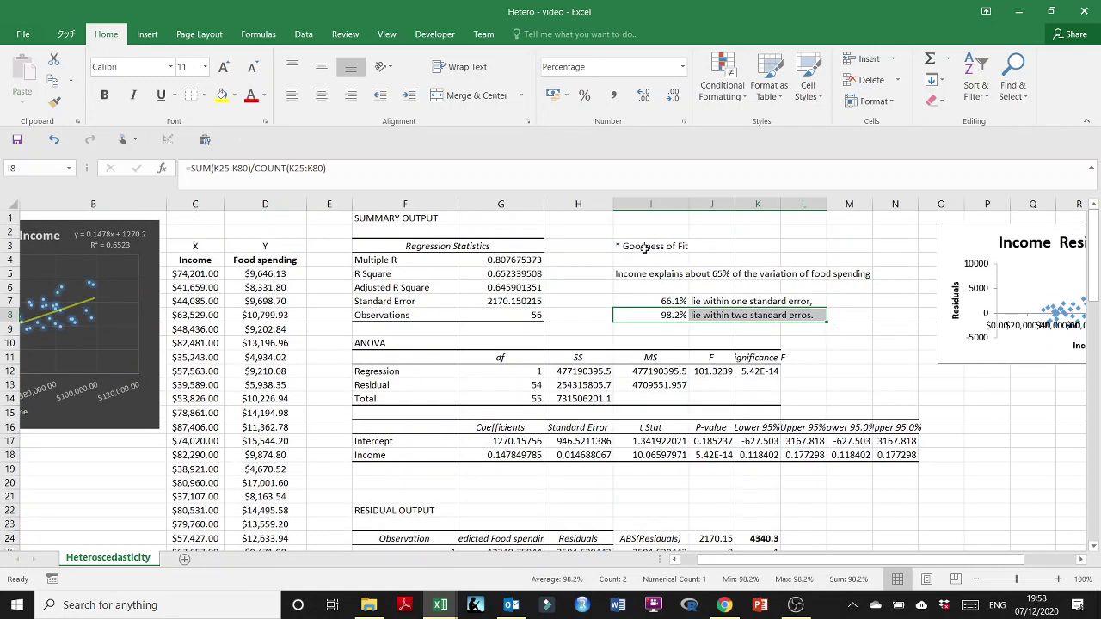
- Make the Goodness of Fit heading in I3 bold and widen column K to fit the Significance F heading
click(644, 248)
key(ctrl+b)
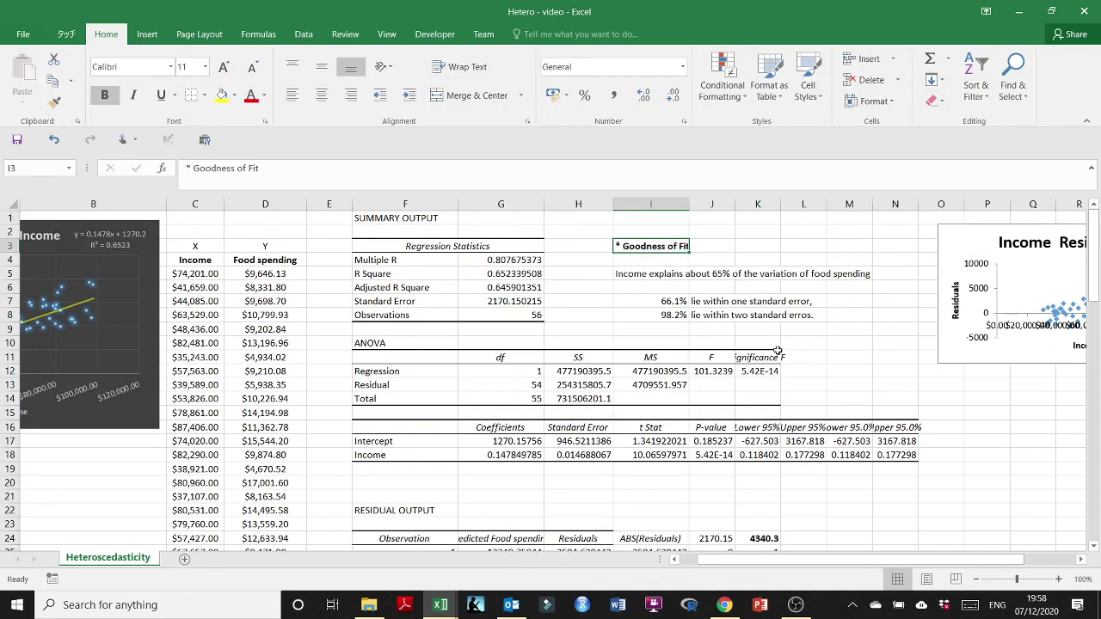
drag(786, 207, 804, 207)
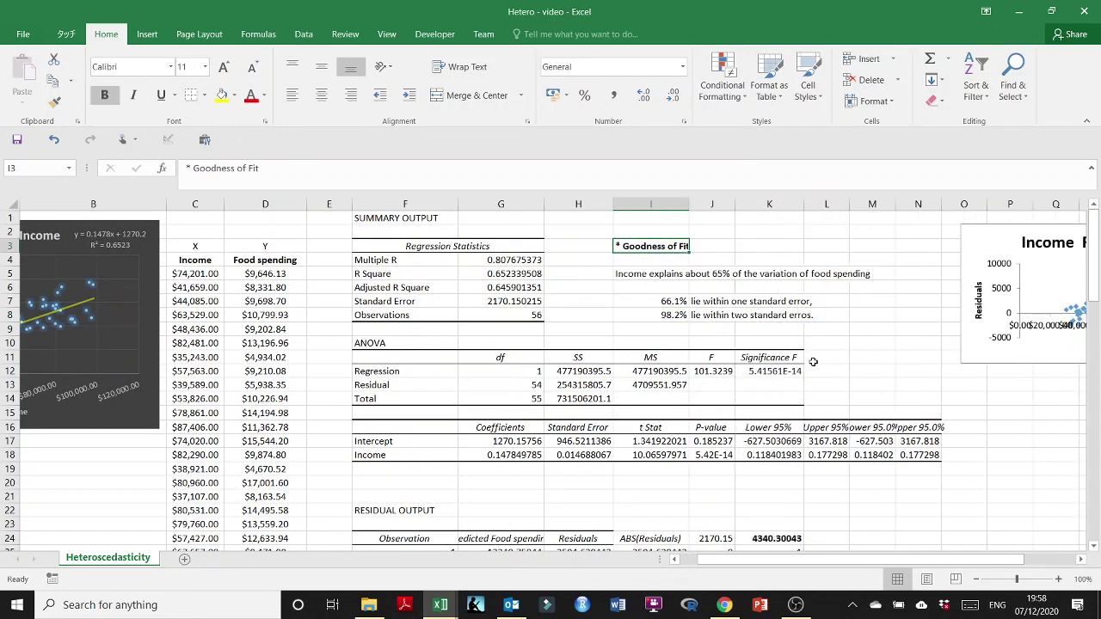
- Colour the Significance F value in K12 red and enter the note "<0.05" beside it in L12
click(775, 372)
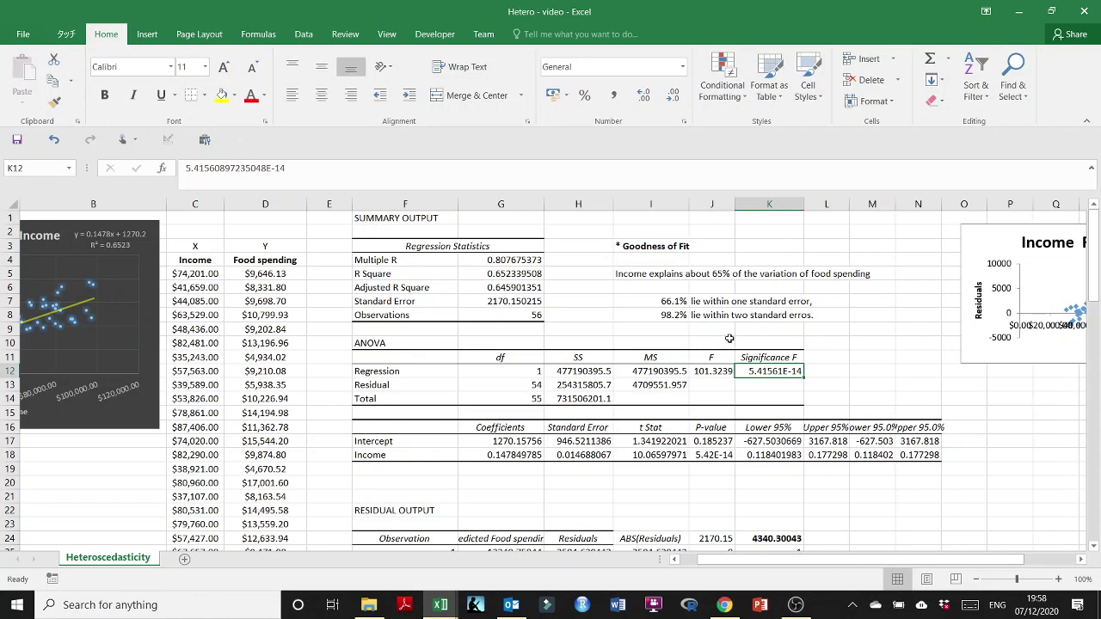
click(251, 96)
click(831, 374)
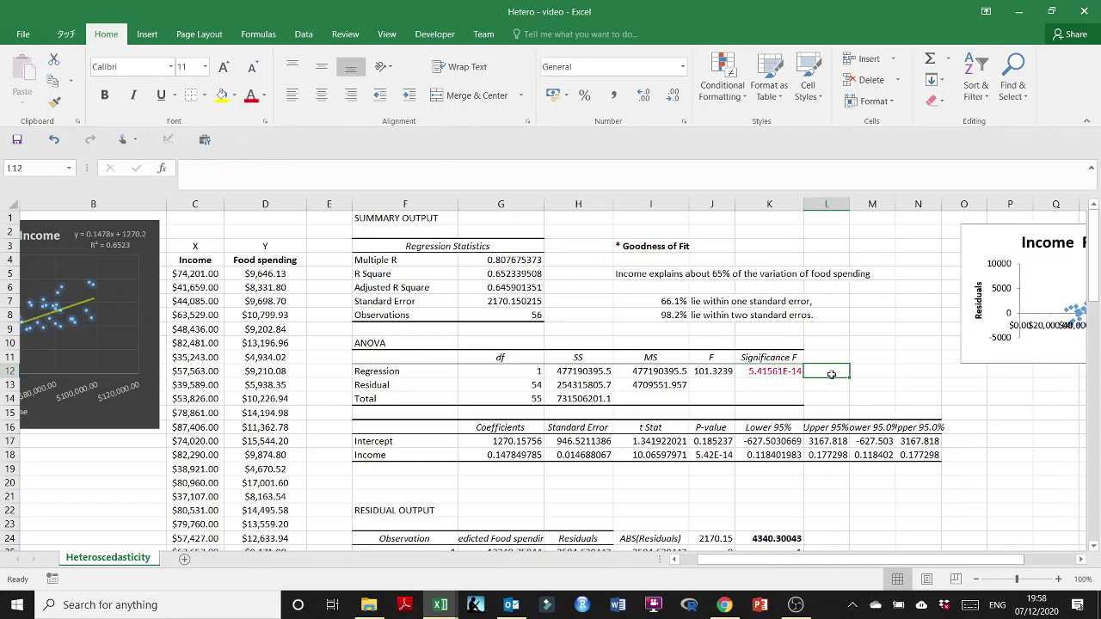
text(<0.05)
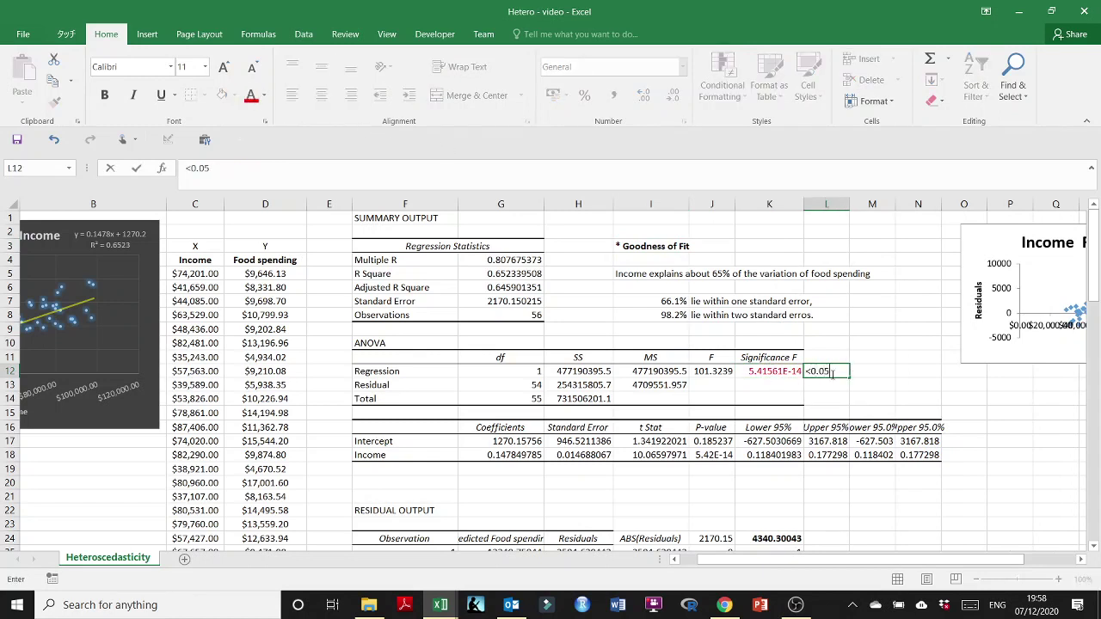
key(Tab)
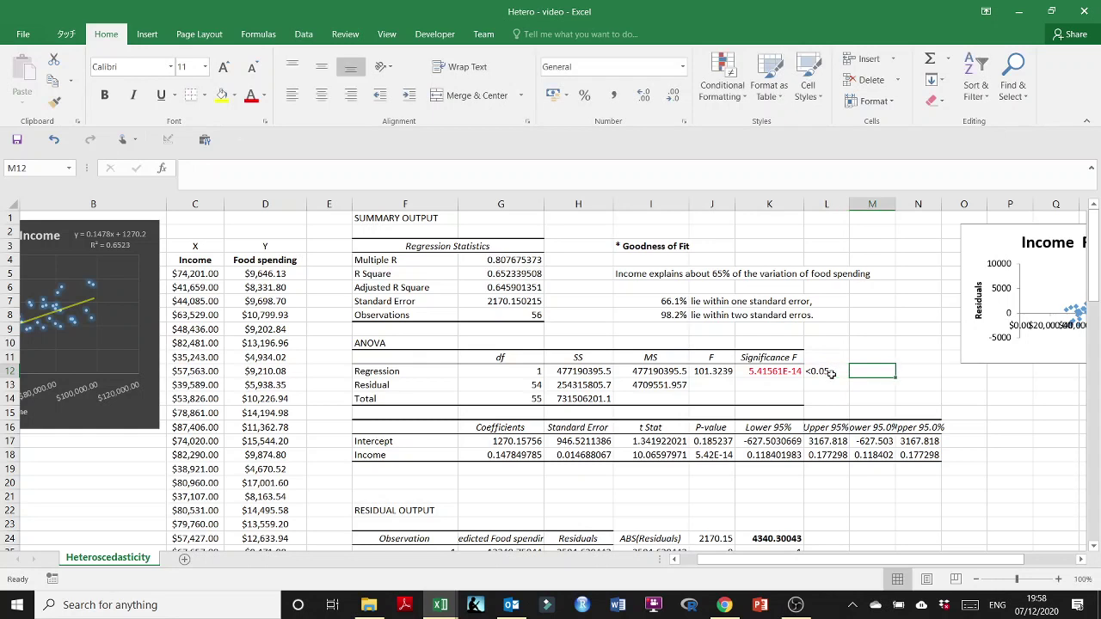
- Enter the conclusion "reject the null hypothesis of no linearity" in M12 and select it across to column P
text(reject the nu)
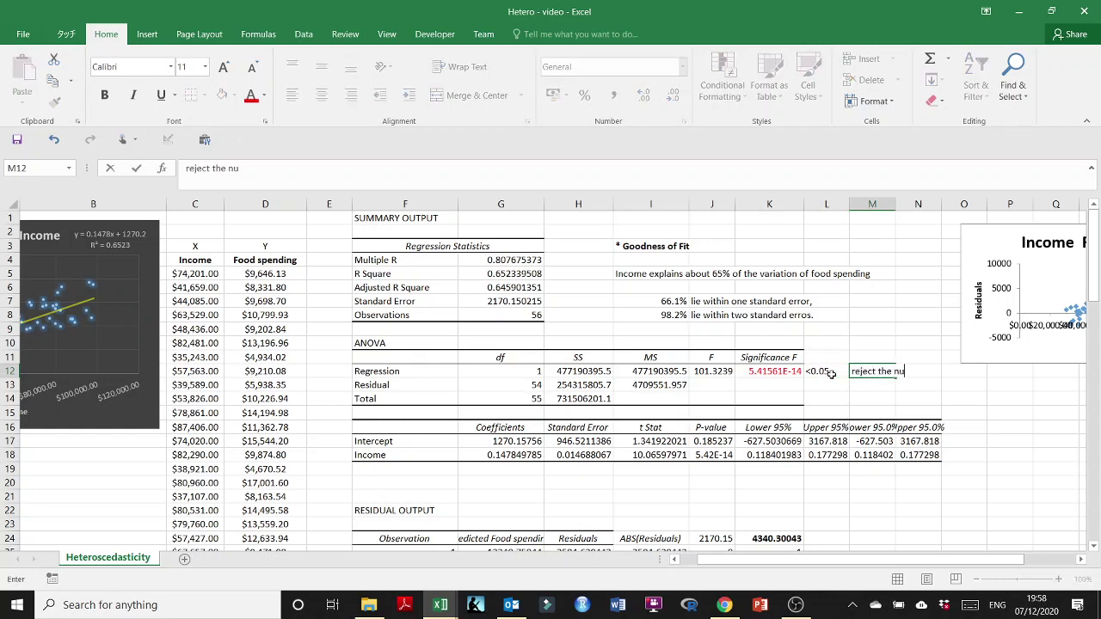
text(ll hypothesis of no li)
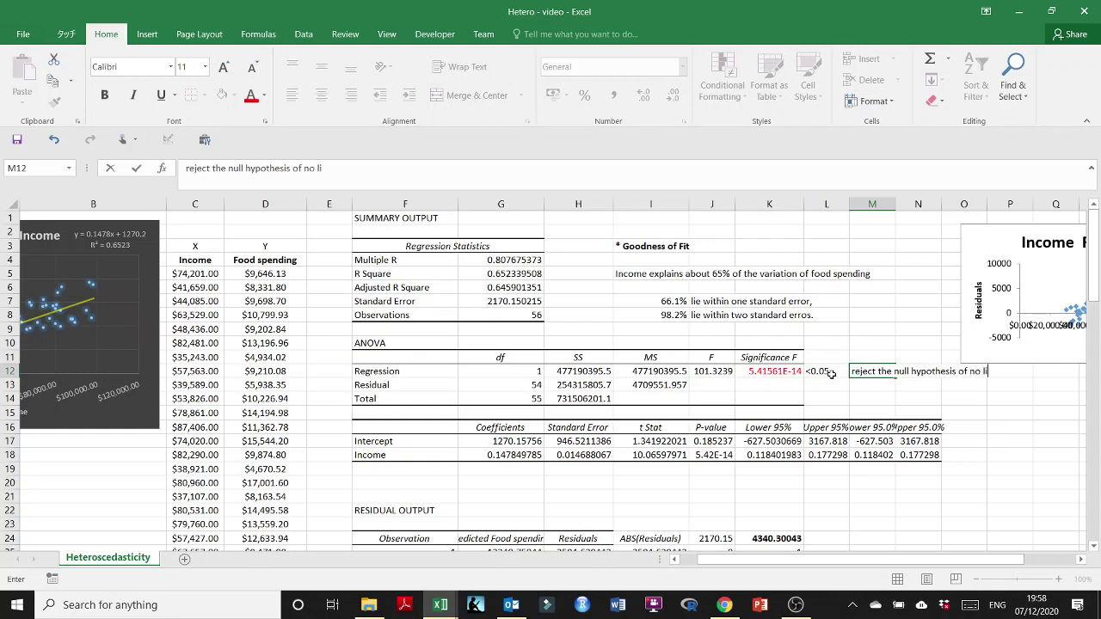
text(nearity)
key(Return)
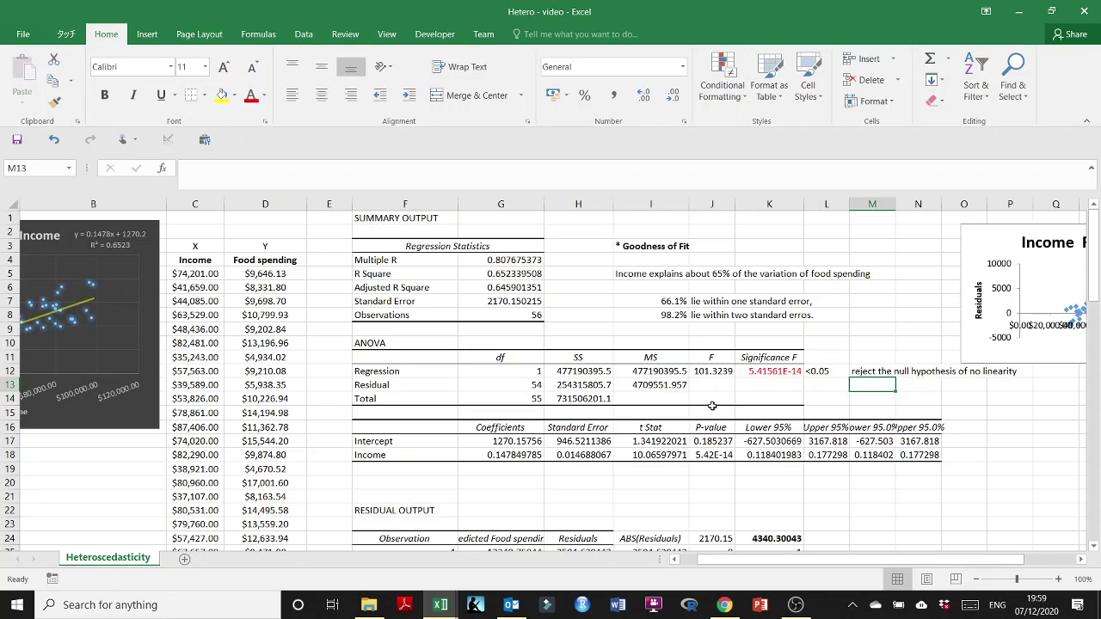
scroll(840, 364, down, 1)
drag(872, 330, 990, 339)
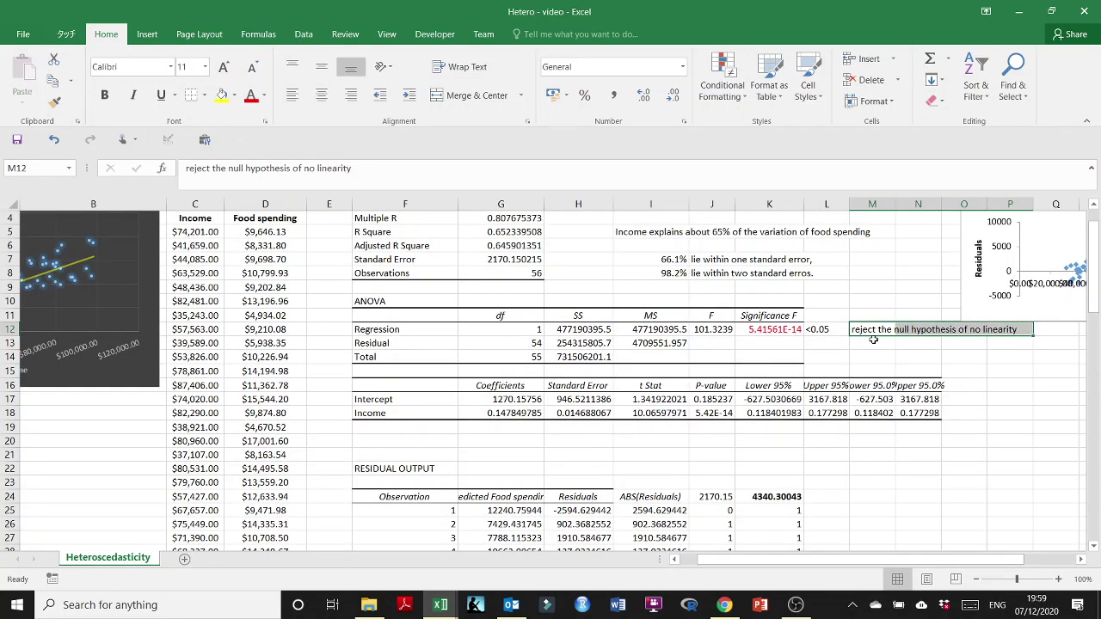
- Enter the note "<0.05" in J19, directly below the Income P-value in the coefficients table
scroll(423, 387, down, 2)
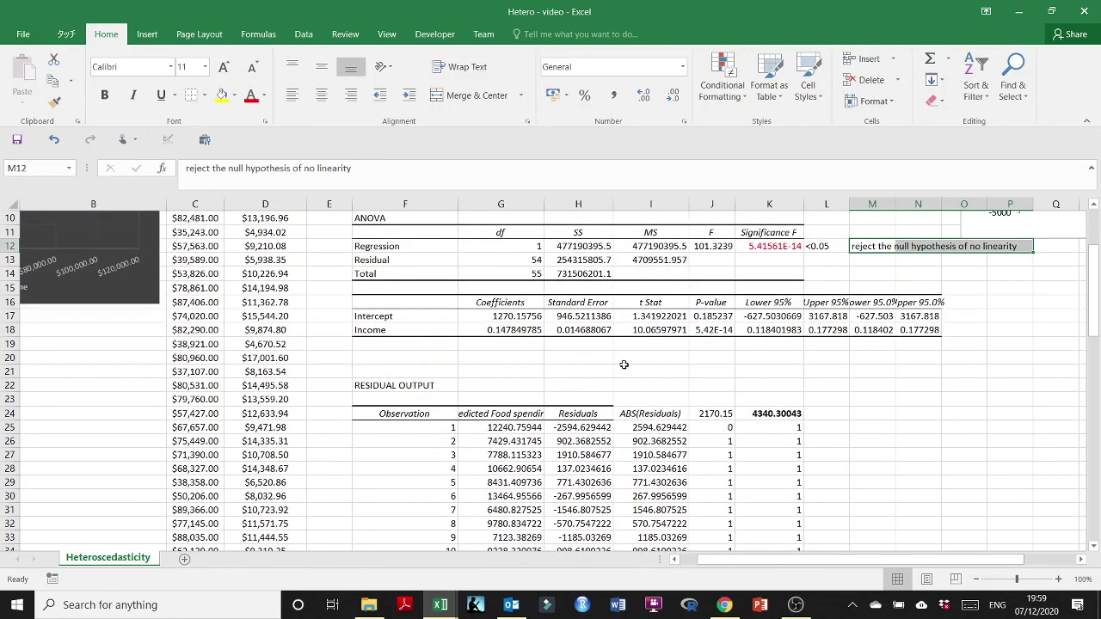
click(375, 332)
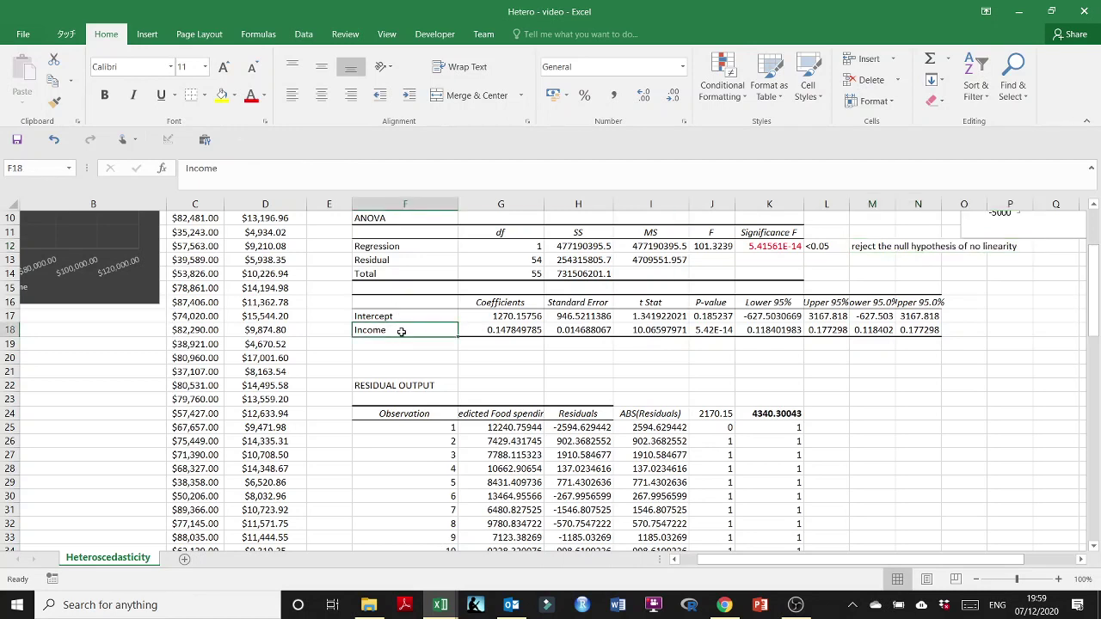
click(504, 331)
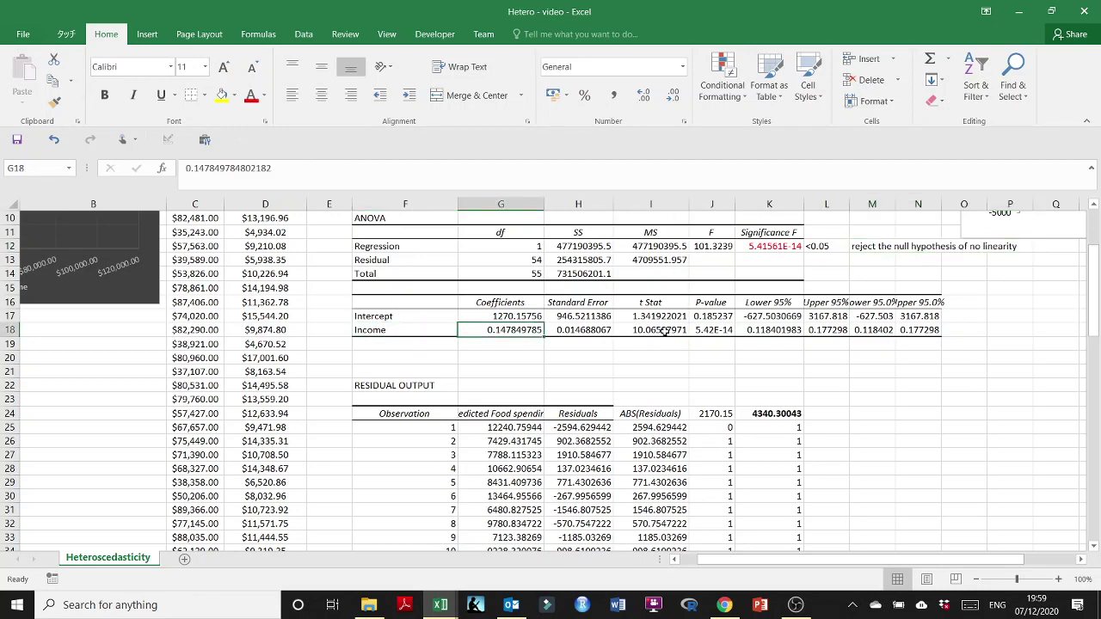
click(700, 332)
click(710, 345)
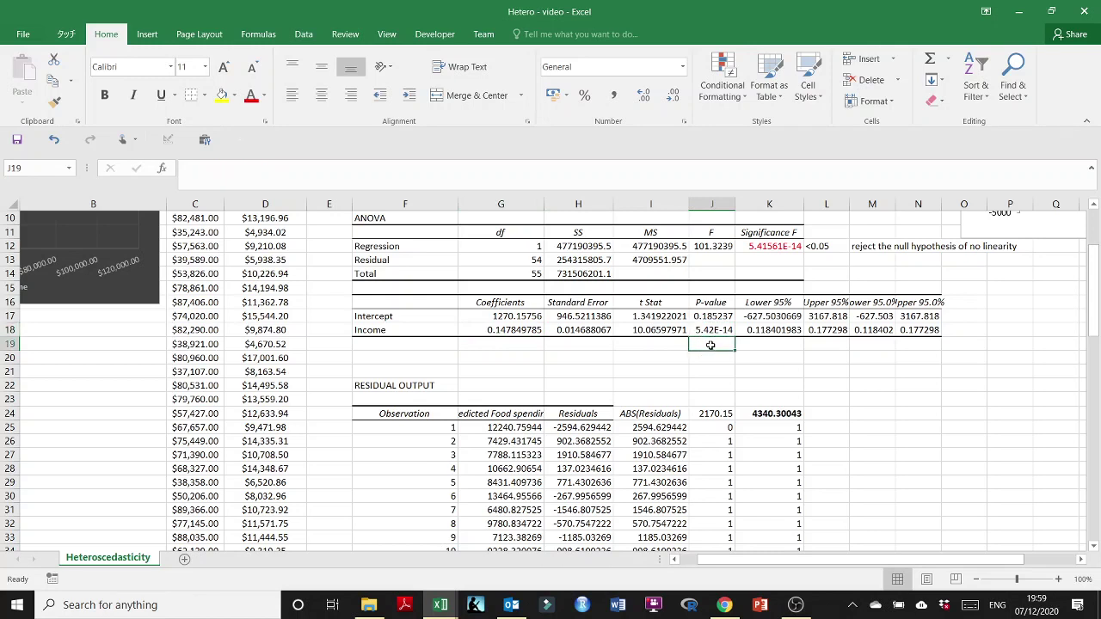
text(<)
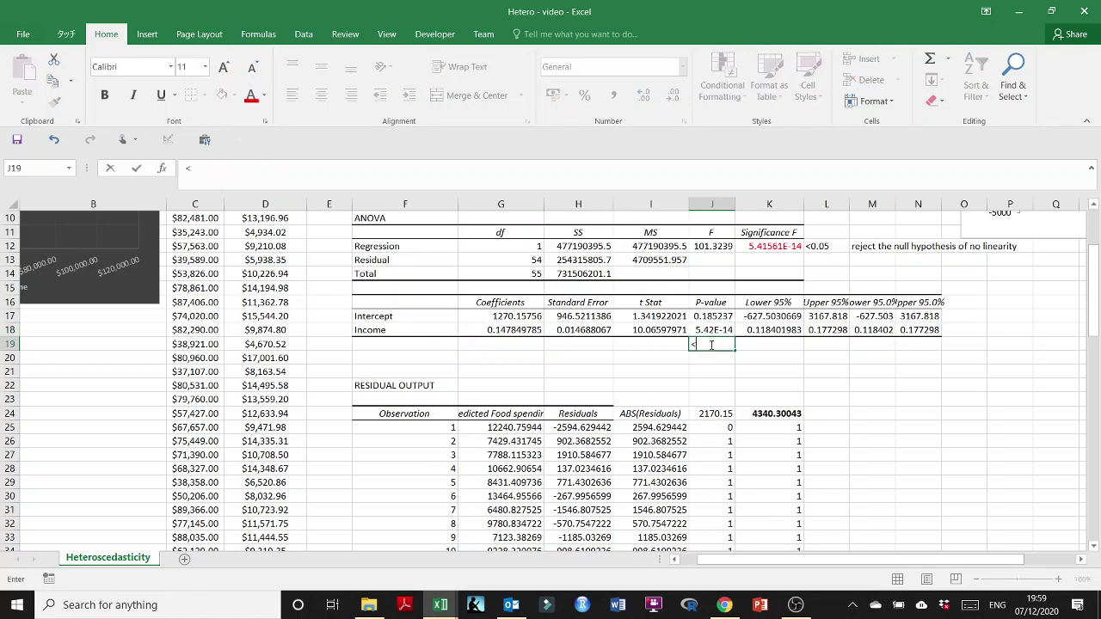
text(0.05)
- Enter the conclusion "the income variable is significant" in K19
click(760, 345)
text(the)
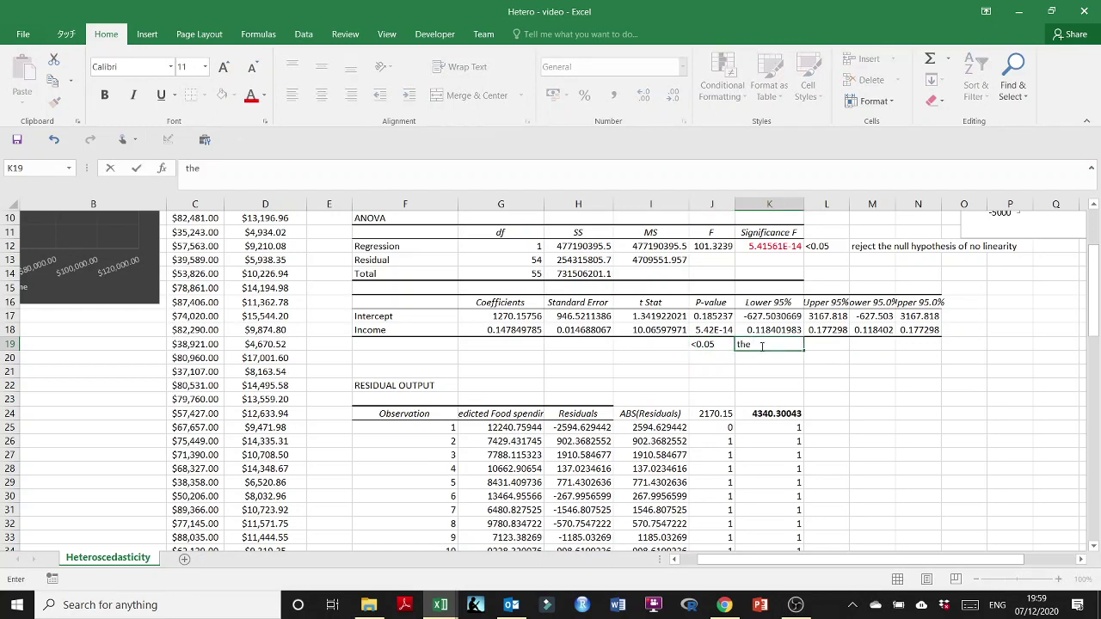
text( ind)
text(ncom)
text(e variable is s)
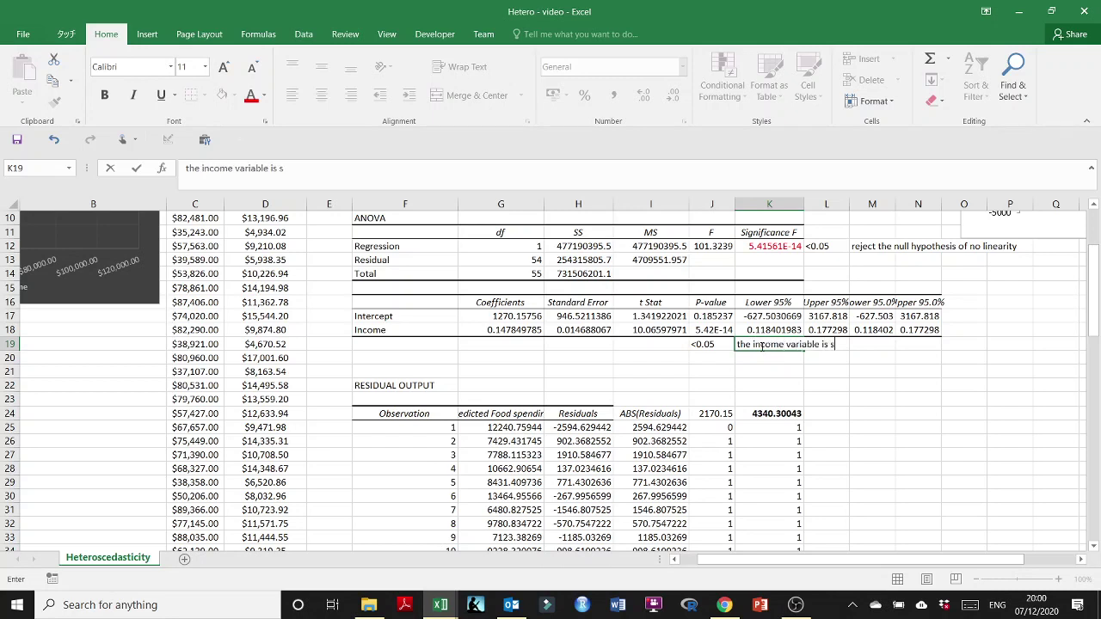
text(ignificant)
key(Return)
key(Right)
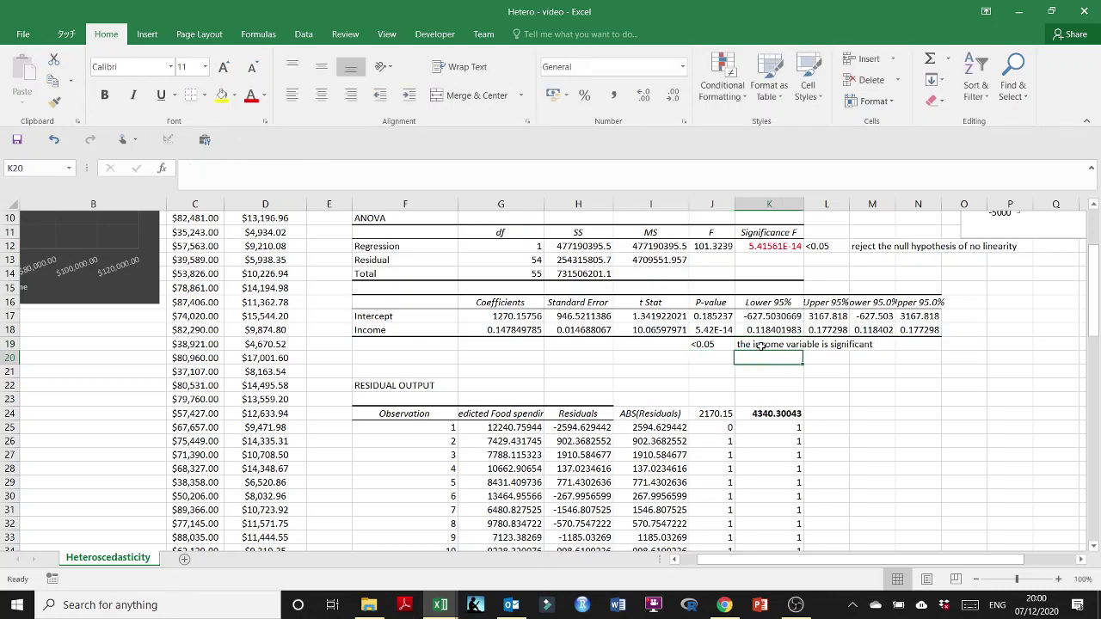
- Add the condition "Given that, the linear model assumptions are validated" in K20
text(Given)
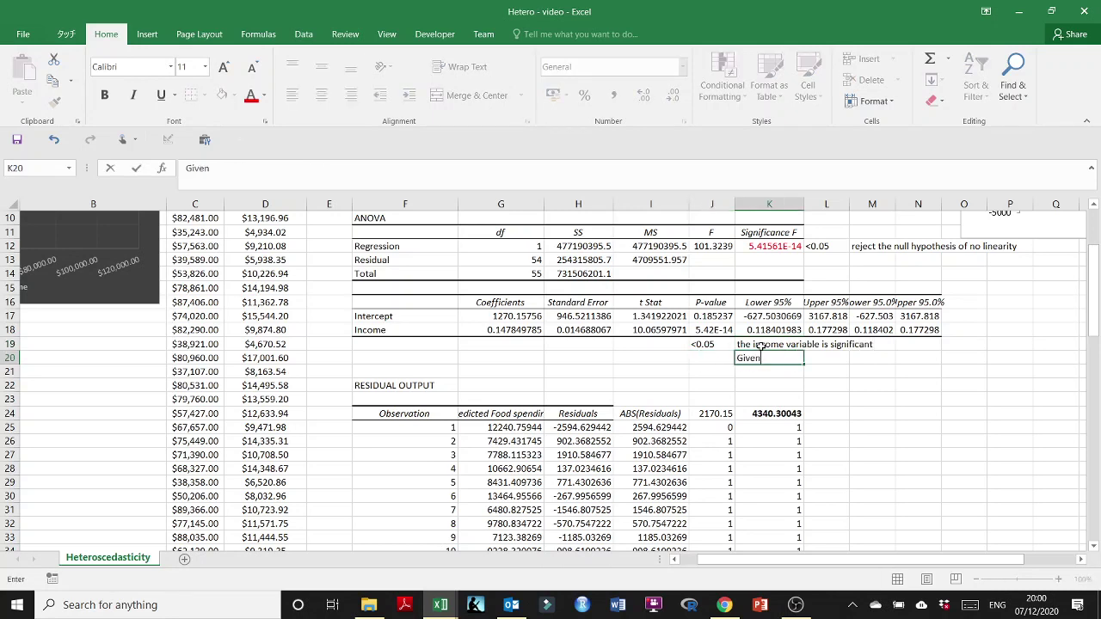
text( that, the linear model assump)
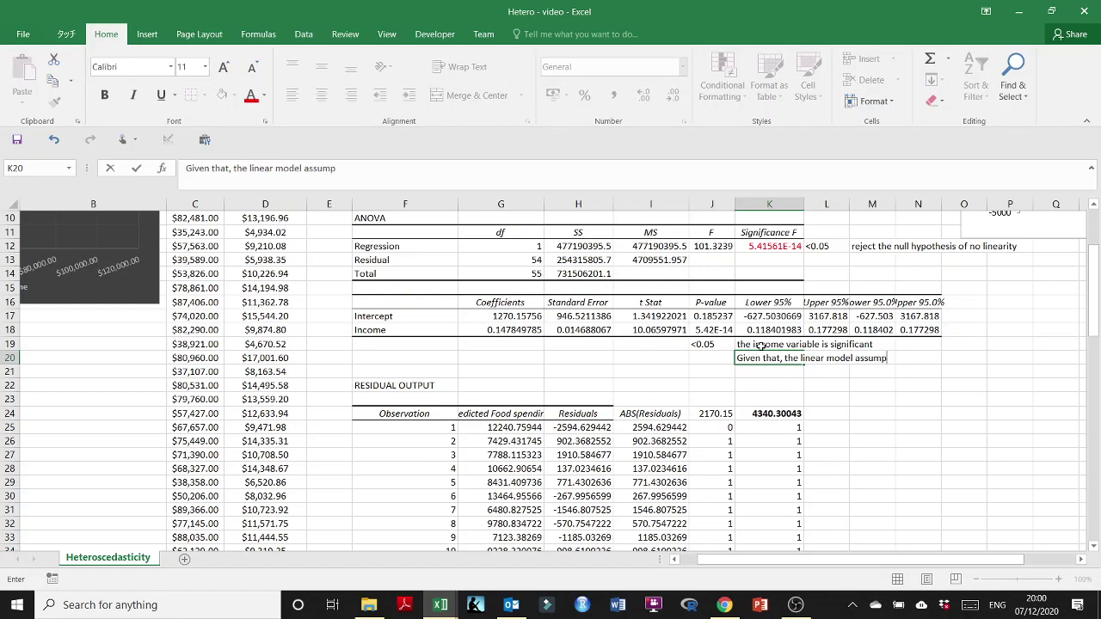
text(tions are validated)
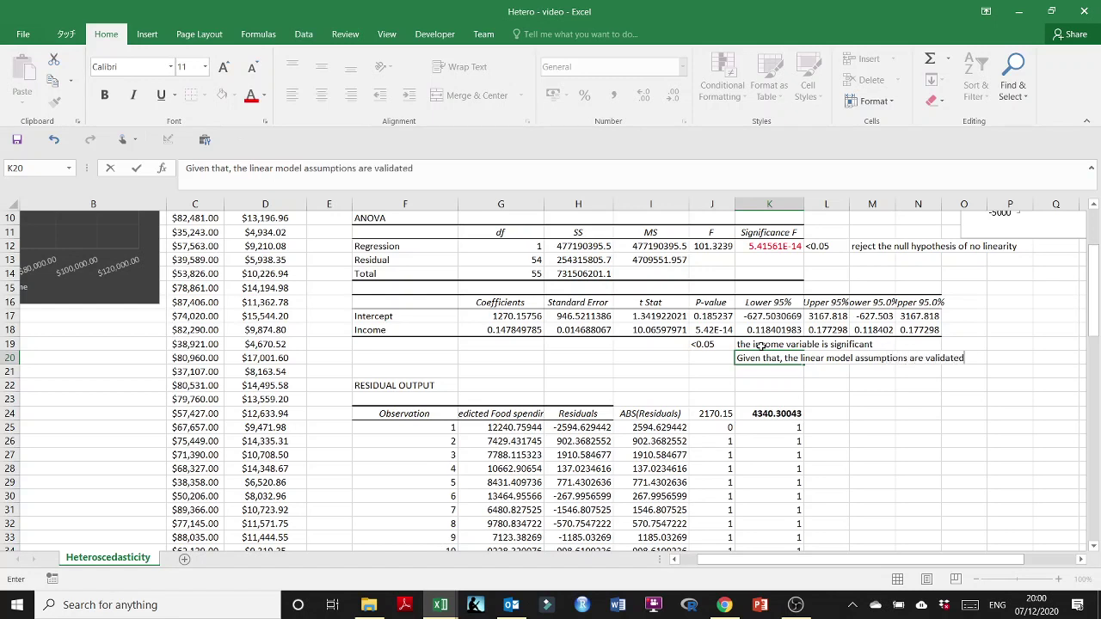
key(Return)
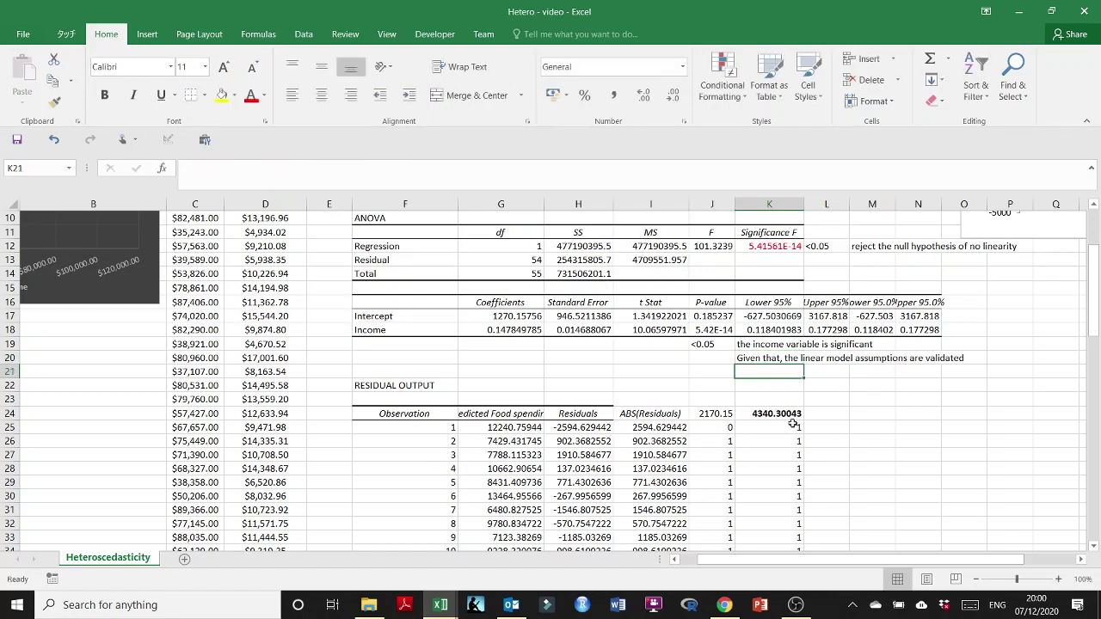
- Colour the Income P-value in J18 and the Income coefficient in G18 red, widening column J to fit its values
click(708, 332)
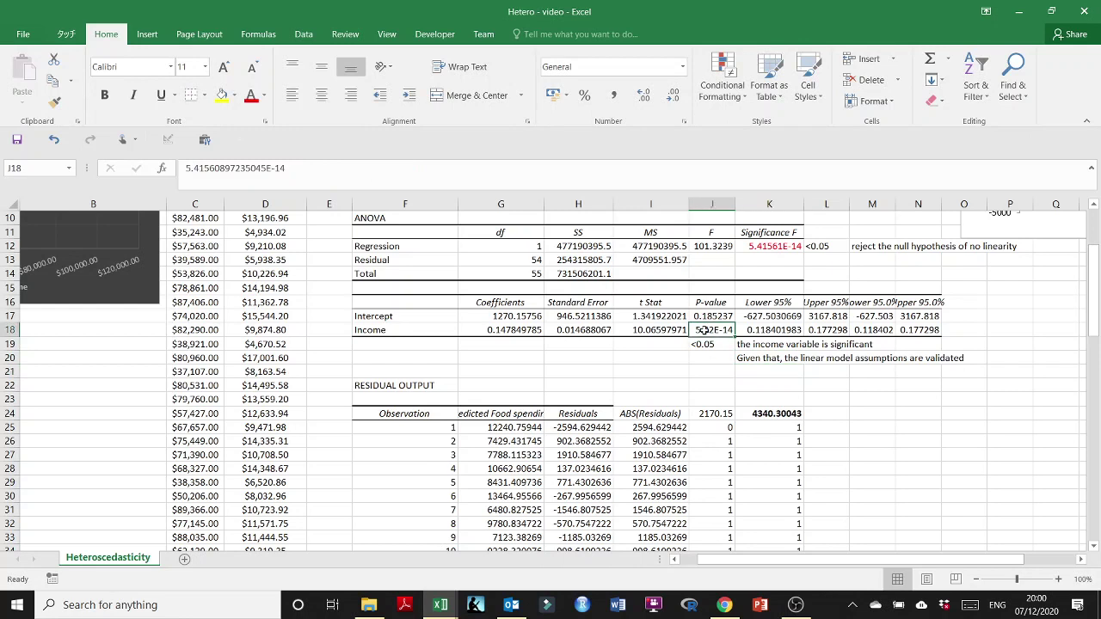
click(251, 95)
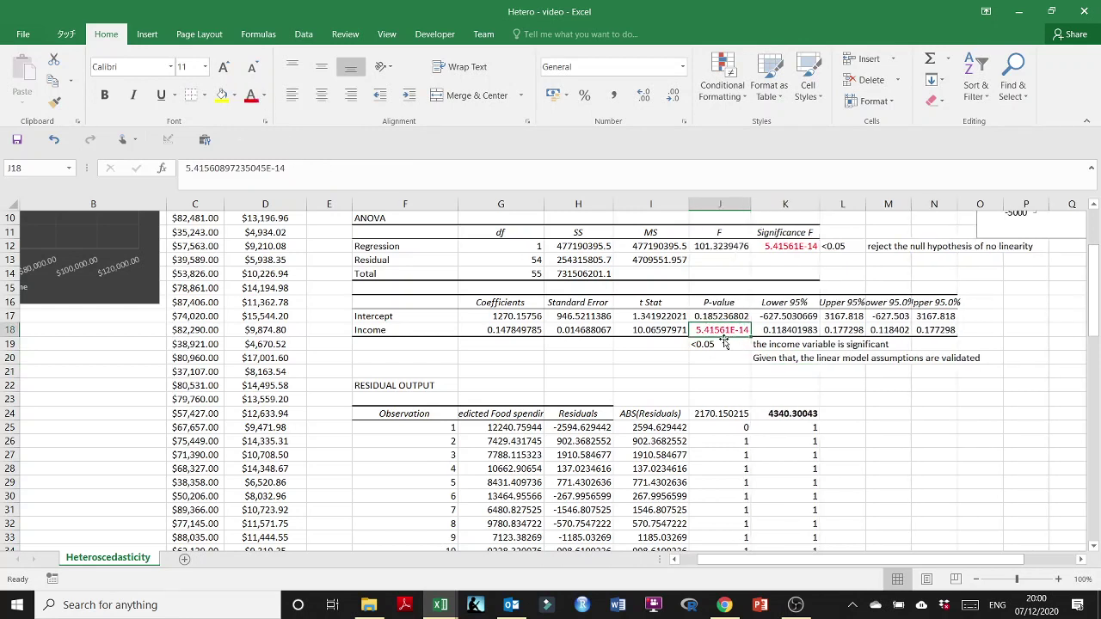
click(502, 332)
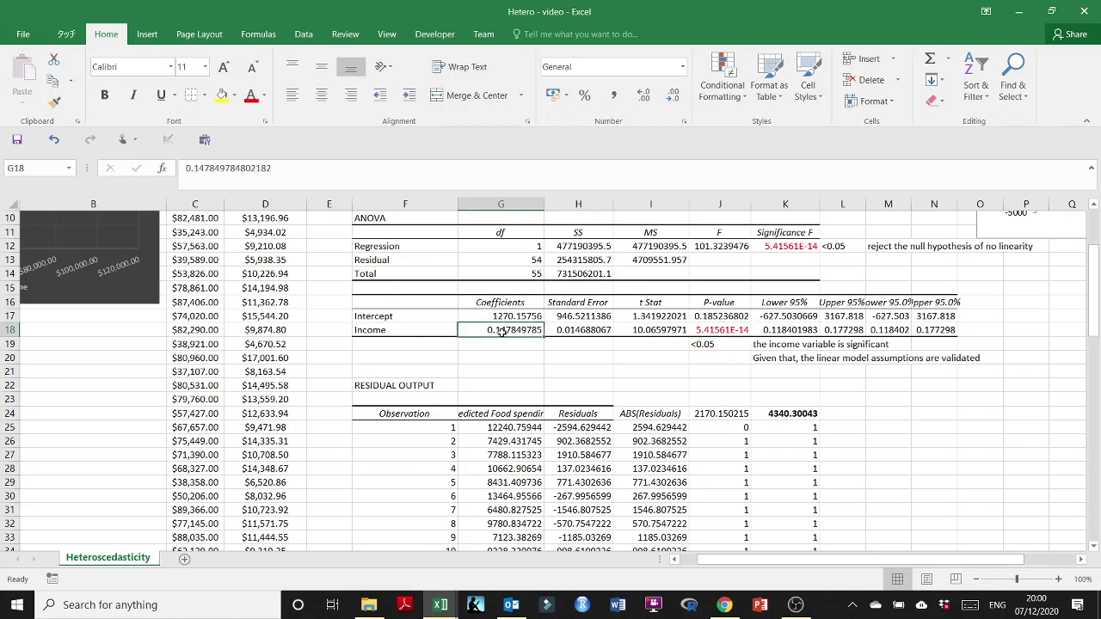
click(253, 98)
- Make only the words "model assumptions are validated" in the K20 note bold
click(817, 359)
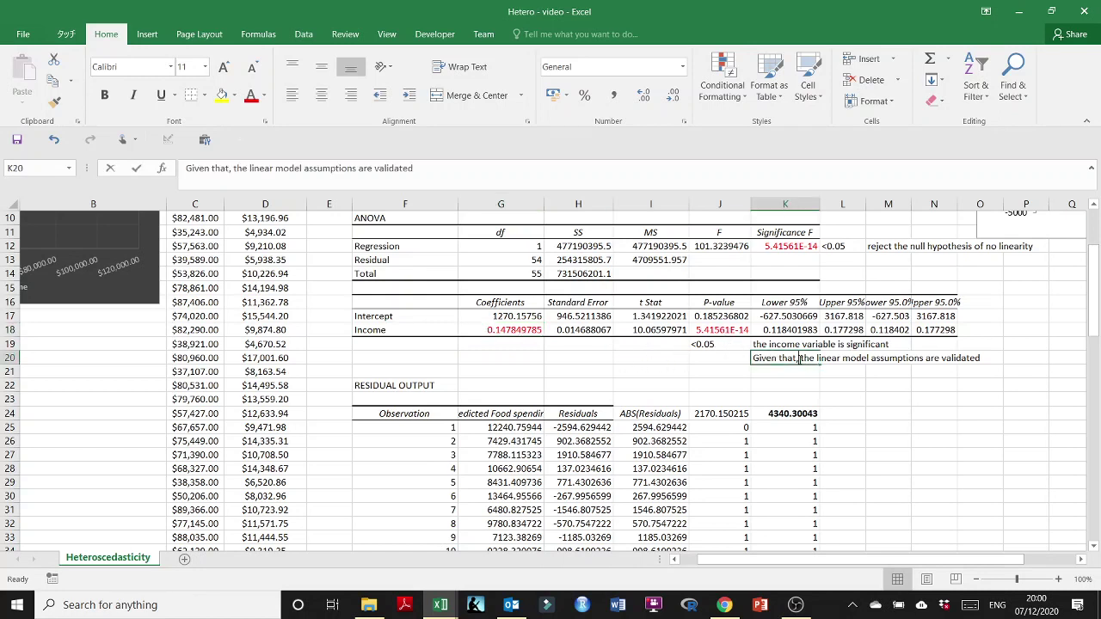
double_click(799, 358)
drag(843, 358, 988, 354)
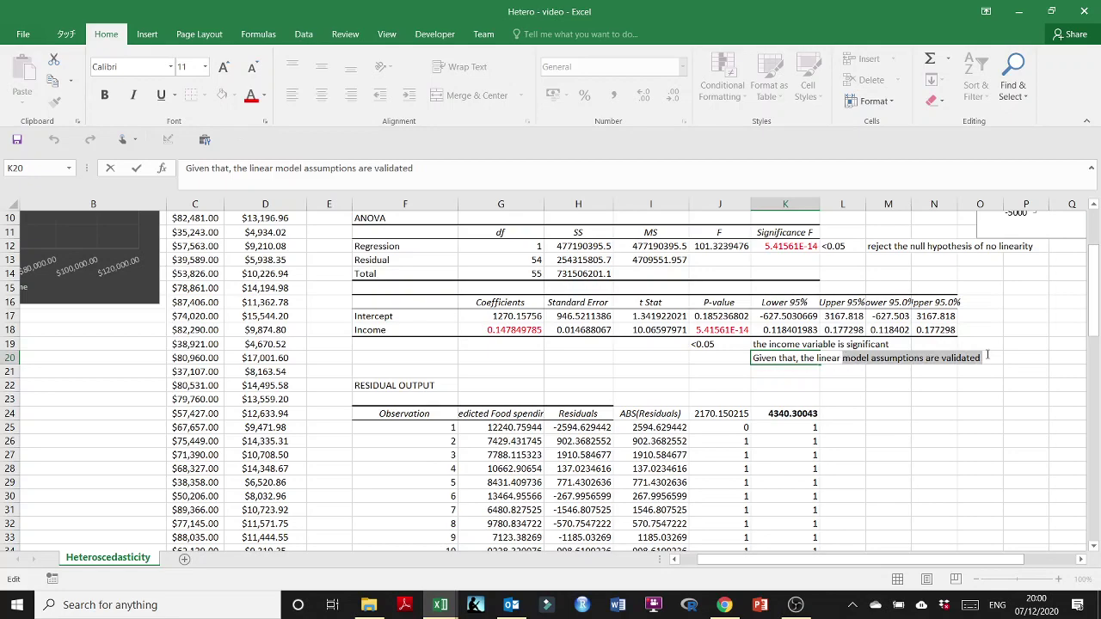
key(ctrl+b)
click(927, 398)
- Enter the heading "1. assumption of normality of the error term" in M25, beside the residual output
scroll(925, 400, right, 3)
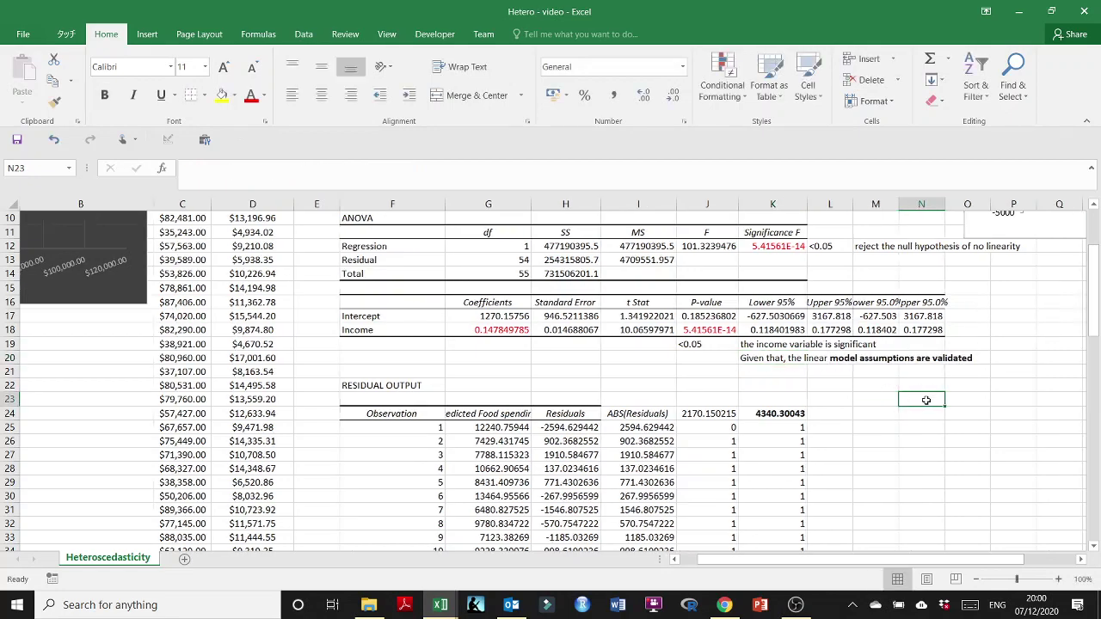
scroll(855, 399, up, 1)
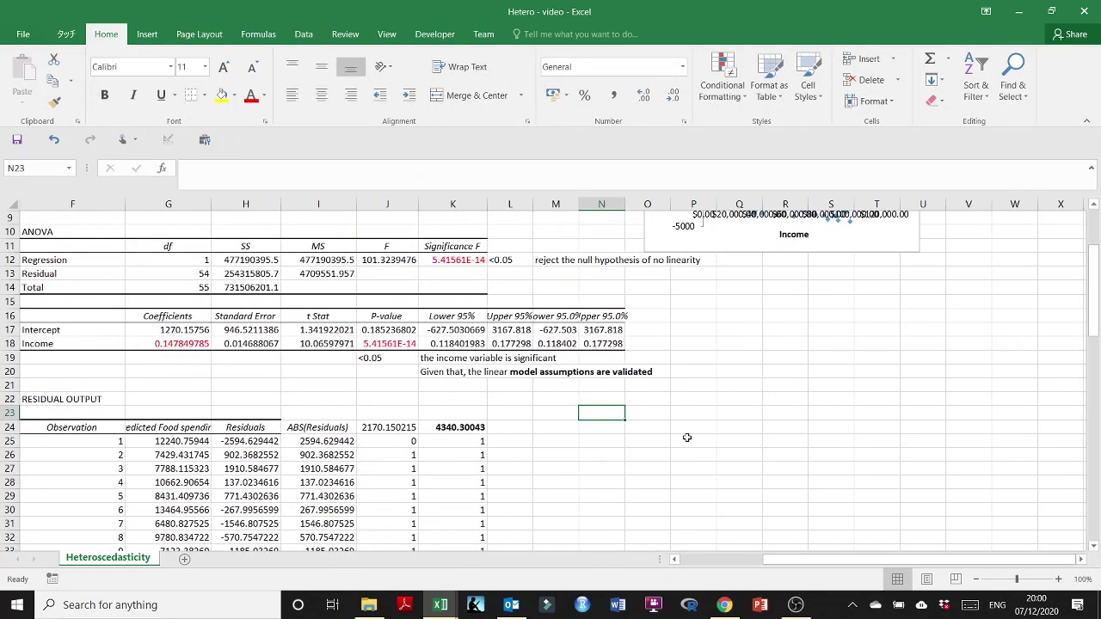
click(573, 442)
text(1)
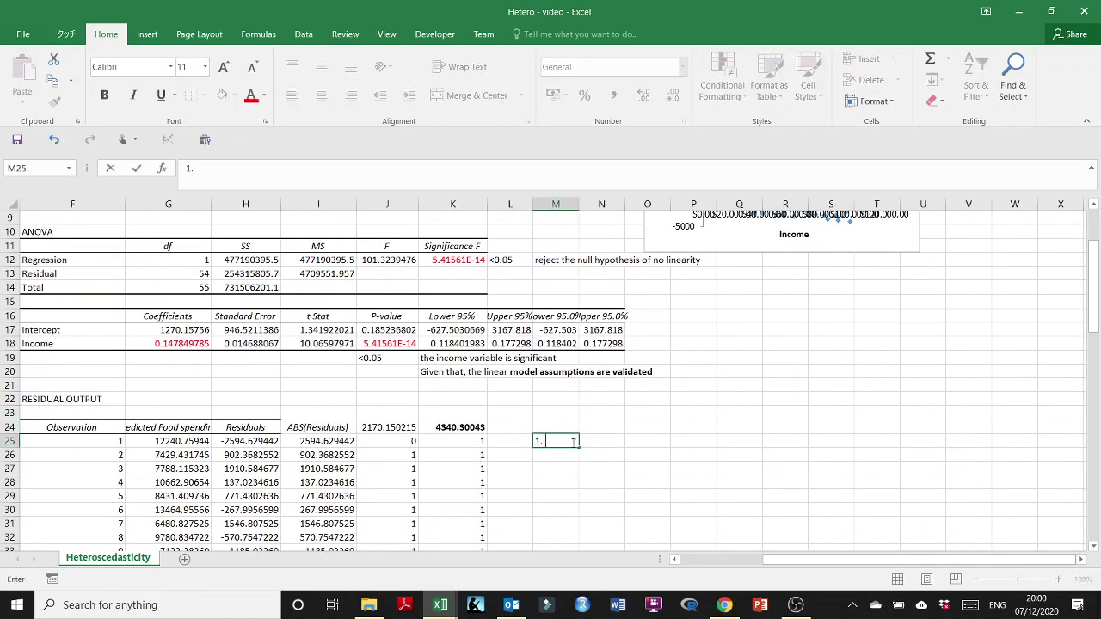
text(. assumption of)
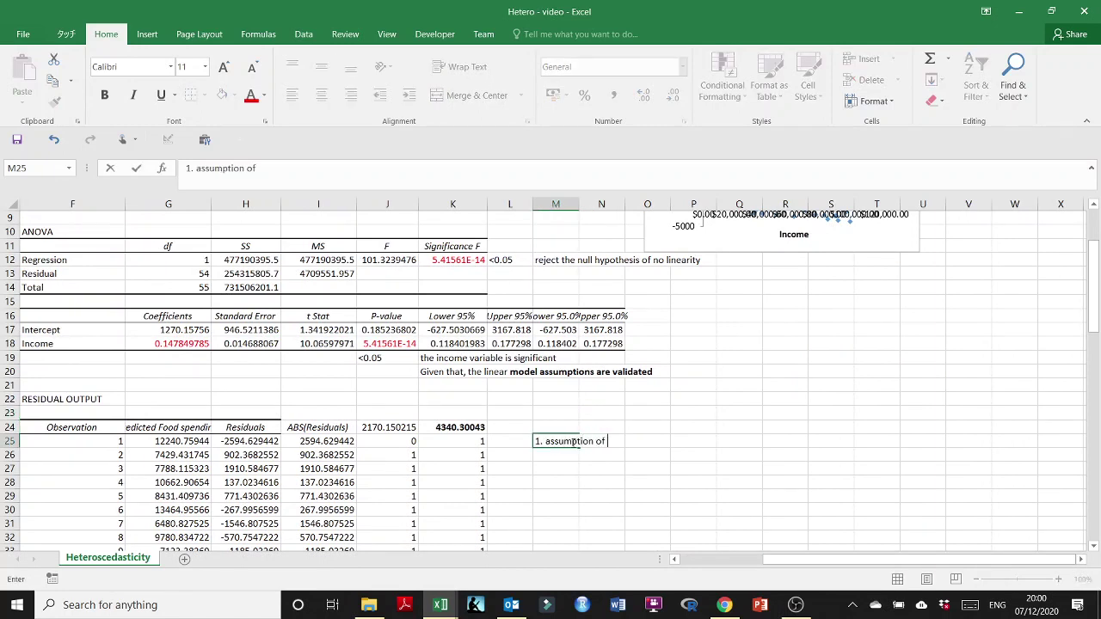
text( linearity)
key(BackSpace)
key(BackSpace)
key(BackSpace)
key(BackSpace)
key(BackSpace)
key(BackSpace)
key(BackSpace)
text(normaility of the error term)
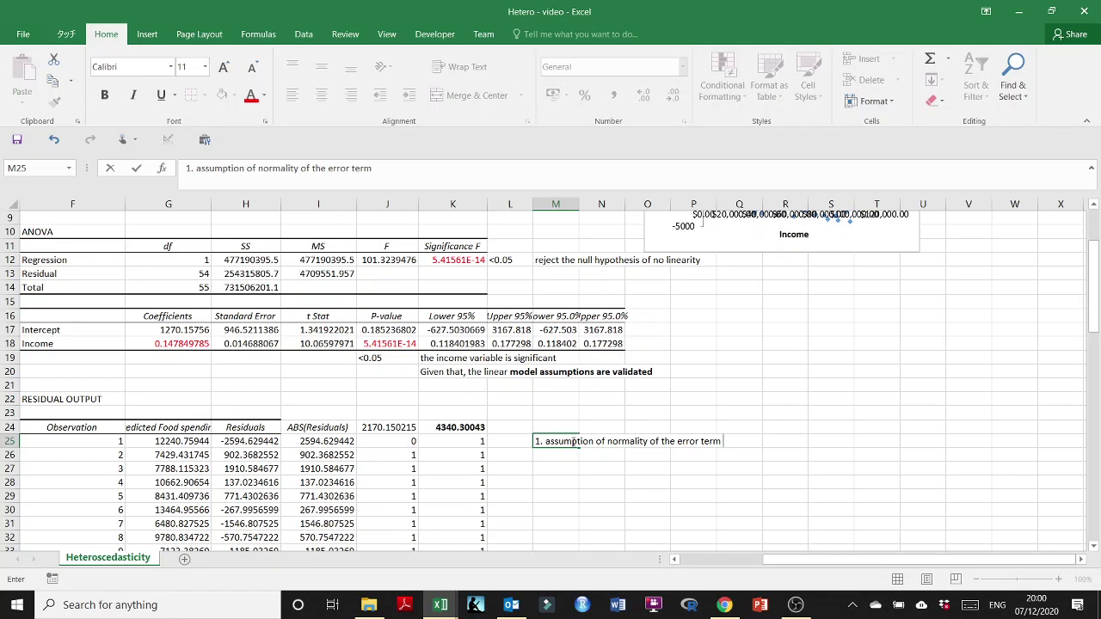
key(Return)
key(Return)
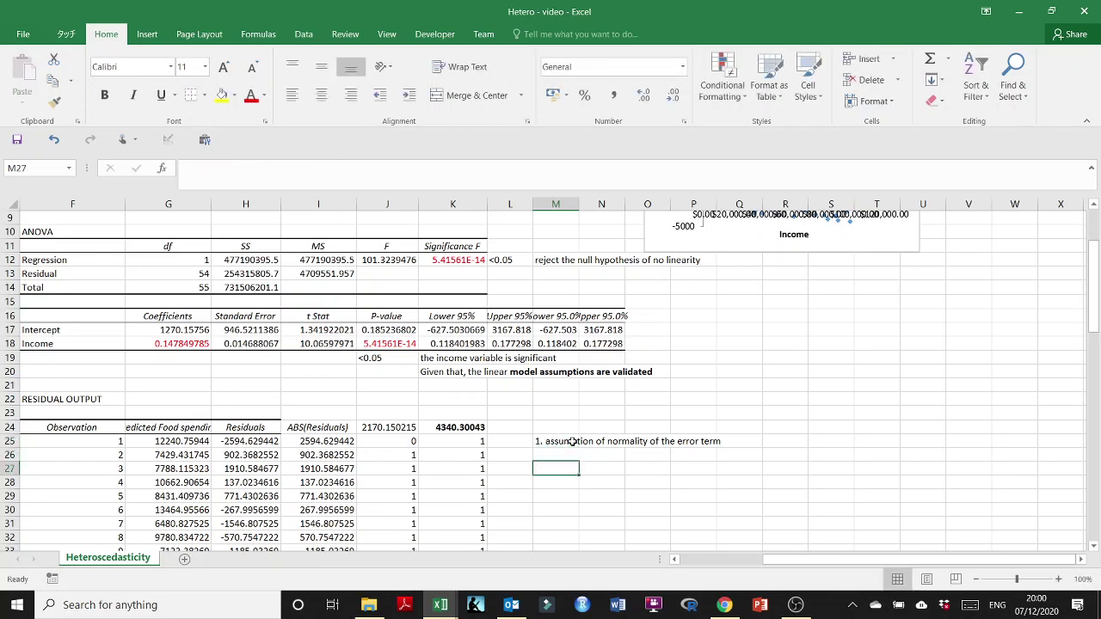
- Enter the labels "Skewness" in M27 and "Kurtosis" in M28
text(Ske)
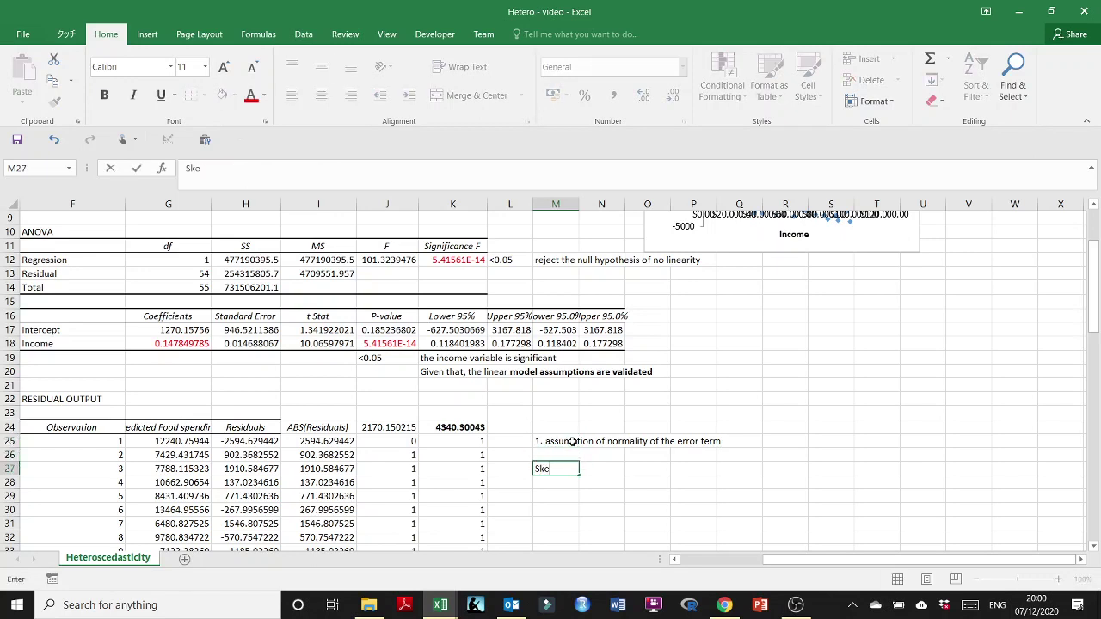
text(wness)
key(Return)
text(Kur)
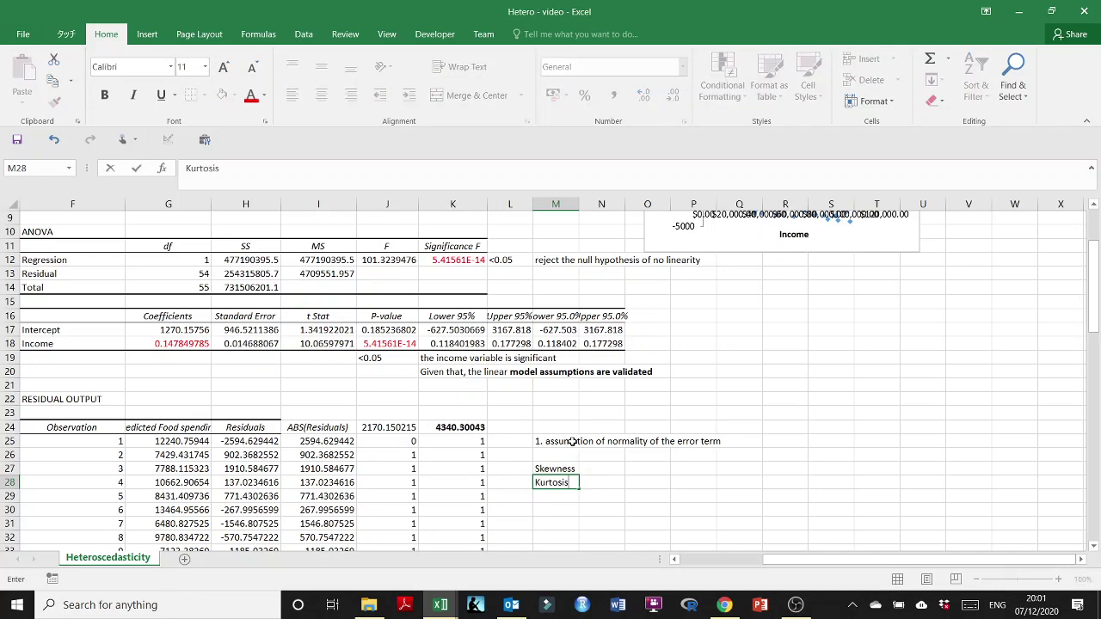
text(tosis)
key(Tab)
- Enlarge the Income Residual Plot and position it beside the regression tables, starting around column P near the sheet's first rows
scroll(796, 383, up, 3)
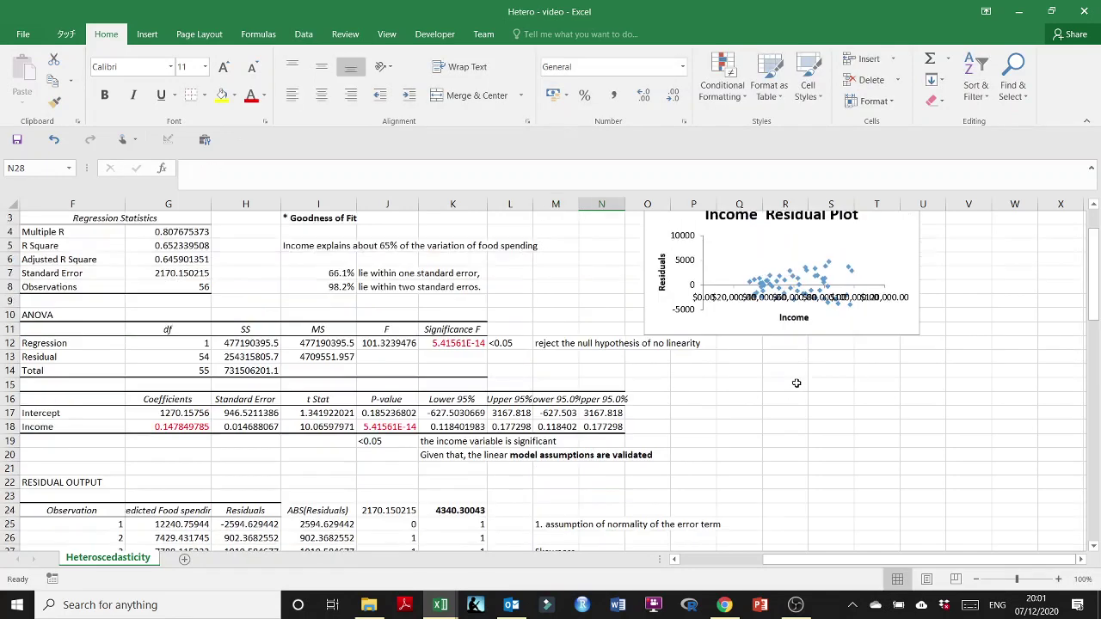
drag(913, 264, 969, 314)
drag(973, 413, 1061, 491)
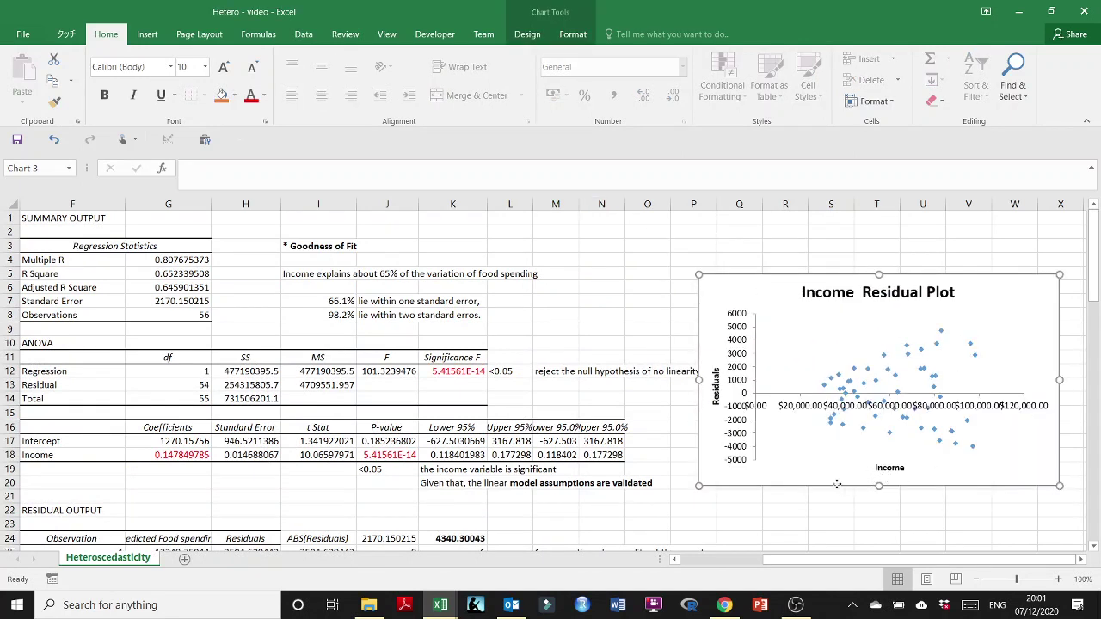
drag(838, 485, 826, 421)
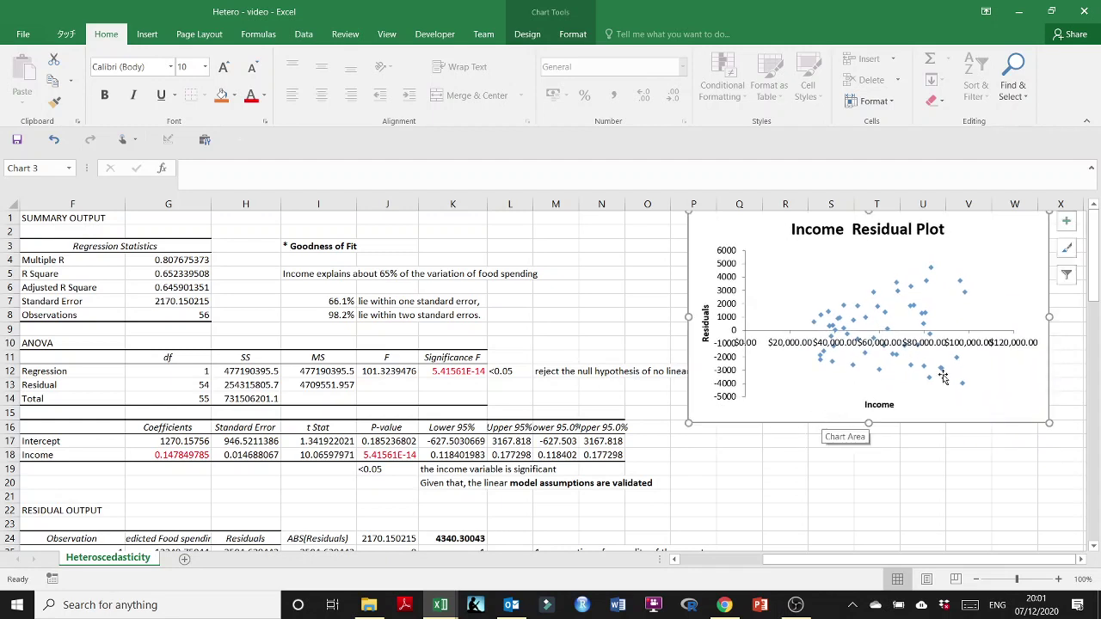
- Set the custom text angle of the residual plot's horizontal axis labels to -20°
right_click(972, 347)
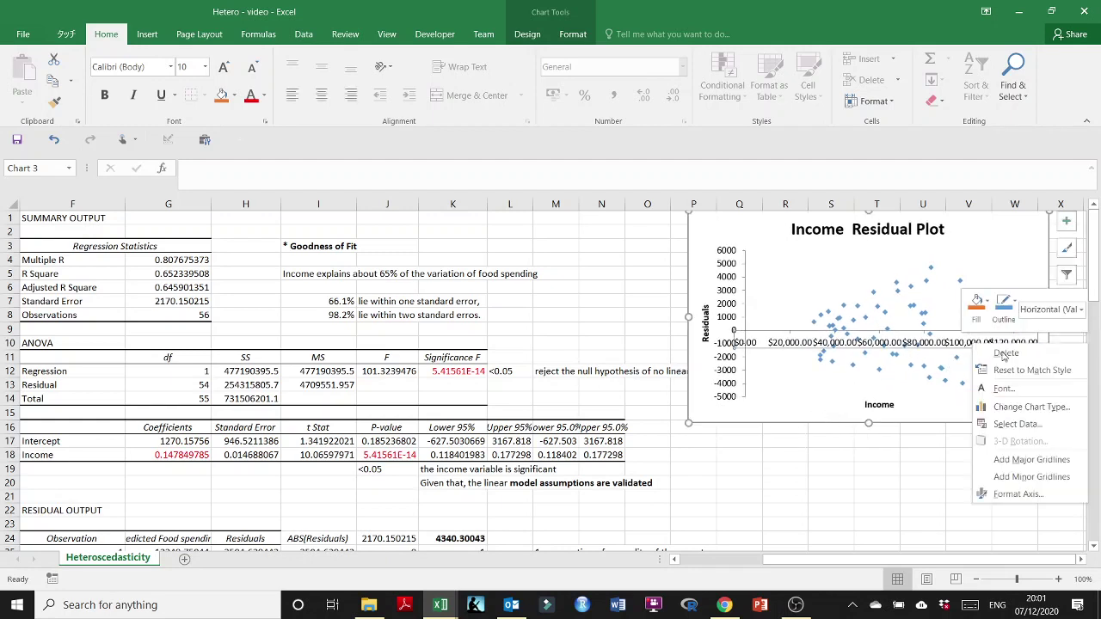
click(1024, 494)
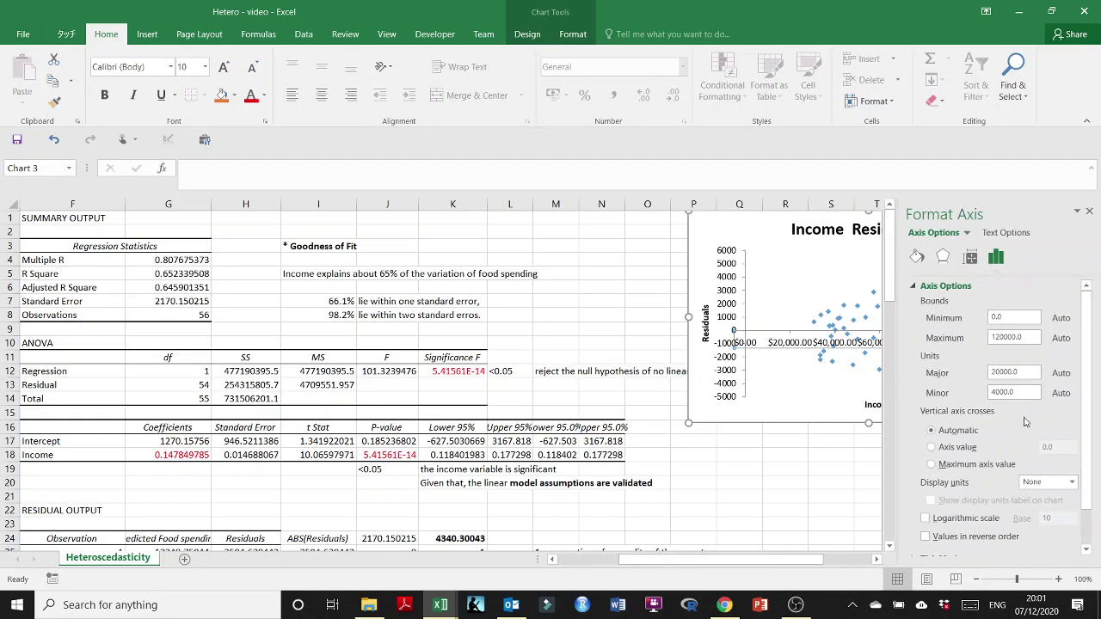
scroll(1013, 392, down, 1)
scroll(1013, 391, up, 1)
click(970, 256)
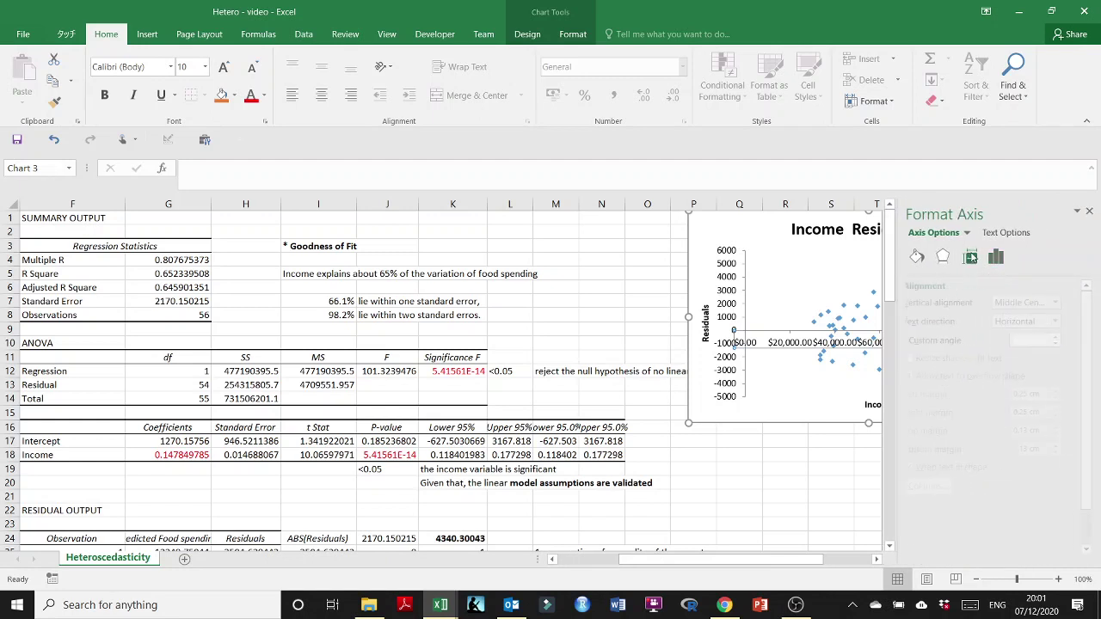
click(1057, 340)
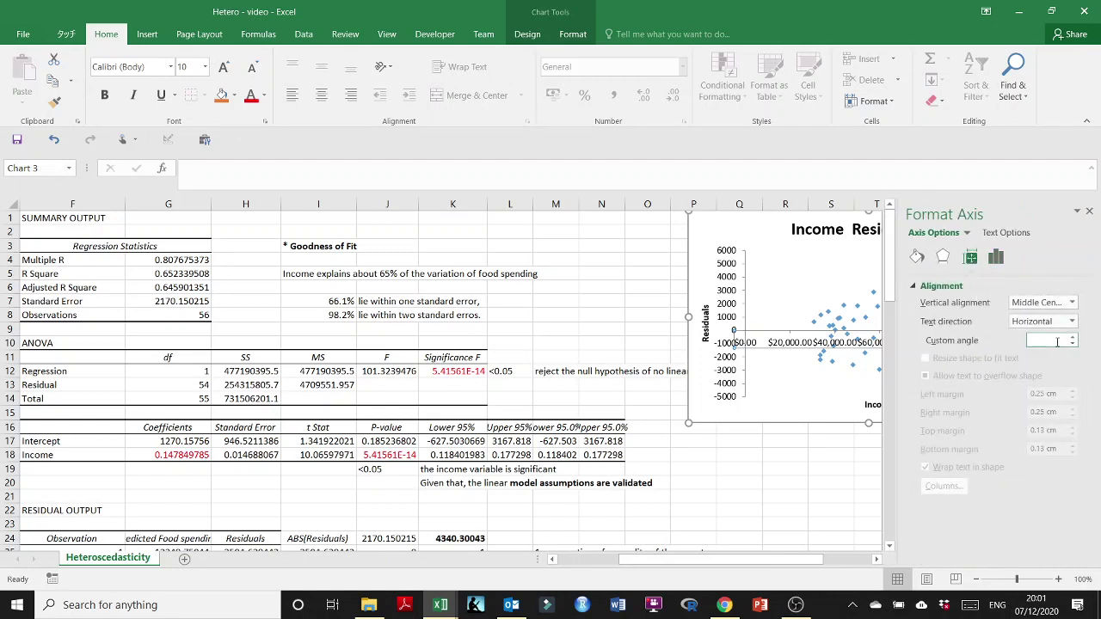
text(20)
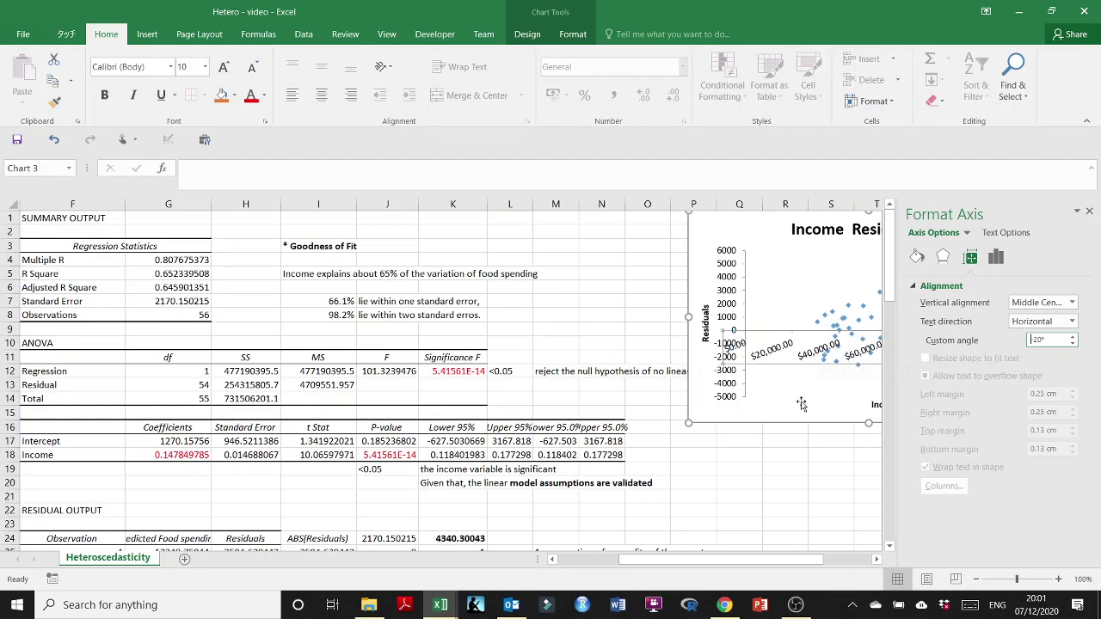
click(794, 448)
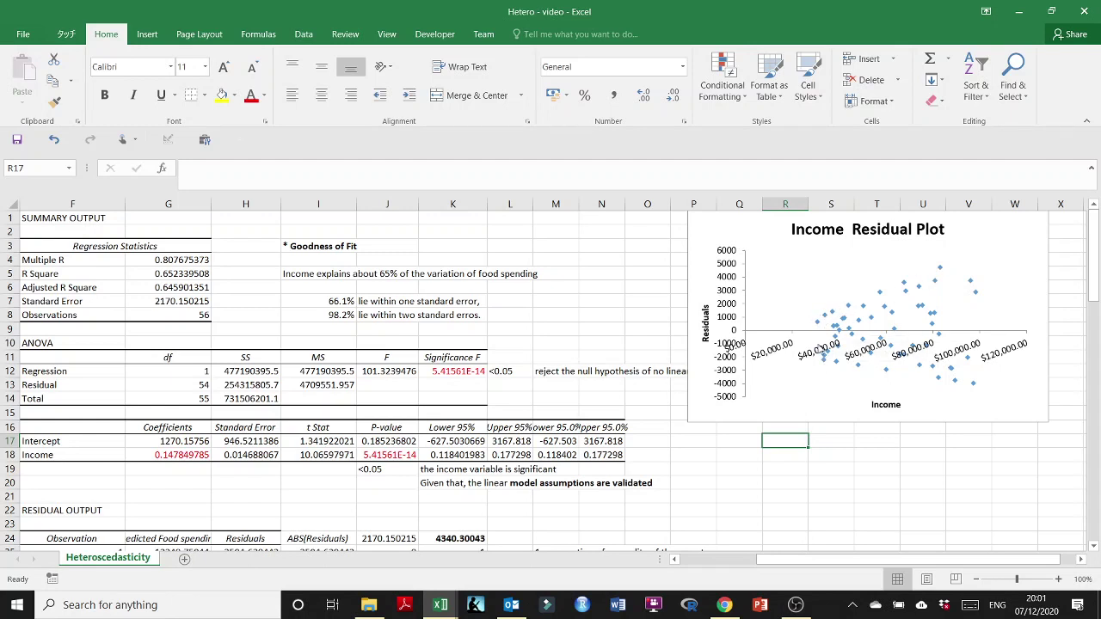
- Calculate the skewness of the residuals in N27 with the SKEW function over H25:H80
mouse_move(823, 368)
mouse_move(818, 326)
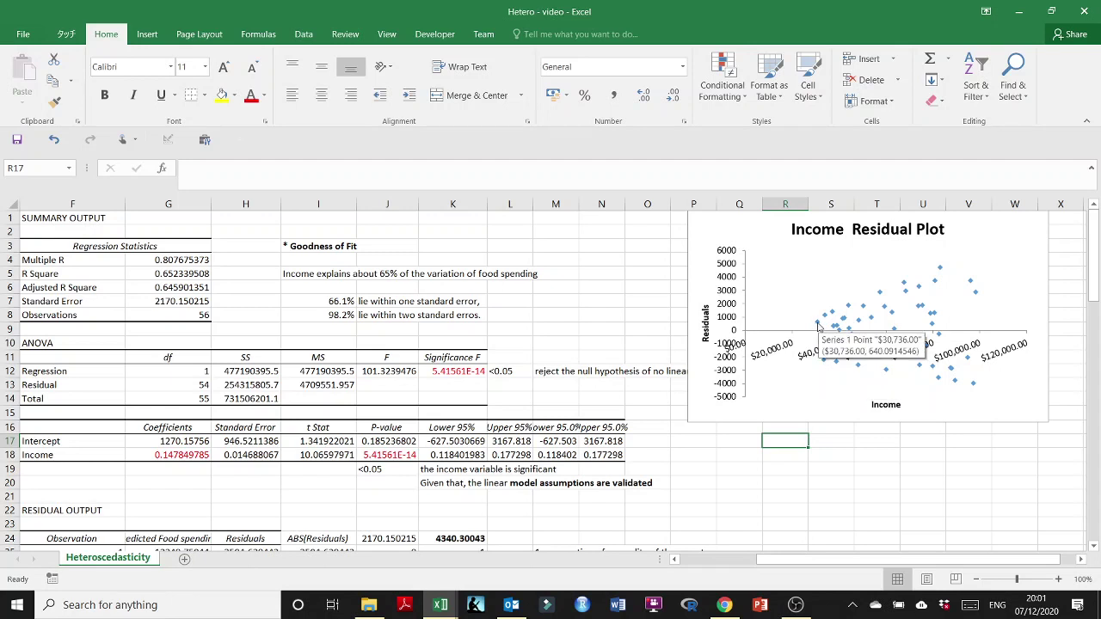
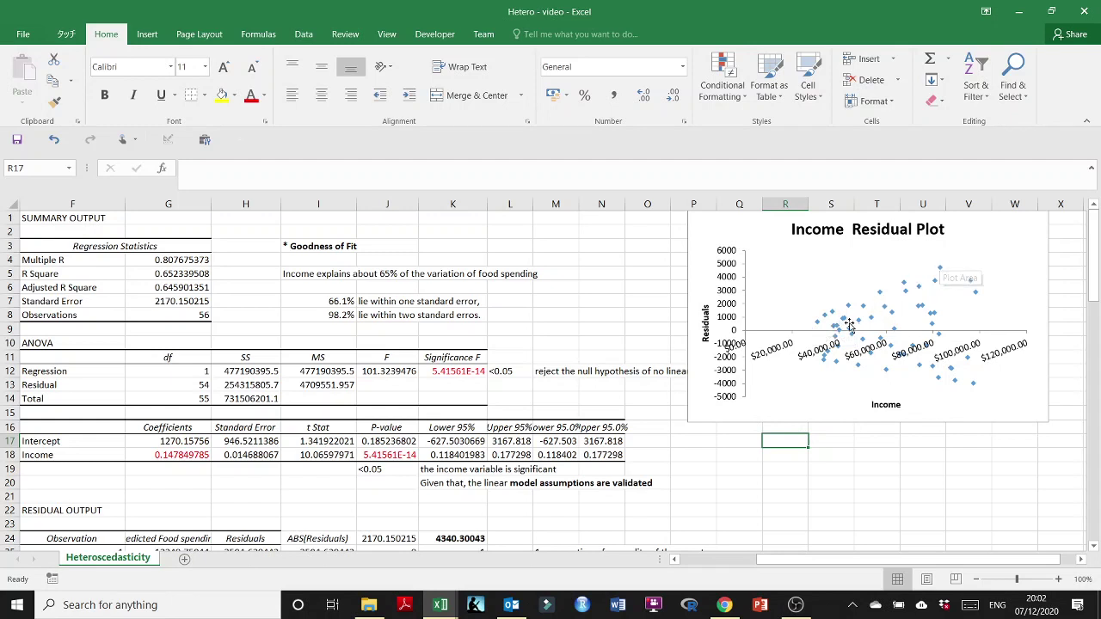
mouse_move(974, 387)
scroll(550, 430, down, 3)
click(605, 453)
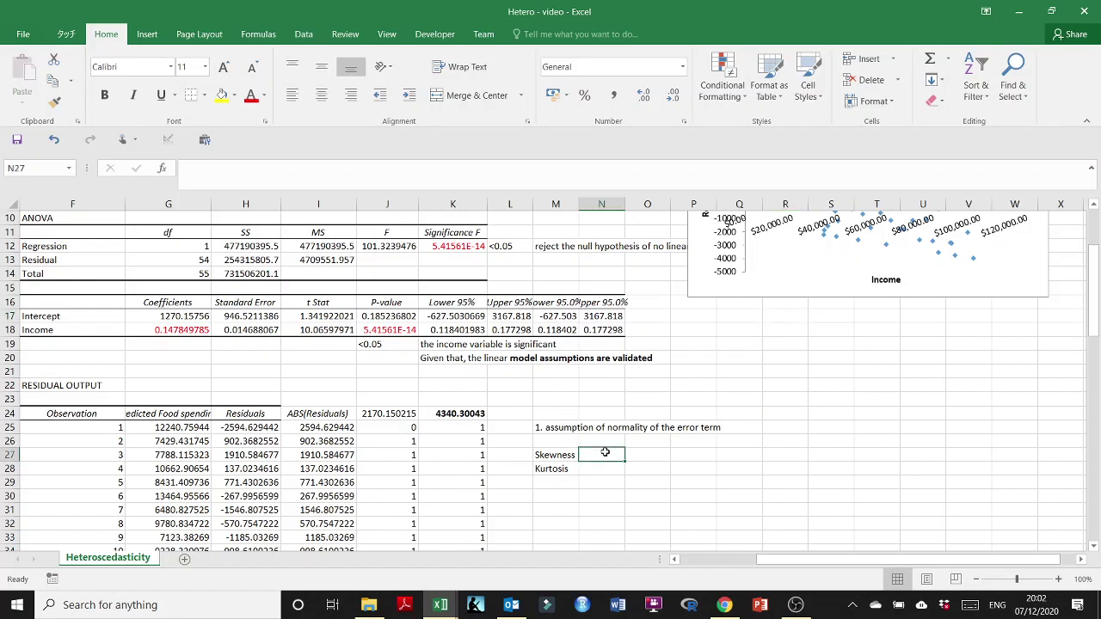
text(=skew()
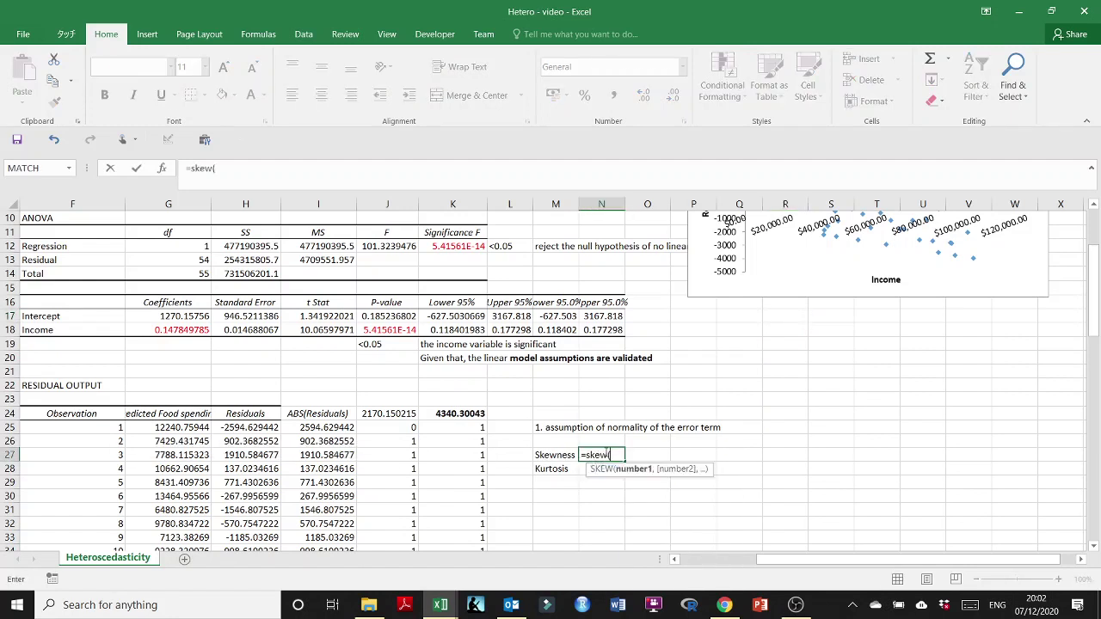
click(558, 452)
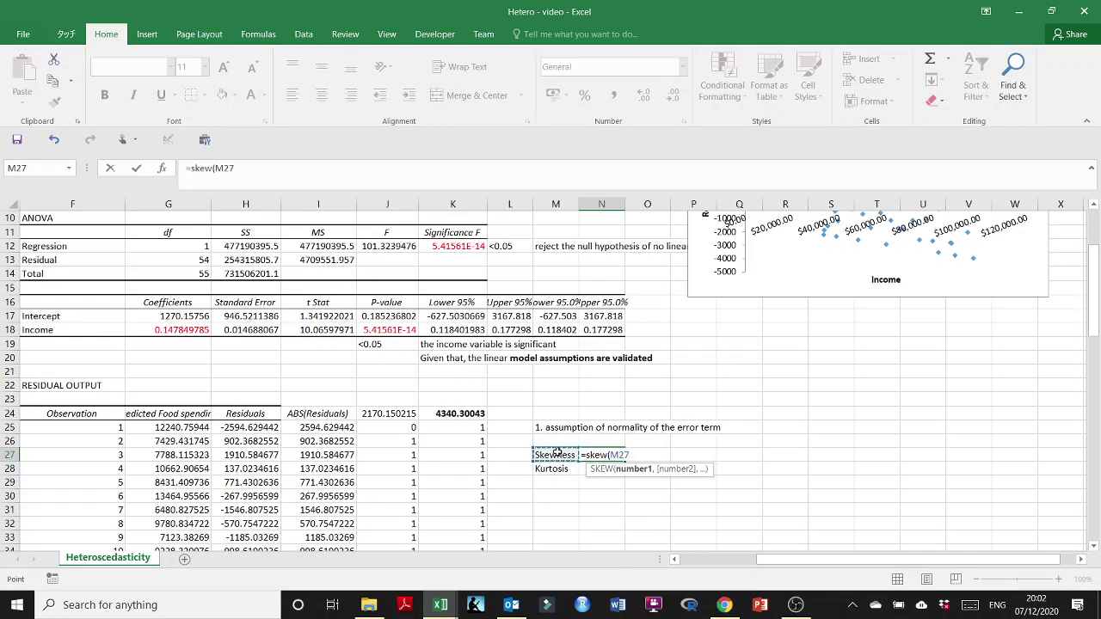
click(556, 361)
key(BackSpace)
key(BackSpace)
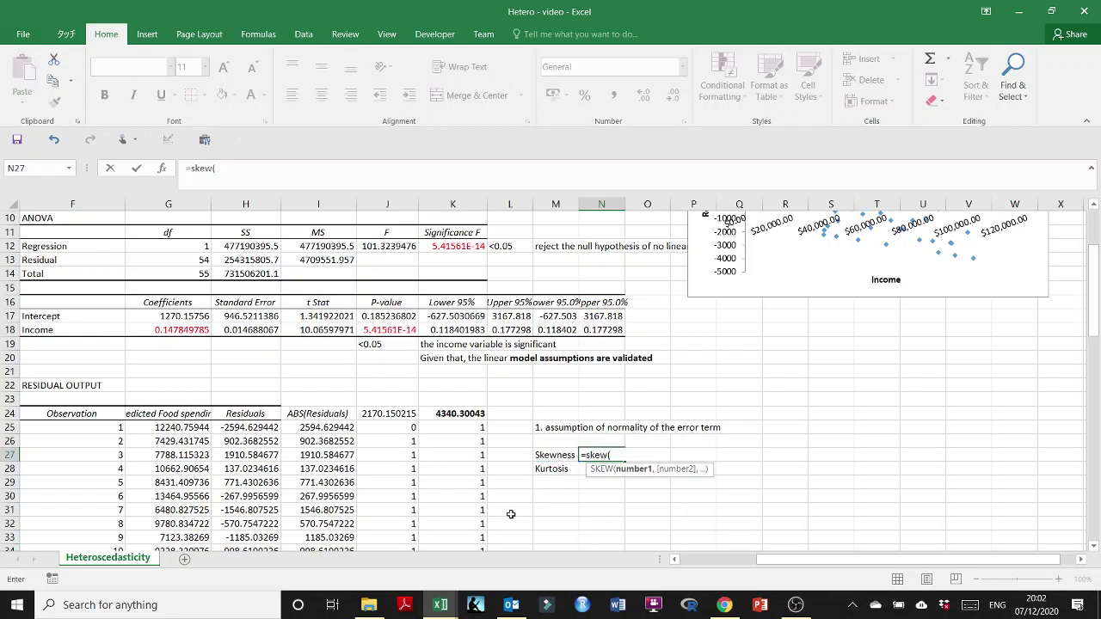
click(243, 425)
key(ctrl+shift+Down)
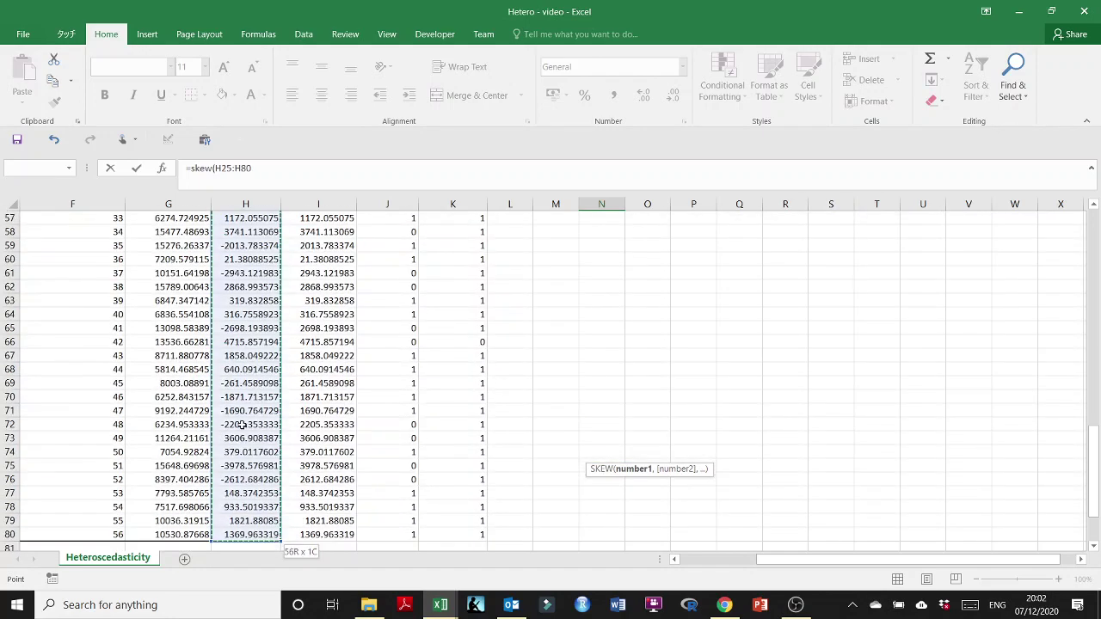
key(Return)
- Calculate the kurtosis of the residuals in N28 with the KURT function over H25:H80
scroll(533, 456, up, 4)
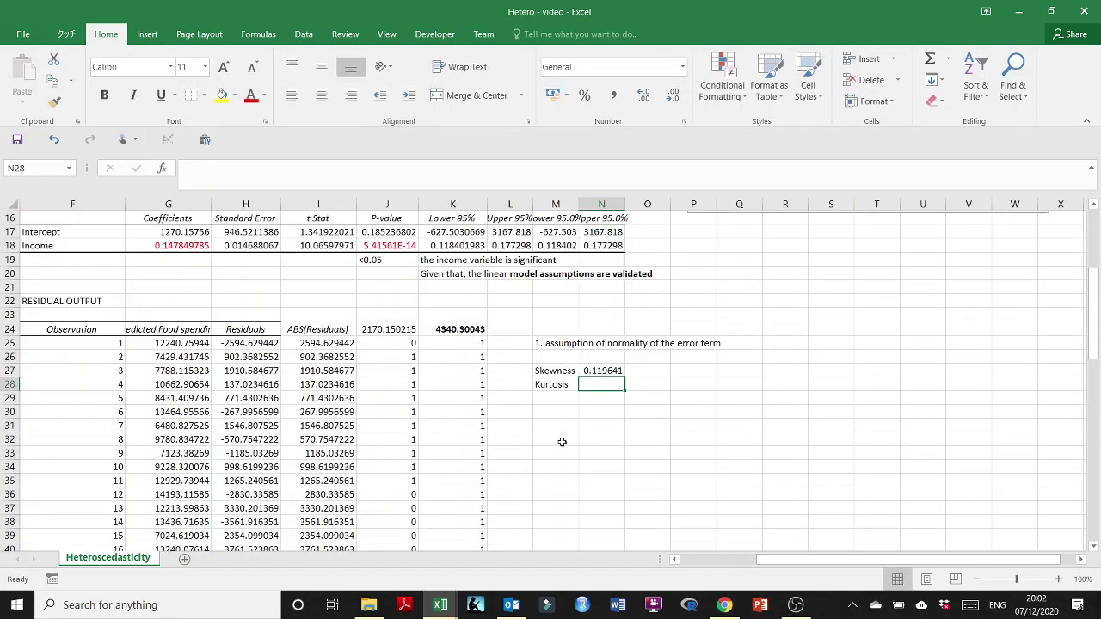
text(=kurt()
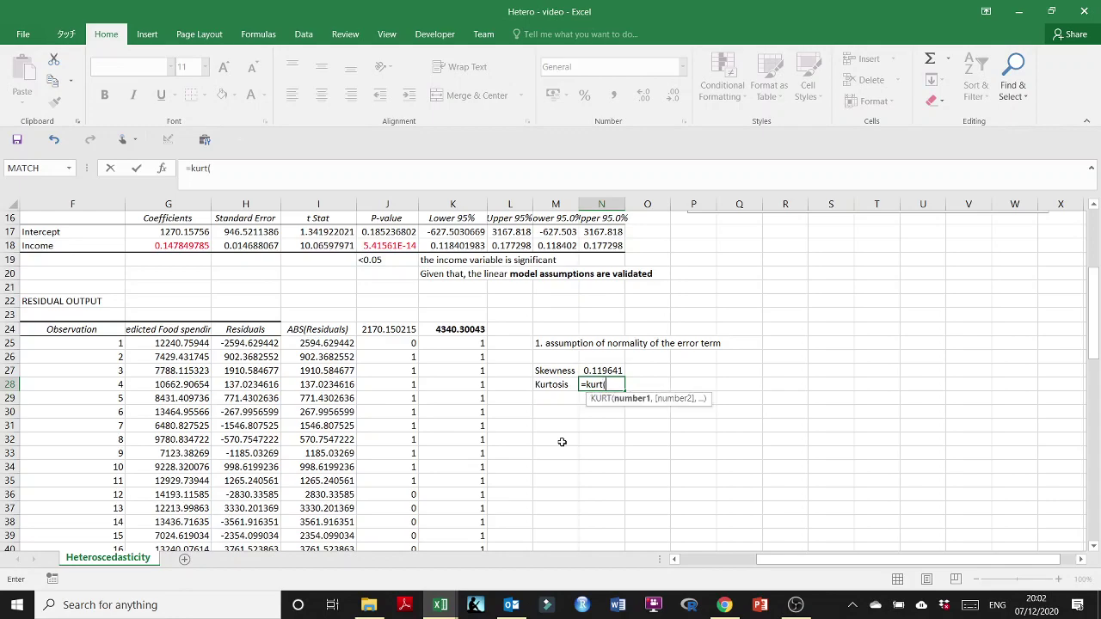
click(258, 343)
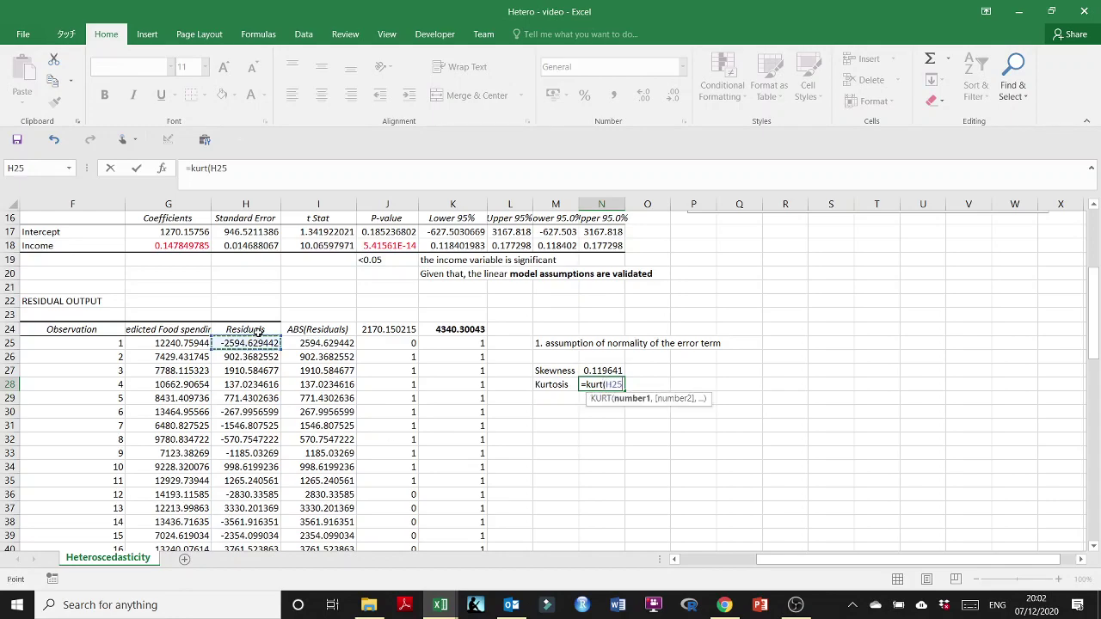
key(ctrl+shift+Down)
key(ctrl+Return)
key(Return)
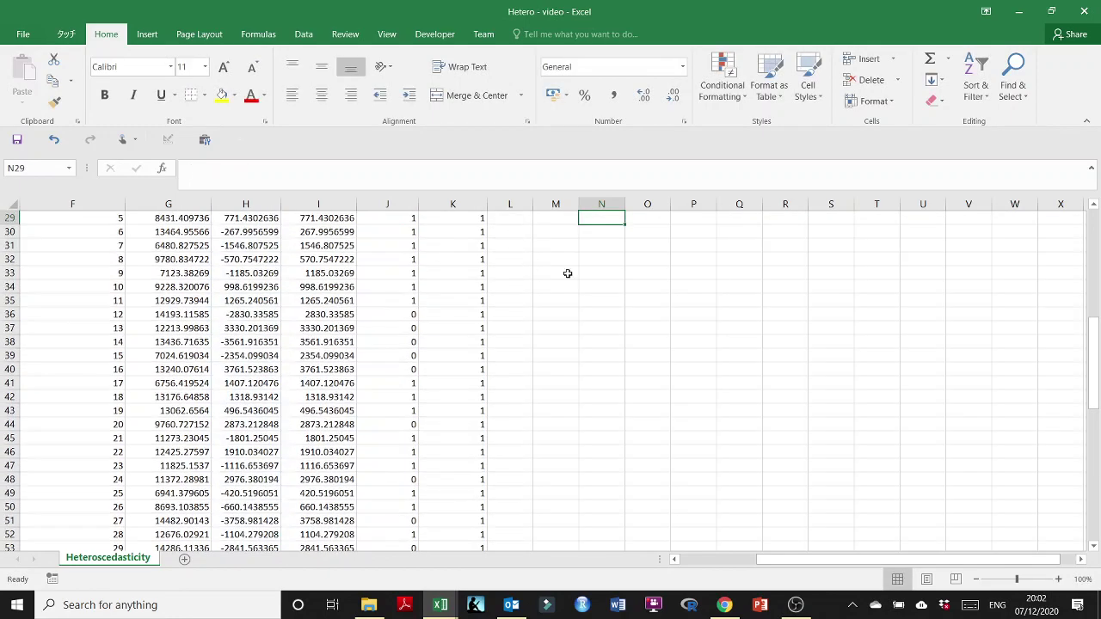
drag(613, 356, 613, 370)
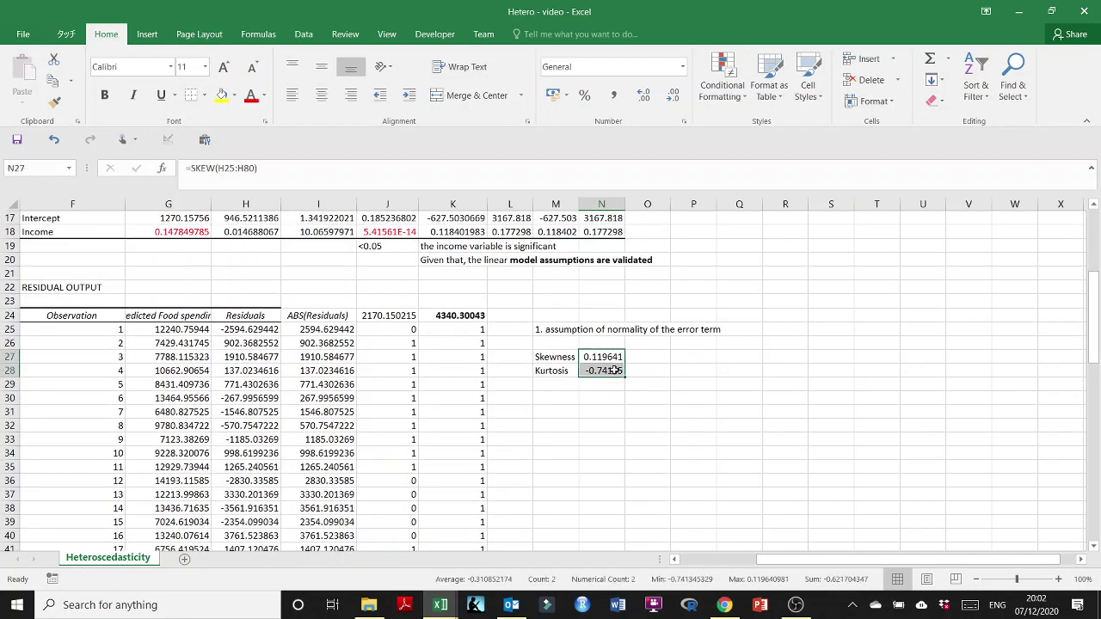
click(674, 372)
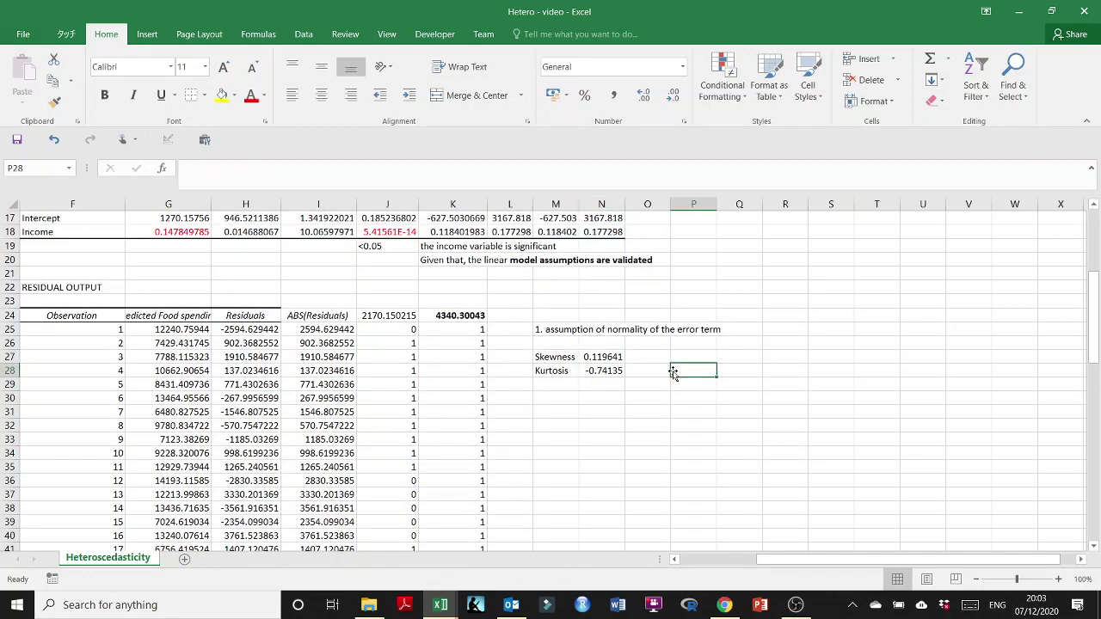
- Open the Regression Notes document in Word from the Module III Forecasting Sales folder and find its 95 percent confidence interval table for skewness and kurtosis
ctrl+scroll(700, 378, down, 4)
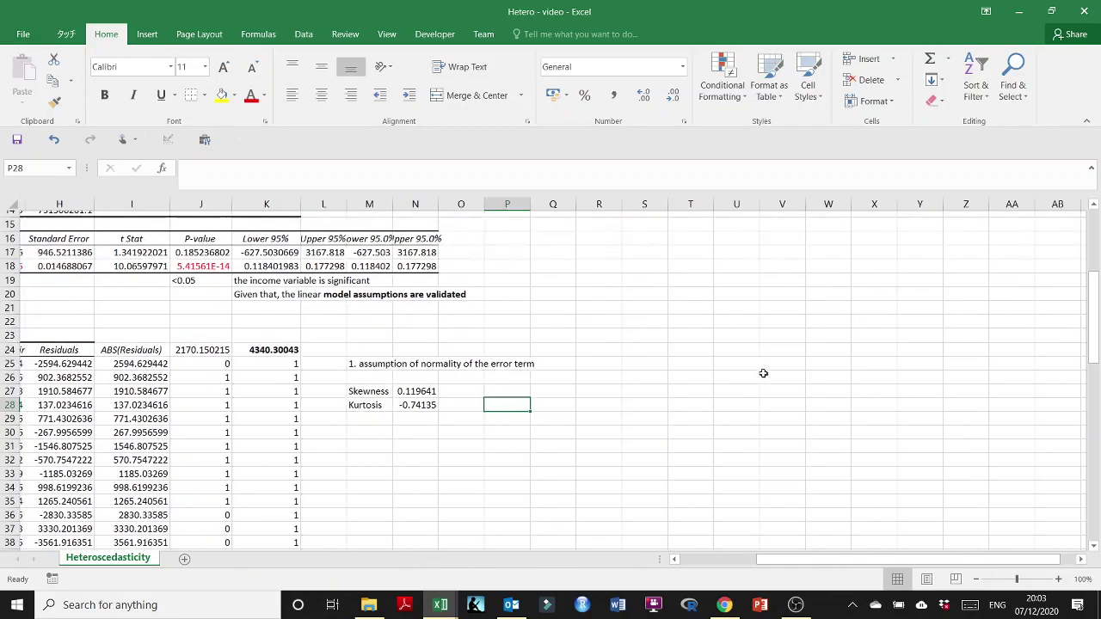
ctrl+scroll(763, 373, up, 1)
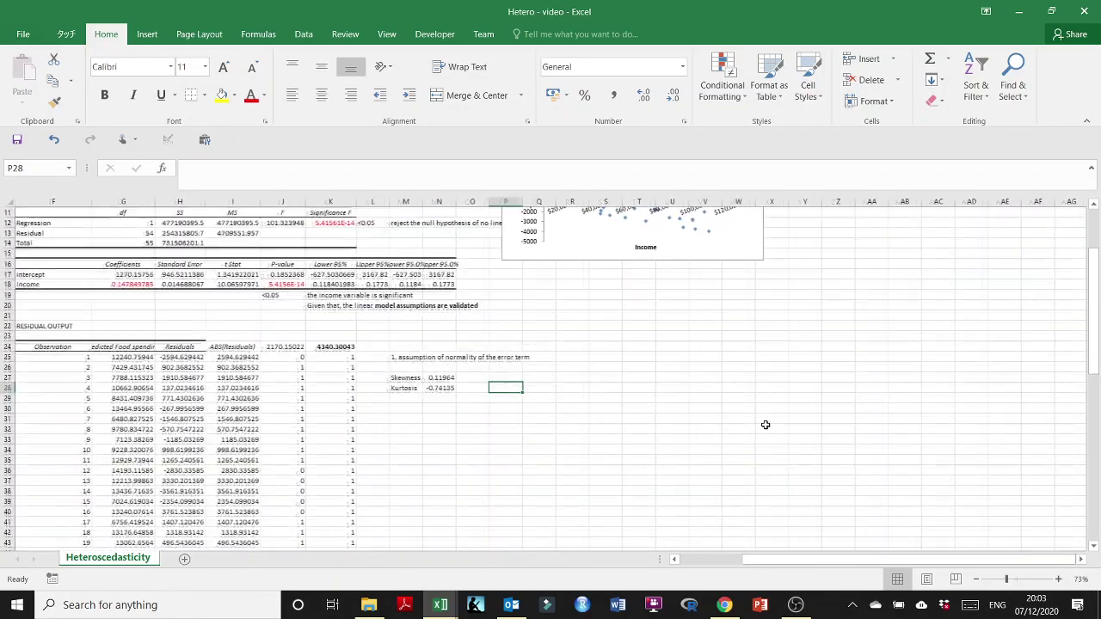
click(371, 607)
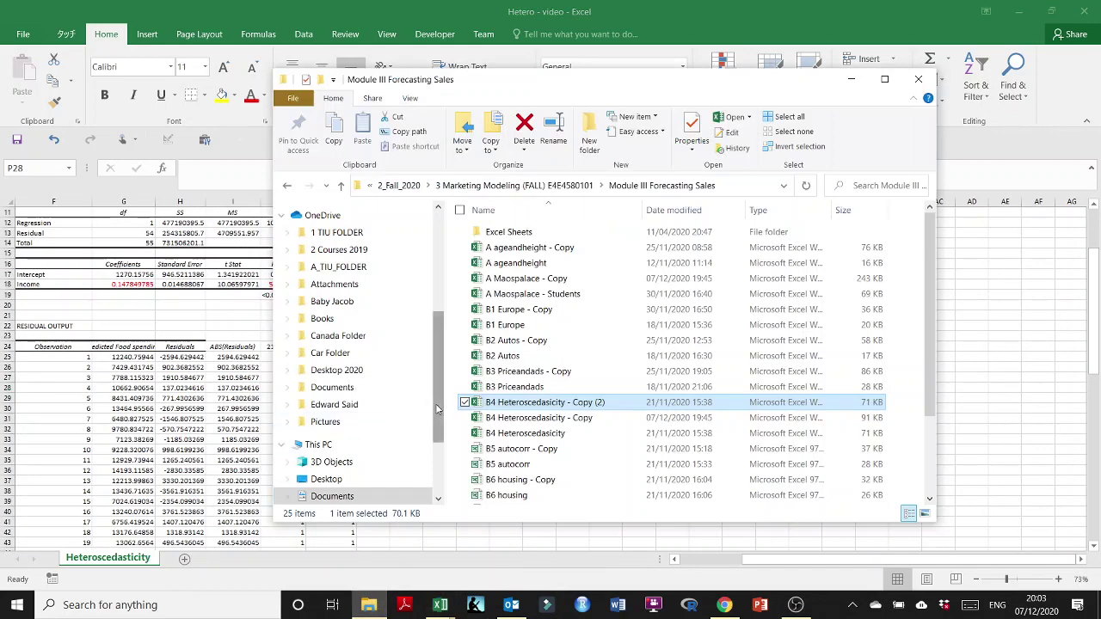
scroll(530, 486, down, 3)
click(533, 499)
double_click(532, 498)
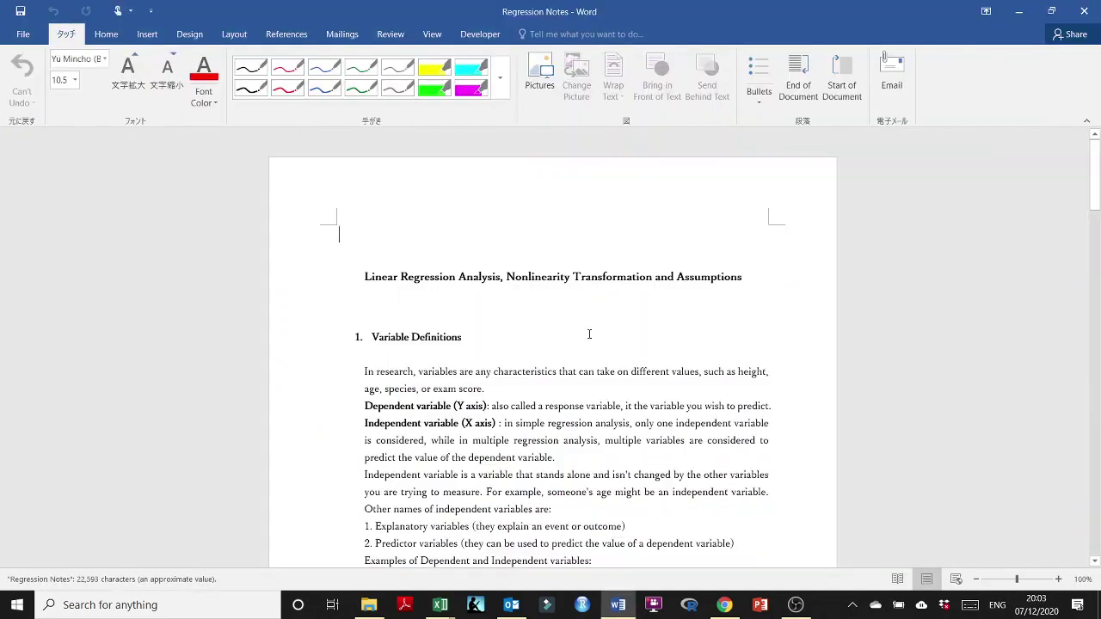
drag(1097, 152, 1097, 438)
ctrl+scroll(756, 320, up, 5)
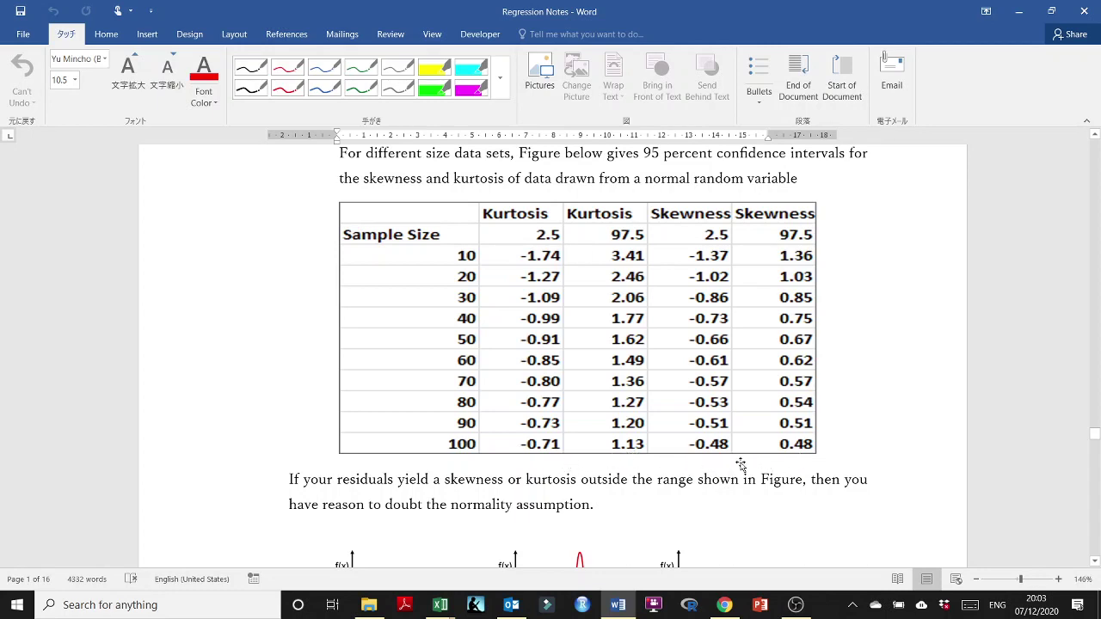
- Copy the confidence interval table picture from the notes, switch back to Excel, and paste it at Q17 below the residual plot
click(1050, 11)
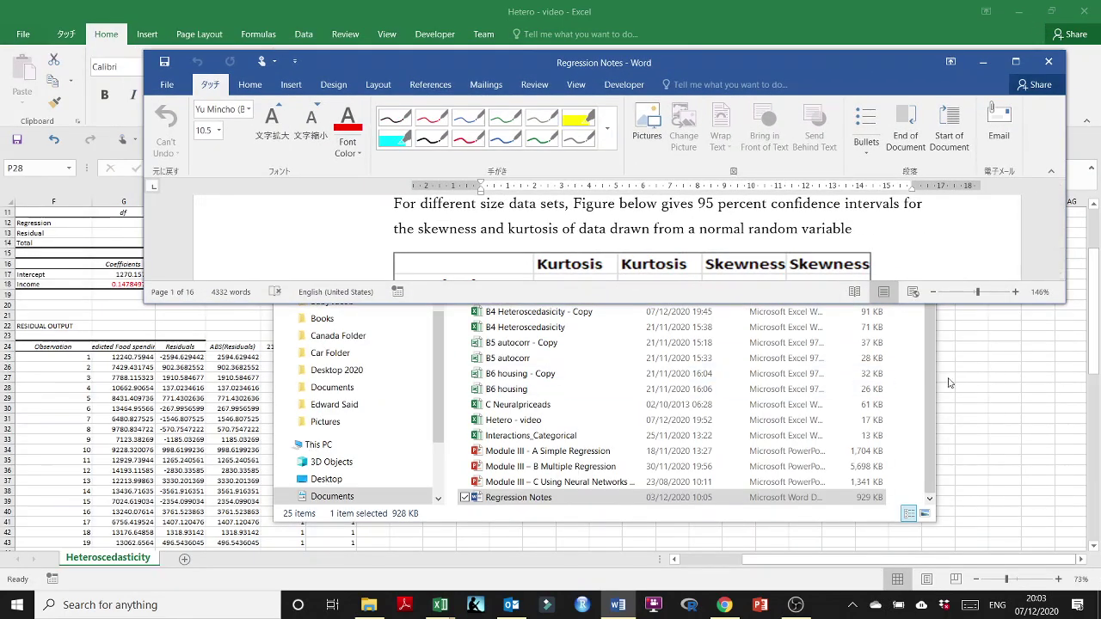
click(948, 381)
click(630, 607)
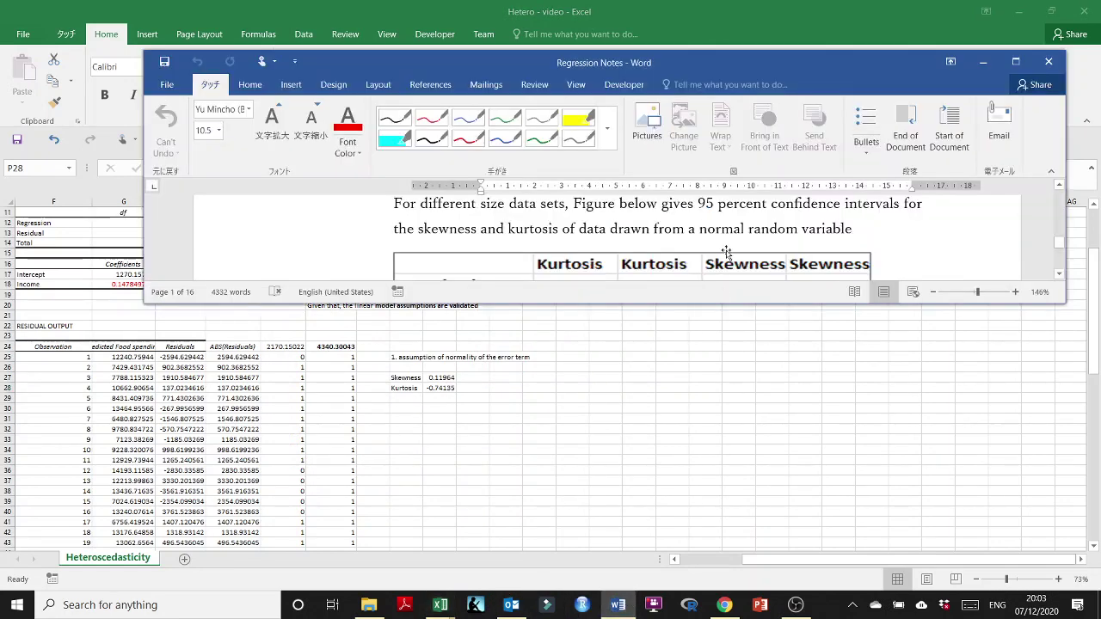
key(alt+Tab)
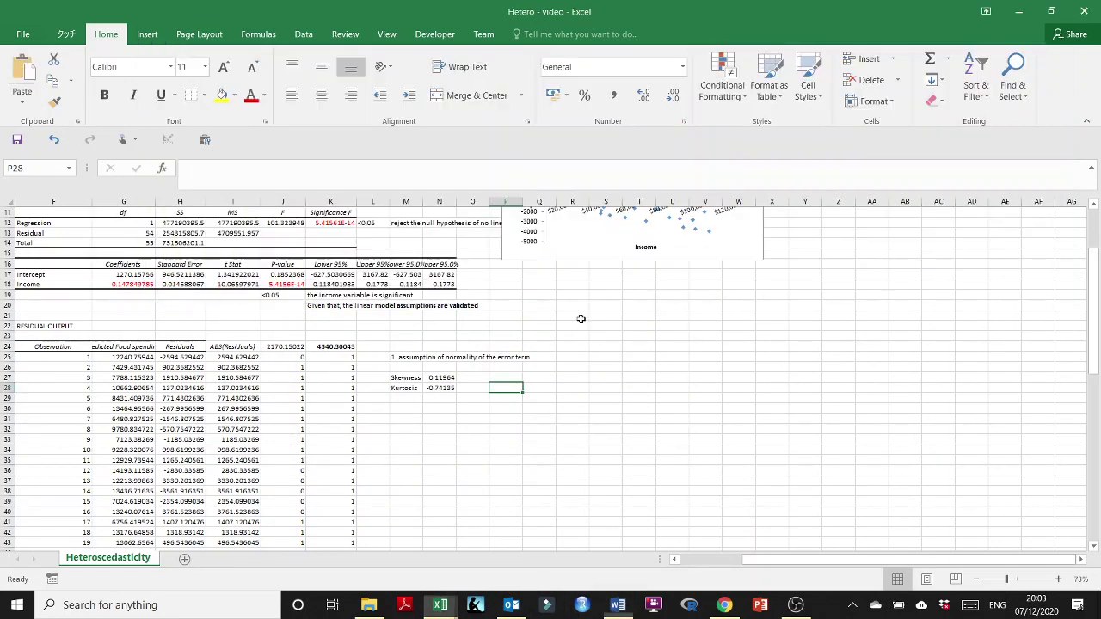
click(602, 295)
click(531, 275)
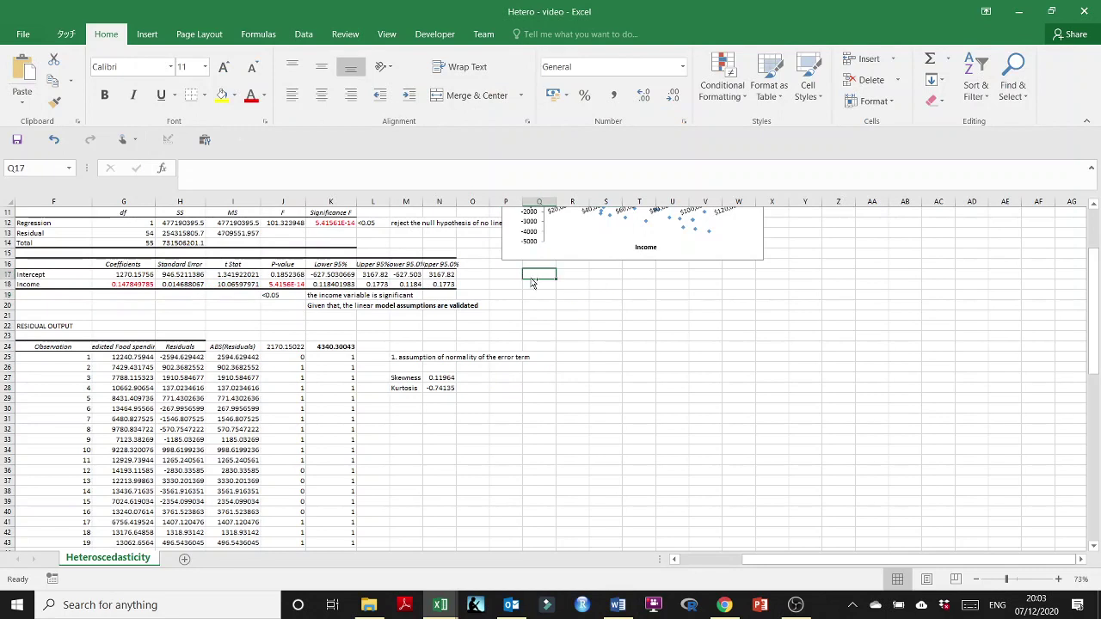
key(ctrl+v)
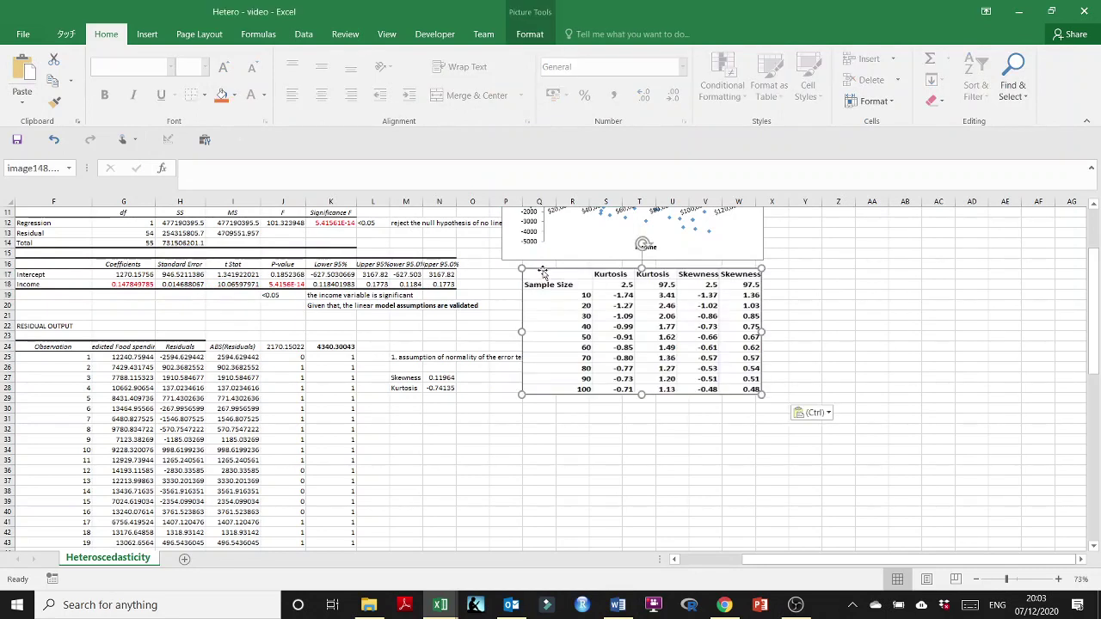
- Shift the residual plot and table picture to the right, clear of the normality heading, and enlarge the picture to about the plot's width
drag(543, 274, 576, 263)
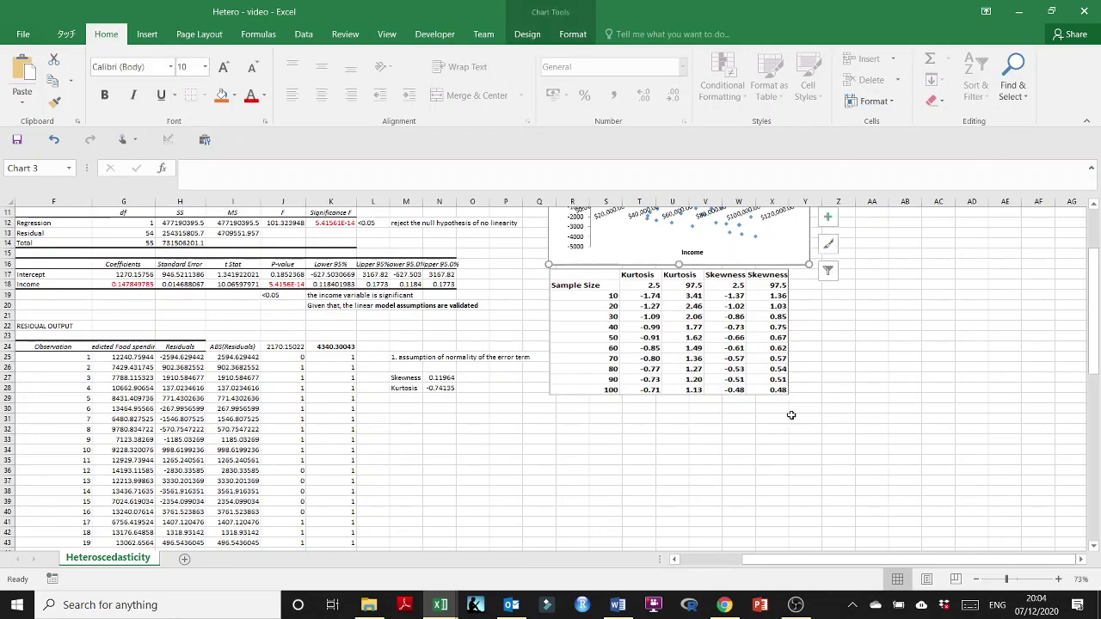
click(783, 391)
drag(788, 394, 808, 406)
scroll(462, 388, up, 3)
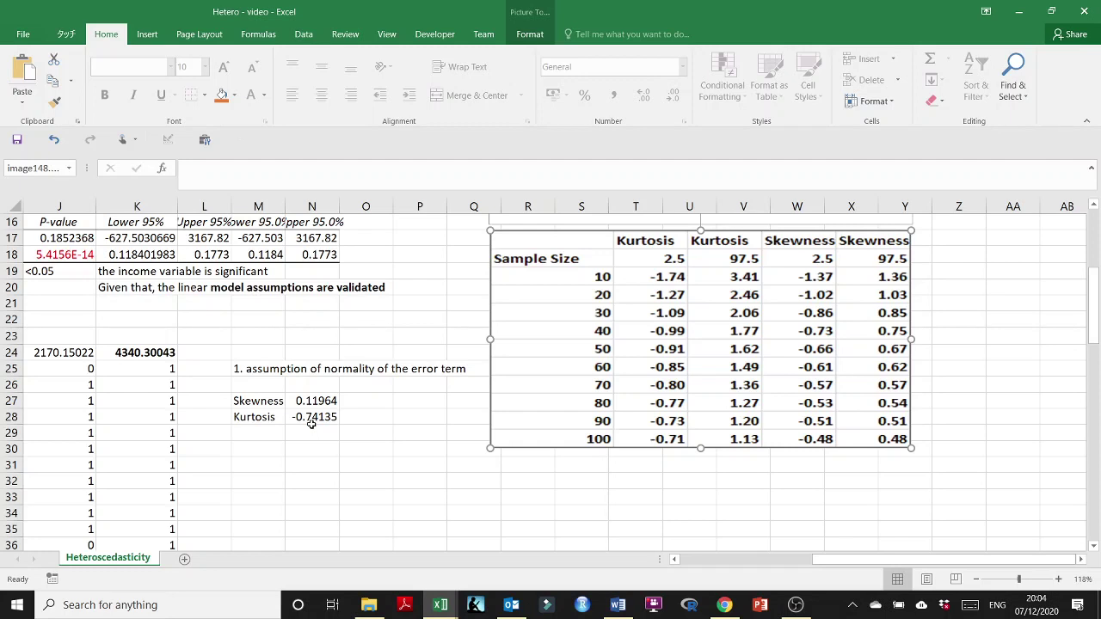
click(271, 451)
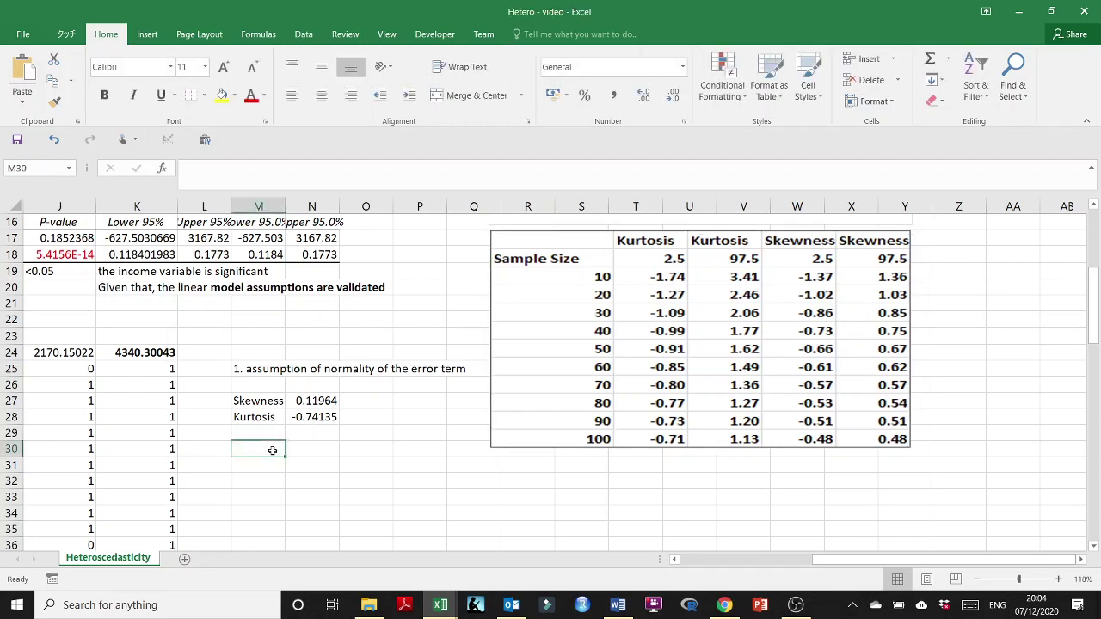
click(252, 372)
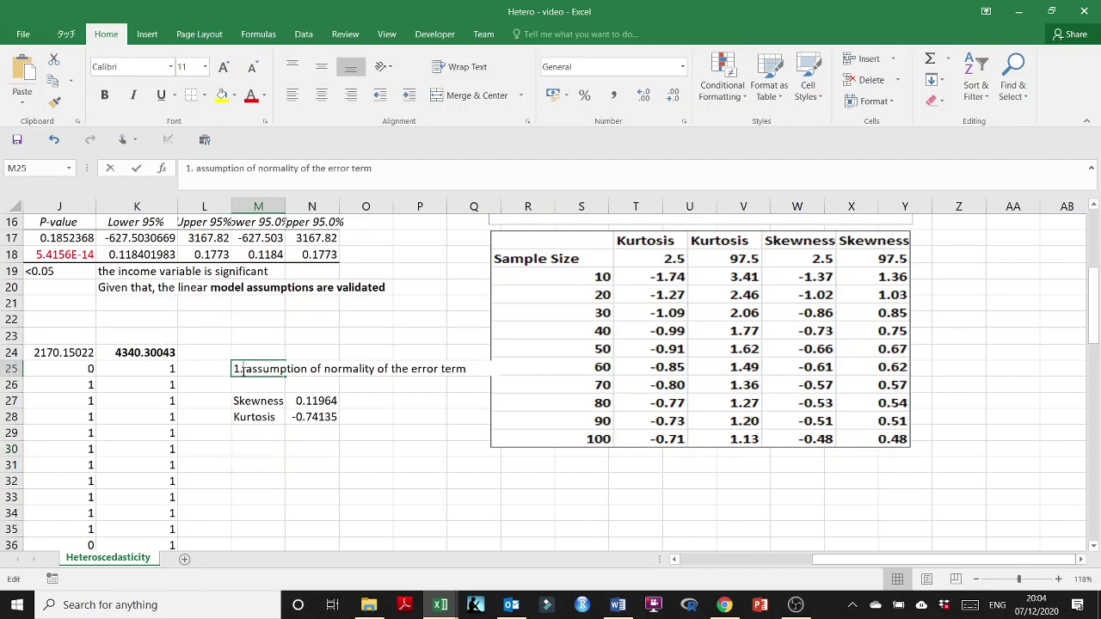
click(251, 442)
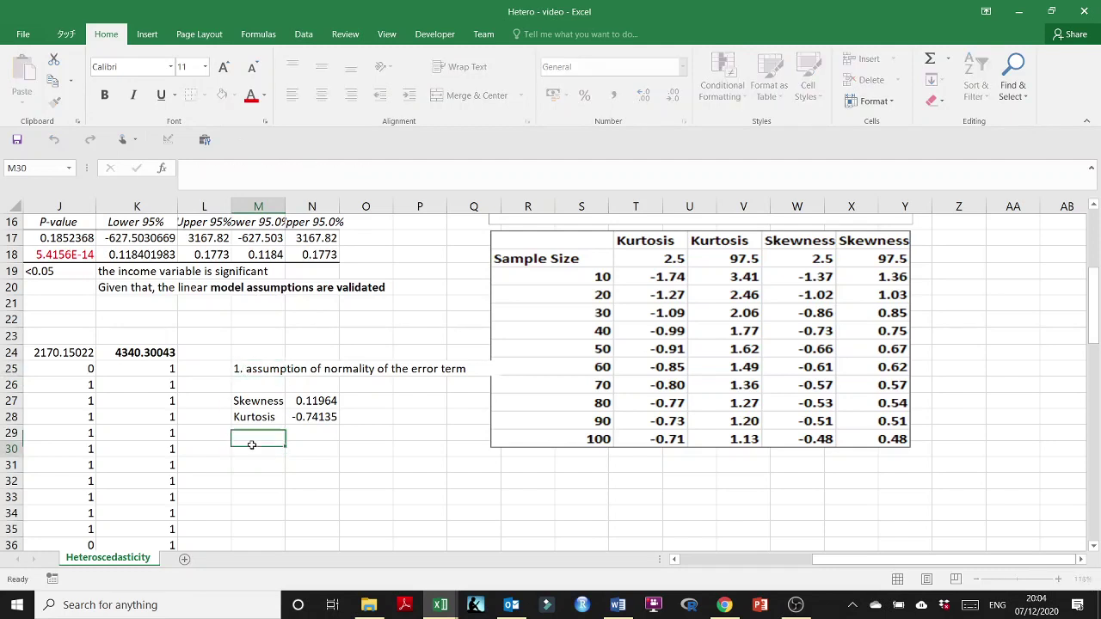
click(379, 416)
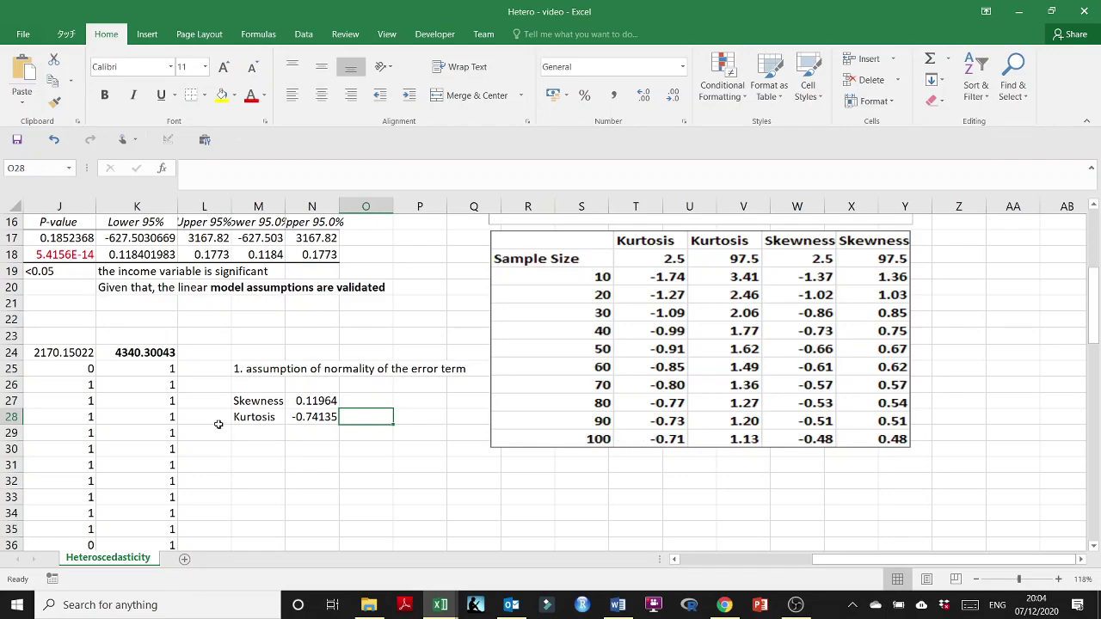
- Check the sample size in the last row of the residual output, and compare the skewness and kurtosis with the intervals in the table picture
scroll(219, 424, left, 5)
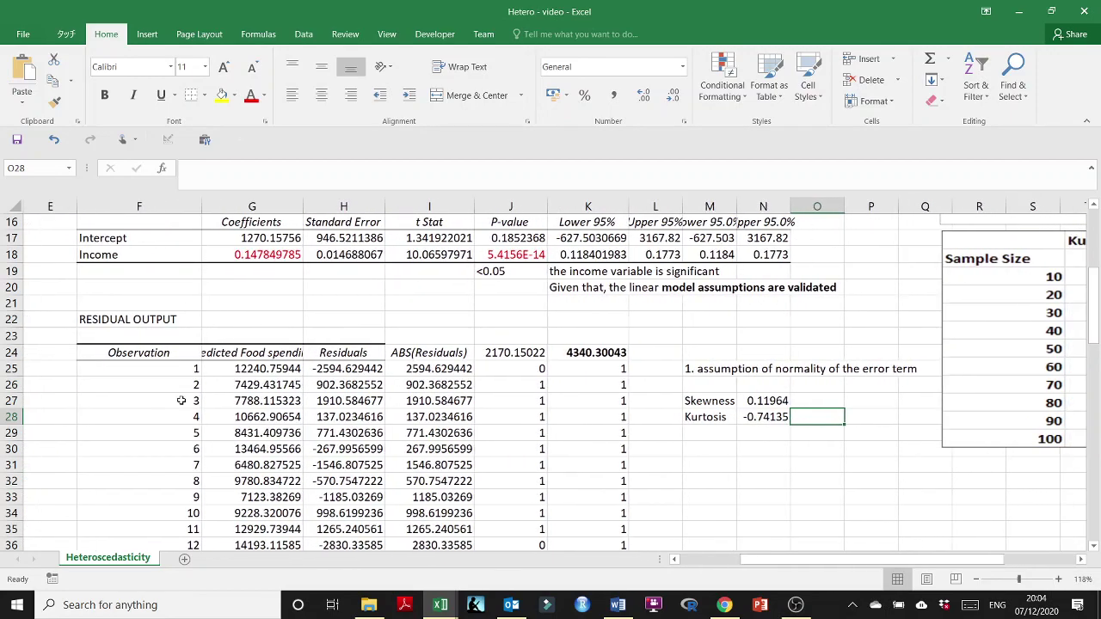
drag(1099, 266, 1098, 477)
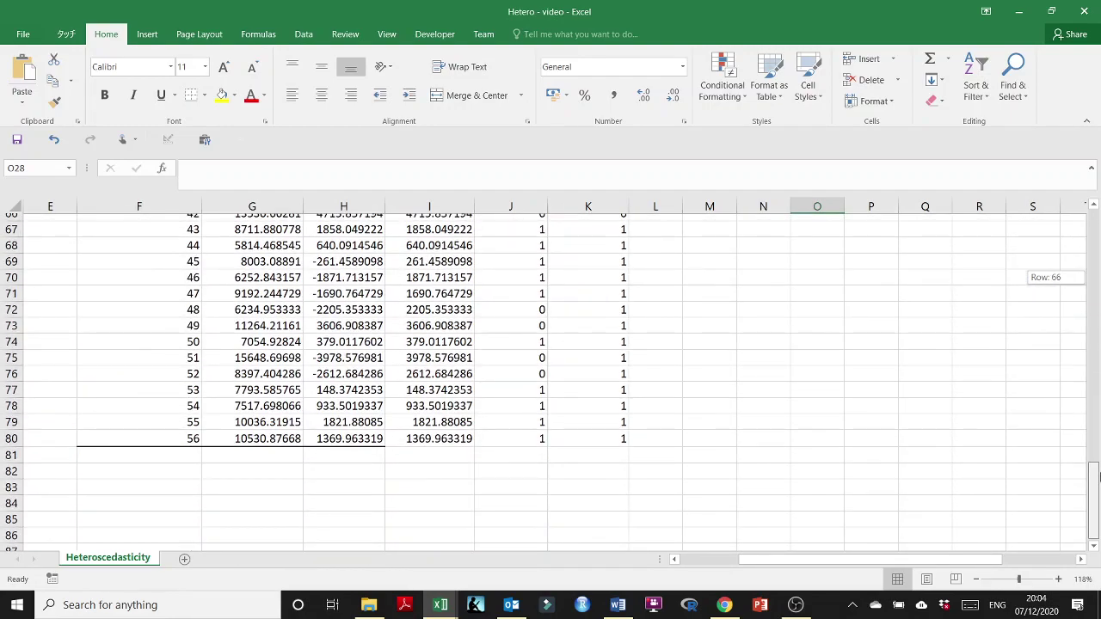
drag(1098, 477, 1098, 478)
click(197, 434)
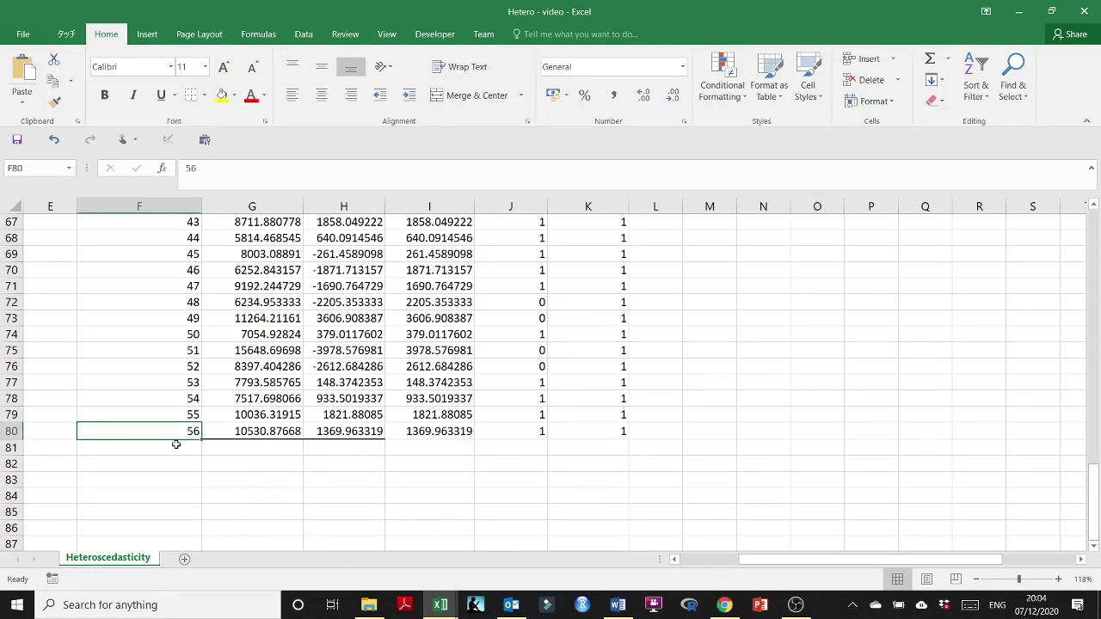
drag(1098, 479, 1098, 298)
drag(946, 559, 1025, 562)
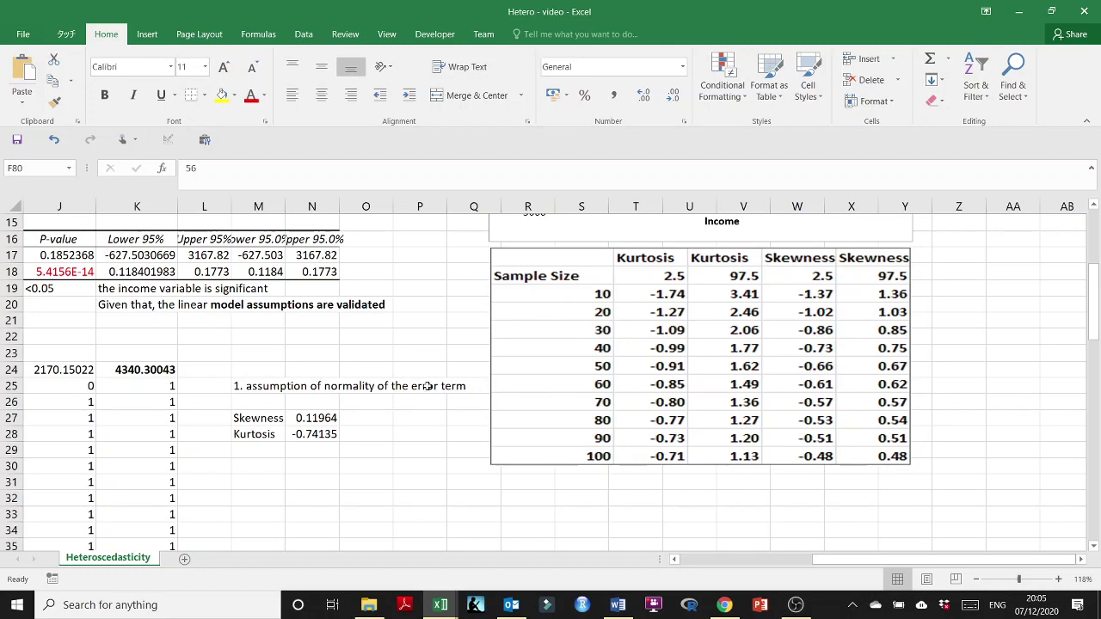
drag(263, 418, 315, 419)
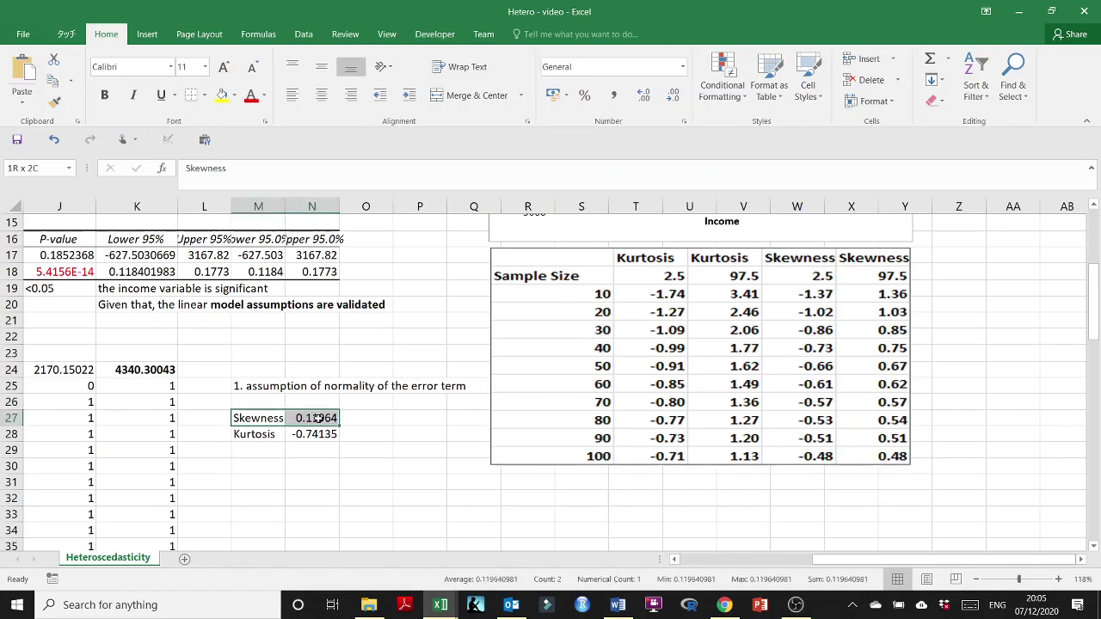
click(270, 436)
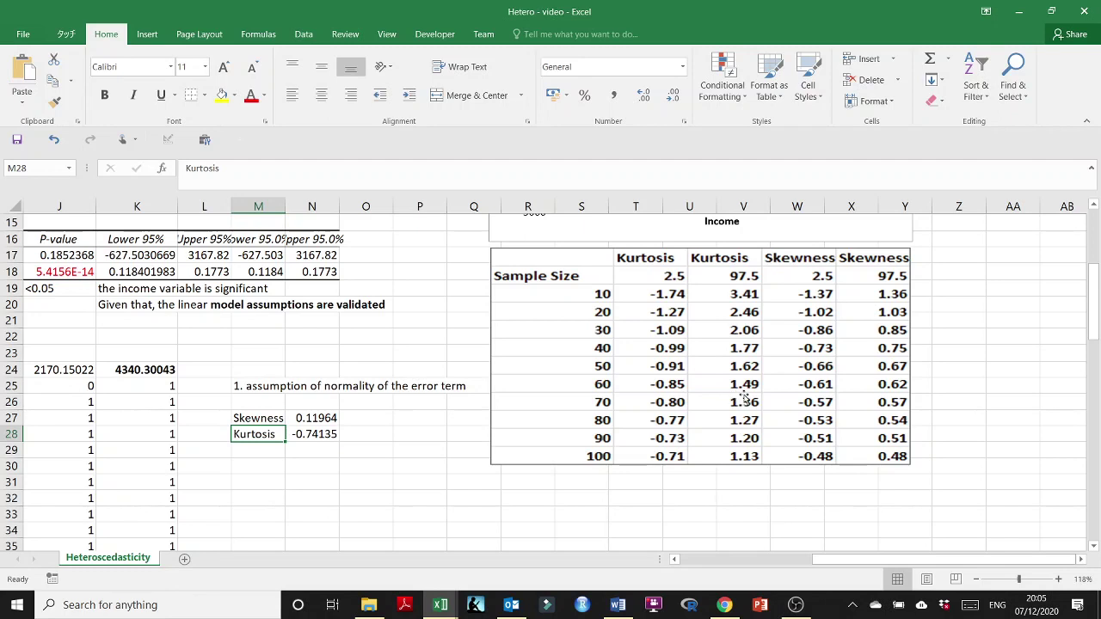
- Draw a right arrow about 1.04 by 1.31 cm labelled 56 on the table picture, pointing between sample sizes 50 and 60
click(272, 466)
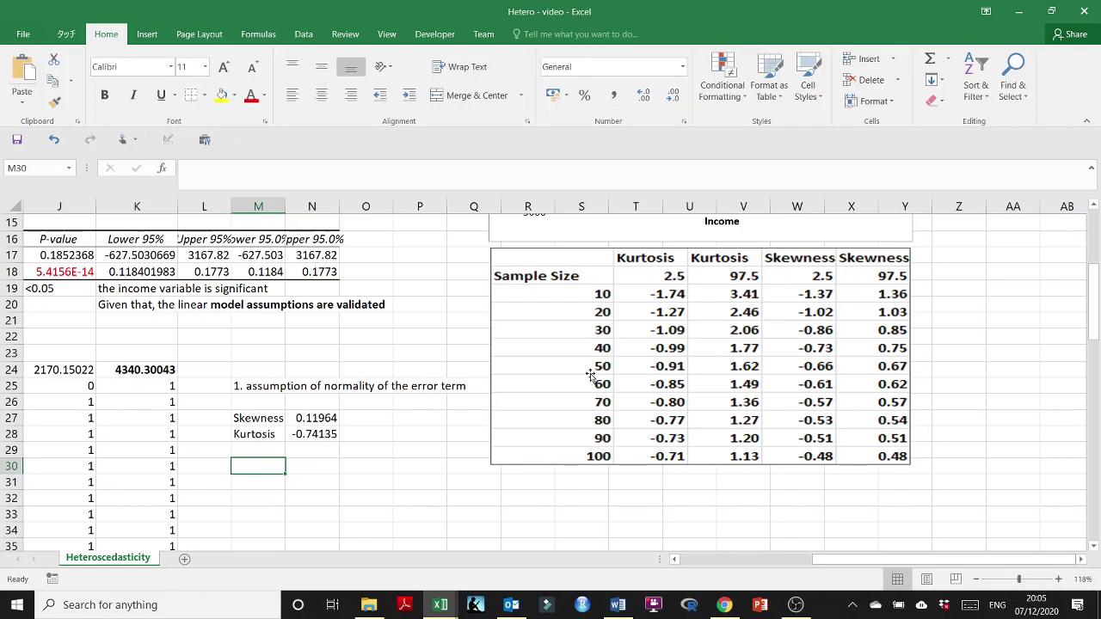
click(147, 34)
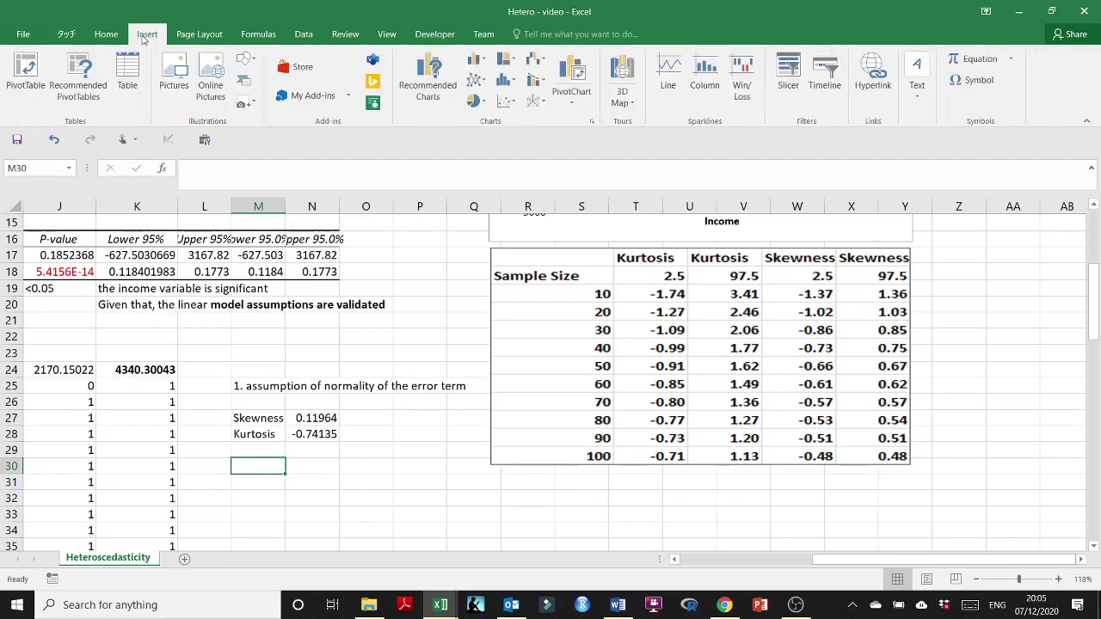
click(244, 58)
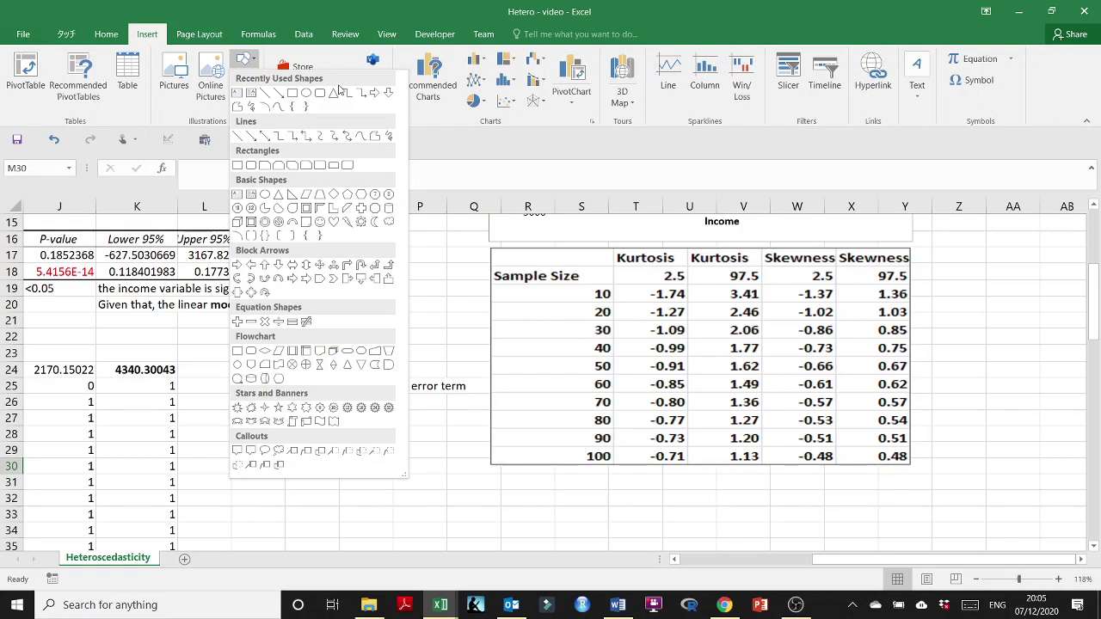
click(376, 93)
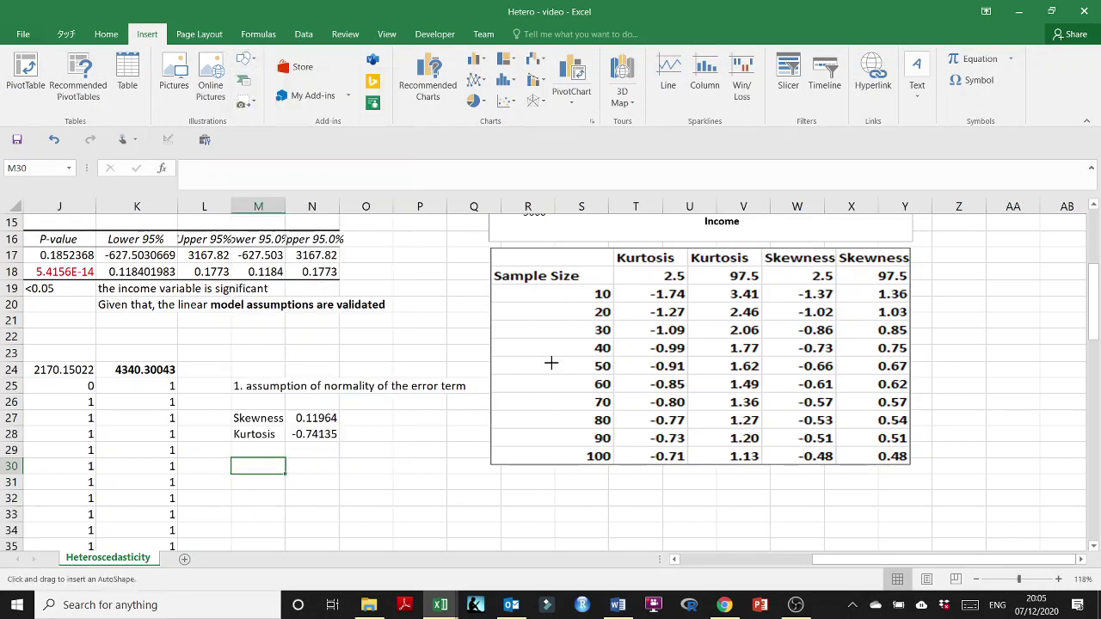
mouse_move(550, 363)
mouse_down()
mouse_move(599, 395)
mouse_move(585, 397)
mouse_up()
right_click(577, 389)
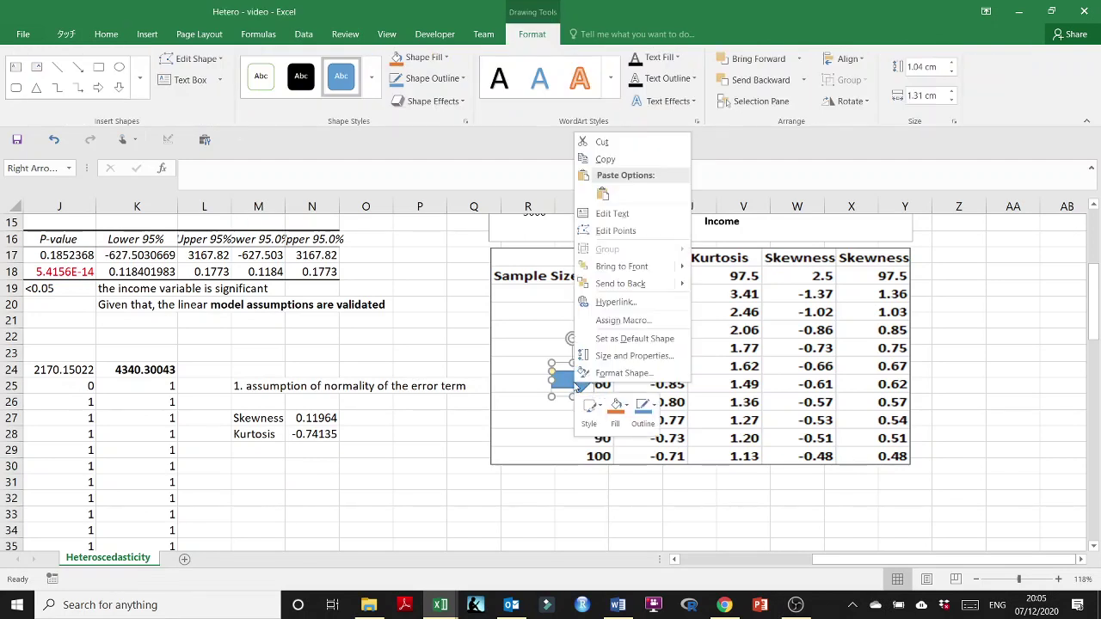
click(612, 215)
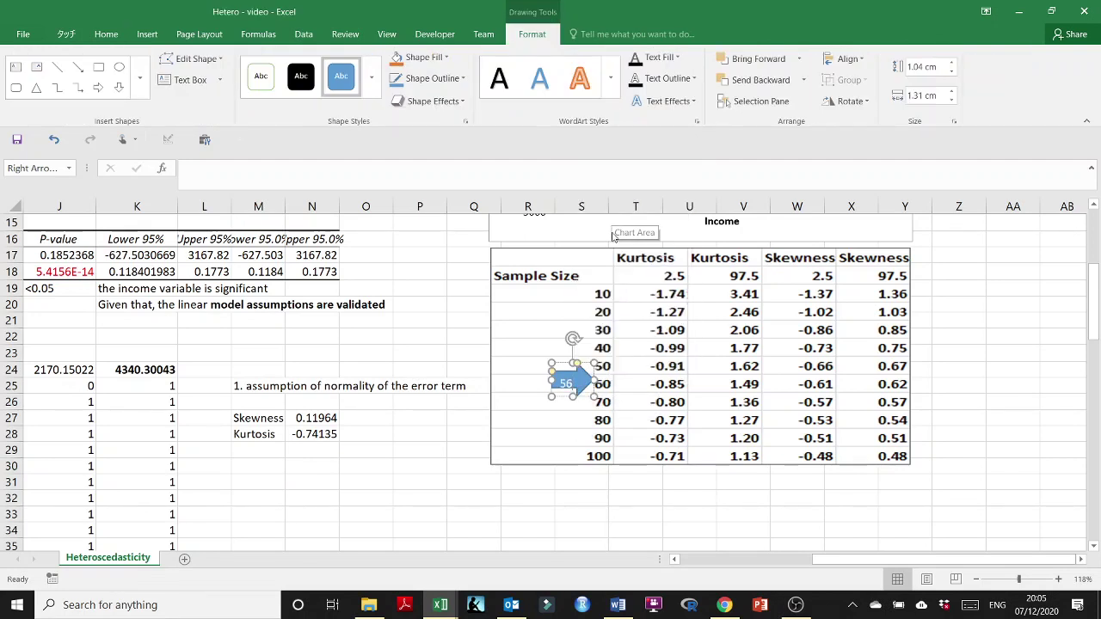
click(569, 499)
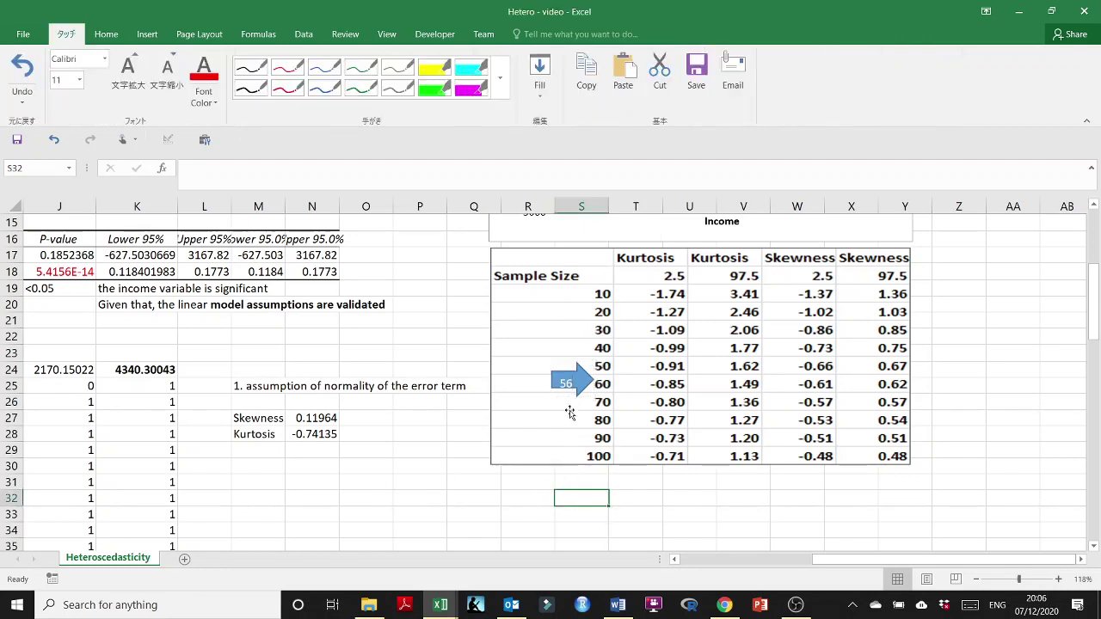
drag(581, 384, 585, 381)
click(582, 513)
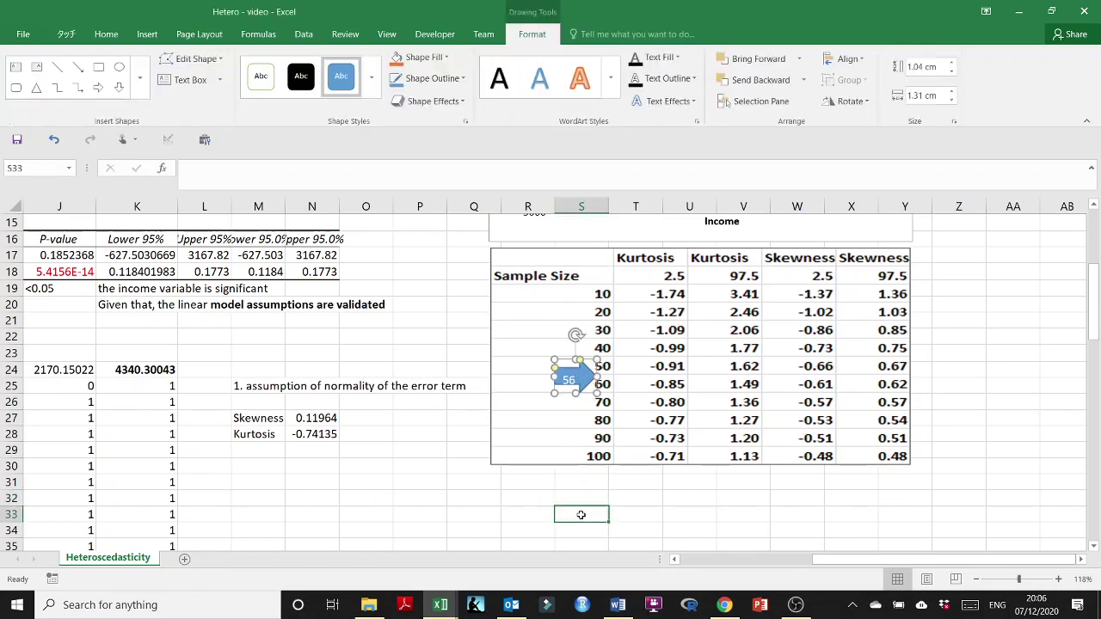
- Enter the conclusion "we have no reason to doubt the normal random" in M30 and "distribution of the residuals." in M31
click(265, 466)
text(we hav)
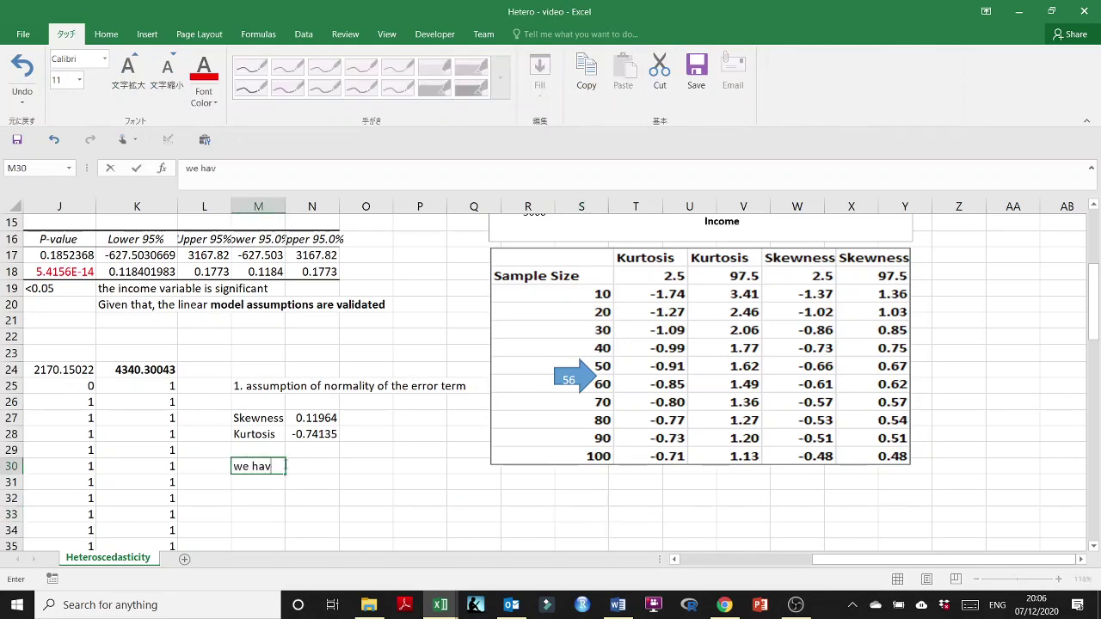
text(e no reason to dou)
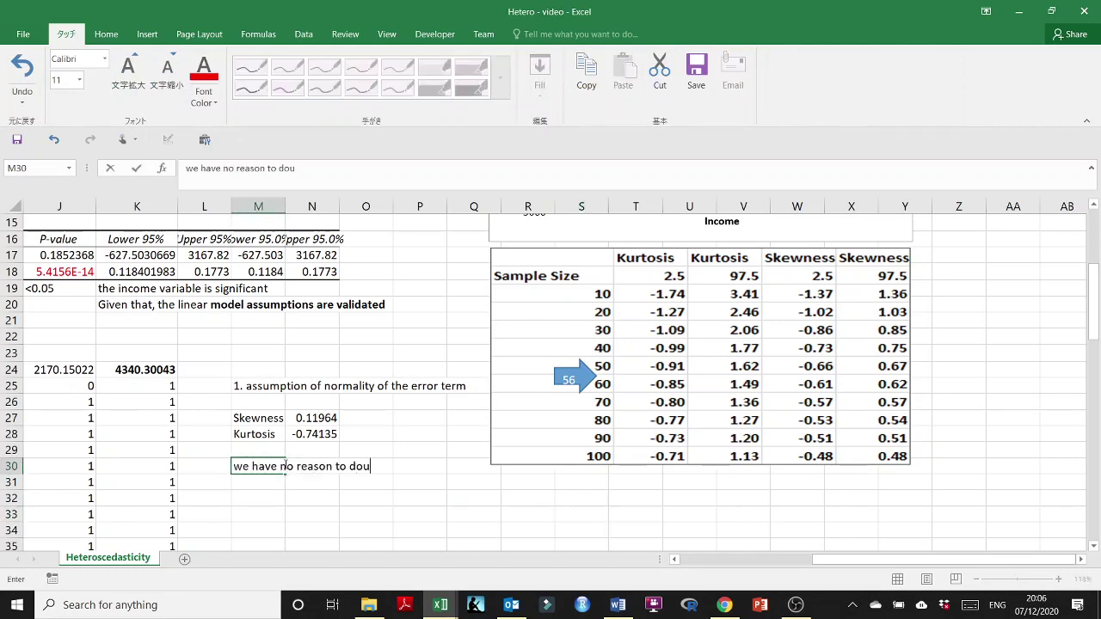
text(bt the nor)
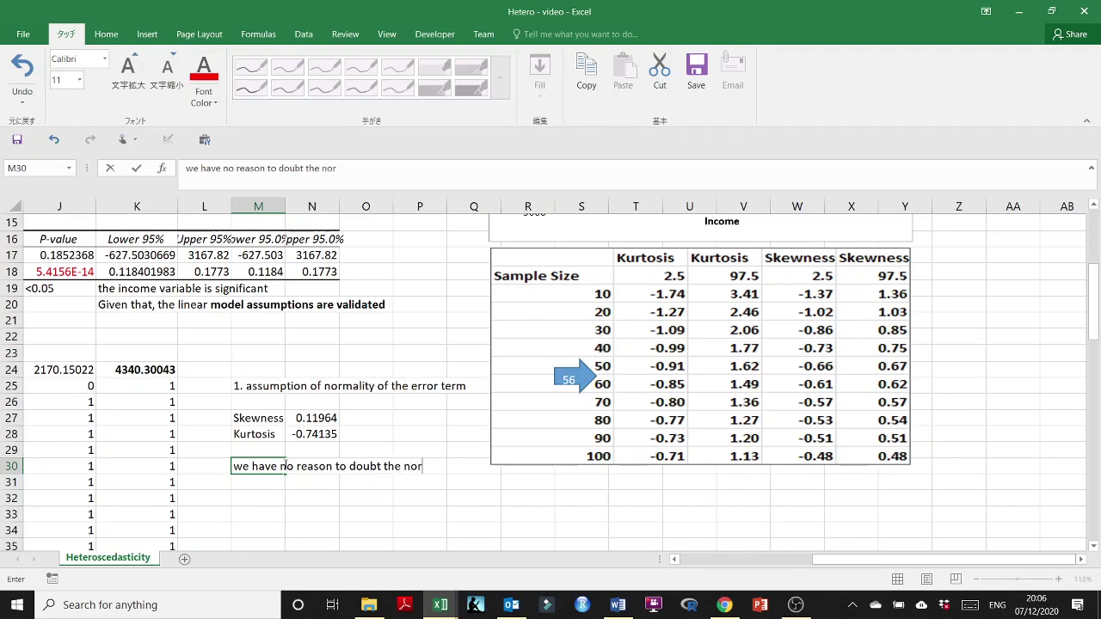
text(mal random)
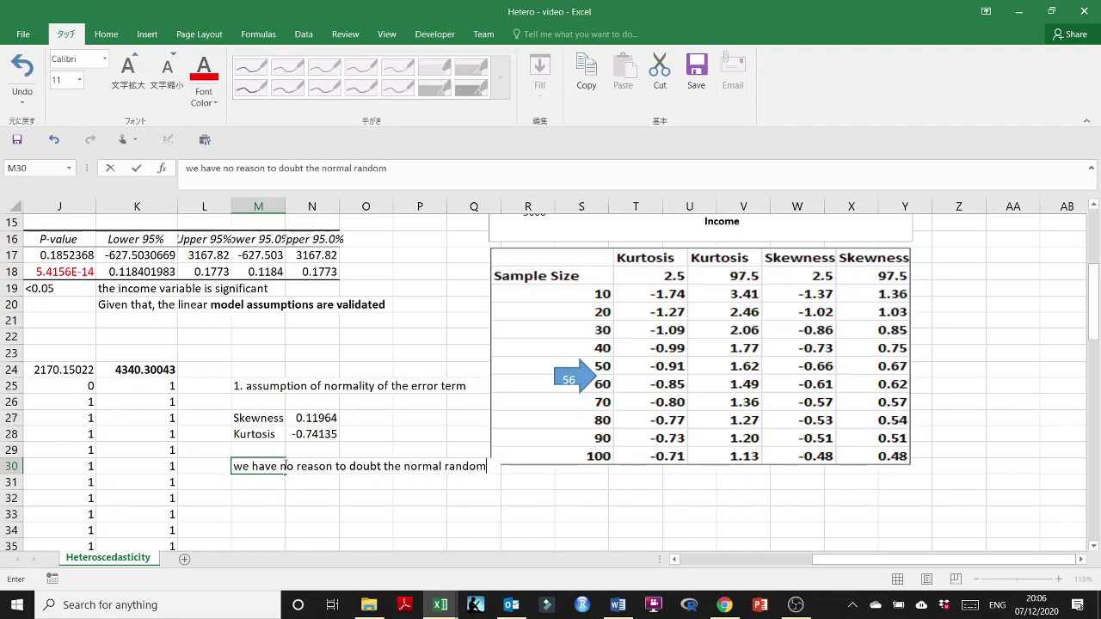
key(Return)
text(distrib)
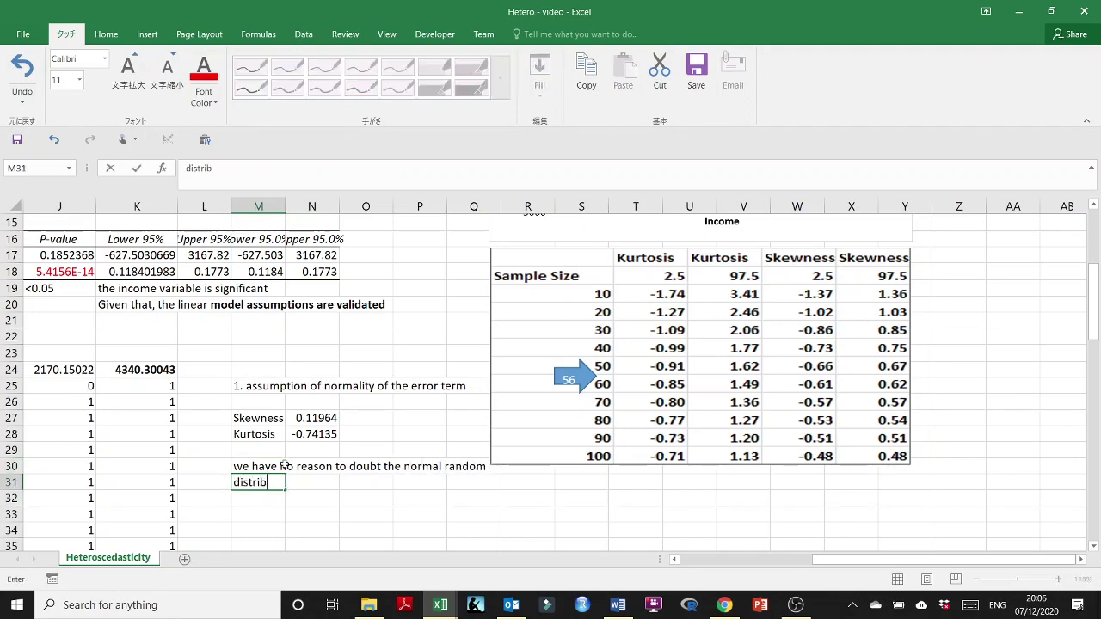
text(utiojnof the residual)
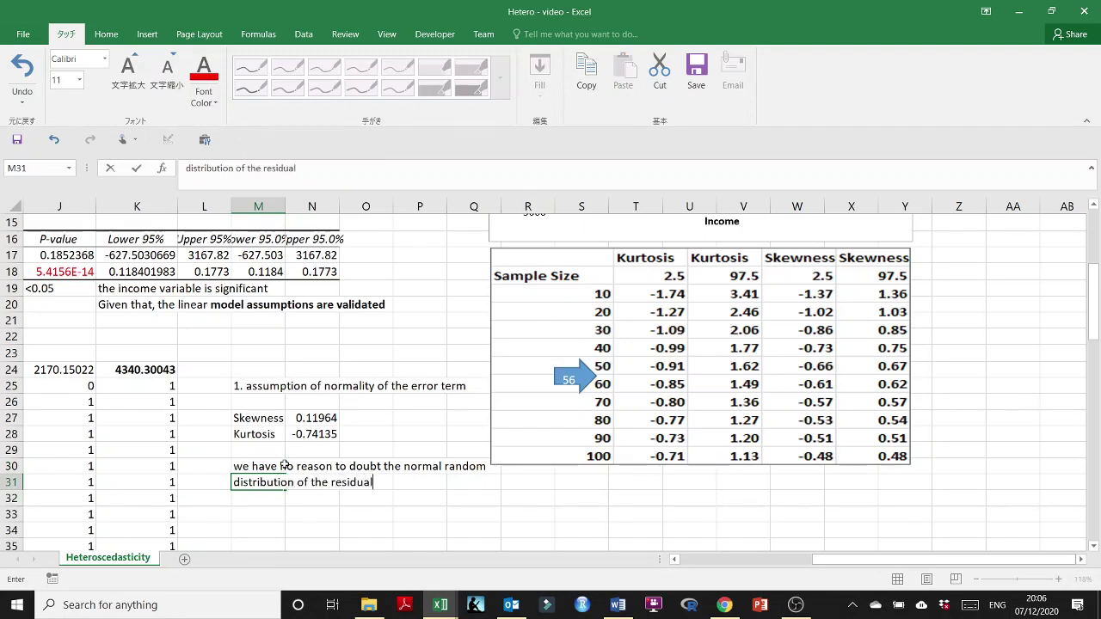
key(Return)
key(Return)
key(Return)
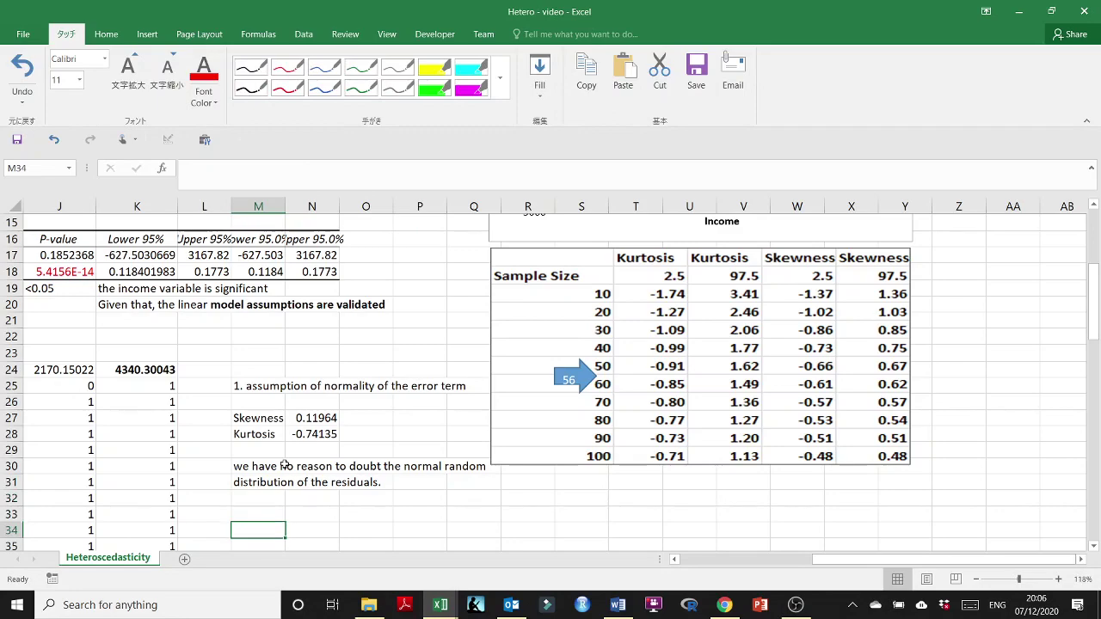
- Enter the heading "2. Heteroscedasticity Test" in M34, below the normality conclusion
drag(876, 559, 695, 579)
scroll(434, 332, up, 5)
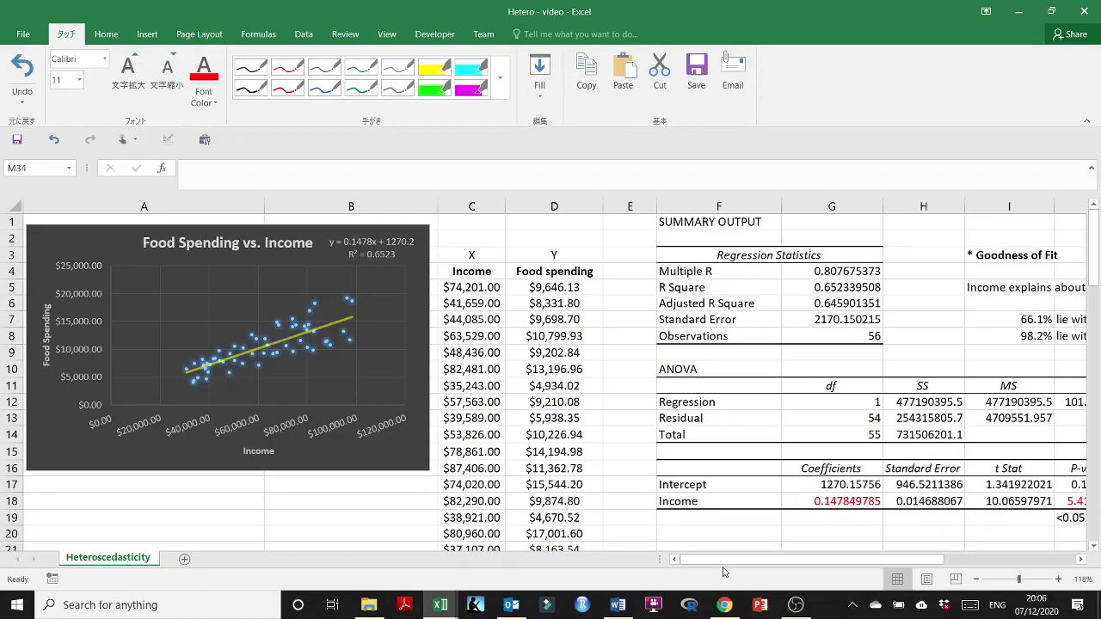
drag(722, 568, 812, 568)
scroll(613, 490, down, 2)
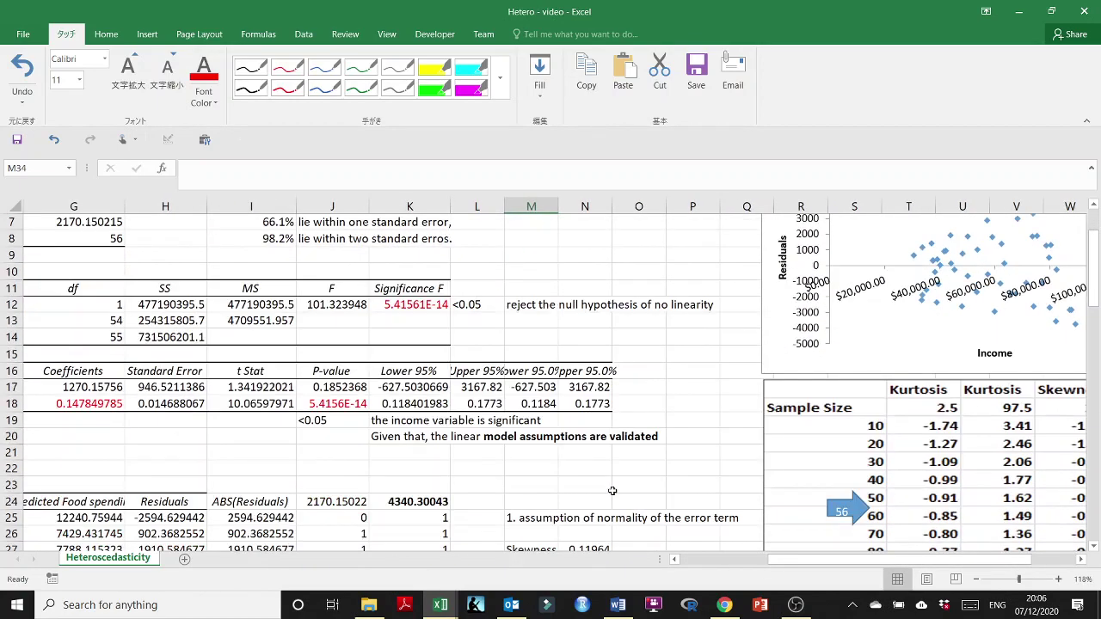
scroll(613, 490, down, 4)
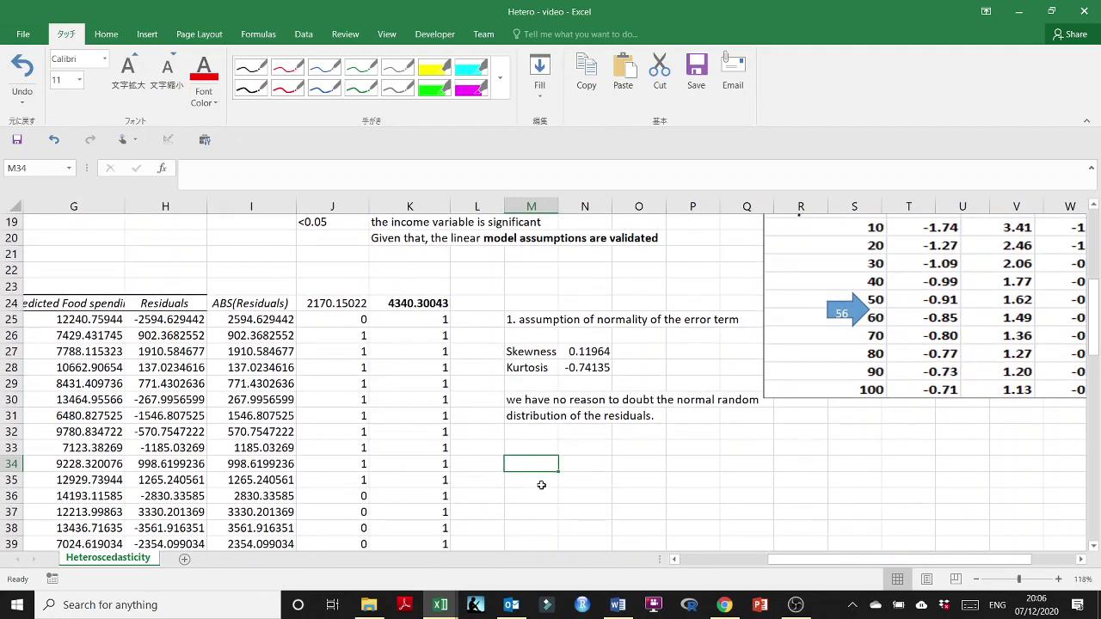
text(2.)
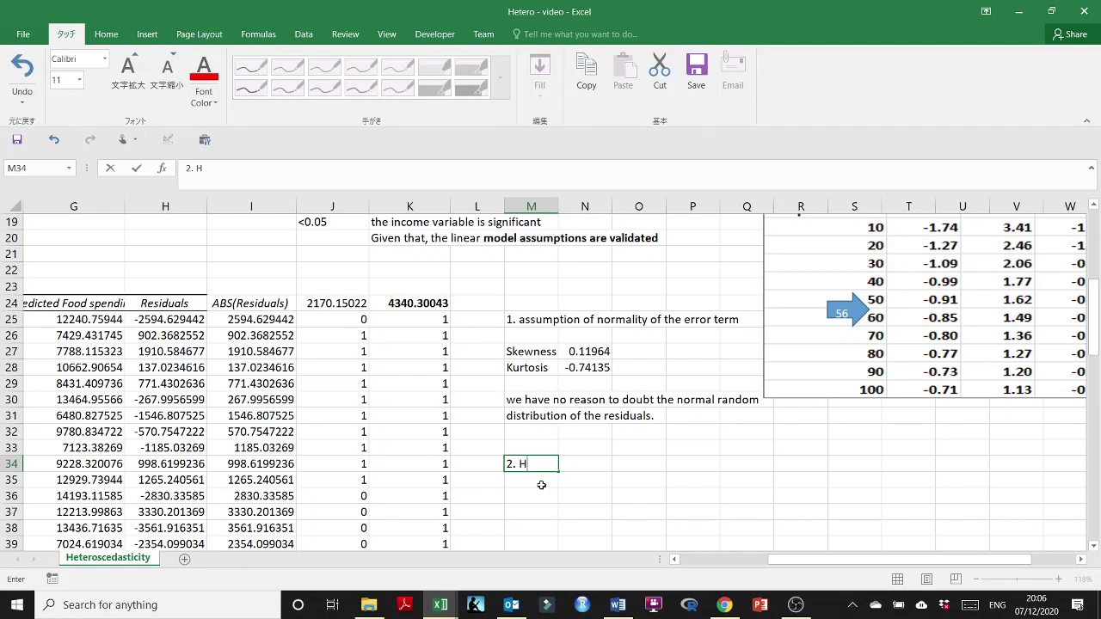
text( Heteroscedasticity)
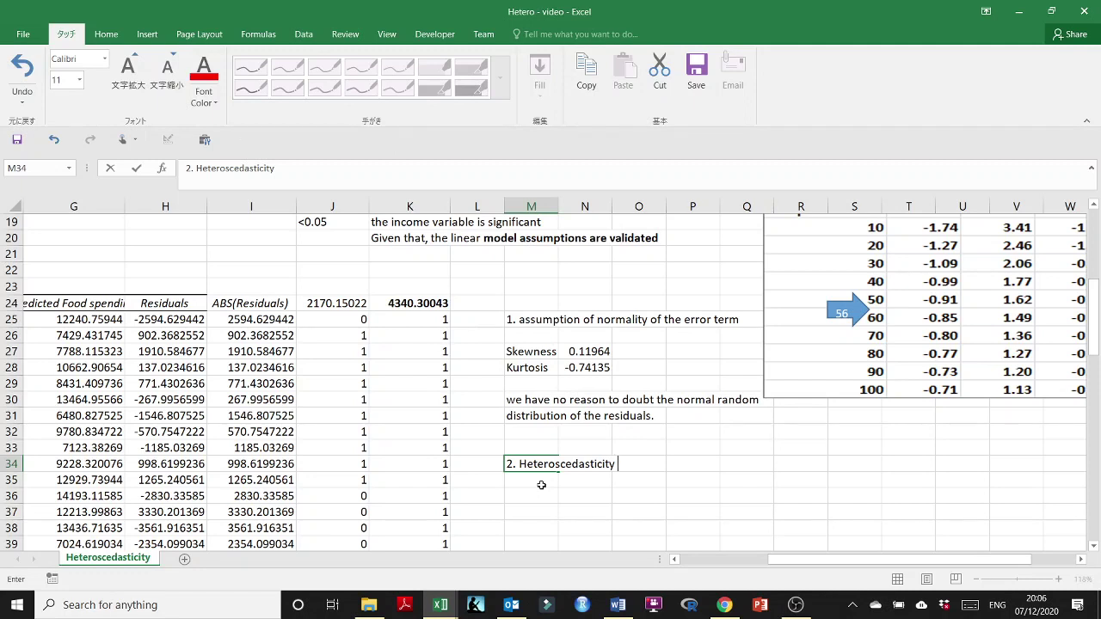
text( Test)
click(541, 492)
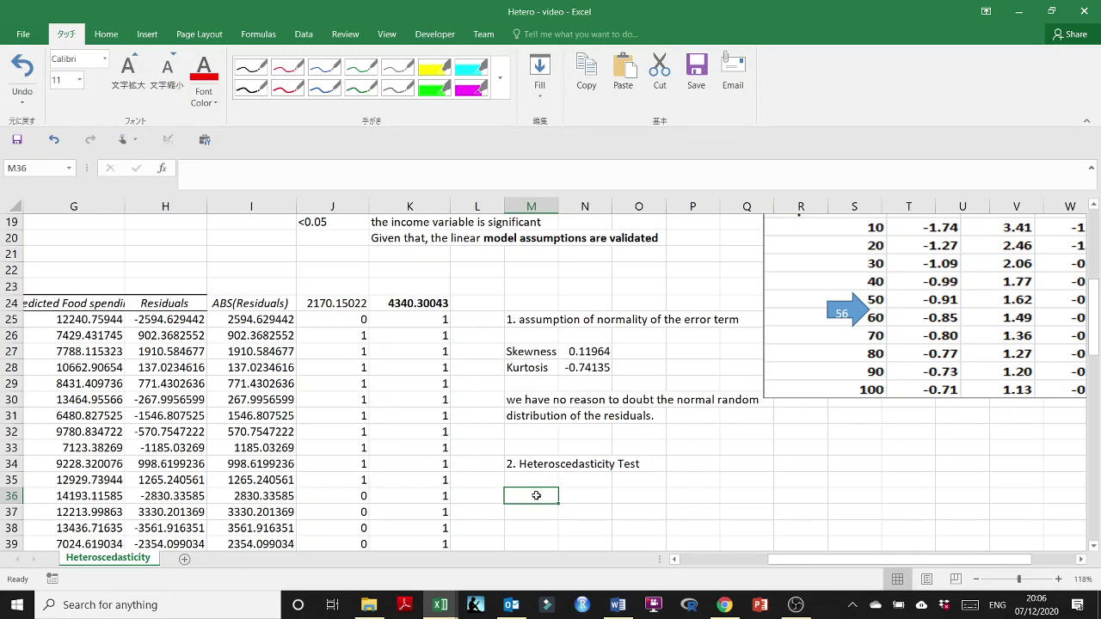
- Insert a scatter chart of the absolute residuals in I25:I80
click(233, 323)
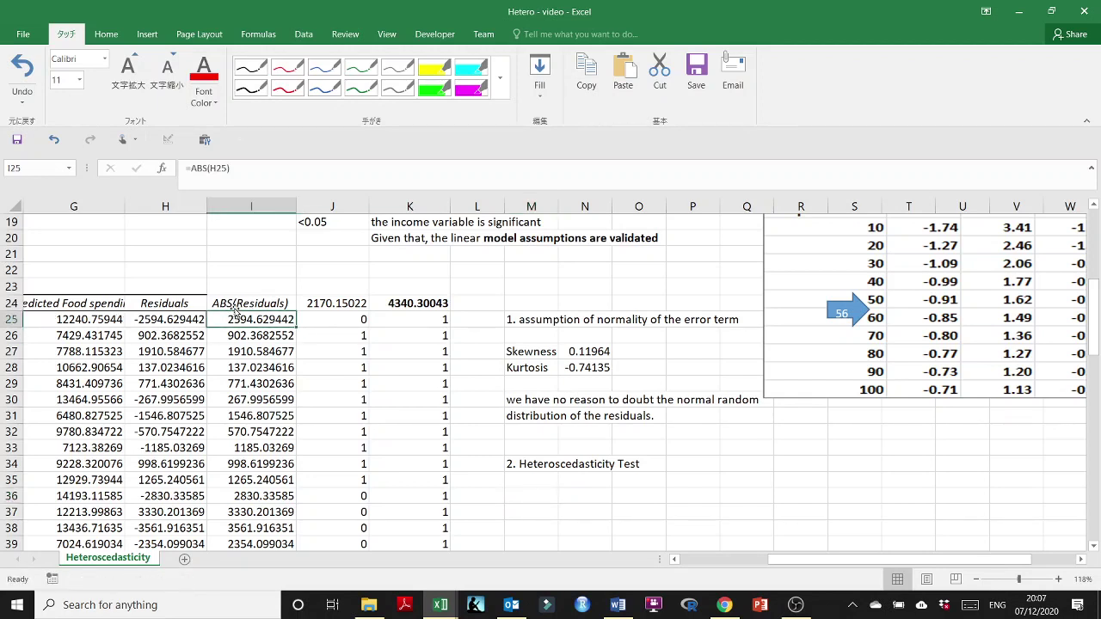
click(234, 305)
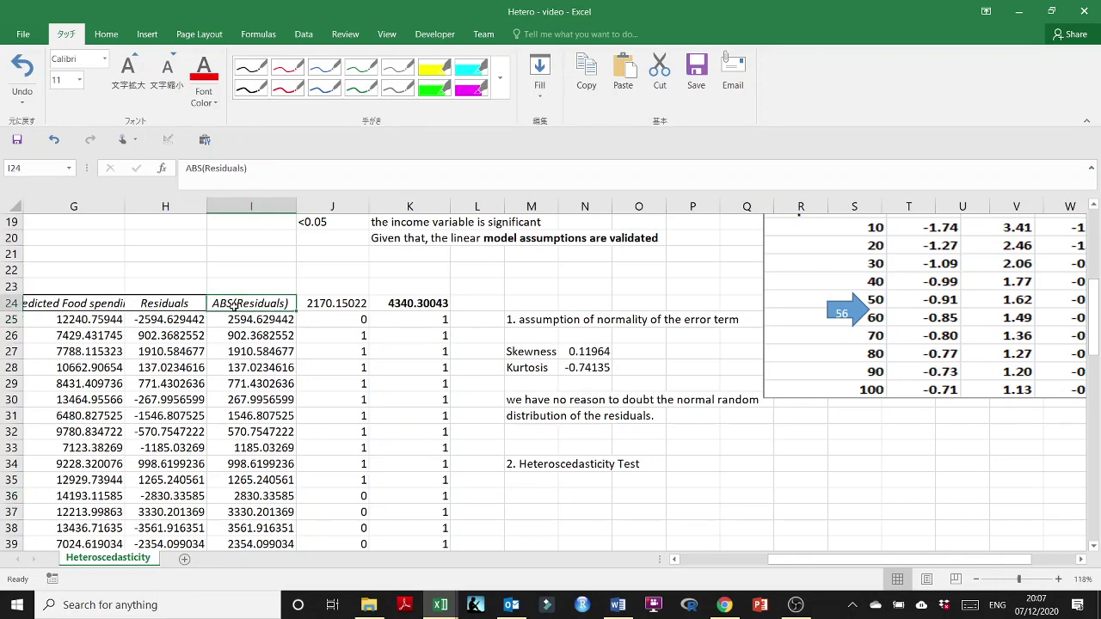
click(235, 316)
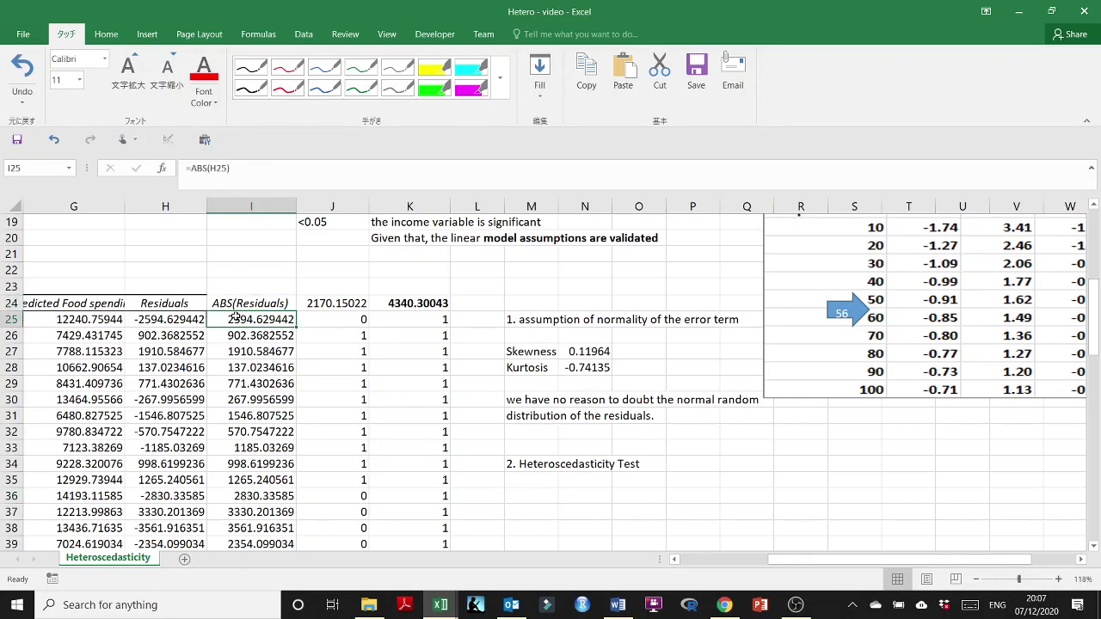
key(ctrl+shift+Down)
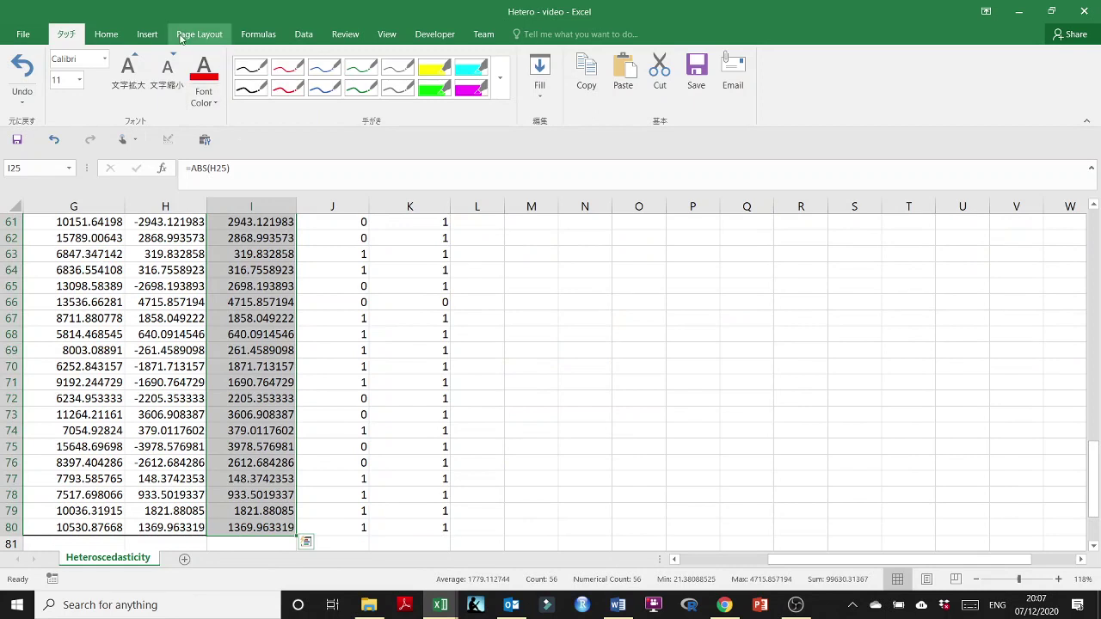
click(301, 41)
click(147, 35)
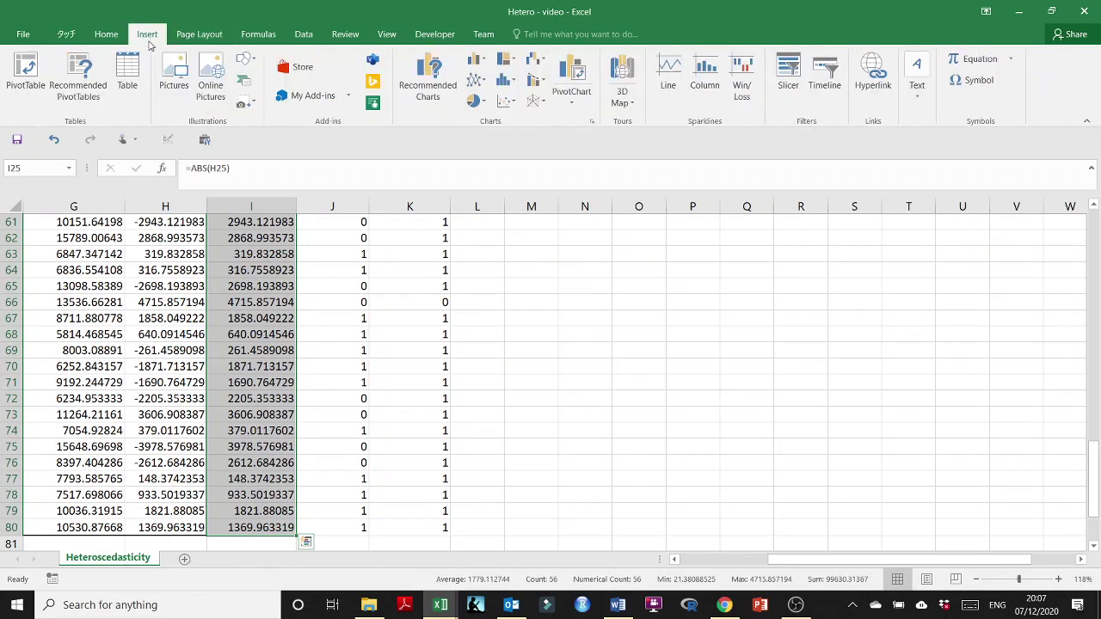
click(507, 101)
click(509, 148)
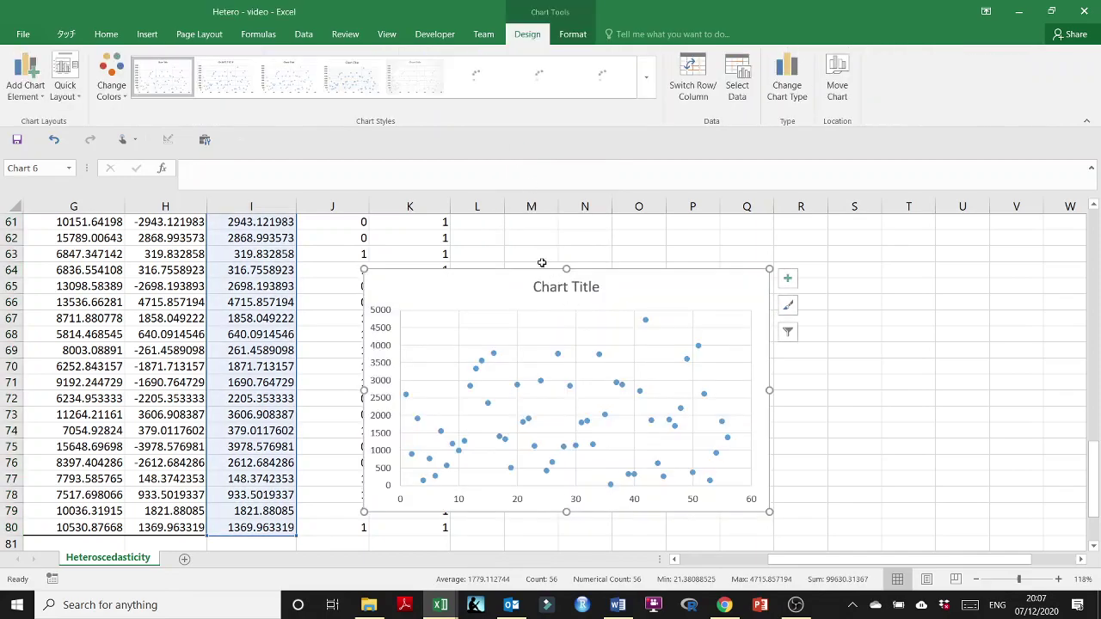
- Move the absolute residuals scatter chart to M36, below the Heteroscedasticity Test heading
key(Delete)
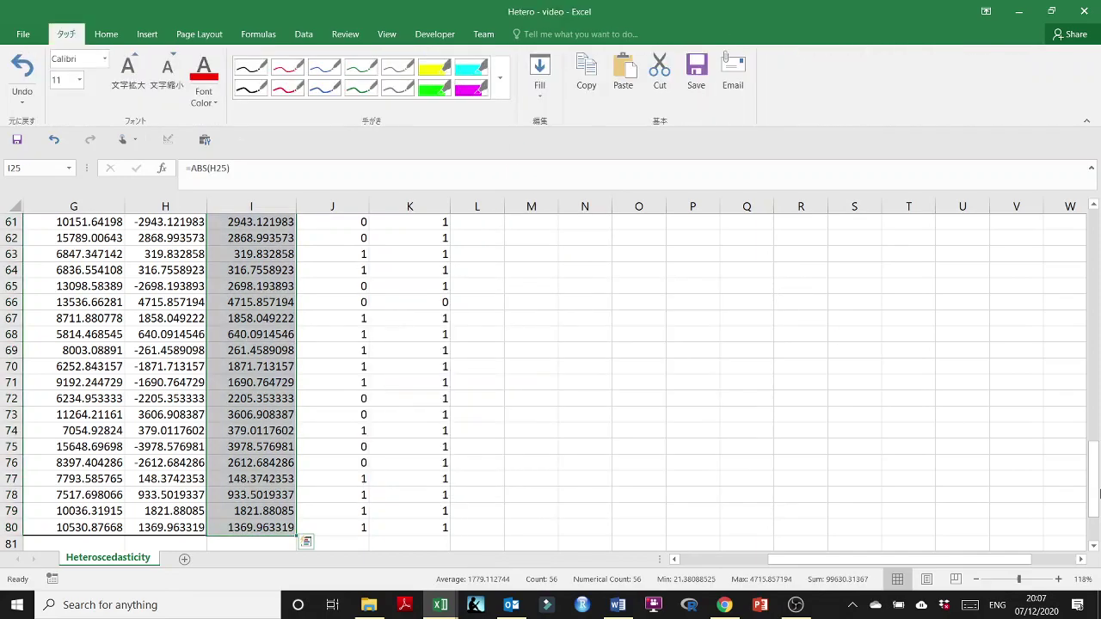
drag(1092, 478, 1086, 268)
scroll(670, 433, down, 7)
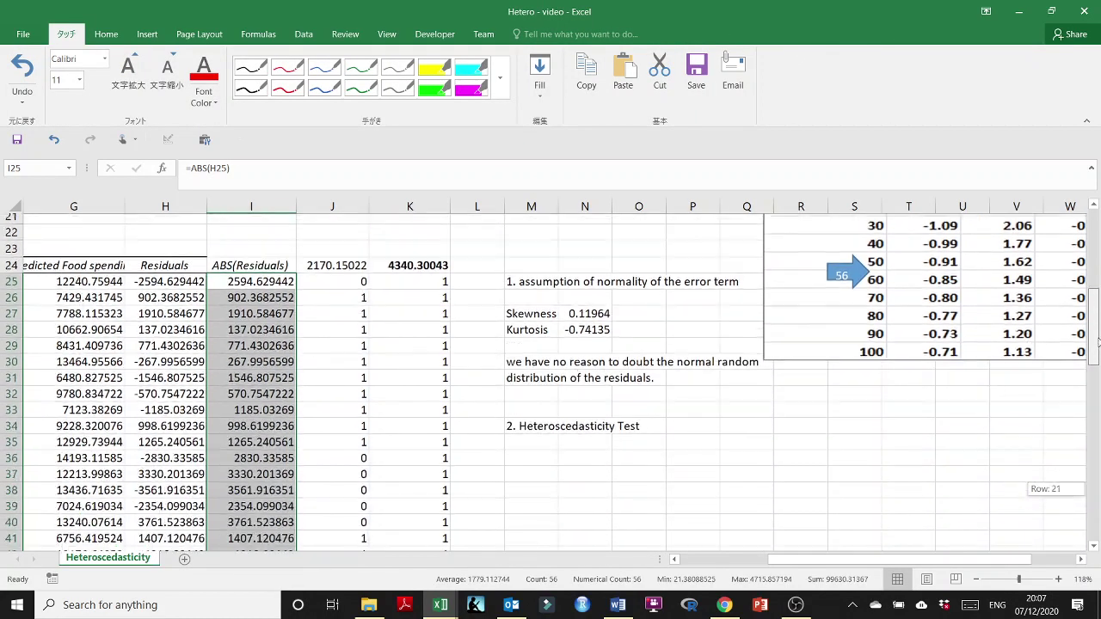
click(522, 412)
key(ctrl+v)
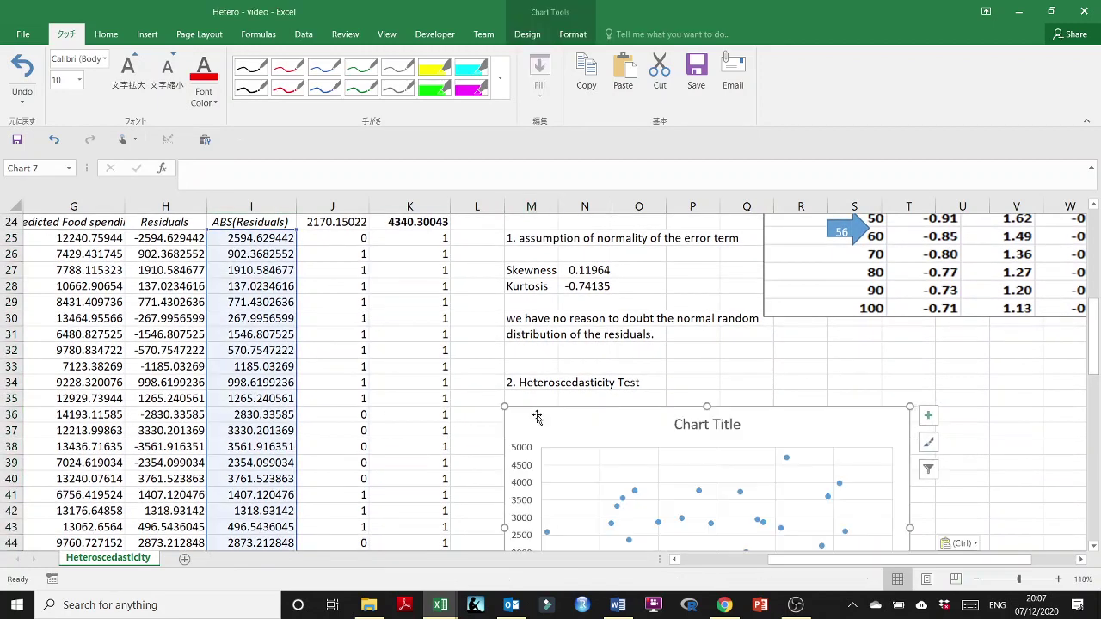
- Set the X values of the absolute residuals scatter series to the predicted food spending in G25:G80
scroll(610, 416, down, 3)
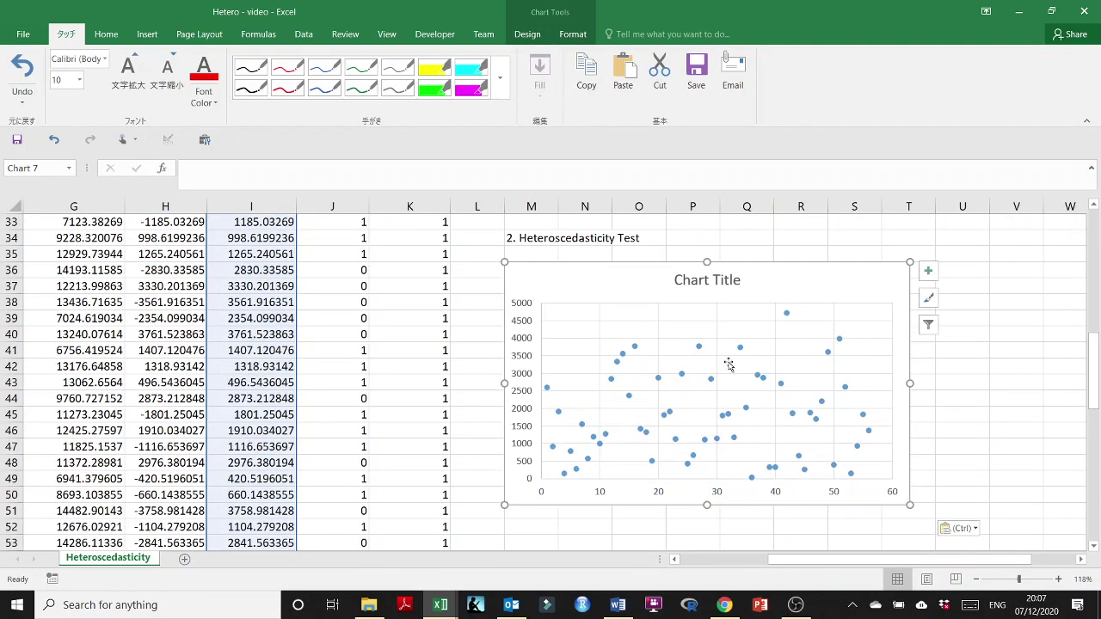
scroll(241, 353, up, 5)
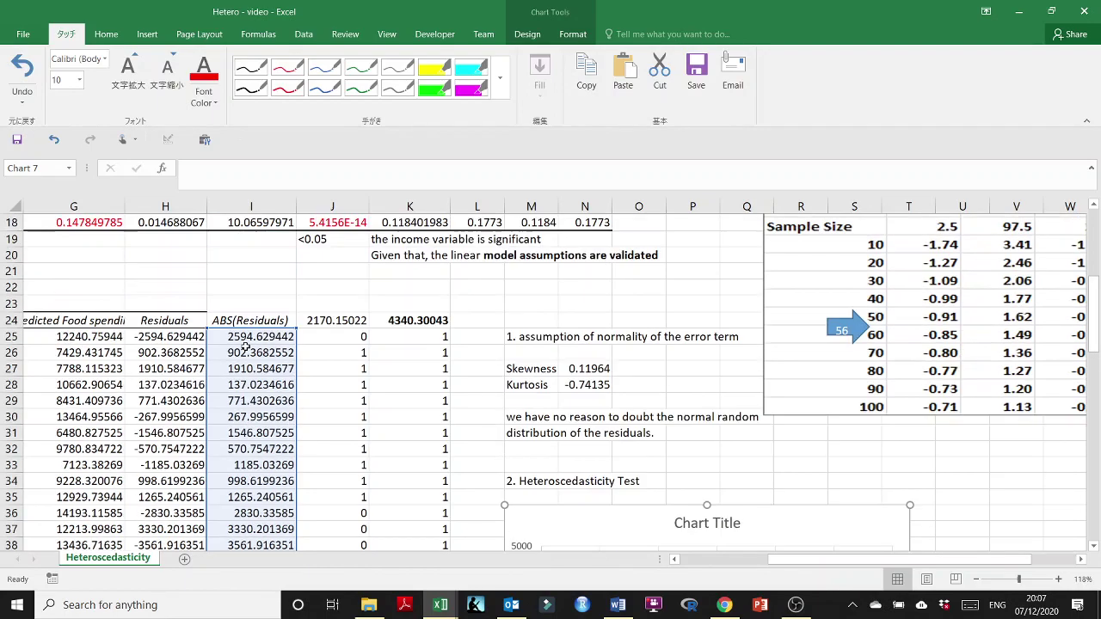
scroll(301, 359, down, 5)
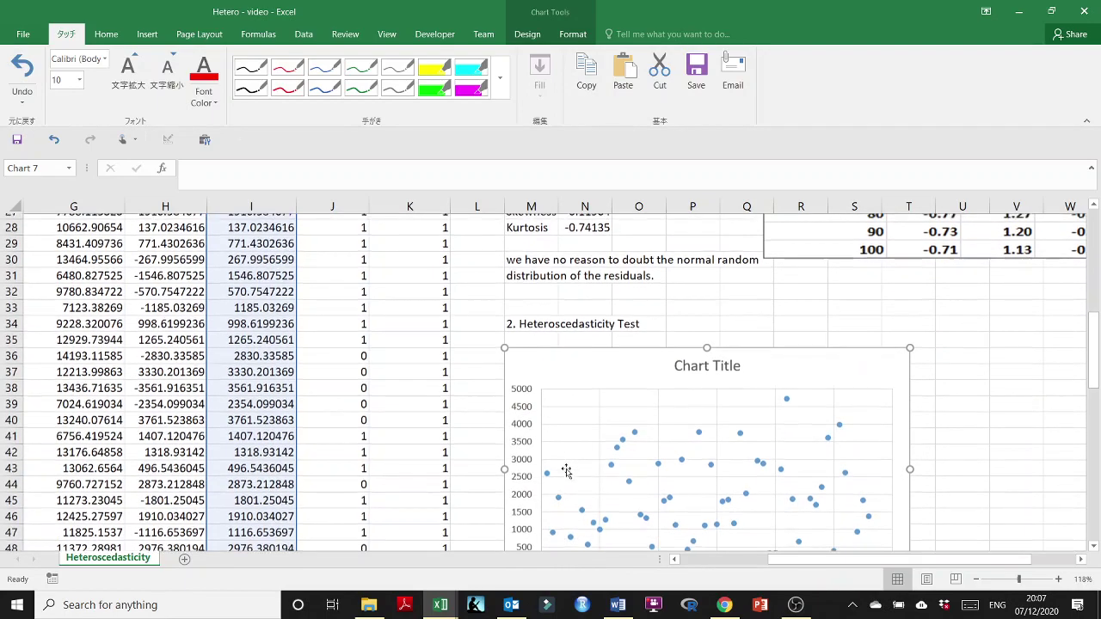
click(525, 35)
click(737, 86)
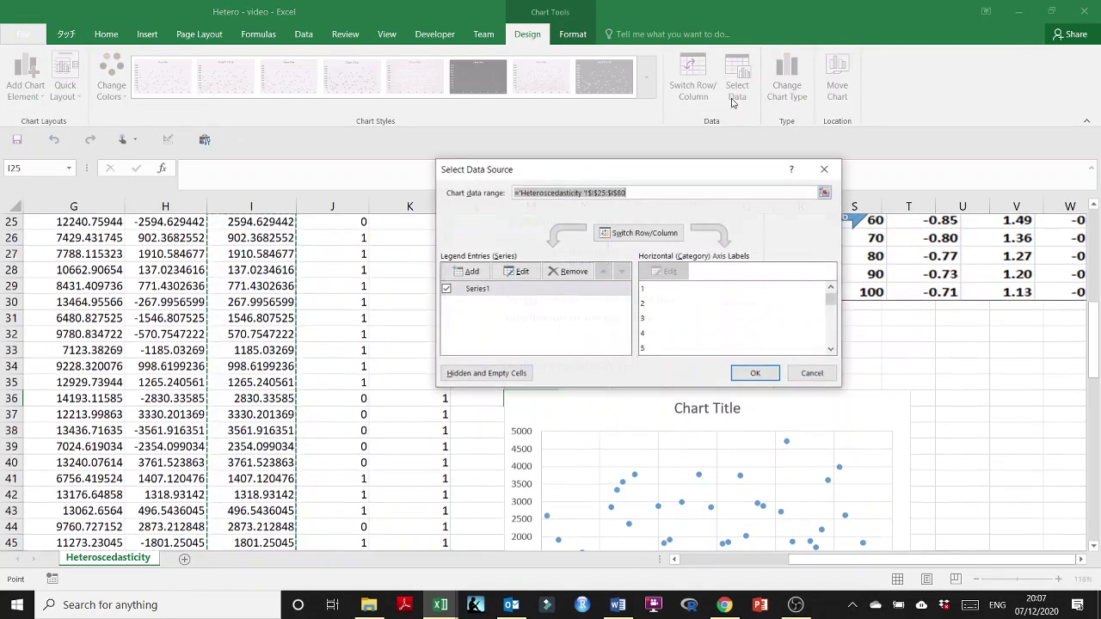
click(520, 271)
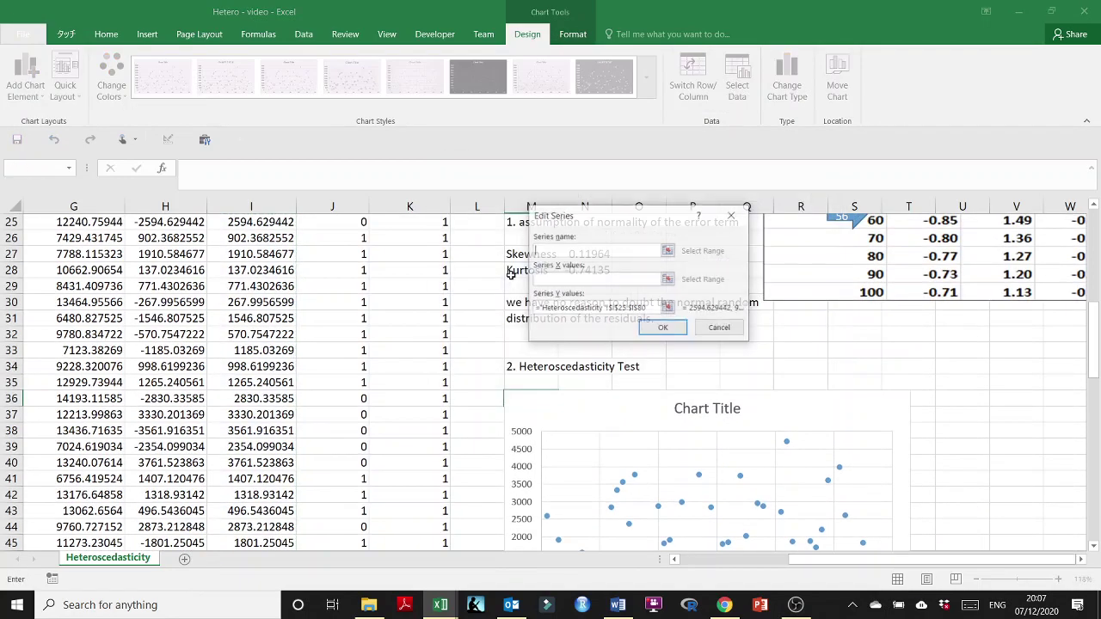
click(667, 280)
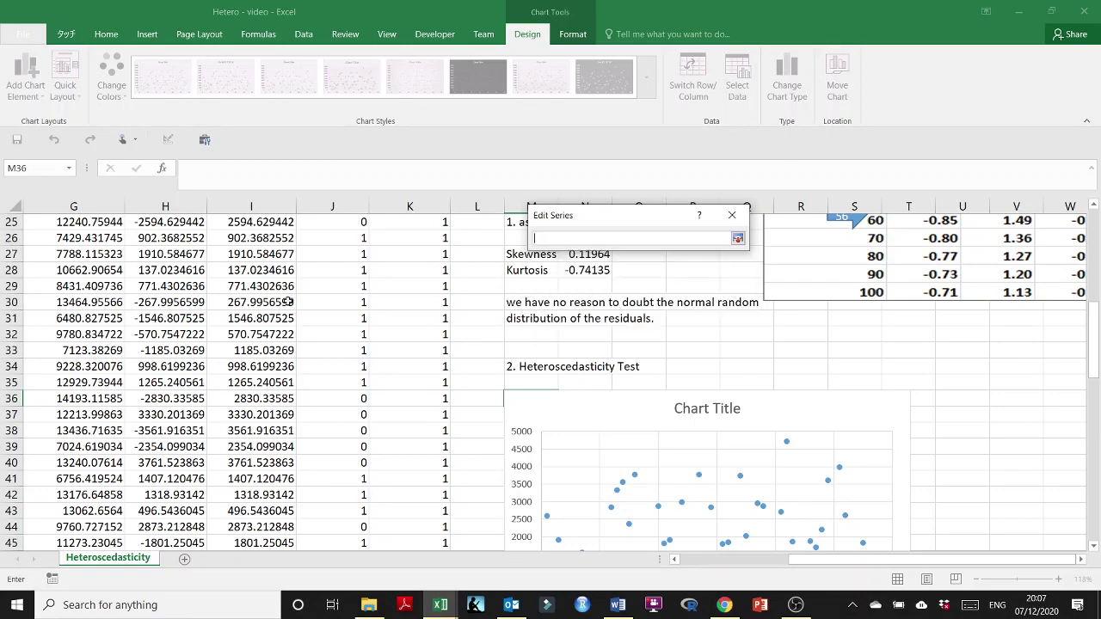
scroll(288, 300, up, 5)
scroll(288, 309, down, 2)
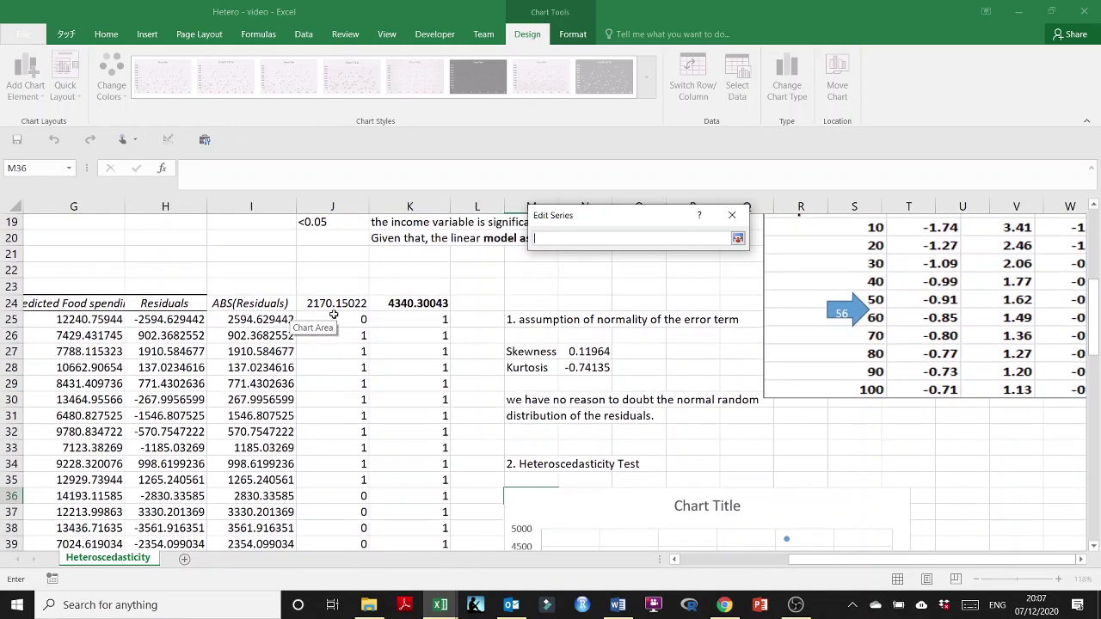
drag(914, 561, 863, 561)
click(364, 319)
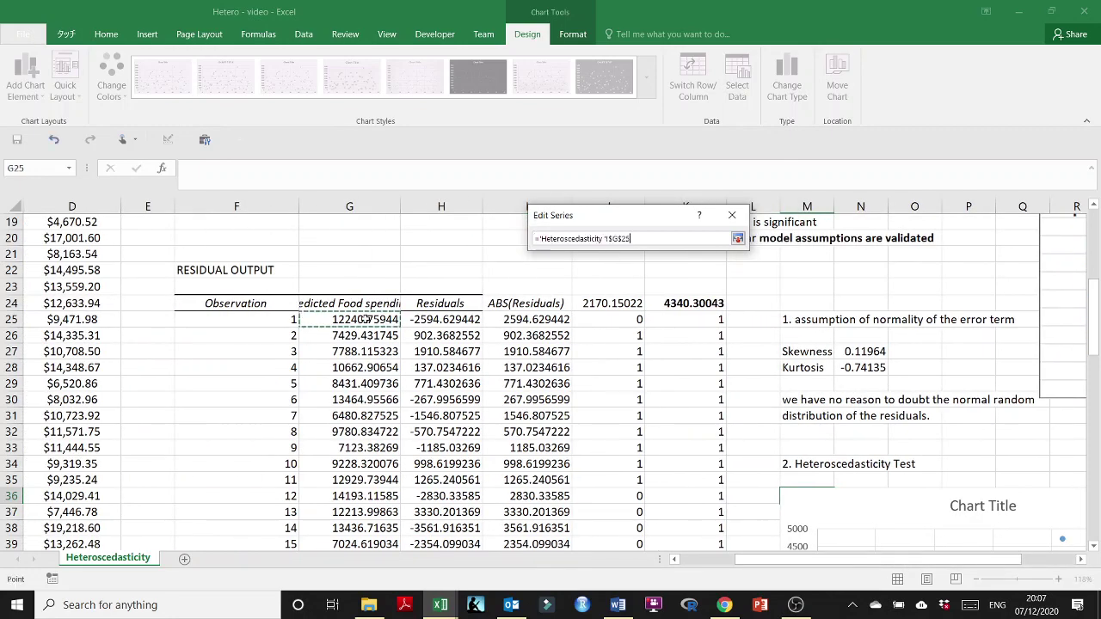
key(ctrl+shift+Down)
key(Return)
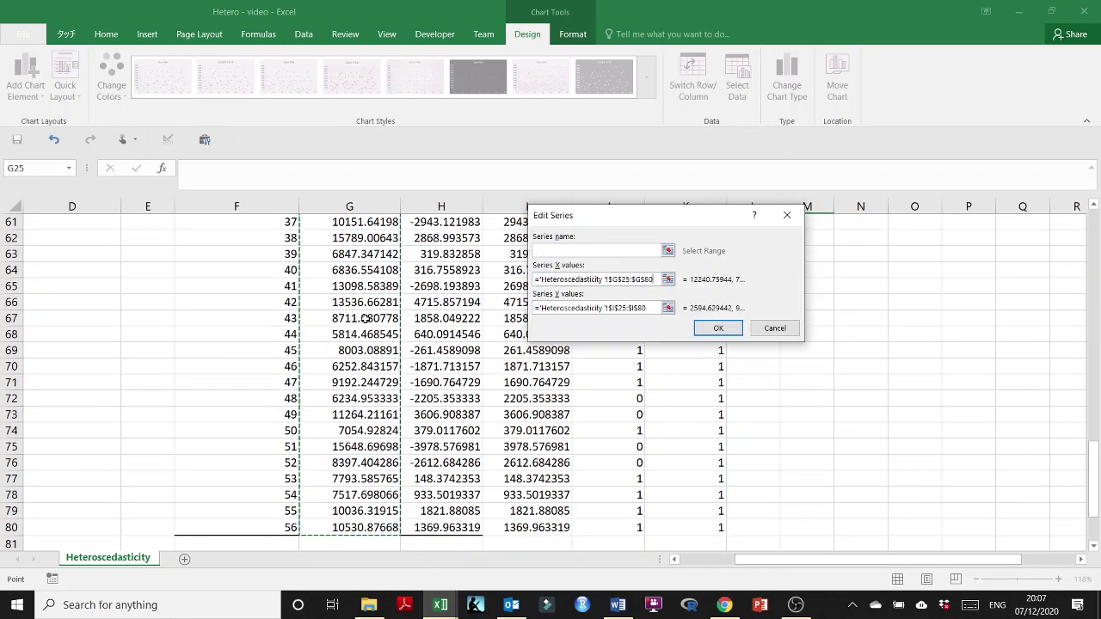
- Name the series "Absolute Error Terms vs. Predicted Food Spending" and apply the data source changes to the chart
click(577, 251)
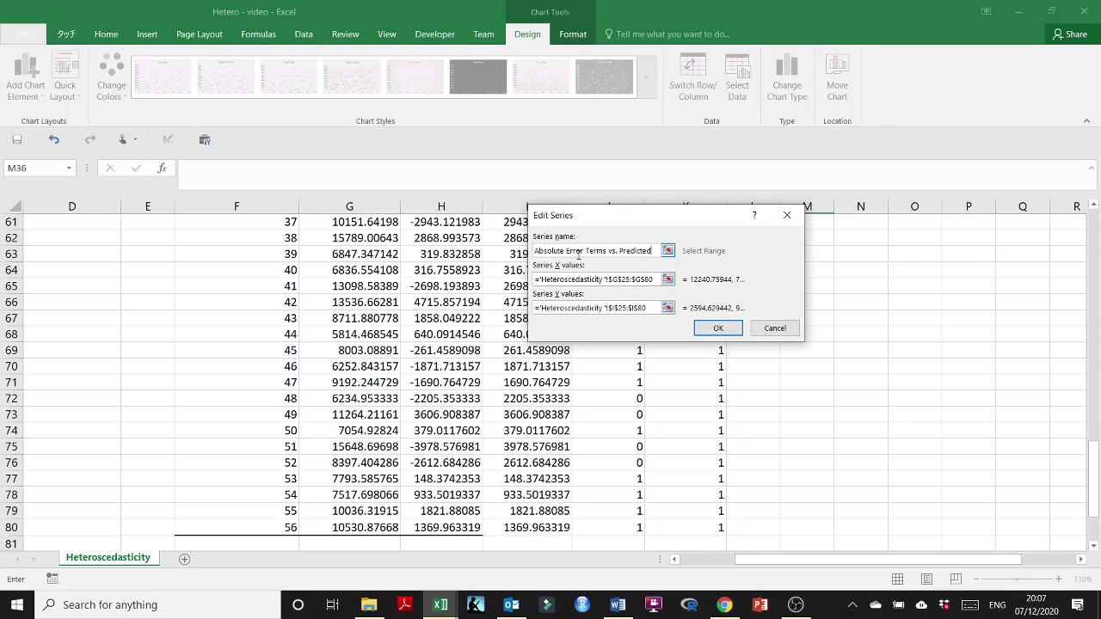
text(Spending)
click(718, 328)
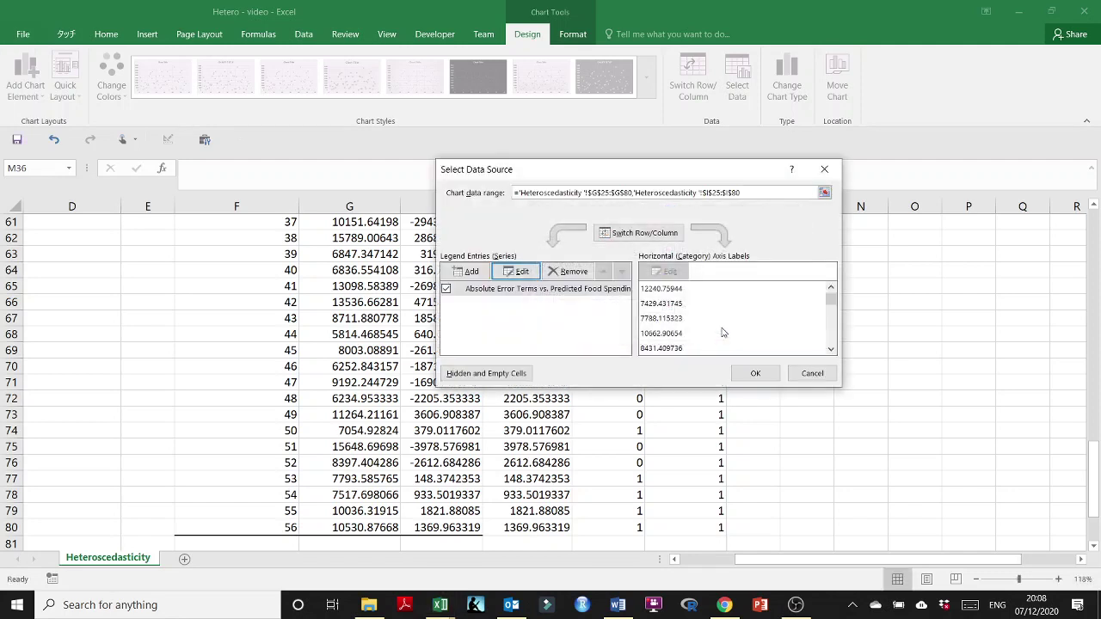
click(757, 373)
scroll(817, 413, up, 11)
scroll(816, 413, down, 2)
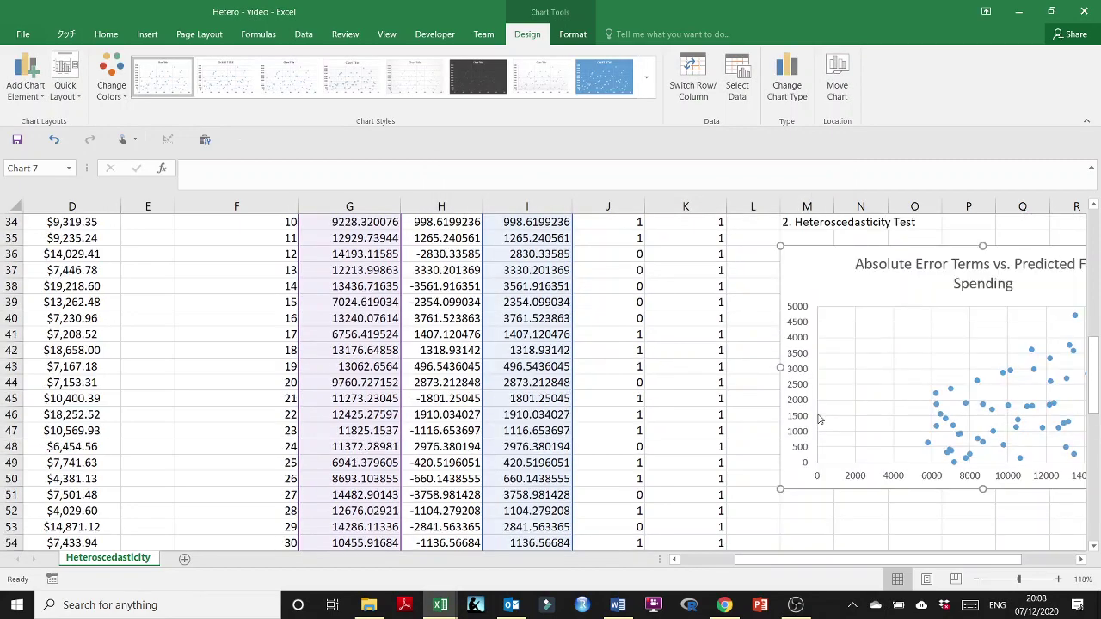
drag(895, 560, 972, 560)
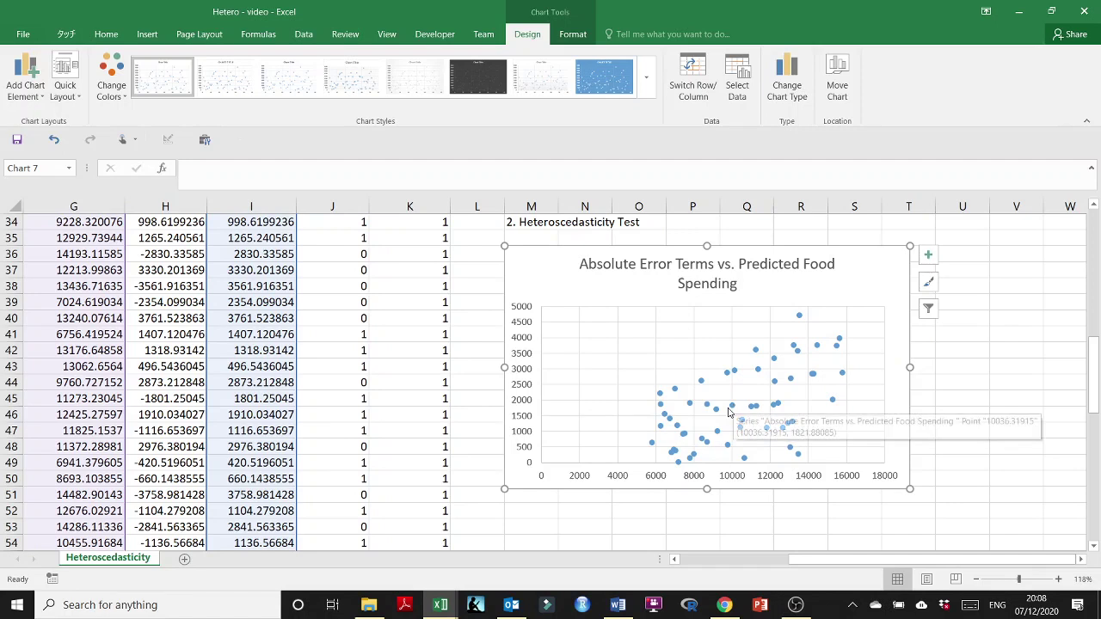
- Give the scatter chart the dark style and a layout with axis titles, leaving out the legend
click(478, 76)
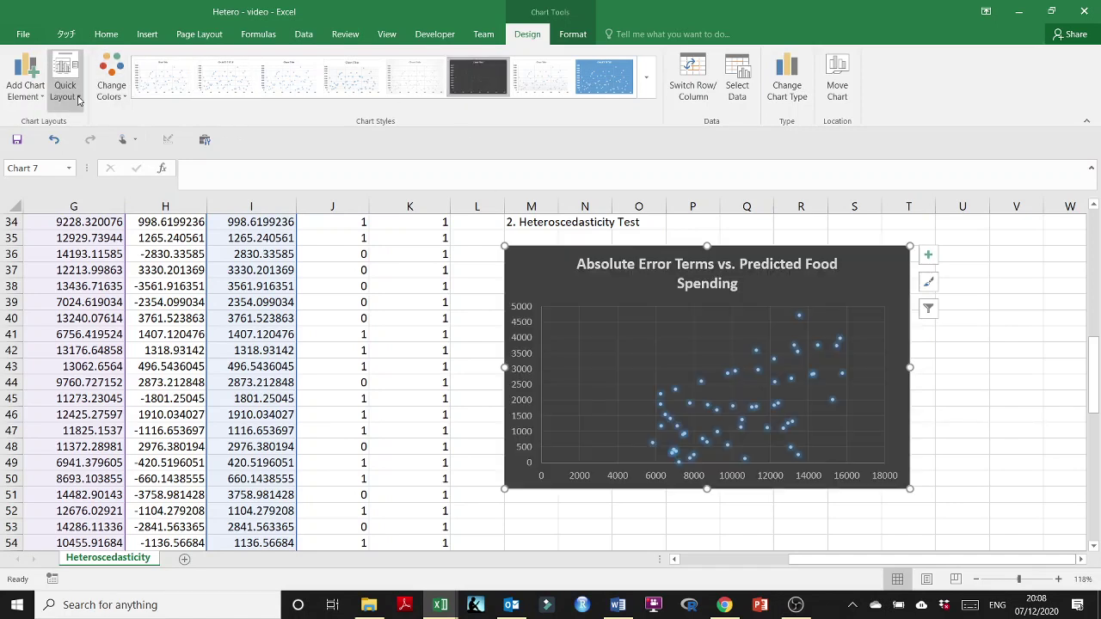
click(65, 86)
click(69, 134)
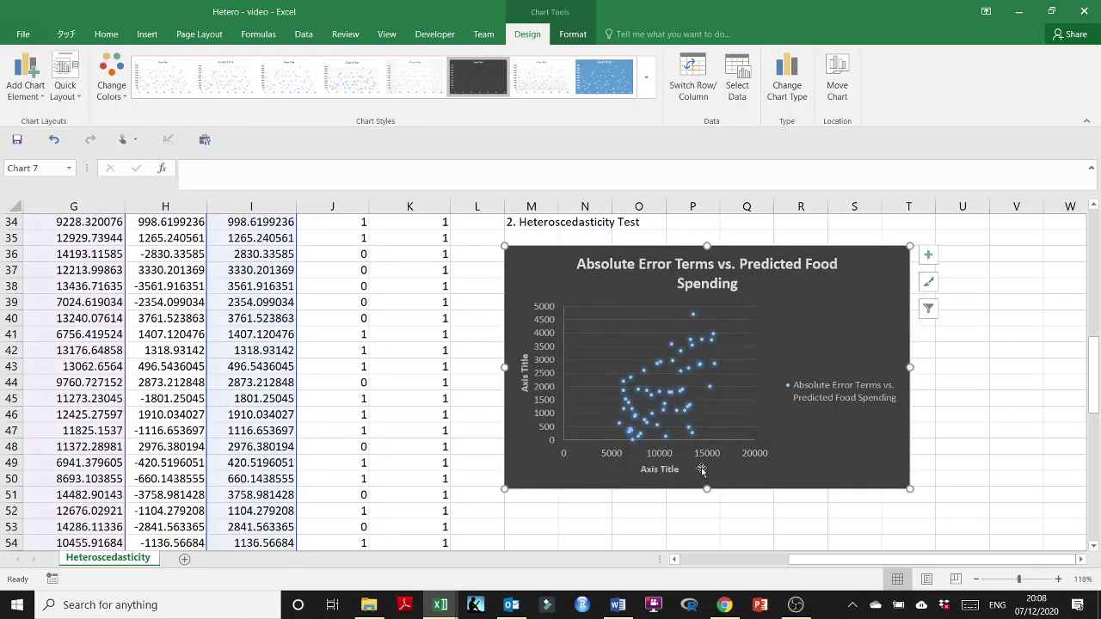
click(841, 392)
key(Delete)
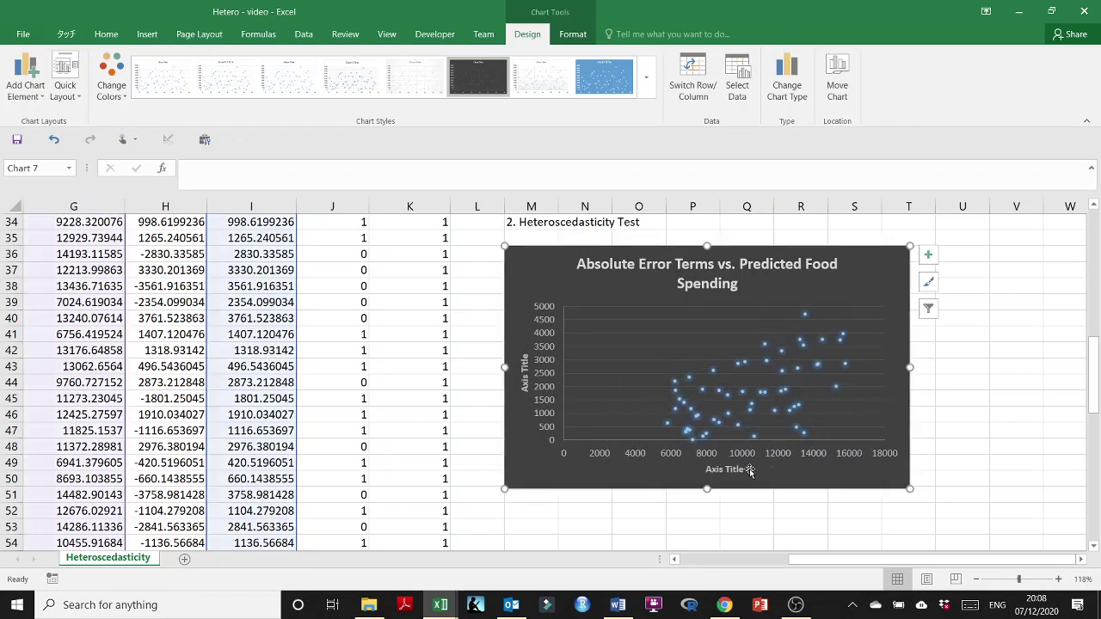
- Try to retitle the horizontal axis, first with typed text and again with a reference to the predicted food spending column
click(724, 471)
triple_click(724, 470)
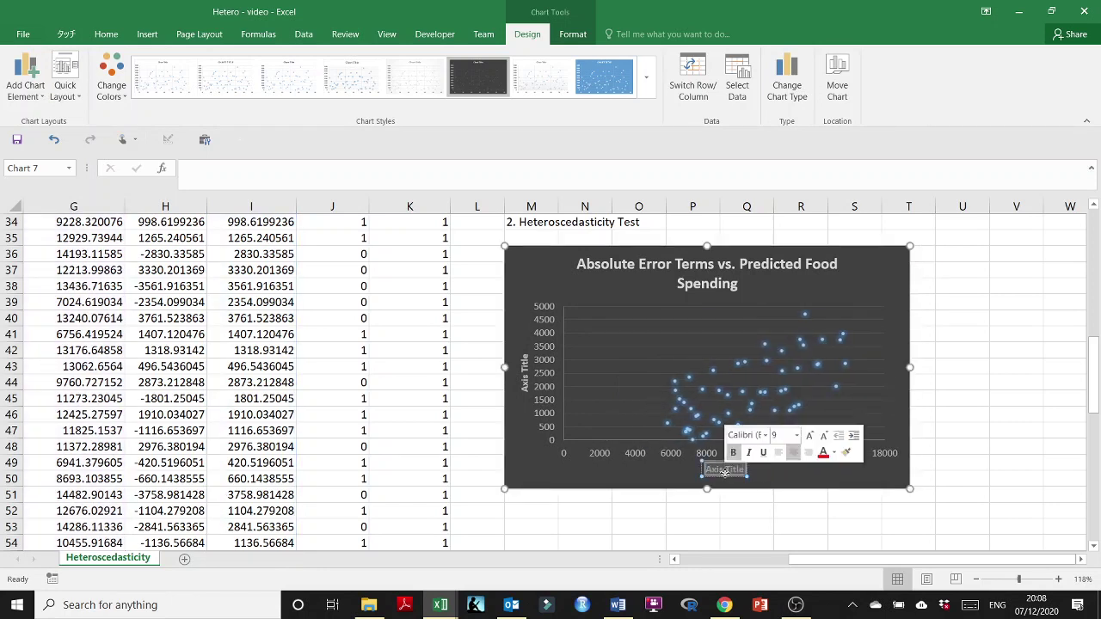
text(Predi)
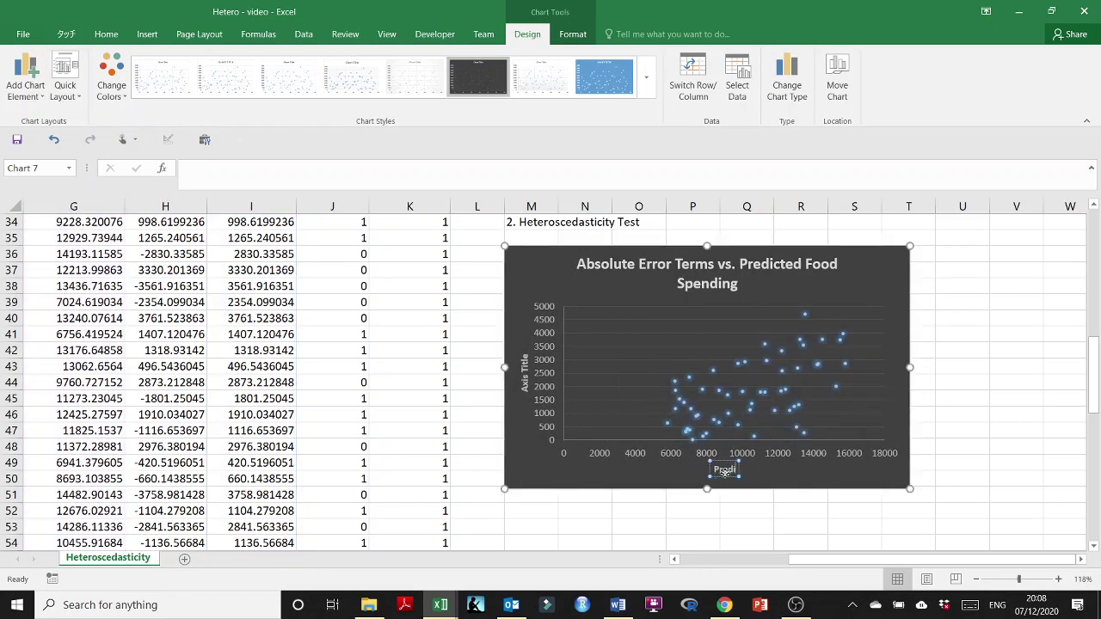
key(BackSpace)
key(BackSpace)
key(BackSpace)
key(BackSpace)
click(198, 171)
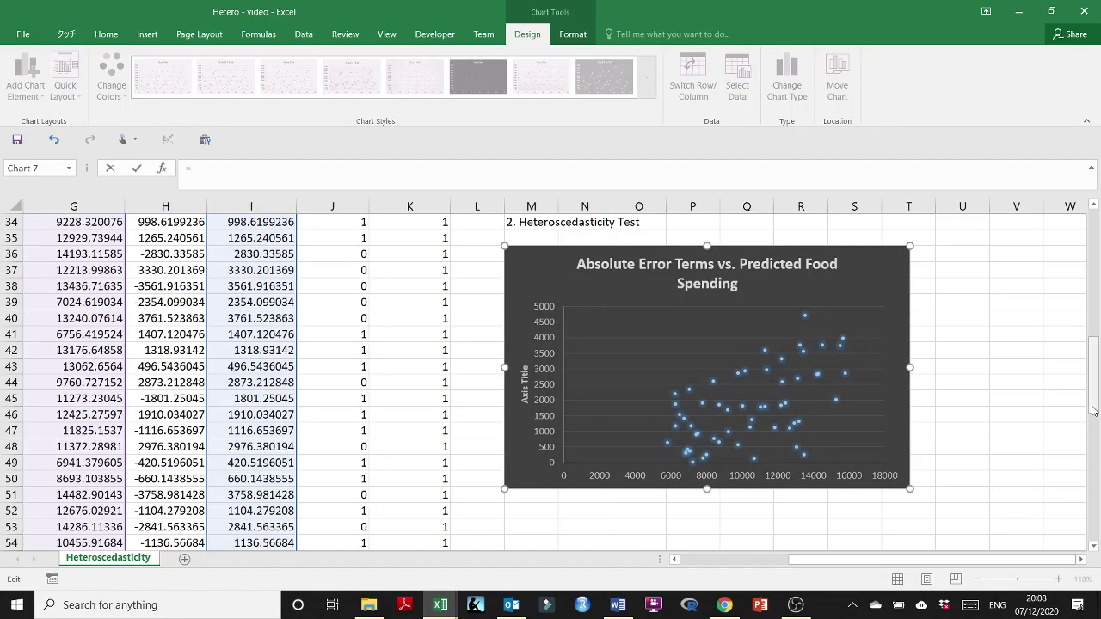
drag(1092, 404, 1093, 335)
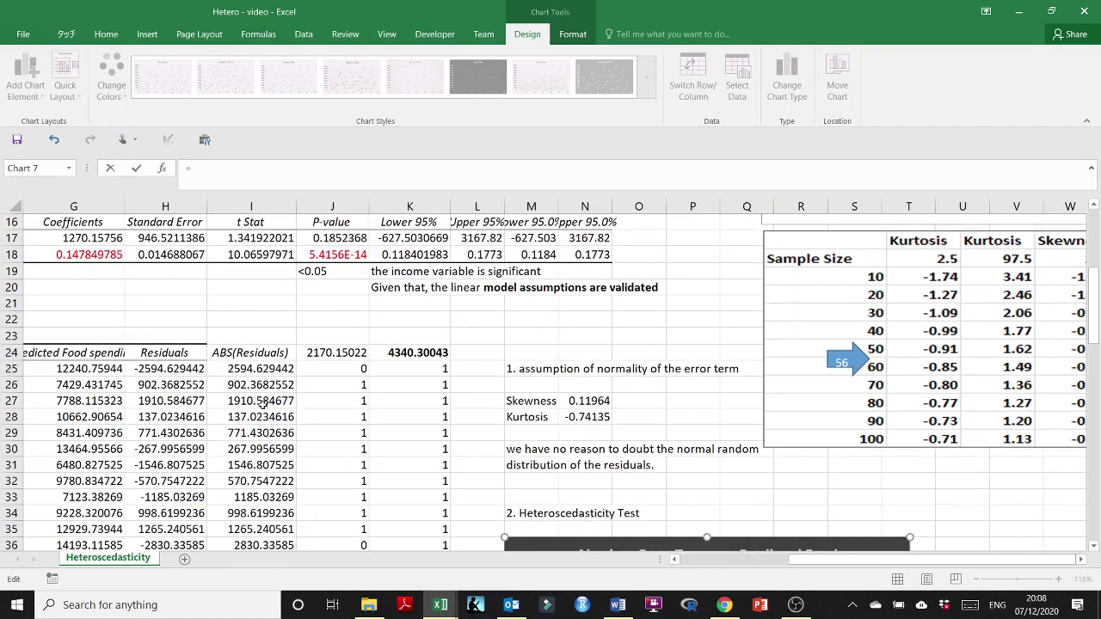
click(124, 368)
key(Return)
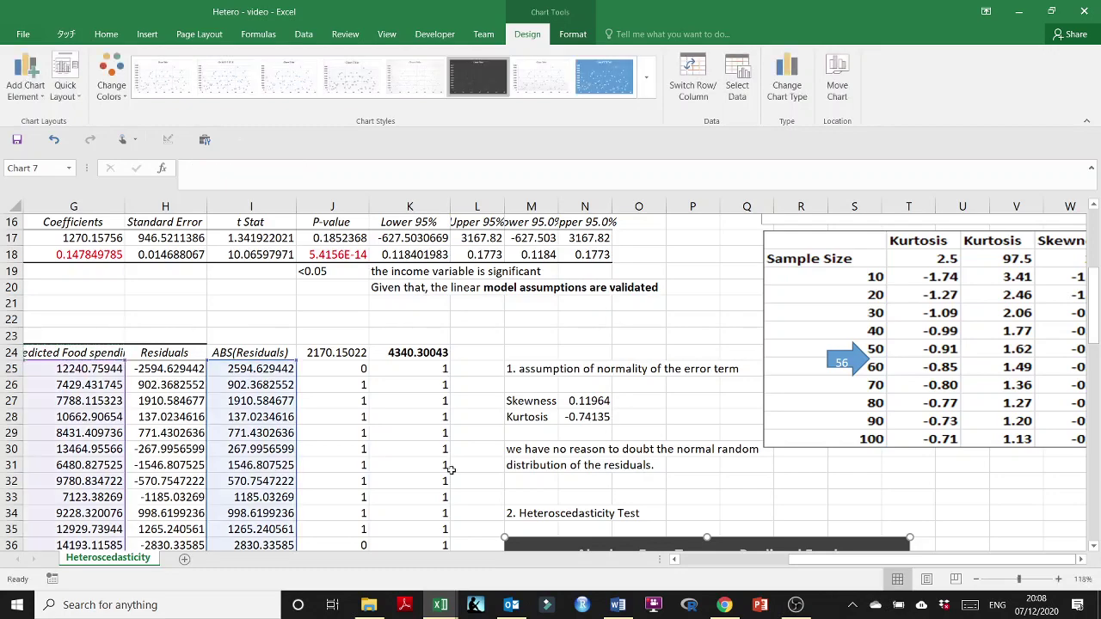
- Add a primary horizontal axis title to the absolute error terms chart
scroll(702, 506, down, 3)
scroll(702, 503, down, 2)
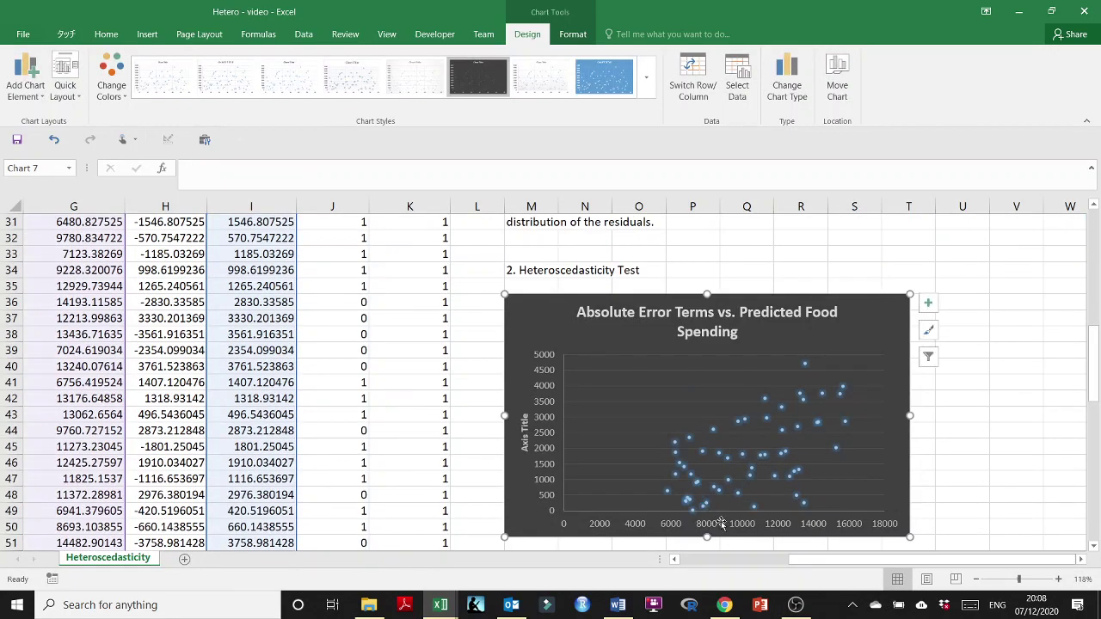
scroll(719, 516, down, 1)
click(731, 479)
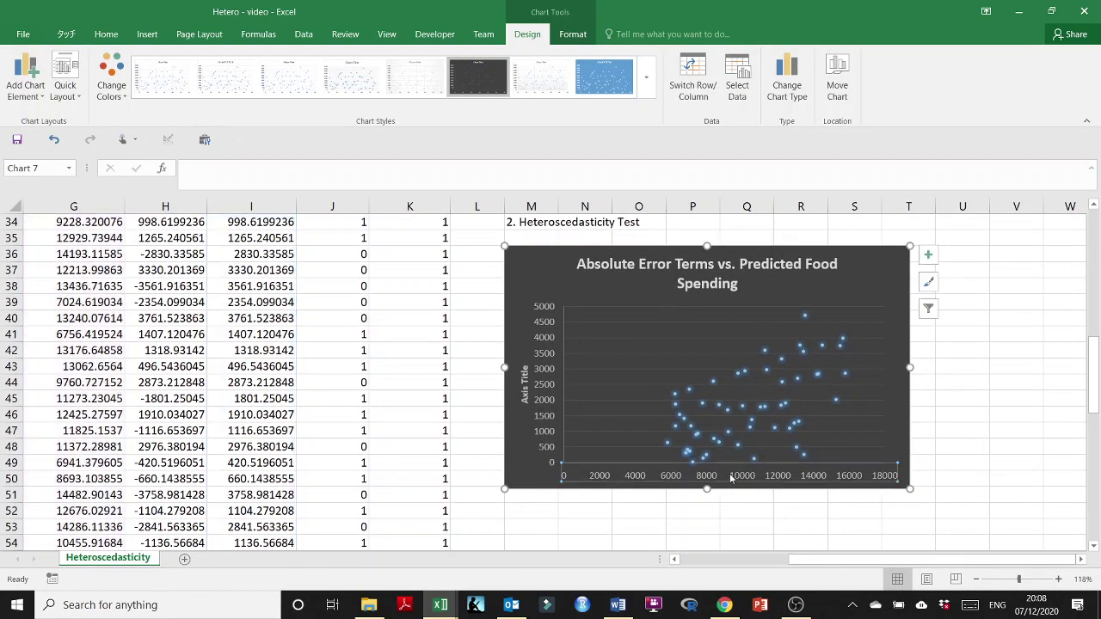
click(67, 104)
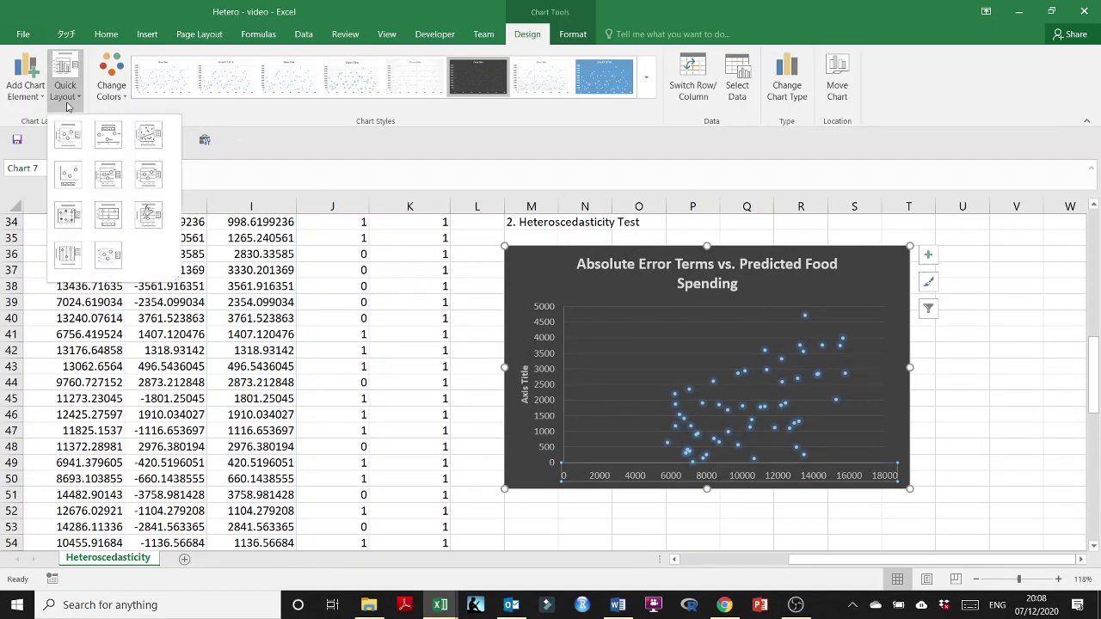
click(33, 103)
mouse_move(38, 123)
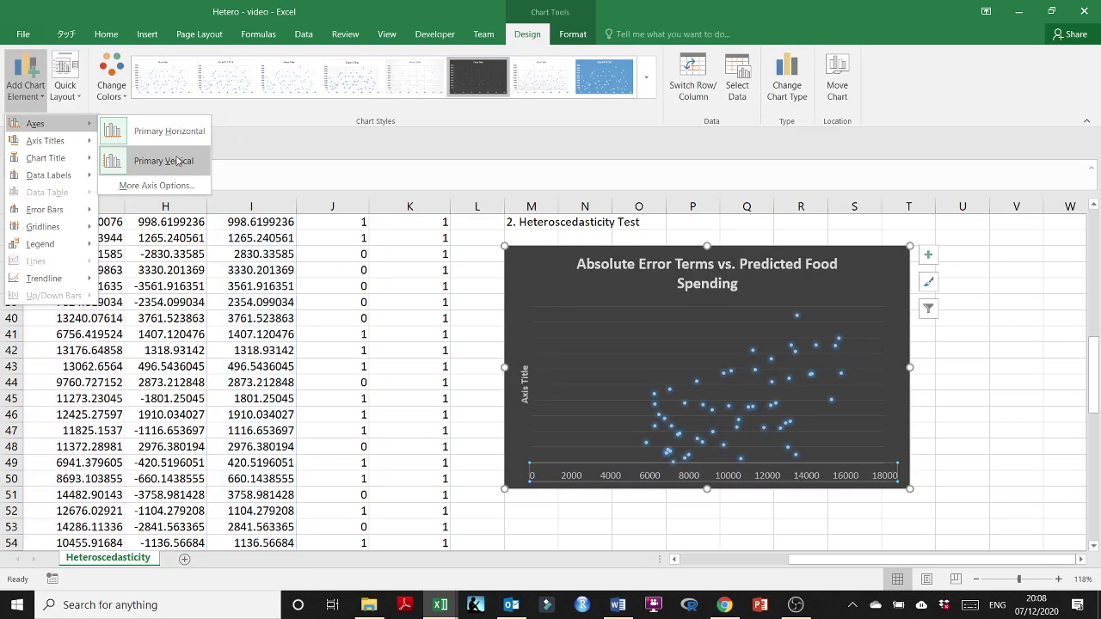
mouse_move(81, 144)
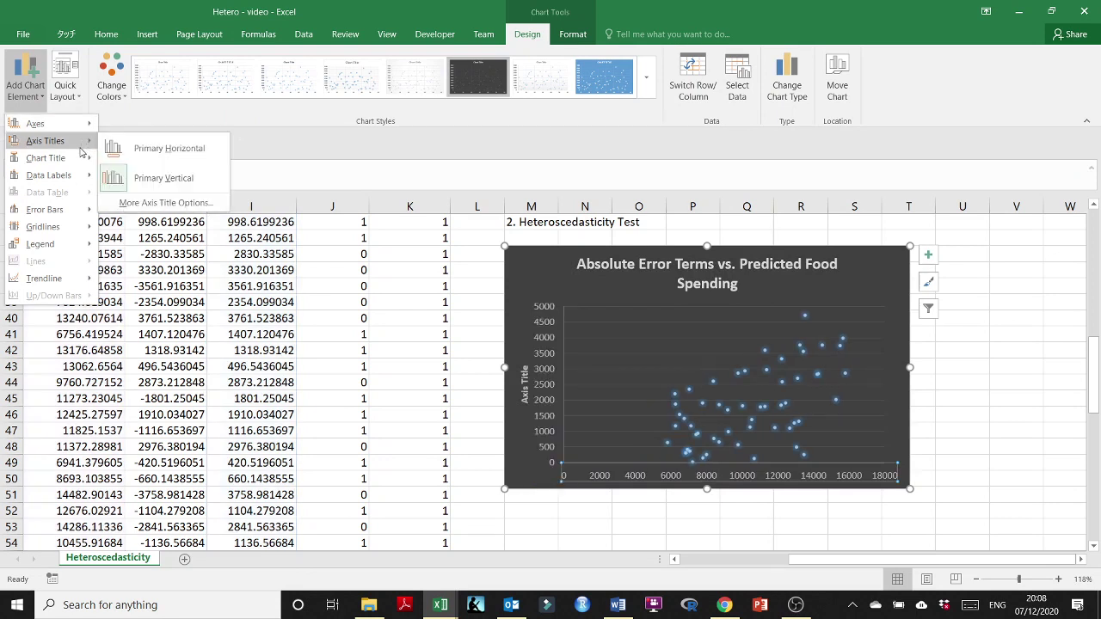
click(145, 150)
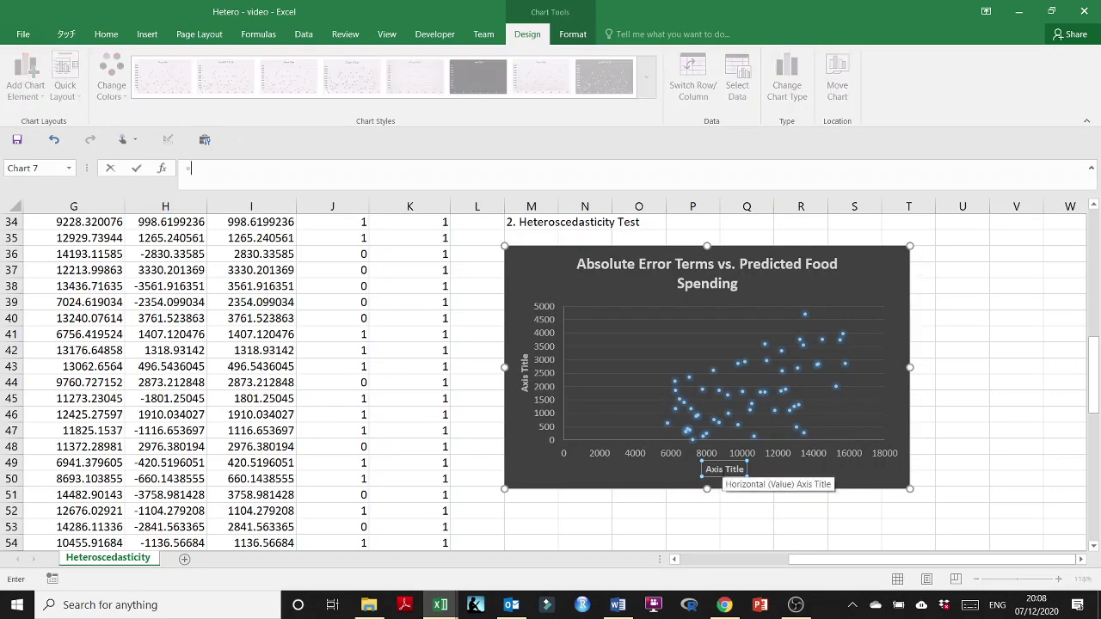
- Try to link the new horizontal axis title to the predicted food spending heading in G24
key(BackSpace)
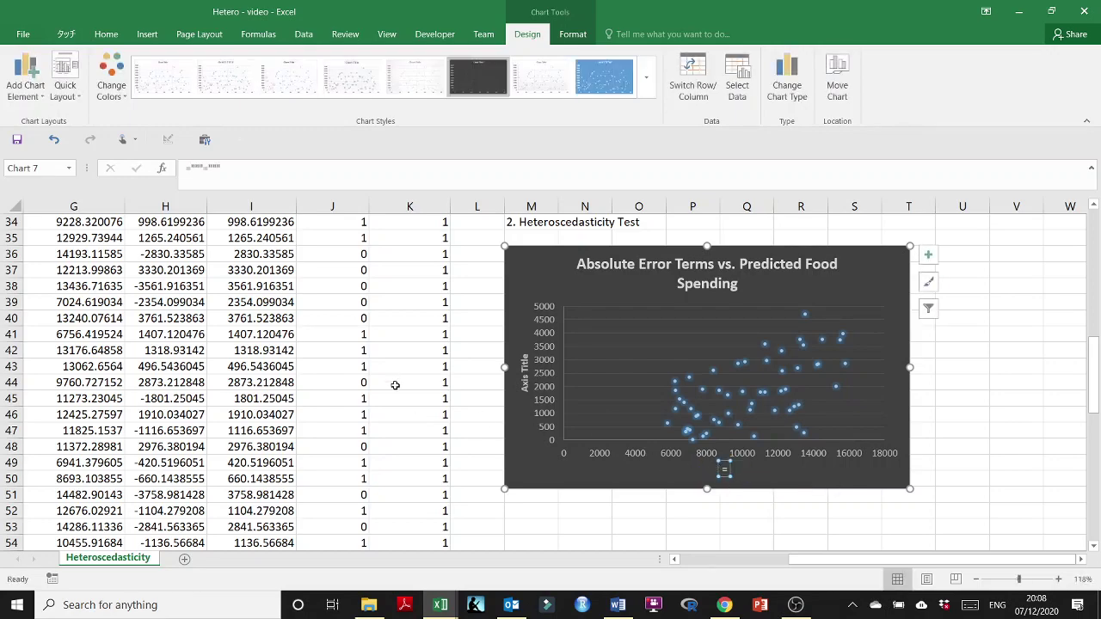
scroll(379, 357, up, 7)
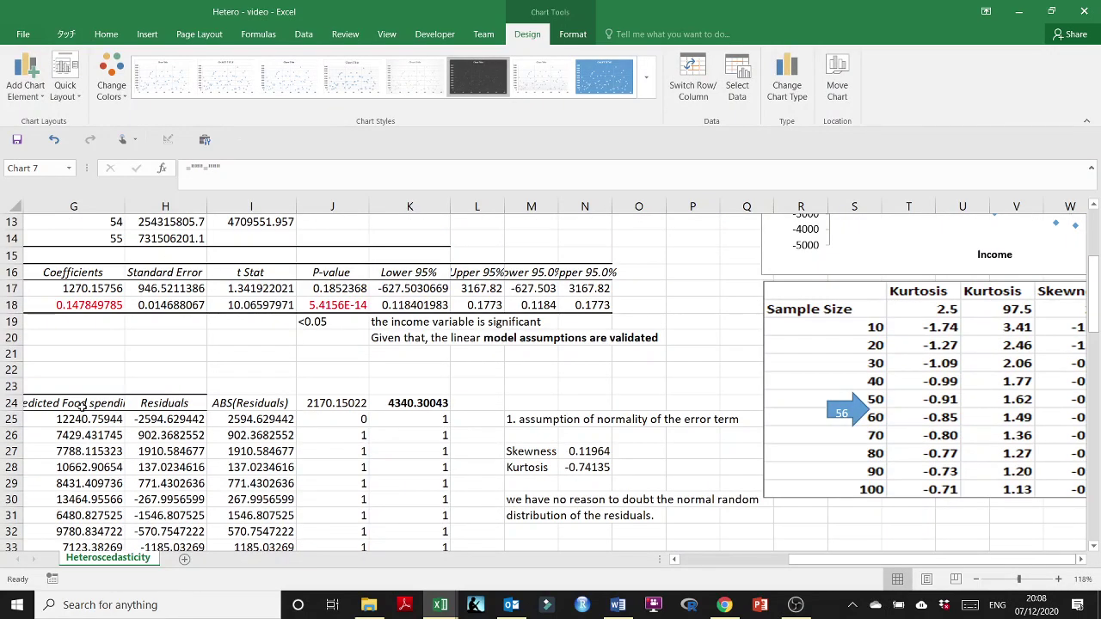
click(81, 406)
key(Down)
scroll(428, 455, down, 7)
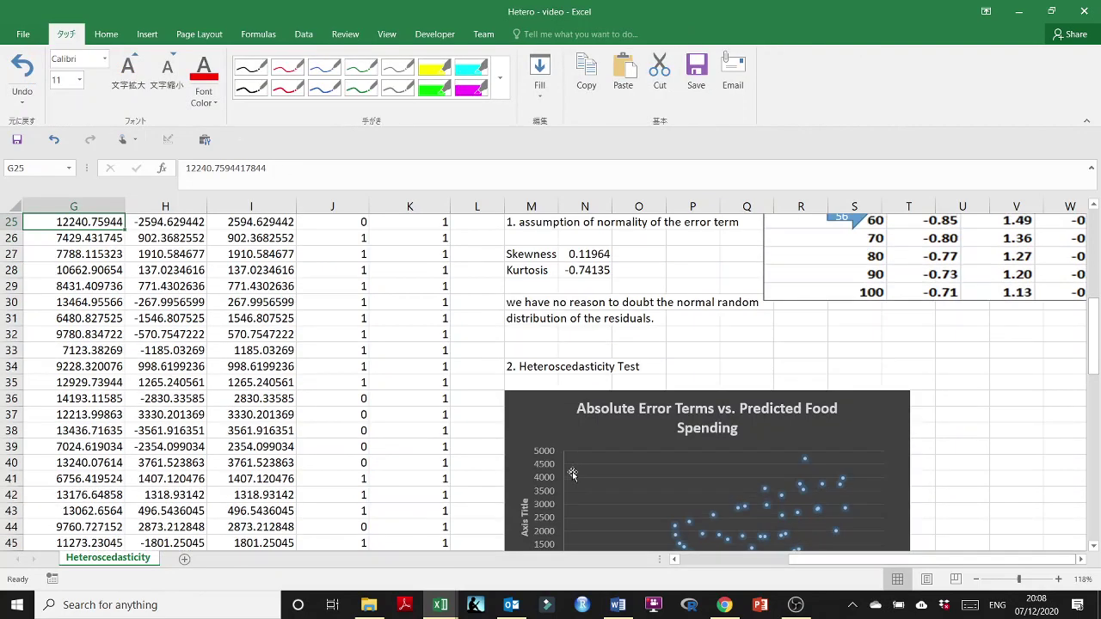
- Delete the horizontal axis title and undo the deletion
double_click(720, 469)
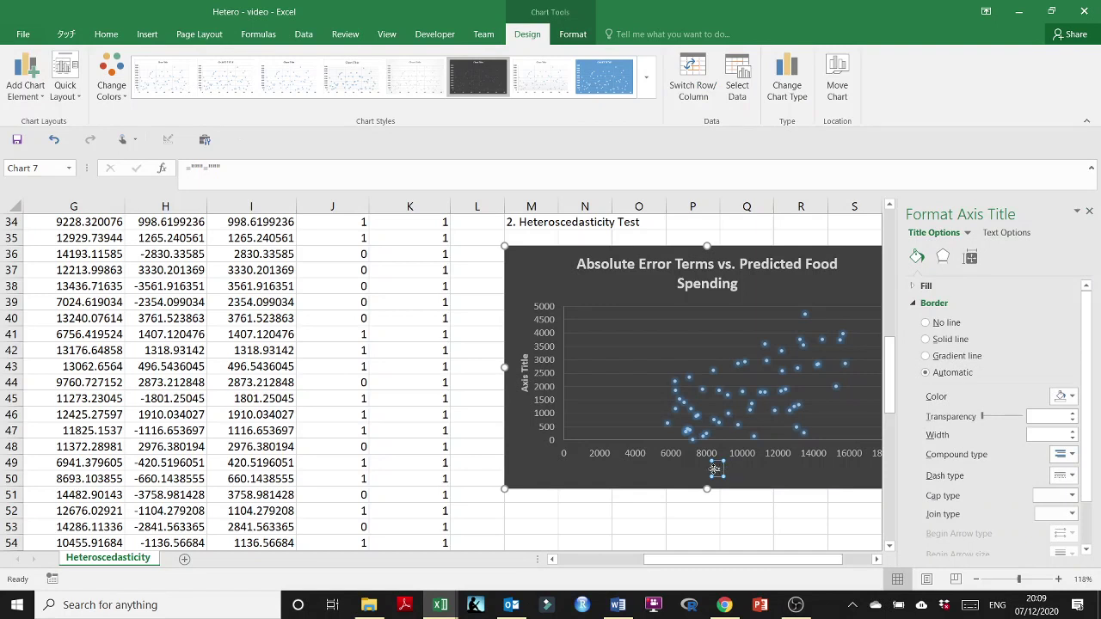
click(717, 471)
key(Delete)
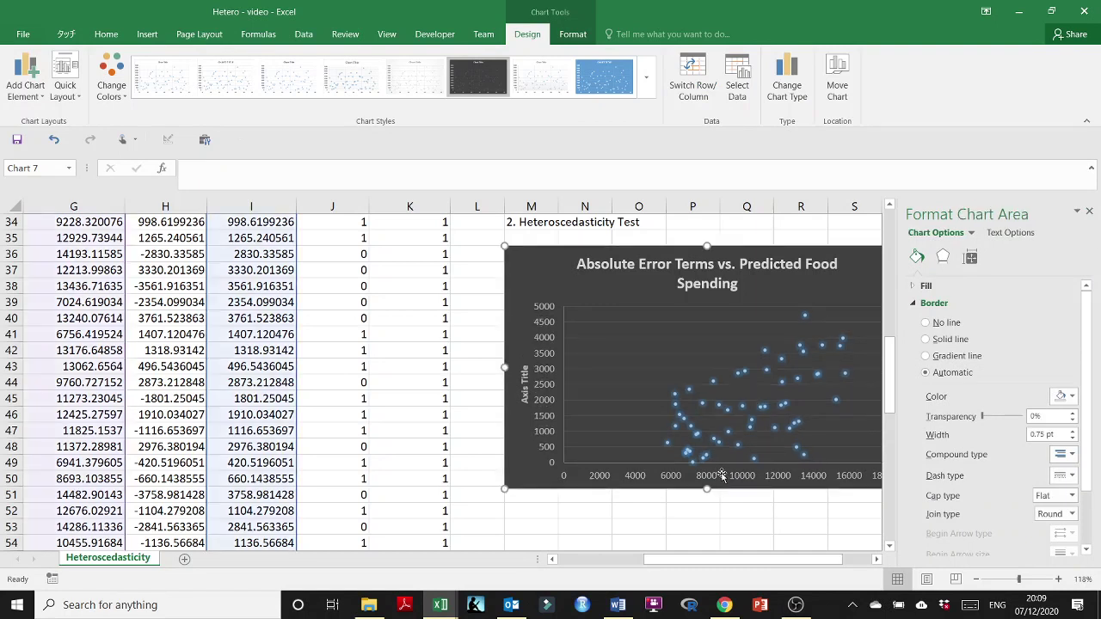
key(ctrl+z)
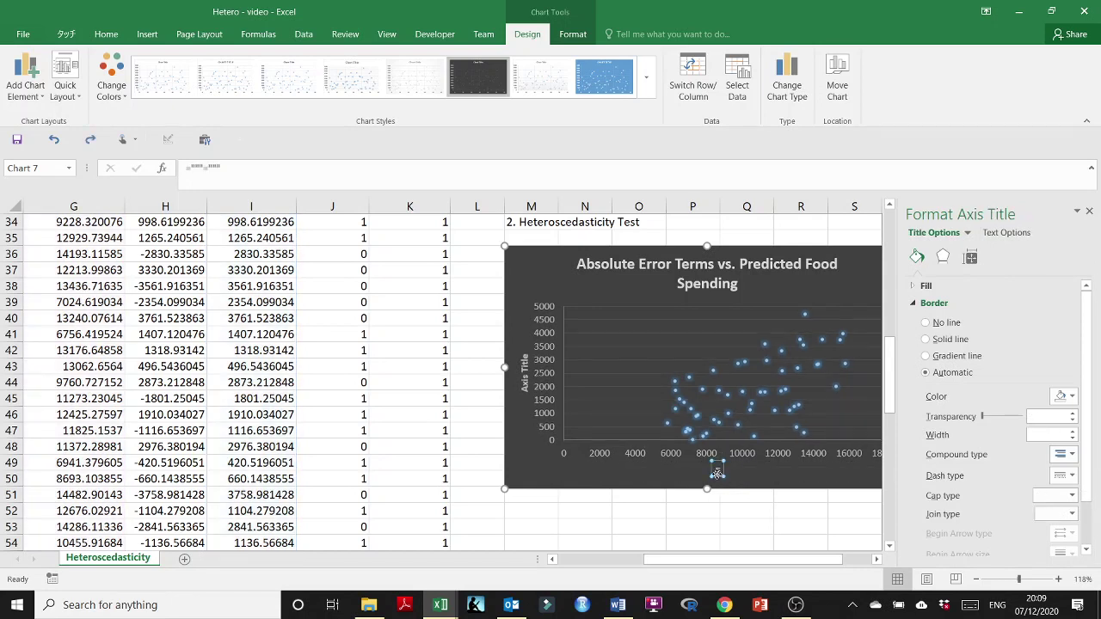
- Replace the horizontal axis title's text with a link to the predicted food spending heading in G24
drag(719, 469, 722, 469)
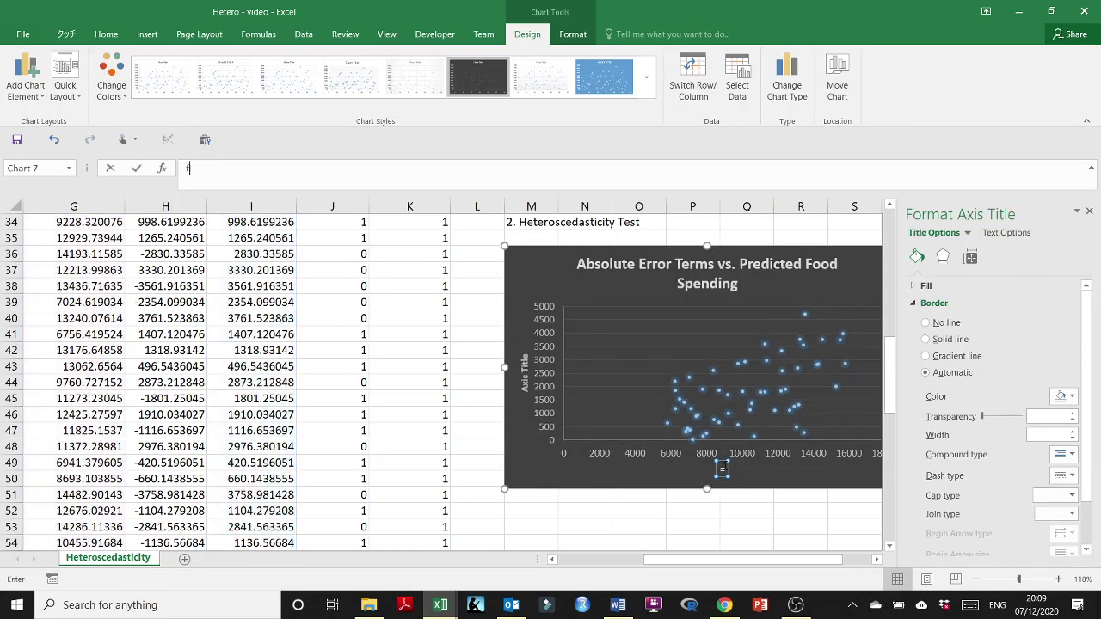
text(ff)
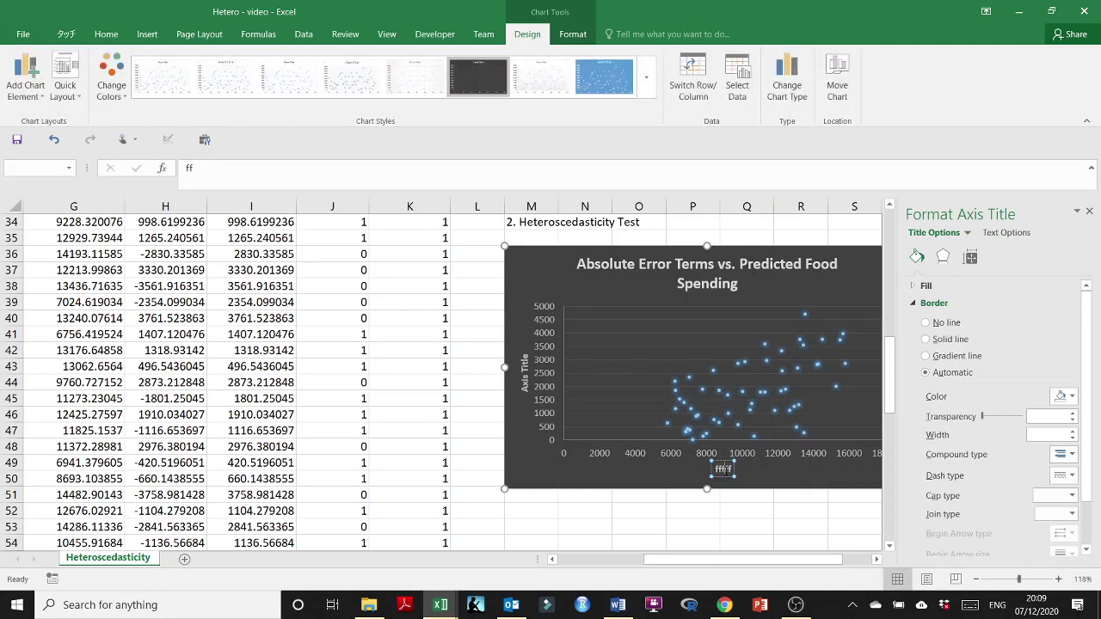
click(184, 167)
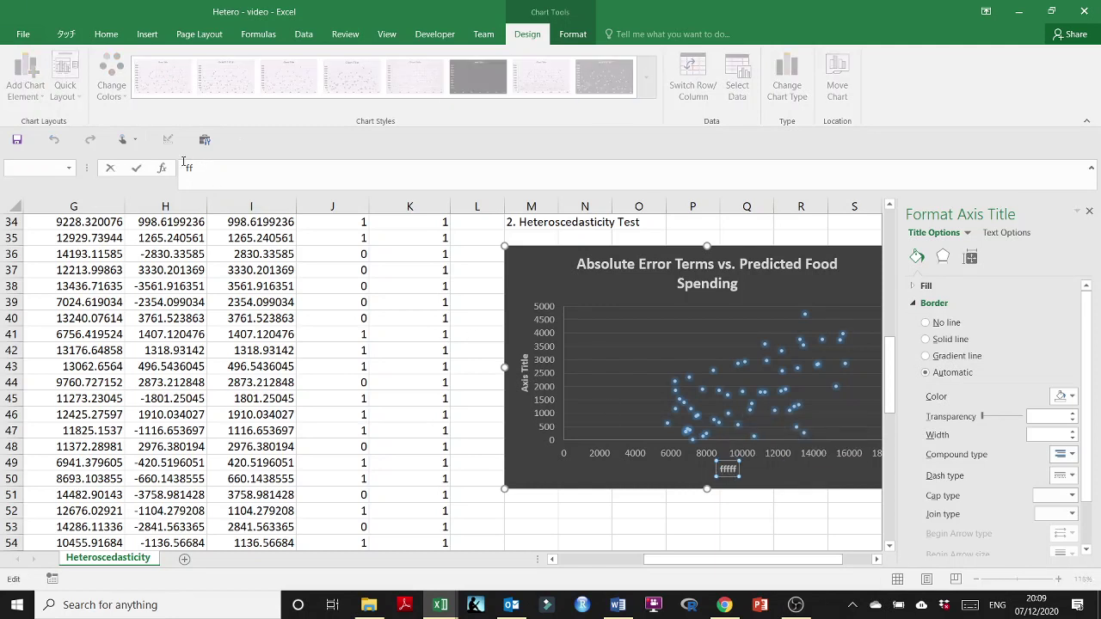
double_click(184, 161)
key(BackSpace)
drag(892, 340, 893, 286)
text(=)
click(69, 354)
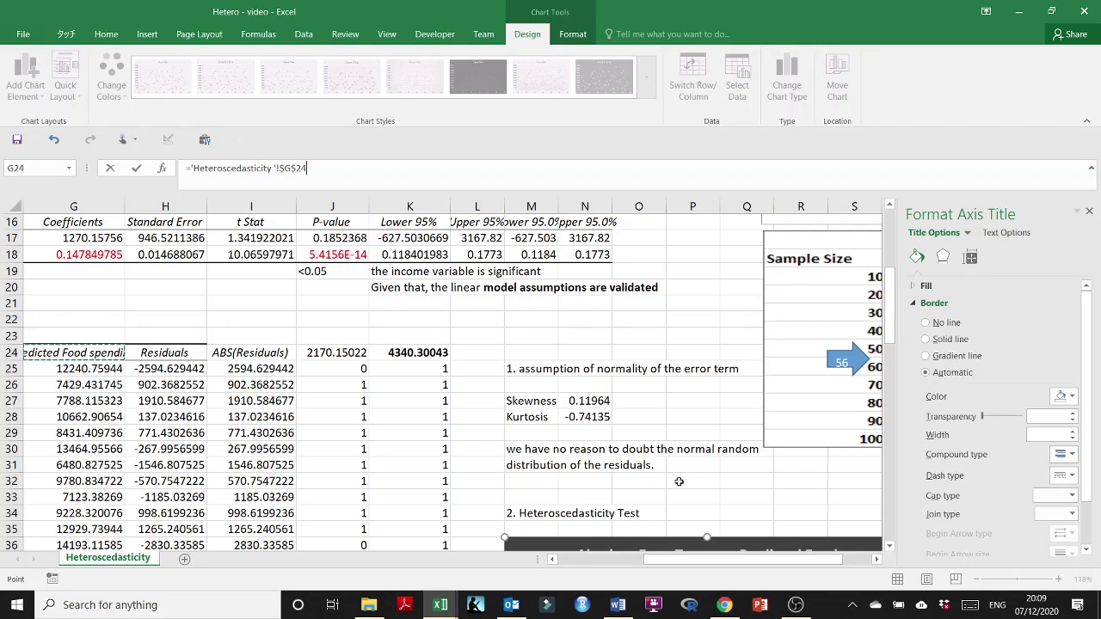
scroll(855, 344, down, 7)
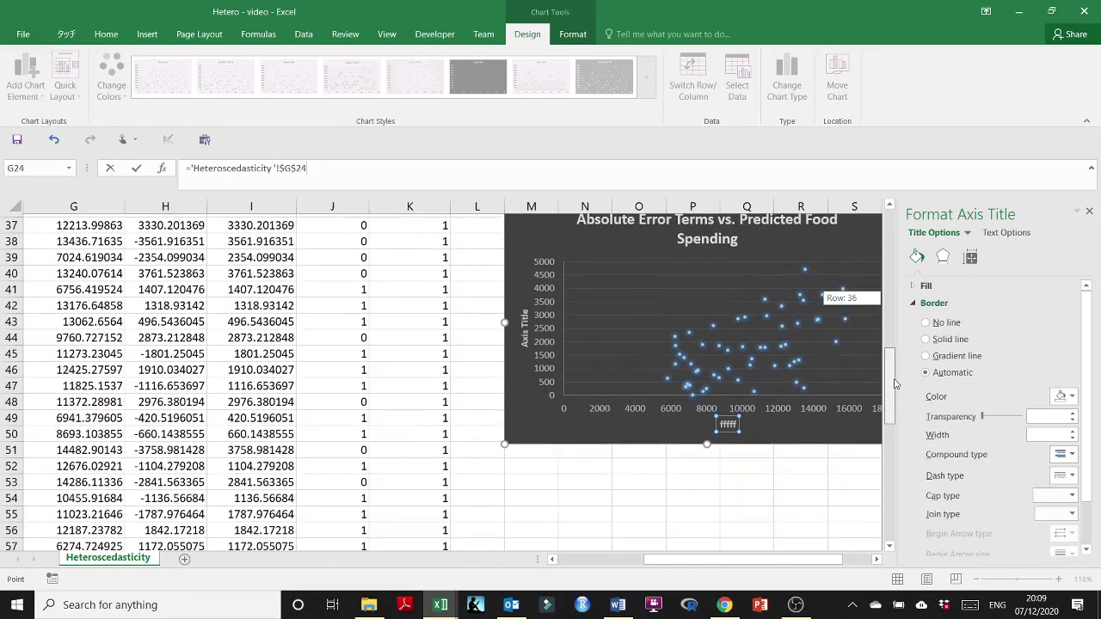
click(762, 425)
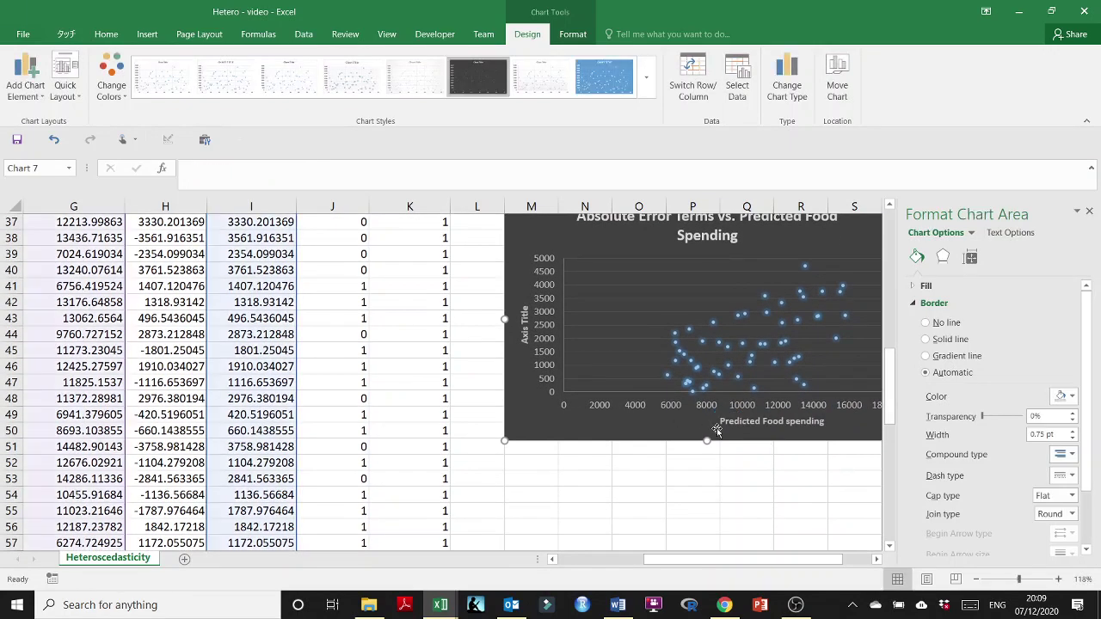
click(1089, 212)
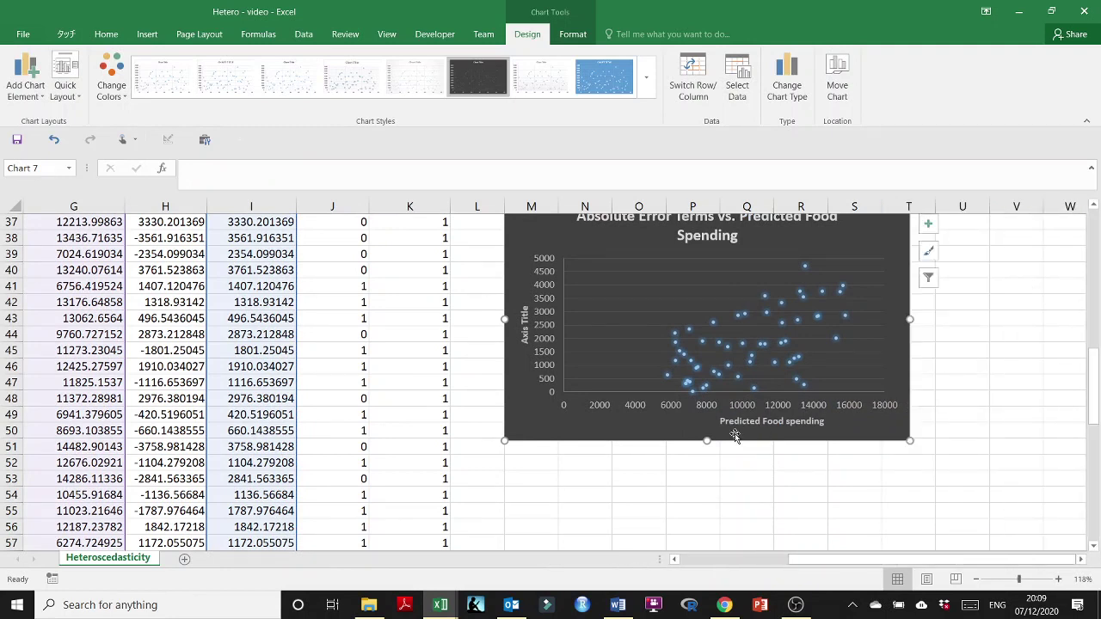
- Link the vertical axis title to the ABS(Residuals) heading in I24 and centre the horizontal axis title beneath the plot
click(524, 331)
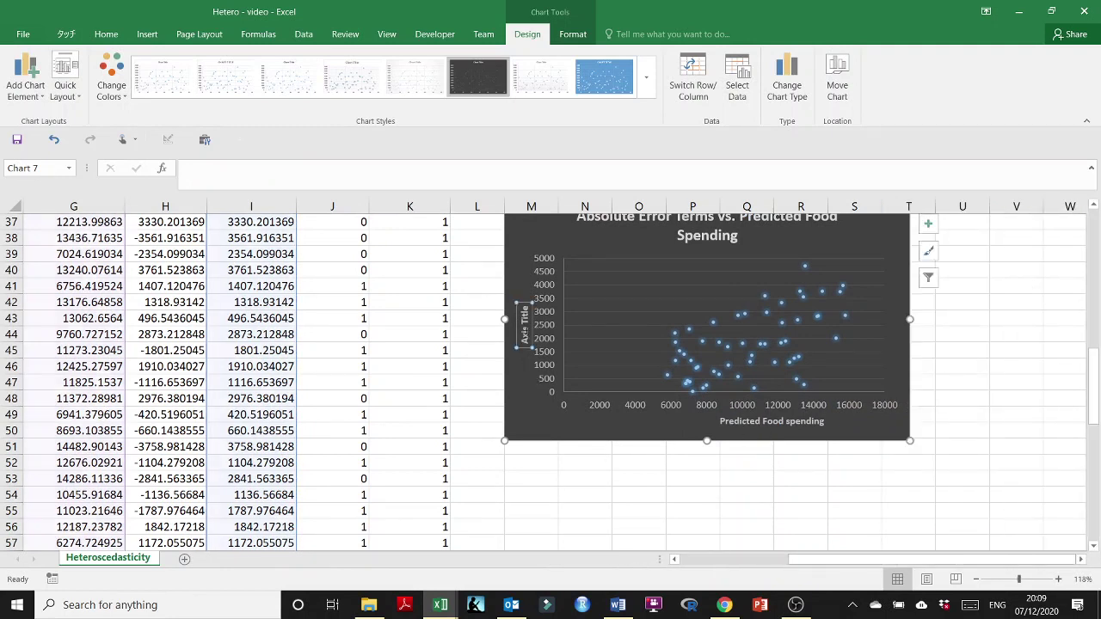
click(232, 176)
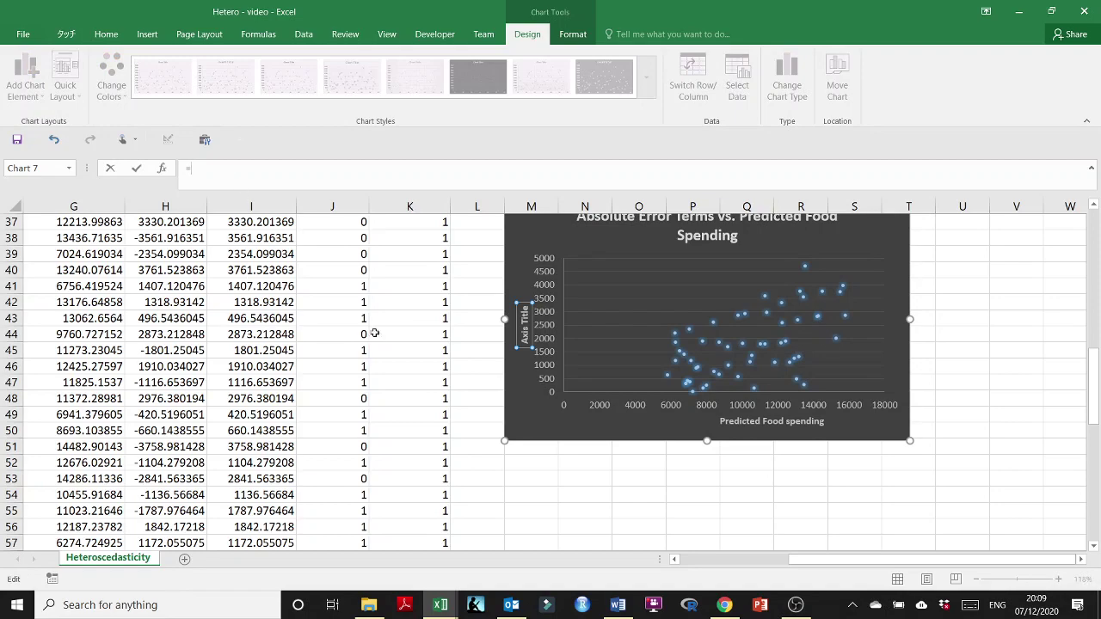
drag(1098, 375, 1095, 323)
click(293, 240)
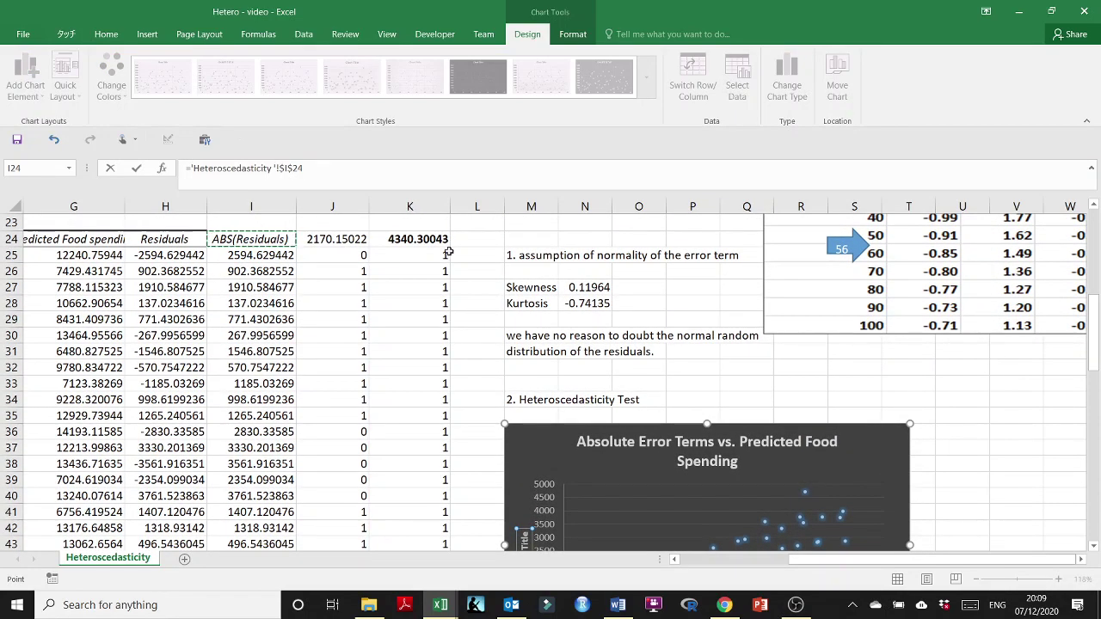
key(Return)
scroll(799, 403, down, 2)
scroll(800, 402, down, 1)
click(953, 402)
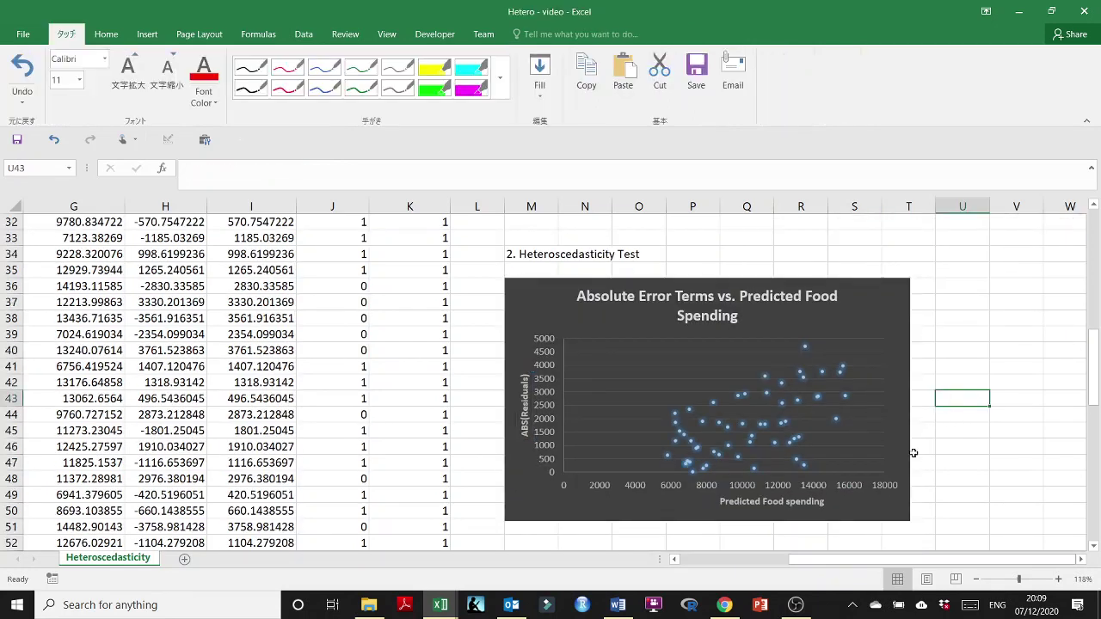
click(742, 503)
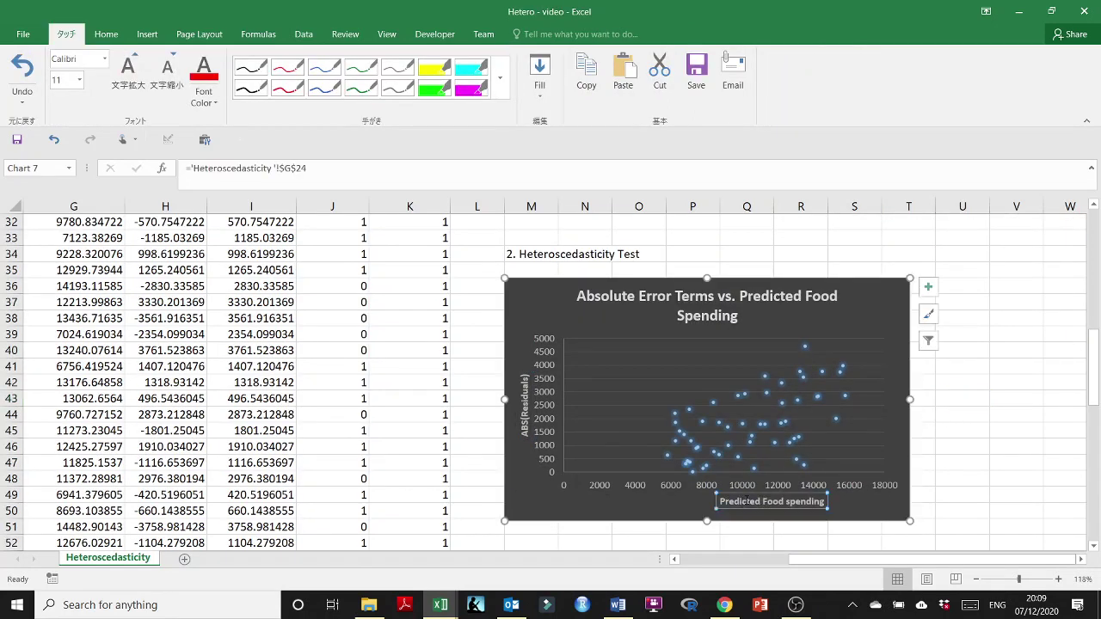
drag(716, 510, 704, 511)
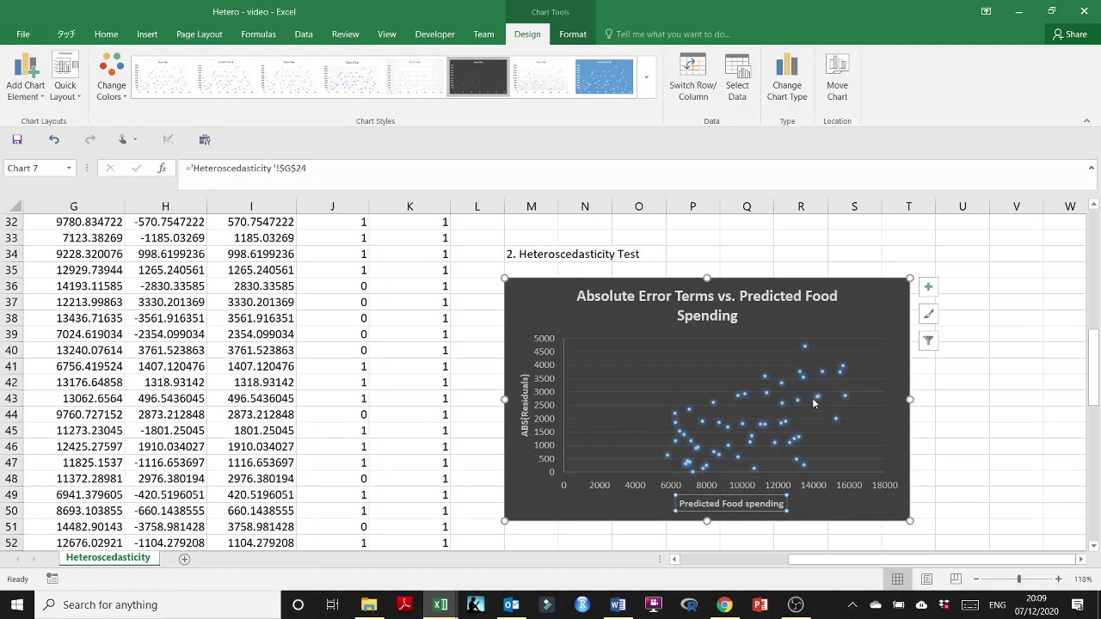
- Add a linear trendline to the scatter points and display its equation and R-squared value on the chart
right_click(746, 396)
click(795, 510)
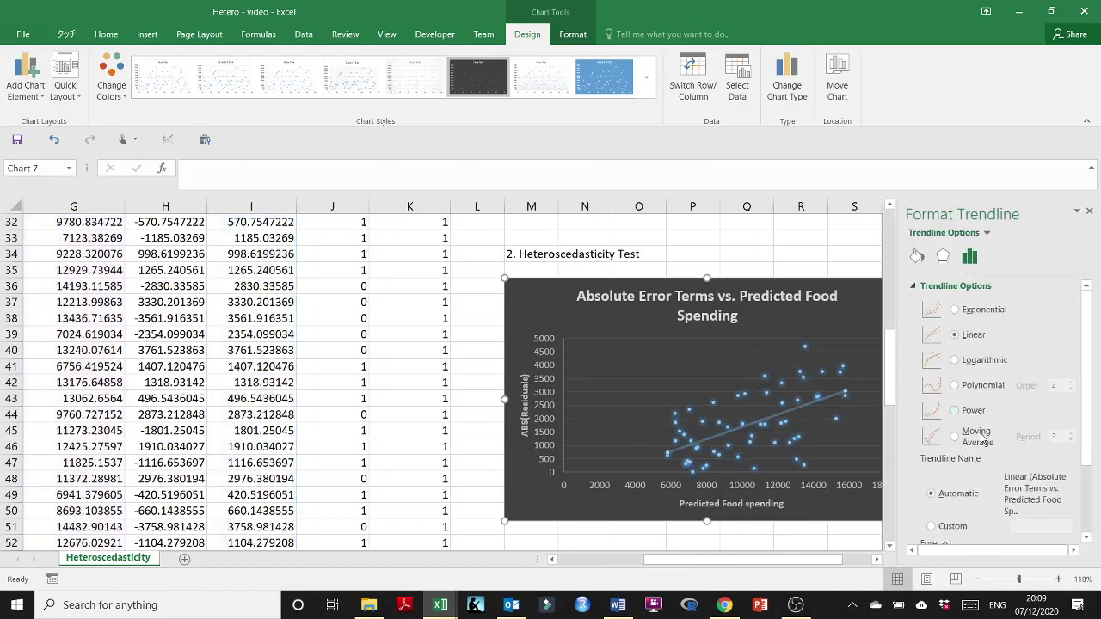
scroll(983, 440, down, 3)
click(926, 514)
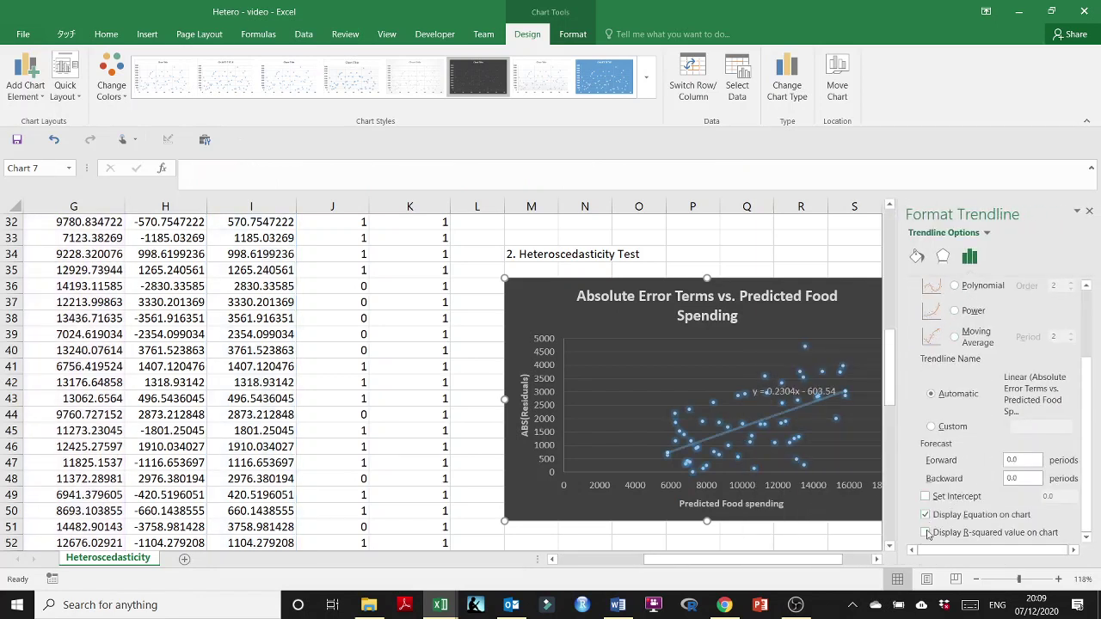
click(925, 532)
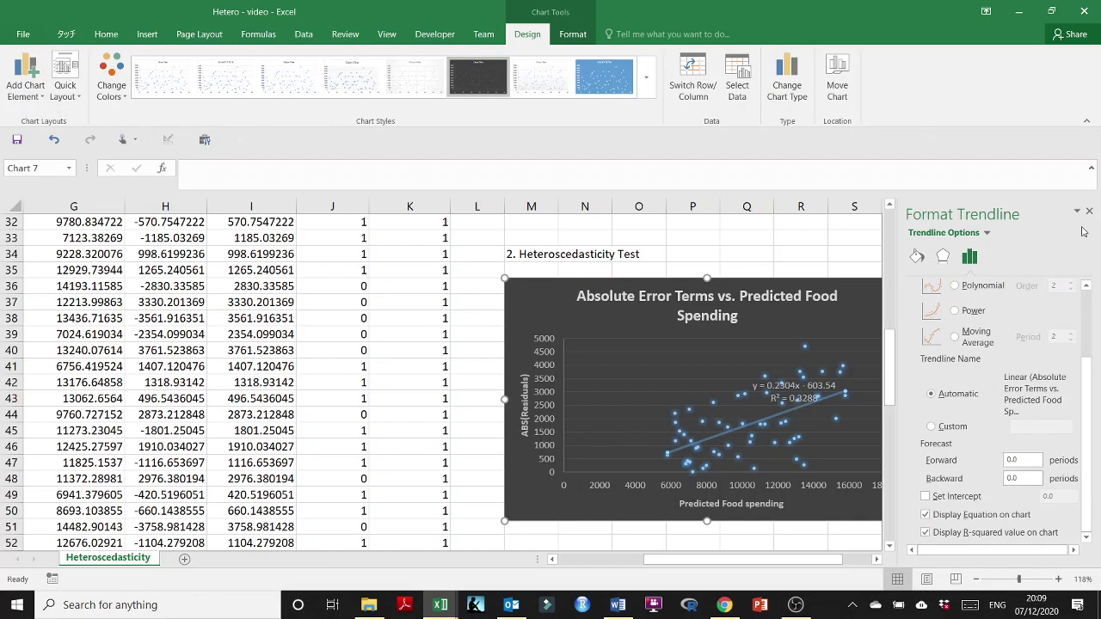
- Colour the trendline gold and move its equation and R-squared label to the chart's upper-right corner, clear of the points
click(916, 256)
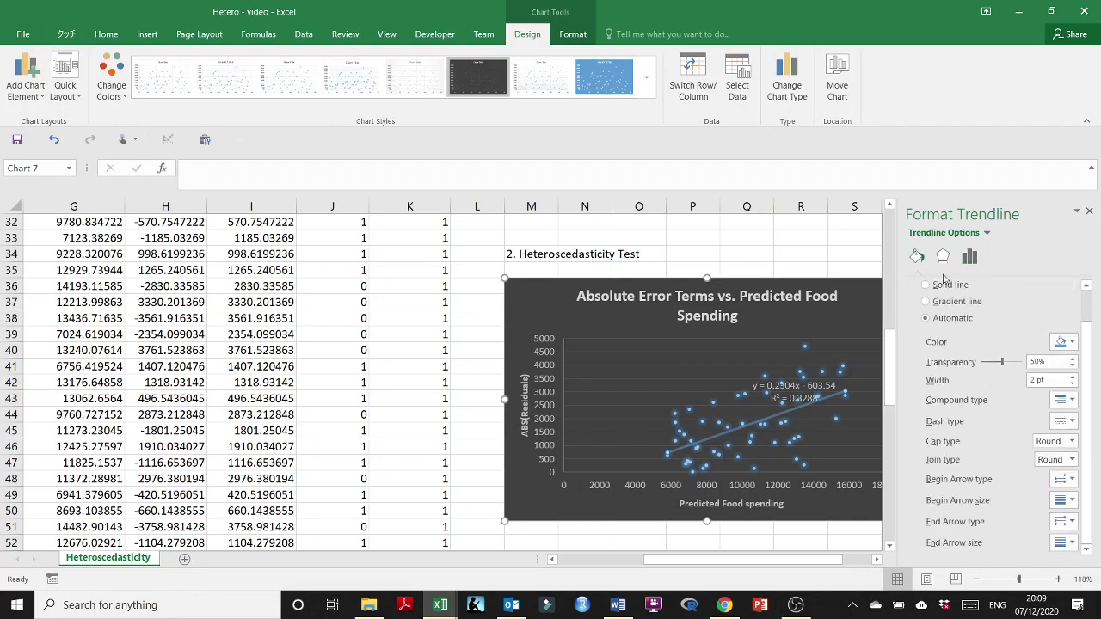
click(1065, 343)
click(1070, 376)
click(1089, 212)
click(817, 389)
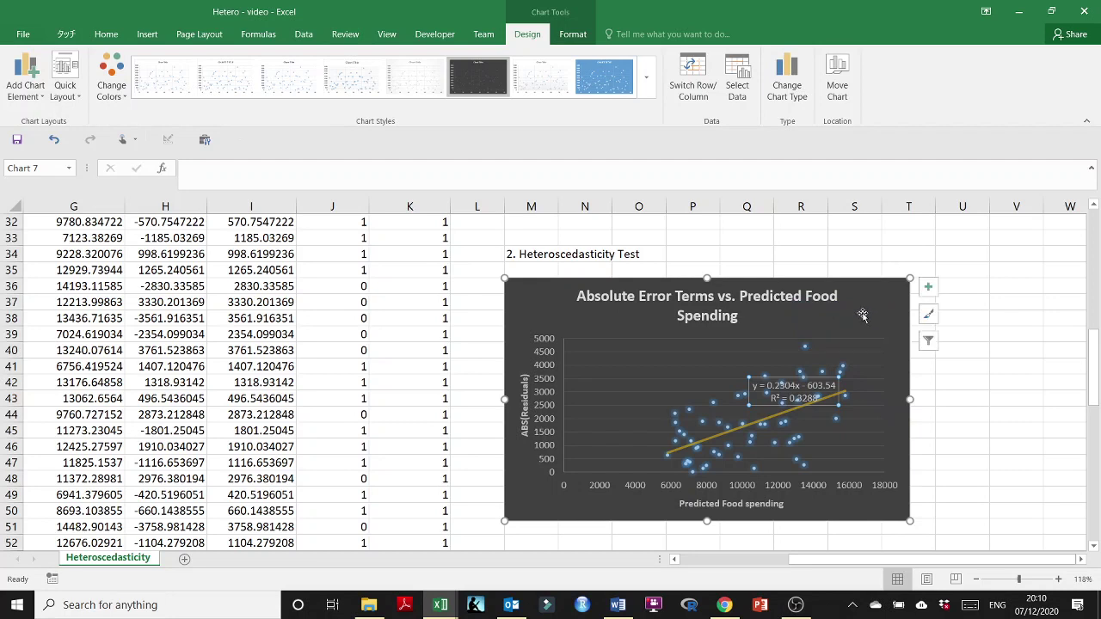
drag(863, 315, 863, 315)
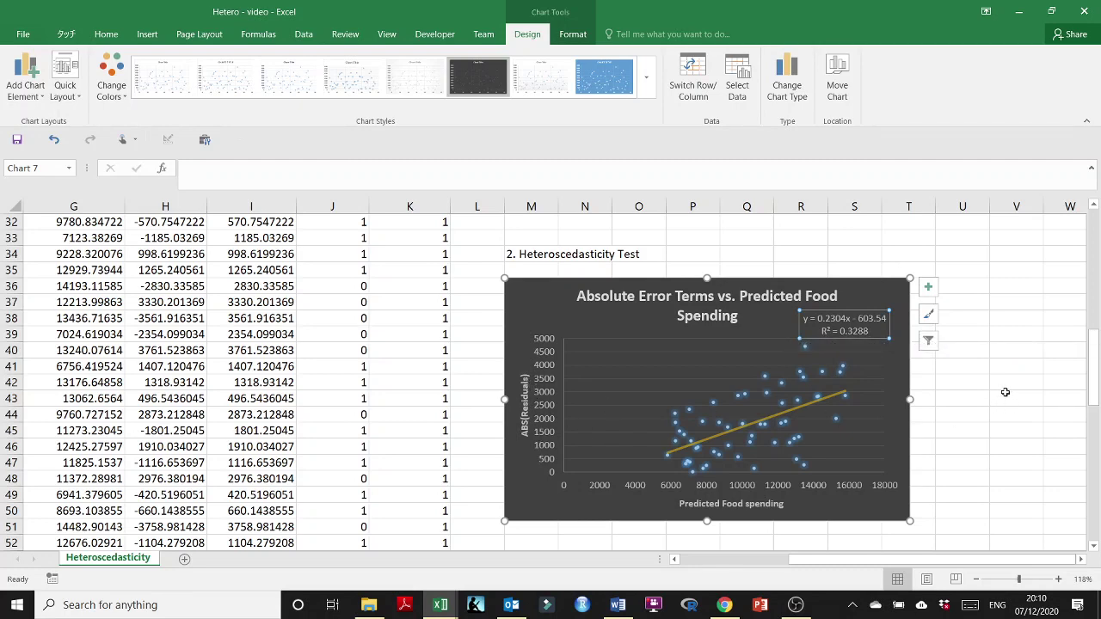
- Select cell M53 below the absolute error terms chart
scroll(686, 412, down, 2)
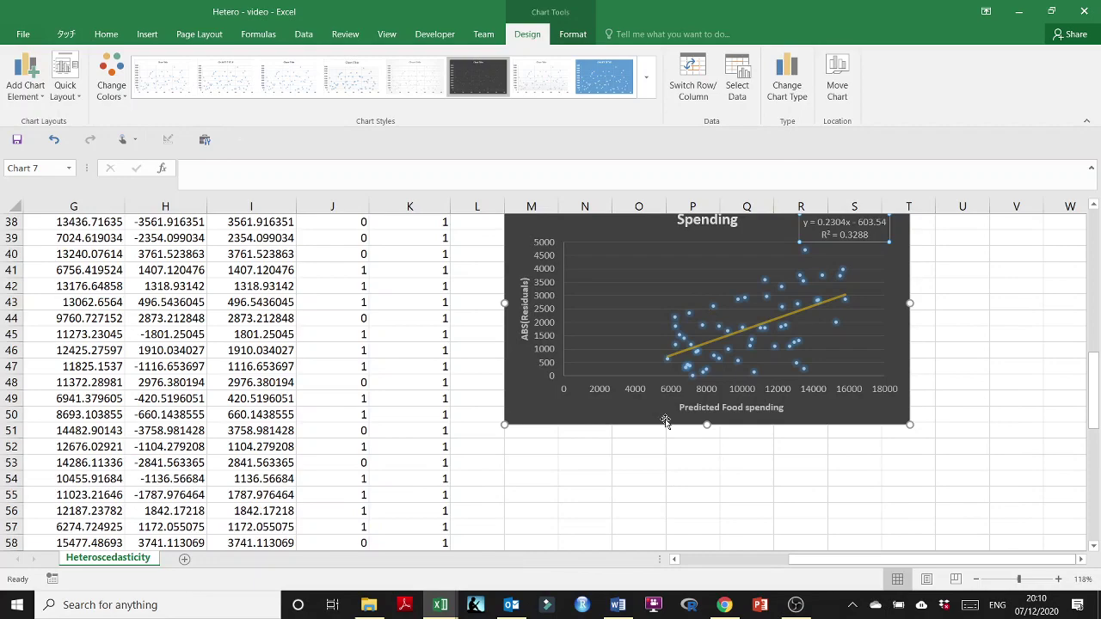
click(538, 457)
scroll(554, 457, up, 3)
scroll(554, 457, down, 1)
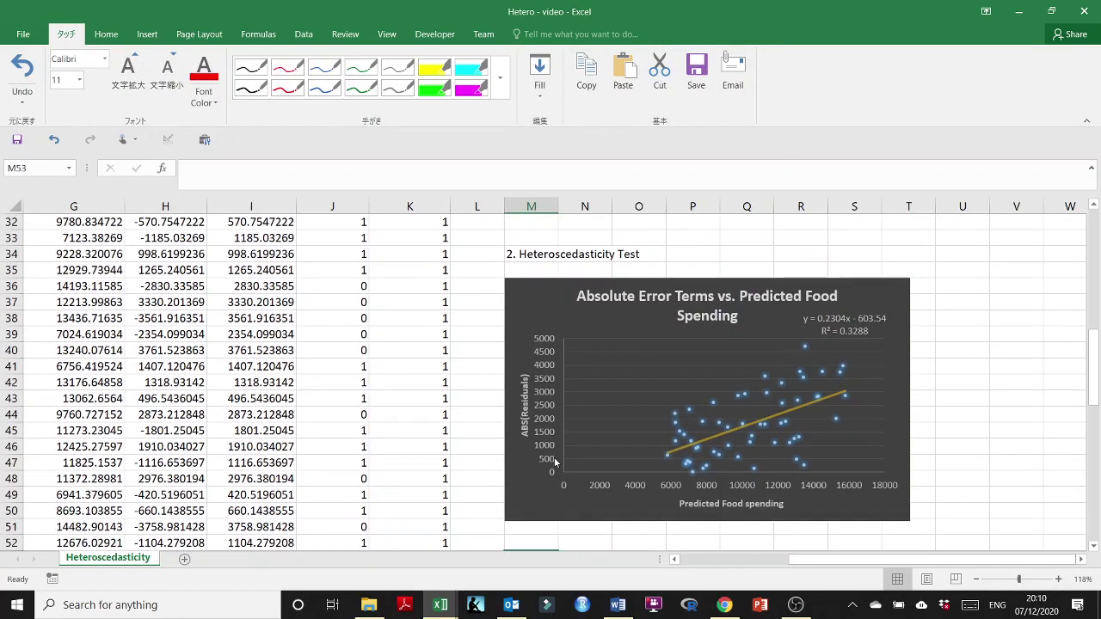
scroll(554, 456, down, 1)
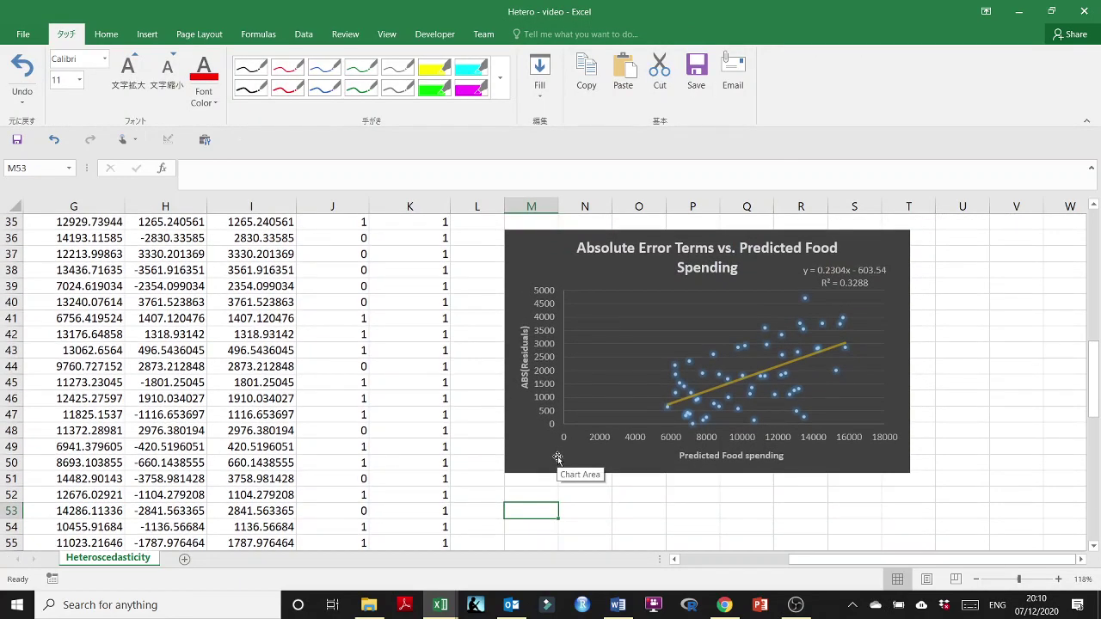
scroll(558, 457, down, 1)
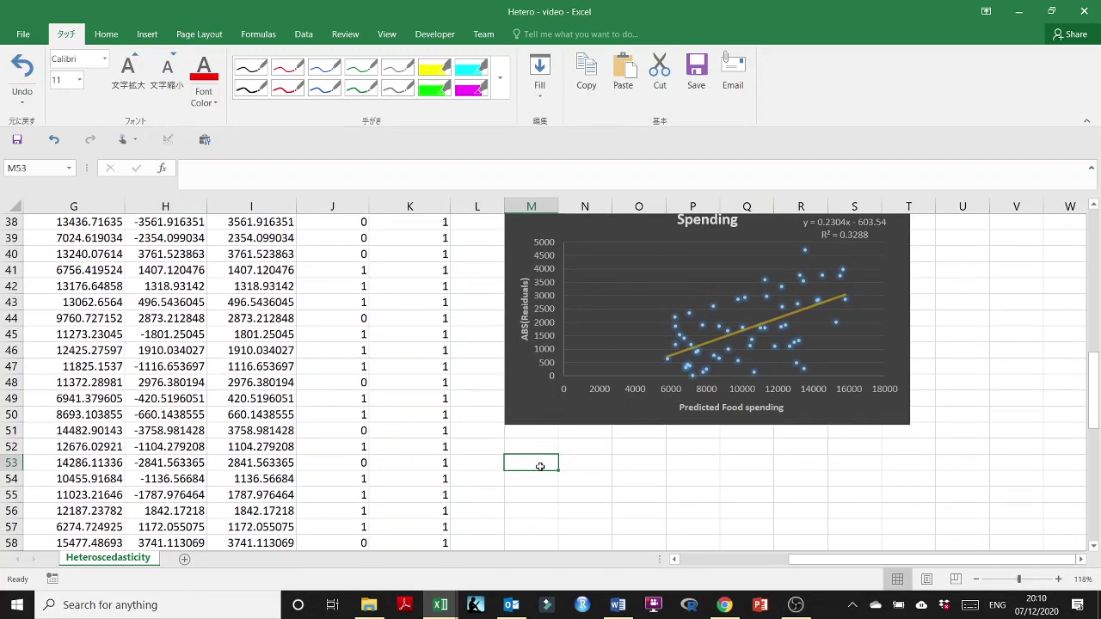
- Enter the heading "Breusch-Pagan test" in cell M53 below the residuals chart
text(Br)
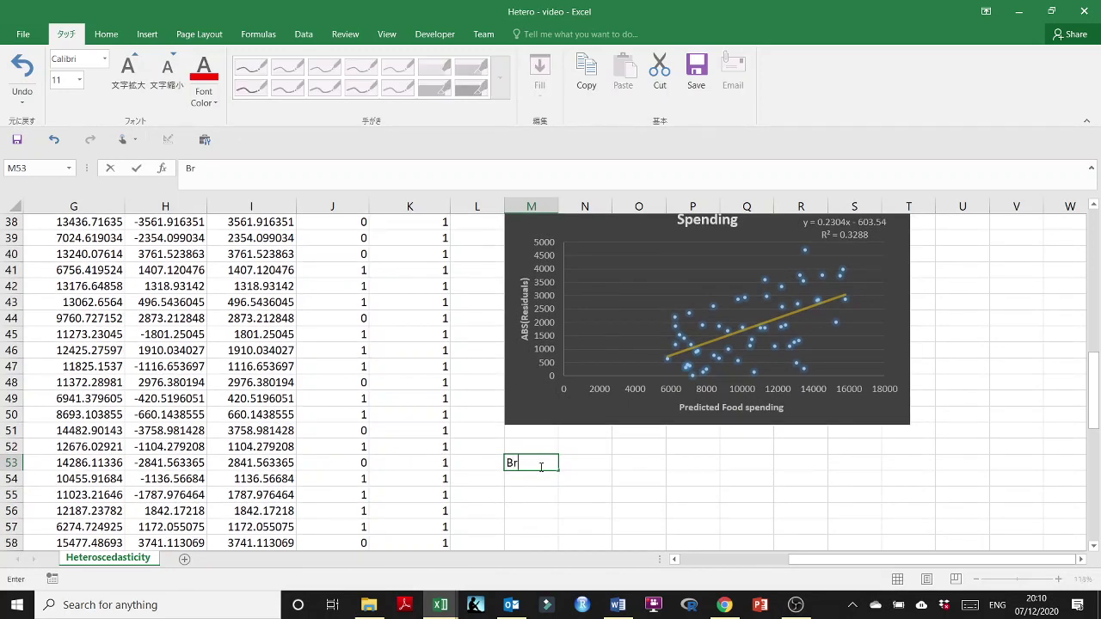
text(eusch-Pagan t)
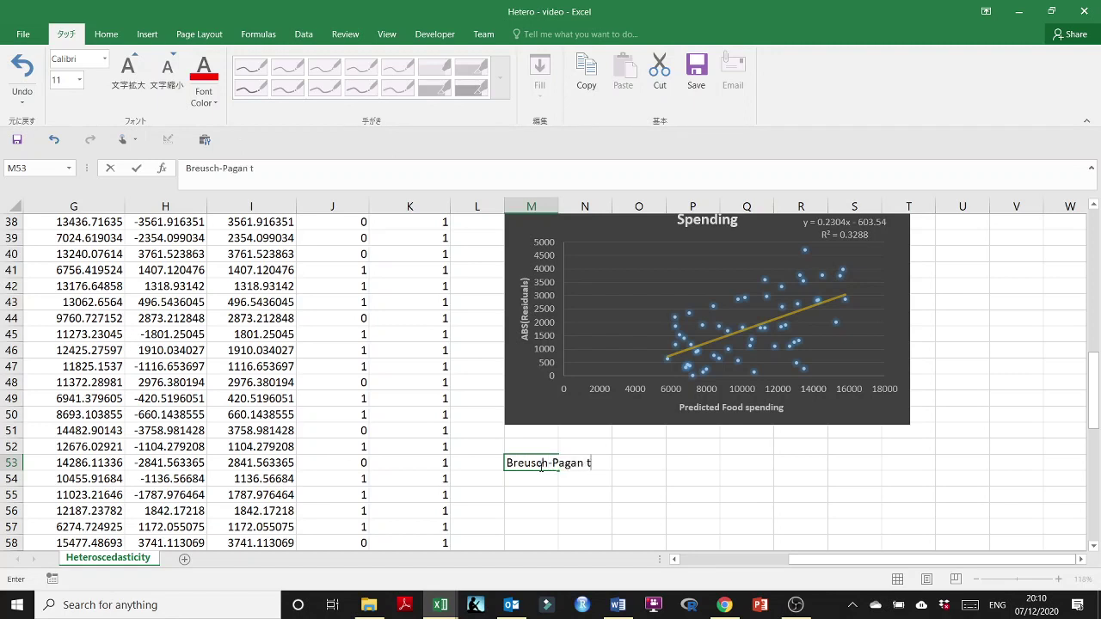
text(est)
key(Return)
key(Return)
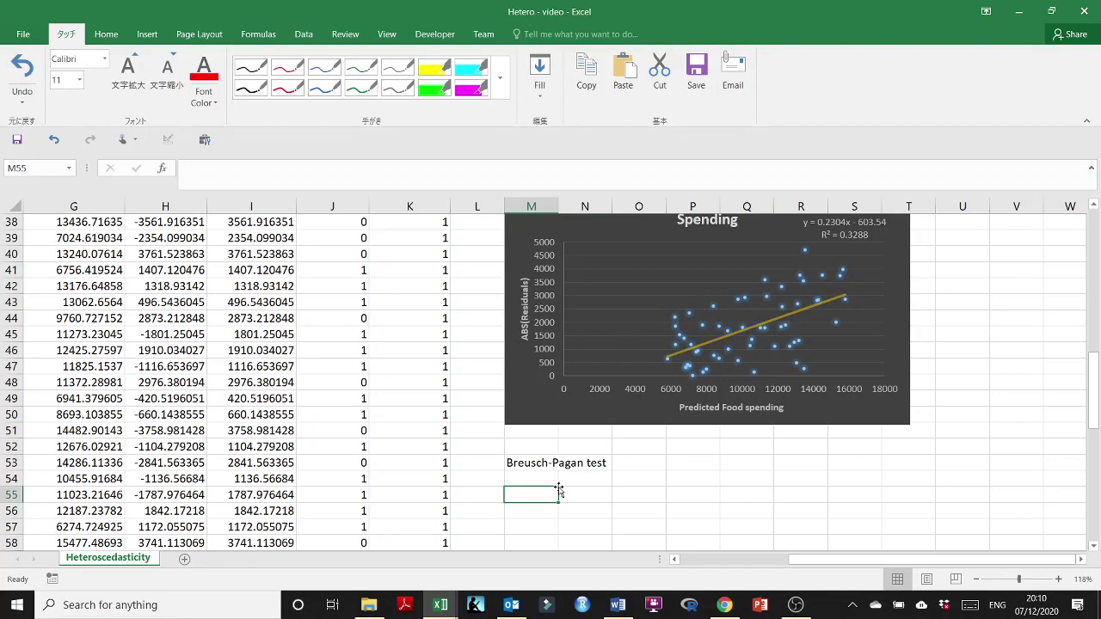
- Enter the note "Chi squared test = n * Rsquare" in cell N54 beneath the Breusch-Pagan heading
scroll(559, 490, up, 7)
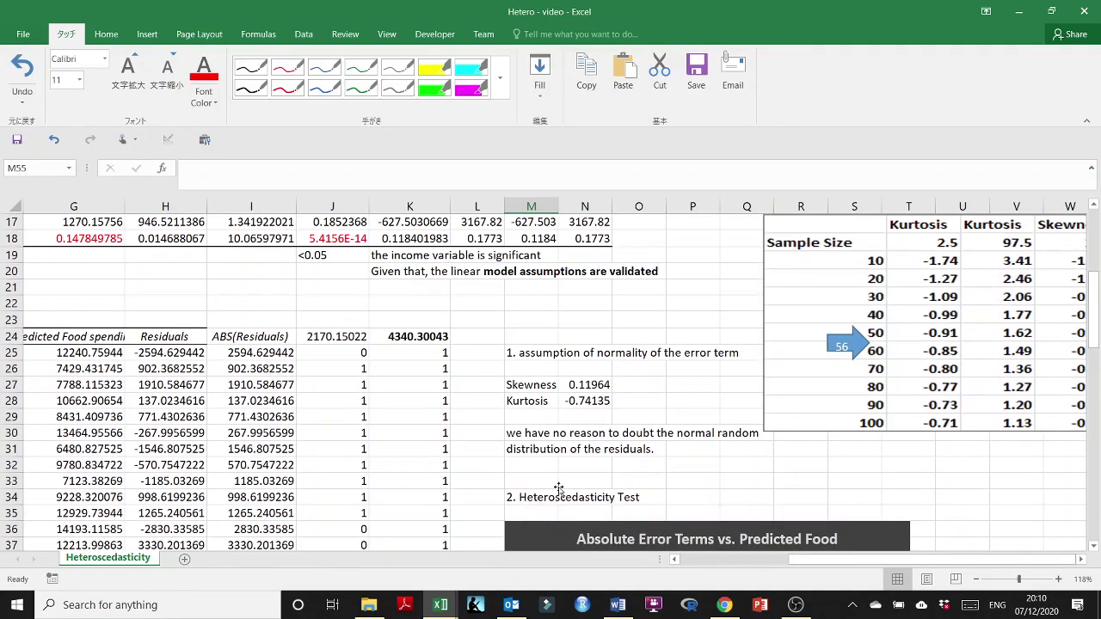
scroll(559, 488, down, 1)
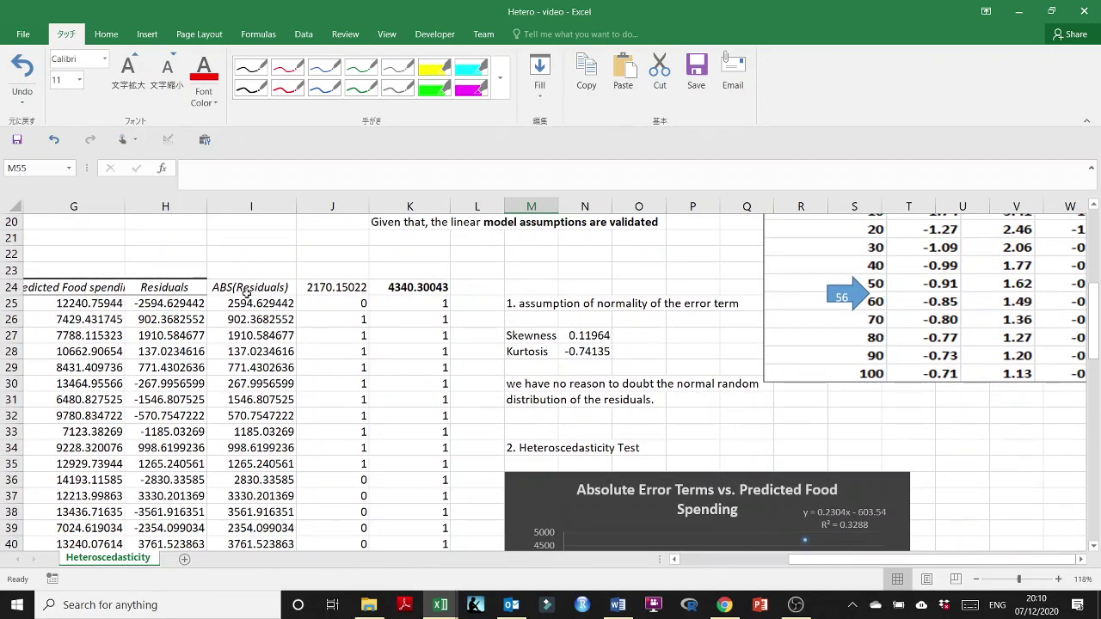
scroll(626, 420, down, 7)
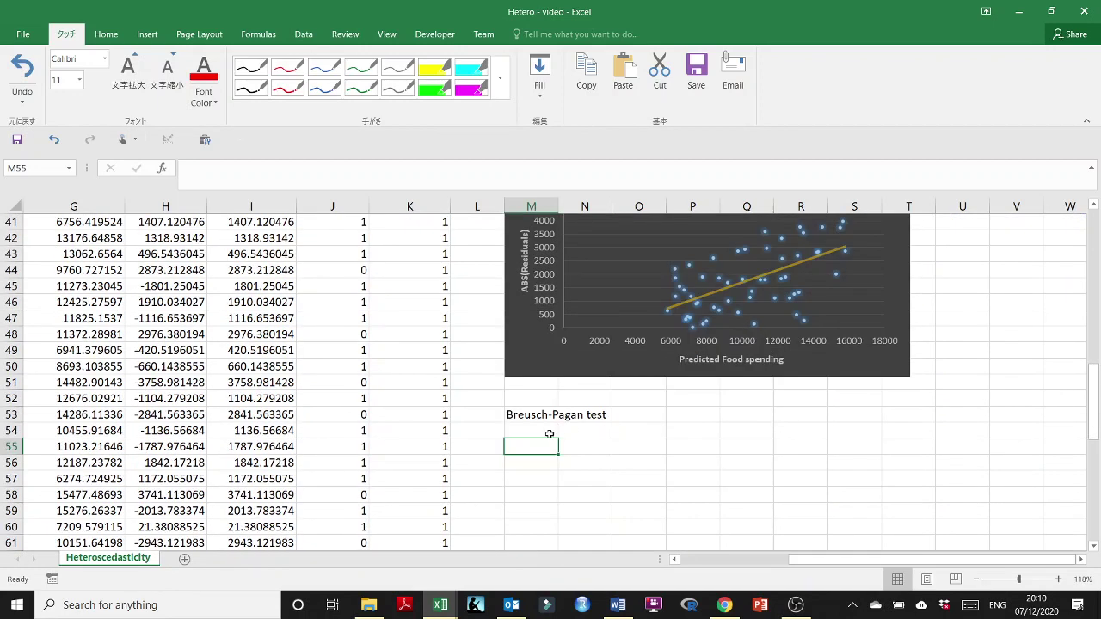
click(575, 435)
text(C)
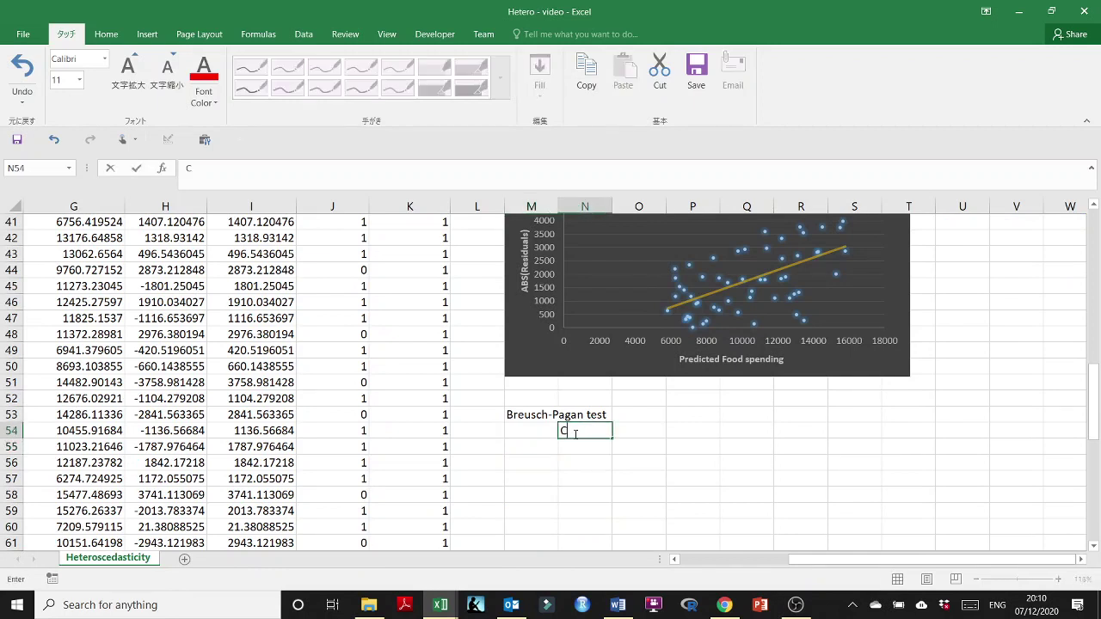
text(hi squared test = n *)
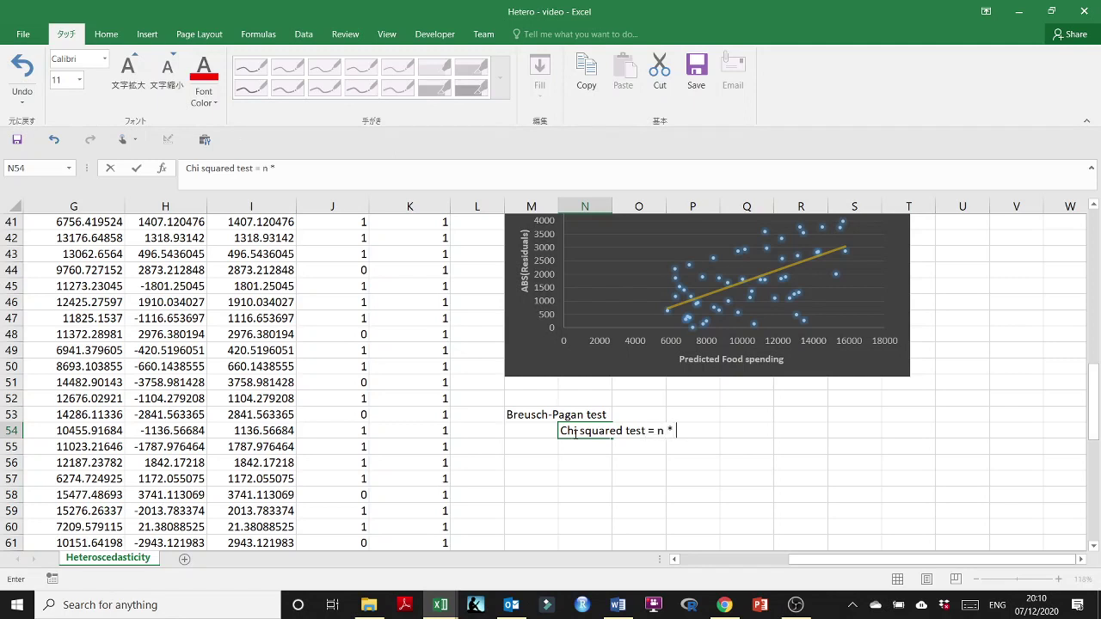
text(Rsquare)
key(Return)
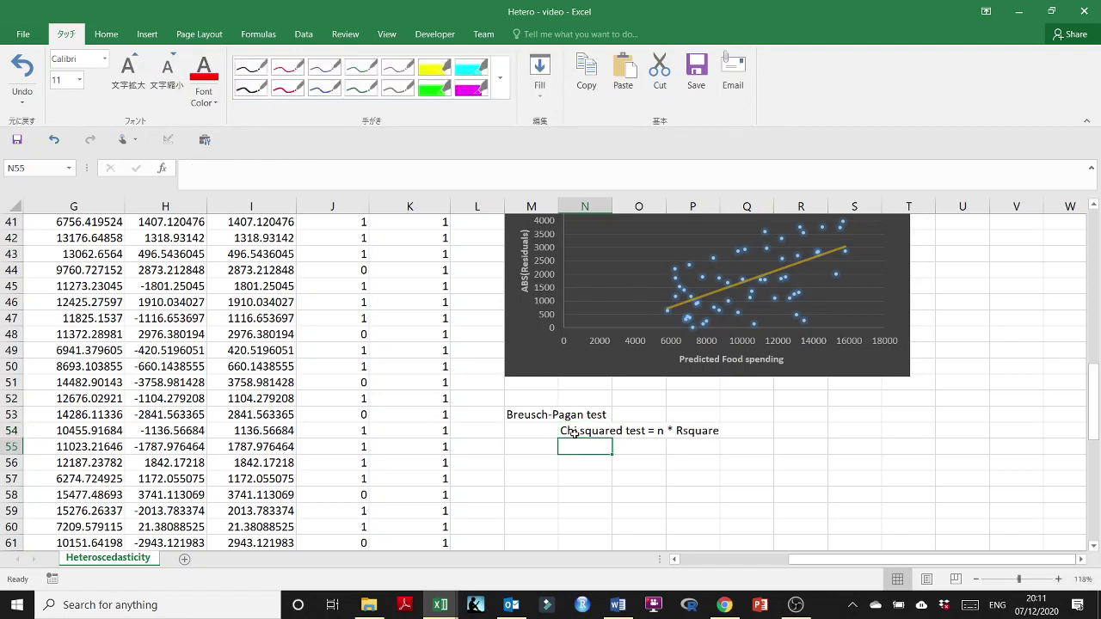
- Narrow column K slightly and widen column G to fit the full "Predicted Food spending" header
click(538, 465)
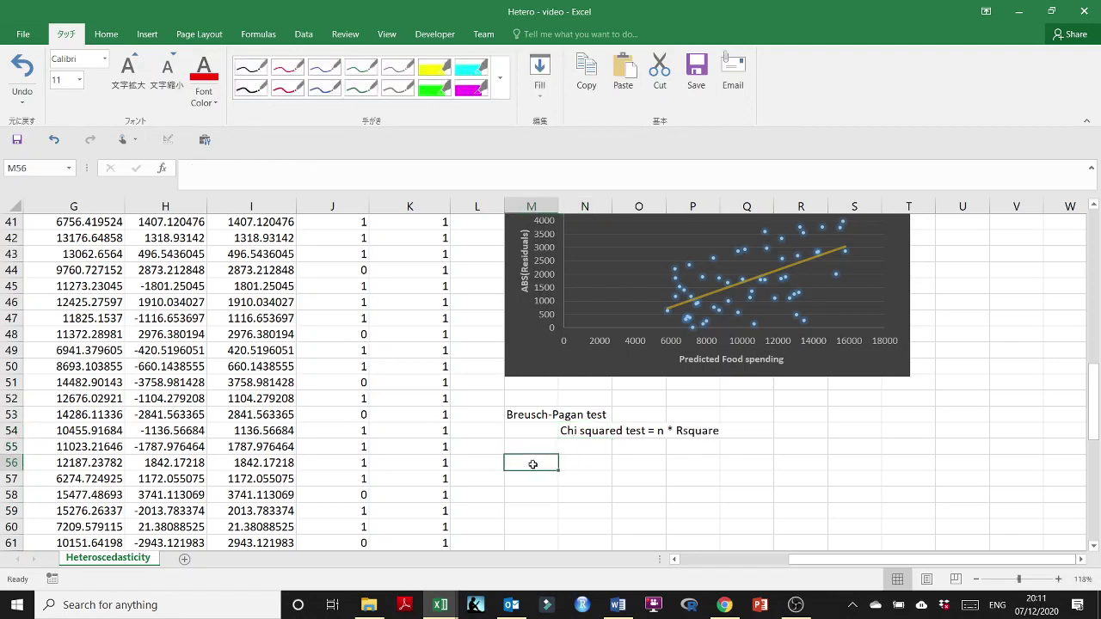
scroll(516, 448, up, 9)
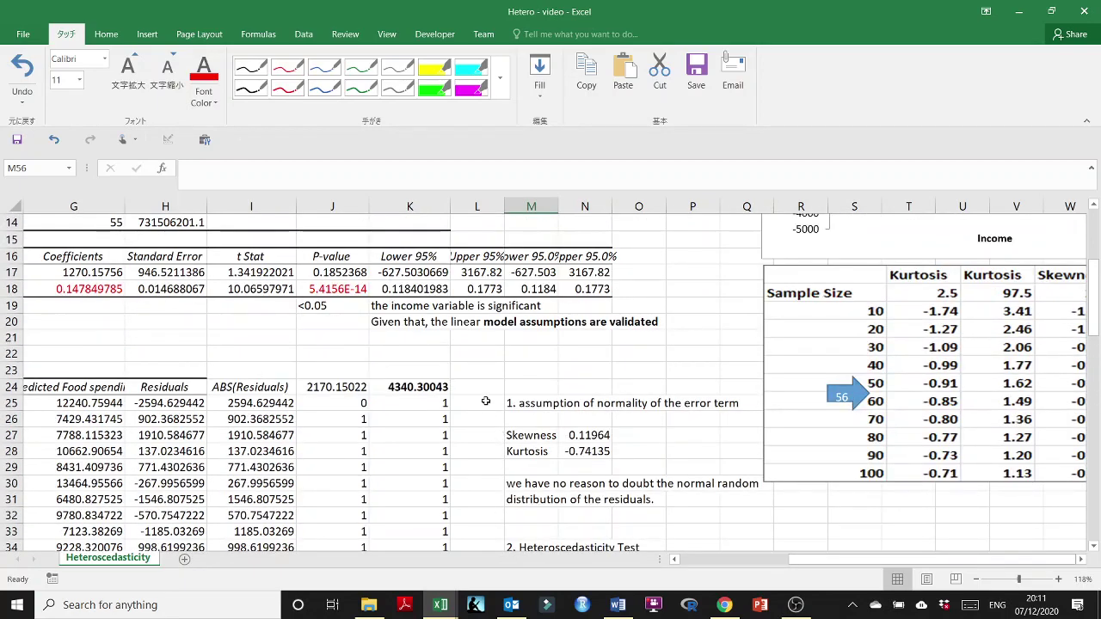
click(485, 394)
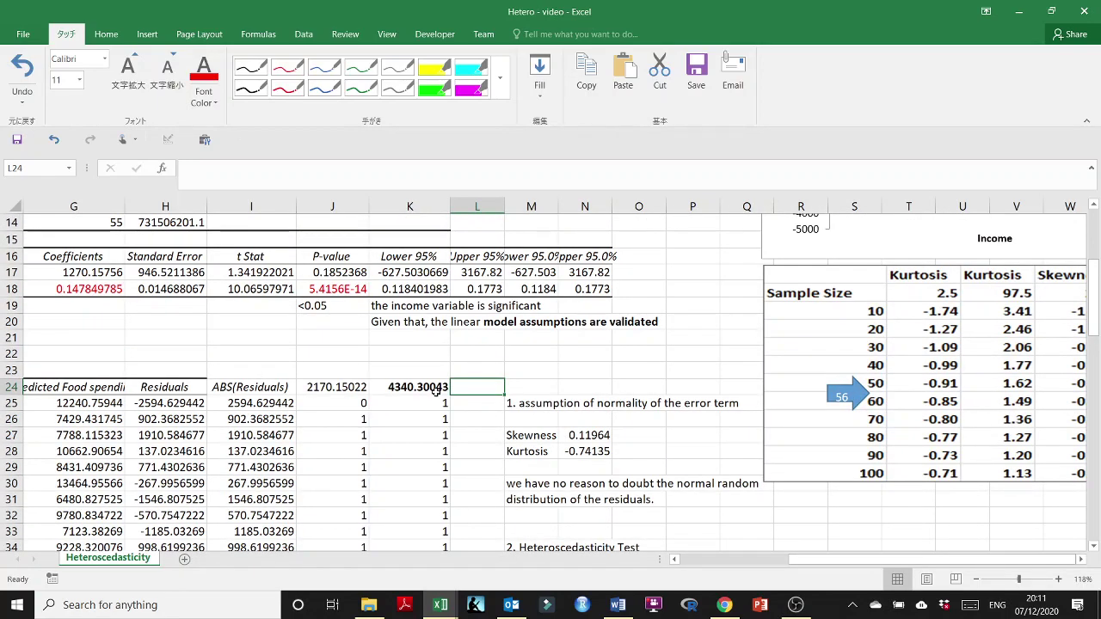
drag(448, 213, 437, 215)
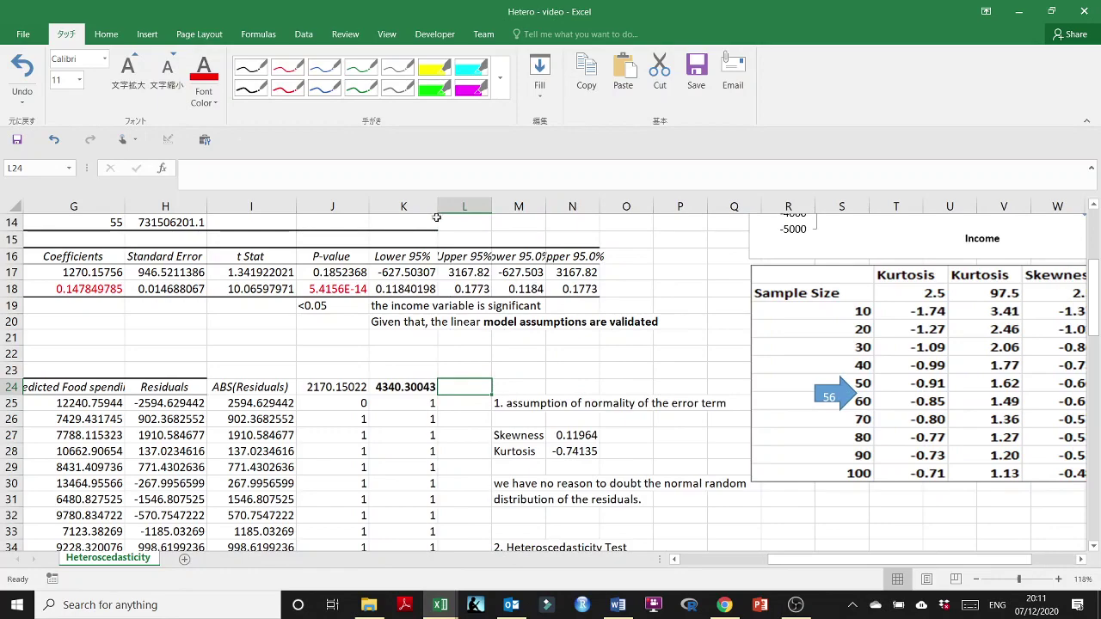
scroll(265, 391, down, 1)
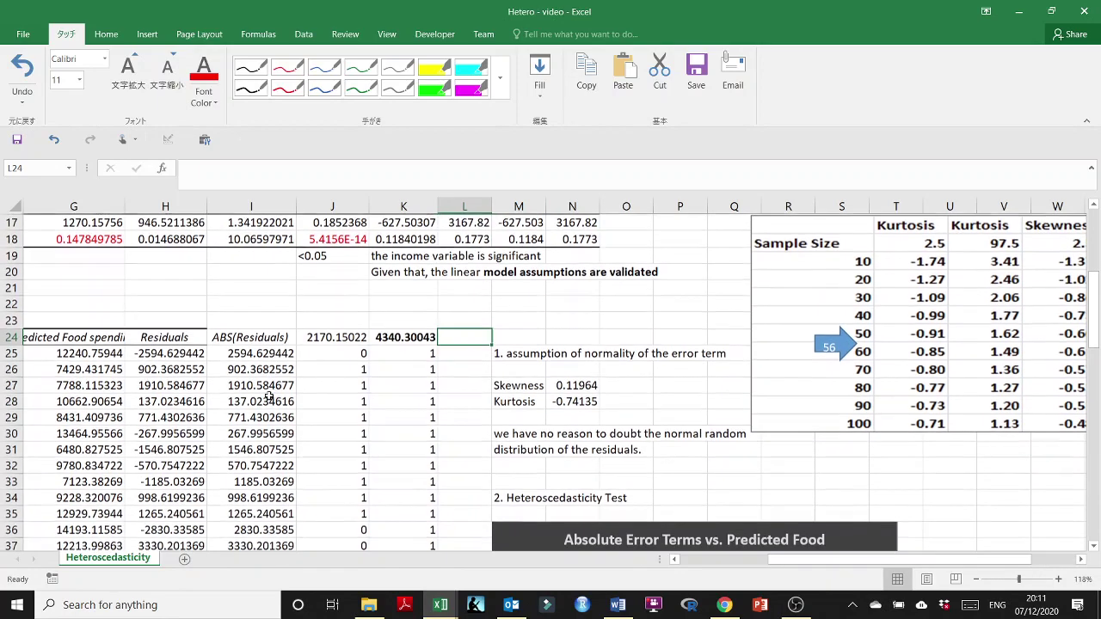
scroll(262, 384, up, 1)
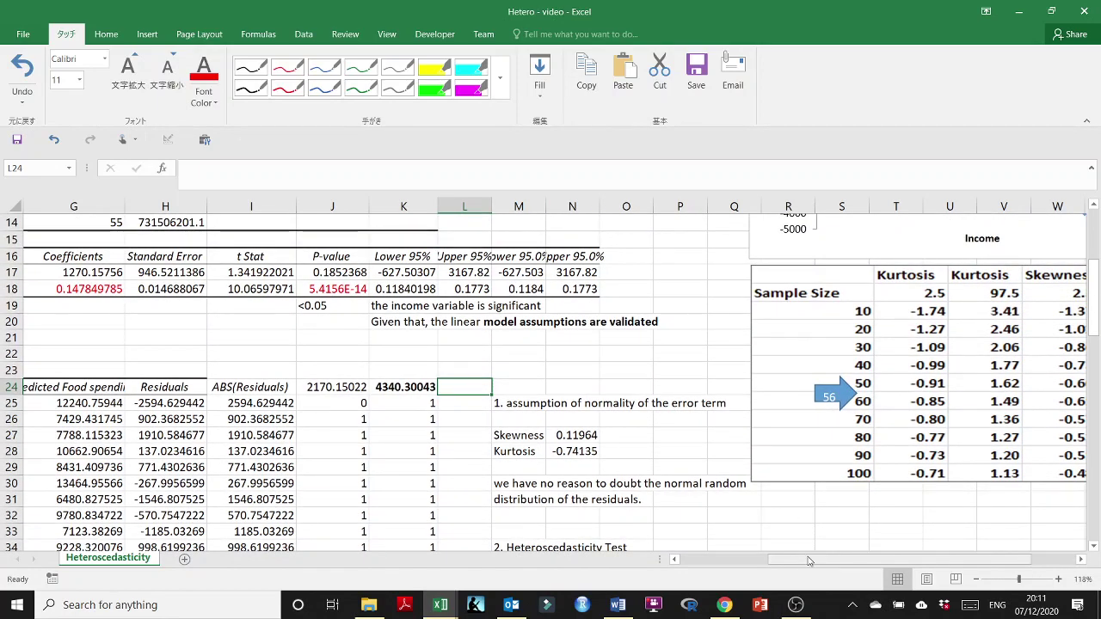
scroll(805, 544, left, 4)
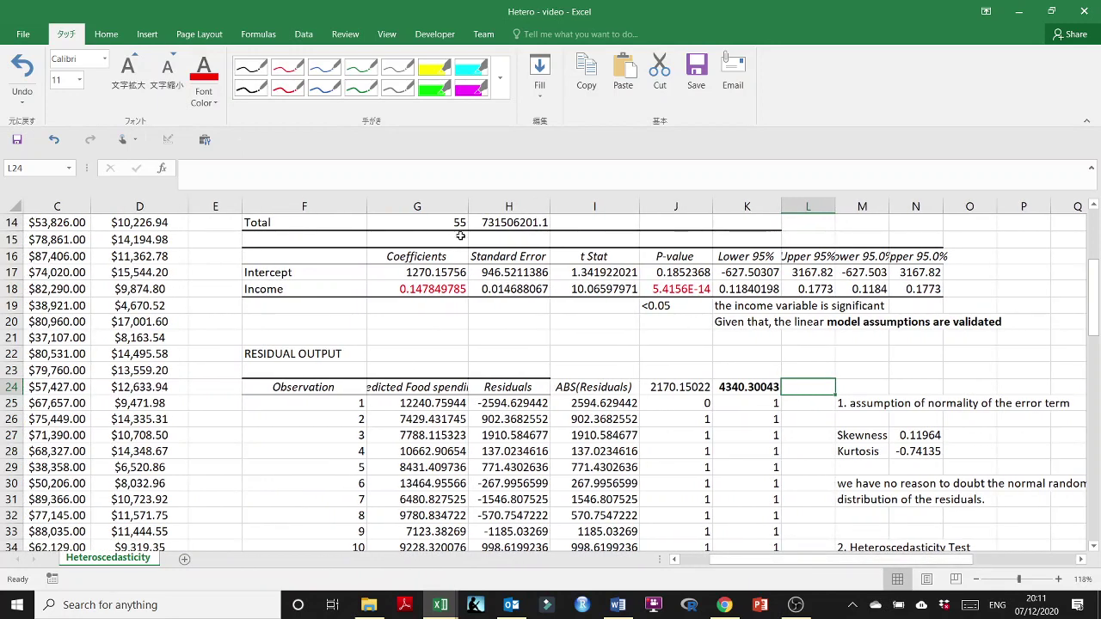
drag(468, 206, 502, 206)
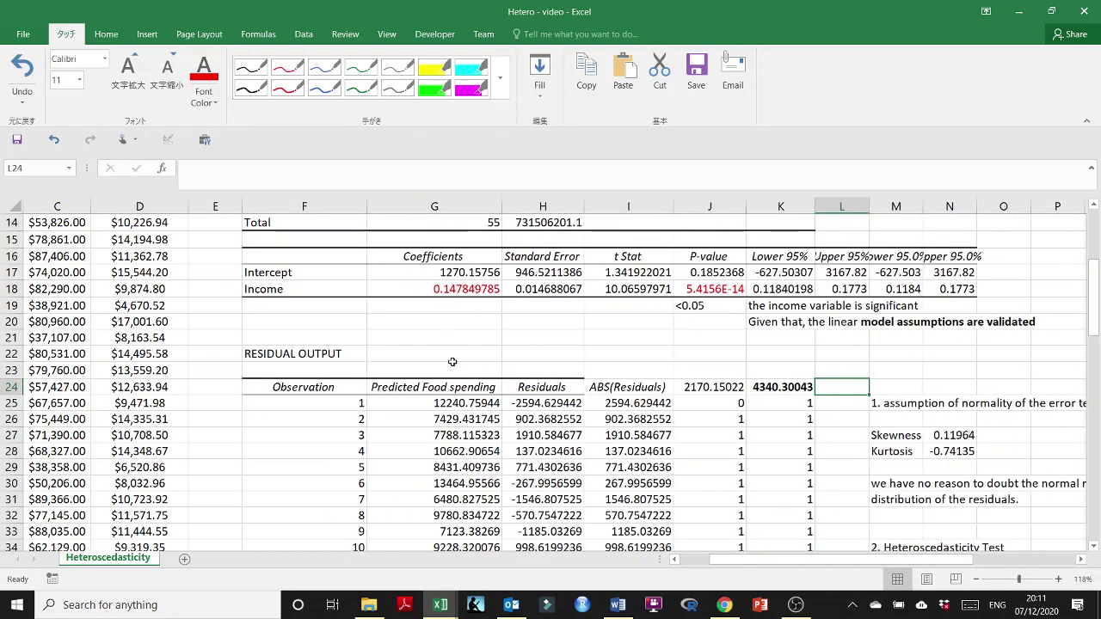
- Replace the content of cell J24, beside the ABS(Residuals) header, with a lone equals sign
click(319, 392)
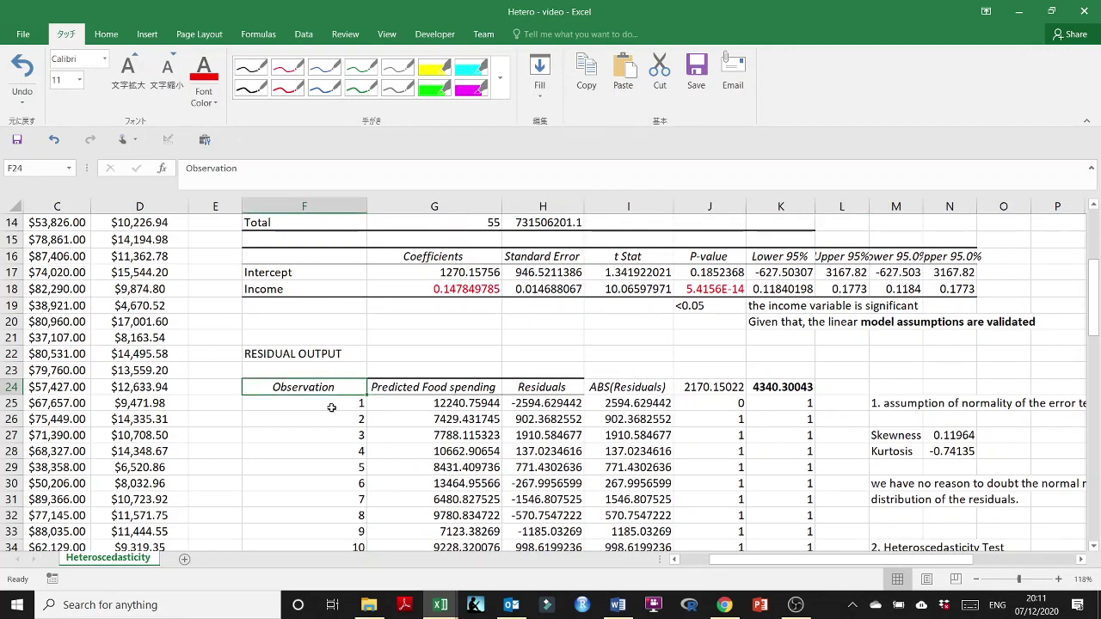
click(783, 389)
click(705, 389)
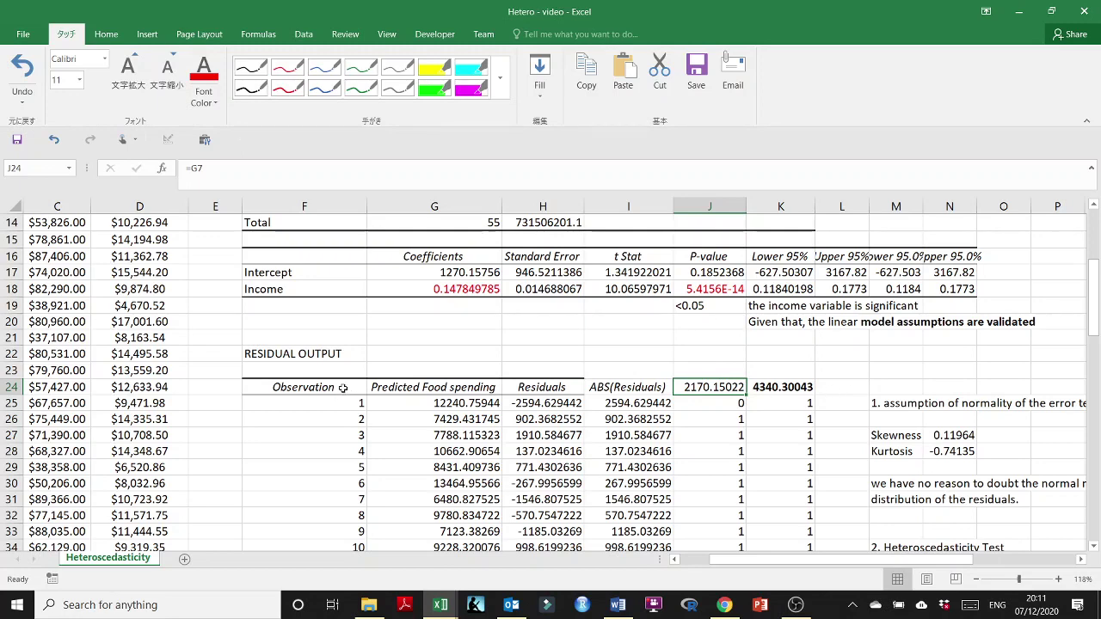
text(Res)
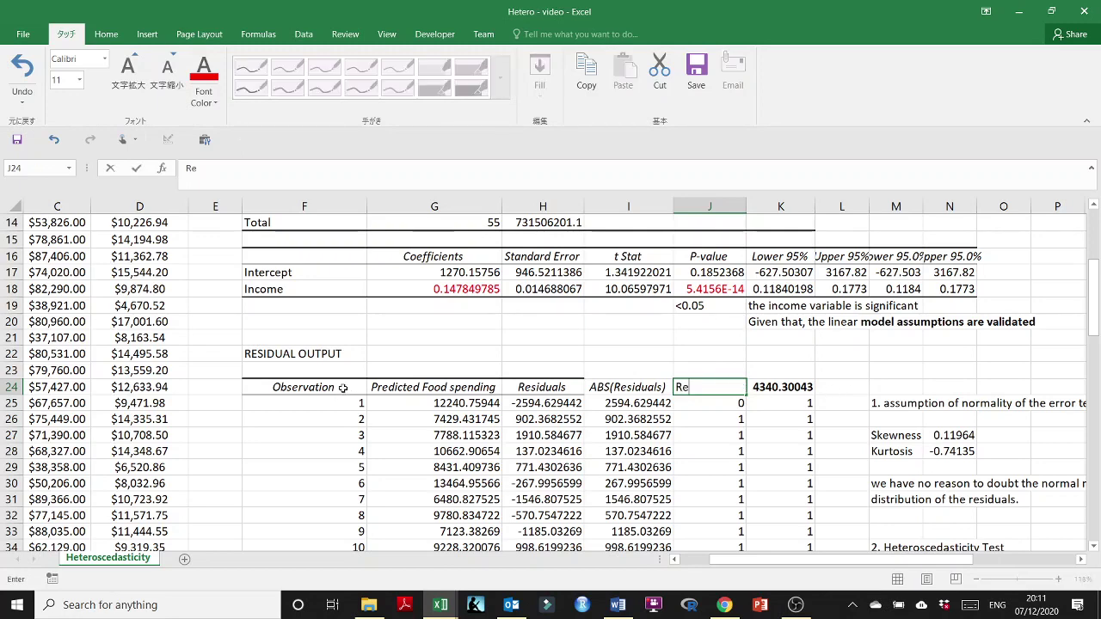
key(Escape)
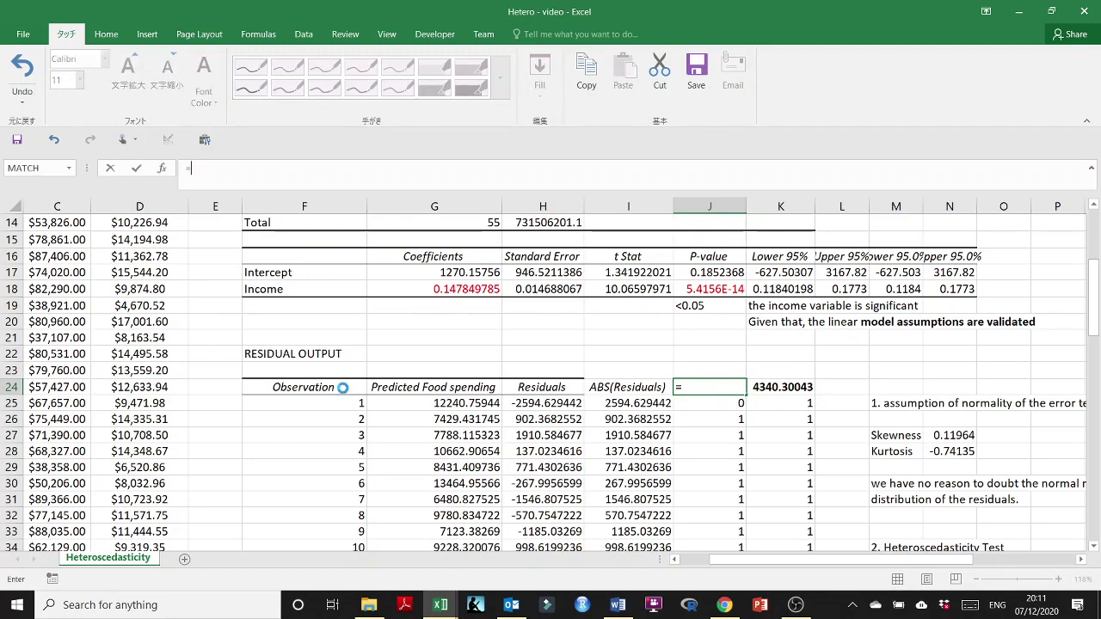
click(520, 349)
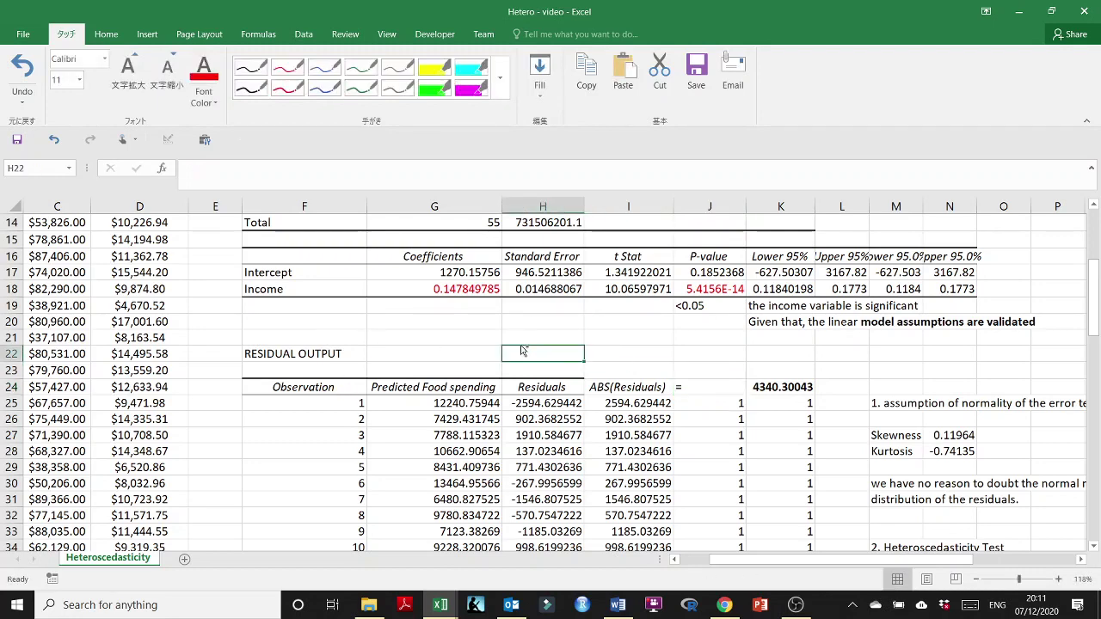
click(621, 368)
click(612, 340)
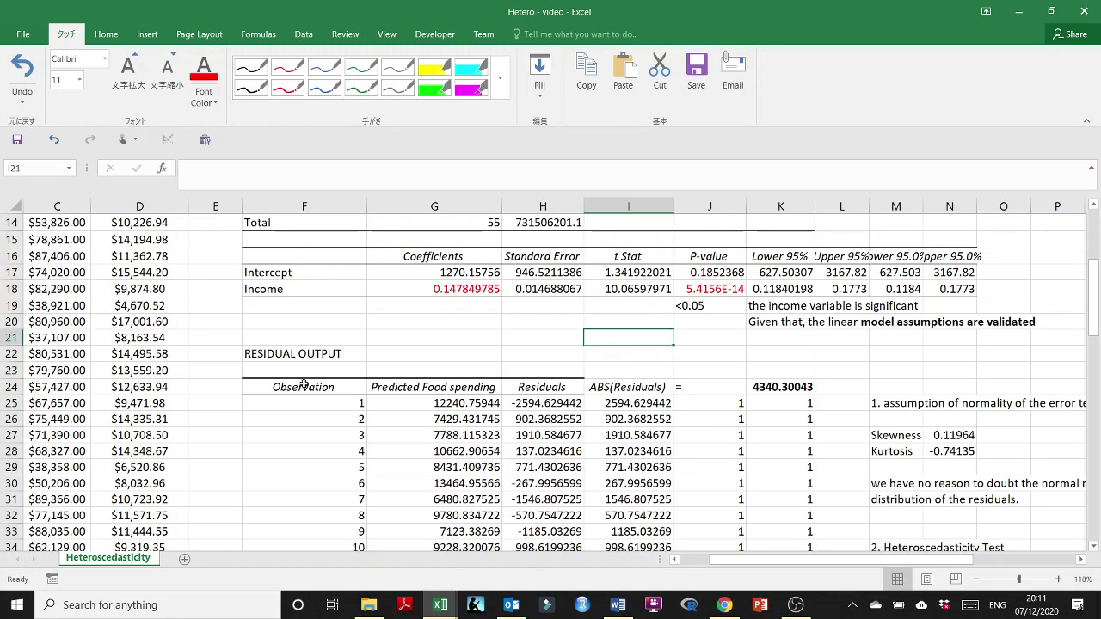
click(304, 384)
click(701, 387)
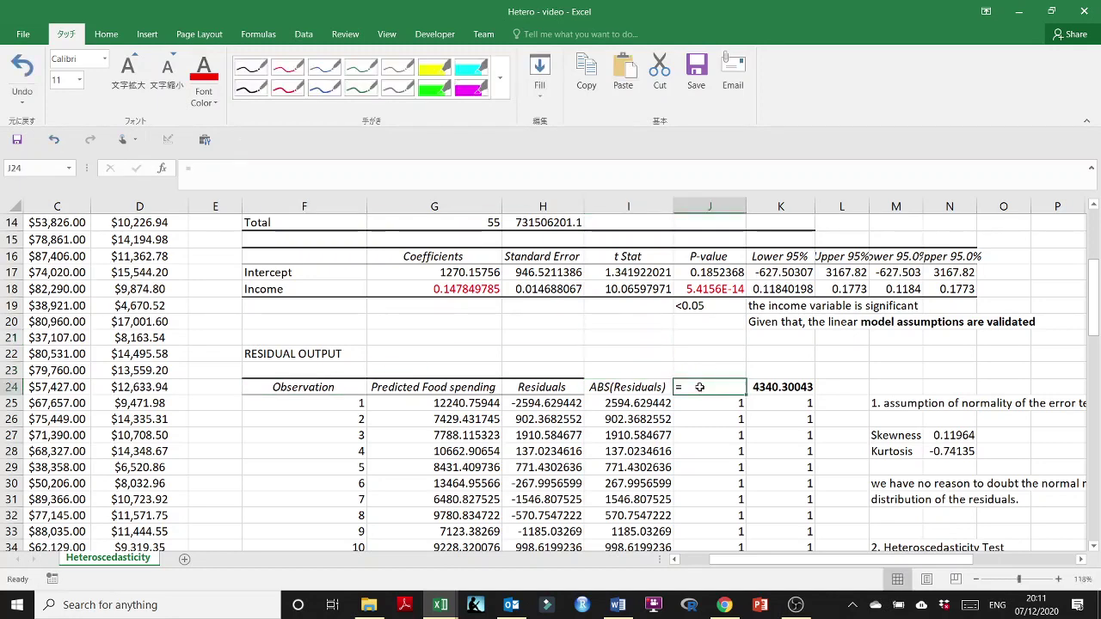
text(=)
click(311, 387)
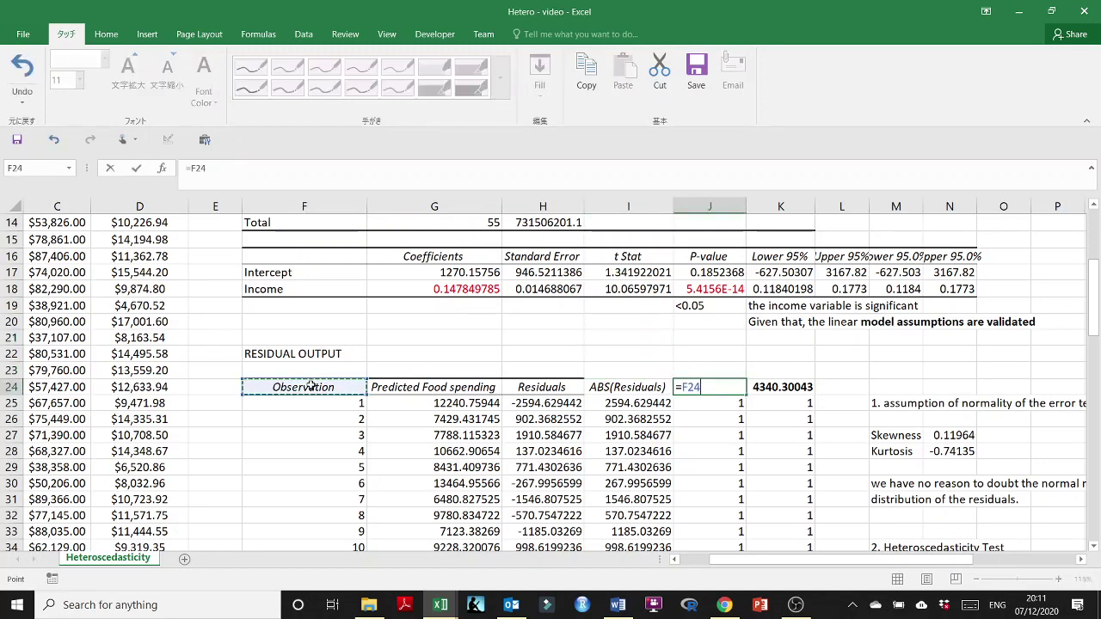
key(Escape)
- Replace the Observation header in cell F24 with "Residuals Square"
click(319, 420)
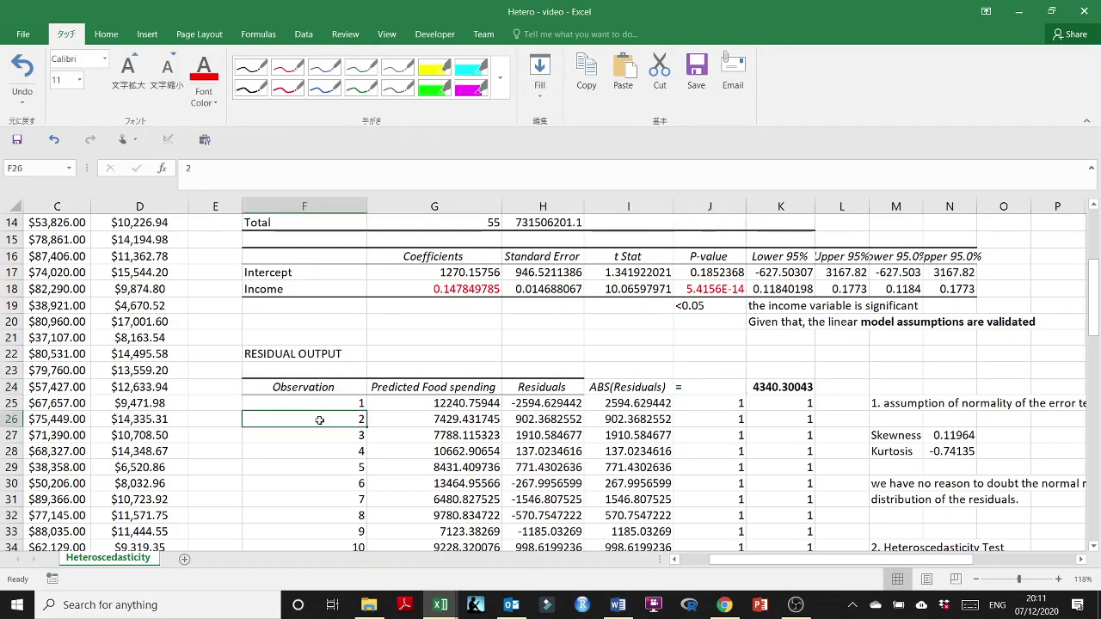
click(315, 389)
double_click(314, 388)
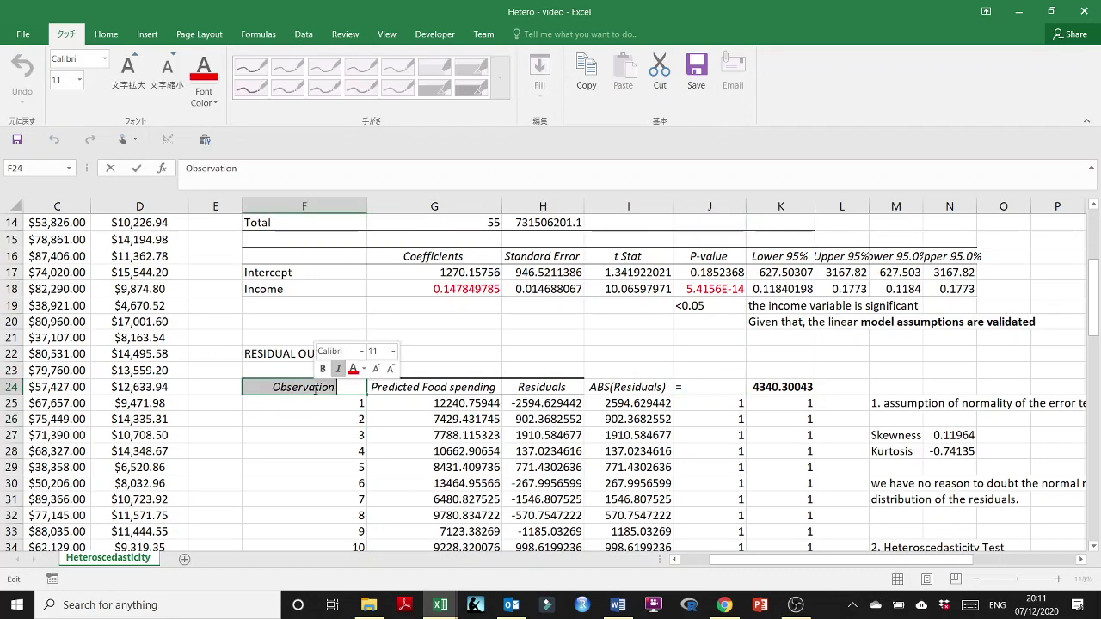
text(=)
key(BackSpace)
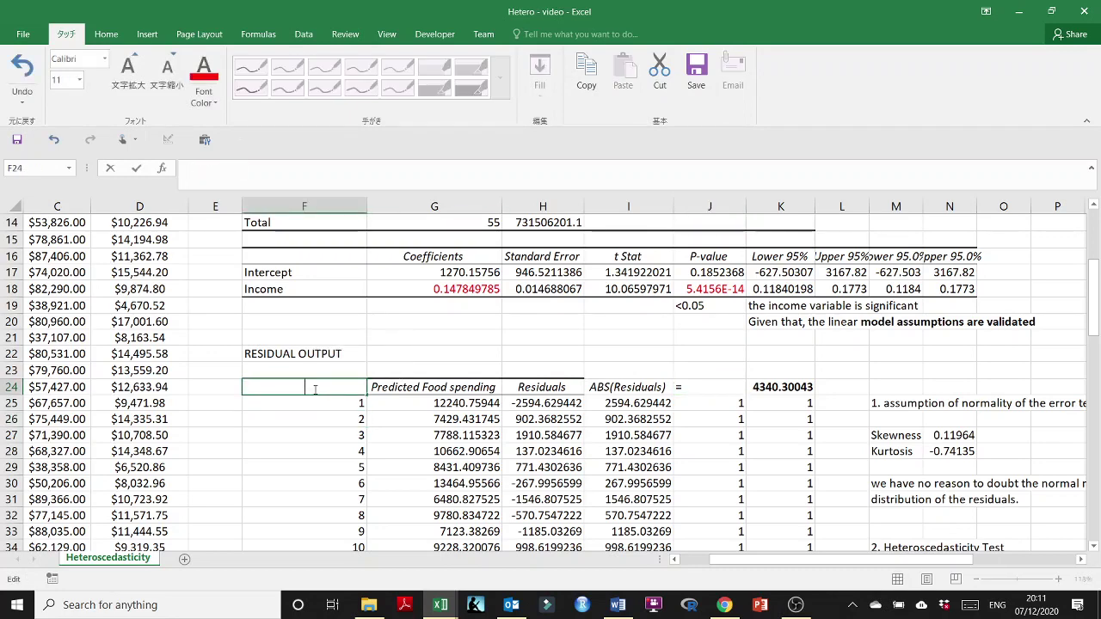
text(Residuals Squrea)
key(BackSpace)
key(BackSpace)
key(BackSpace)
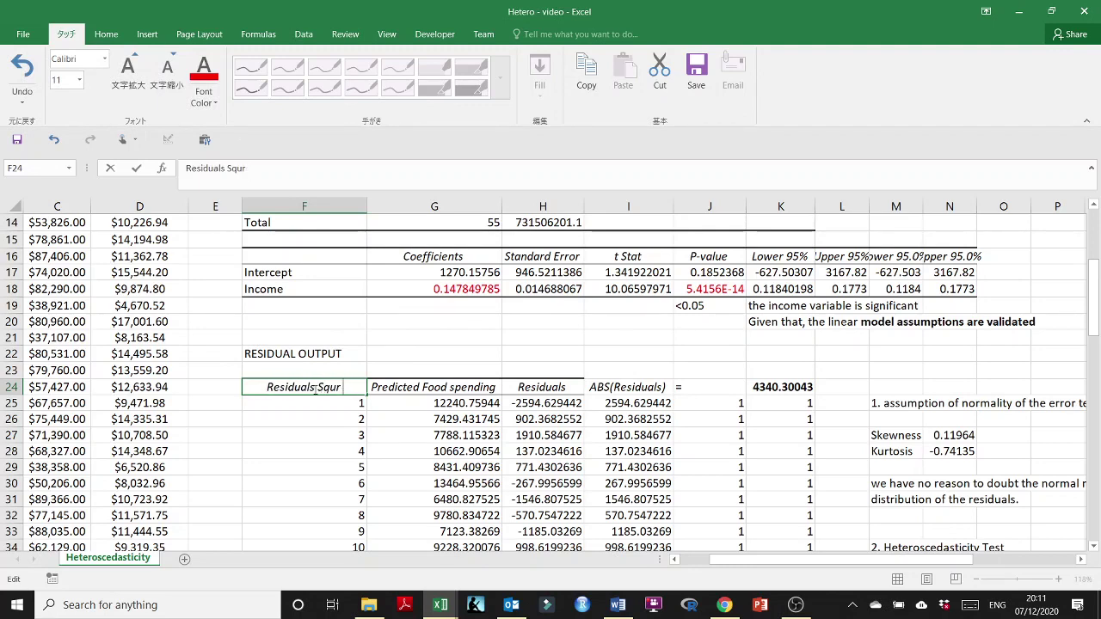
text(are)
key(ctrl+Return)
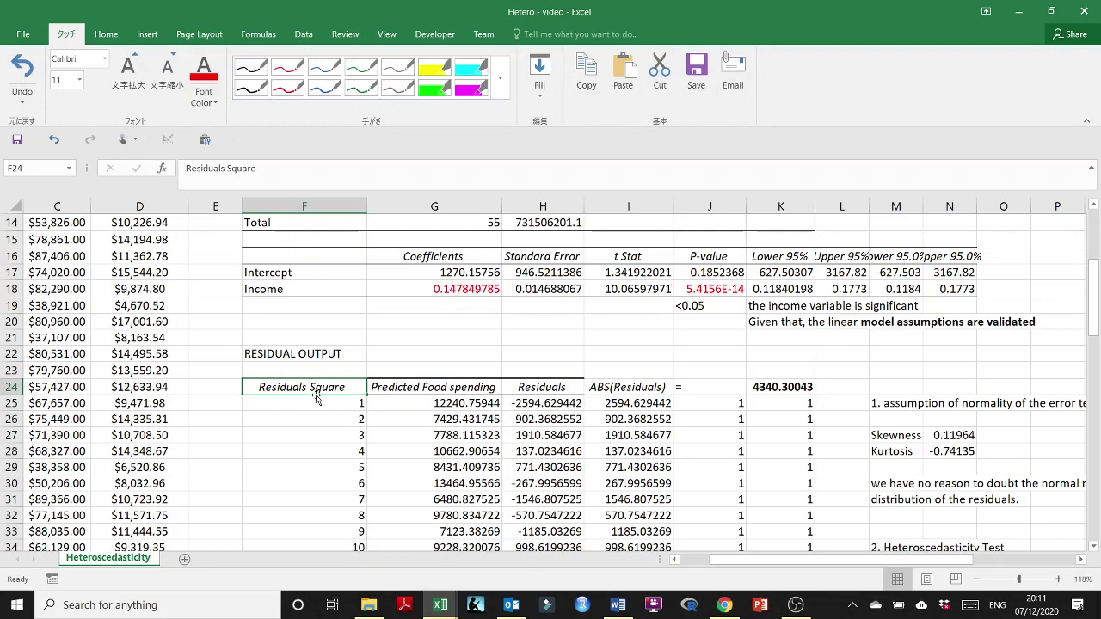
- Square the first residual in cell F25 with the formula =H25*H25
click(318, 402)
text(=)
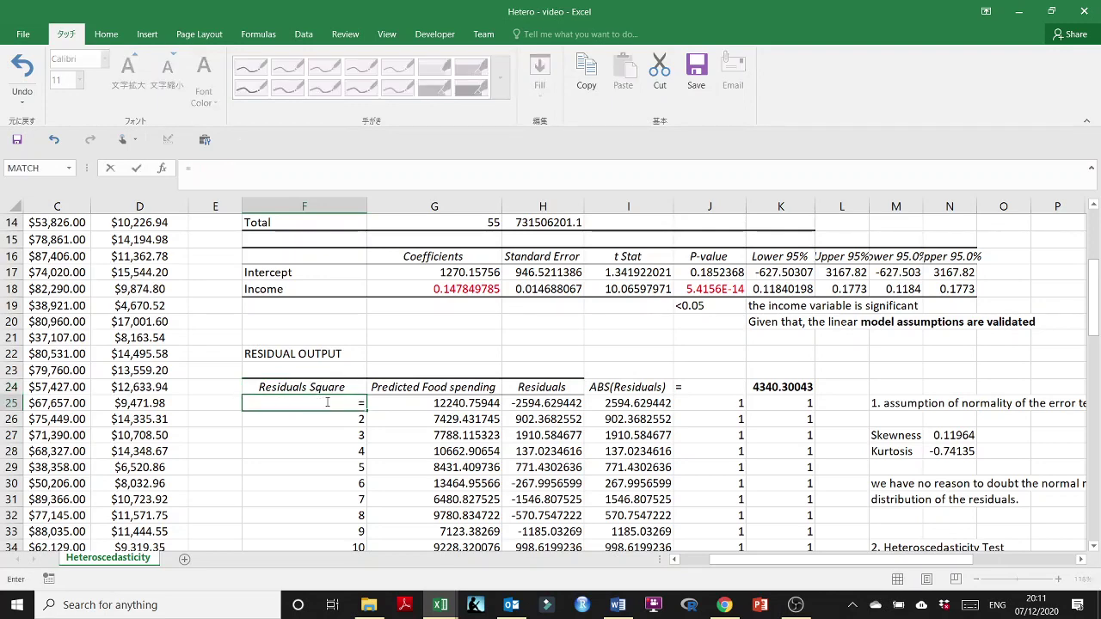
click(524, 404)
text(*)
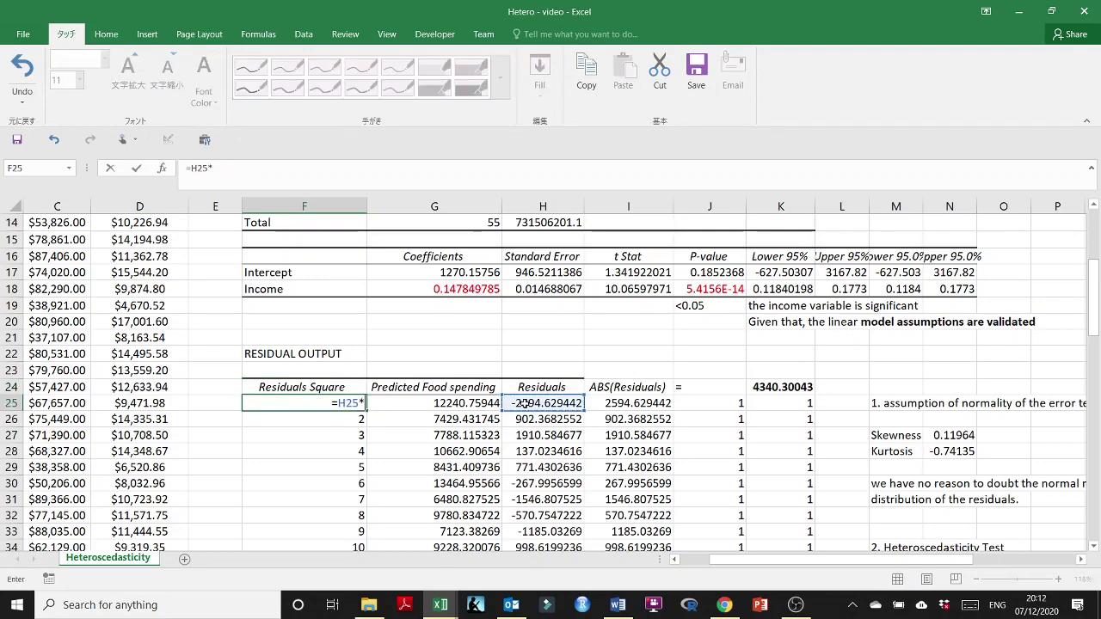
click(524, 404)
key(Return)
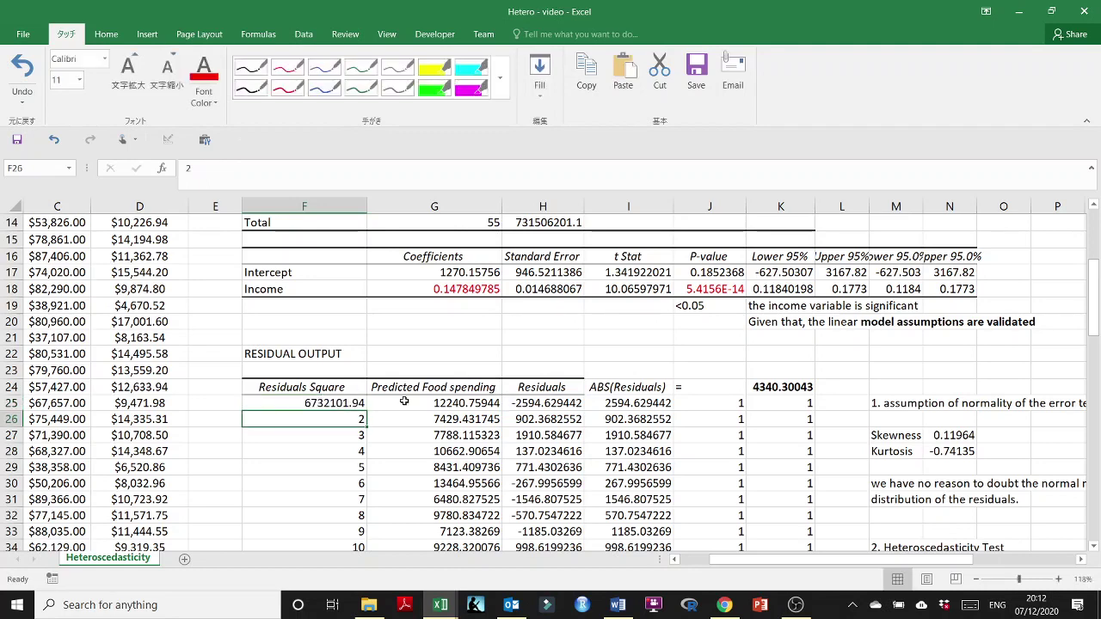
- Fill the squared-residual formula from F25 down column F for all observations
click(344, 402)
double_click(367, 411)
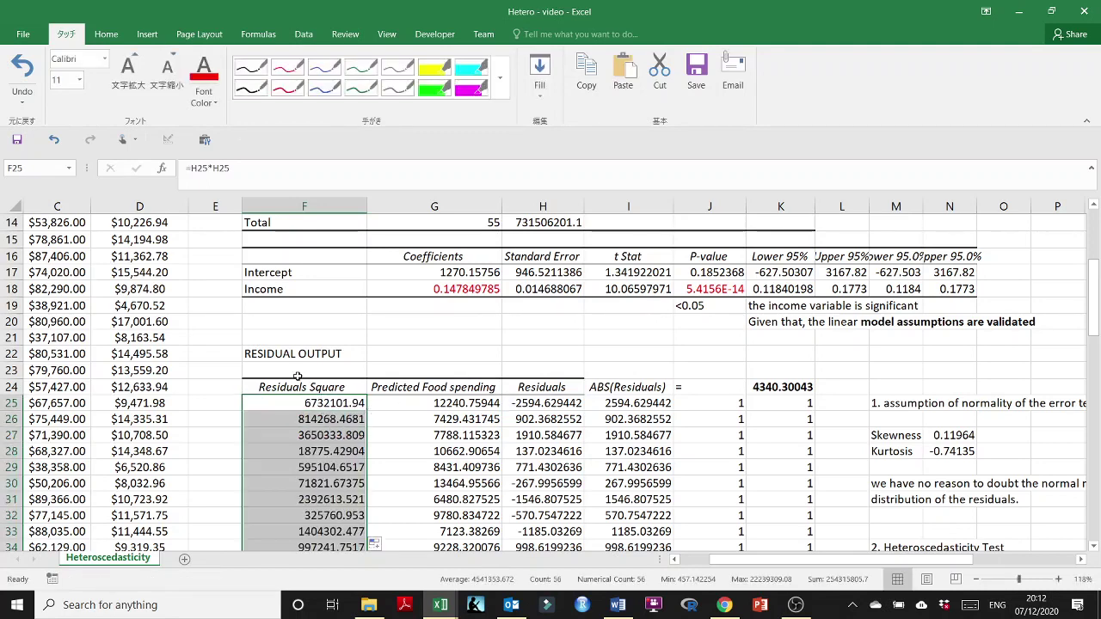
scroll(748, 458, down, 2)
scroll(828, 528, down, 2)
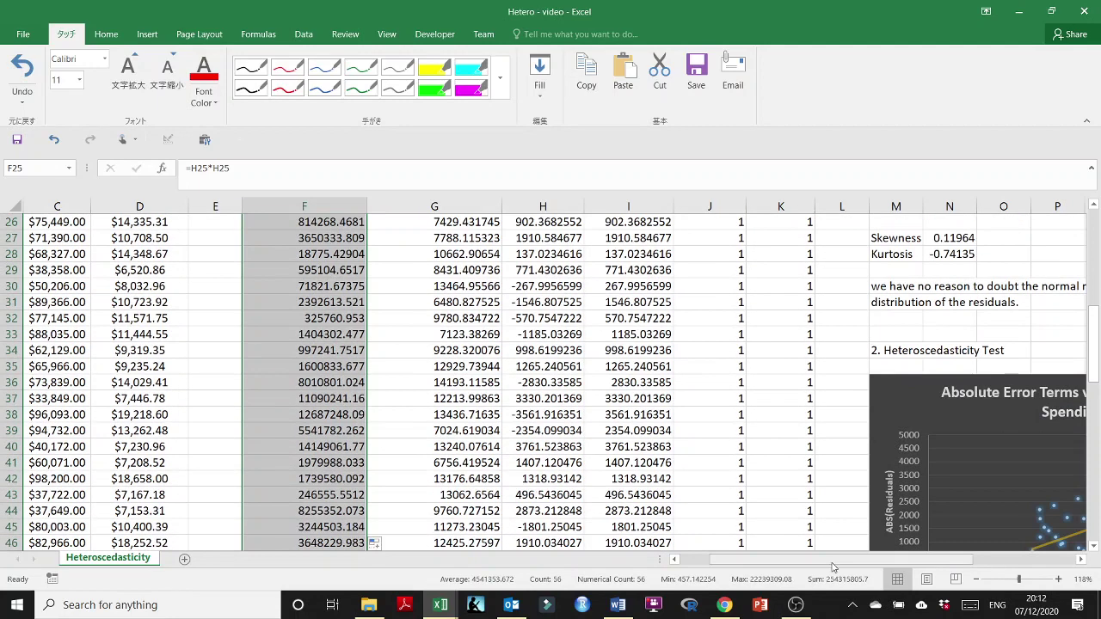
- Start a Regression analysis and set its Input Y Range to the squared residuals in F25:F80
scroll(577, 439, up, 3)
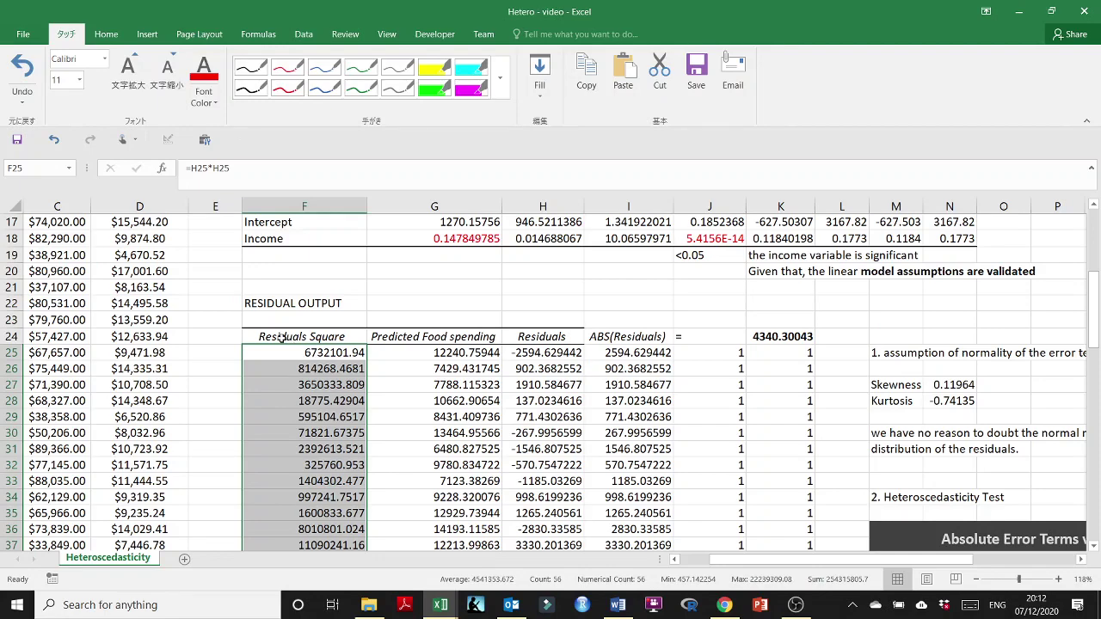
scroll(57, 293, up, 6)
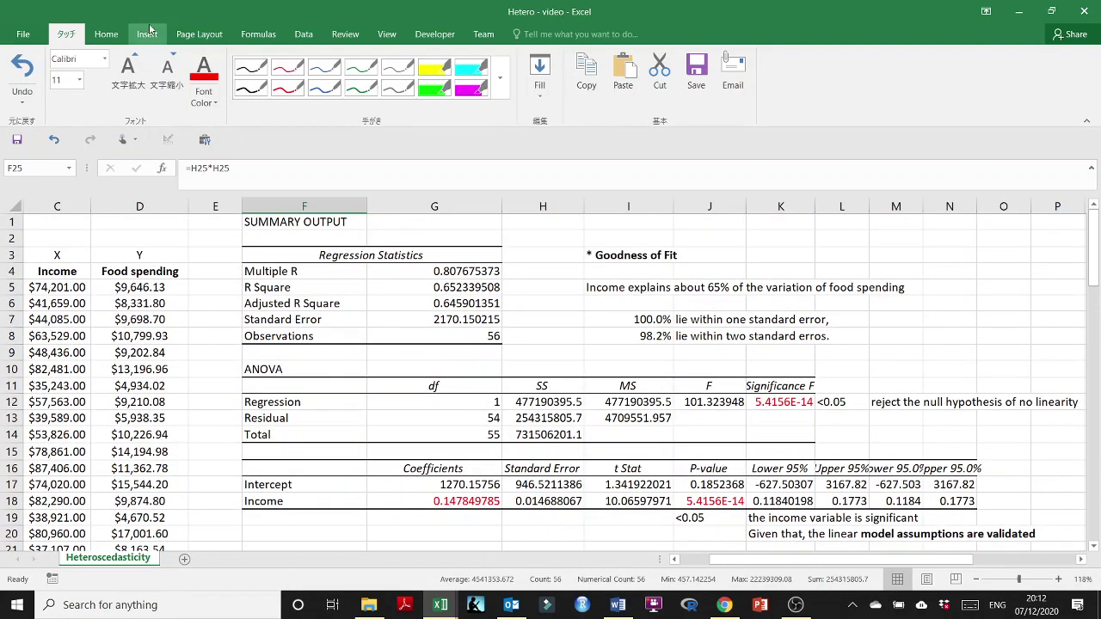
click(311, 37)
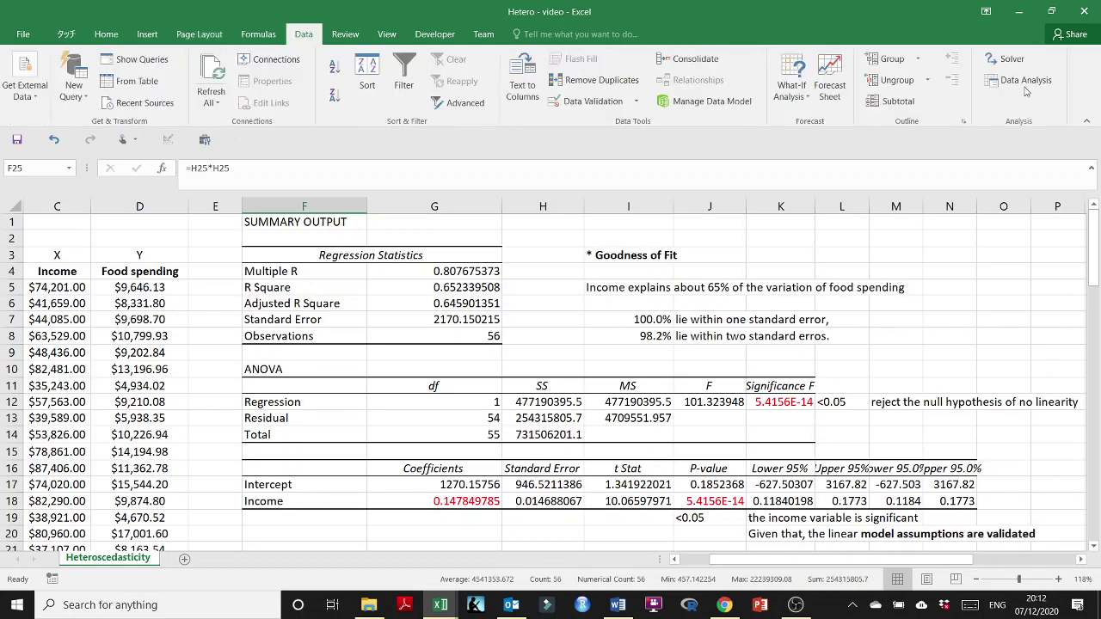
click(1039, 82)
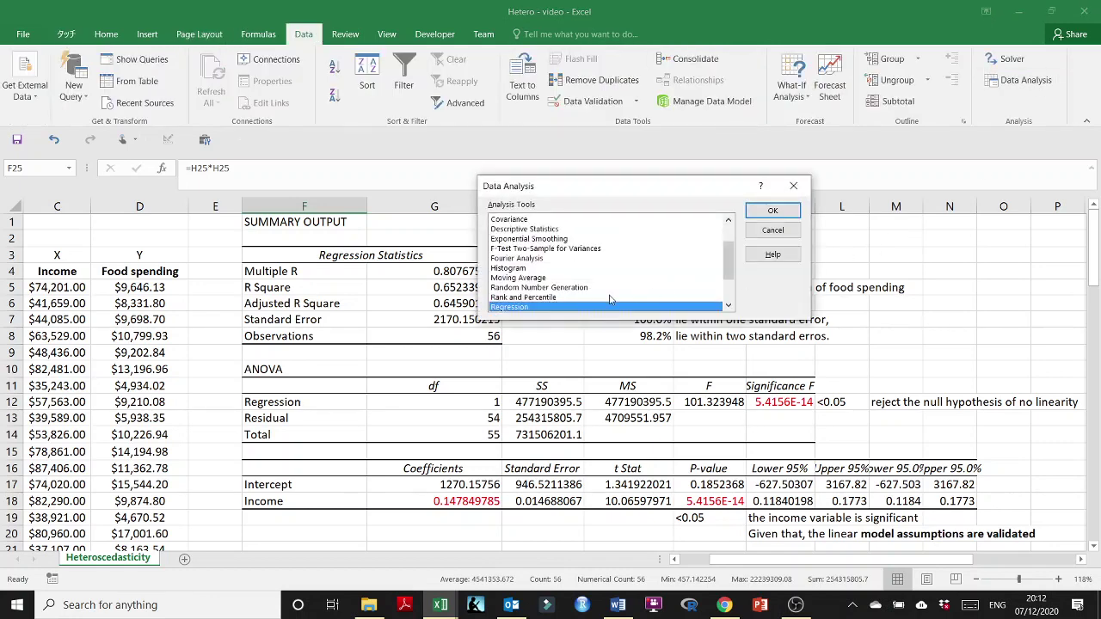
click(772, 211)
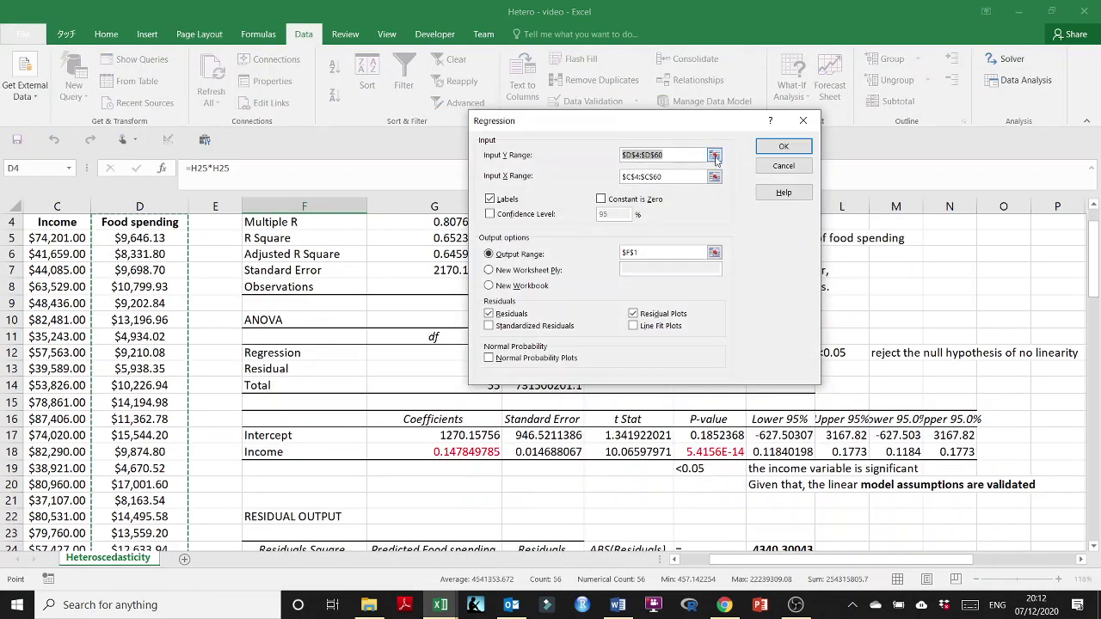
click(715, 155)
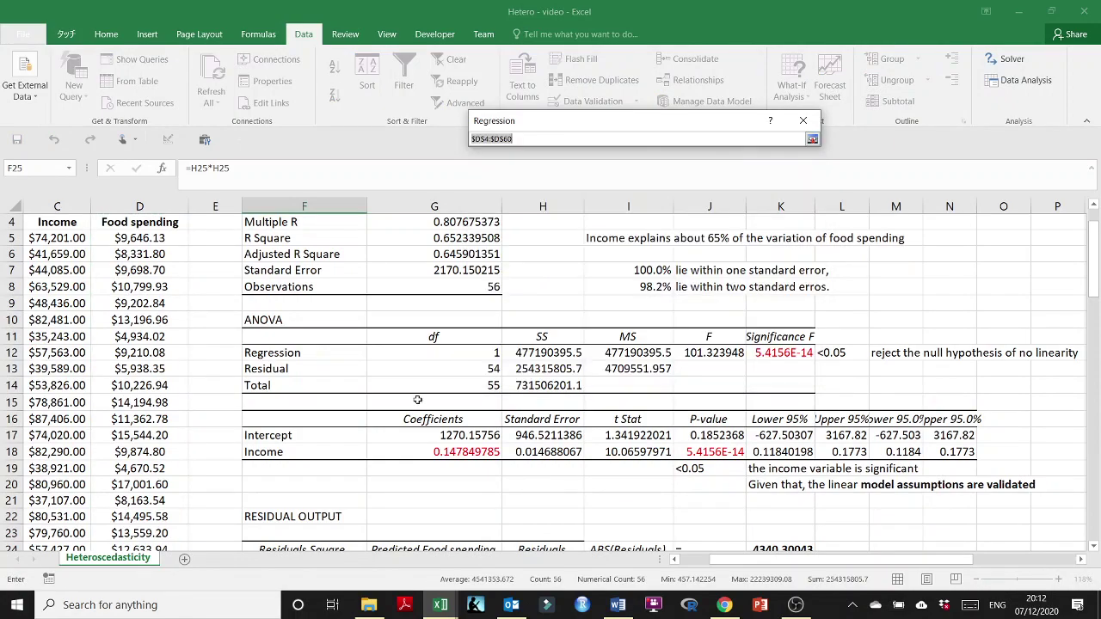
scroll(419, 419, down, 4)
scroll(419, 420, up, 4)
scroll(419, 420, up, 1)
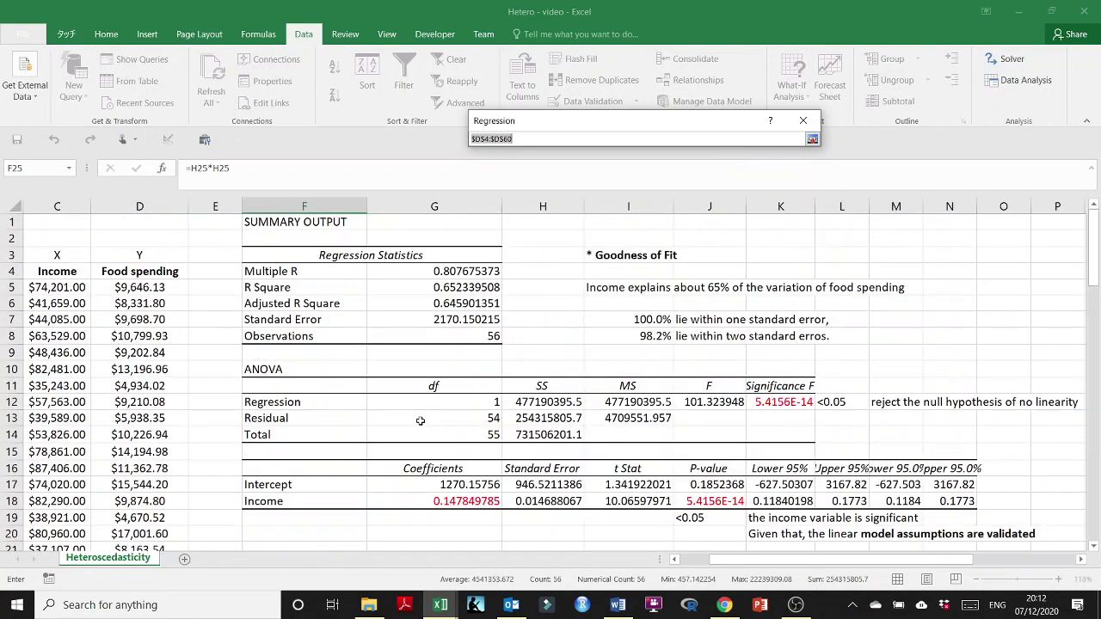
scroll(405, 420, down, 5)
click(331, 368)
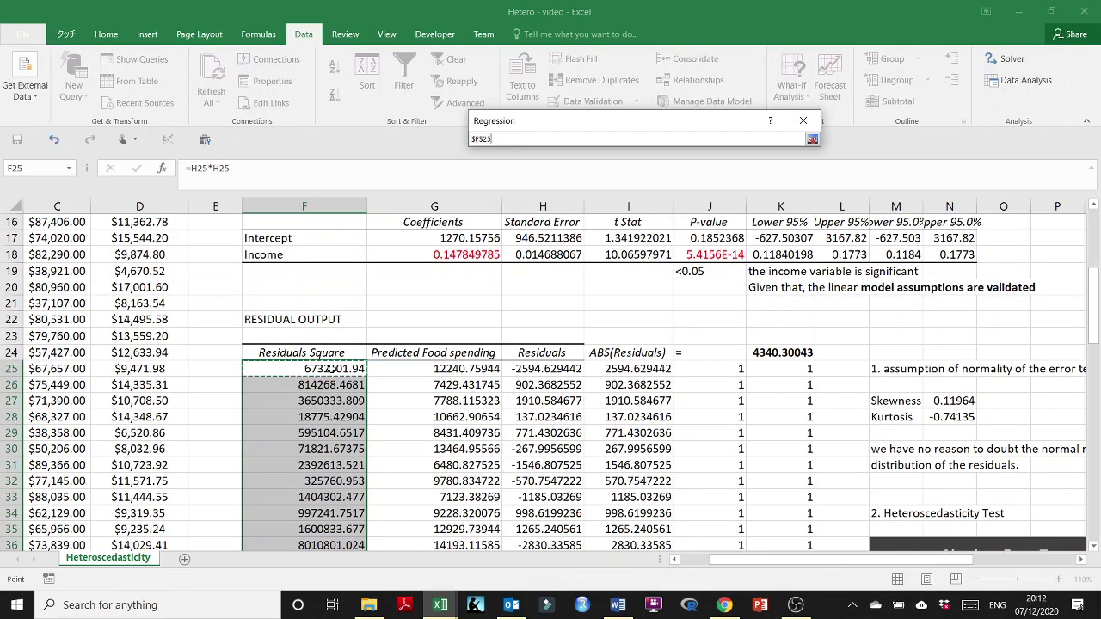
key(ctrl+shift+Down)
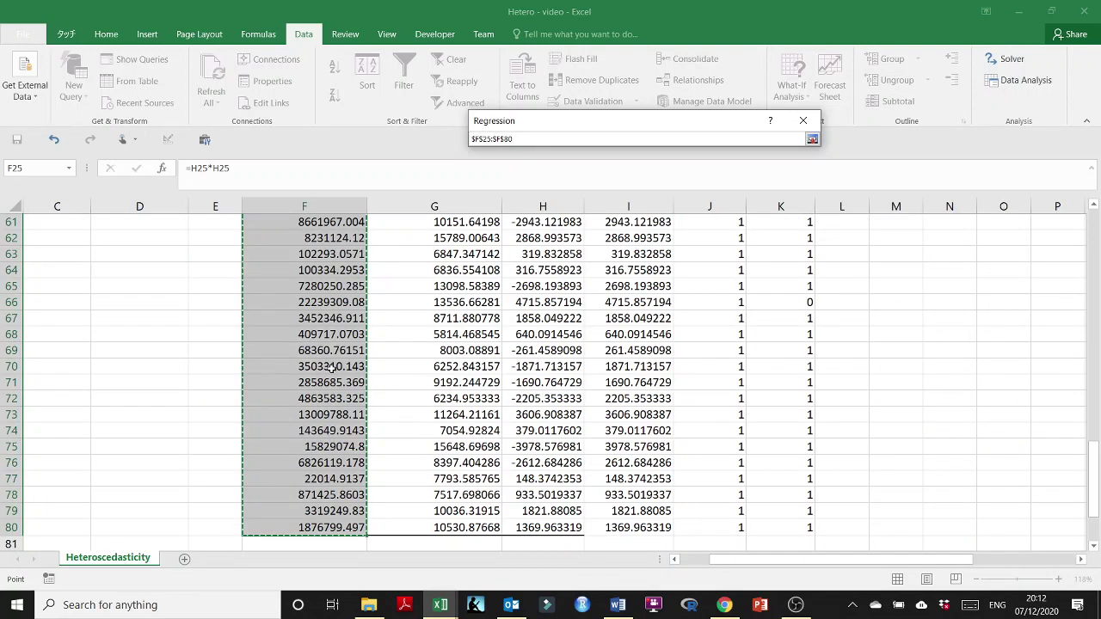
key(Return)
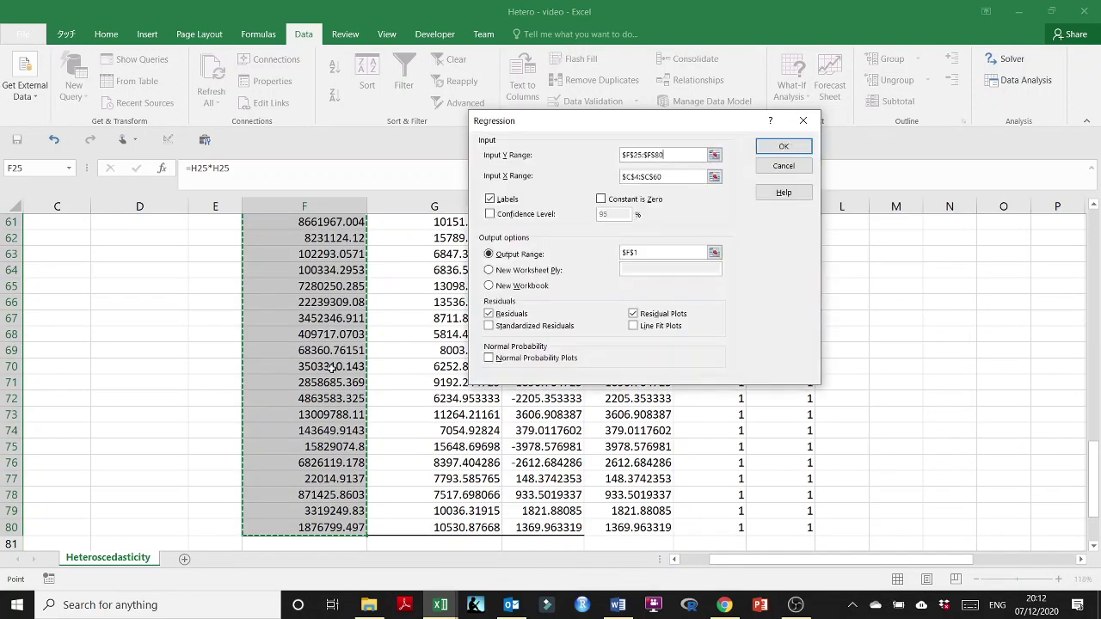
- Set the regression's Input X Range to the income values in C5:C60, without the header
click(714, 177)
scroll(464, 297, up, 1)
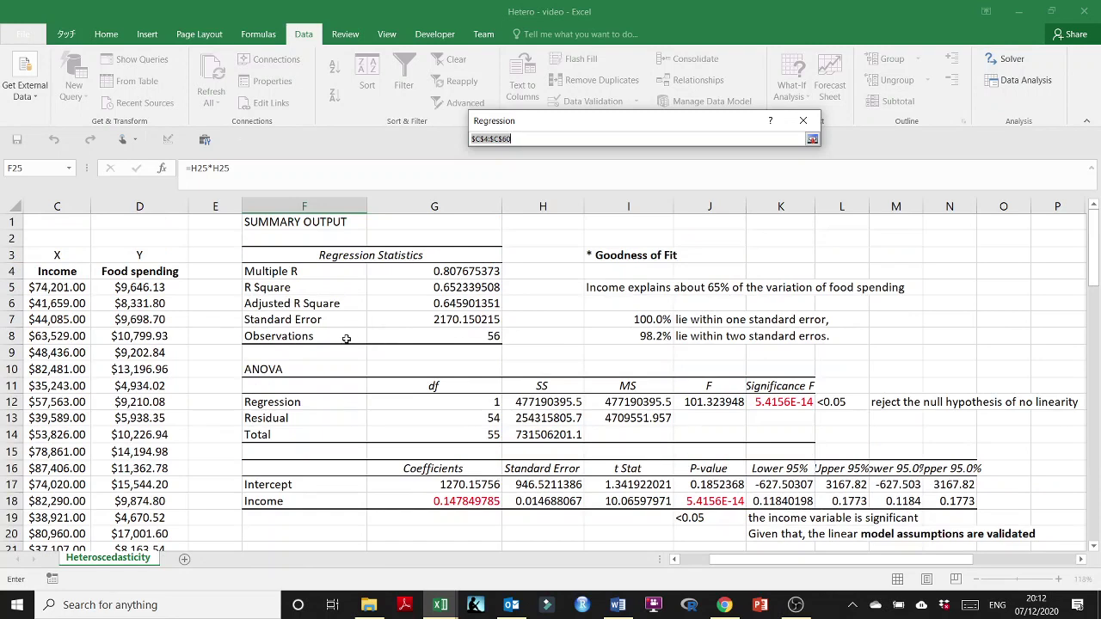
click(56, 288)
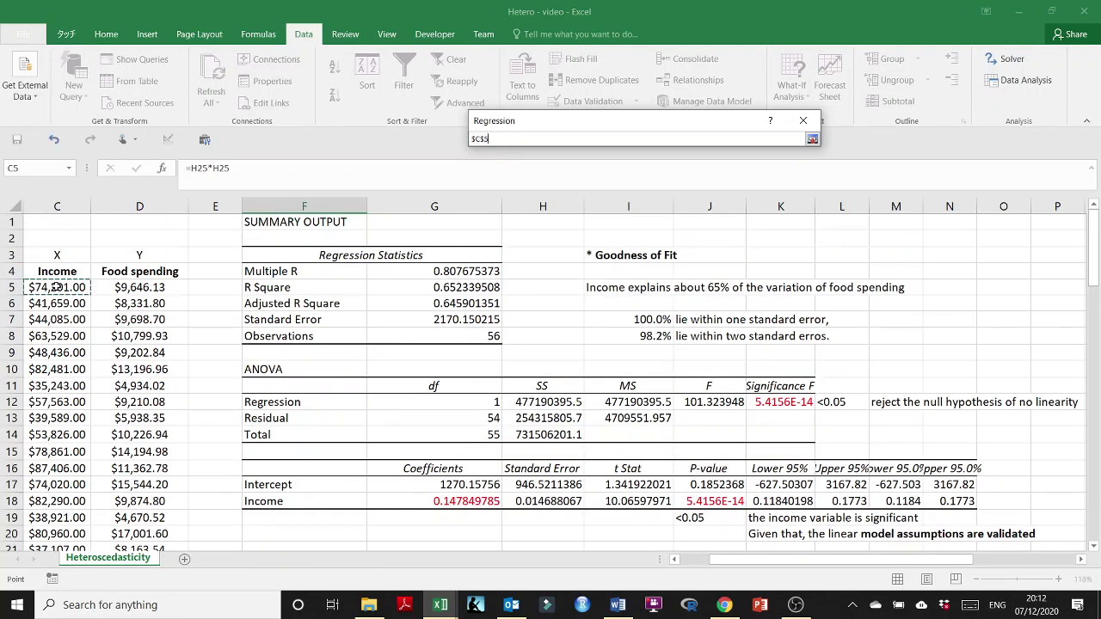
key(ctrl+shift+Down)
key(Return)
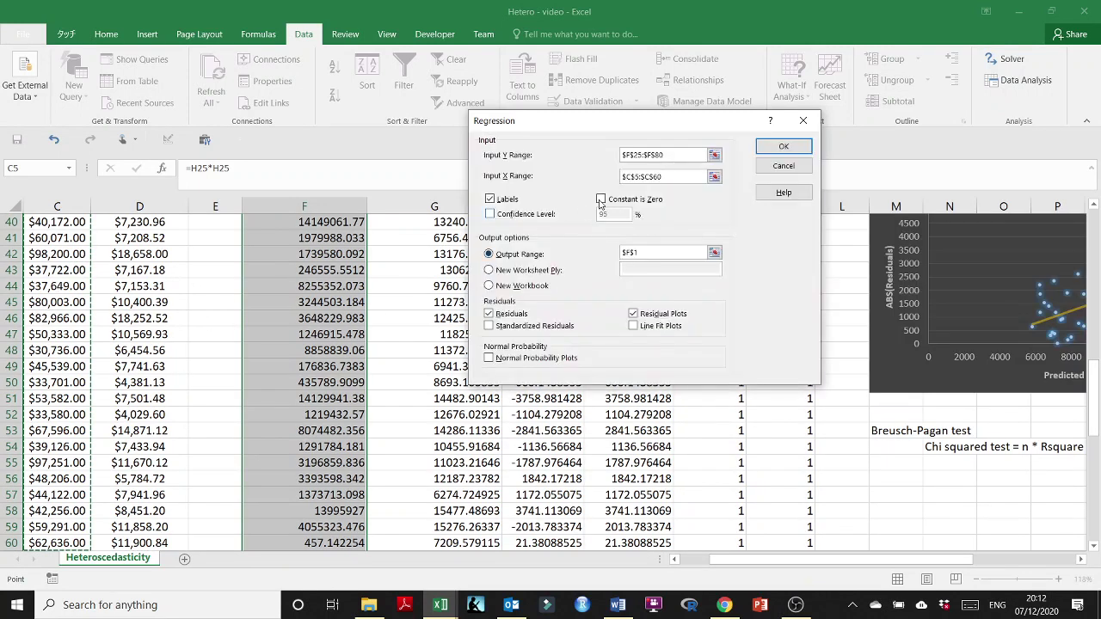
- Reselect the squared residuals F25:F80 as the regression's Input Y Range
click(714, 155)
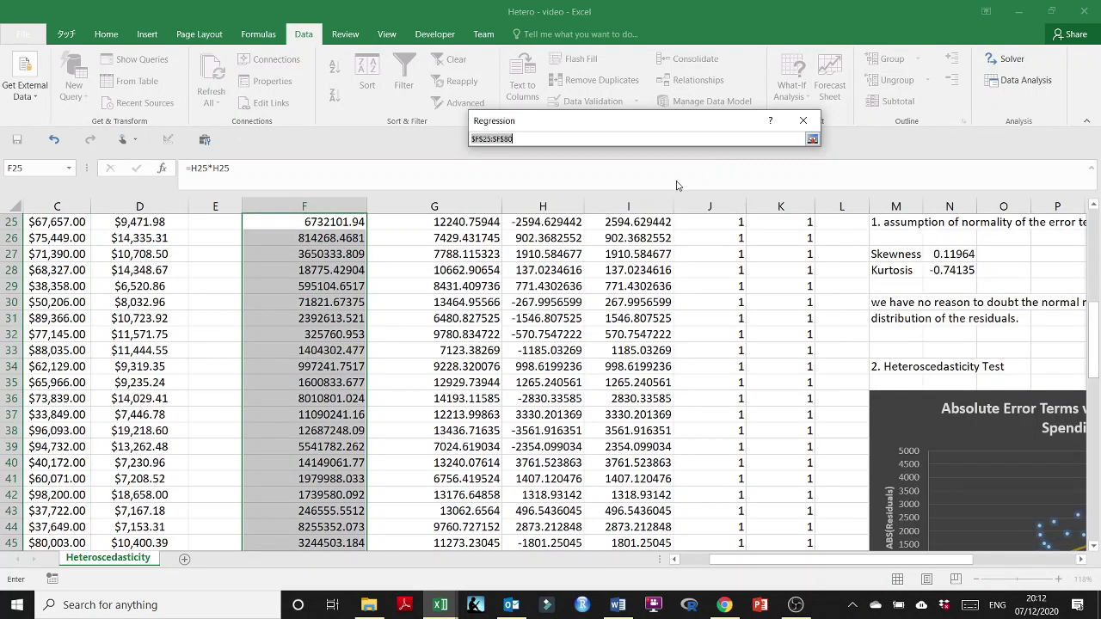
scroll(676, 215, up, 4)
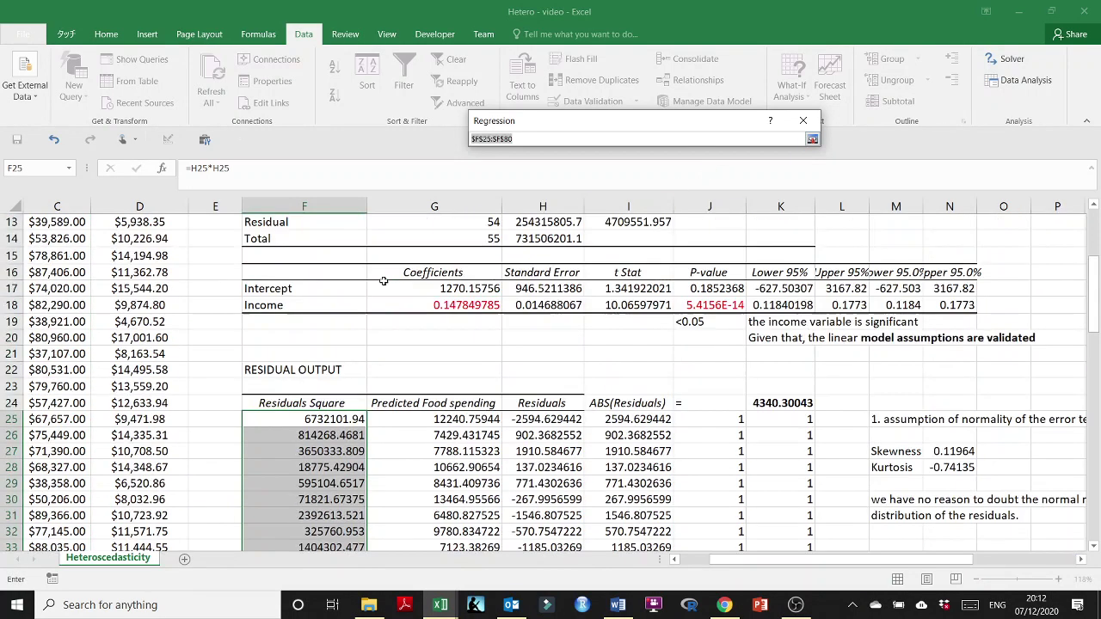
click(341, 419)
key(ctrl+shift+Down)
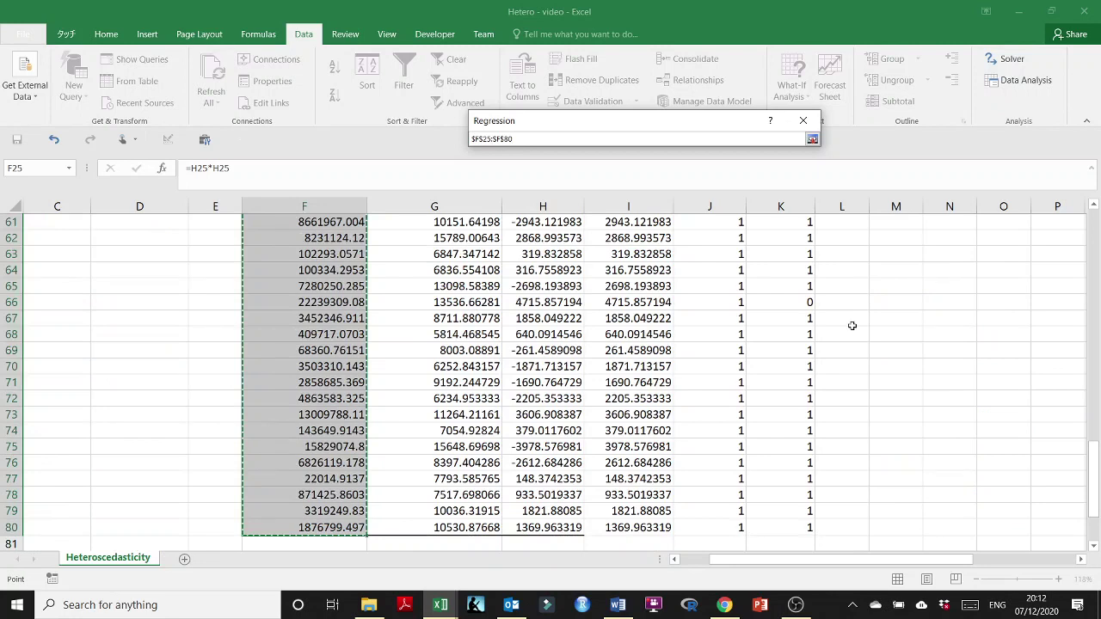
click(812, 140)
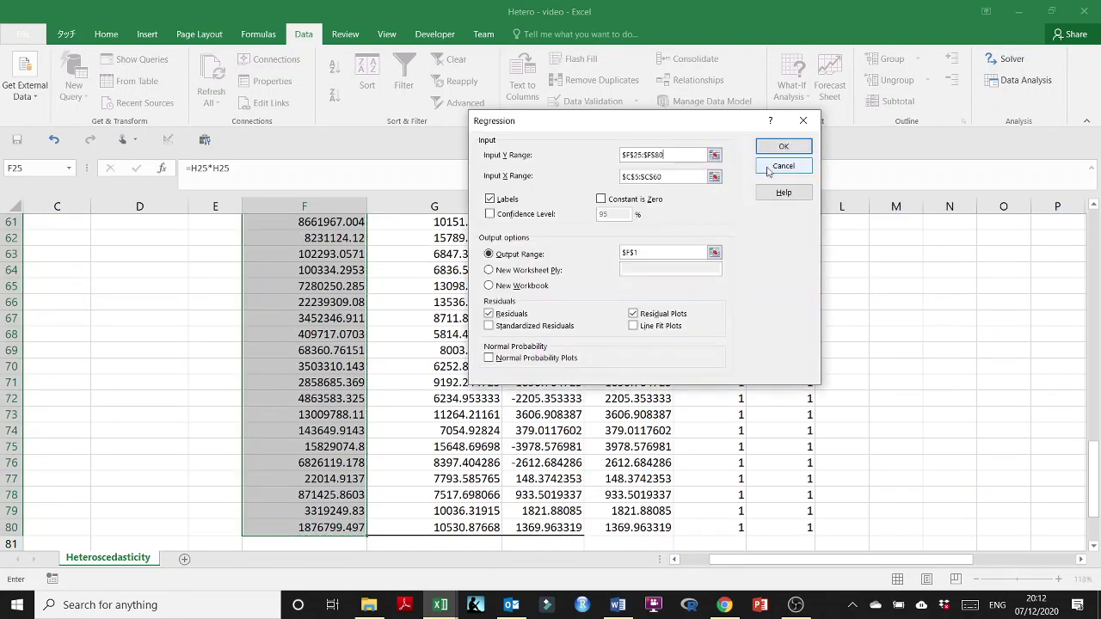
- Turn off the Labels, Residuals and Residual Plots options for the regression
click(490, 199)
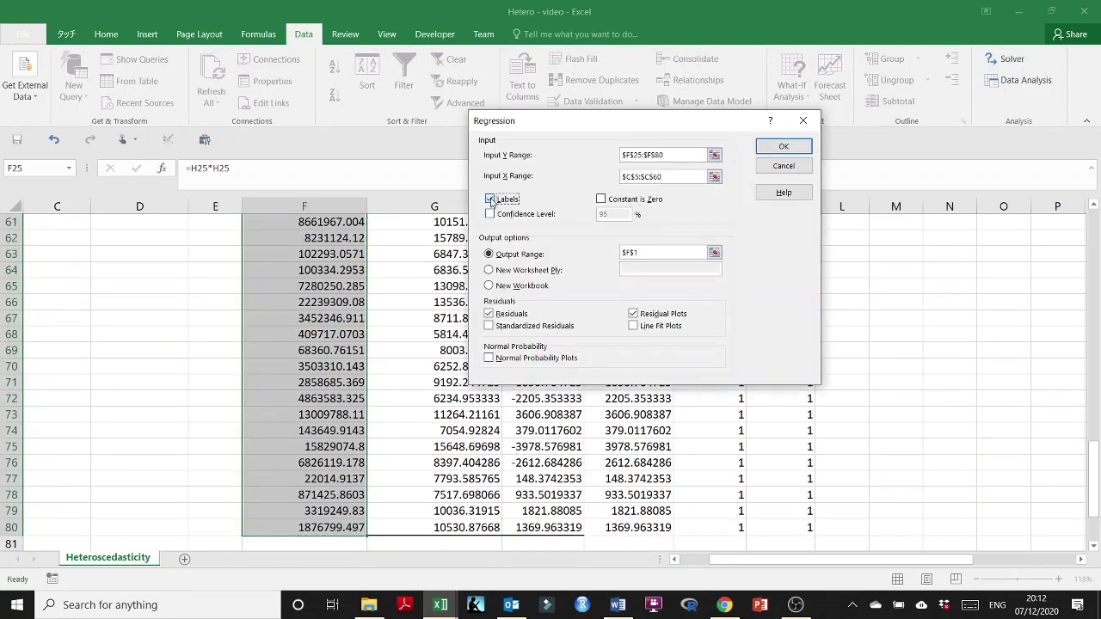
click(489, 313)
click(633, 314)
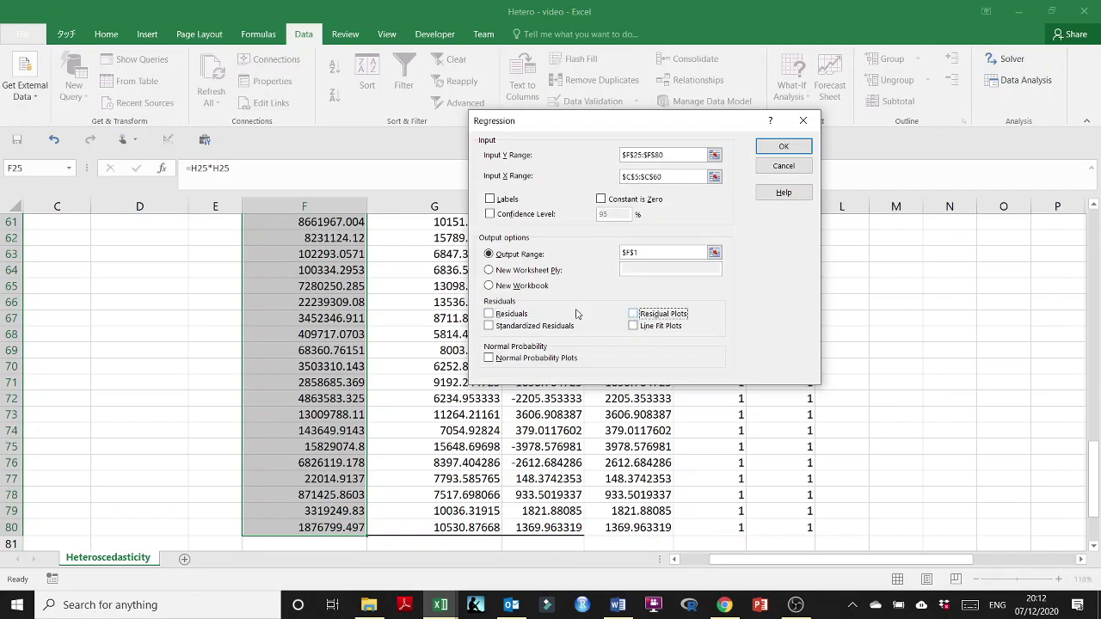
- Set the regression's Output Range to cell M56, below the Breusch-Pagan test label, and run the regression
click(488, 271)
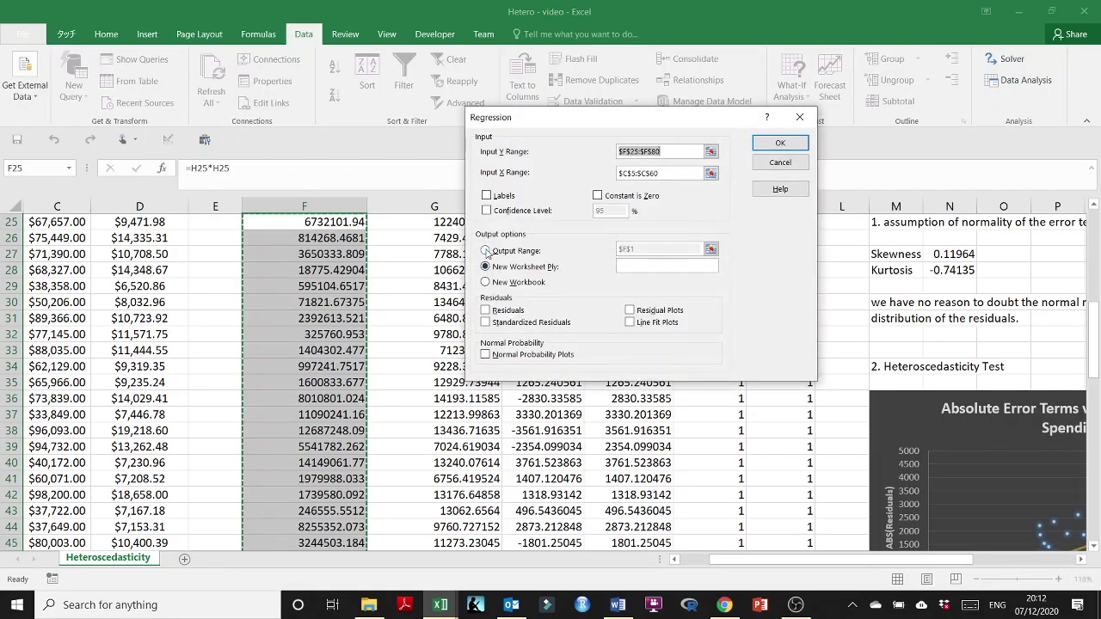
click(485, 250)
click(709, 247)
scroll(910, 382, down, 15)
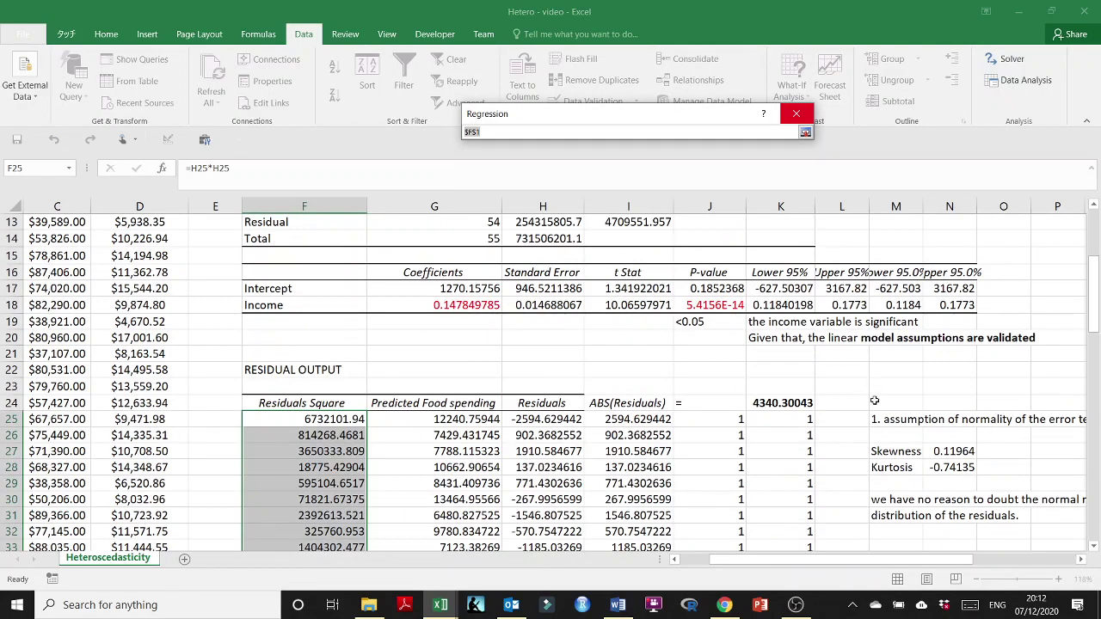
click(913, 382)
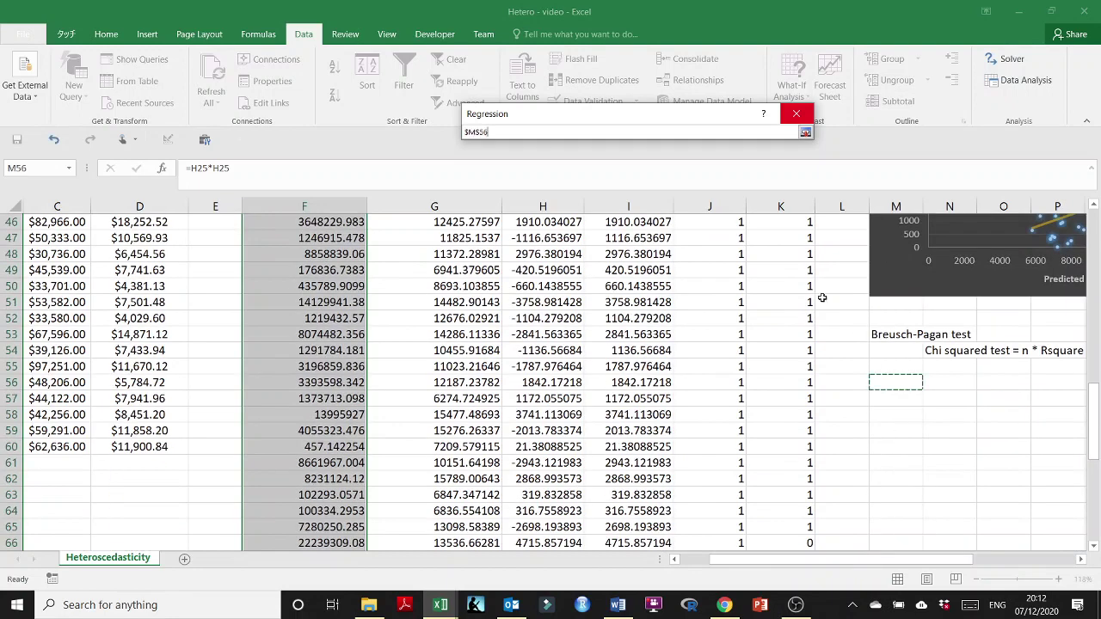
click(805, 131)
click(777, 143)
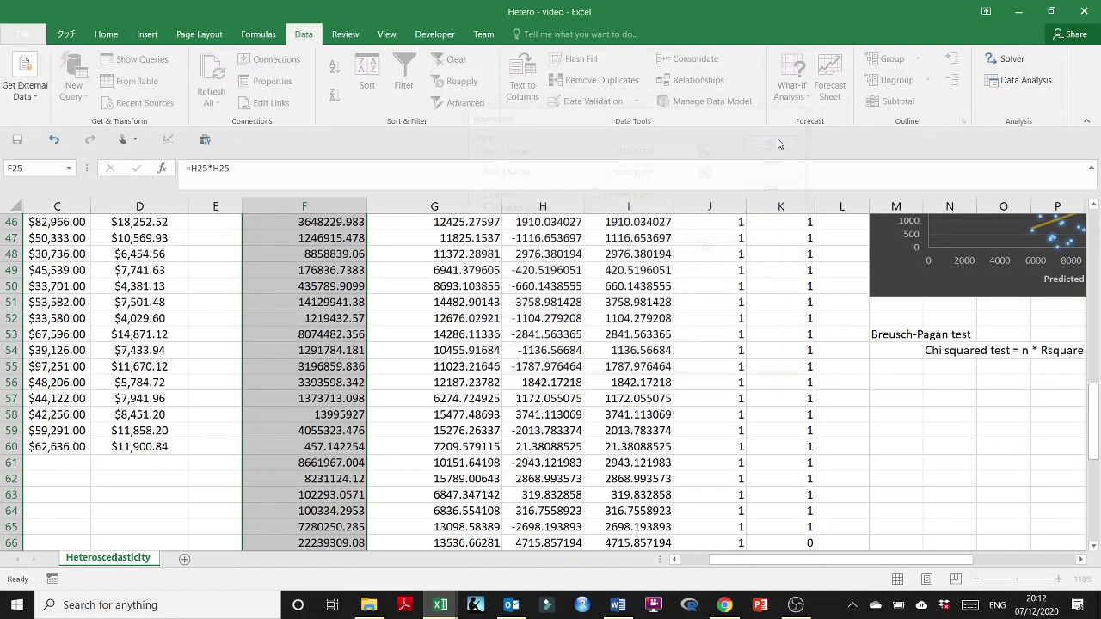
- Widen column M so the row labels of the new regression output have more room
click(931, 393)
scroll(931, 394, right, 5)
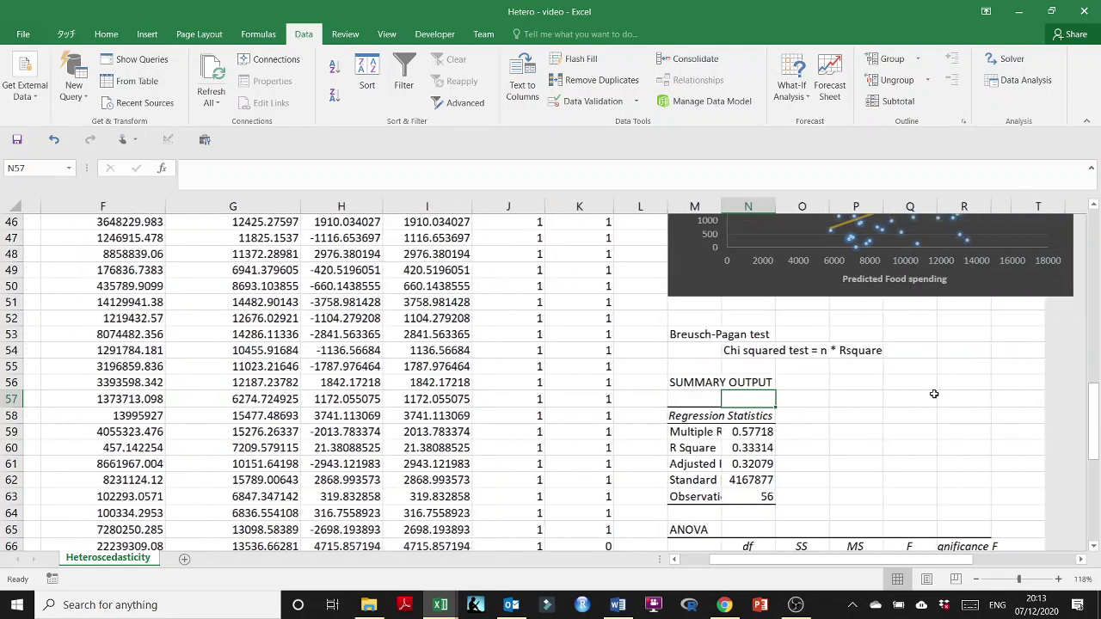
drag(439, 202, 461, 202)
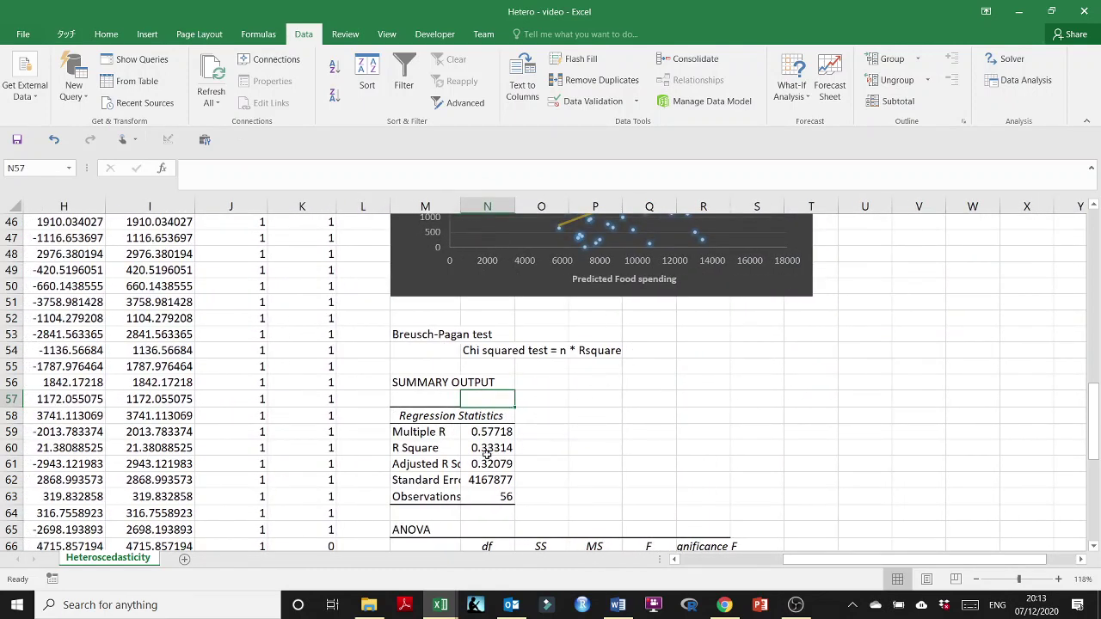
- Make the R Square label and its value in M60:N60 of the new summary output bold
drag(430, 448, 483, 448)
key(ctrl+b)
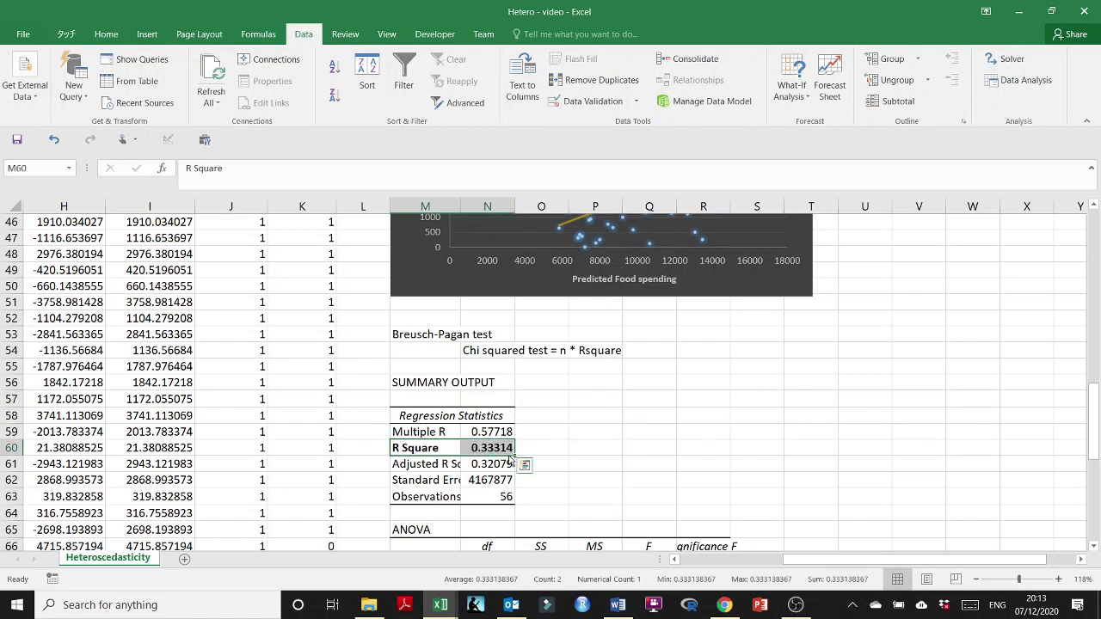
click(594, 449)
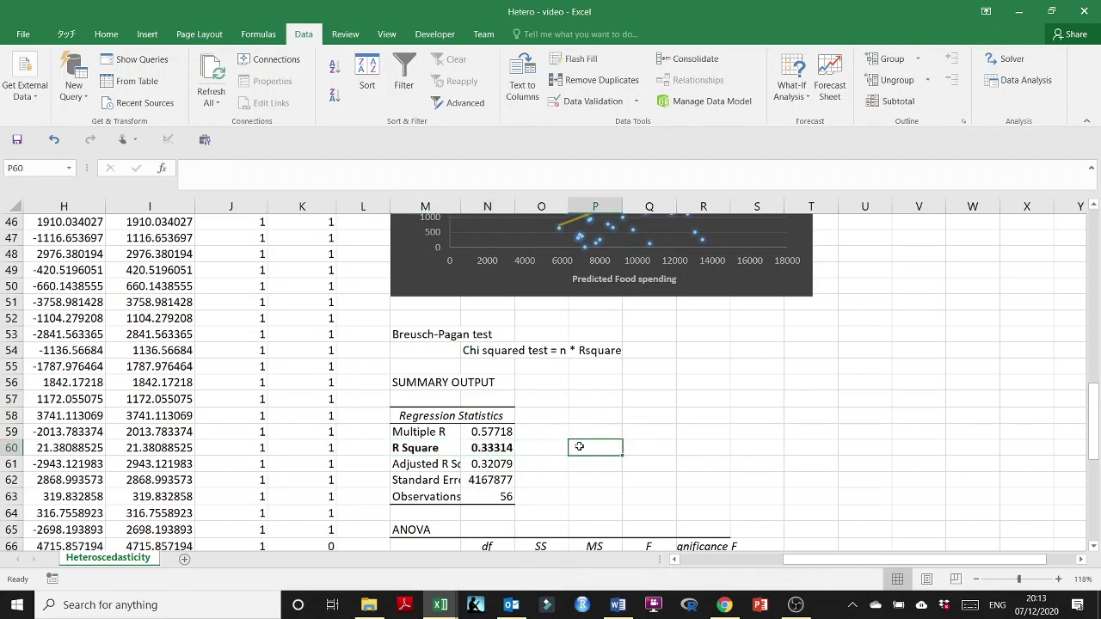
key(Up)
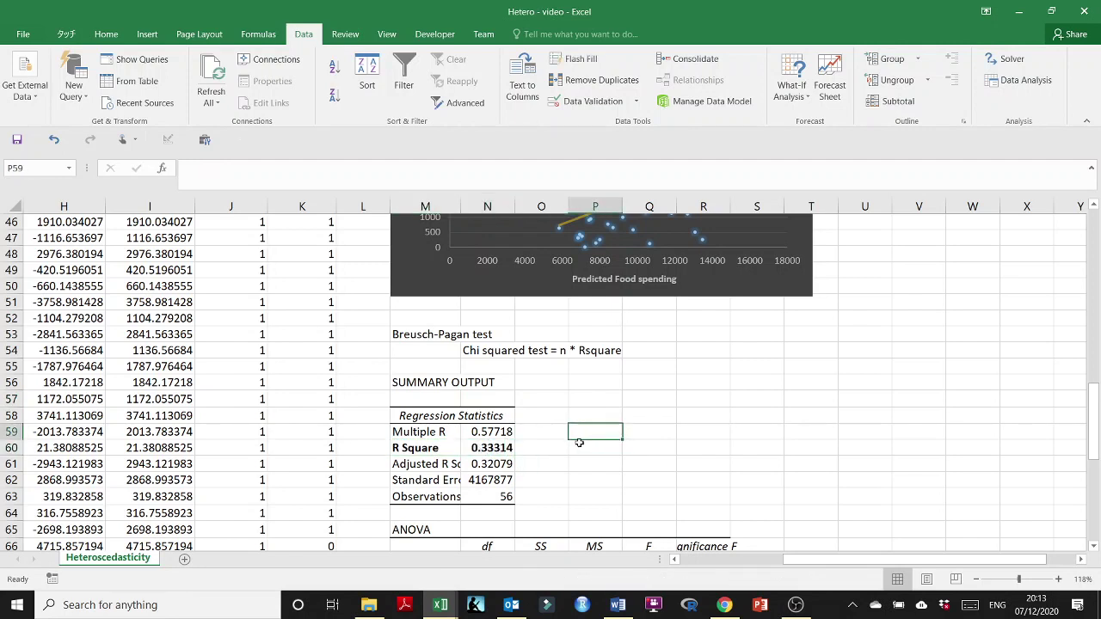
- Count the squared residuals in cell P55, under the chi squared test formula text, with =COUNT(F25:F80)
click(571, 366)
text(=)
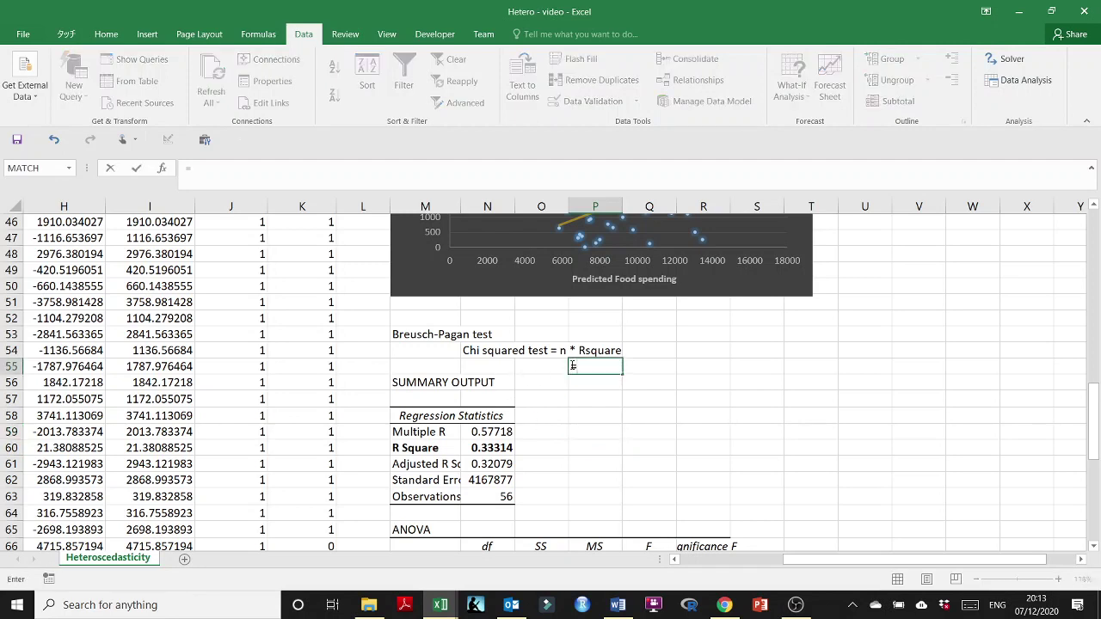
text(count()
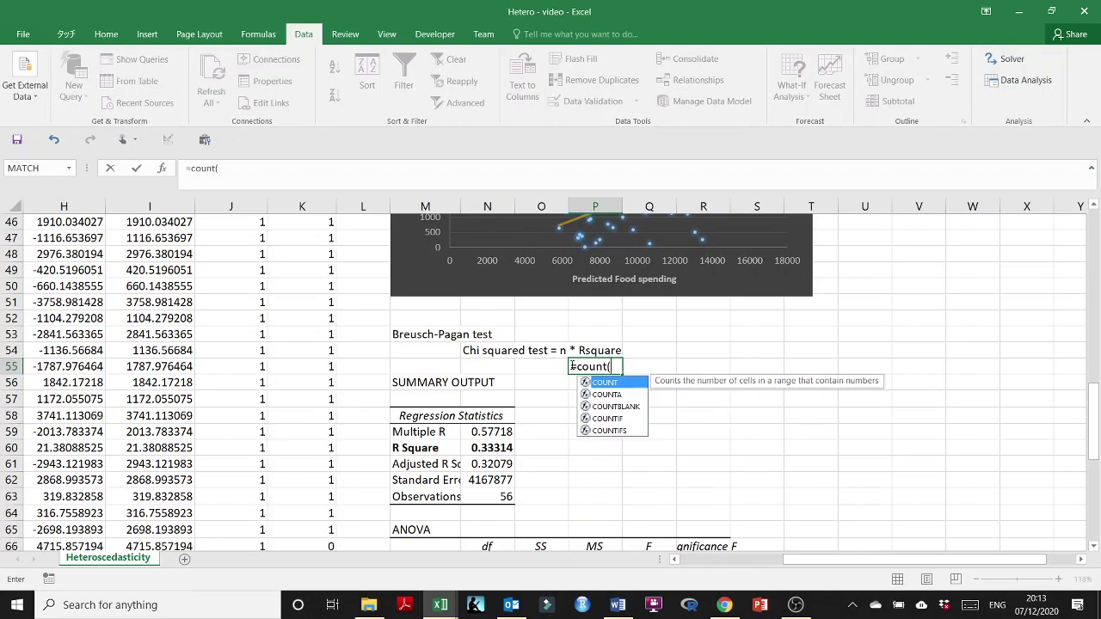
drag(865, 560, 778, 560)
scroll(484, 319, up, 9)
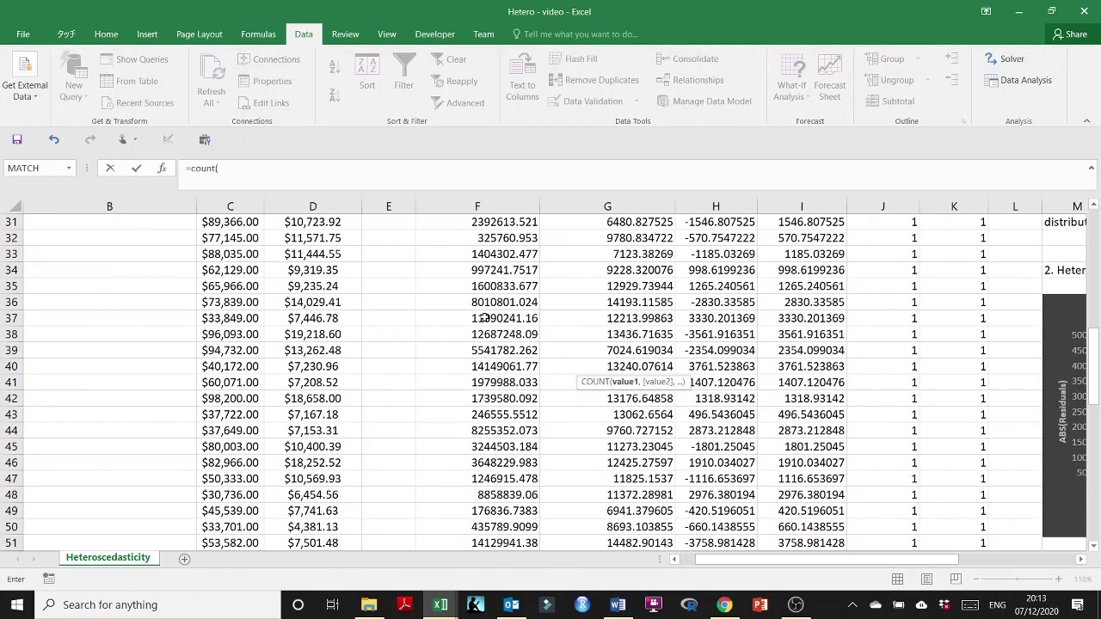
click(484, 320)
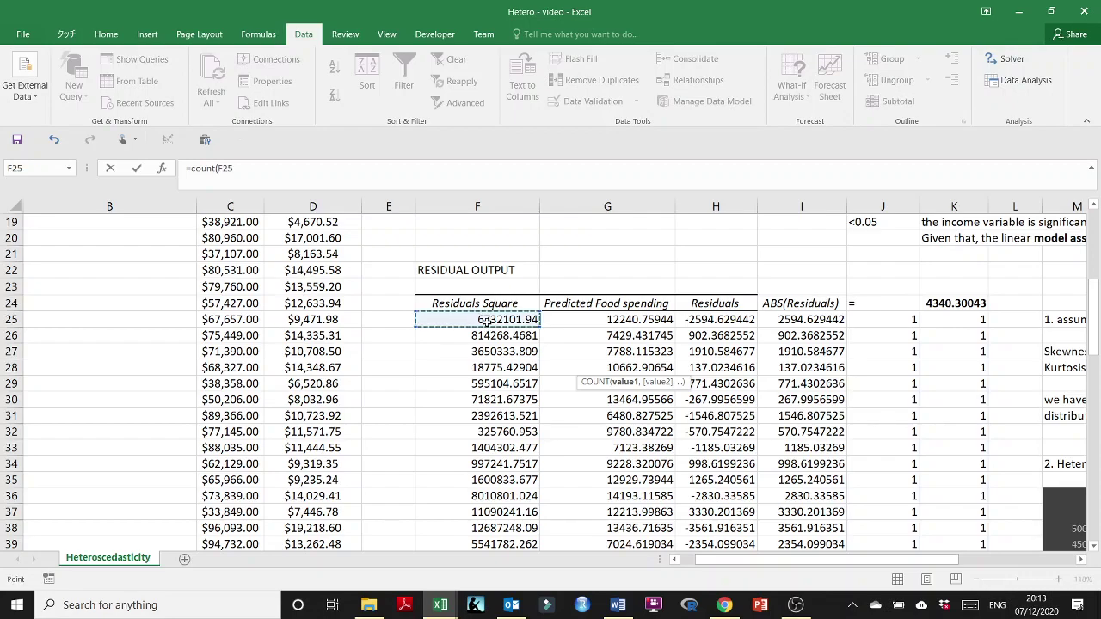
key(ctrl+shift+Down)
key(Escape)
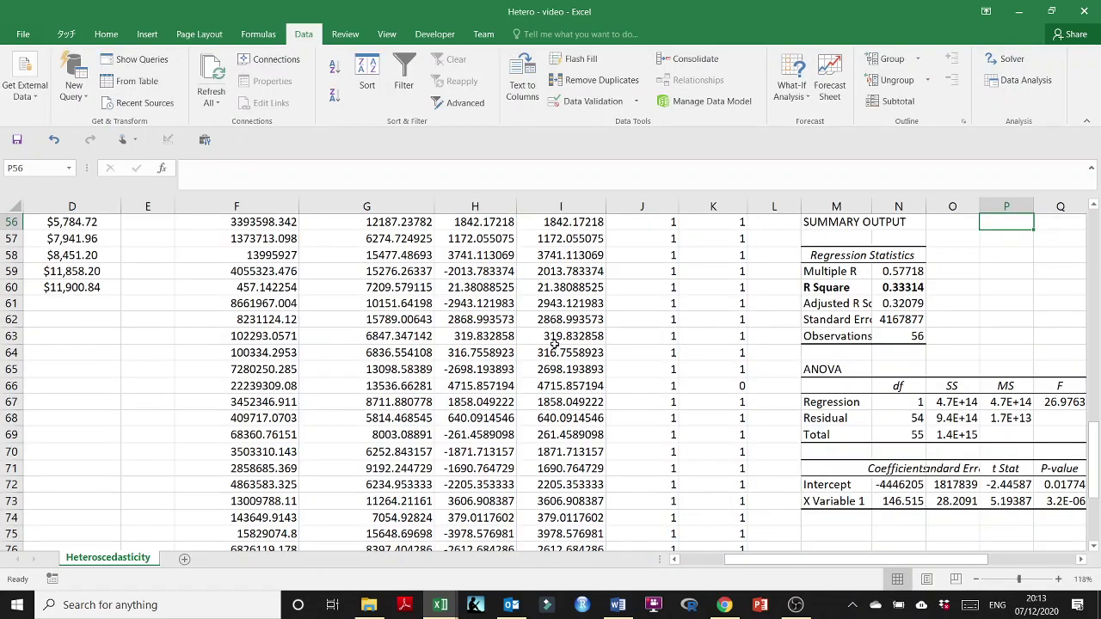
- Extend the count formula in P55 to the chi squared statistic by multiplying it by R Square: =COUNT(F25:F80)*N60
scroll(557, 345, right, 5)
scroll(557, 345, up, 4)
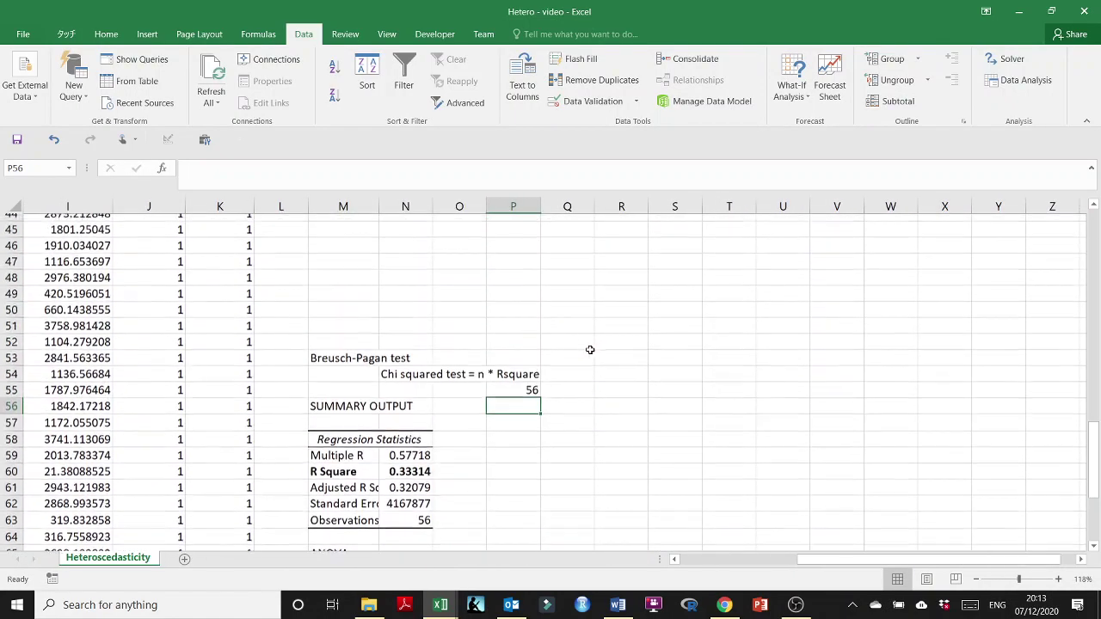
click(531, 398)
double_click(531, 398)
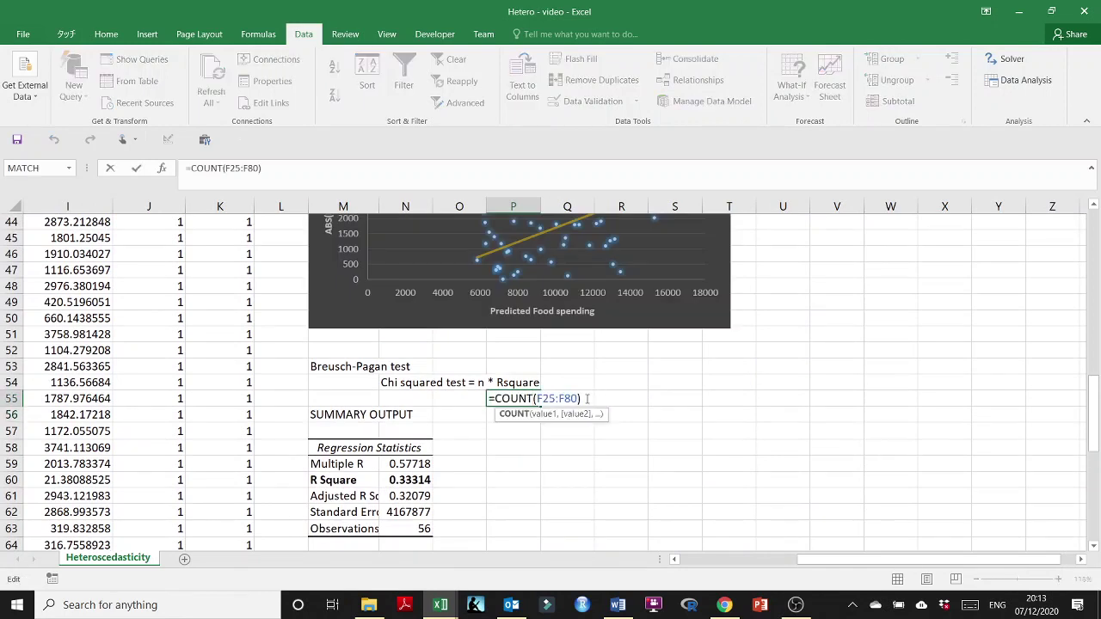
click(586, 398)
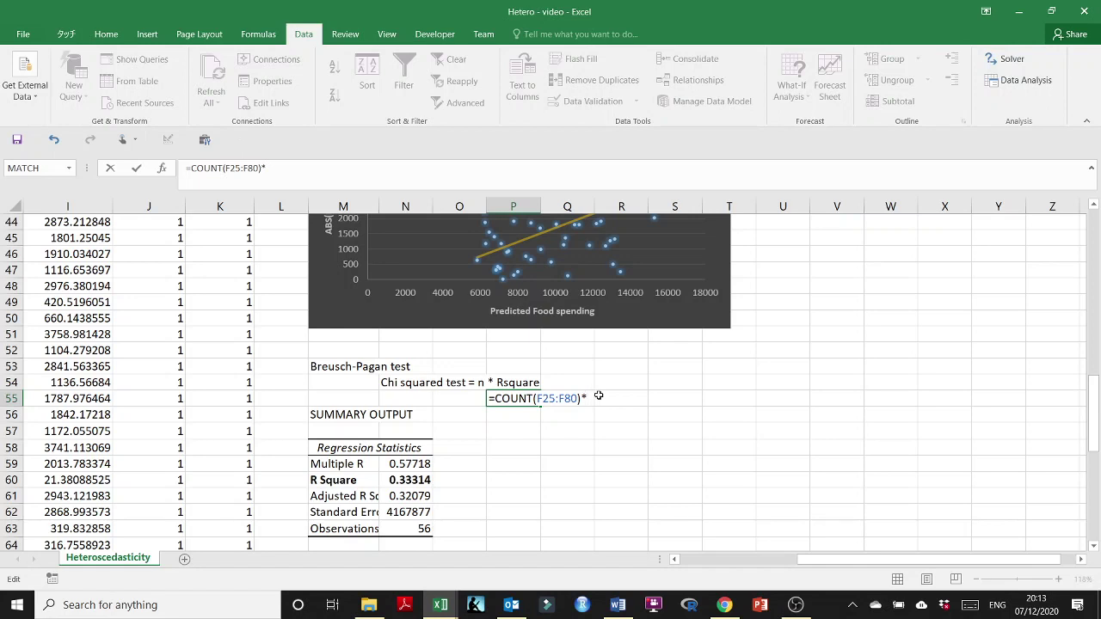
text(*)
click(406, 480)
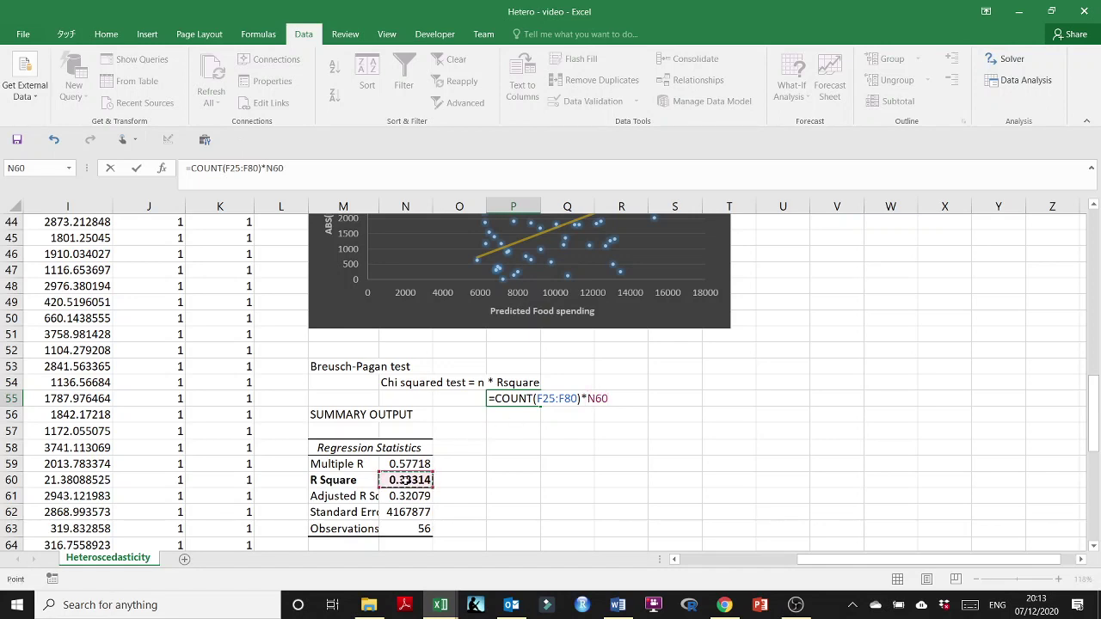
key(Return)
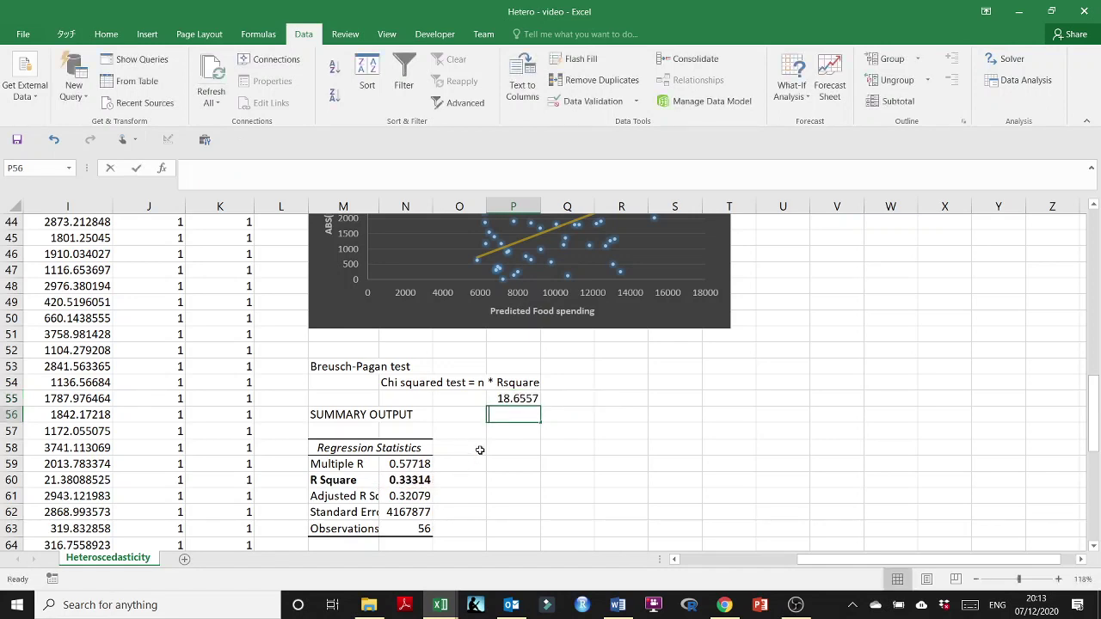
- Enter the label "p-value" in cell O56, below the chi squared test formula text
text(=)
key(BackSpace)
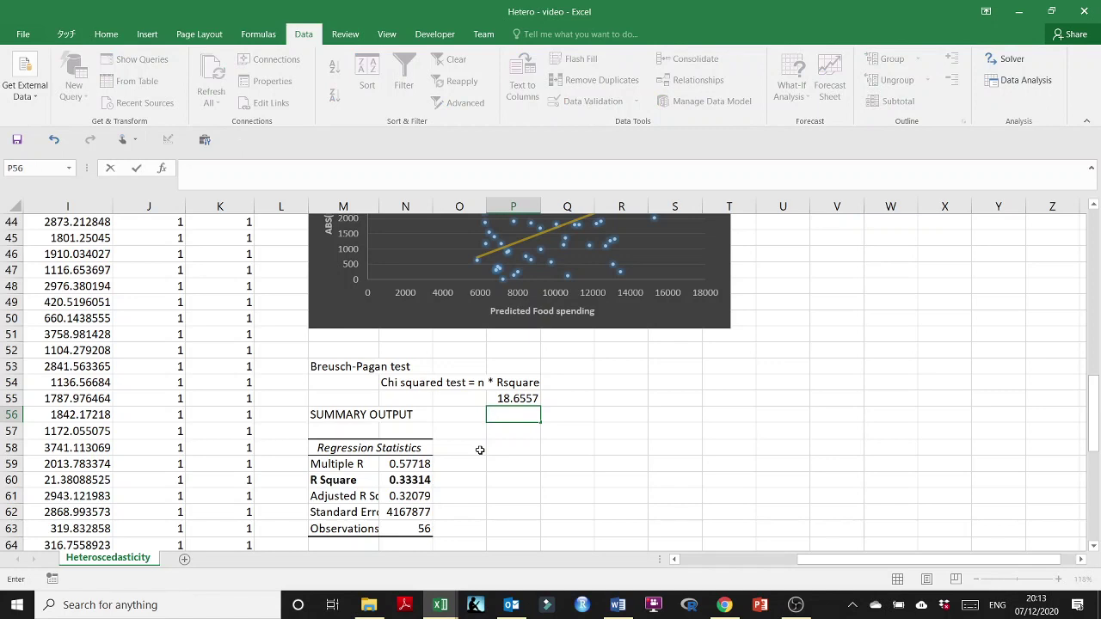
key(Left)
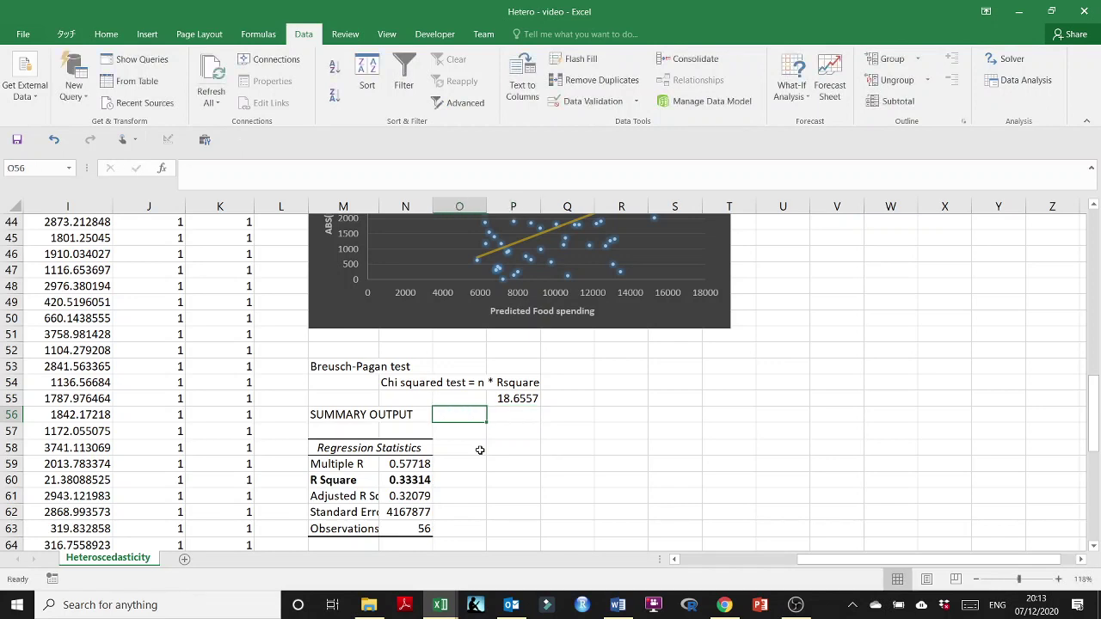
text(p-value)
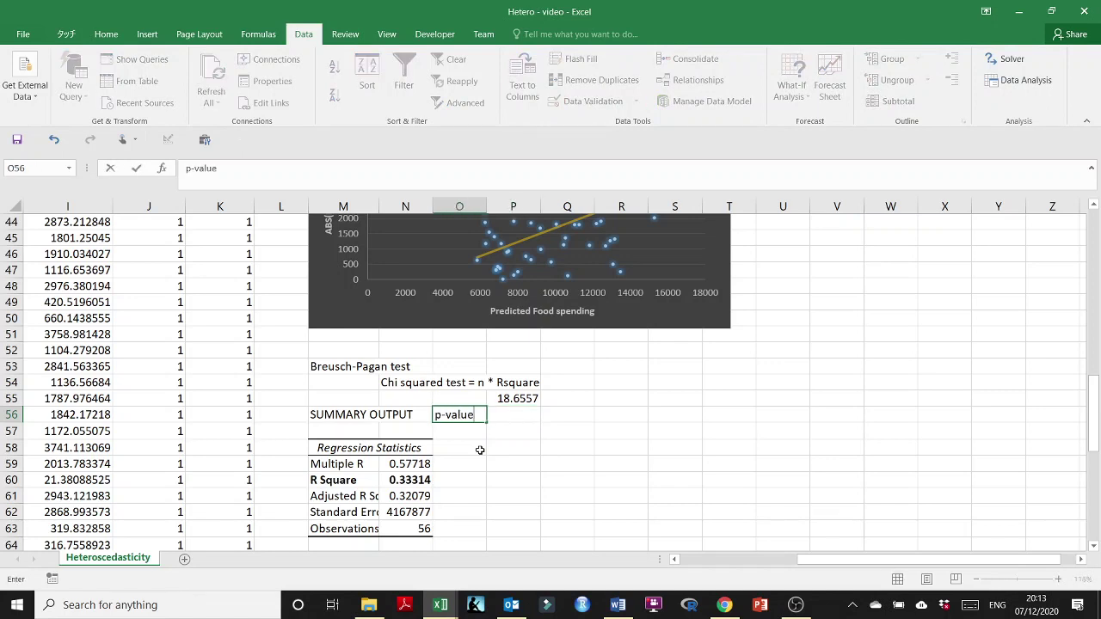
- Compute the right-tailed chi squared p-value in P56 with 1 degree of freedom, using =CHISQ.DIST.RT(P55,1)
key(Right)
text(=ch)
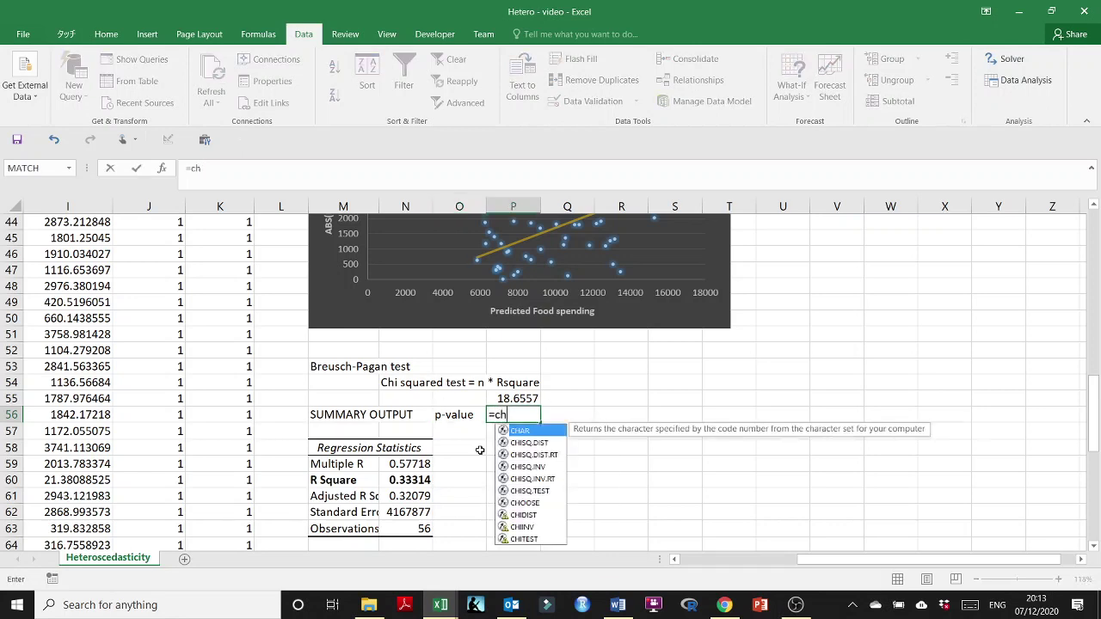
text(is)
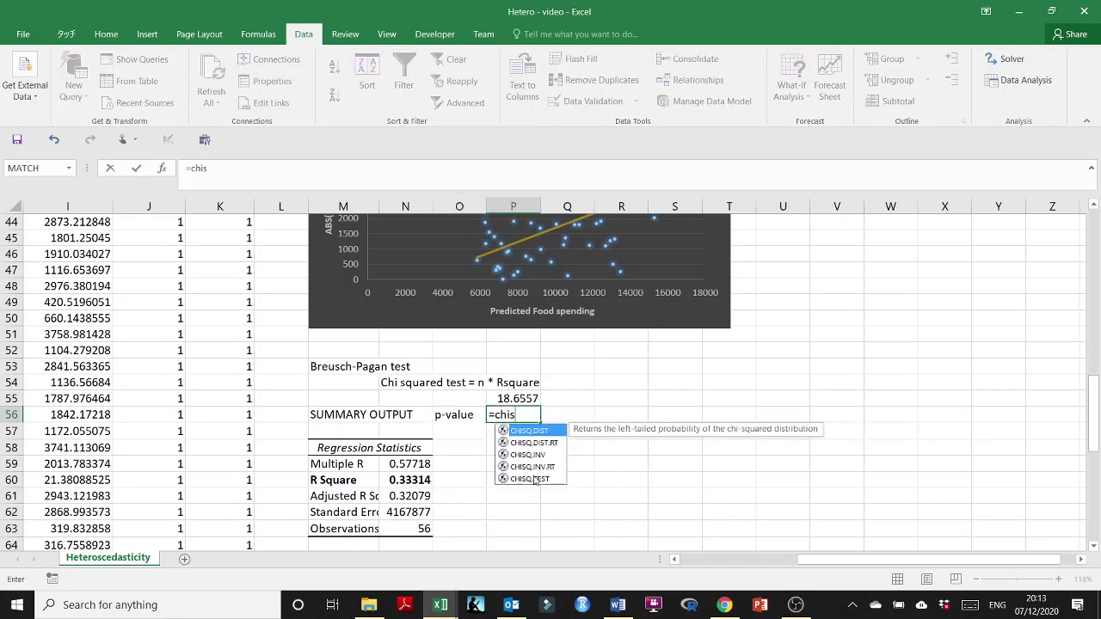
double_click(535, 442)
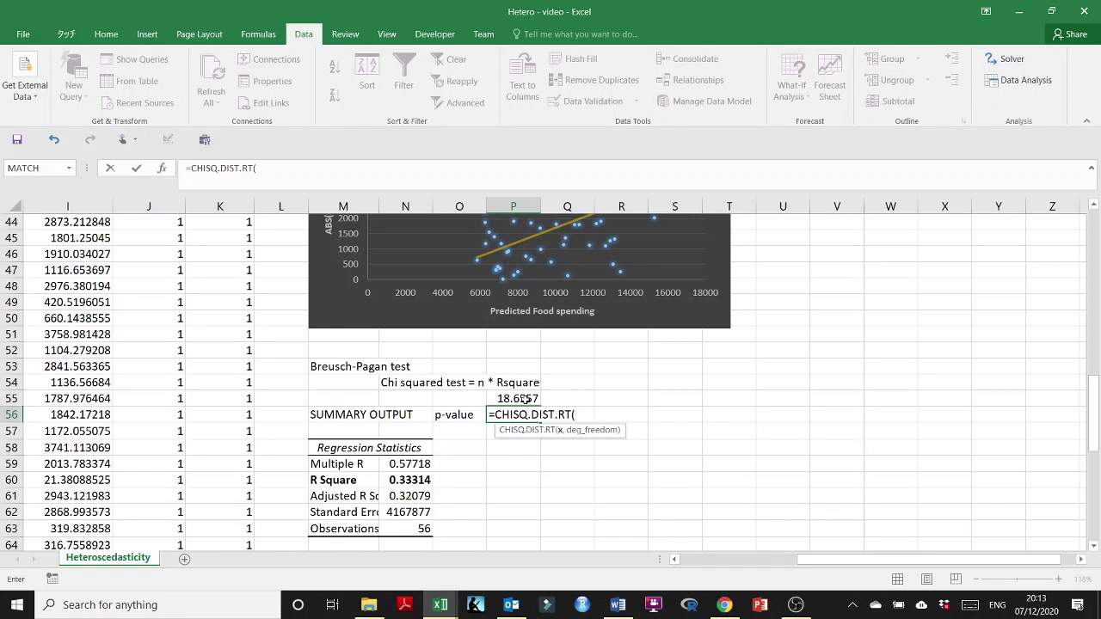
click(525, 398)
text(,)
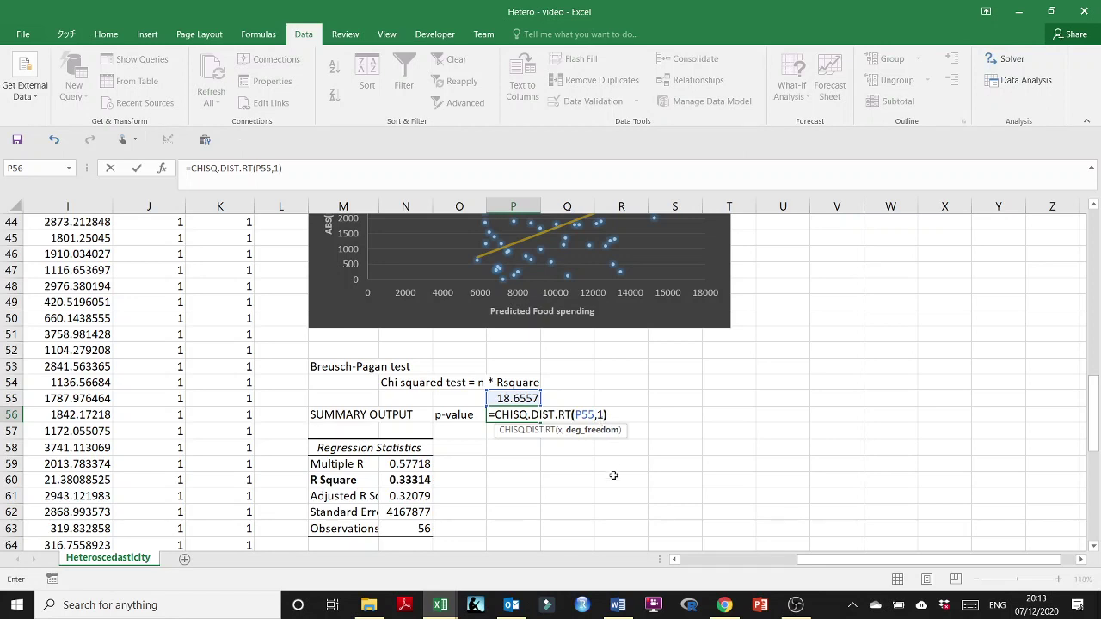
text(1))
key(Return)
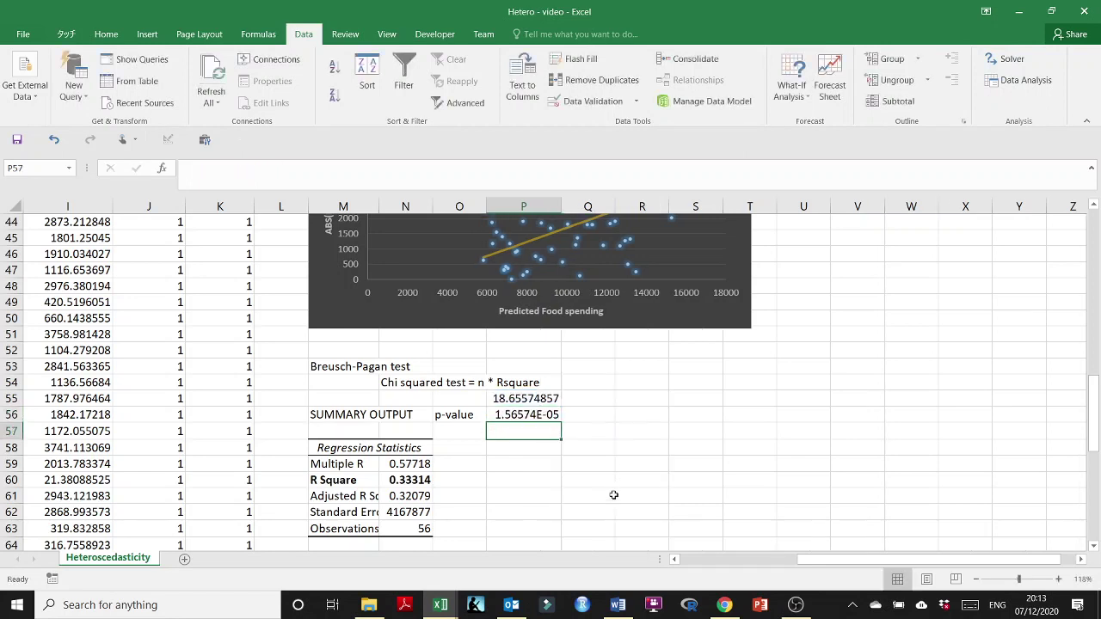
- Highlight the p-value label and its result in O56:P56 with a yellow fill
click(522, 414)
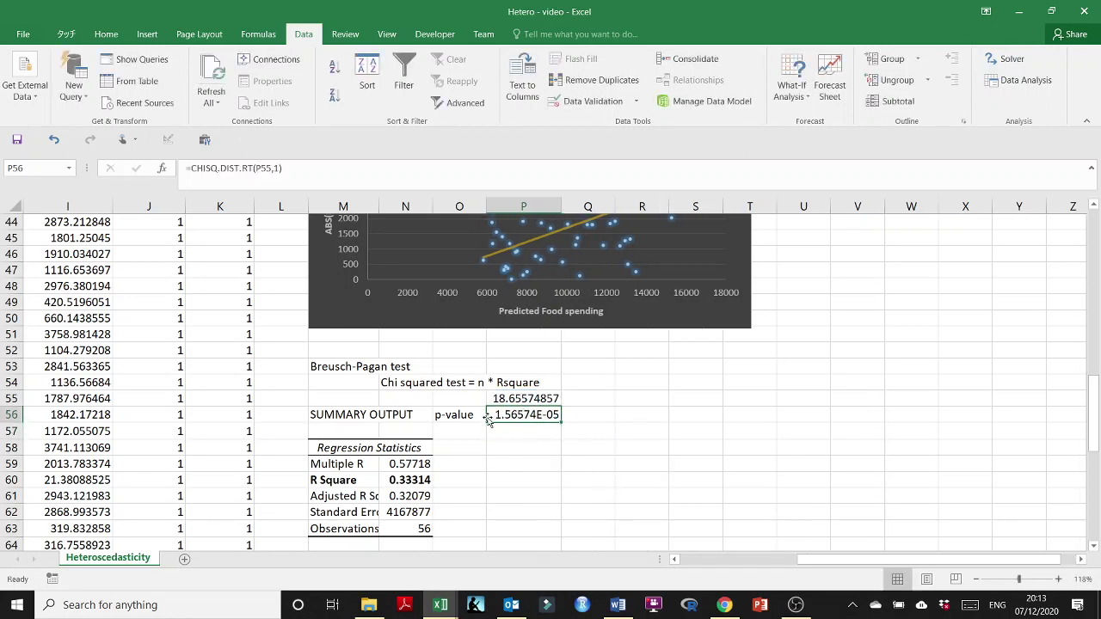
drag(469, 415, 509, 415)
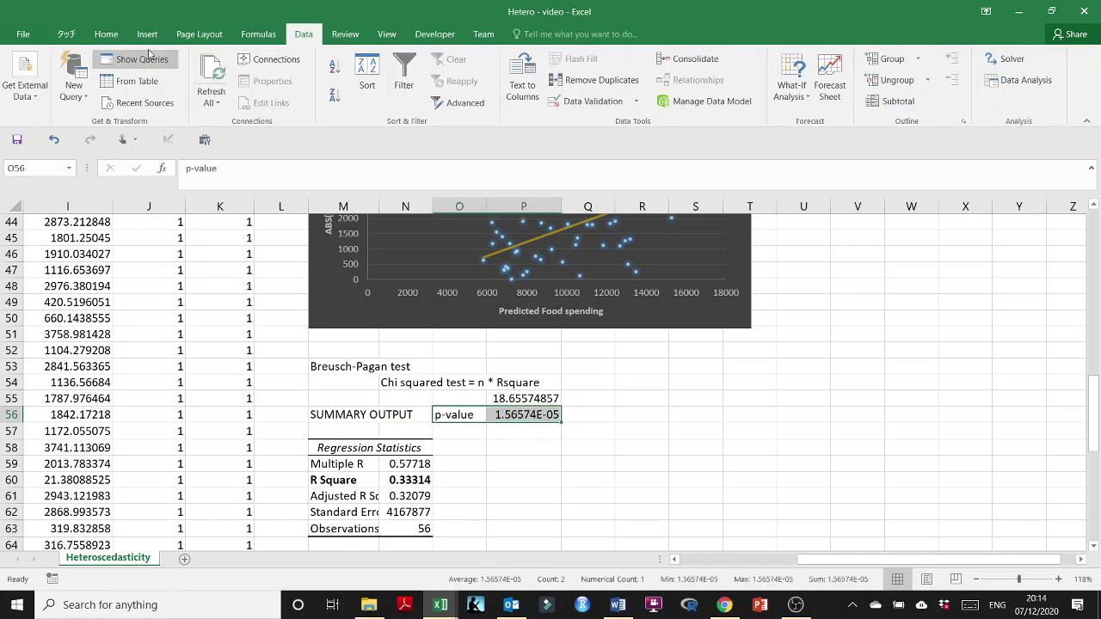
click(106, 33)
click(221, 95)
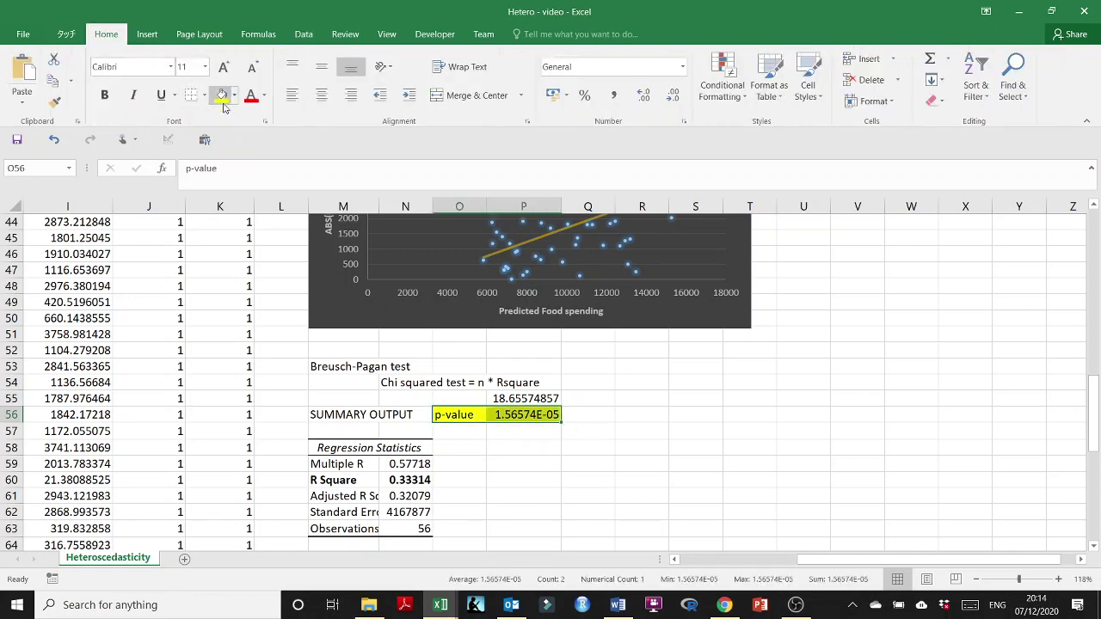
- Enter "<0.05" in Q56 beside the p-value and "we reject the null hypothesis of NO Heteroscedasticity" in R56
click(606, 410)
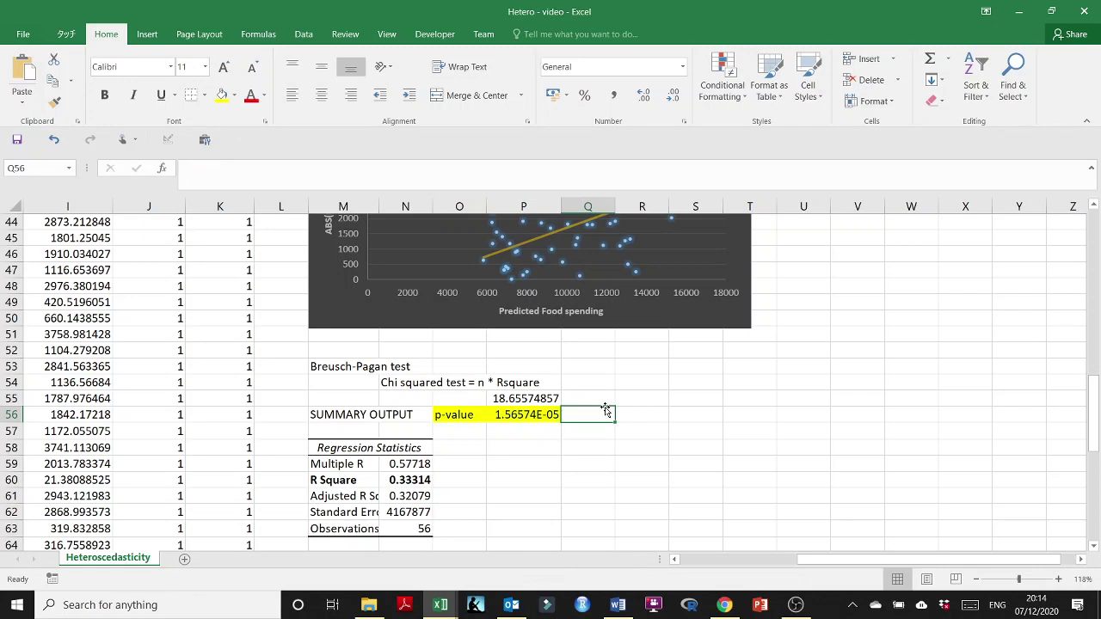
text(<0.05)
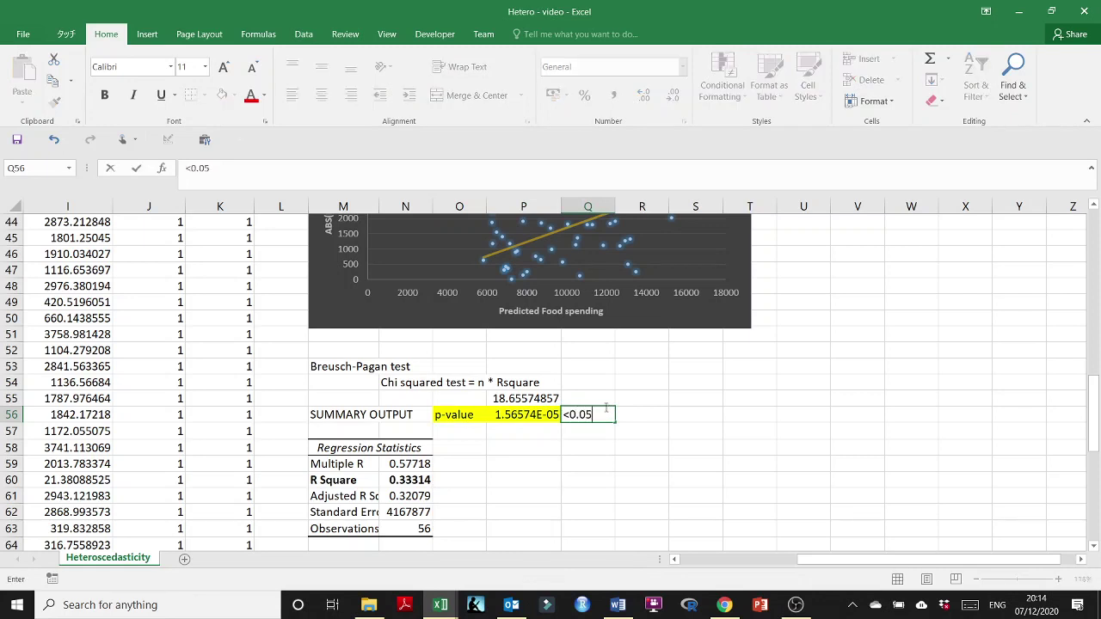
key(Tab)
text(w)
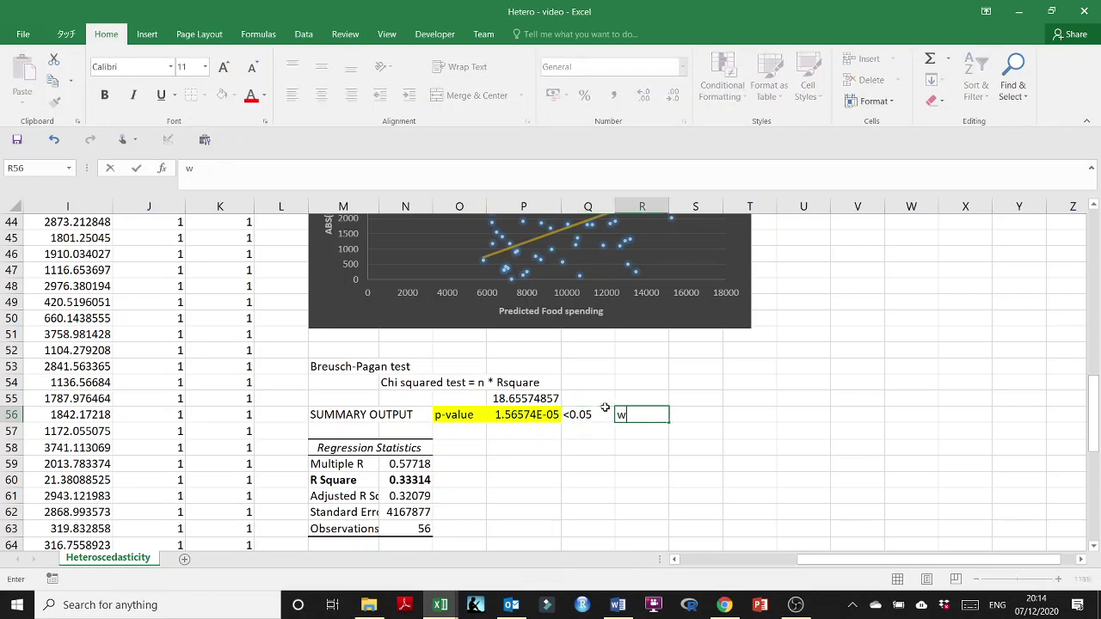
text(e reject the nu)
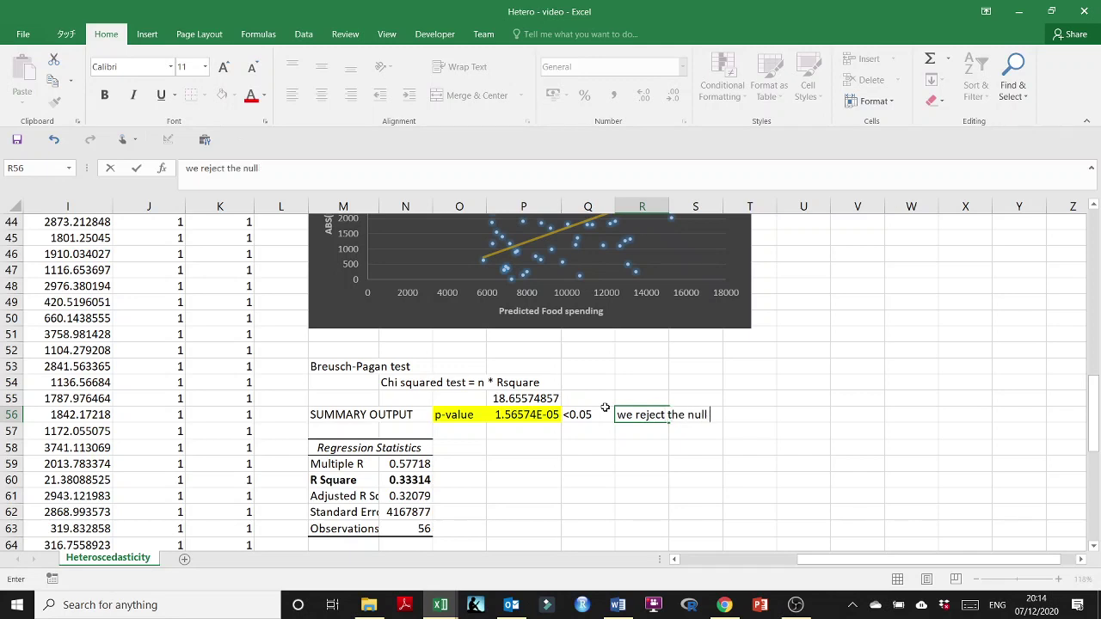
text(ll hypothesis of NO)
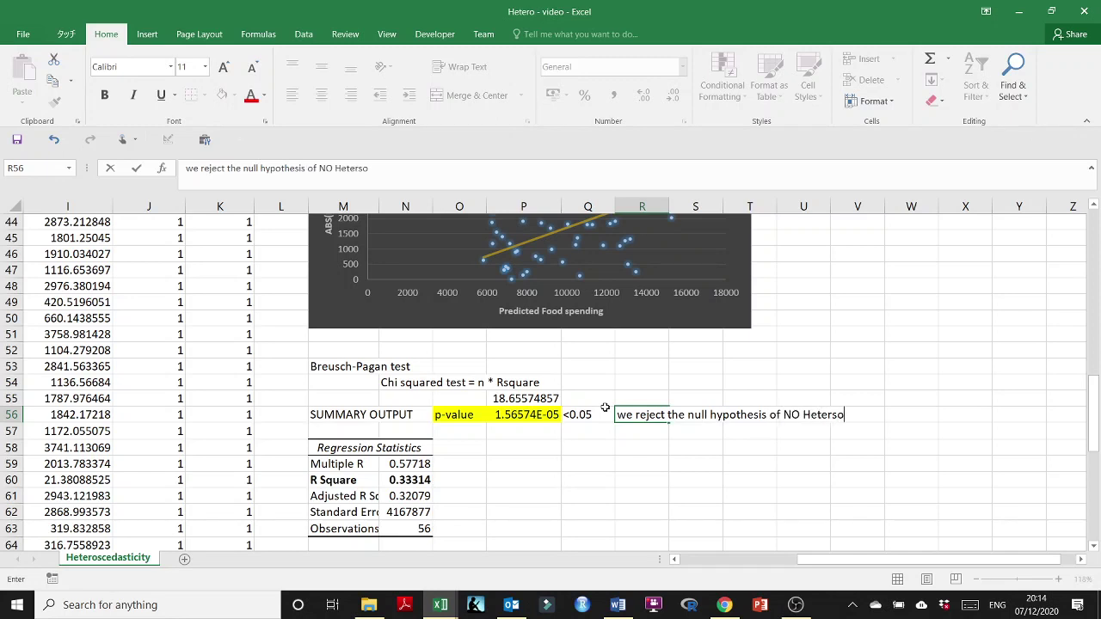
text( Heteroscedasticit)
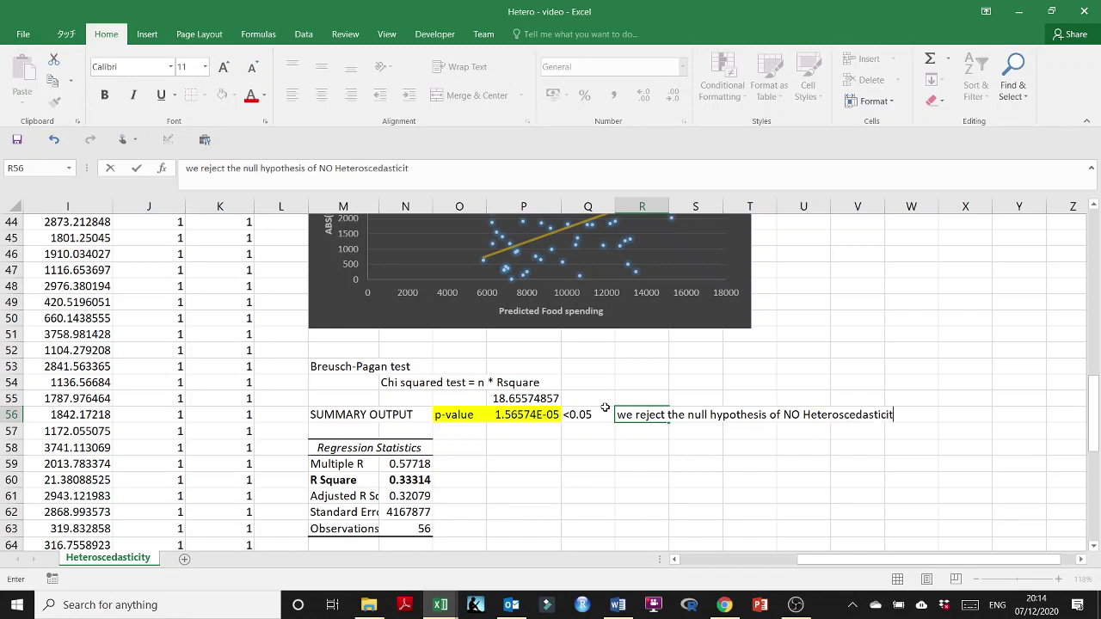
text(y)
key(Return)
- Enter the interpretation "This means, the model suffers from non constant error term (heteroscedasticity) ." in R57
text(This )
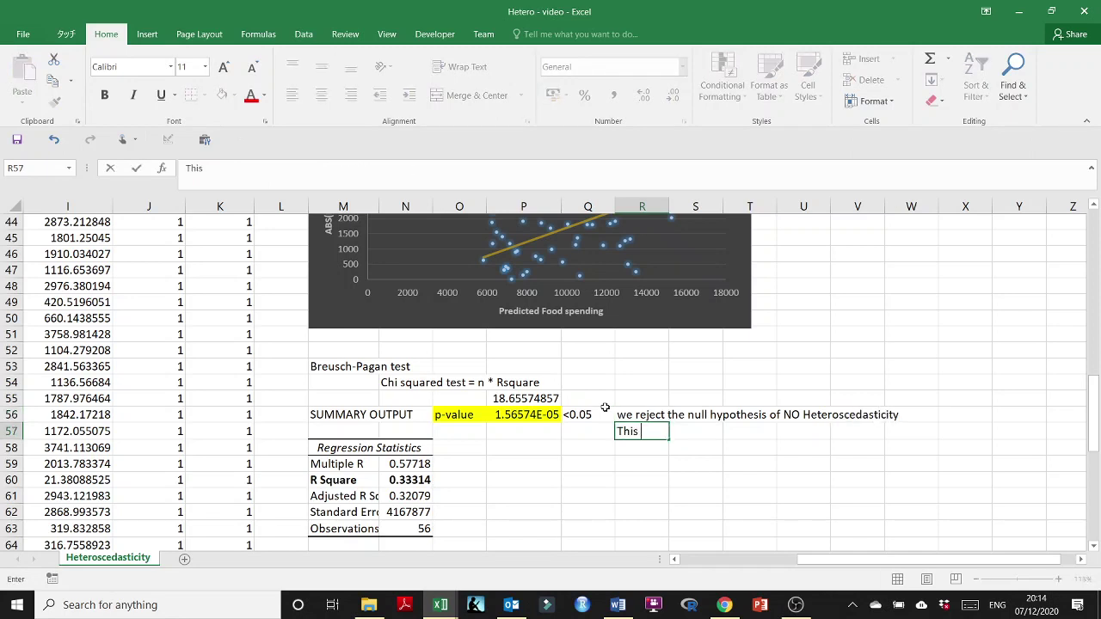
text(means, the model)
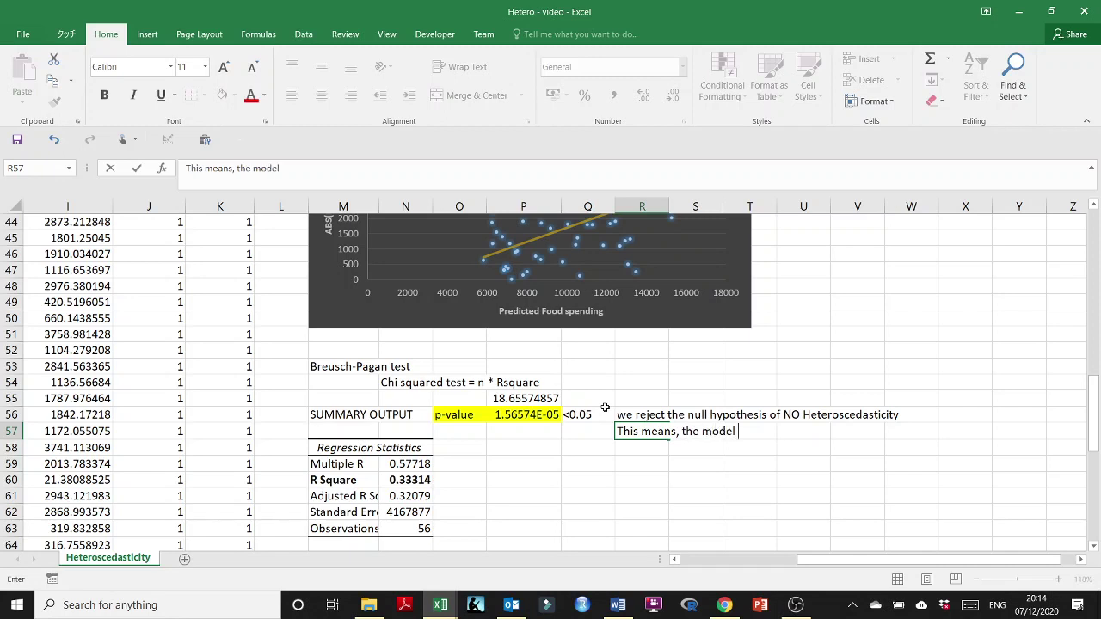
text( suffers from her)
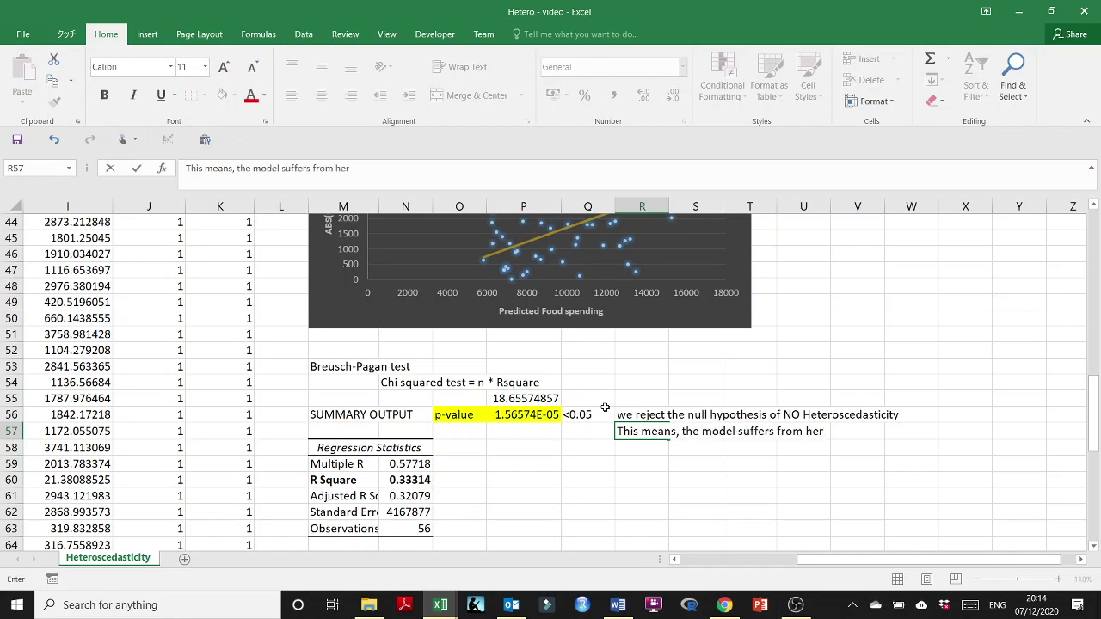
key(BackSpace)
key(BackSpace)
key(BackSpace)
text(non constant error)
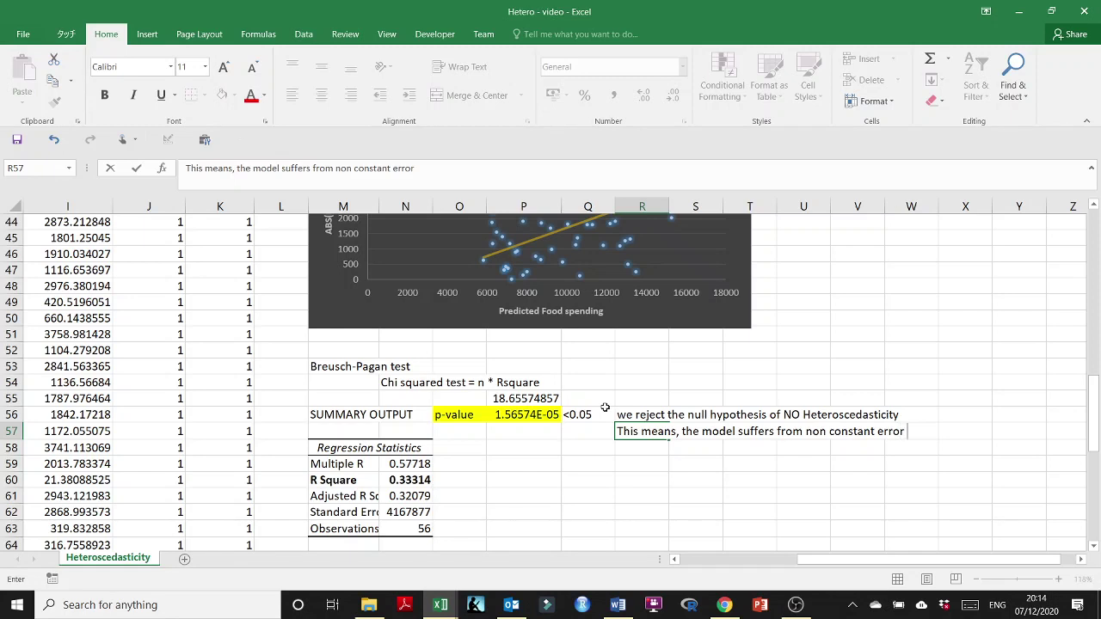
text( term (heteros)
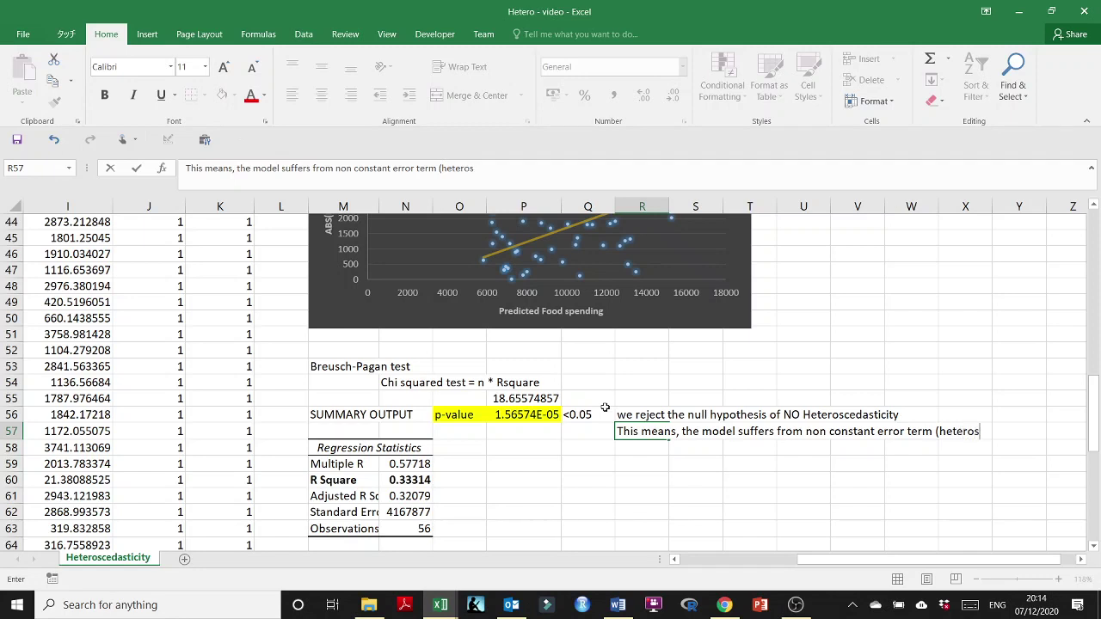
text(cedasticity)
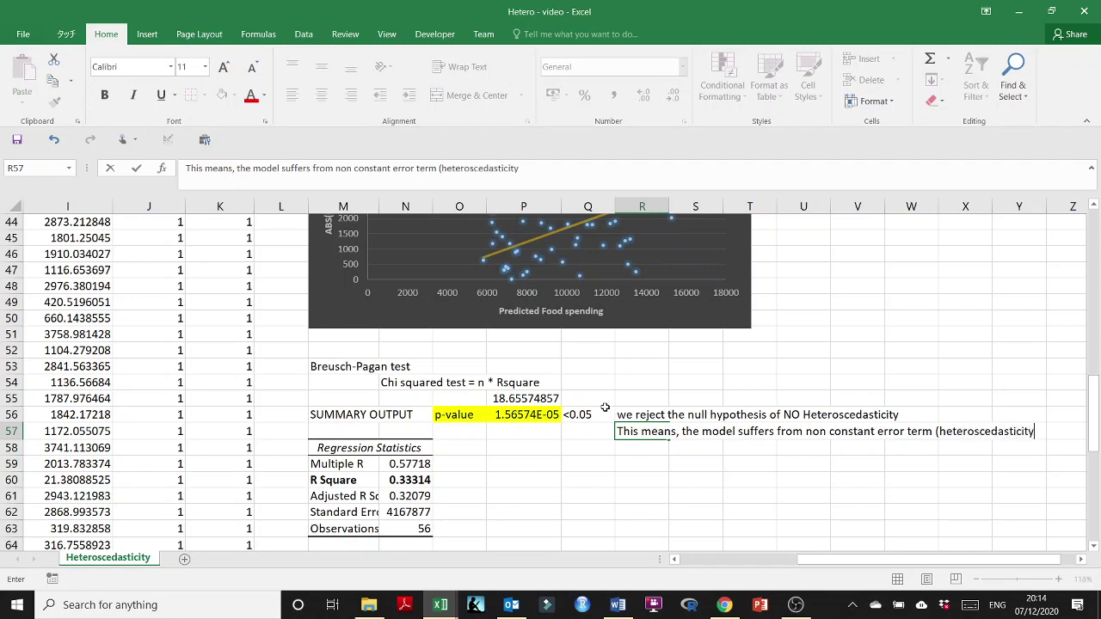
text() .)
click(602, 494)
- Review the original regression's summary output and the Food Spending vs. Income chart at the start of the sheet
scroll(602, 492, up, 1)
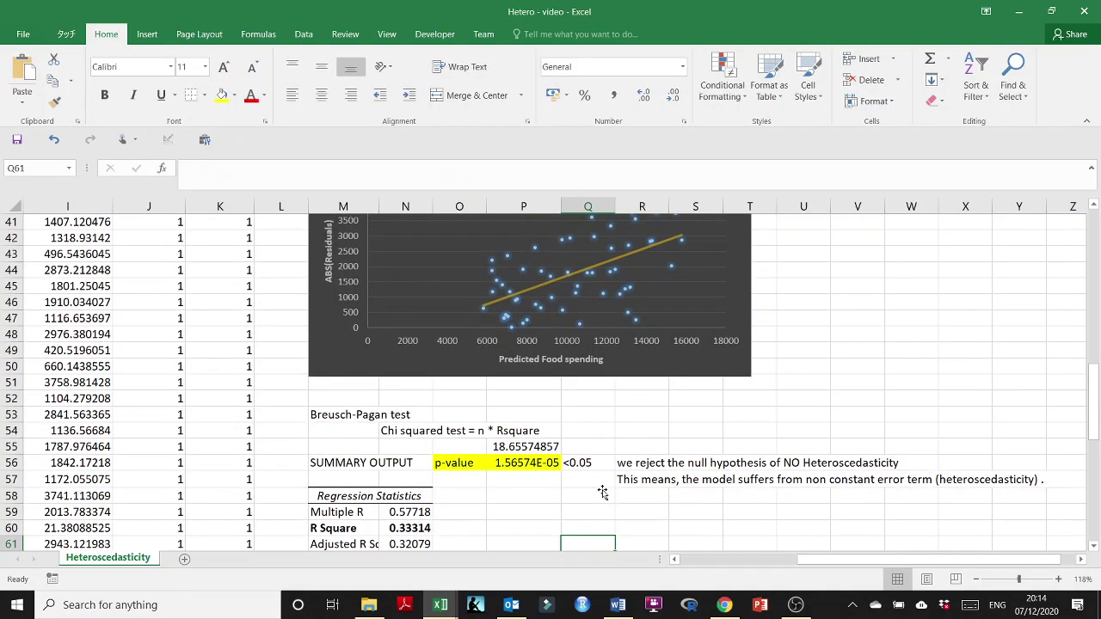
scroll(602, 492, up, 10)
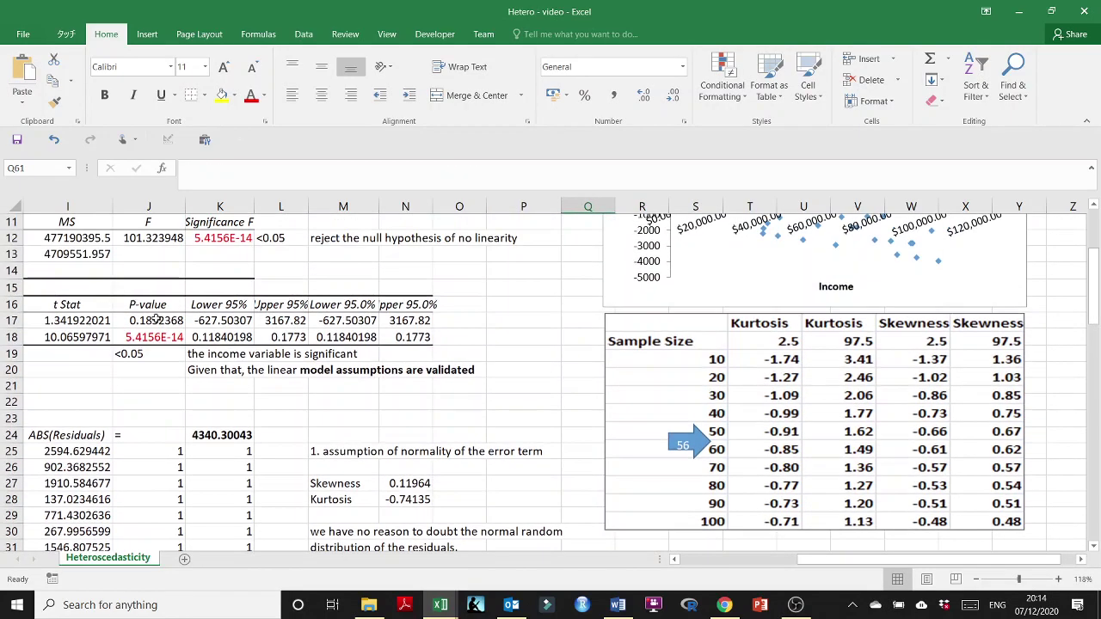
drag(874, 561, 800, 565)
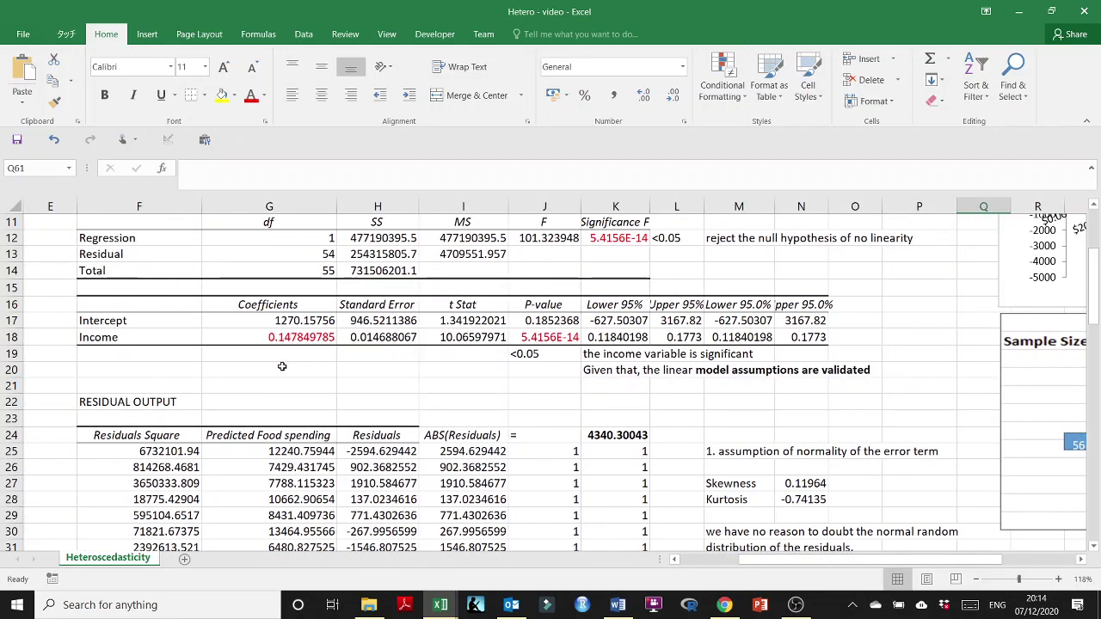
click(225, 369)
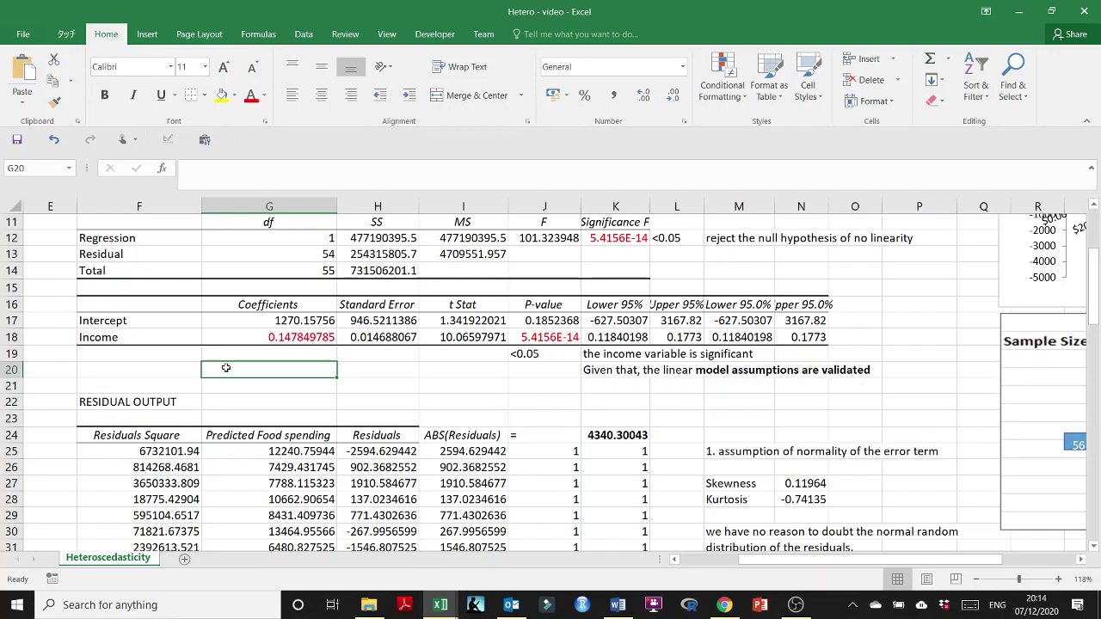
scroll(225, 368, up, 3)
scroll(215, 344, left, 6)
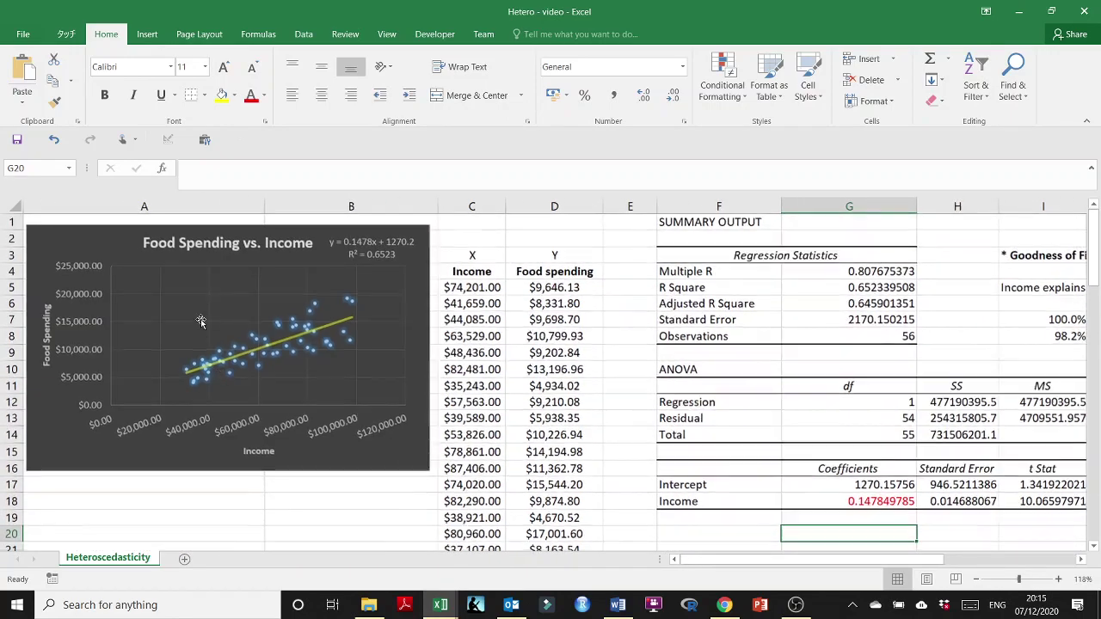
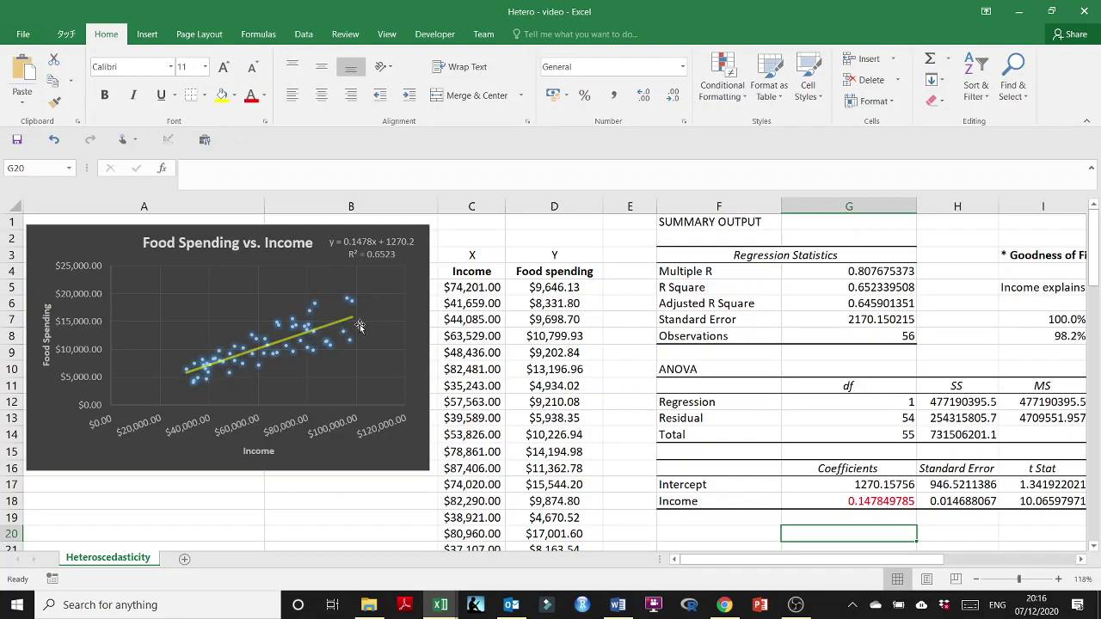
scroll(767, 378, right, 4)
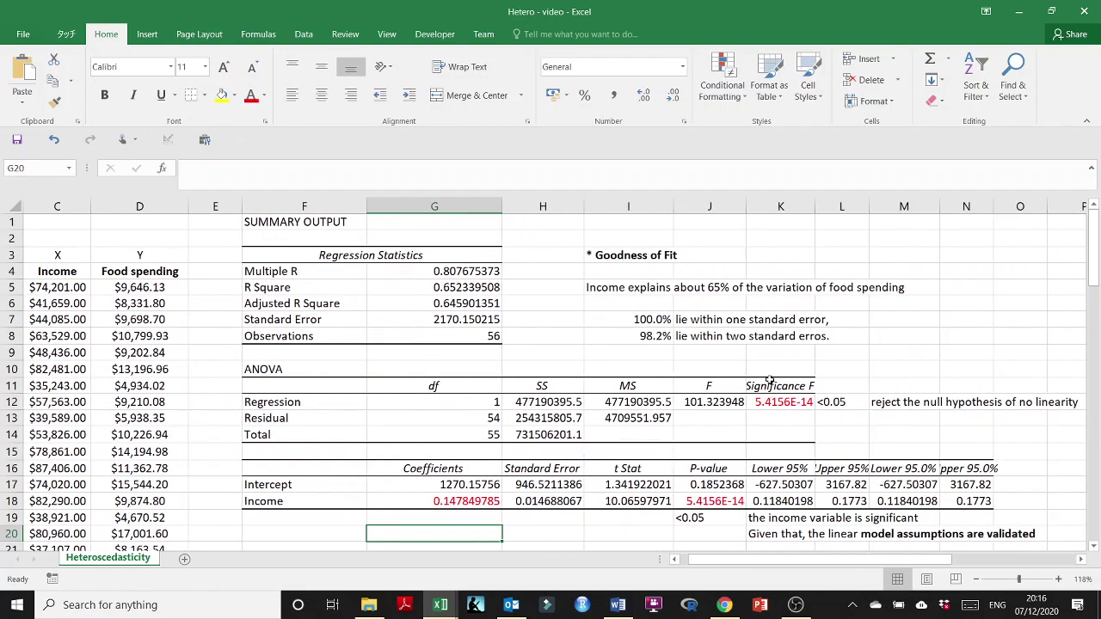
- Copy the Income and Food spending data in C3:D60, including the X and Y labels and headings
scroll(768, 378, down, 4)
scroll(769, 379, down, 3)
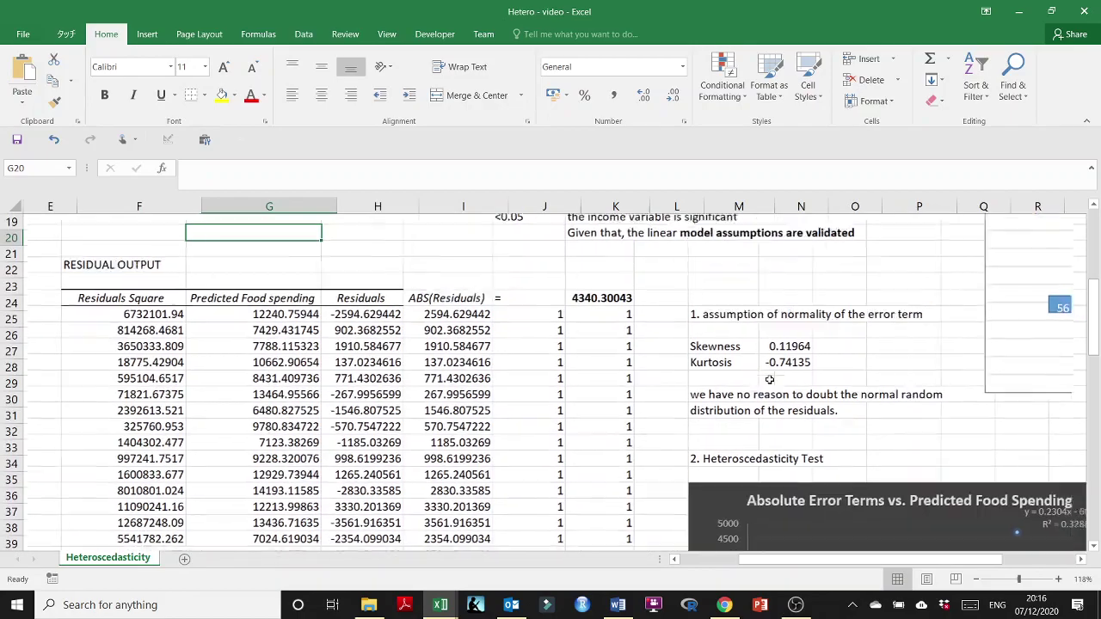
scroll(769, 380, right, 2)
scroll(769, 379, up, 7)
scroll(769, 380, left, 3)
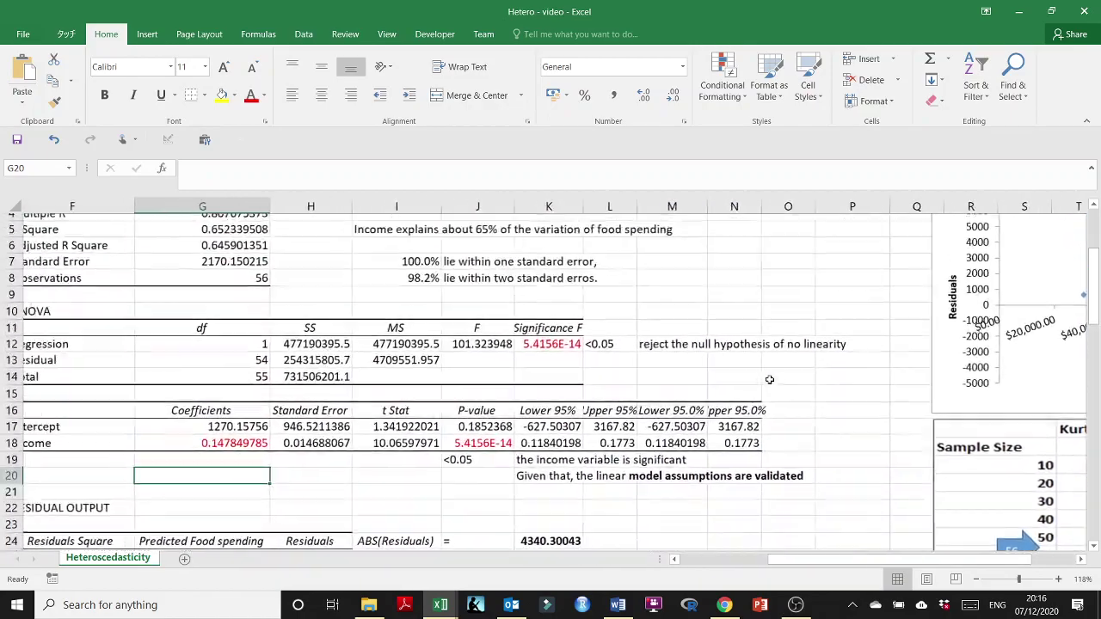
scroll(769, 379, left, 1)
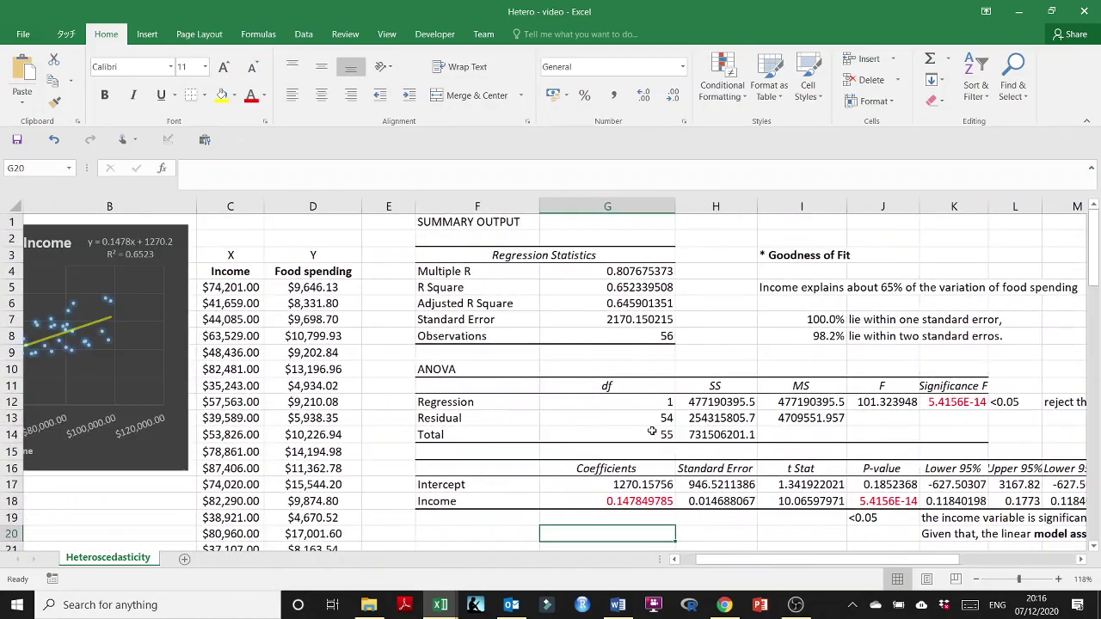
drag(228, 255, 301, 254)
key(ctrl+shift+Down)
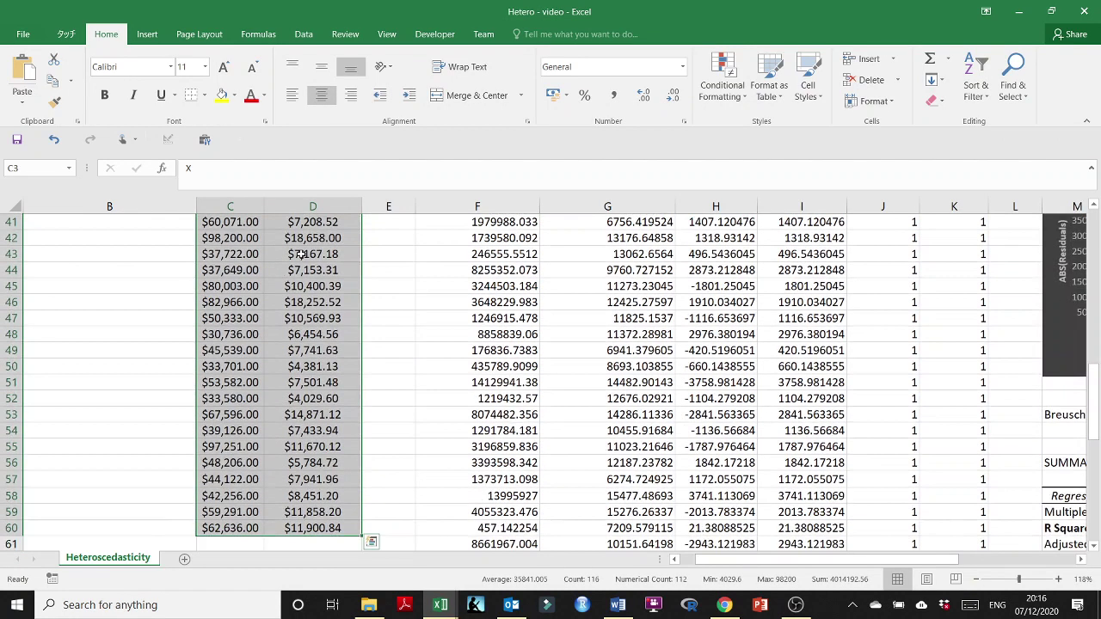
key(ctrl+c)
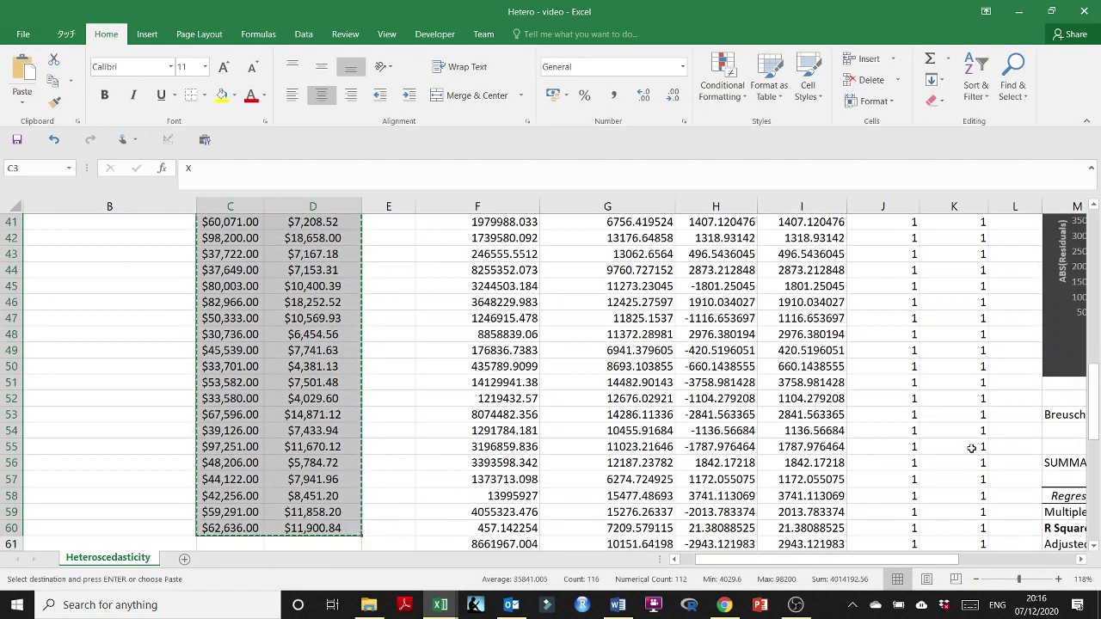
scroll(877, 405, up, 8)
scroll(877, 404, up, 5)
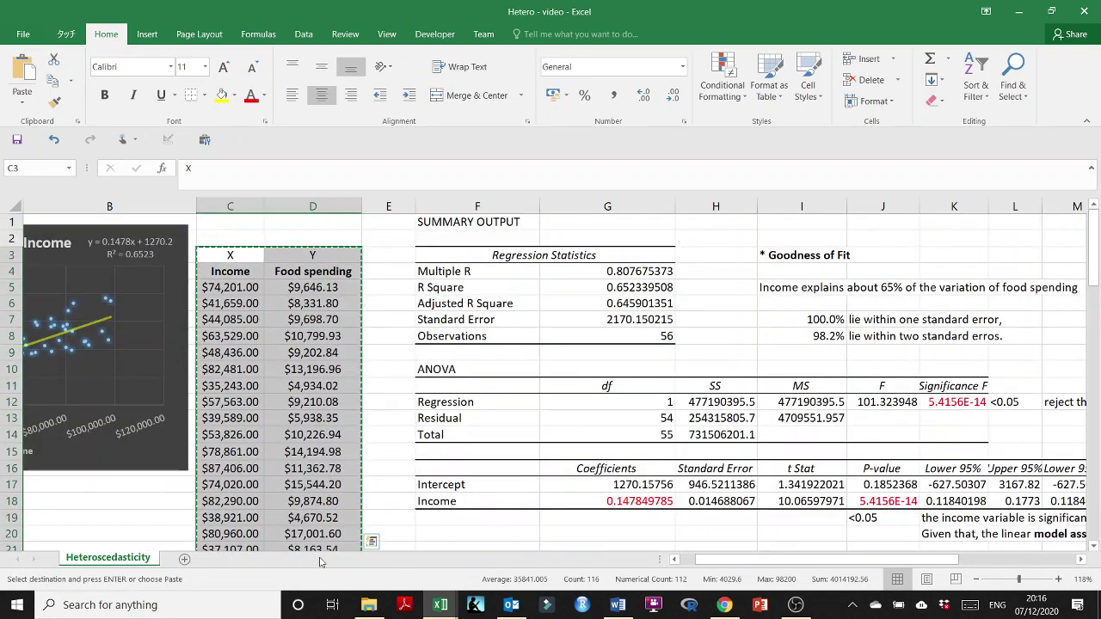
- Paste the copied data at F3 of a new worksheet and widen columns F and G to fit their contents
click(184, 560)
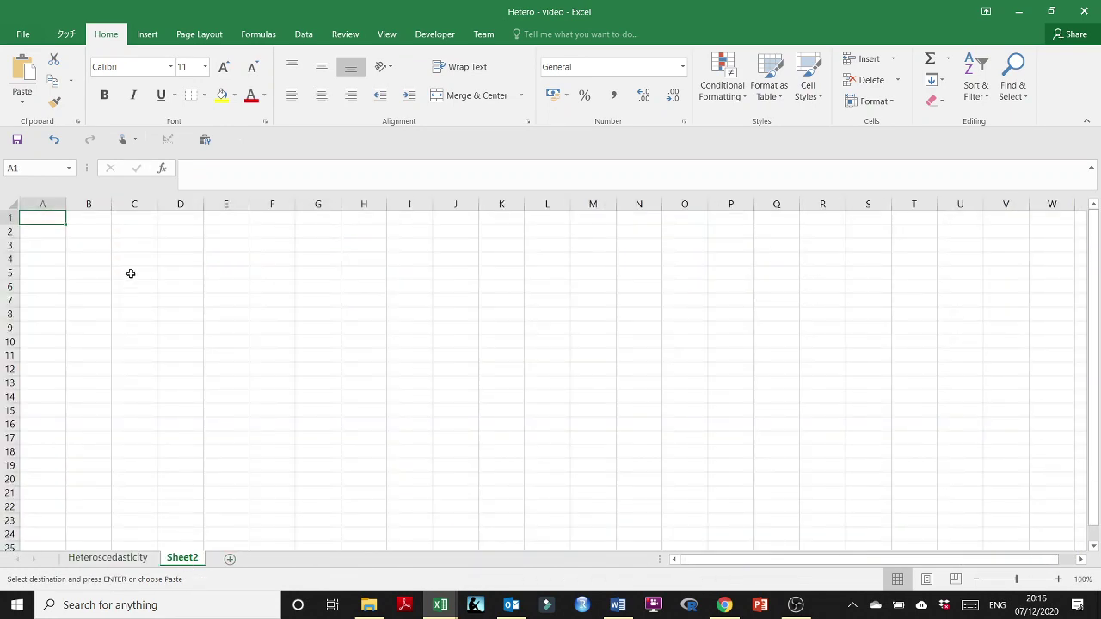
click(290, 244)
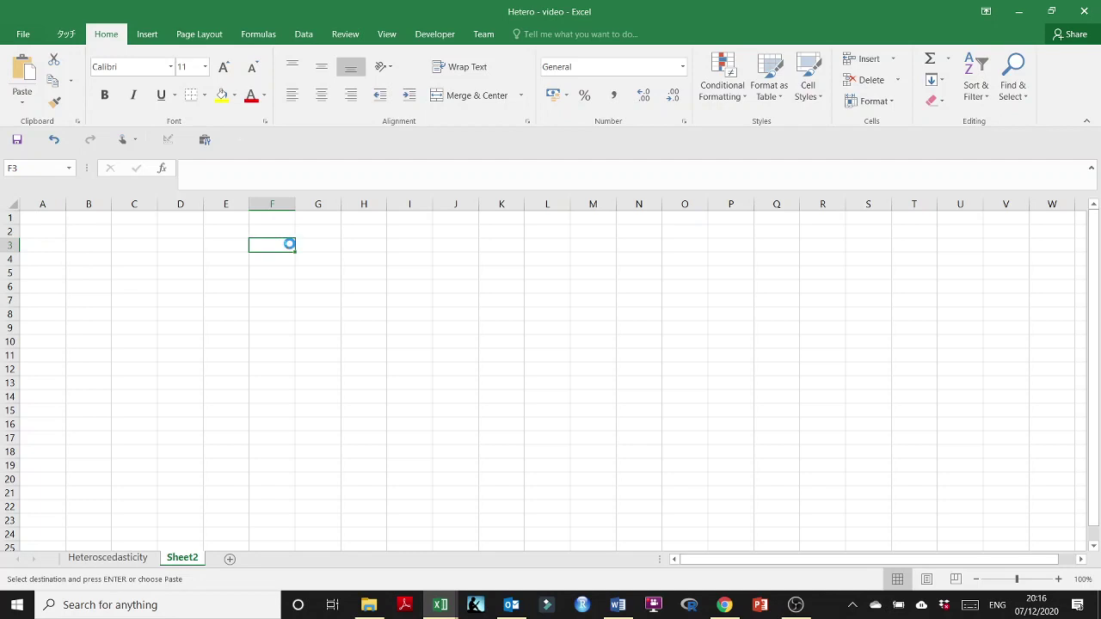
key(ctrl+v)
double_click(295, 205)
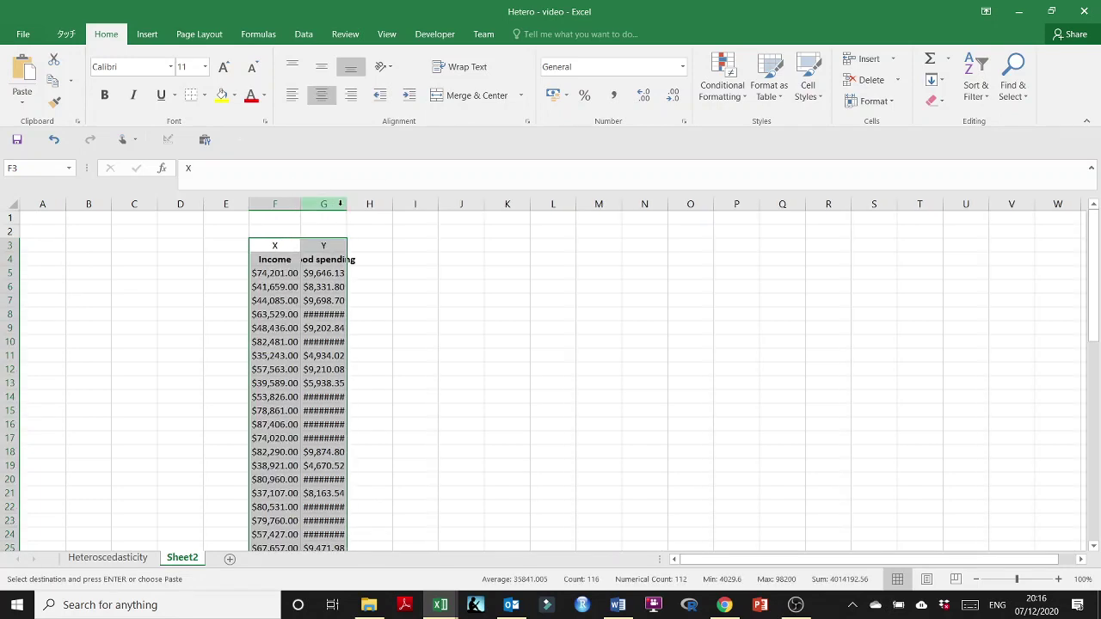
drag(346, 204, 374, 204)
click(424, 341)
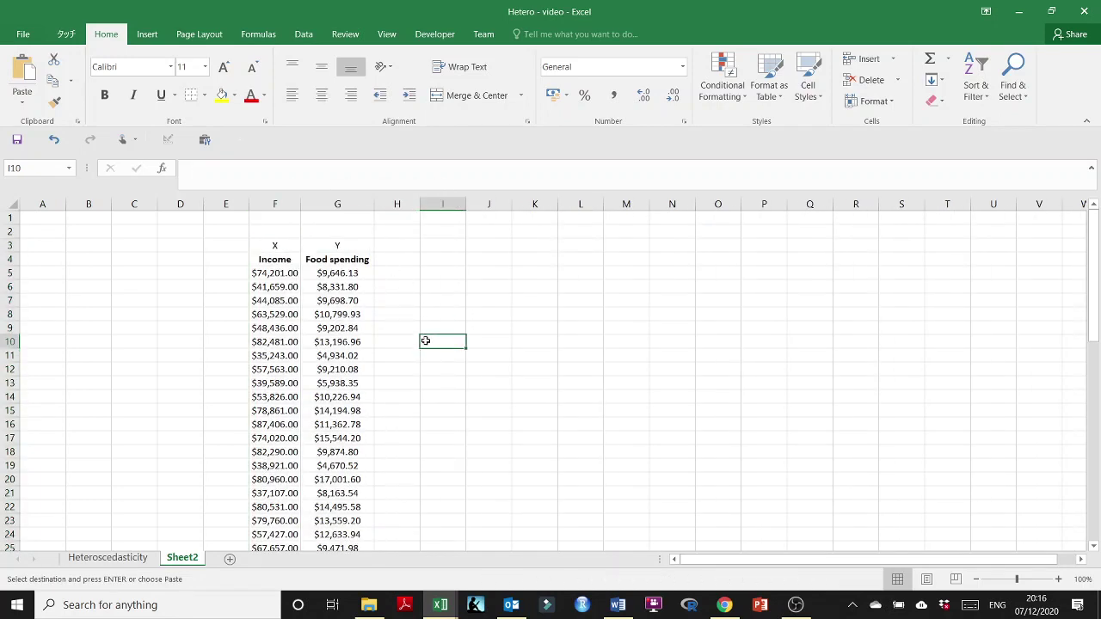
key(Escape)
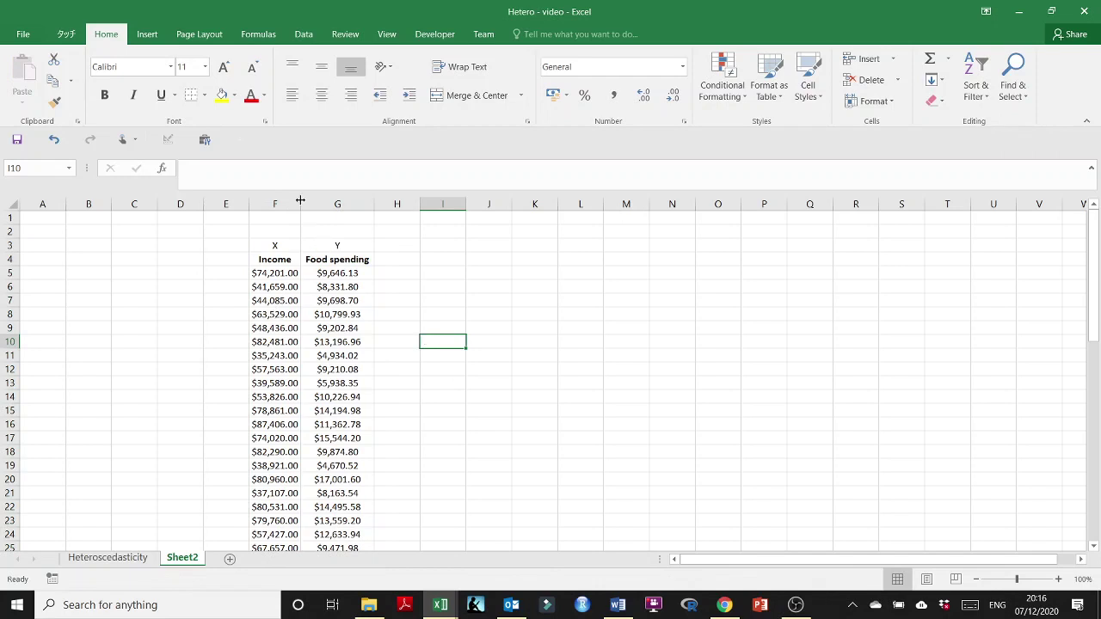
drag(300, 200, 314, 204)
- Switch to the Regression Notes document in Word and read which transformations of y resolve heteroscedasticity, including the ln y and square root table
click(617, 604)
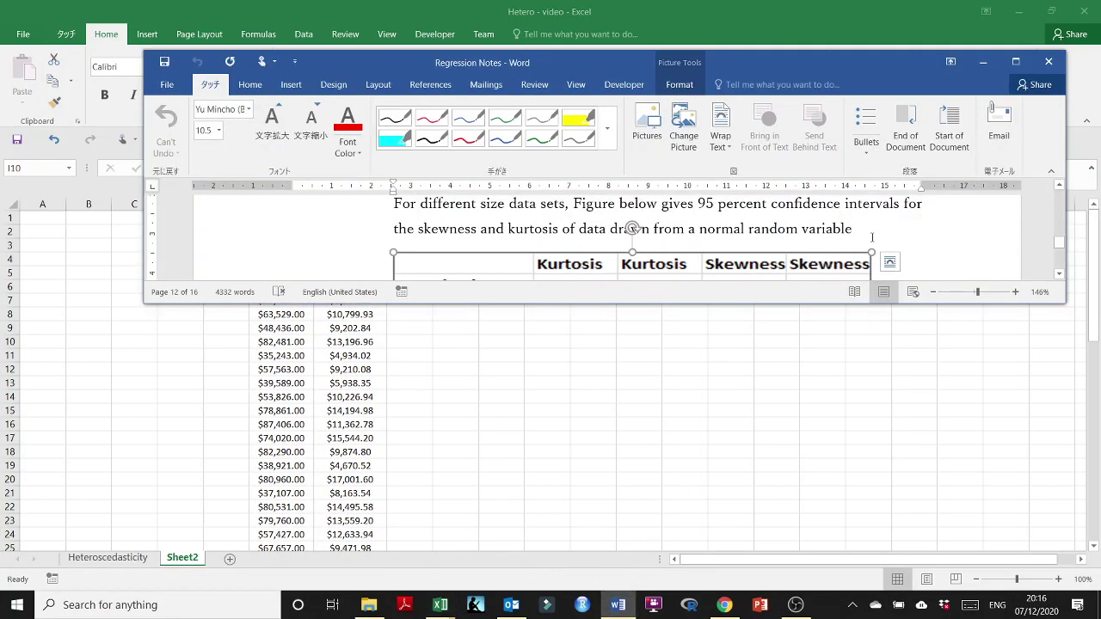
click(1015, 61)
scroll(668, 425, down, 3)
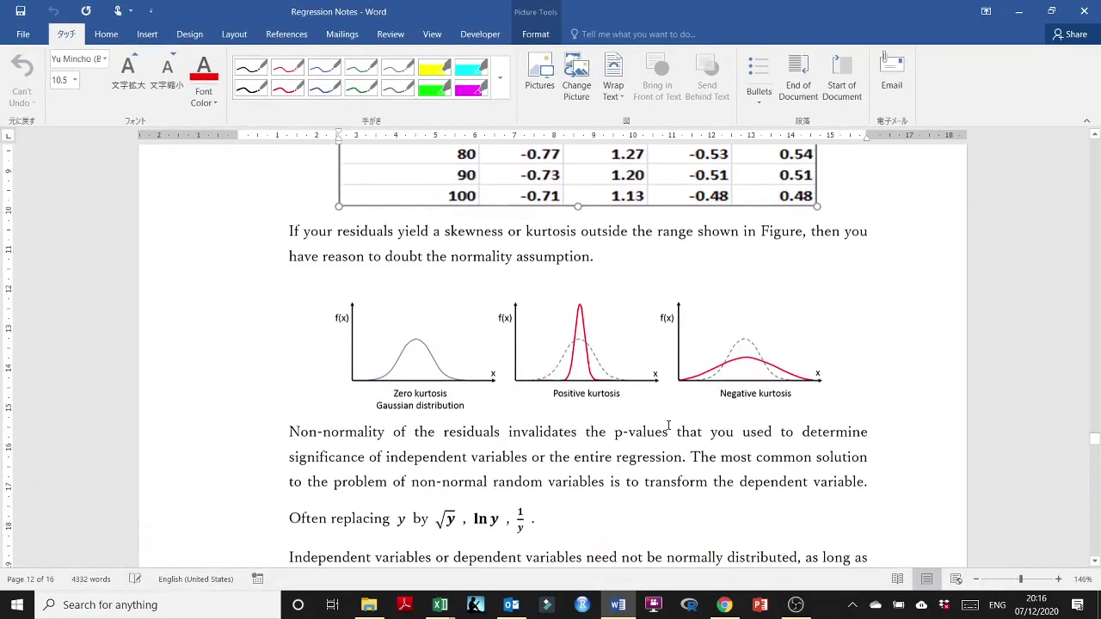
scroll(668, 425, down, 20)
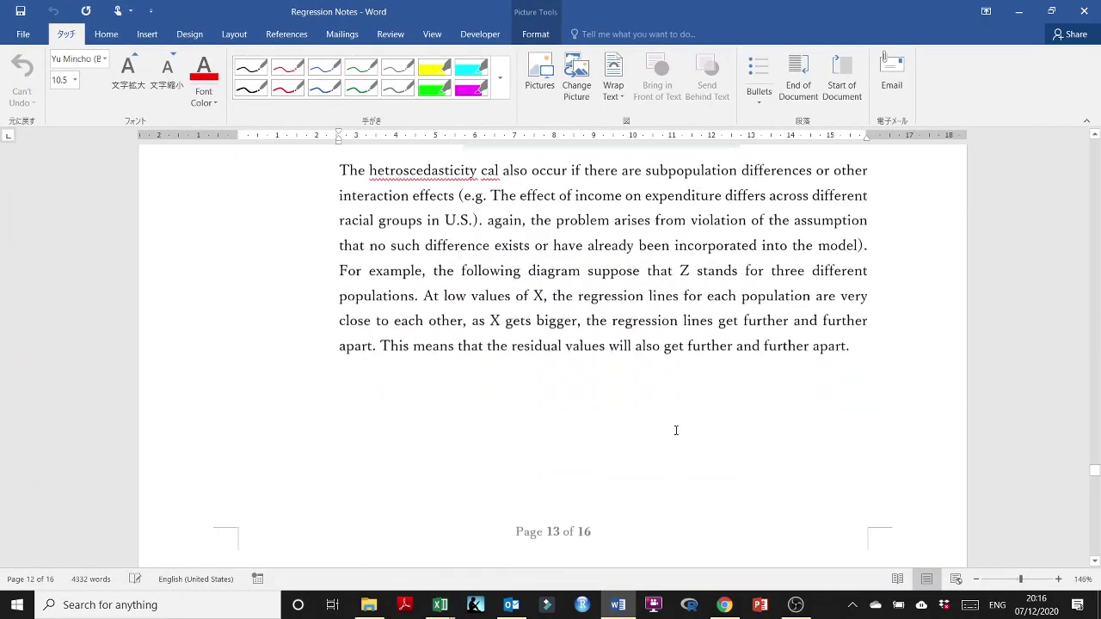
scroll(675, 430, down, 20)
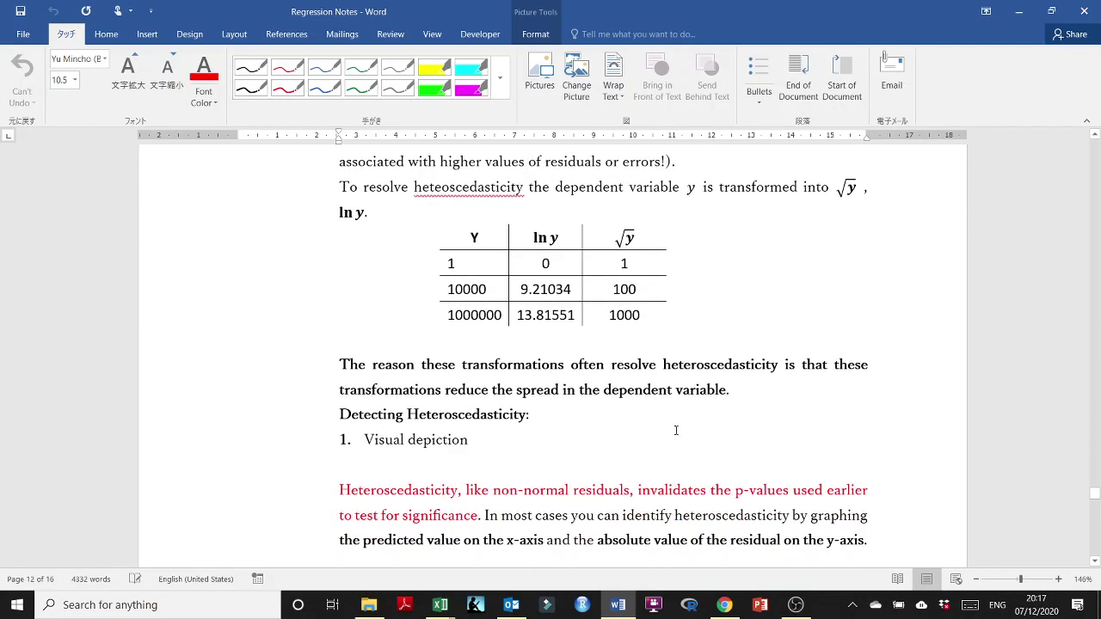
scroll(613, 416, up, 1)
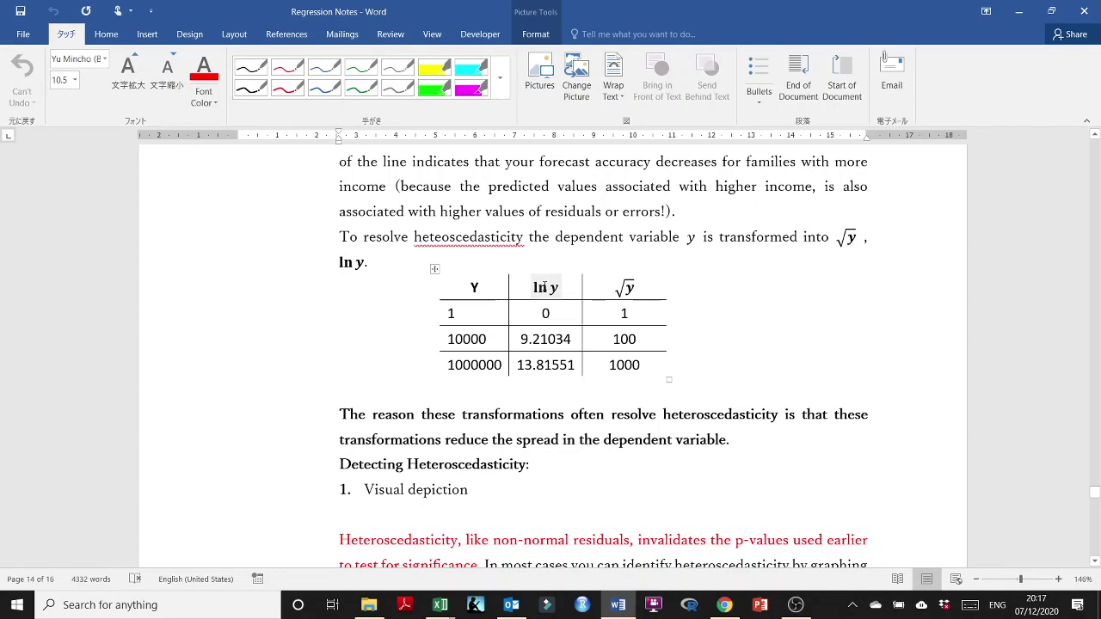
click(1022, 10)
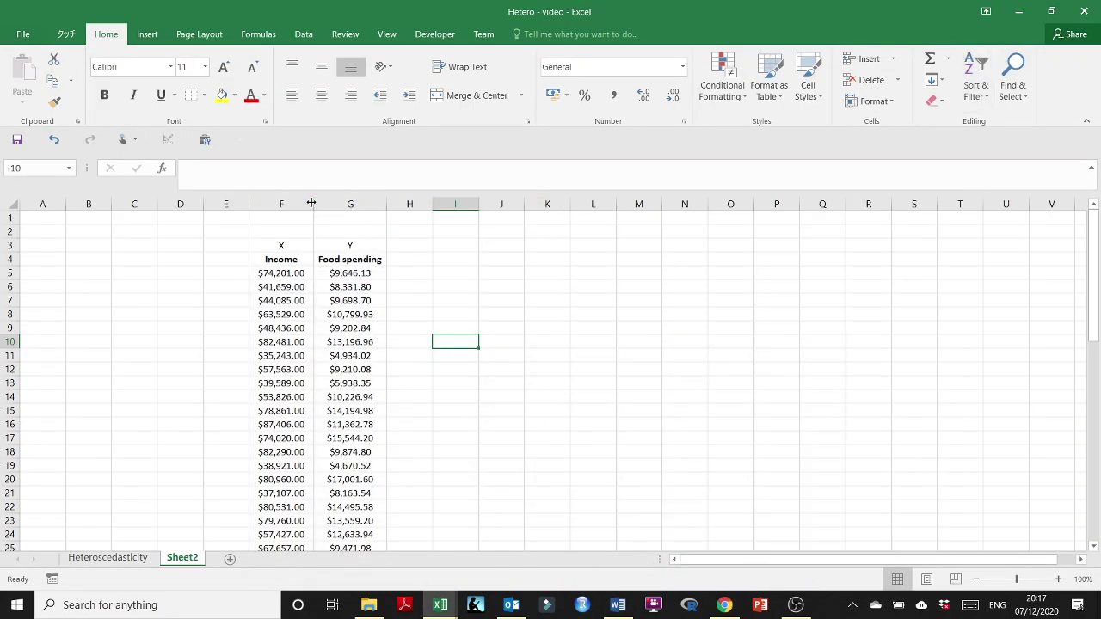
- Back in Excel, widen the Income column slightly and rename the new worksheet "LN Y"
drag(313, 204, 324, 204)
double_click(192, 560)
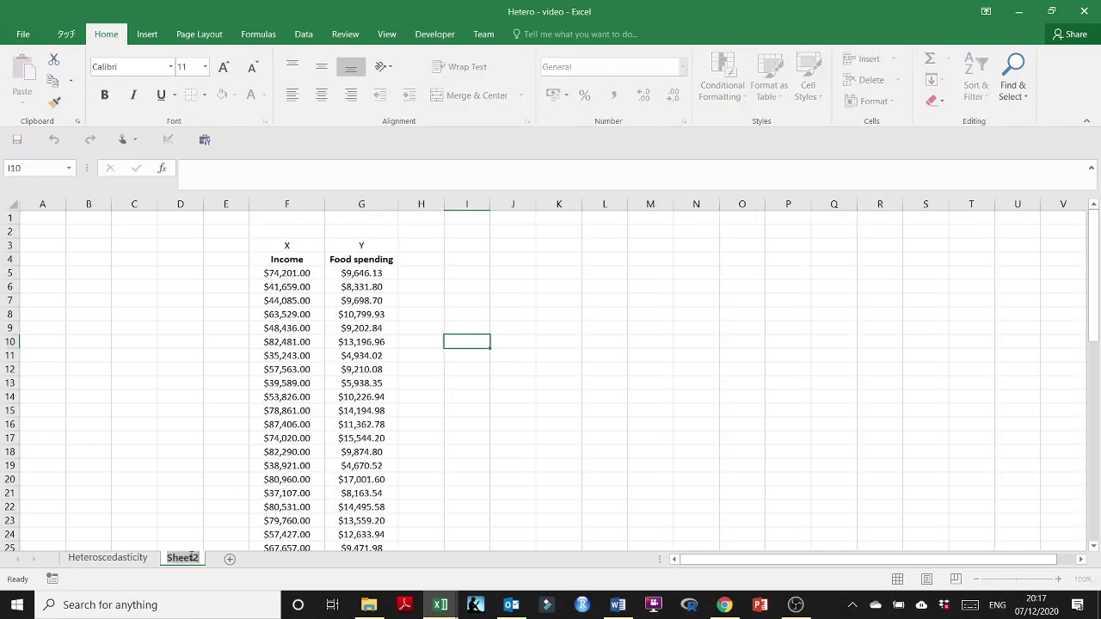
text(LN Y)
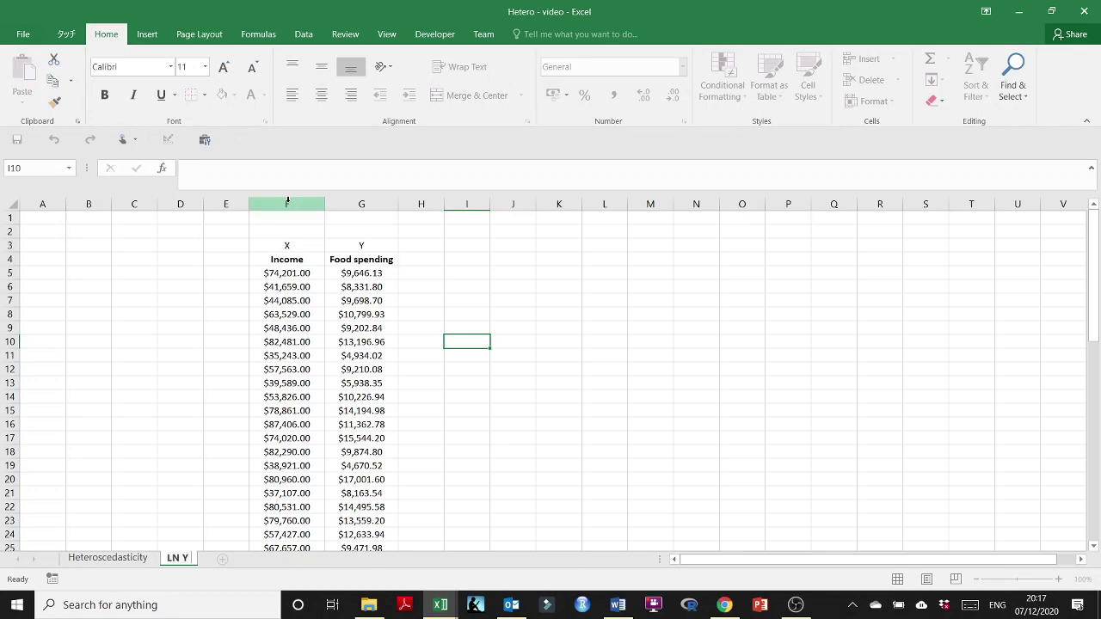
- Copy columns F:G of the LN Y sheet into the same columns of another new worksheet
drag(288, 204, 351, 208)
key(ctrl+c)
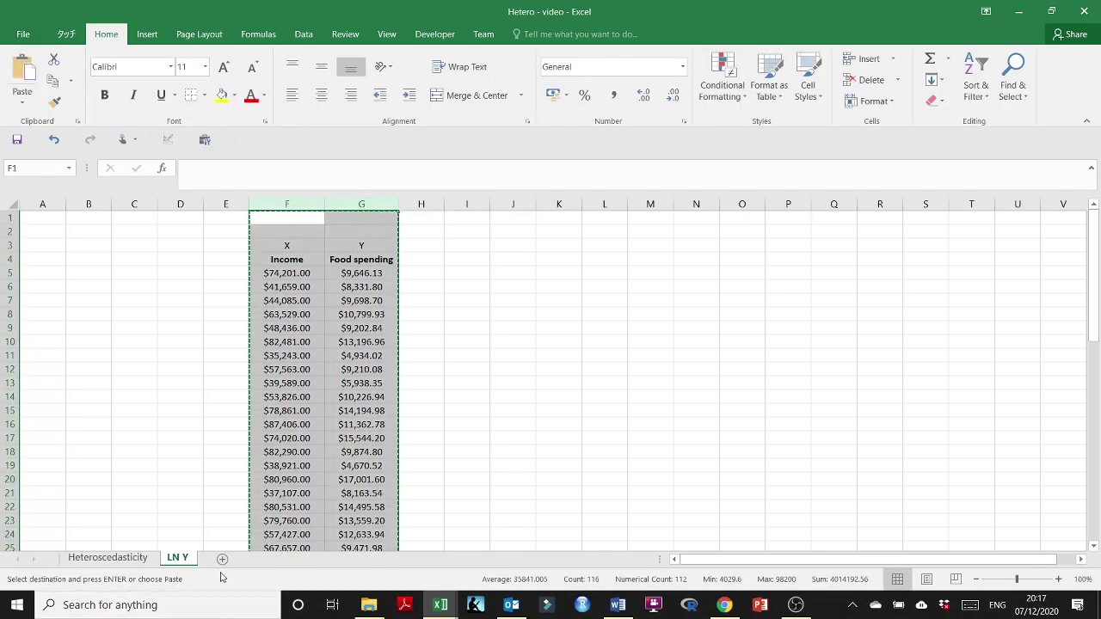
click(222, 558)
drag(272, 204, 318, 204)
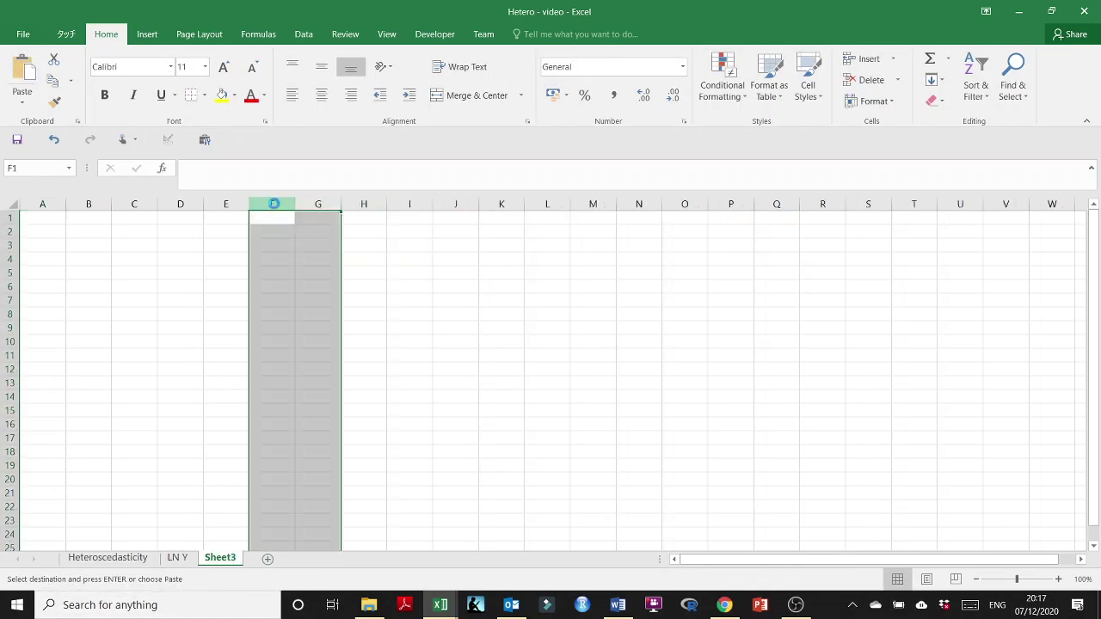
key(ctrl+v)
- Rename the newest worksheet "SQROOT Y"
double_click(219, 558)
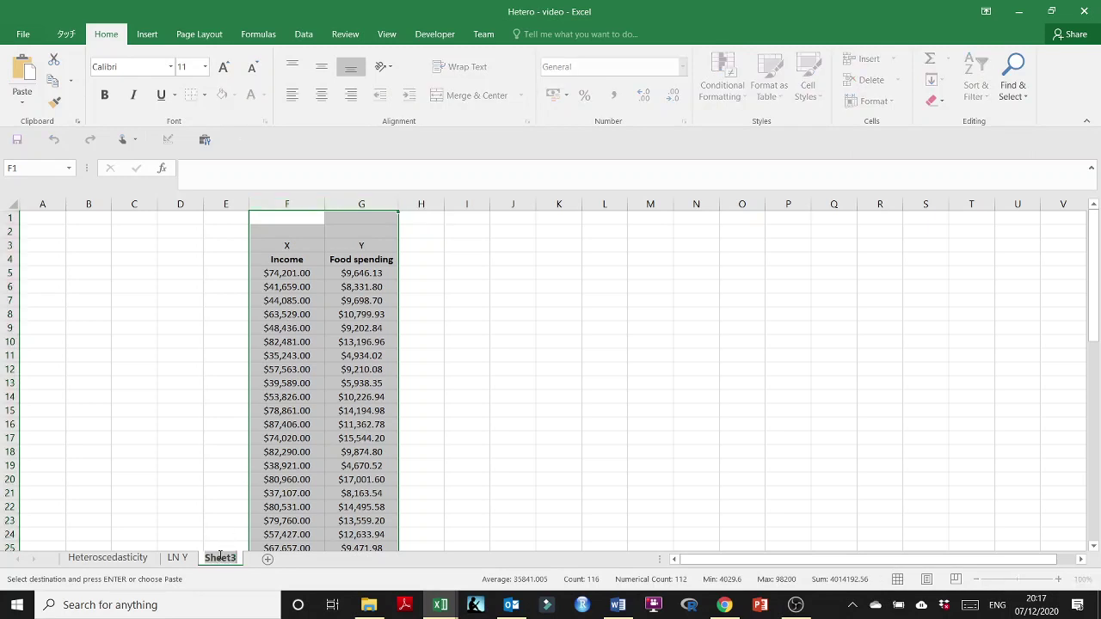
text(SQROOT Y)
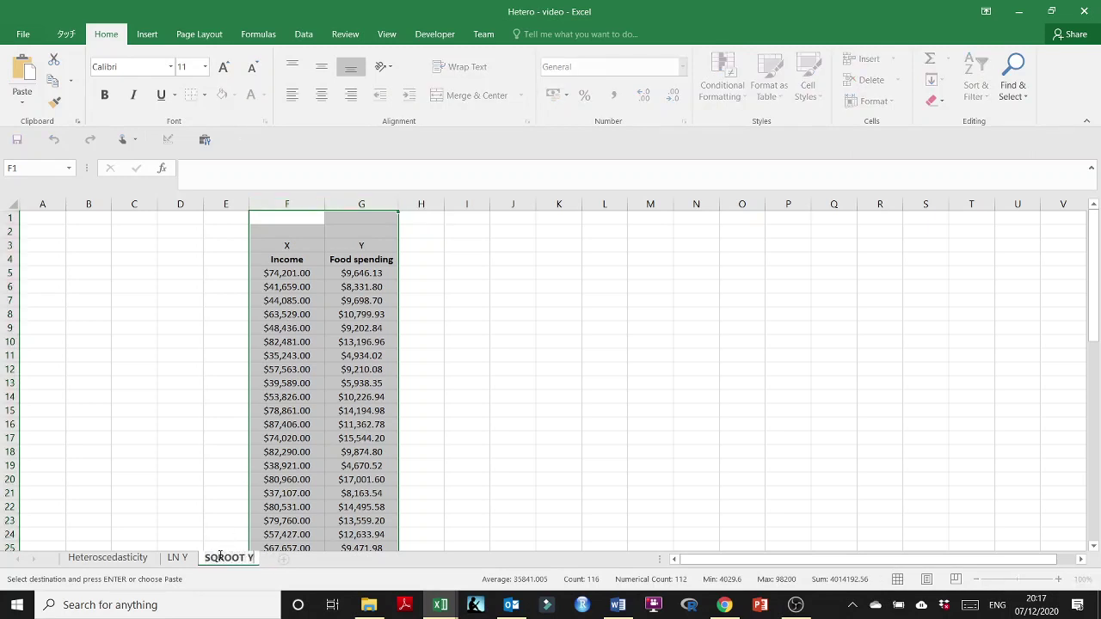
click(496, 394)
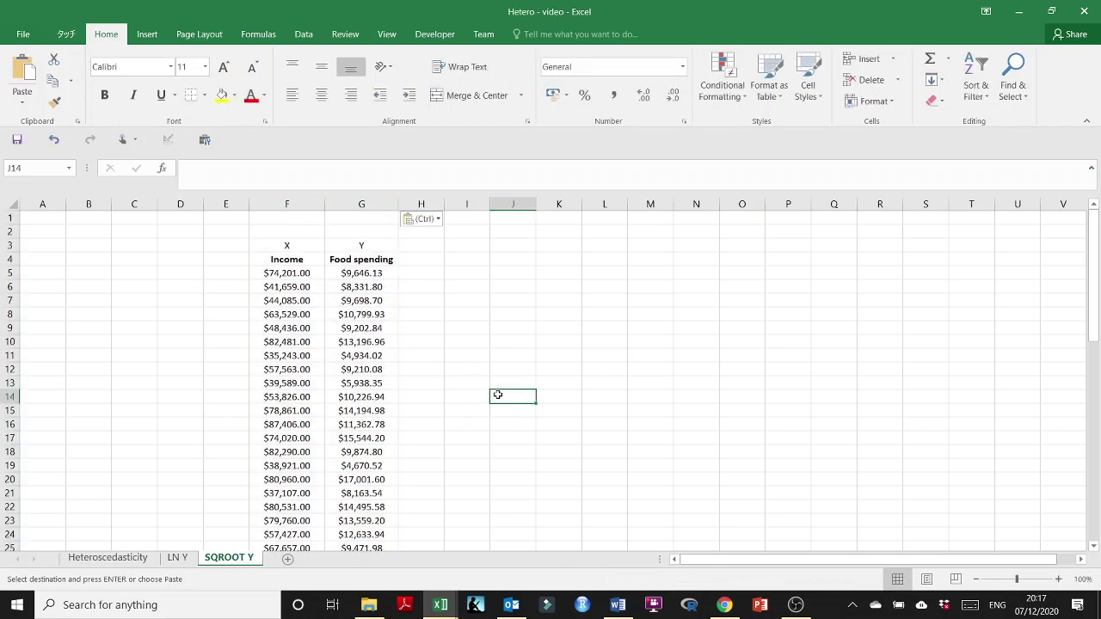
- On the LN Y sheet, enter the label "LNY" in H3 beside the Y label
click(177, 557)
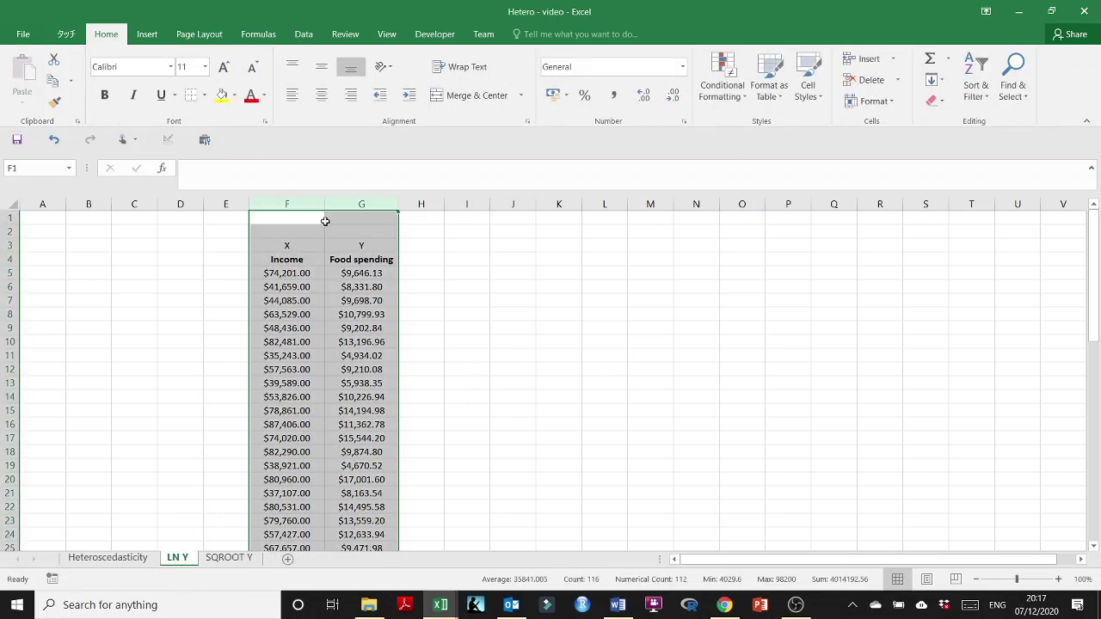
click(306, 261)
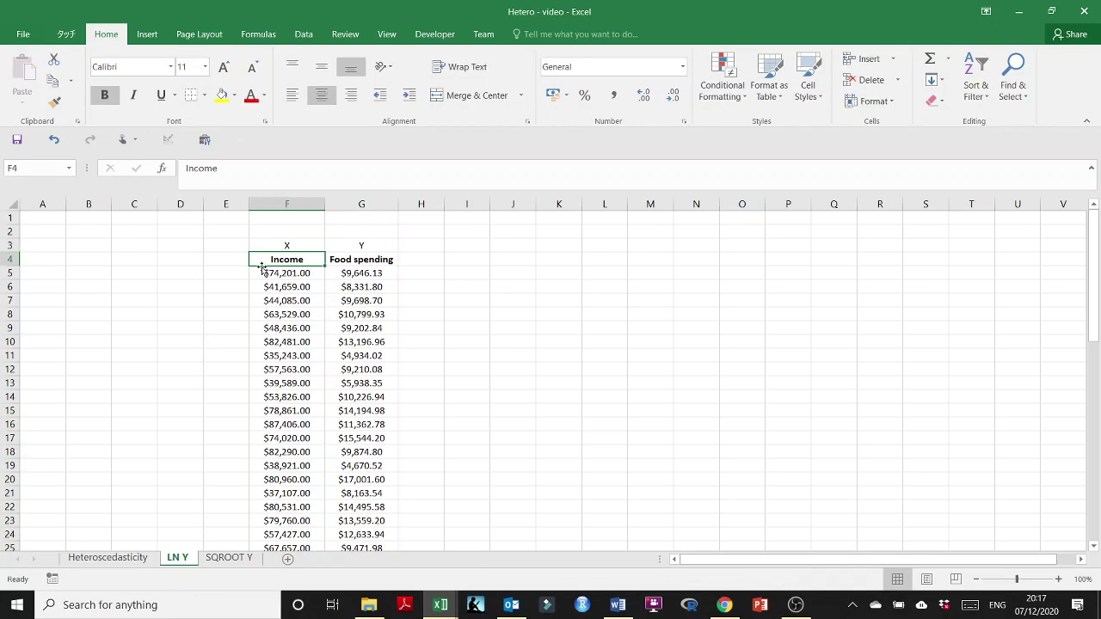
click(365, 260)
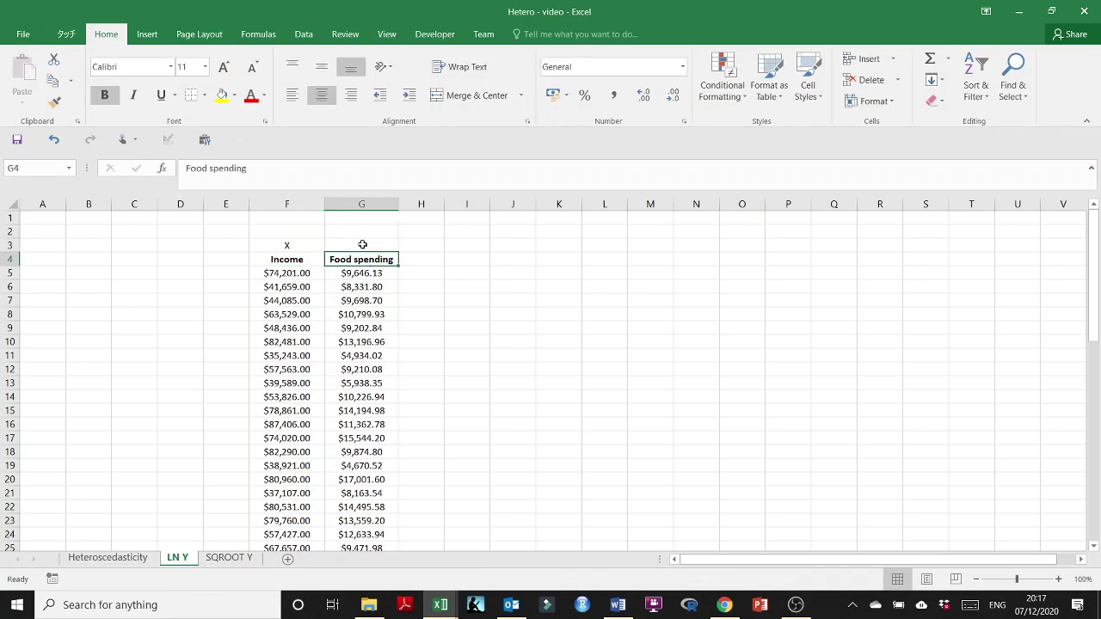
click(379, 244)
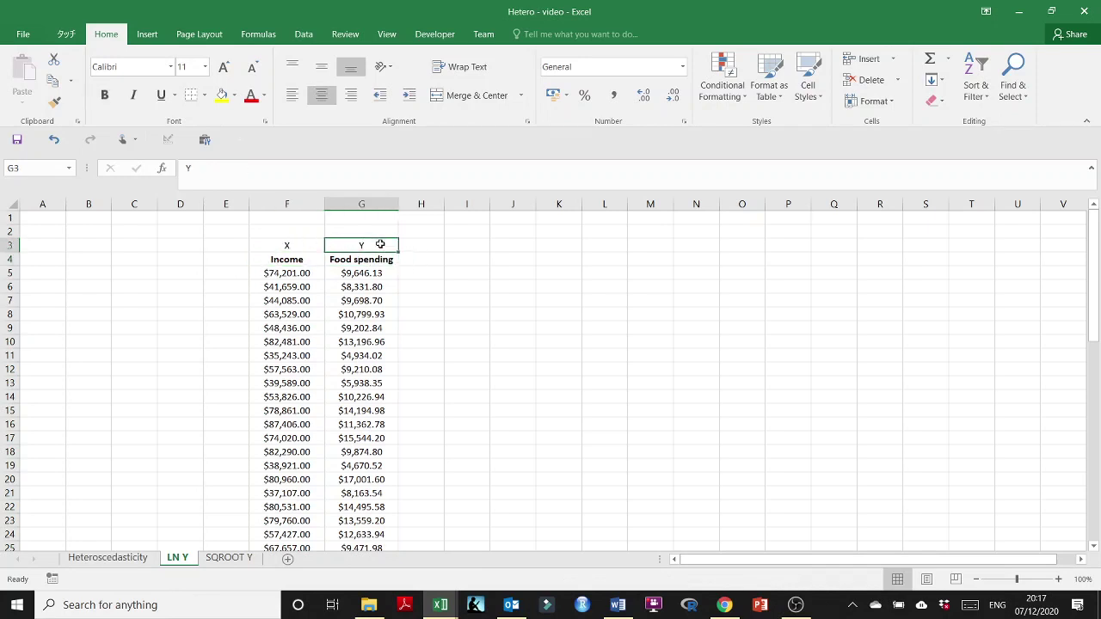
click(425, 245)
text(l)
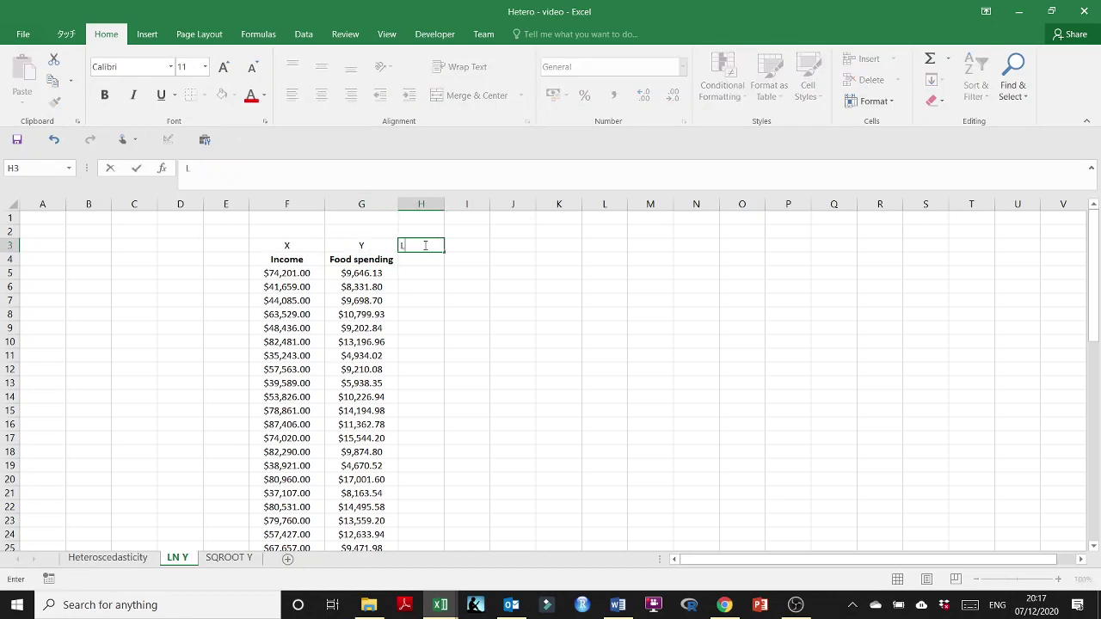
key(Return)
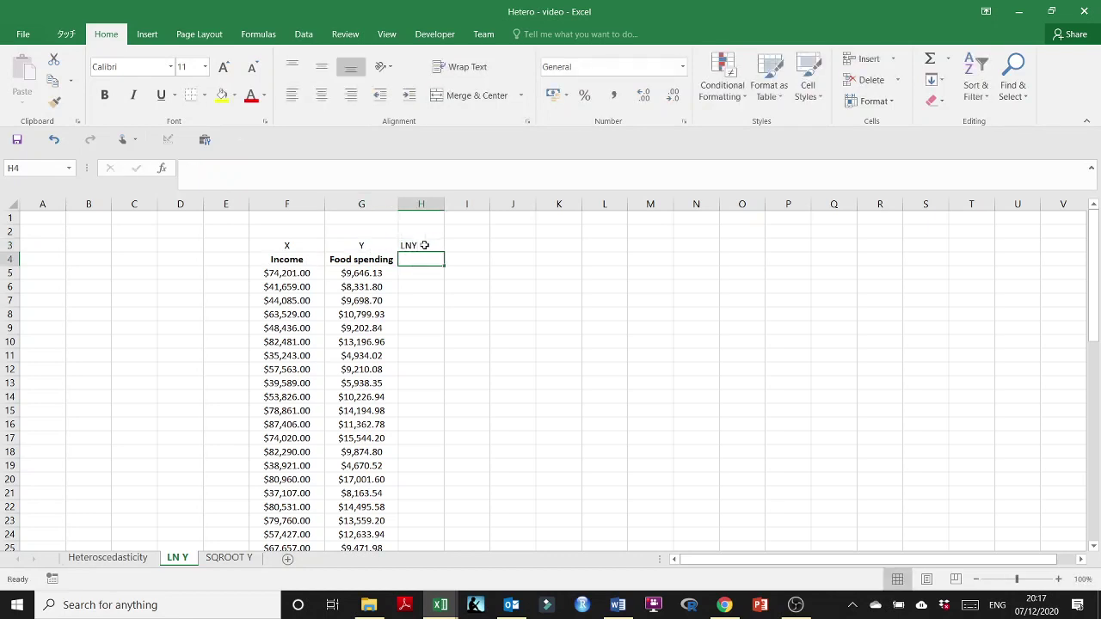
- Fill the "Food spending" heading from G4 across to H4 and fit column H's width to it
click(391, 258)
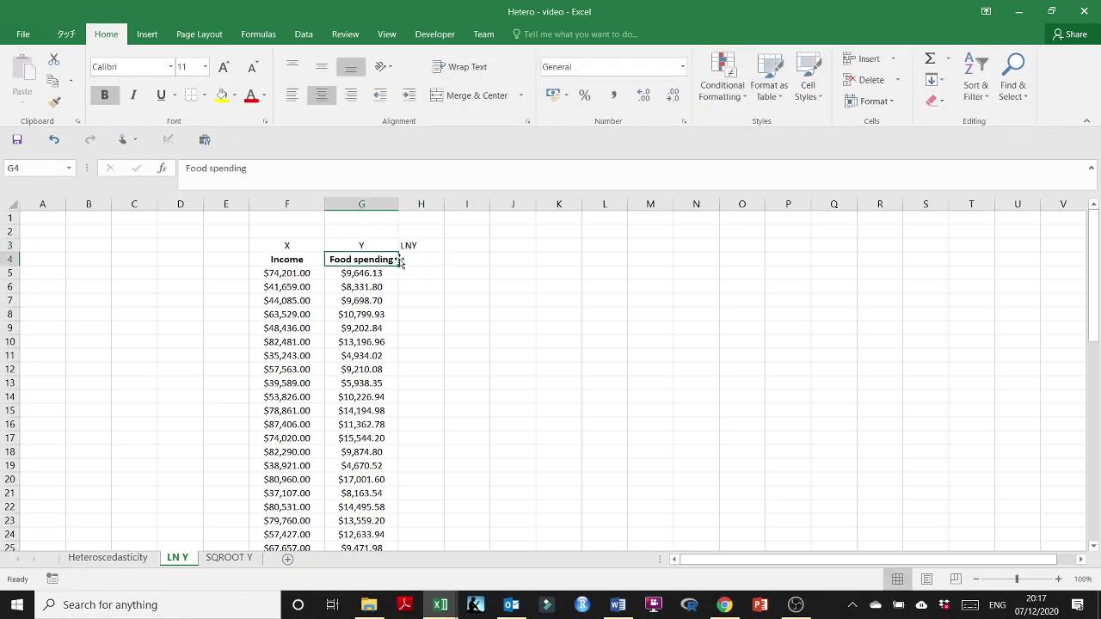
drag(398, 266, 429, 265)
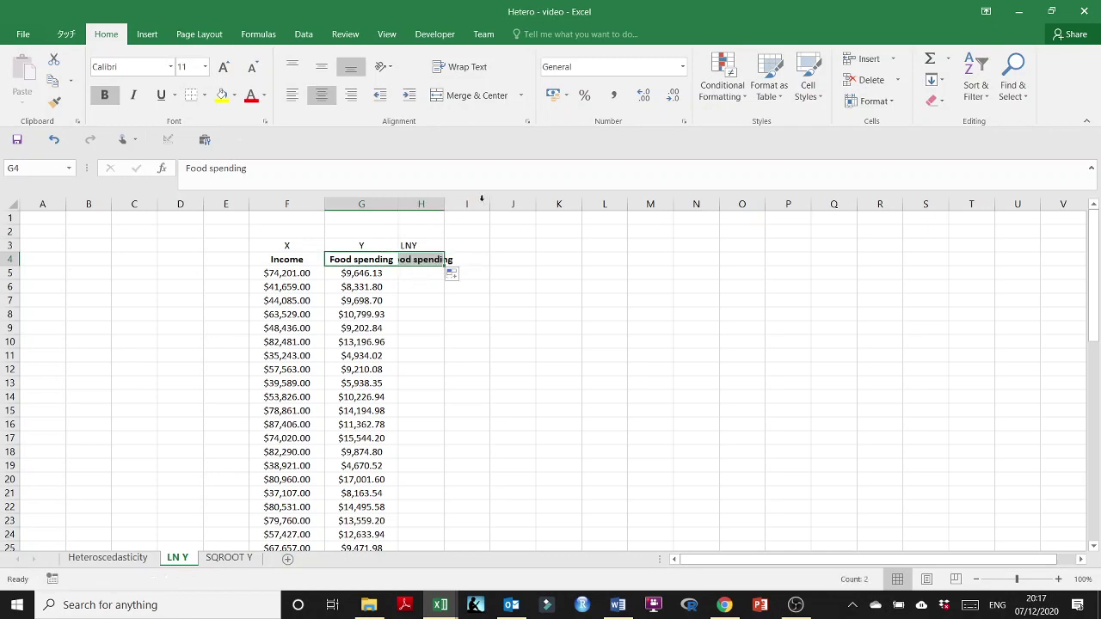
double_click(445, 208)
- Enter the formula =LN(G5) in H5 to compute the natural log of the first food spending value
click(426, 272)
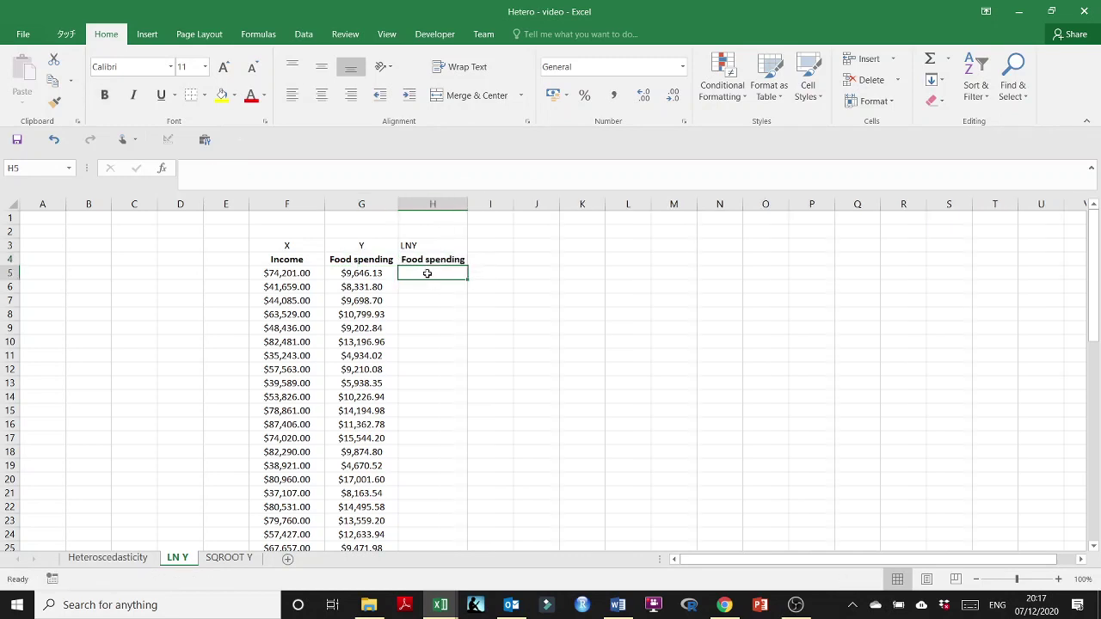
text(LN)
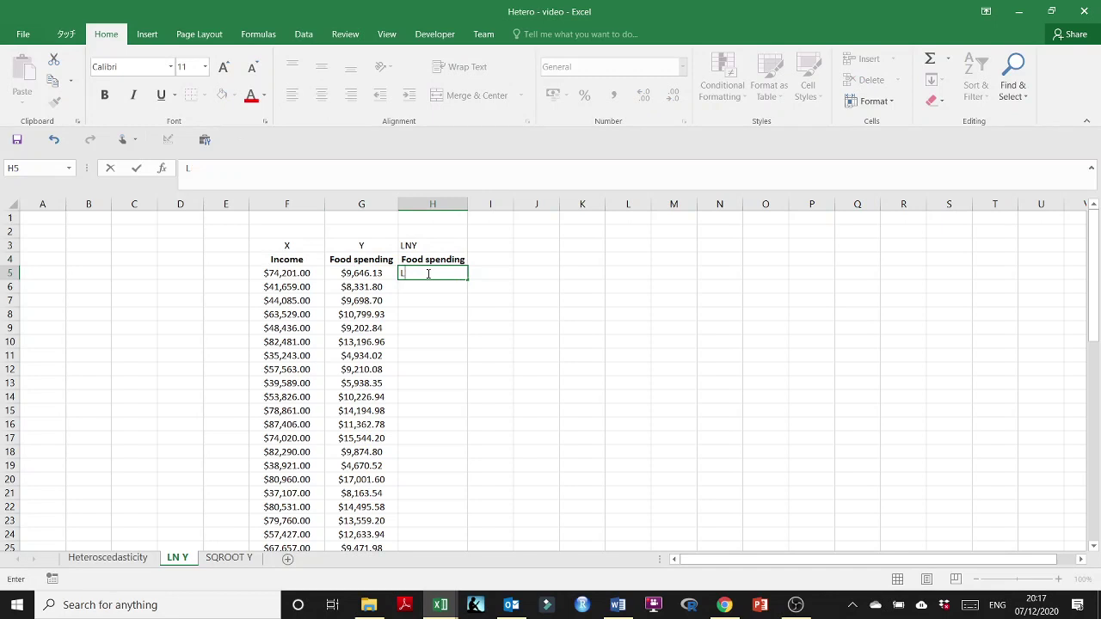
text(=LN)
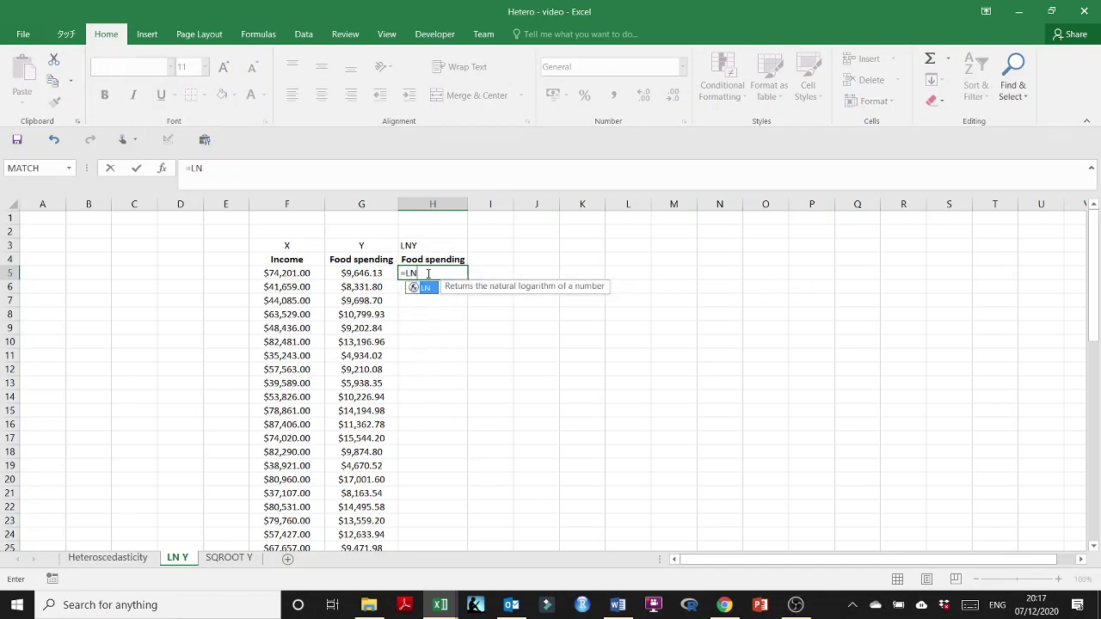
text(()
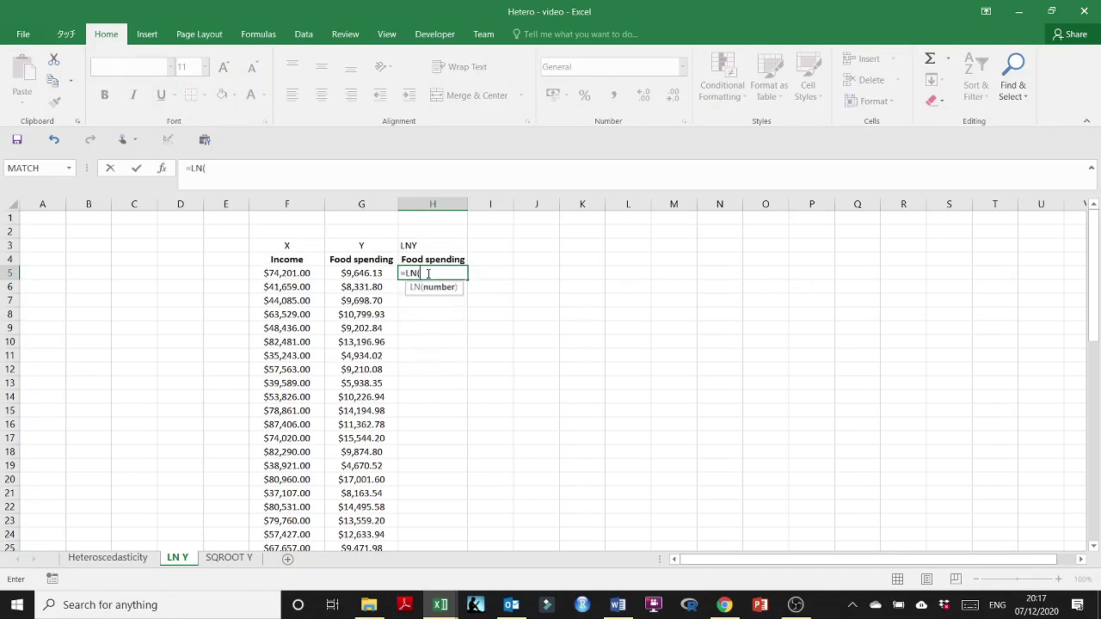
click(379, 273)
text())
key(Return)
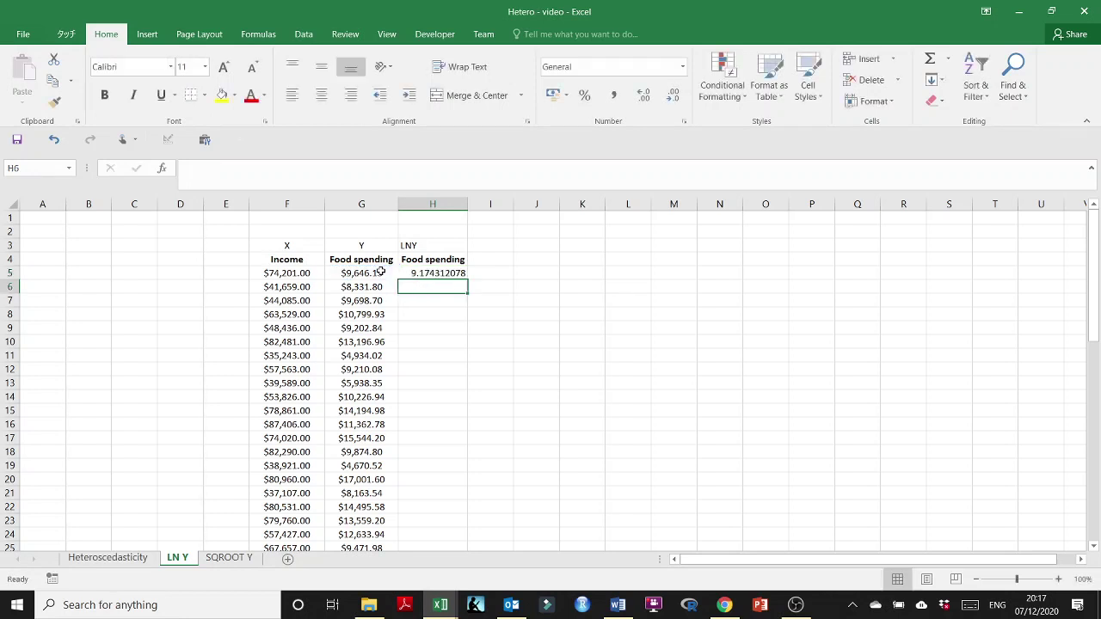
- Format the log value in H5 to two decimal places and centre it in the cell
click(450, 273)
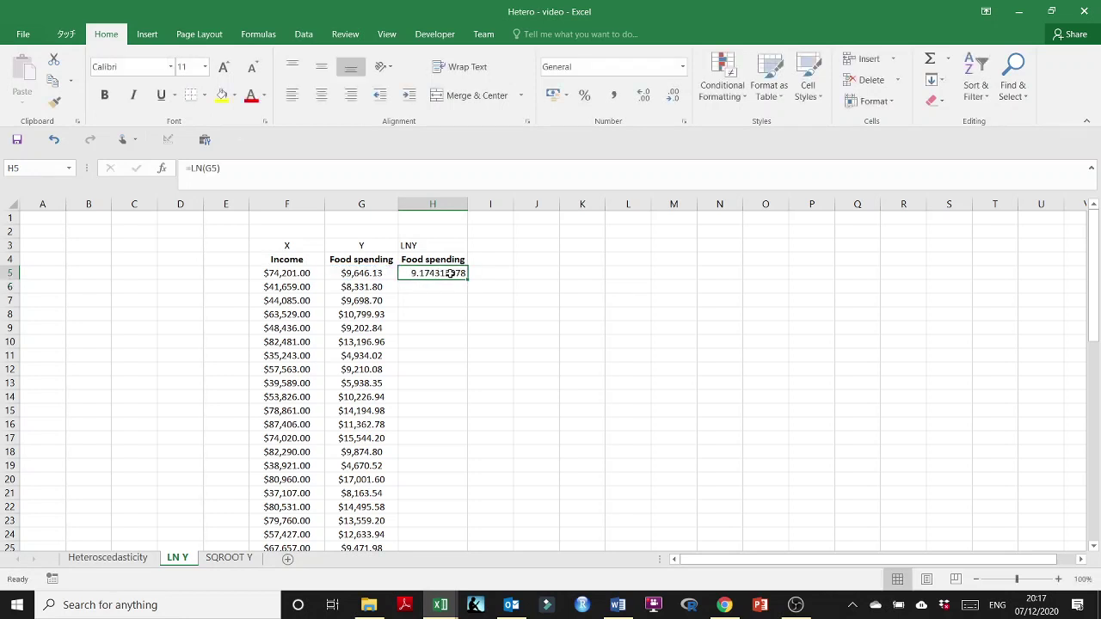
click(643, 95)
click(672, 94)
click(672, 95)
click(673, 94)
click(684, 100)
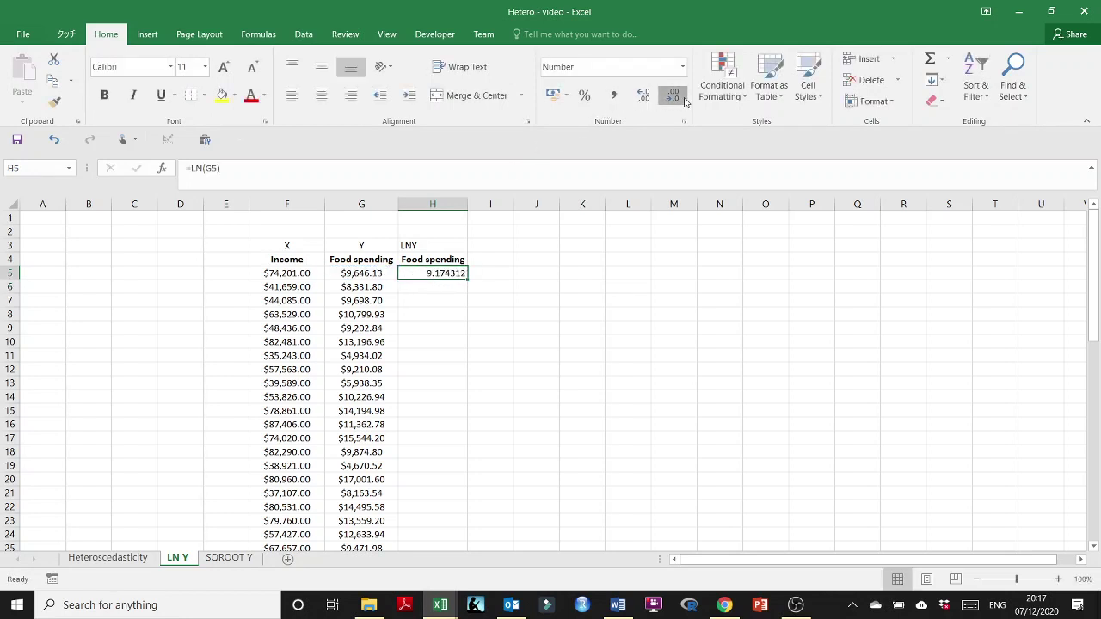
click(684, 100)
click(684, 99)
click(683, 100)
click(683, 100)
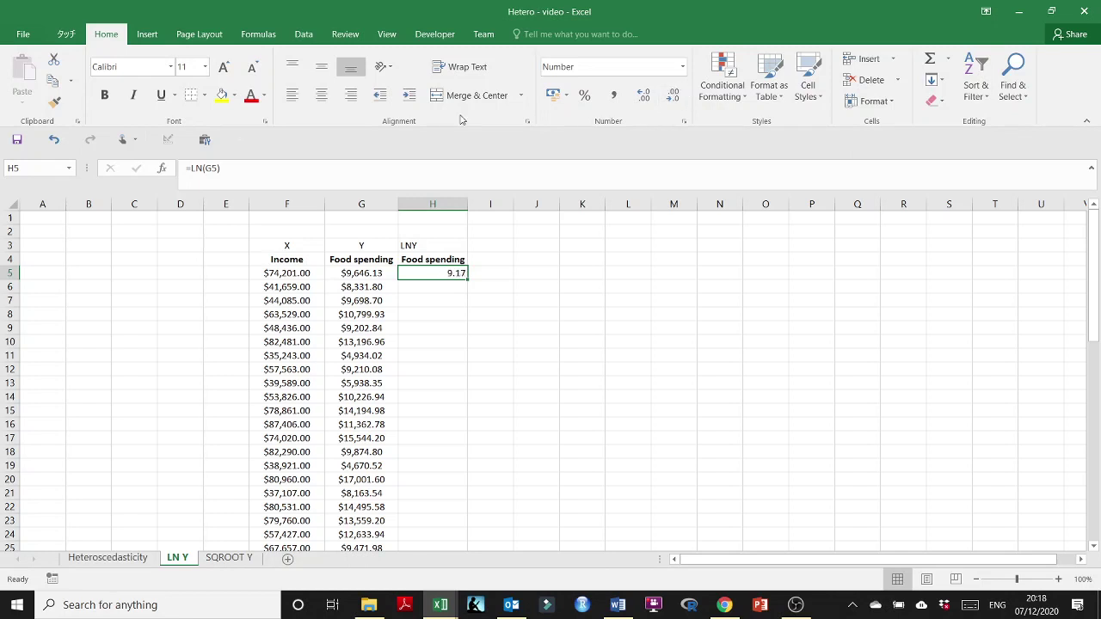
click(321, 95)
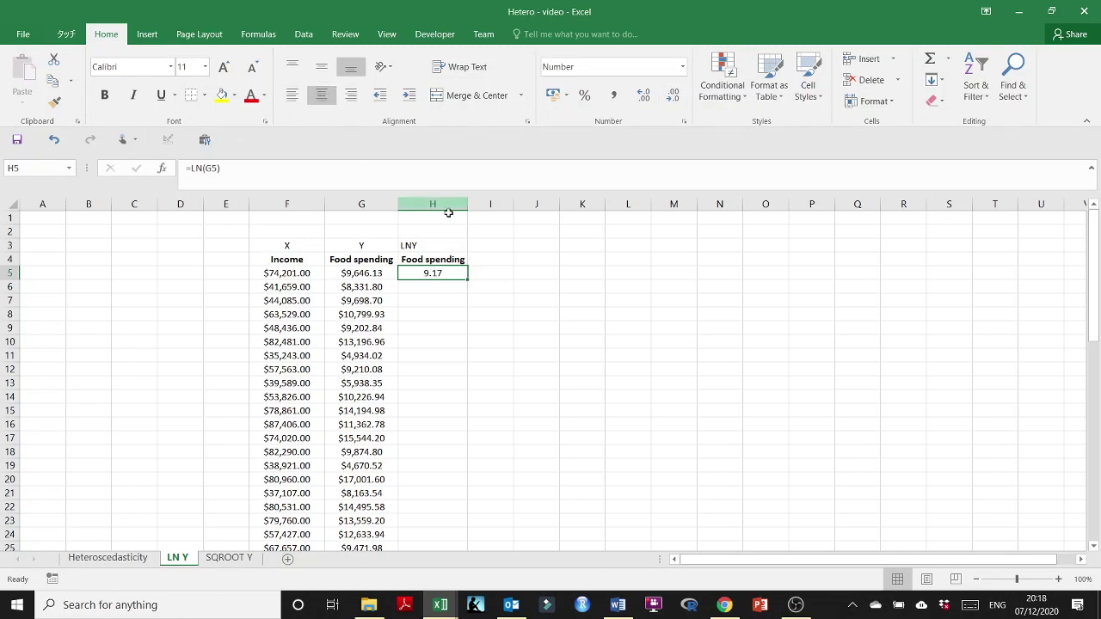
- Fill the LN formula from H5 down to the last data row and show the values with three decimal places
double_click(467, 279)
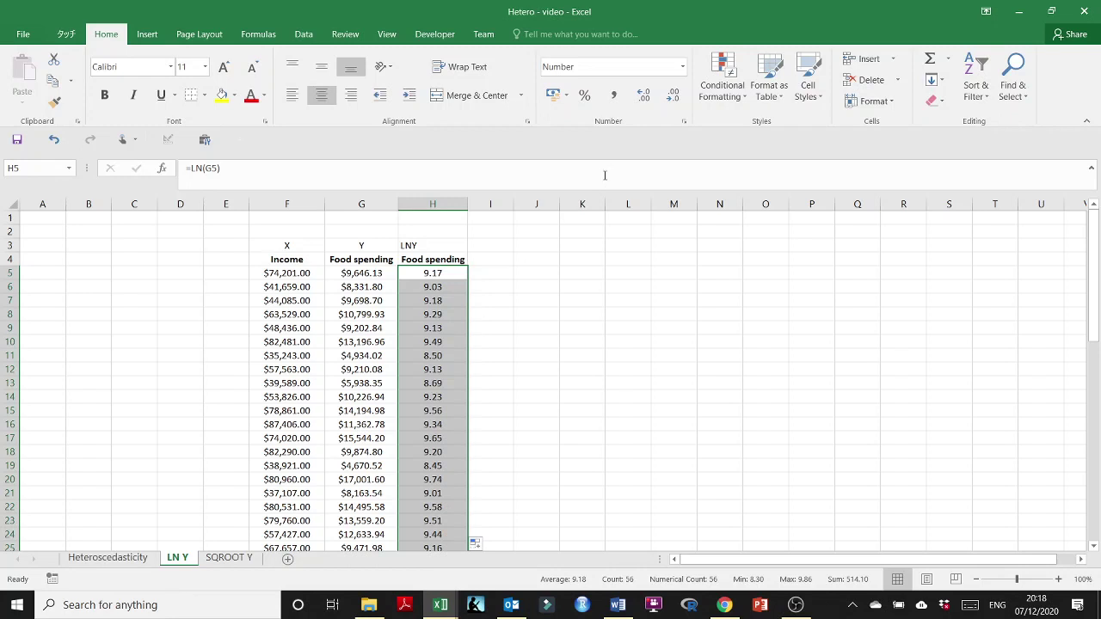
click(673, 96)
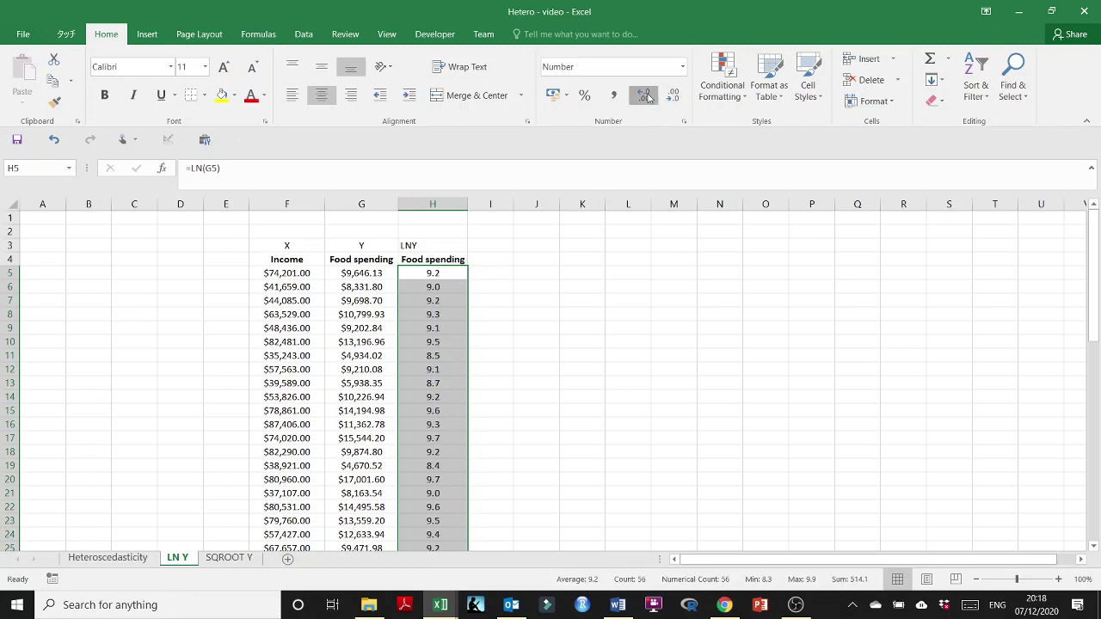
click(647, 98)
click(647, 98)
click(506, 300)
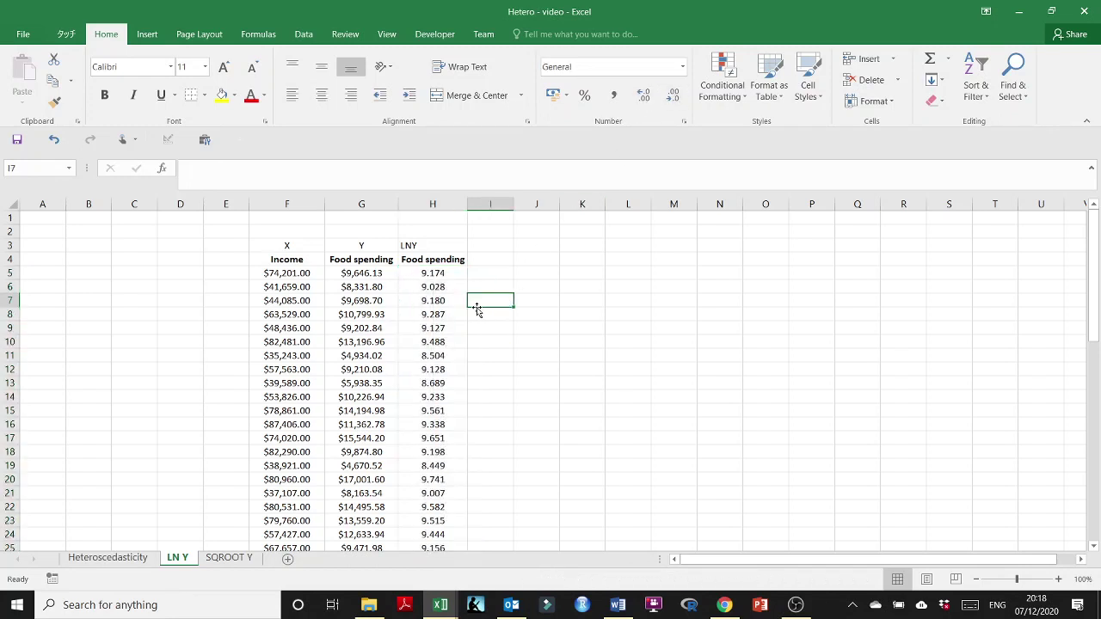
- Centre the "LNY" label in H3
click(431, 245)
click(323, 96)
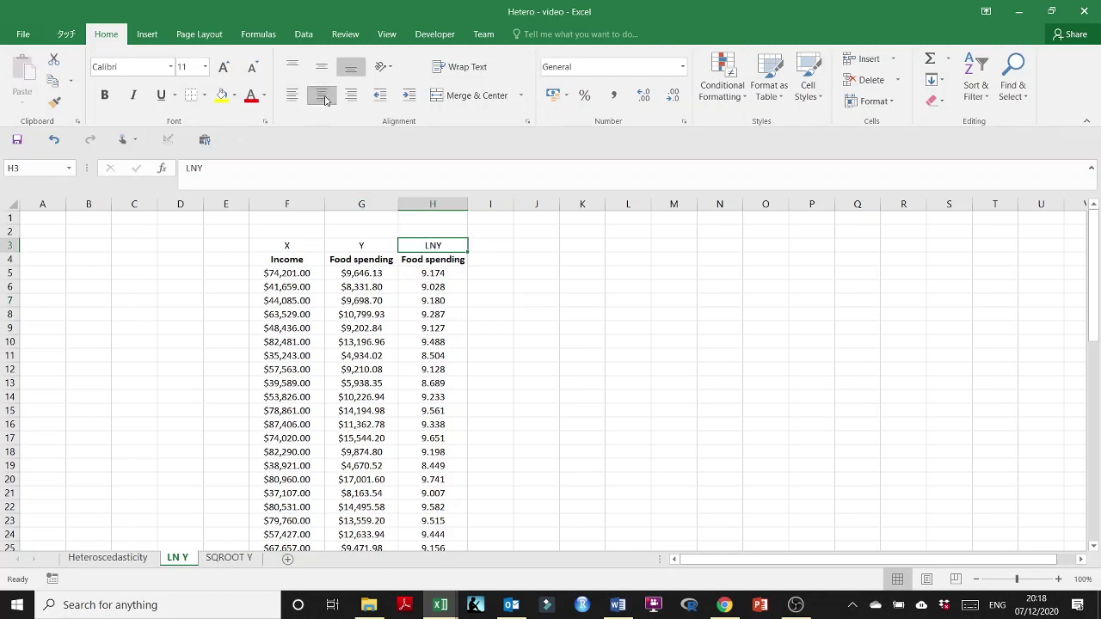
click(495, 314)
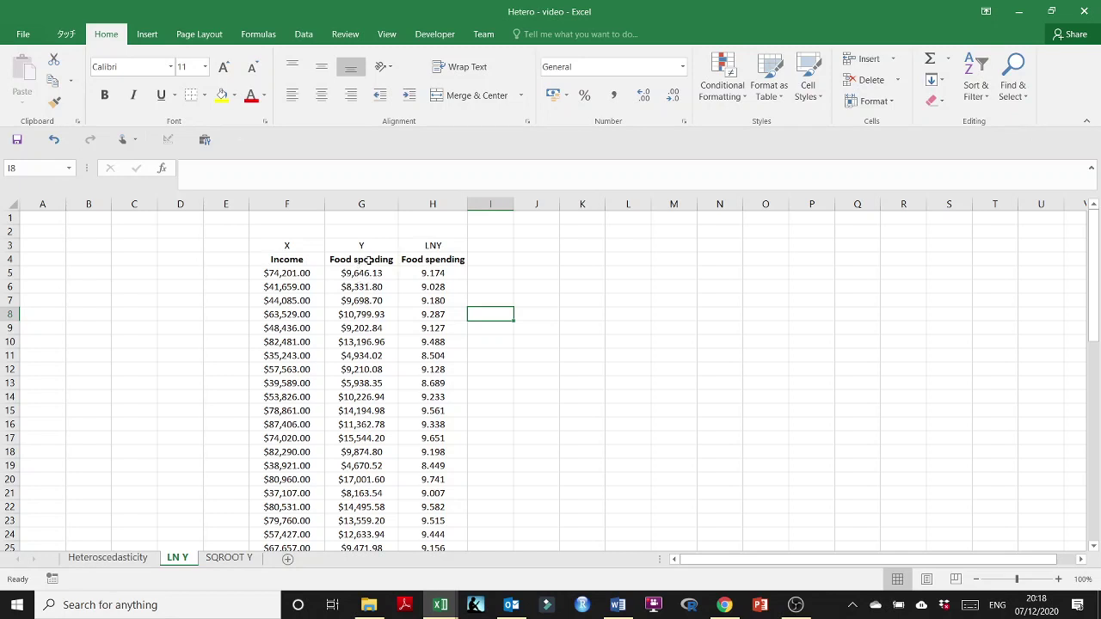
- Review the Food Spending vs. Income scatter chart on the Heteroscedasticity sheet and check the SQROOT Y sheet
drag(358, 247, 358, 302)
click(108, 557)
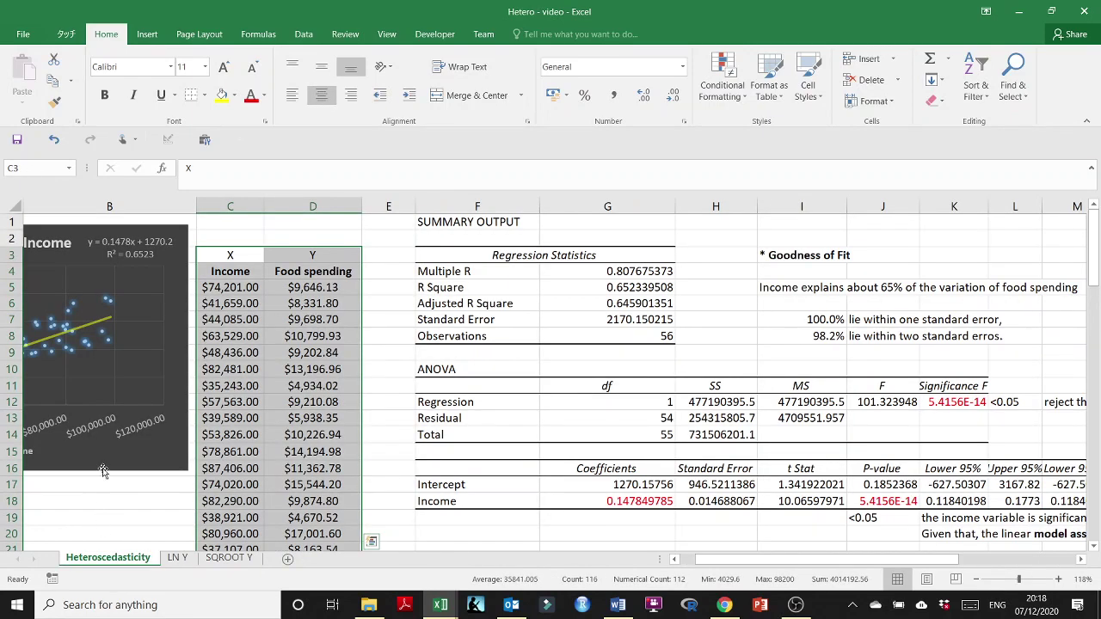
drag(701, 559, 683, 558)
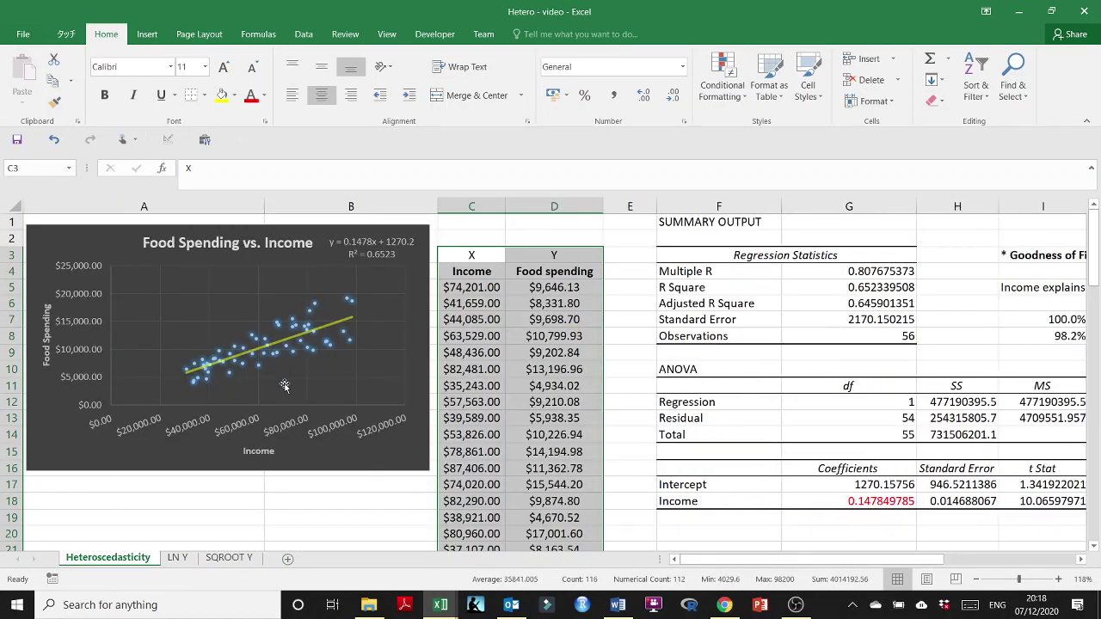
click(237, 557)
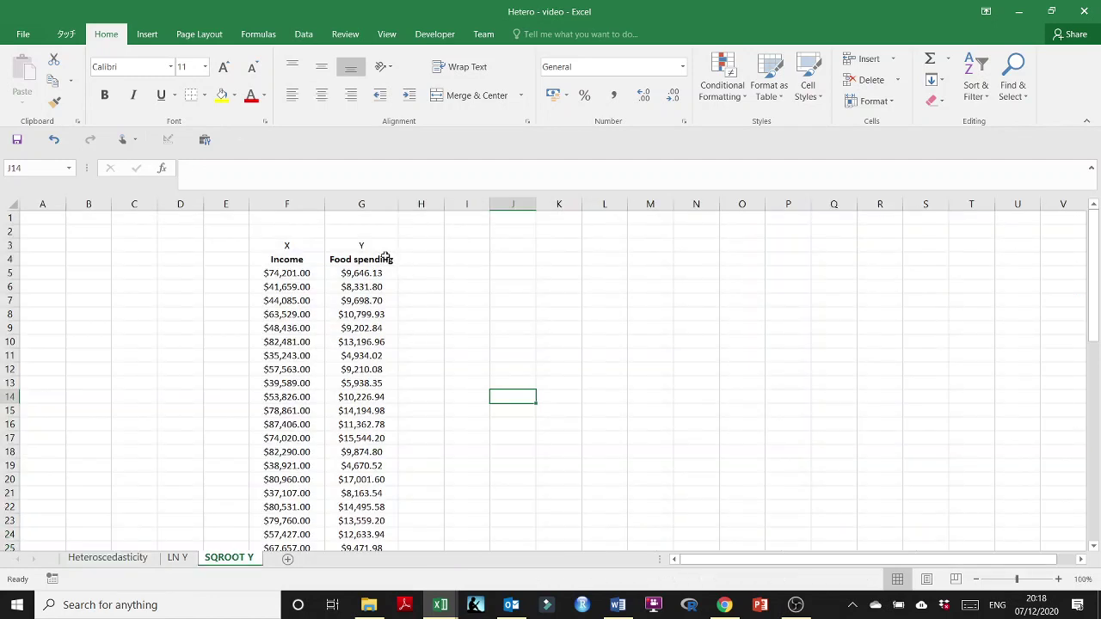
- On the LN Y sheet, insert a scatter chart of the LNY values in H5:H60
click(439, 261)
click(441, 272)
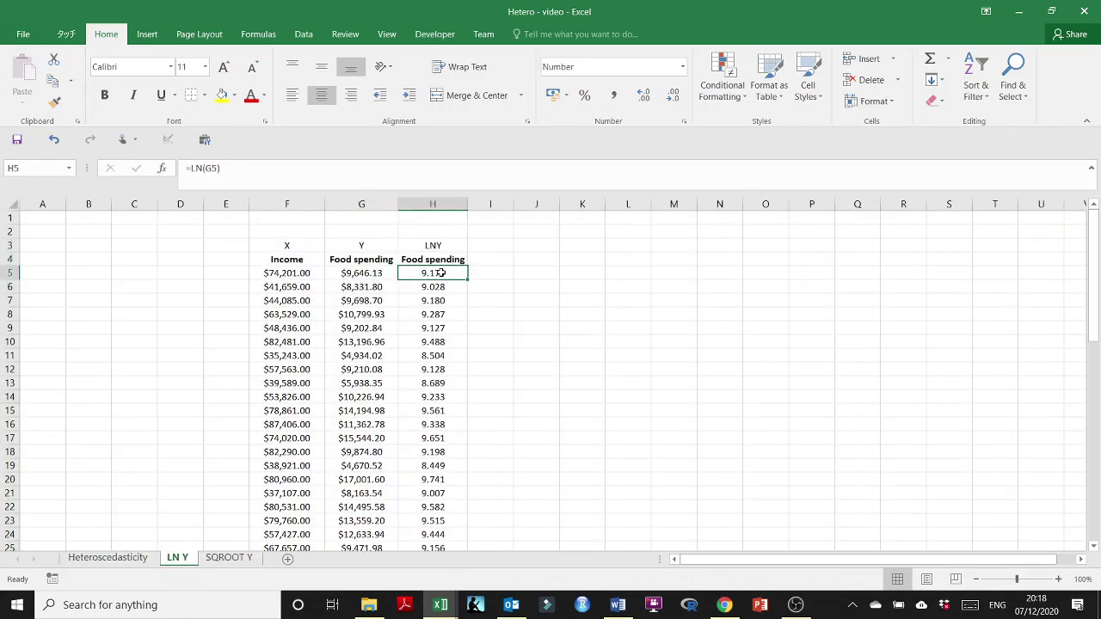
key(ctrl+shift+Down)
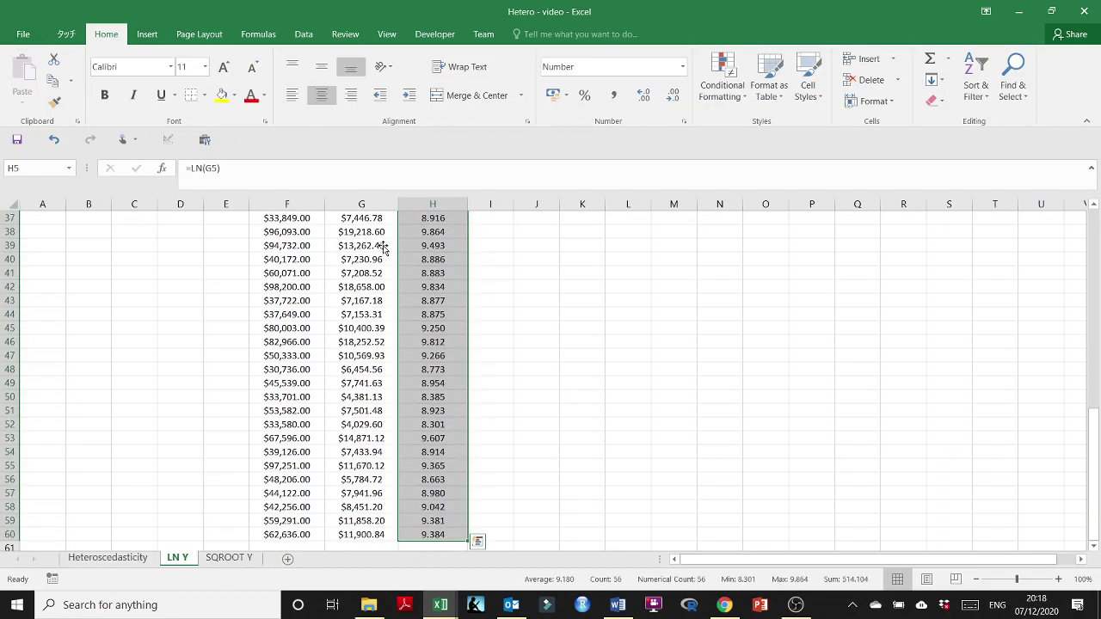
click(150, 35)
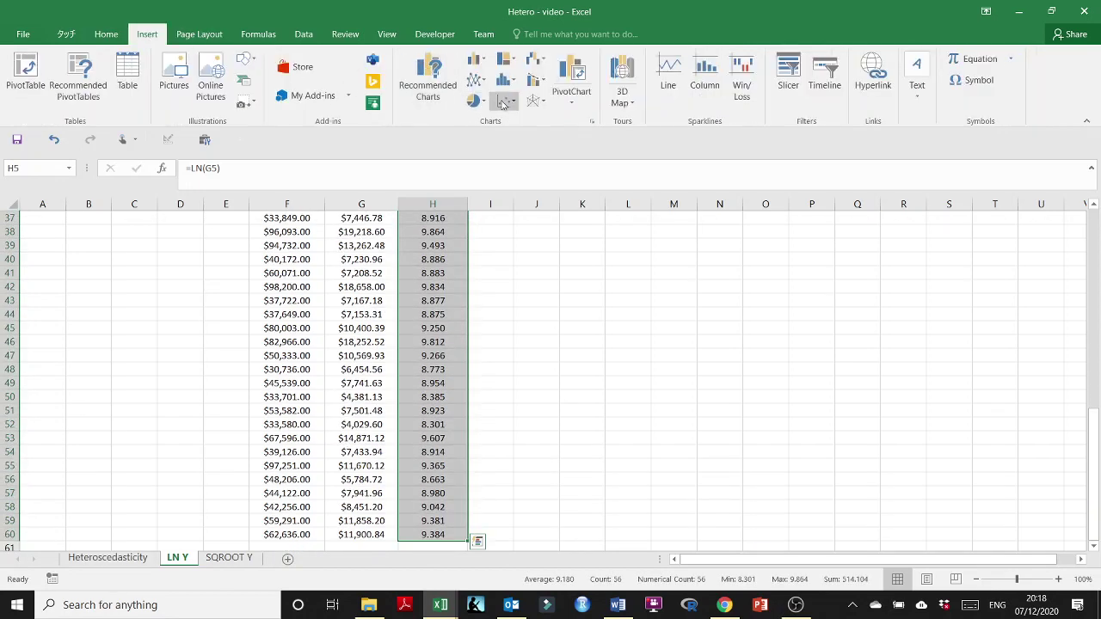
click(505, 100)
click(520, 152)
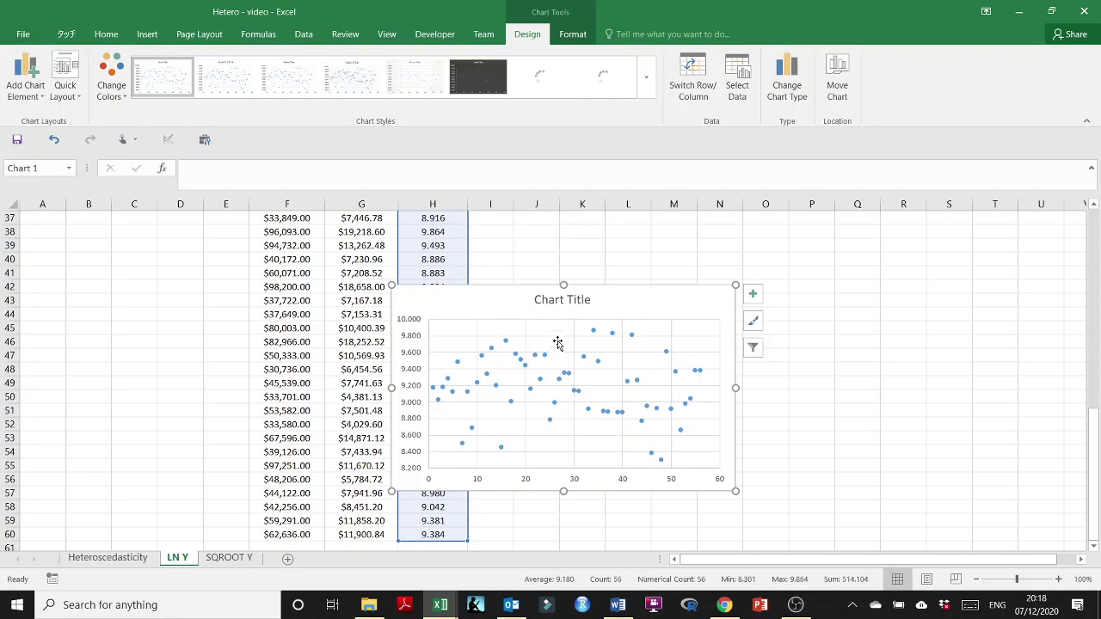
- Edit the scatter chart's data series so its X values come from the Income range F5:F60
click(737, 98)
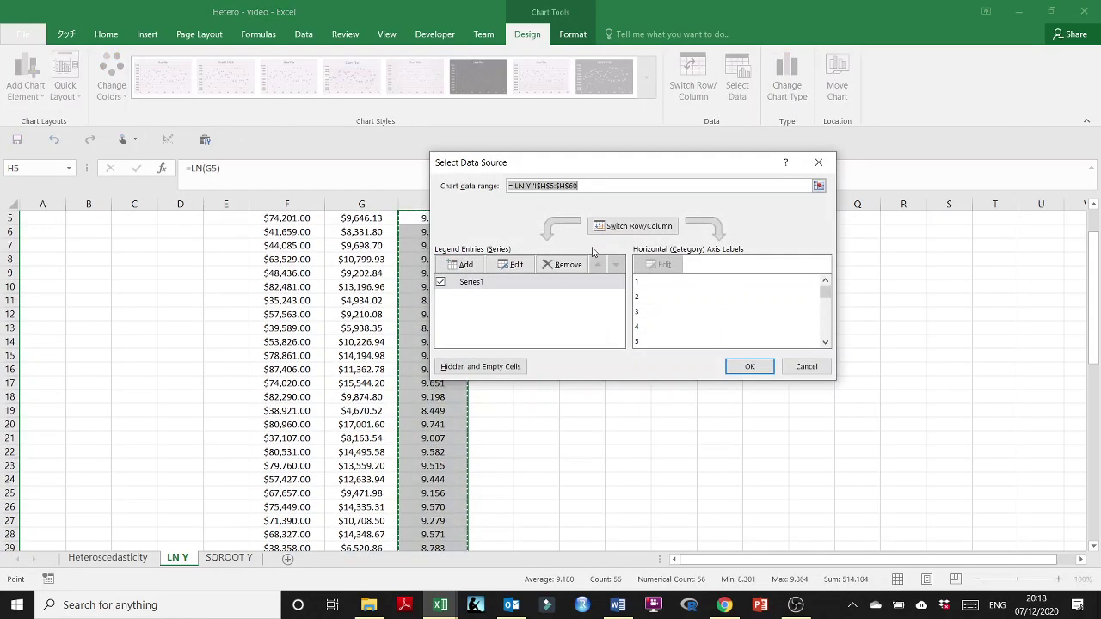
click(513, 263)
click(662, 272)
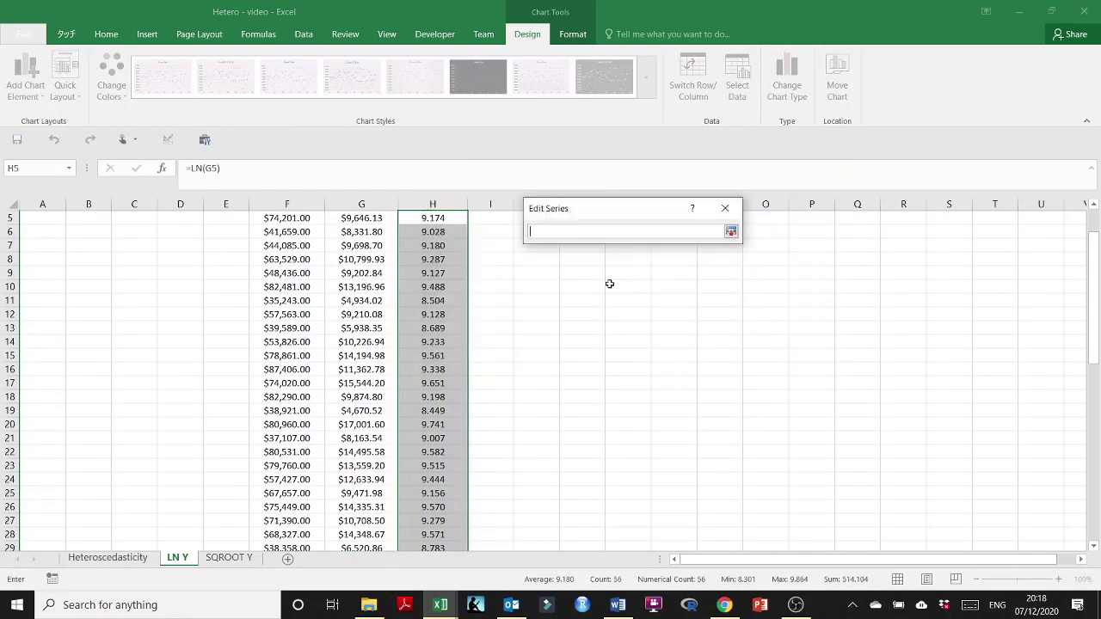
scroll(386, 326, up, 2)
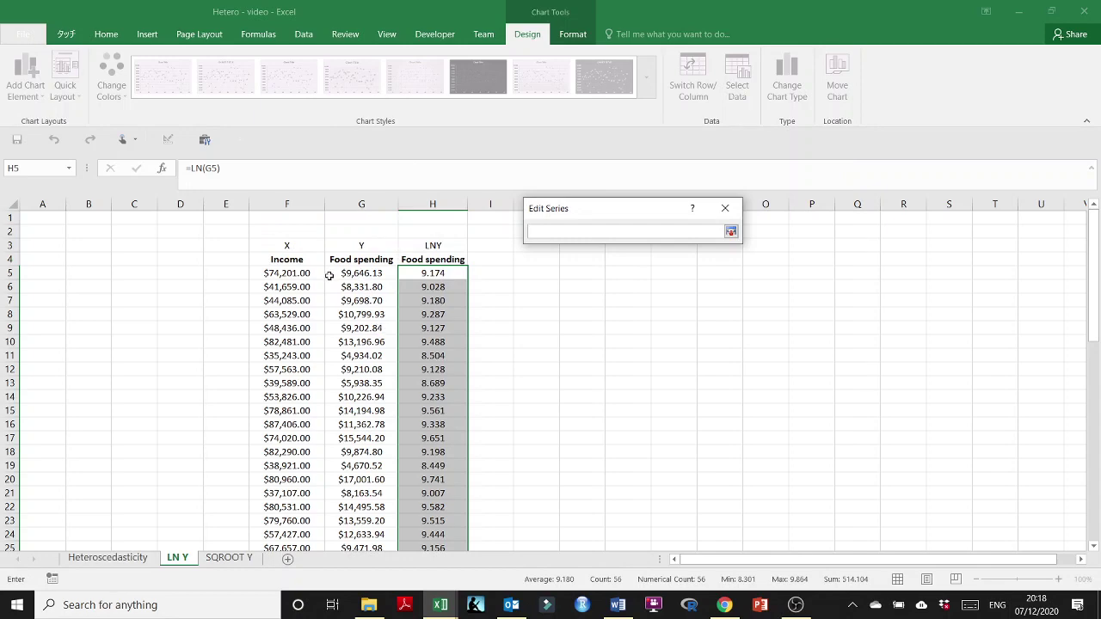
click(281, 273)
key(ctrl+shift+Down)
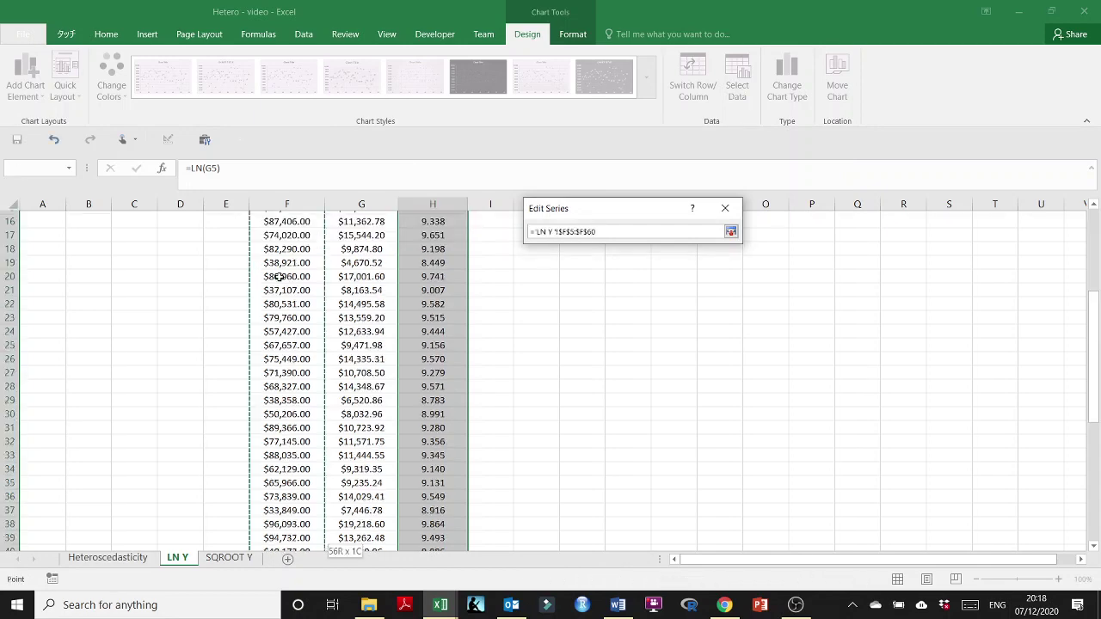
key(Return)
- Name the chart series "Natural Log Transformation of DV" and apply the data source changes
click(572, 246)
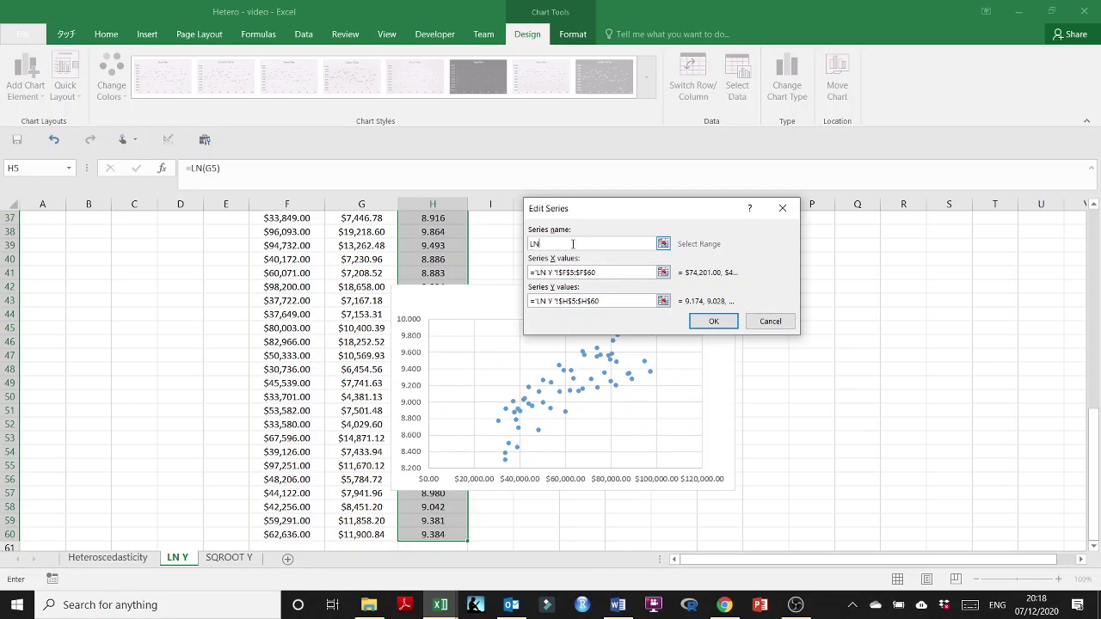
text(+)
key(Right)
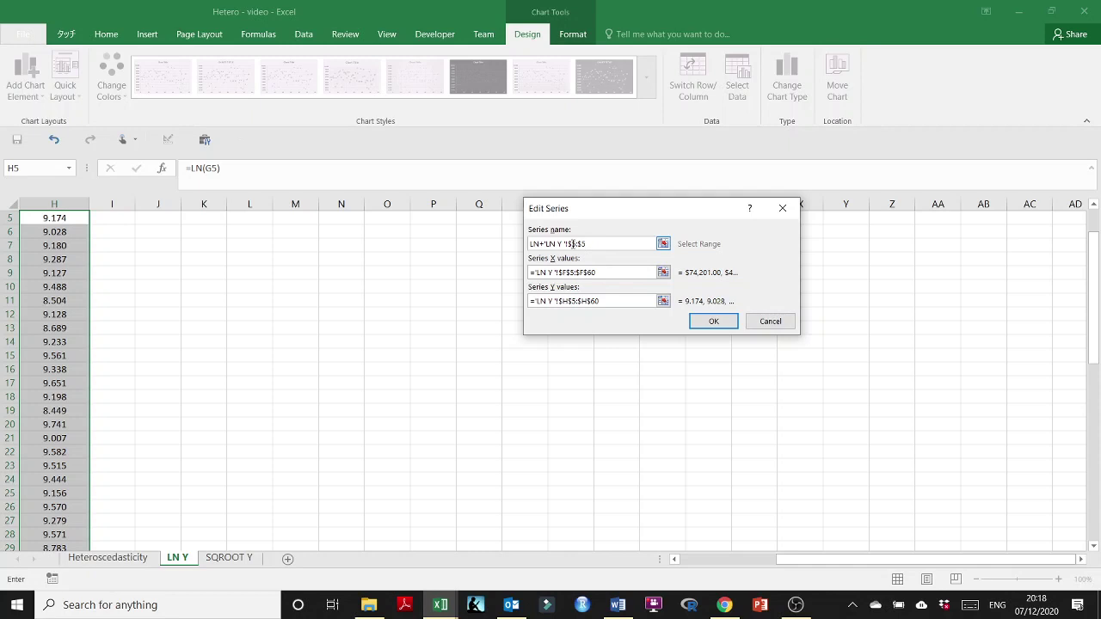
drag(602, 244, 544, 247)
text(c)
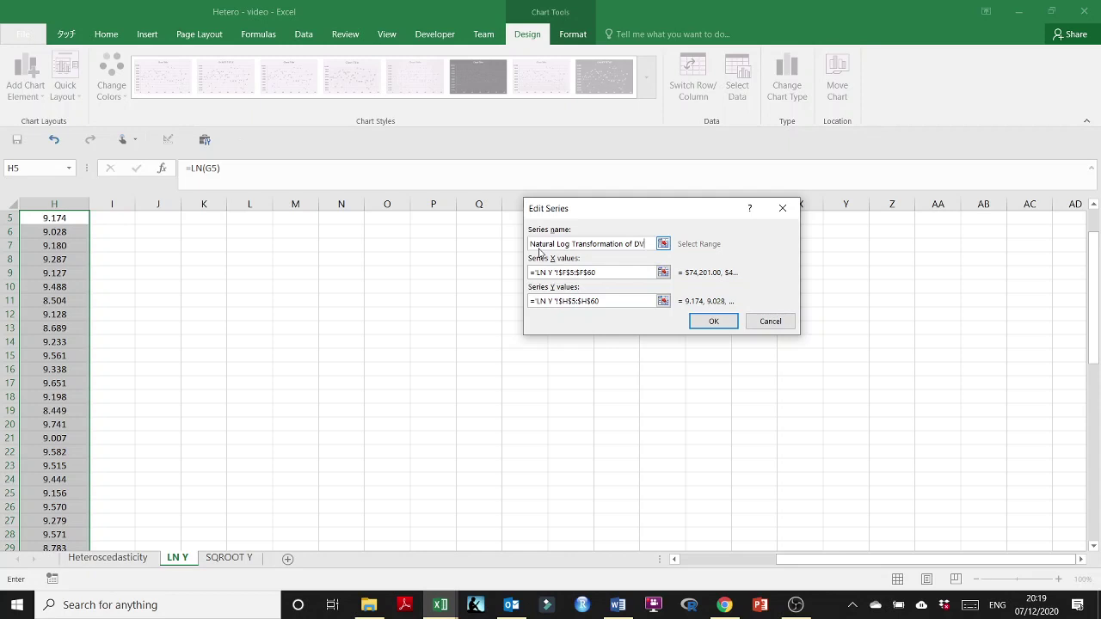
click(696, 324)
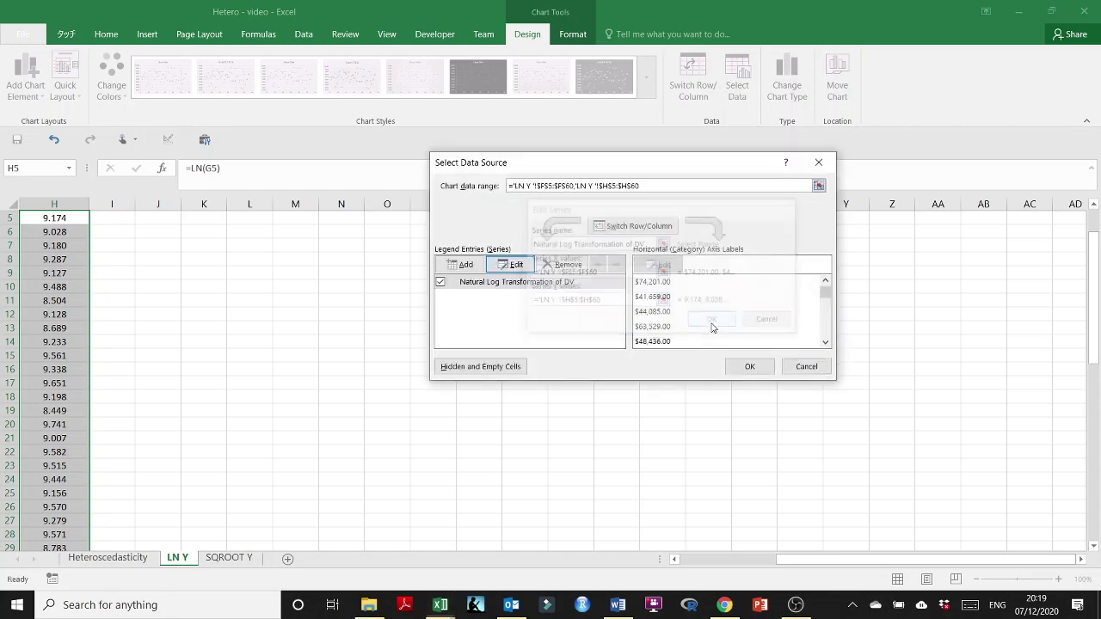
click(744, 366)
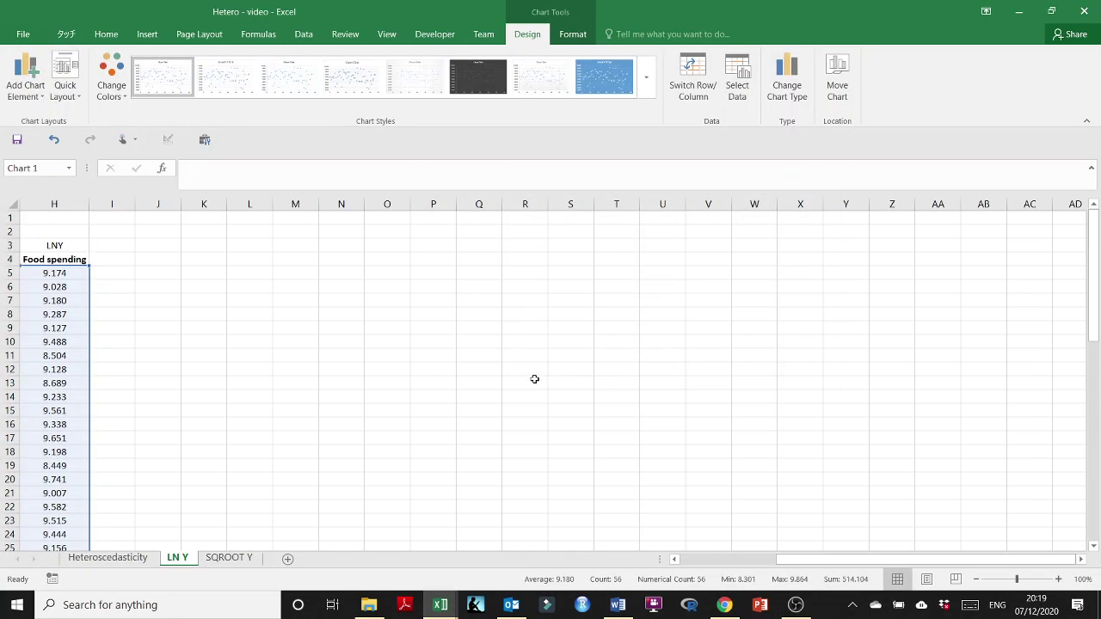
- Cut the "Natural Log Transformation of DV" chart from the lower rows of the LN Y sheet
drag(825, 559, 737, 559)
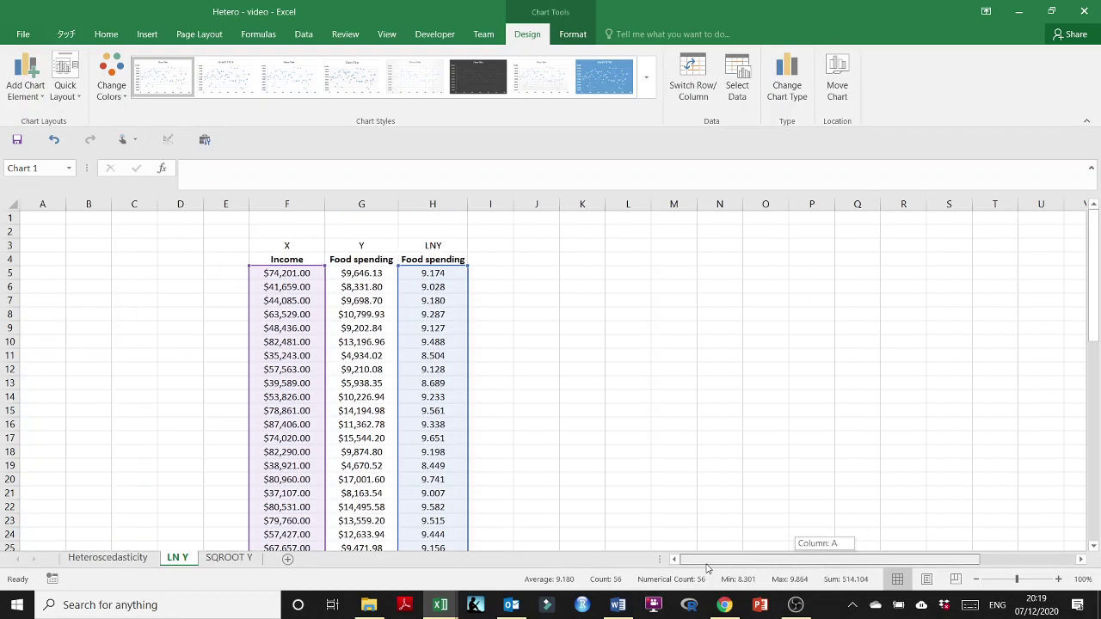
scroll(792, 372, down, 7)
scroll(793, 371, down, 7)
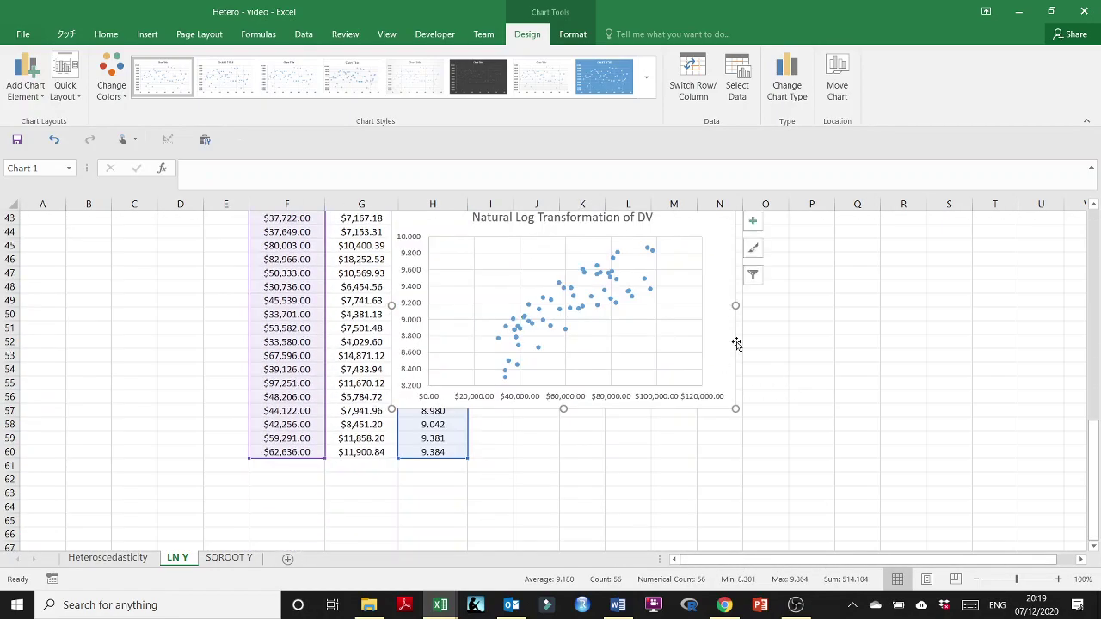
key(Delete)
scroll(659, 327, up, 14)
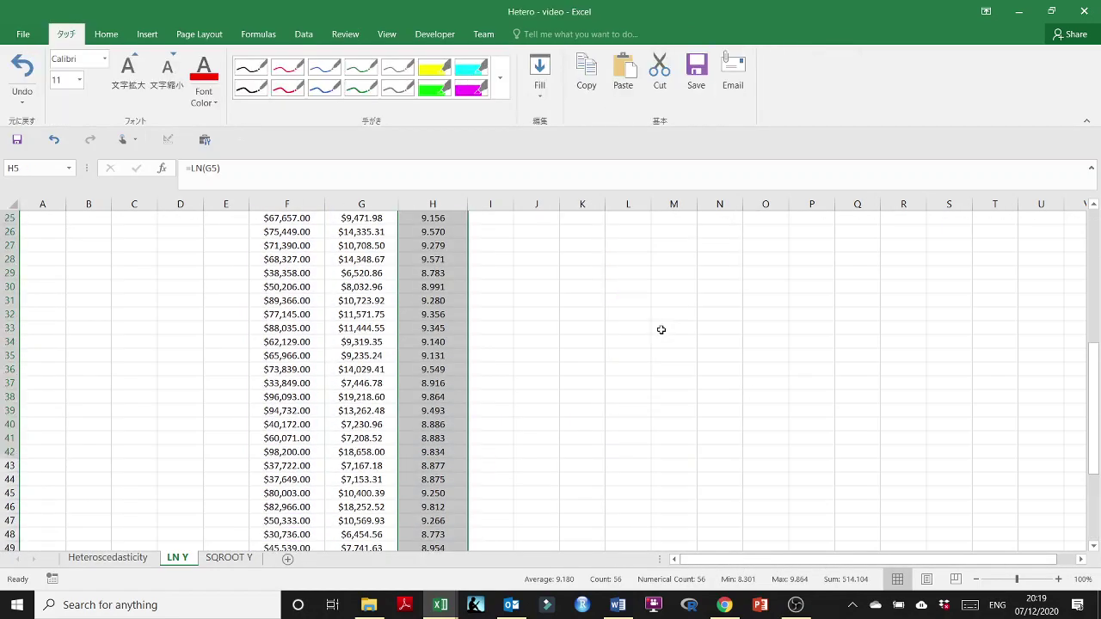
- Try placing the cut chart at cell A1 and undo the paste
click(45, 220)
key(ctrl+v)
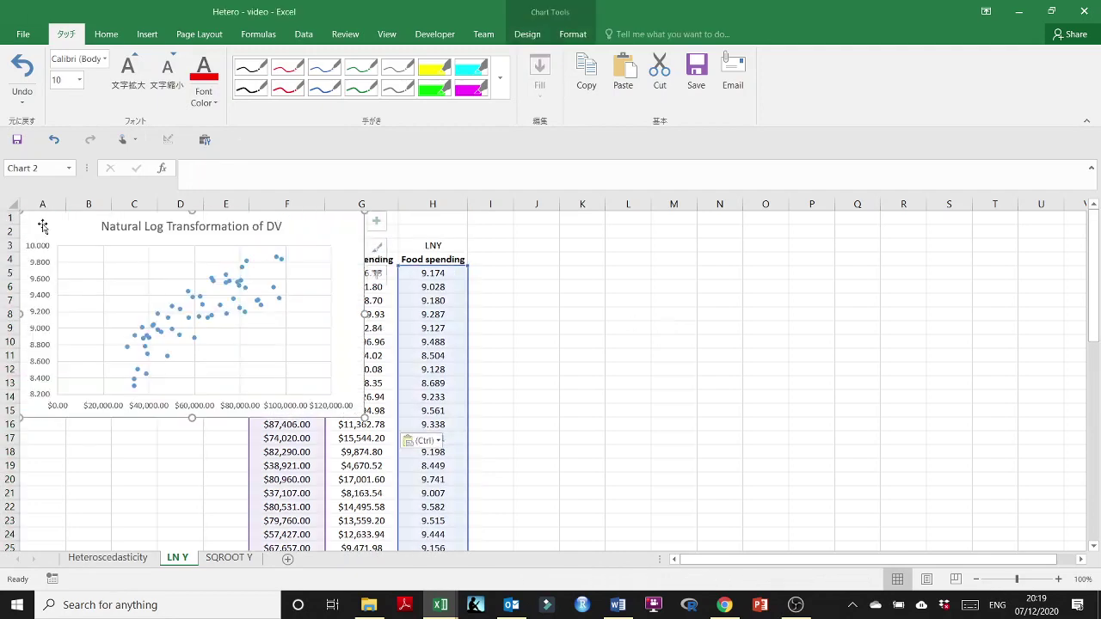
key(ctrl+z)
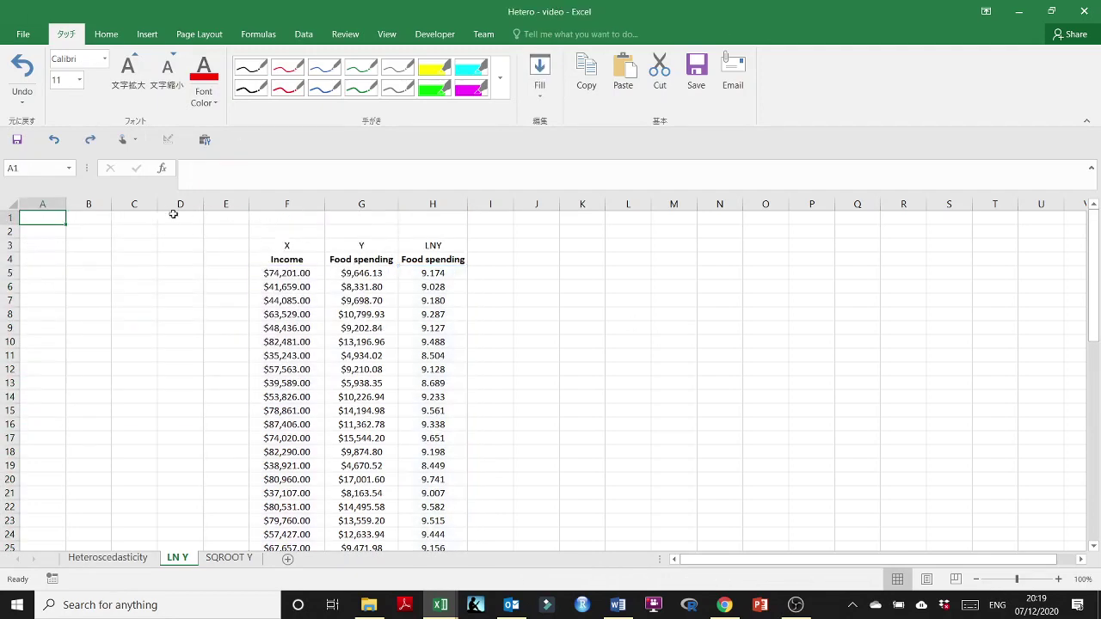
- Paste the cut chart at cell A1, widening column C and narrowing column E so the chart and data sit side by side
drag(157, 207, 332, 212)
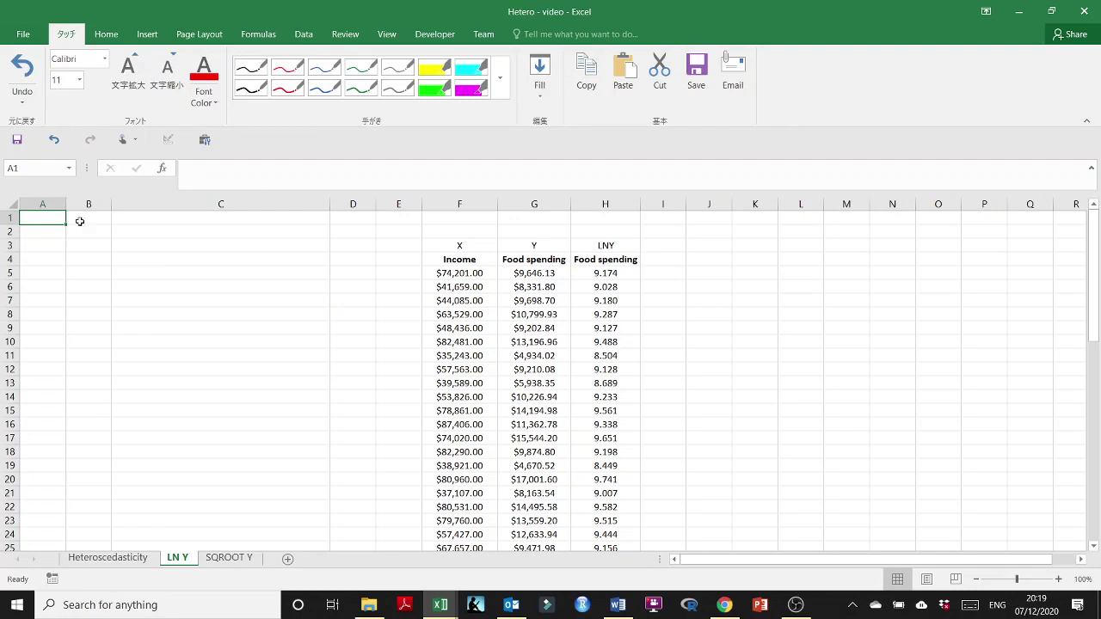
key(ctrl+v)
click(244, 436)
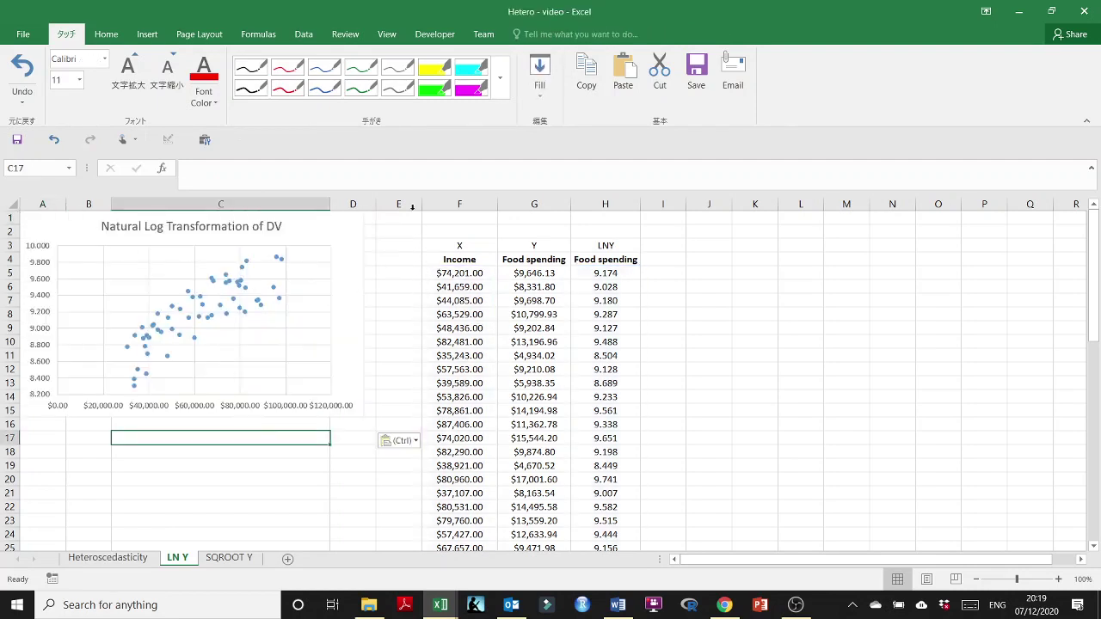
drag(421, 206, 385, 206)
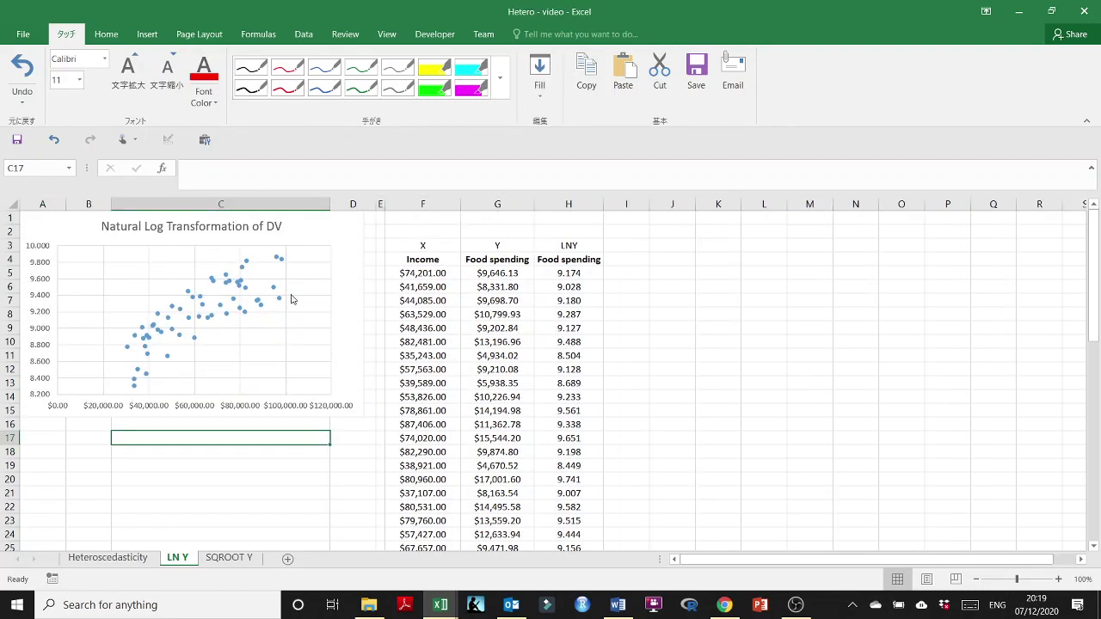
- Apply the dark chart style to the "Natural Log Transformation of DV" chart and compare it with the chart on the Heteroscedasticity sheet
click(327, 227)
click(528, 33)
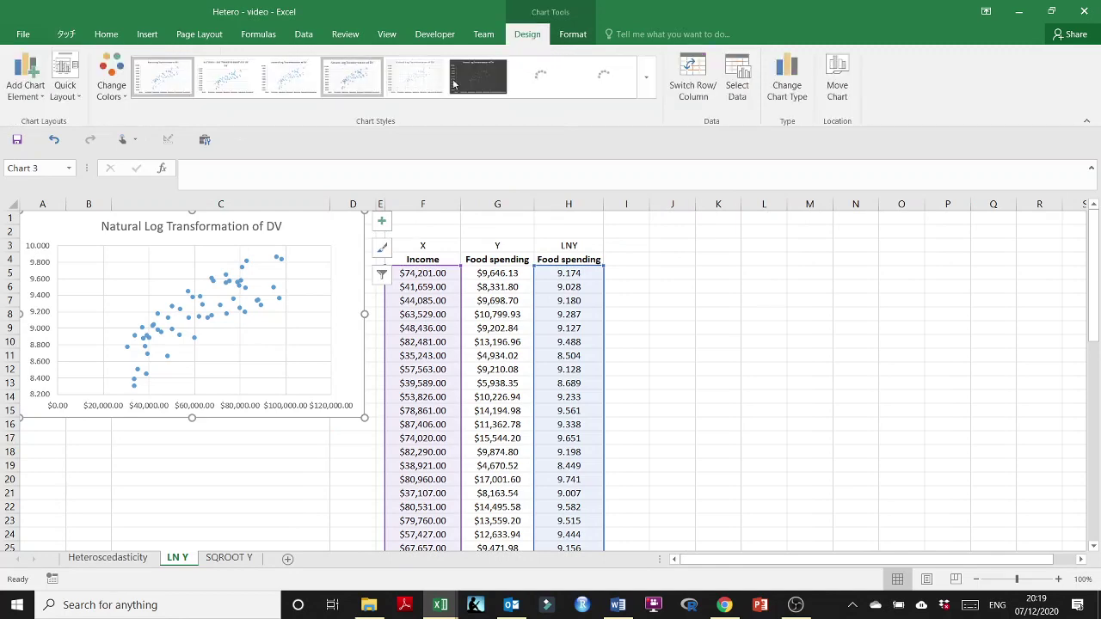
click(453, 83)
click(253, 450)
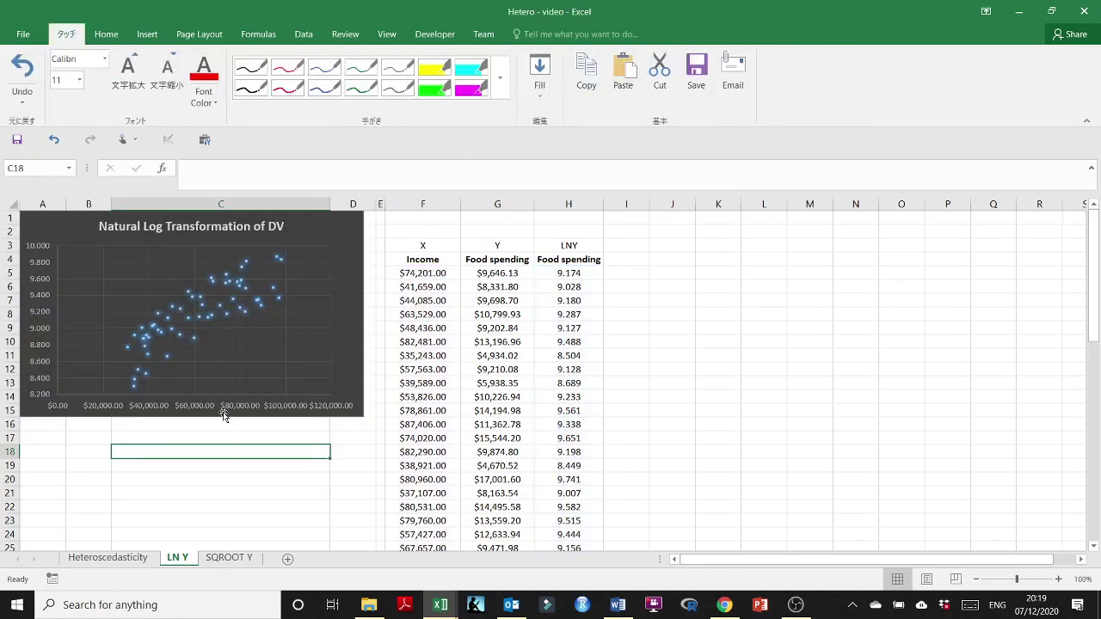
click(129, 559)
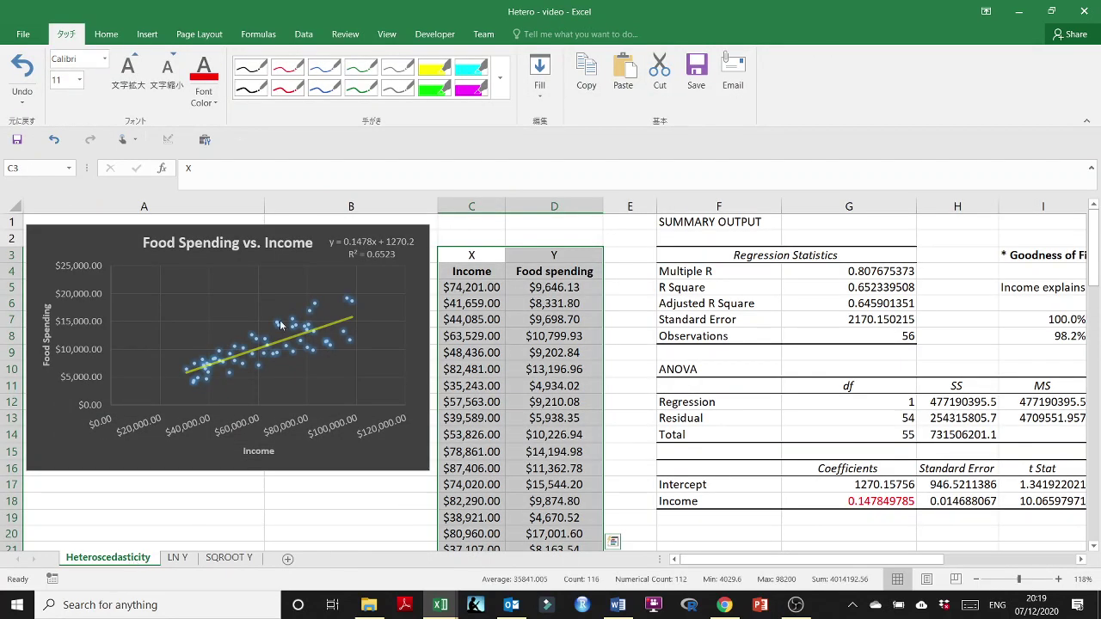
click(179, 558)
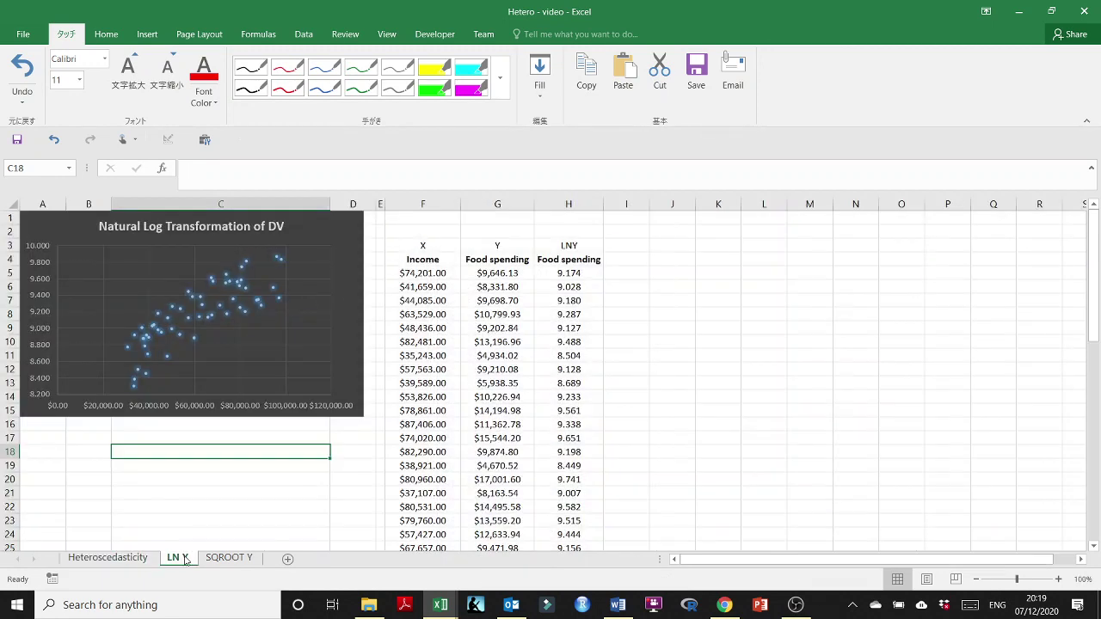
click(244, 262)
right_click(245, 265)
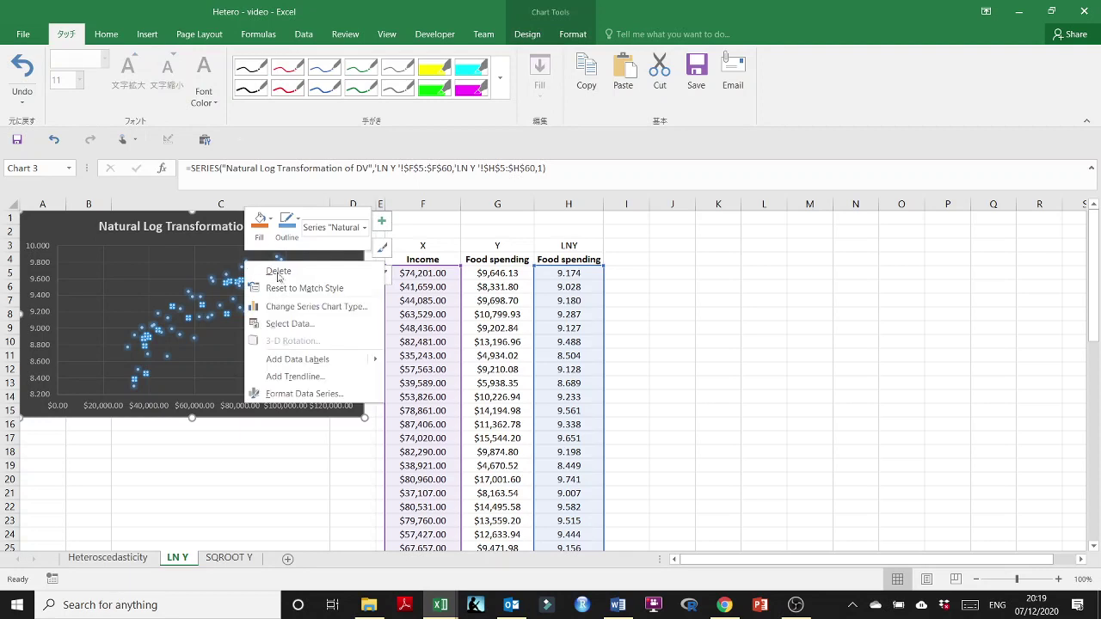
click(311, 390)
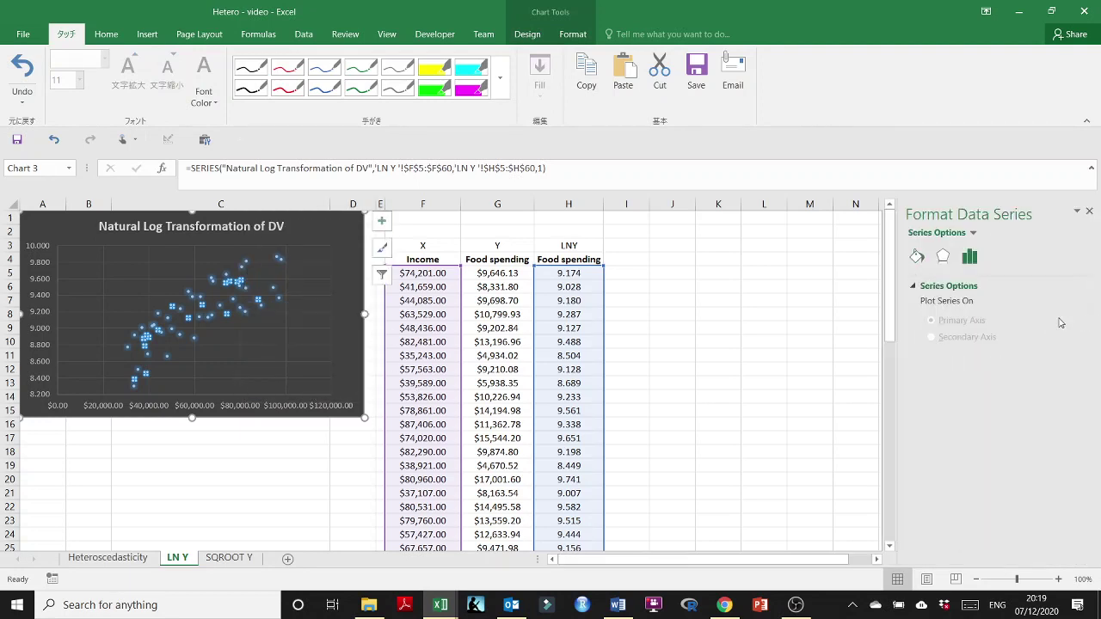
- Add a linear trendline to the LN Y chart's data series, displaying its equation and R-squared value on the chart
click(239, 284)
right_click(239, 286)
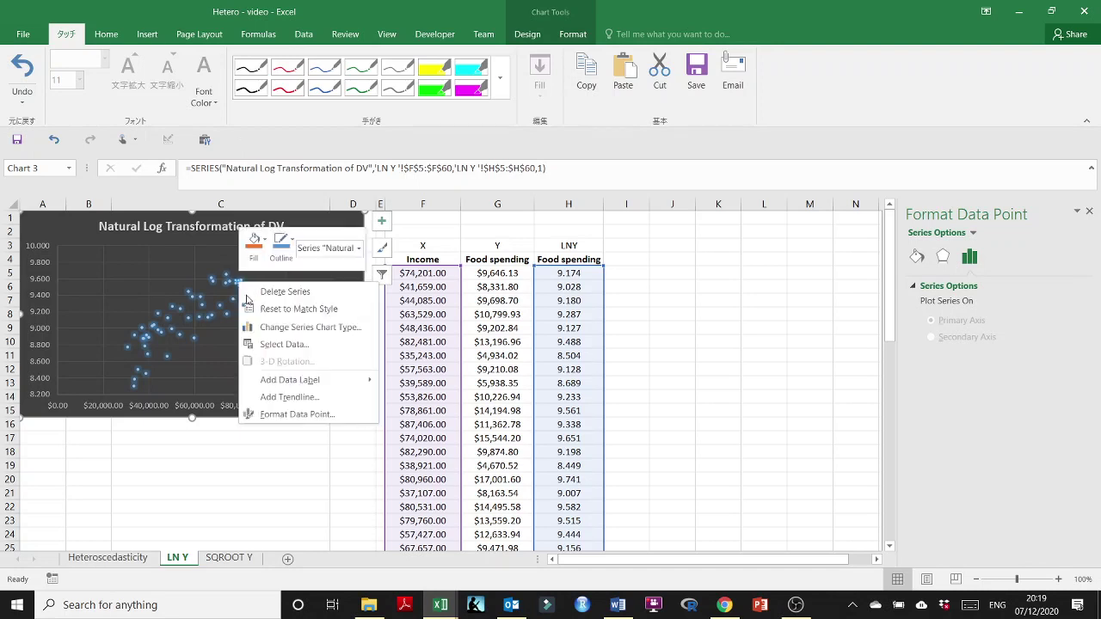
click(275, 393)
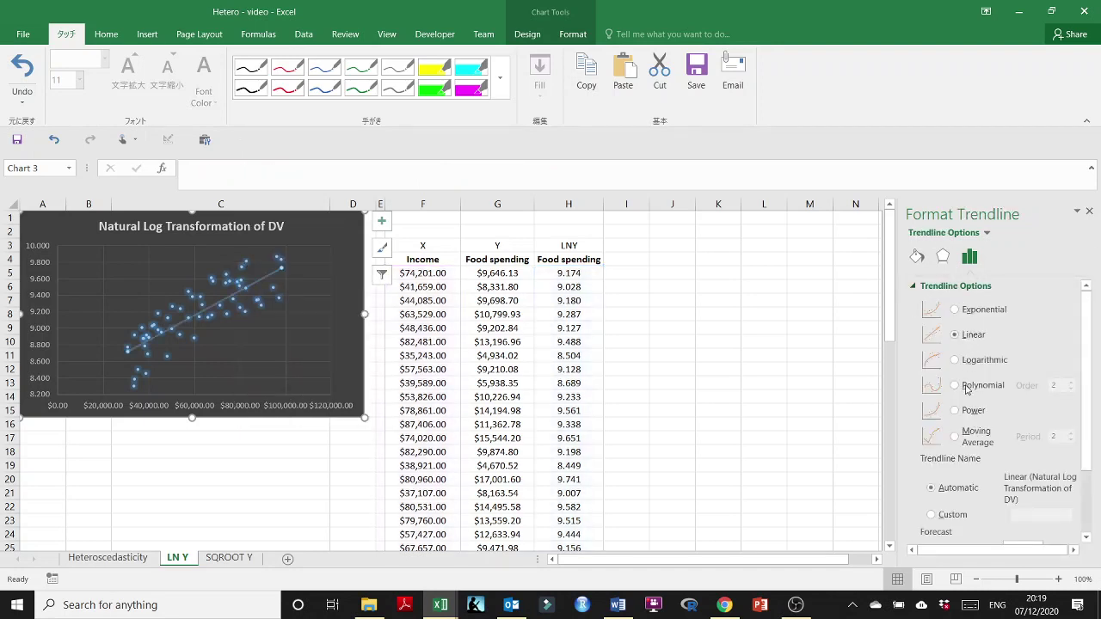
scroll(957, 531, down, 3)
click(955, 516)
click(942, 535)
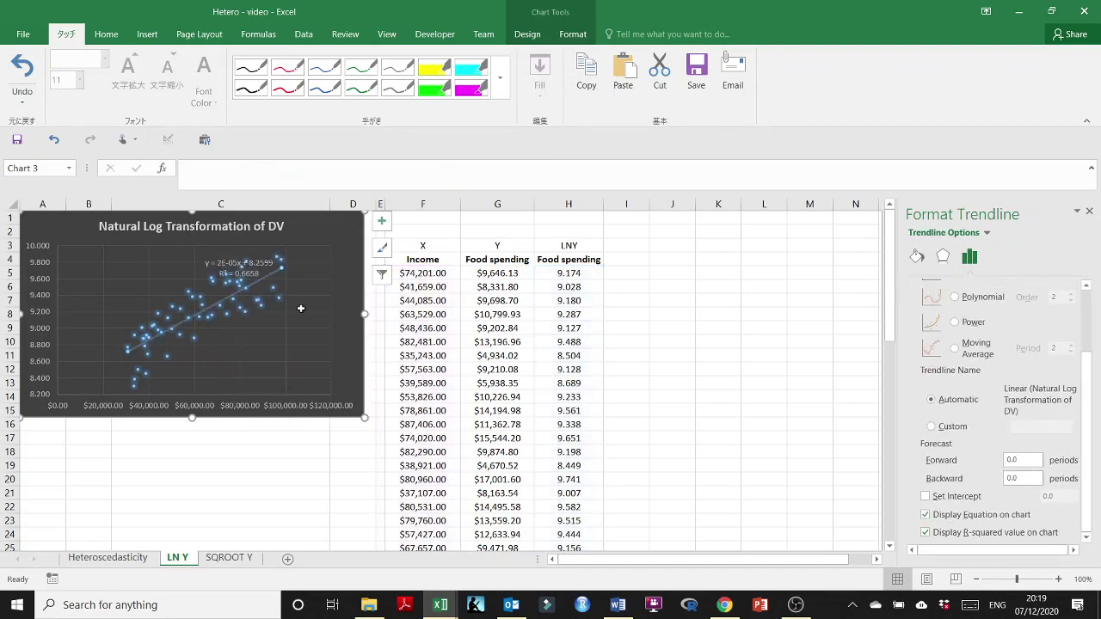
- Move the trendline equation label into the chart's upper-right corner beside the title and close the formatting options
click(254, 254)
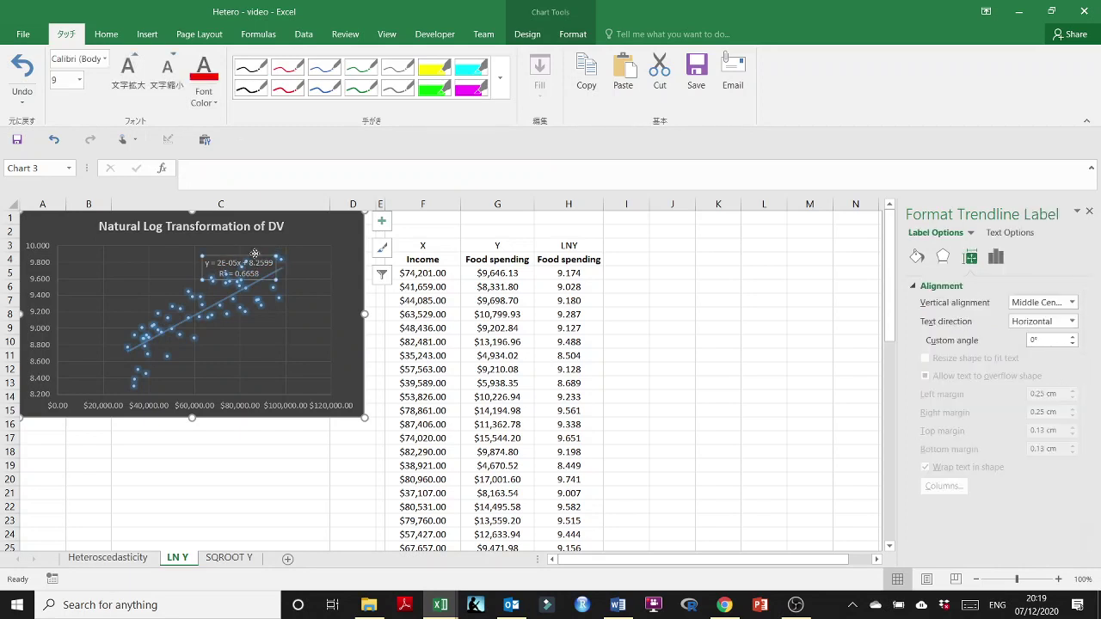
drag(255, 254, 344, 214)
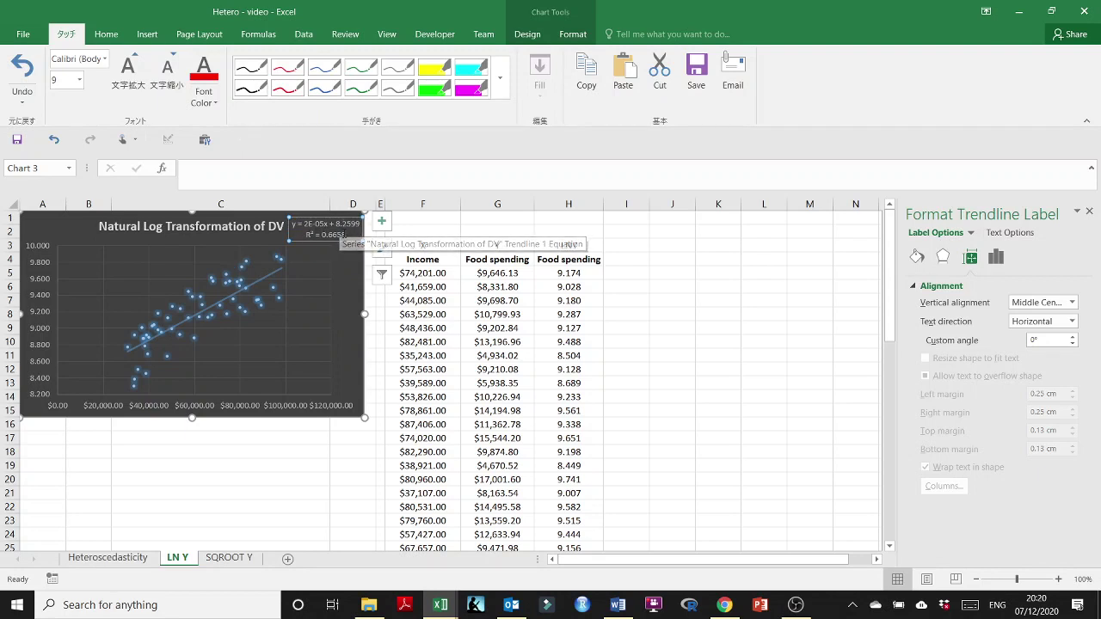
click(291, 454)
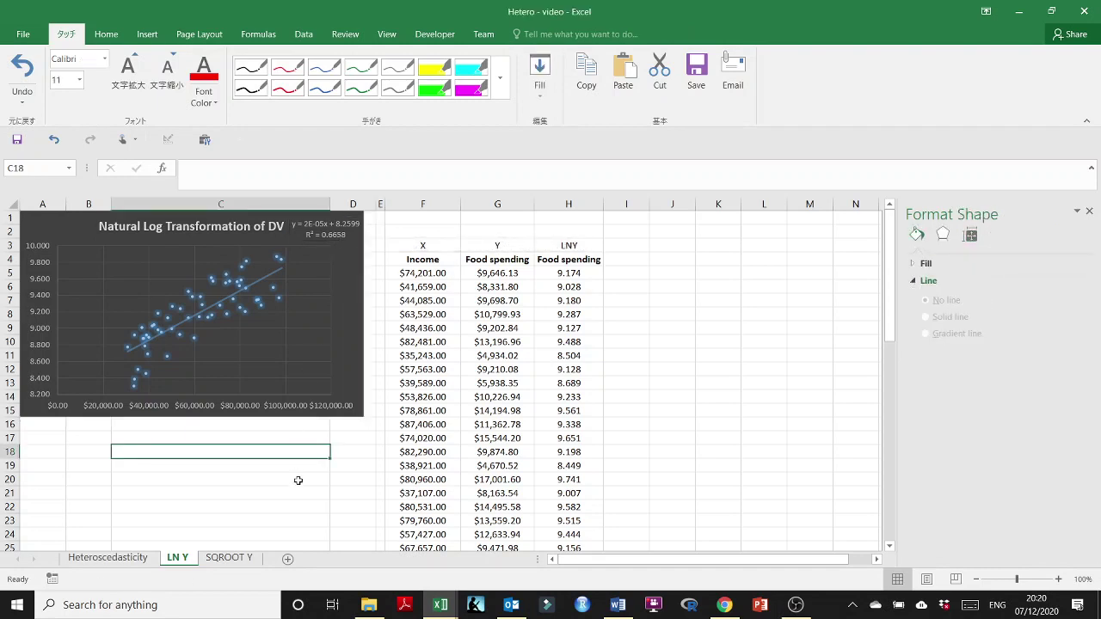
click(1089, 210)
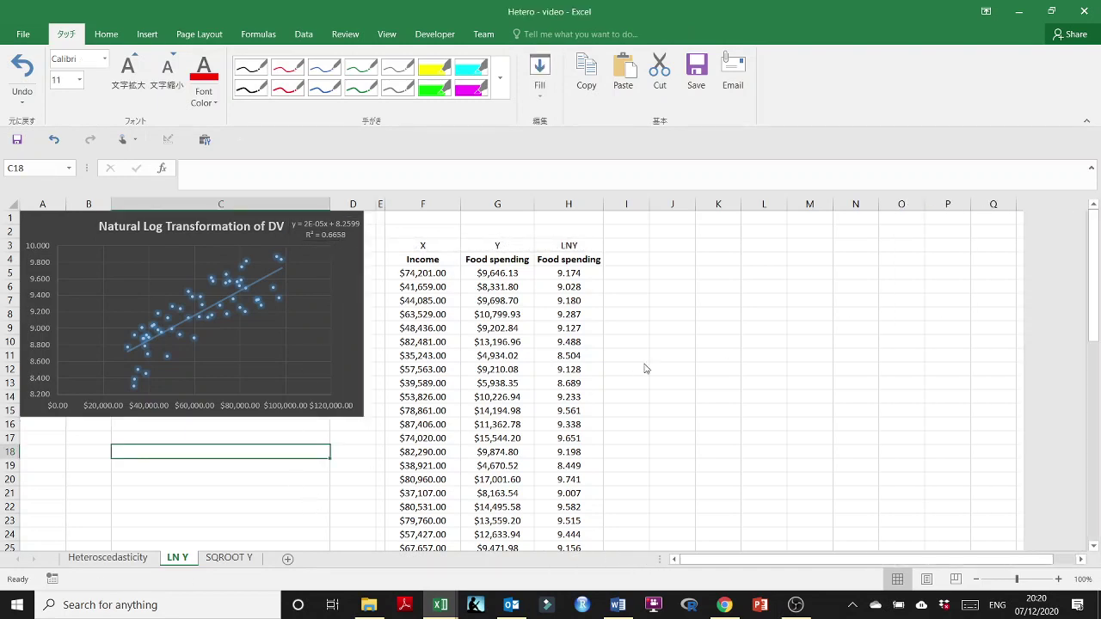
- Start a Regression analysis and set its Input Y Range to the LNY food spending column with header, H4:H60
click(718, 341)
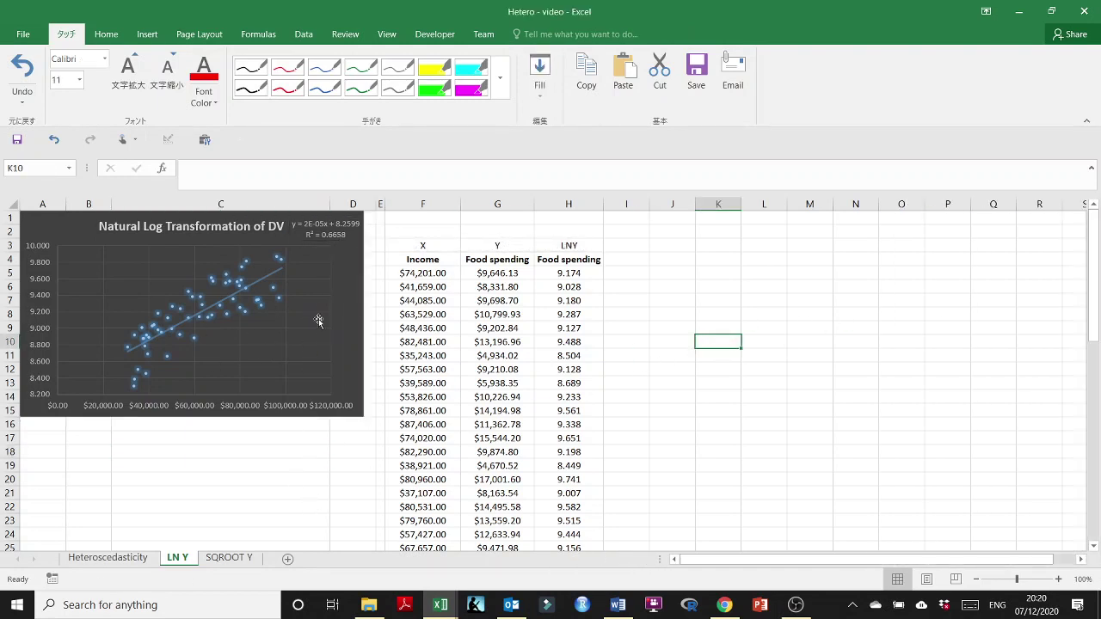
click(303, 33)
click(1031, 84)
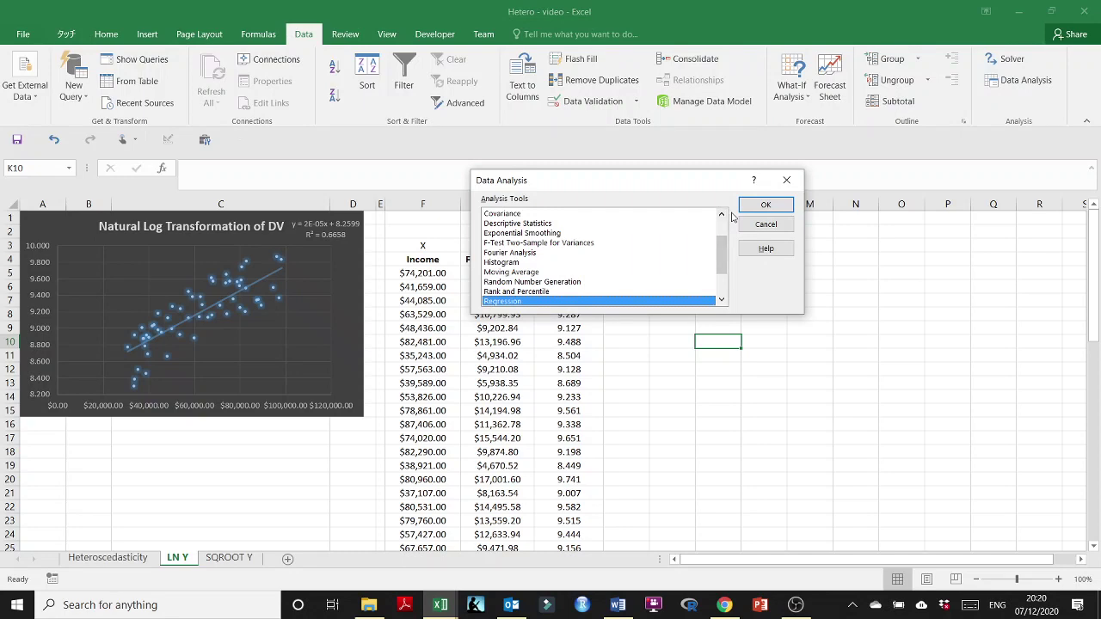
click(781, 204)
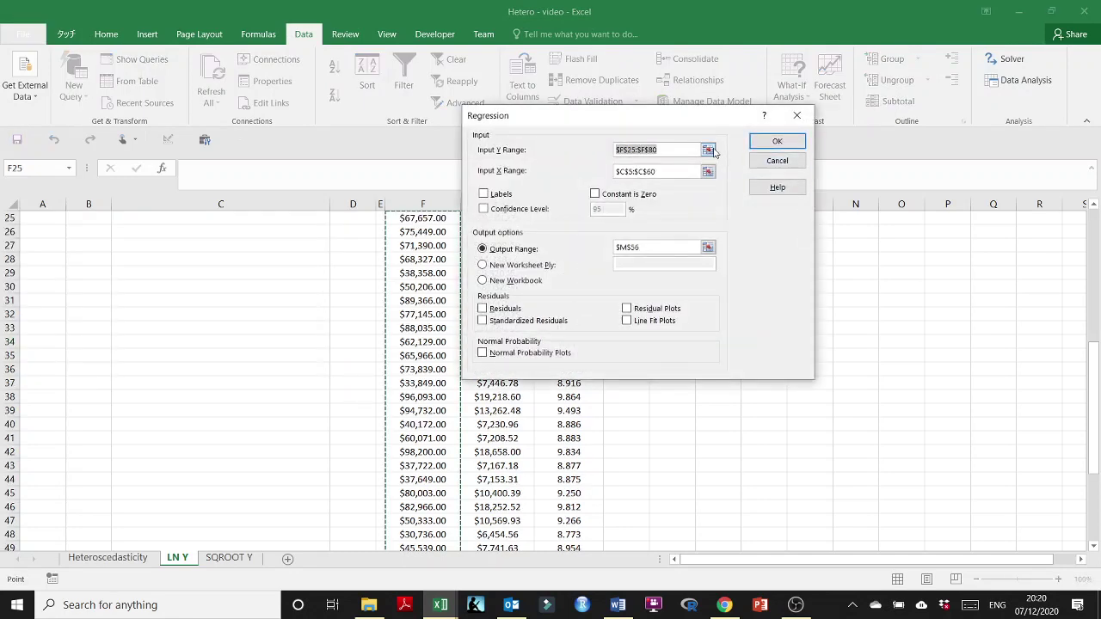
click(707, 152)
scroll(647, 345, up, 6)
scroll(649, 347, up, 2)
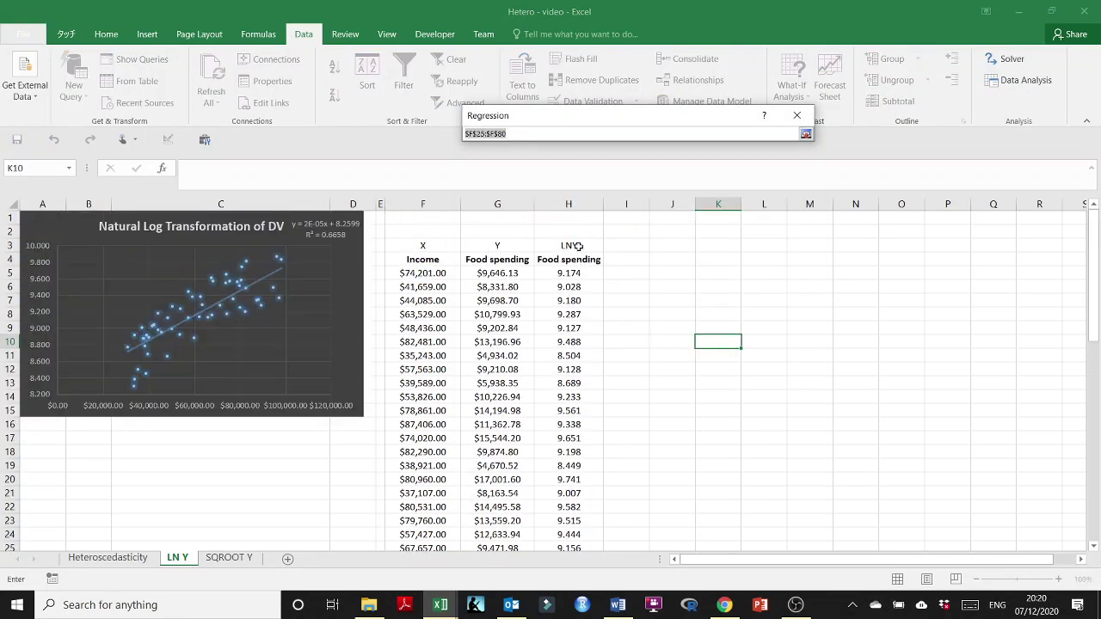
click(580, 273)
click(573, 259)
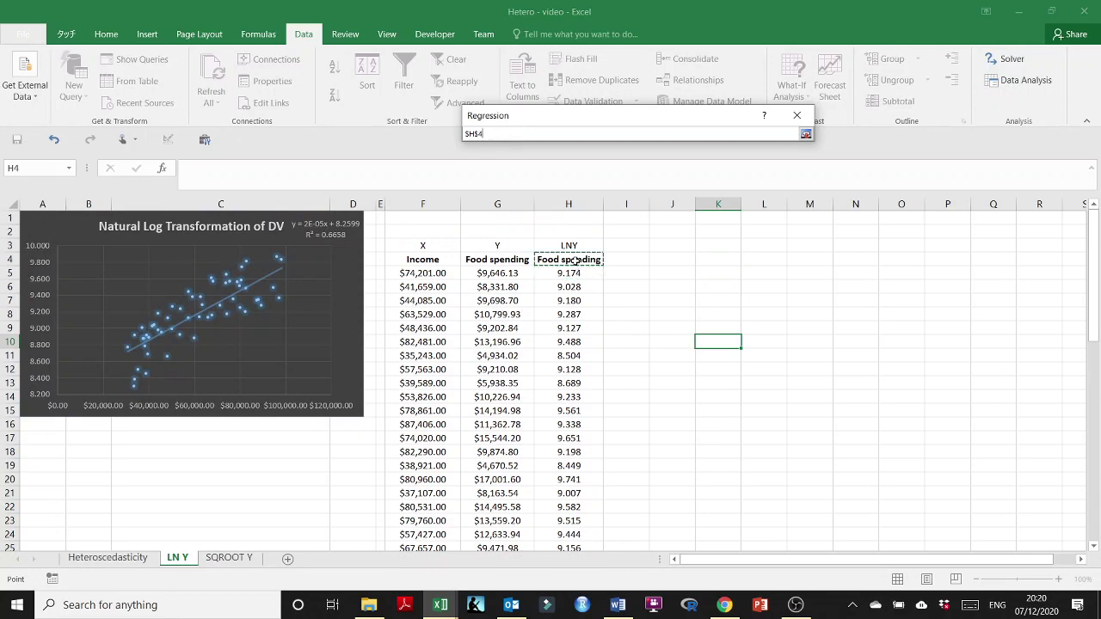
key(ctrl+shift+Down)
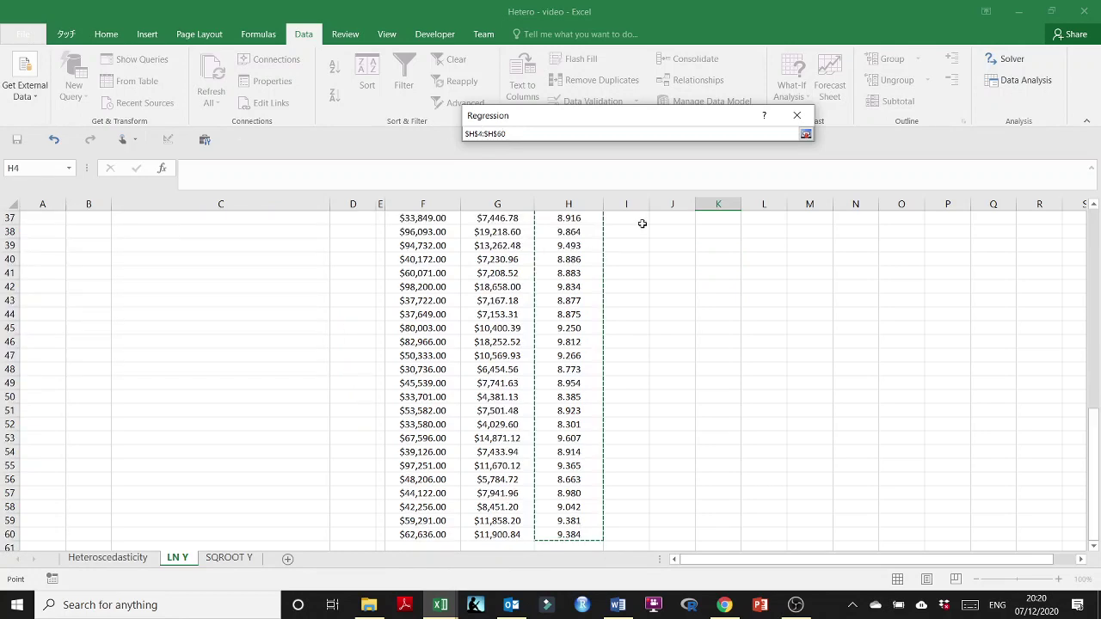
click(805, 134)
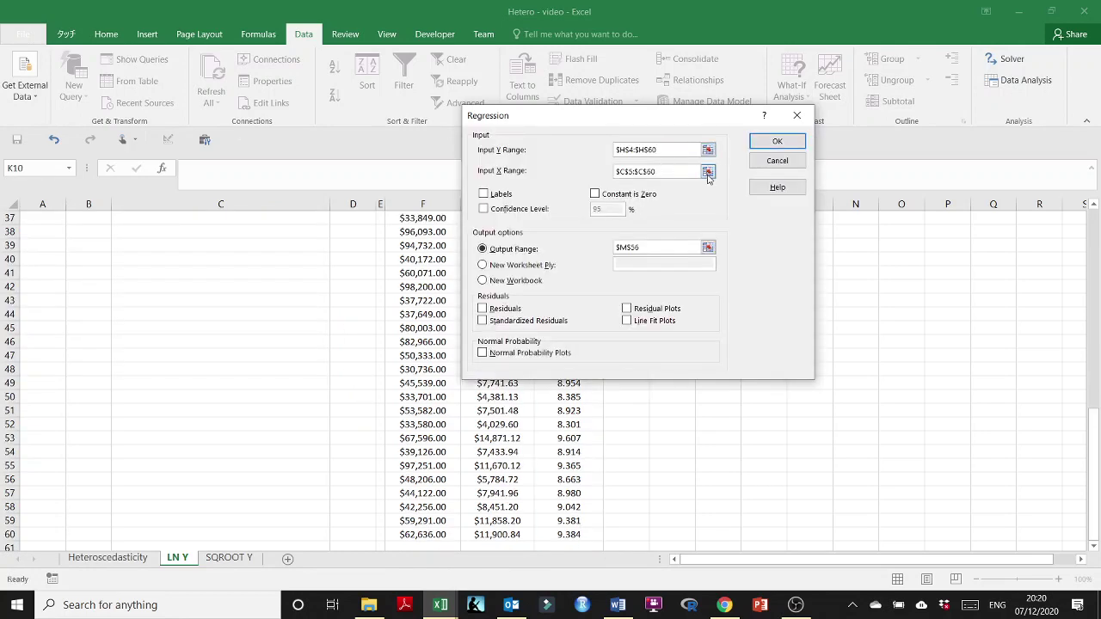
- Set the regression's Input X Range to the Income column with header, F4:F60
click(706, 171)
click(492, 259)
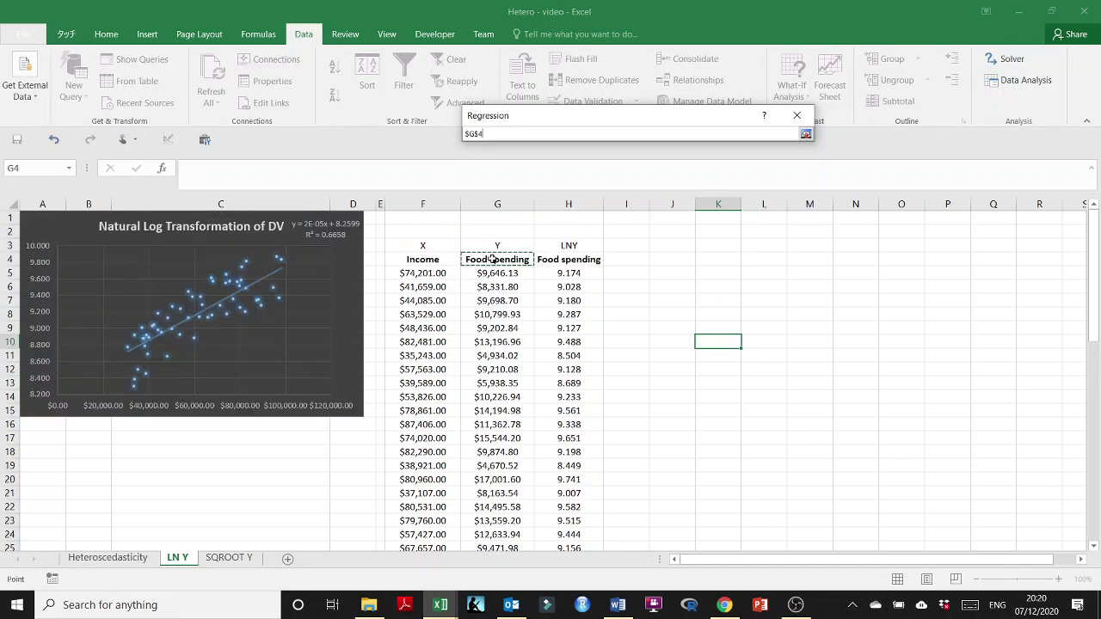
click(409, 260)
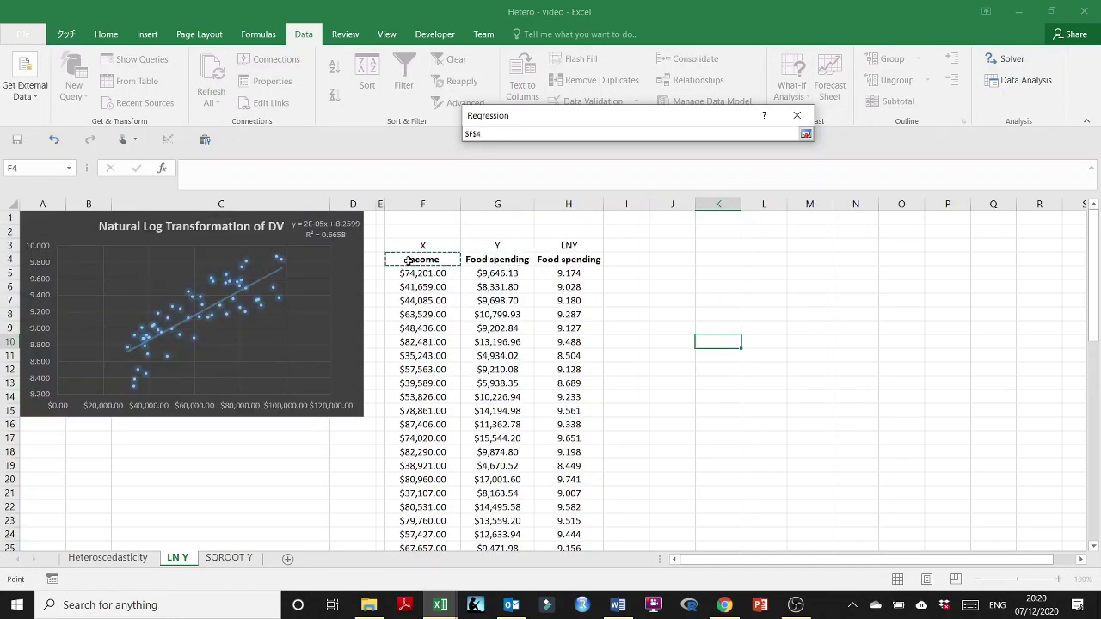
key(ctrl+shift+Down)
click(805, 135)
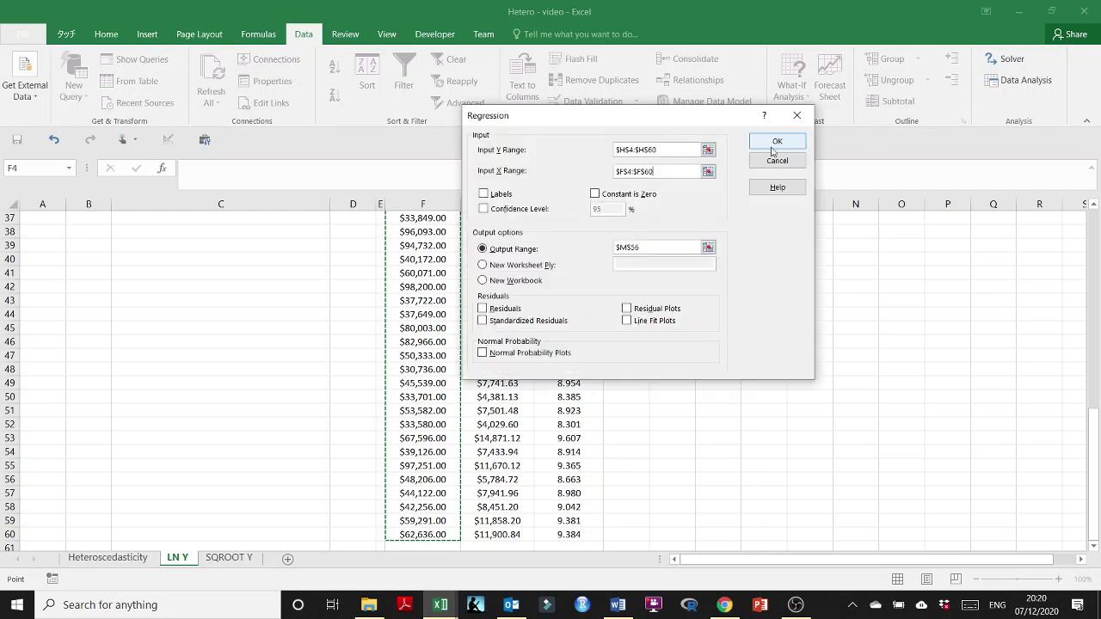
- Try to run the regression with Labels, Residuals and Residual Plots enabled and the output range at J1
click(500, 194)
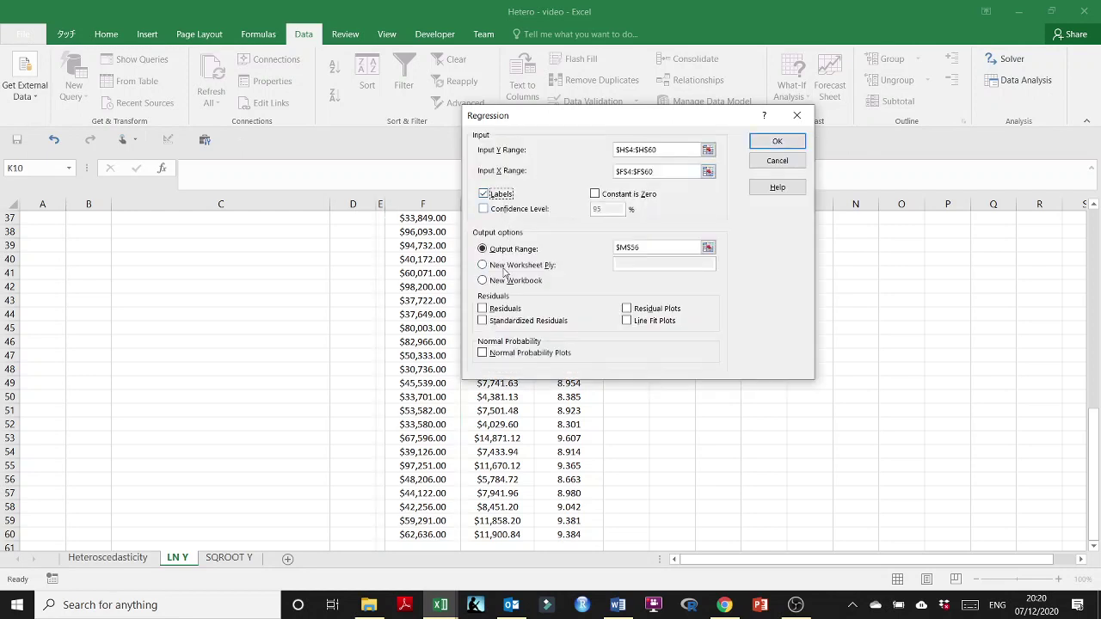
click(494, 310)
click(628, 310)
click(707, 248)
scroll(738, 294, up, 12)
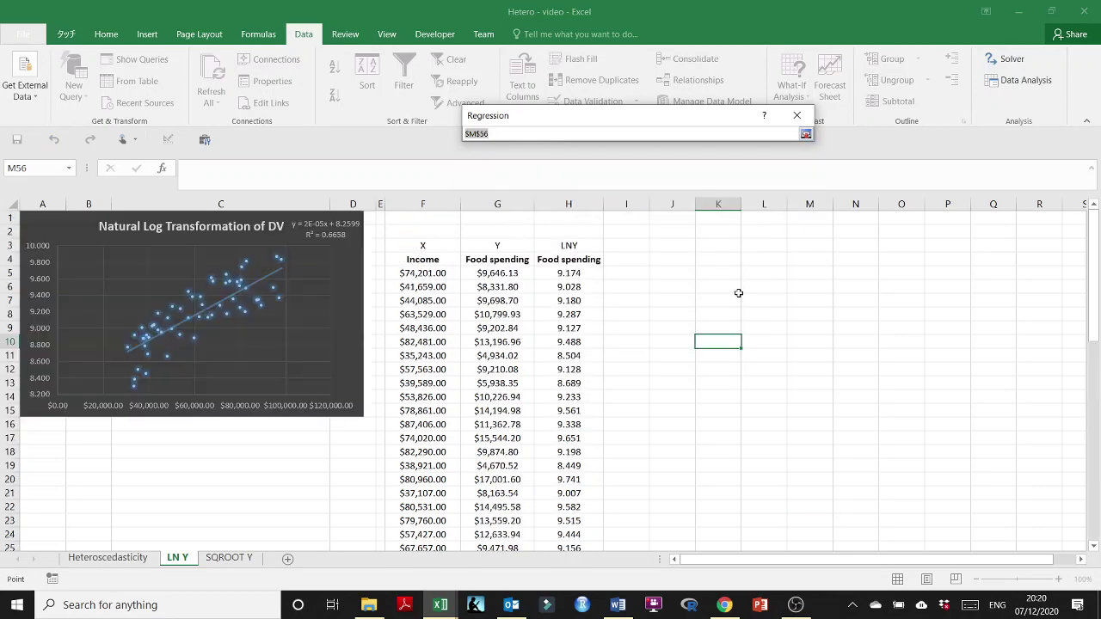
click(678, 219)
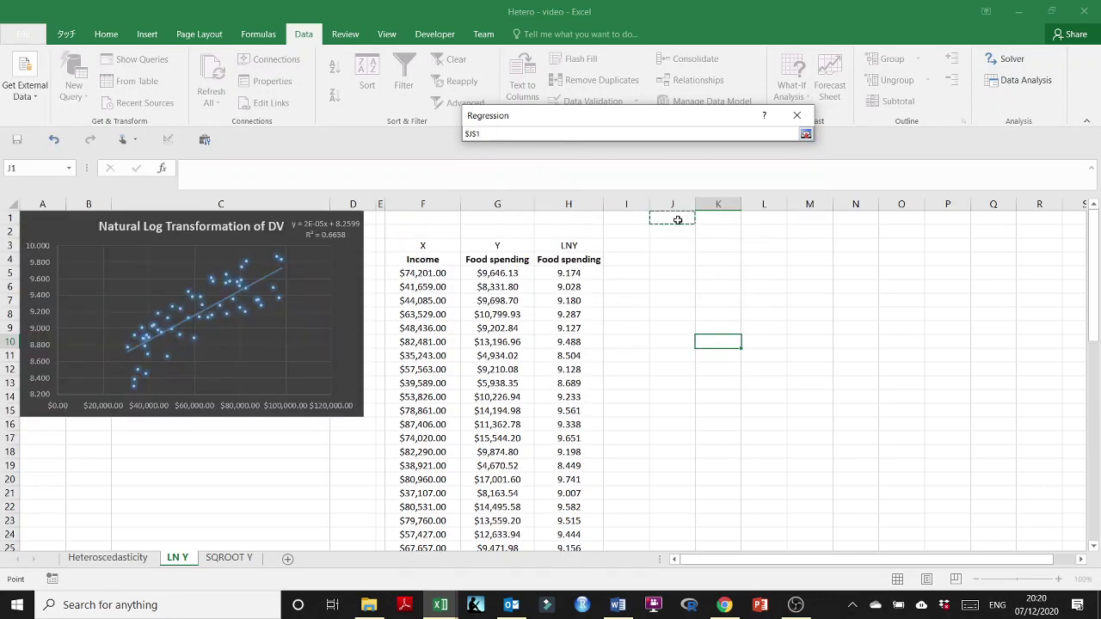
click(805, 133)
click(776, 161)
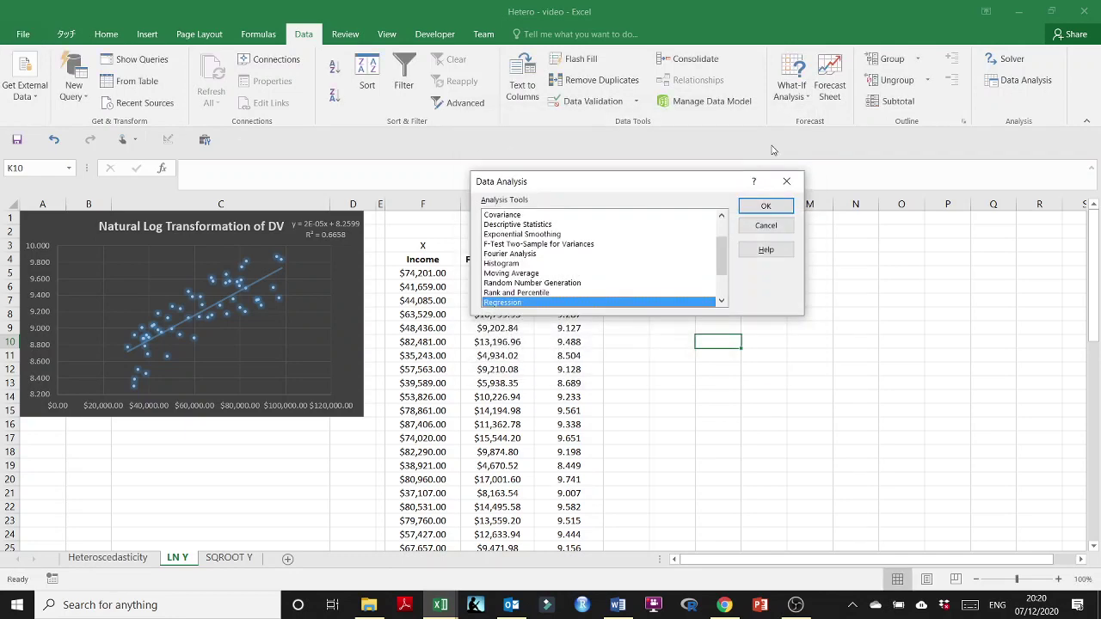
- Start a Regression analysis with Labels enabled and the Input Y Range set to the LNY food spending column with header, H4:H60
click(768, 207)
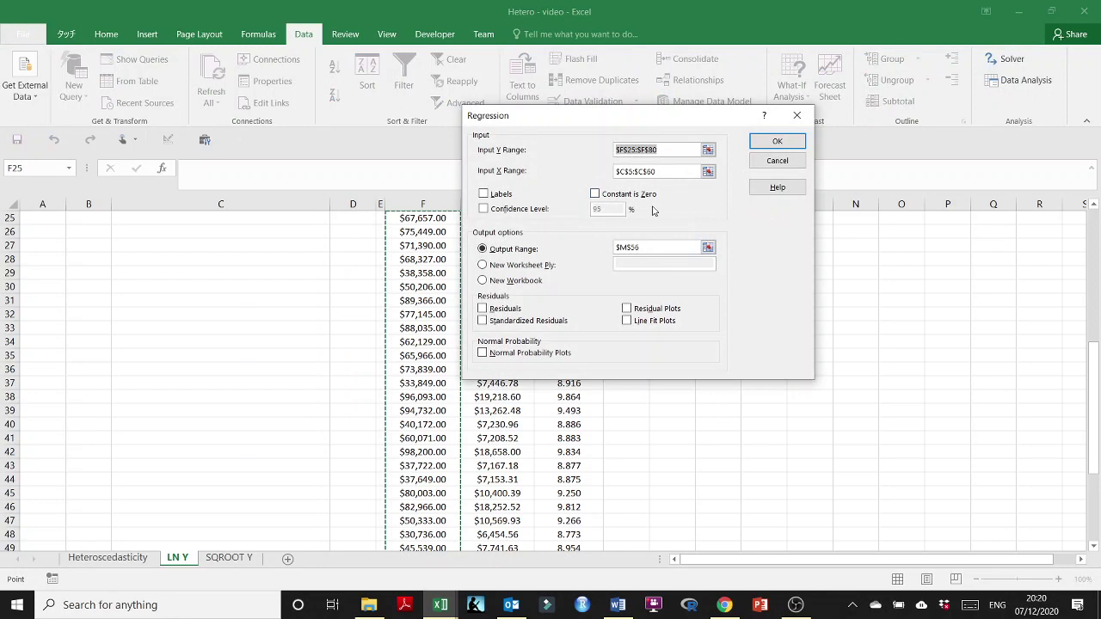
click(499, 196)
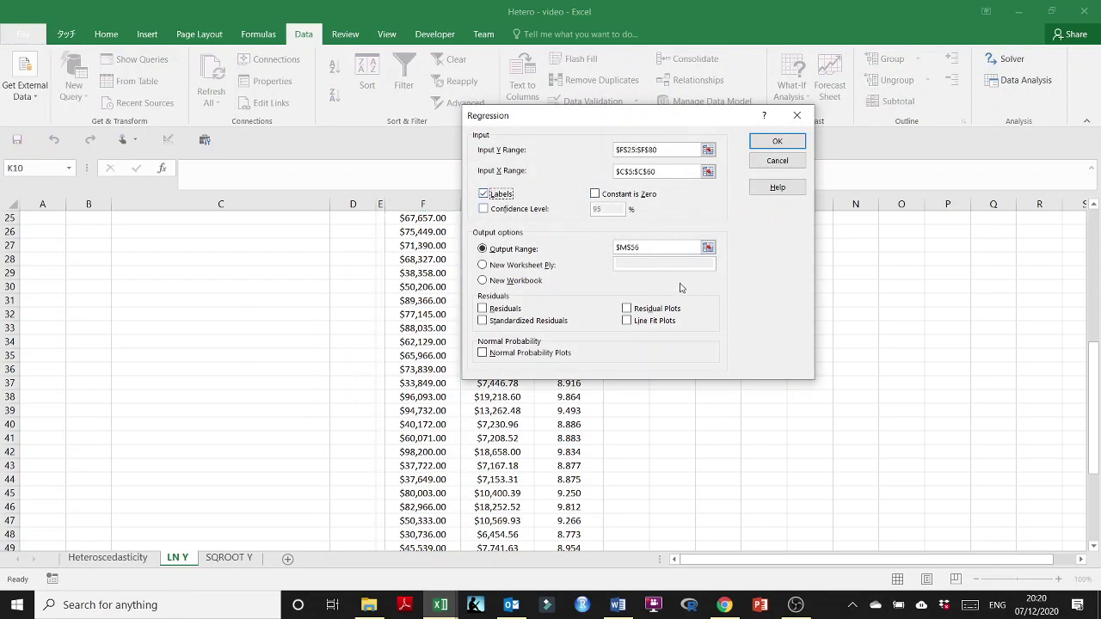
click(707, 149)
scroll(649, 314, up, 8)
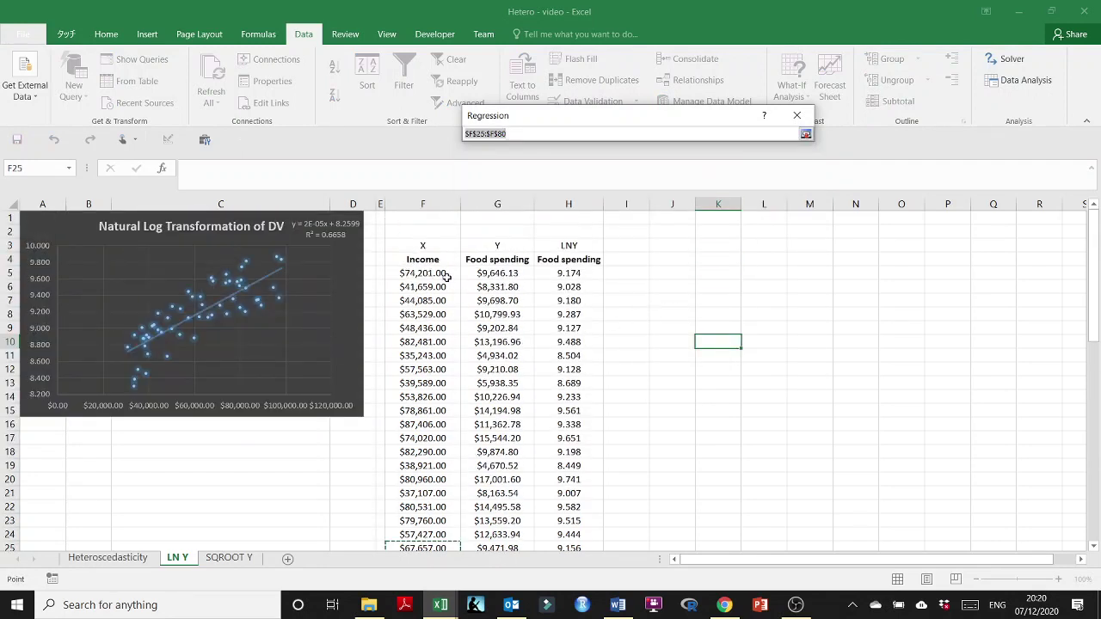
click(796, 116)
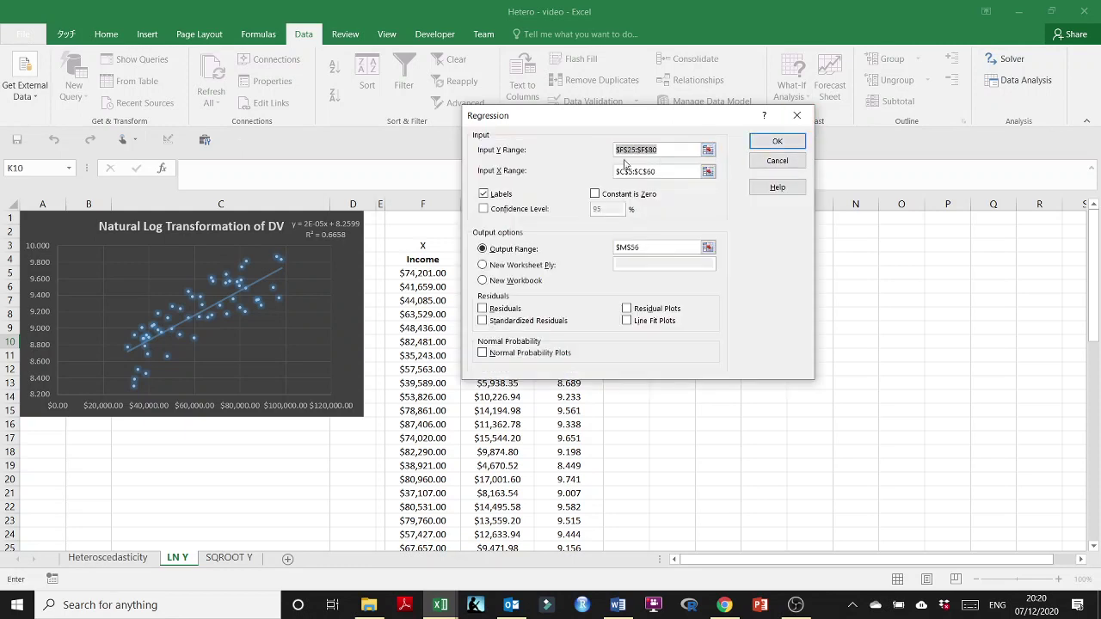
click(707, 149)
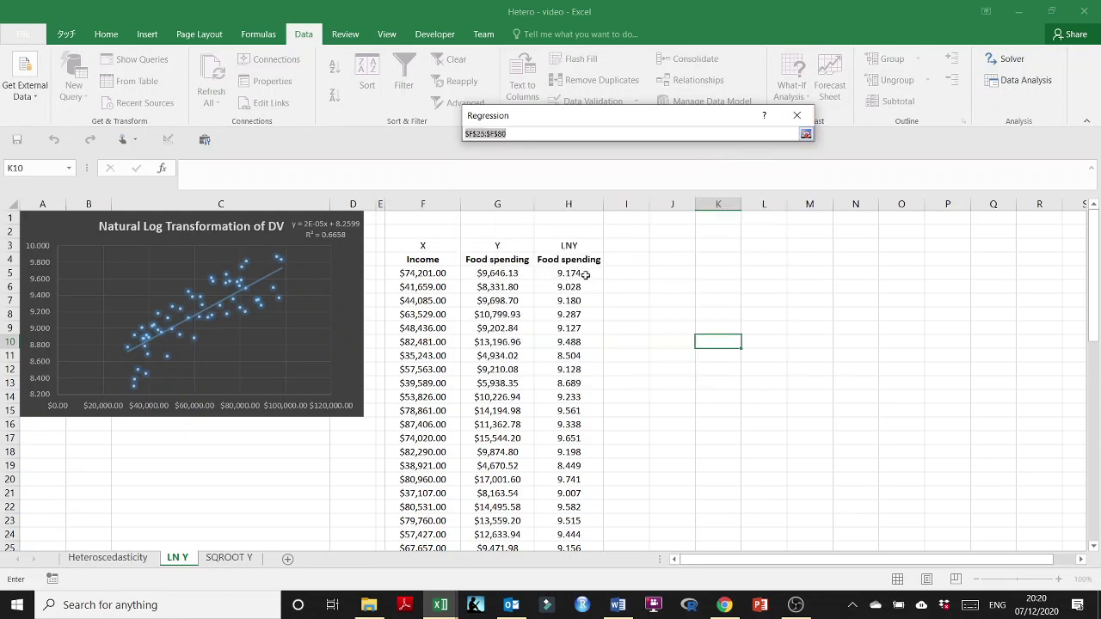
click(571, 262)
key(ctrl+shift+Down)
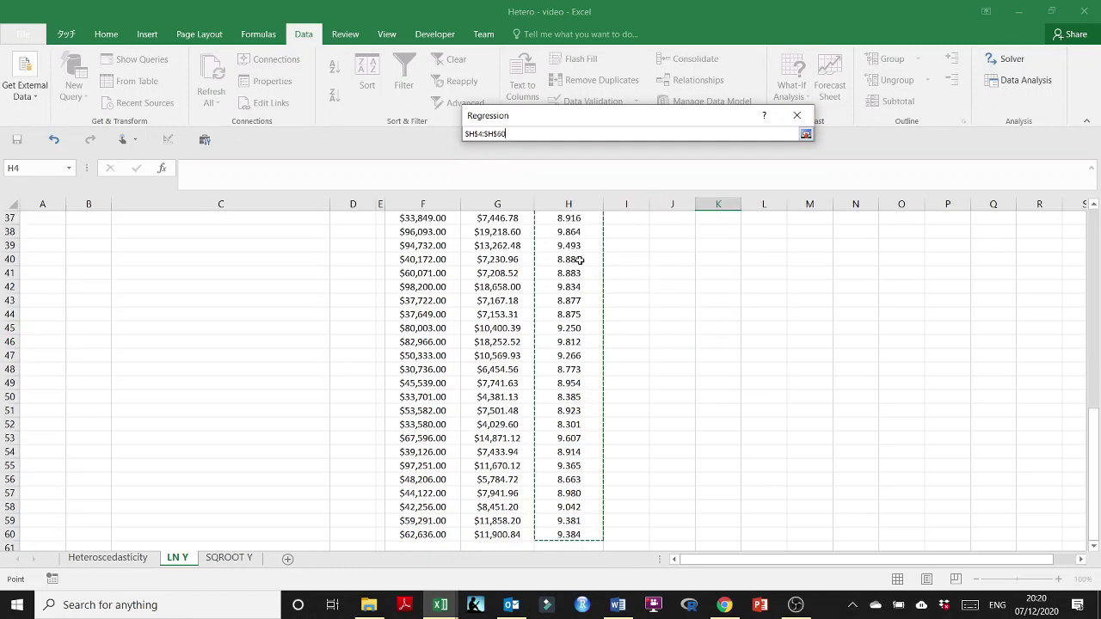
click(806, 135)
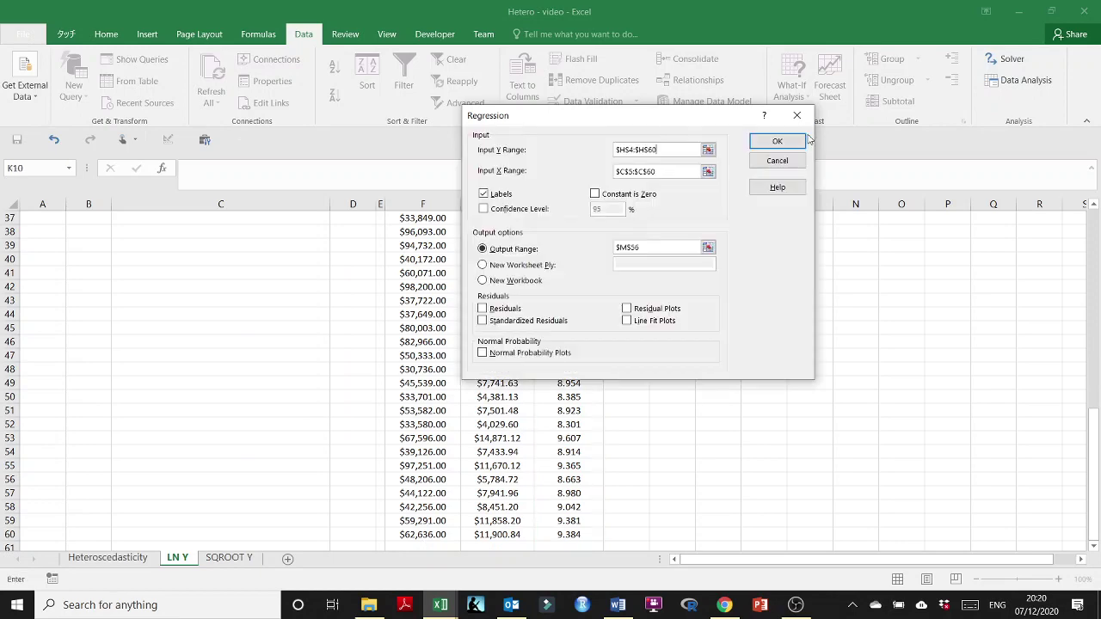
- Set the regression's Input X Range to the Income column including its header, F4:F60
click(707, 172)
click(418, 259)
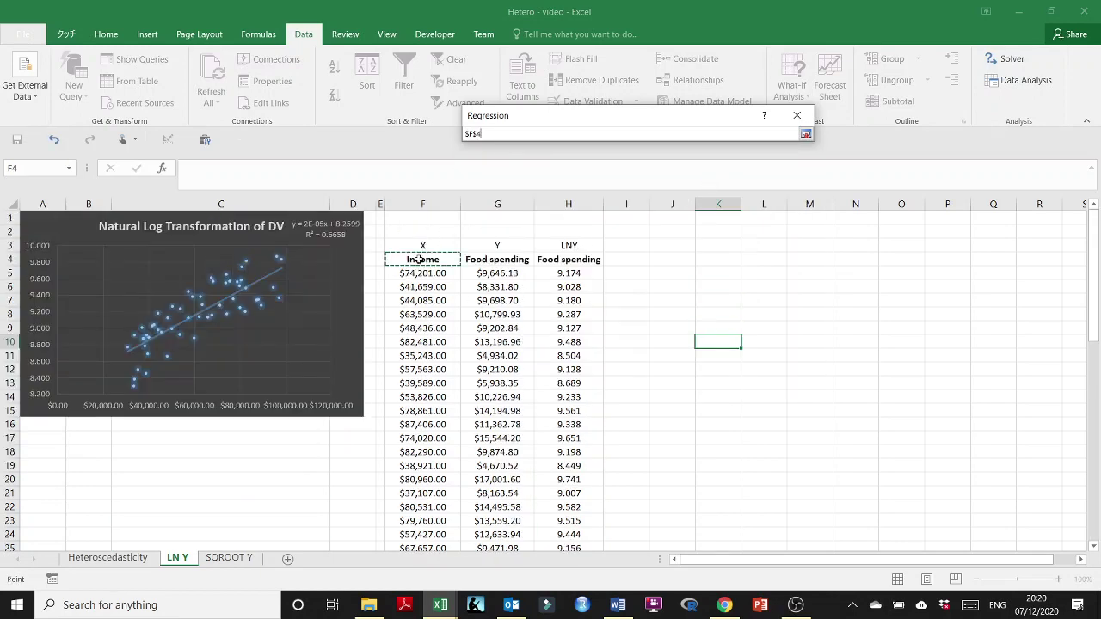
key(ctrl+shift+Down)
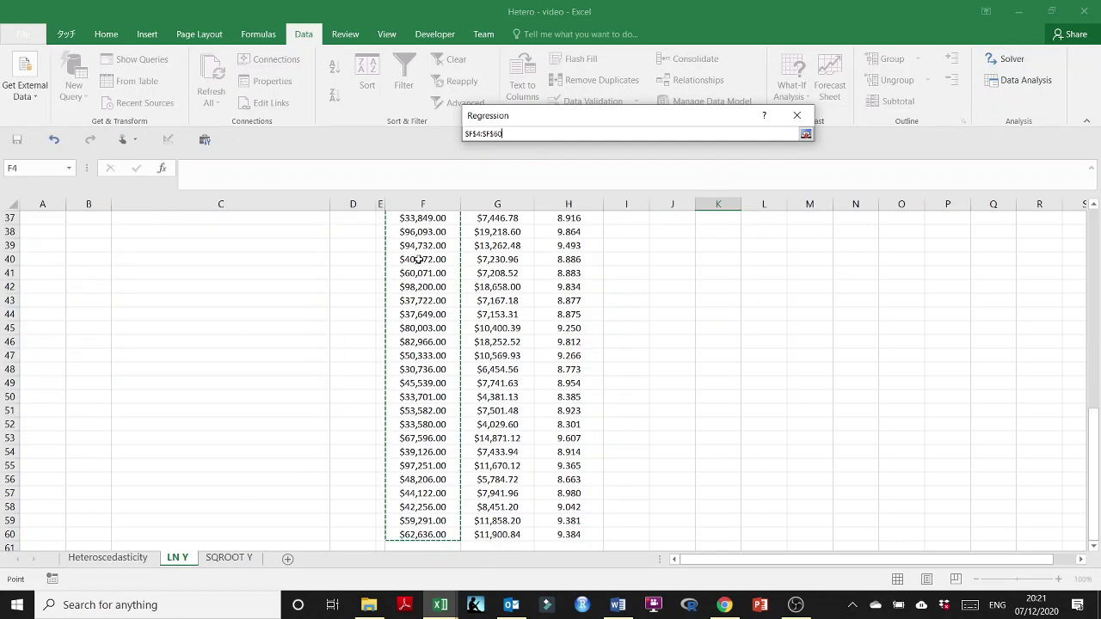
click(805, 134)
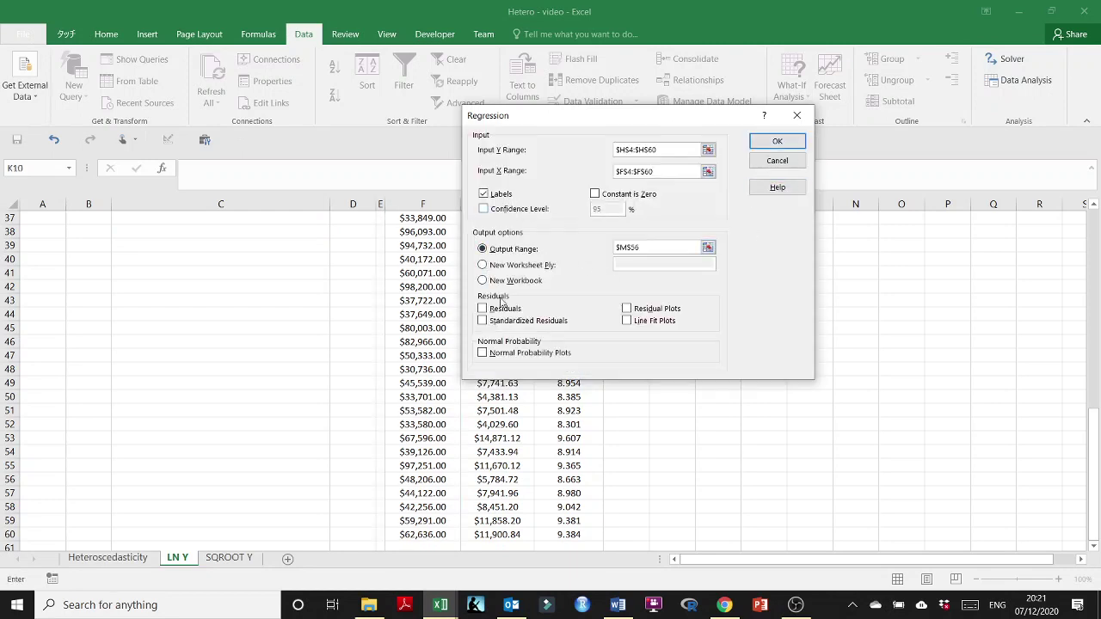
- Enable Residuals and Residual Plots, set the output range to J1, and run the regression
click(502, 308)
click(627, 308)
click(706, 247)
scroll(688, 299, up, 12)
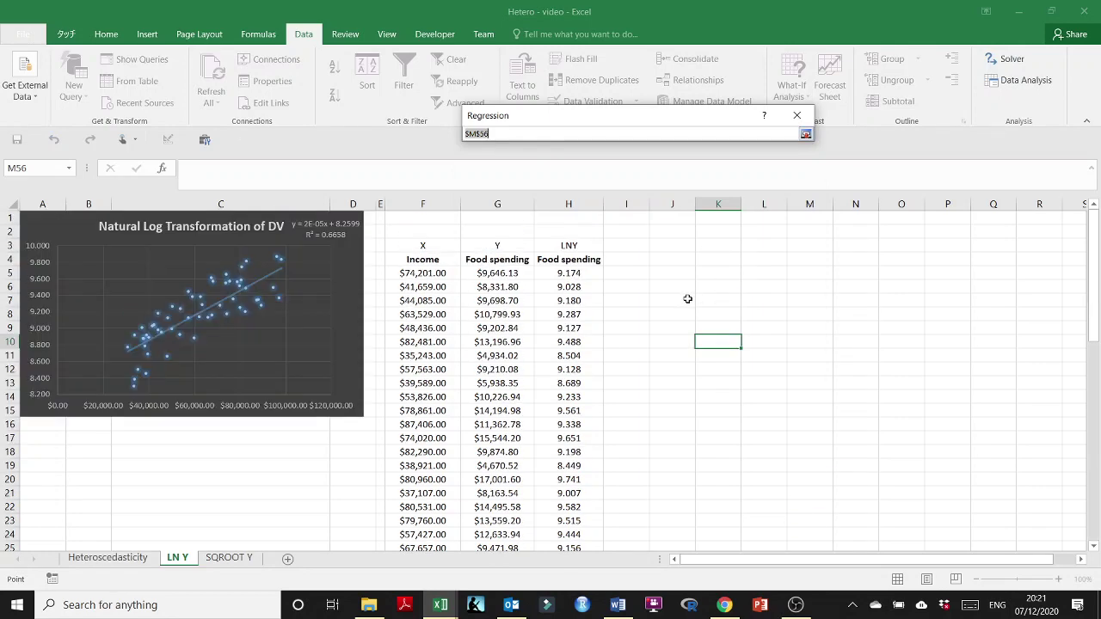
click(676, 215)
key(Return)
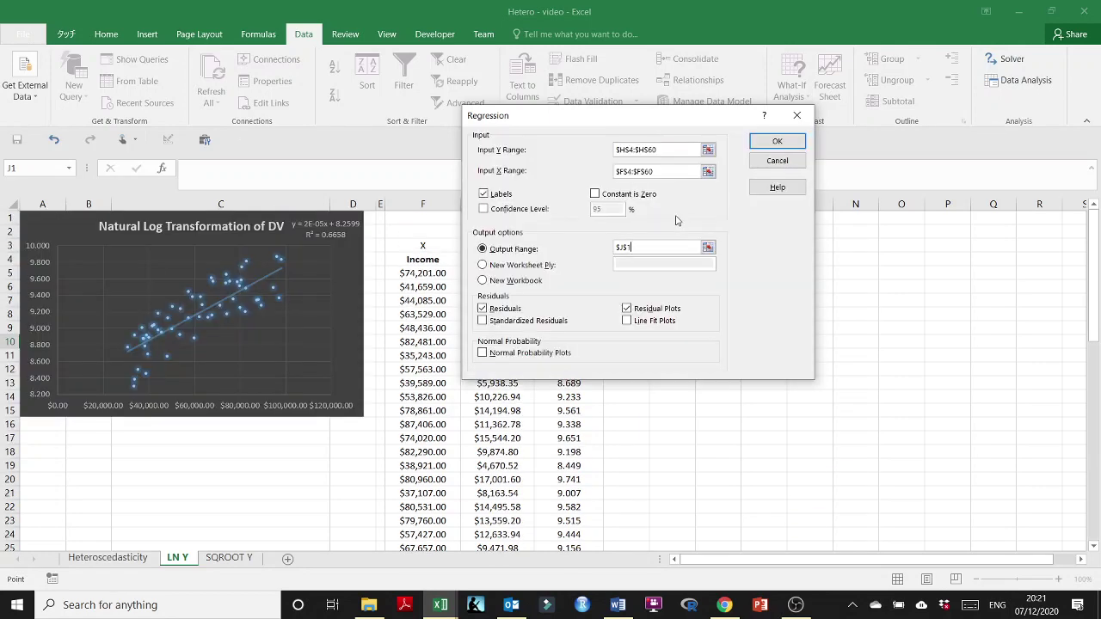
click(774, 142)
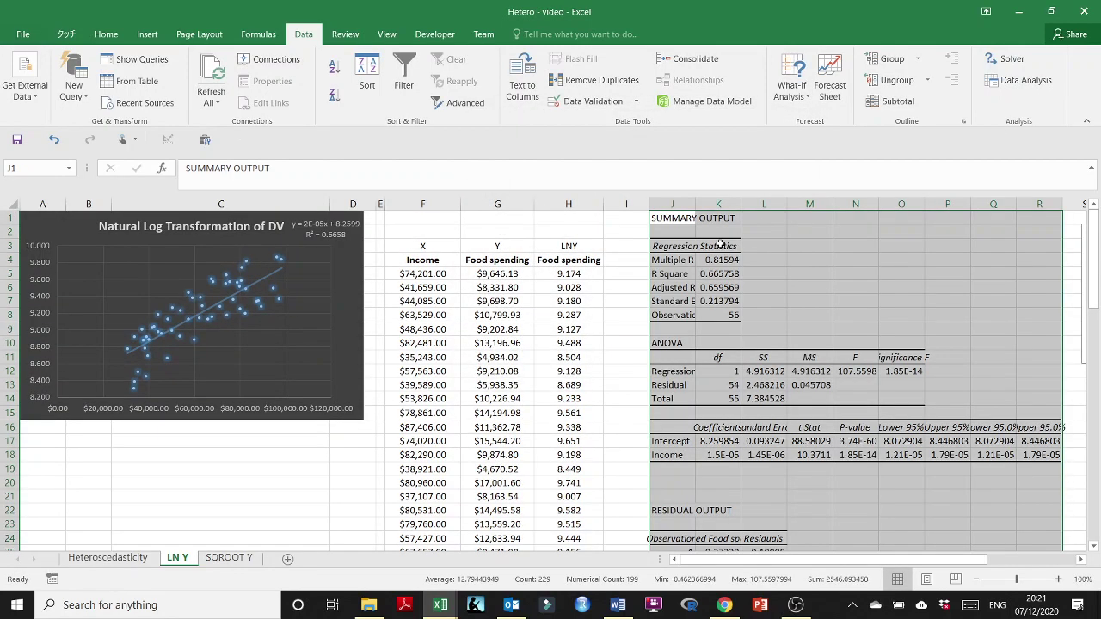
- Widen column J to fit the labels of the regression summary output
drag(696, 205, 739, 207)
click(862, 275)
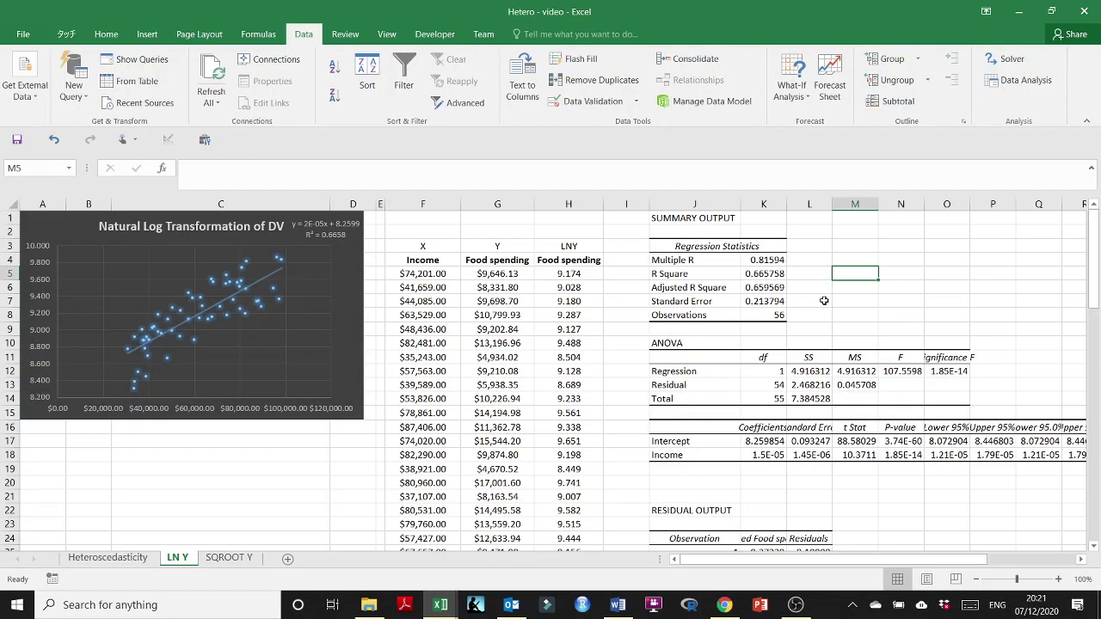
scroll(805, 297, down, 4)
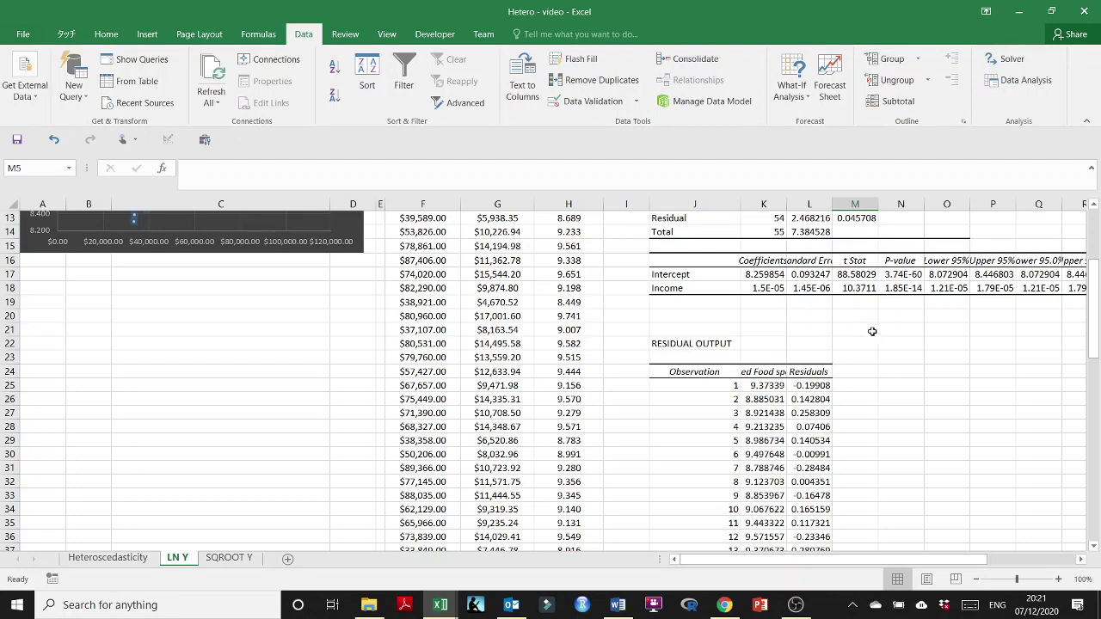
scroll(872, 332, up, 4)
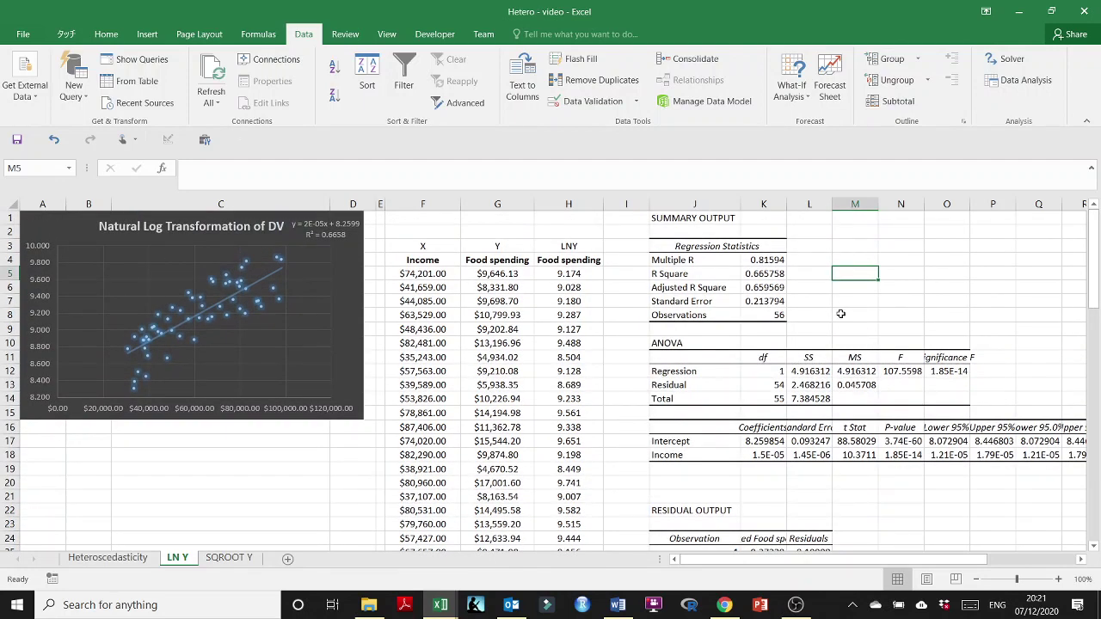
- Bold the Adjusted R Square and Standard Error rows in the regression statistics, J6:K7
drag(728, 291, 761, 303)
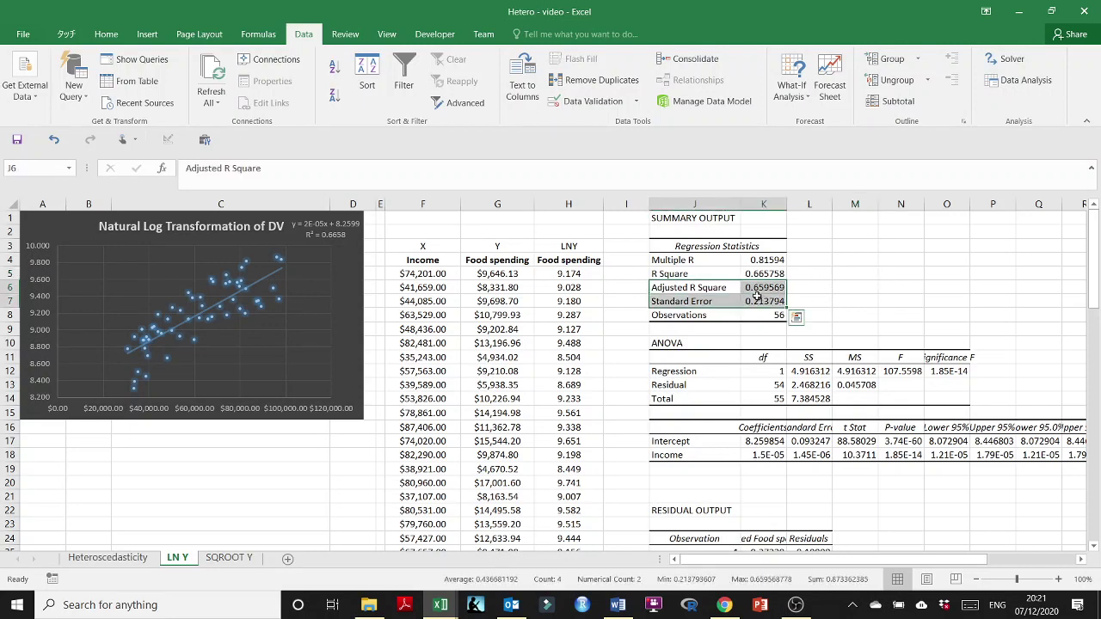
key(ctrl+b)
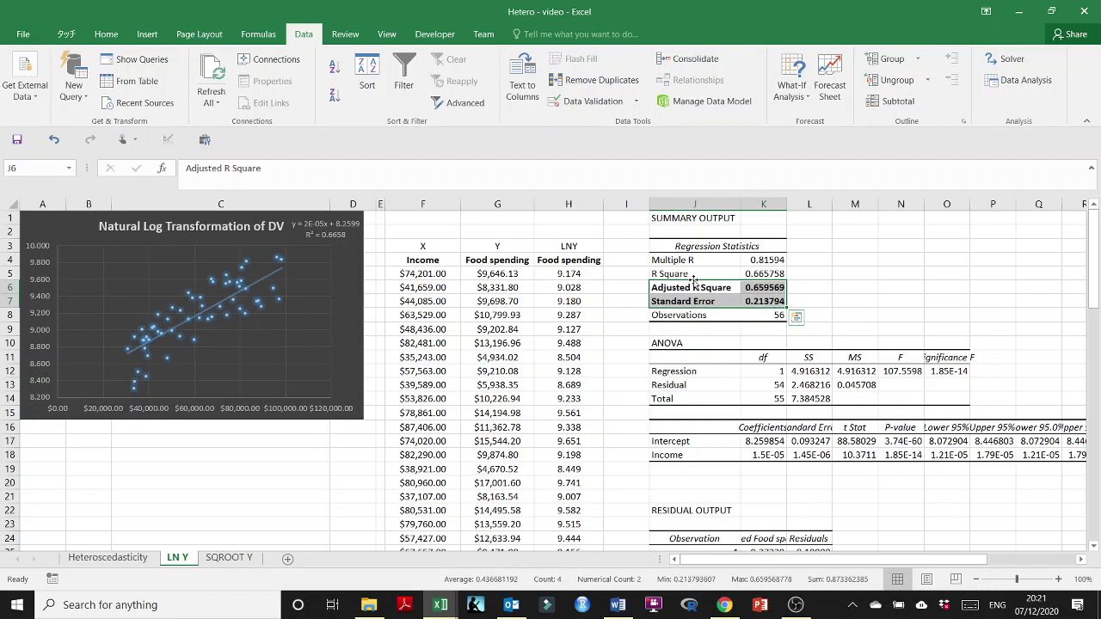
click(838, 289)
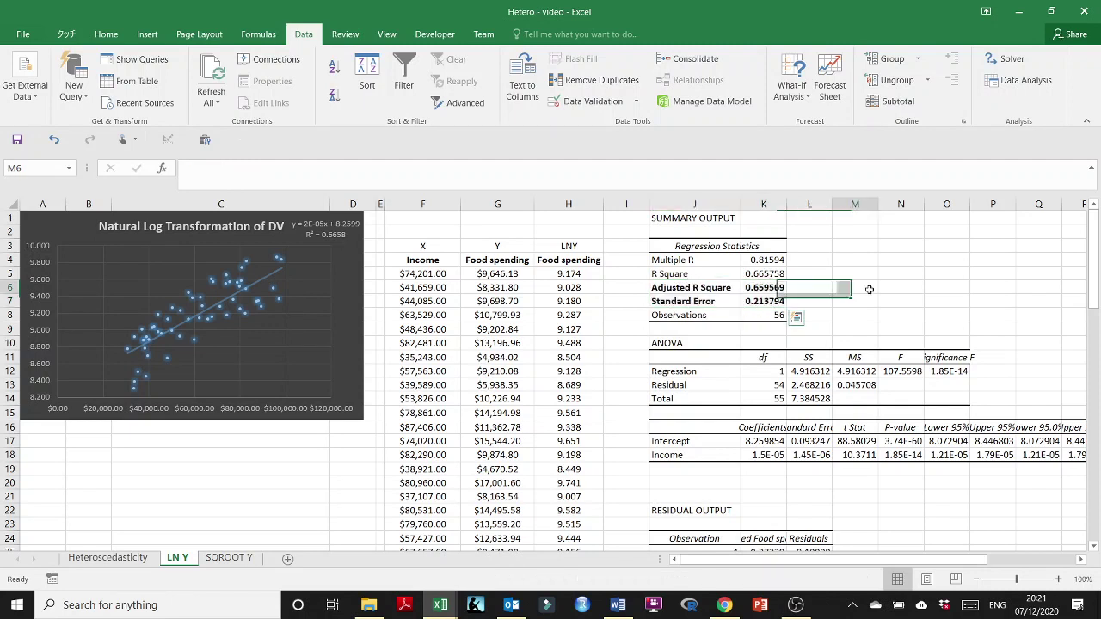
- Bold the Significance F header and value in the ANOVA table and the Income P-value in N18
drag(953, 358, 959, 369)
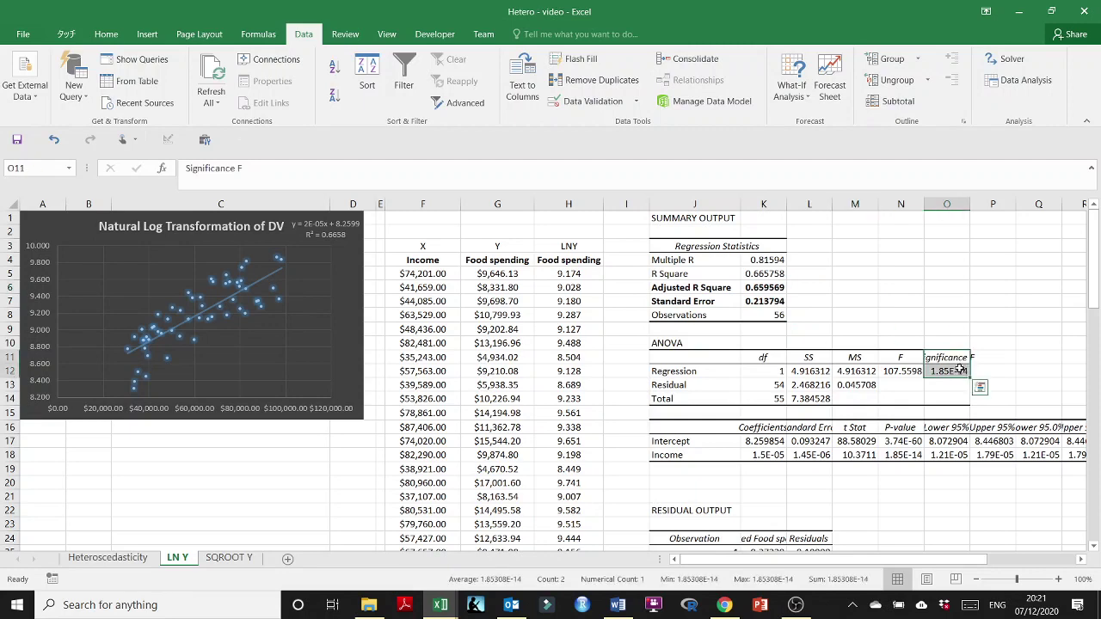
key(ctrl+b)
click(908, 456)
- Enter the note "<0.05" beside the Significance F value in P12 and below the Income P-value in N19
scroll(904, 493, down, 2)
scroll(904, 493, right, 2)
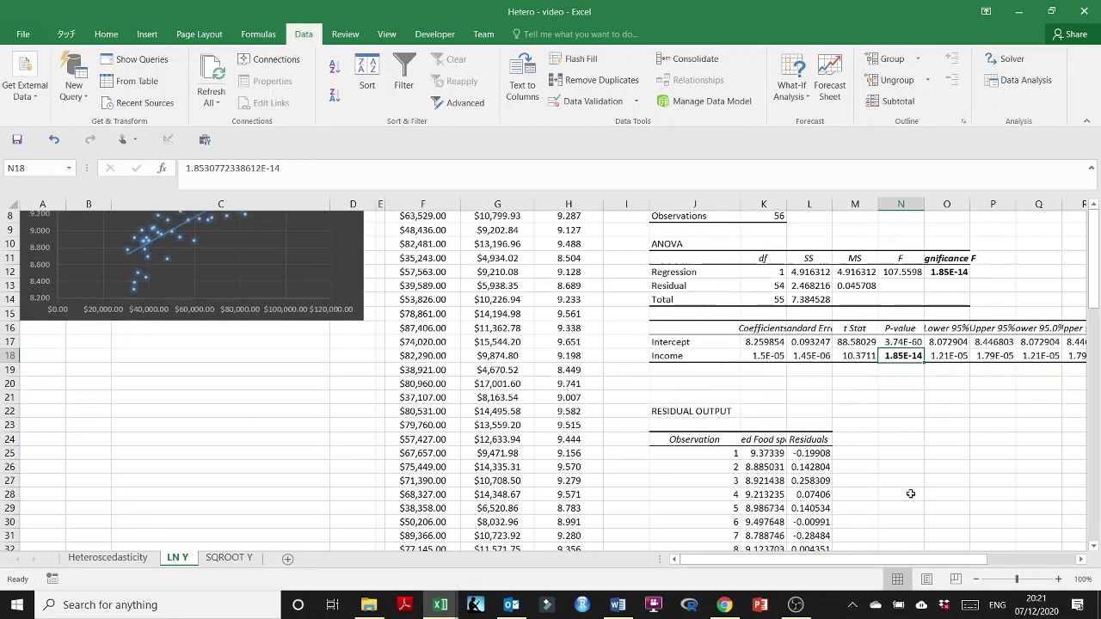
scroll(858, 344, left, 1)
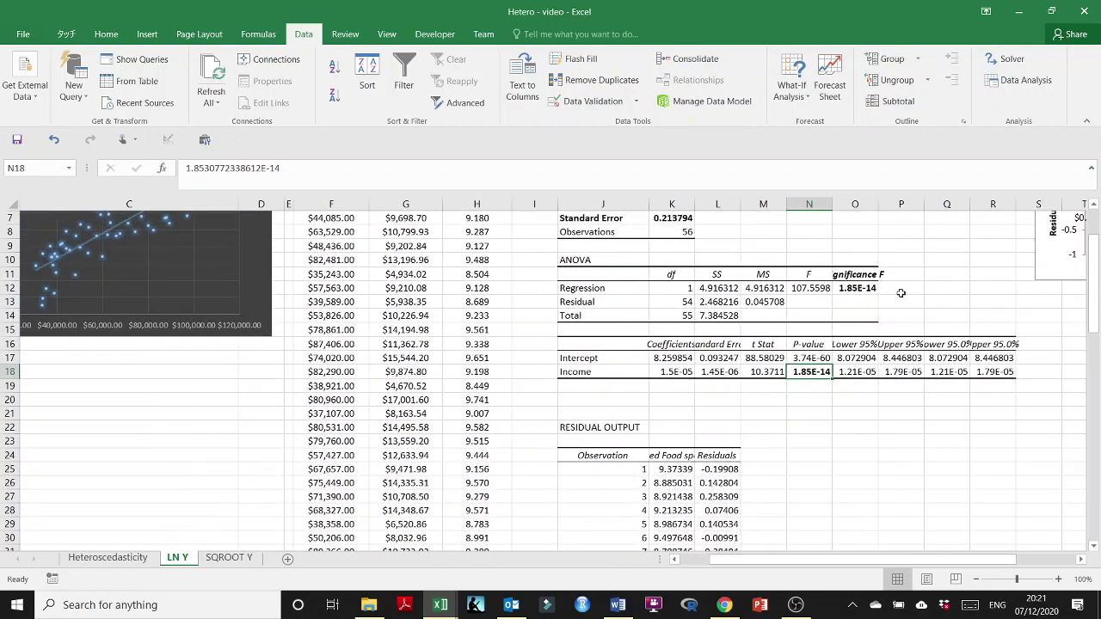
click(903, 288)
text(<0.05)
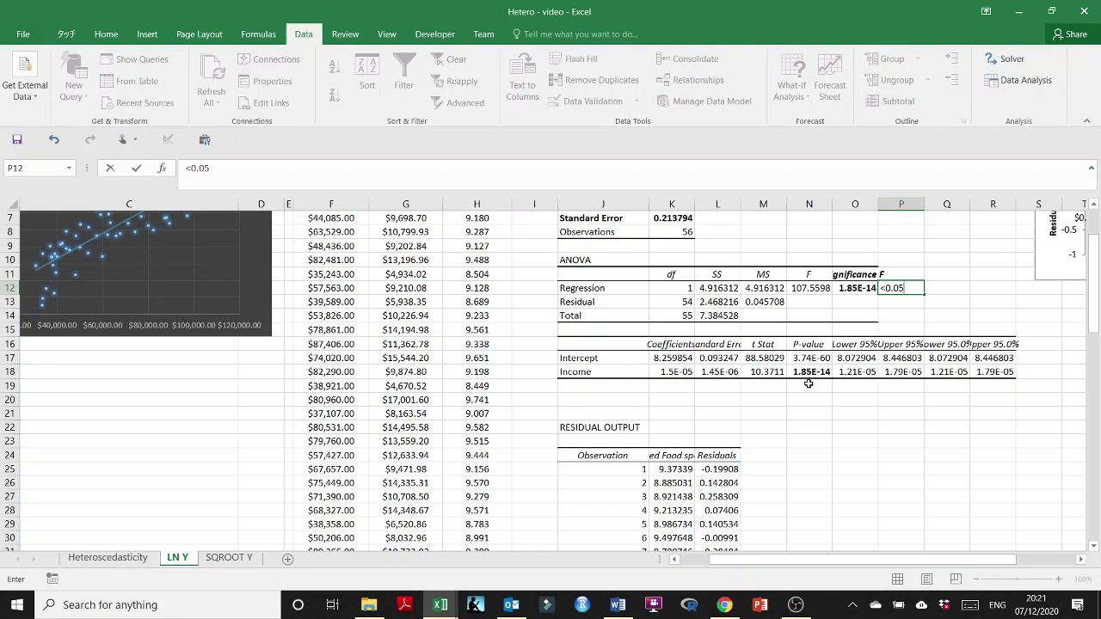
click(808, 383)
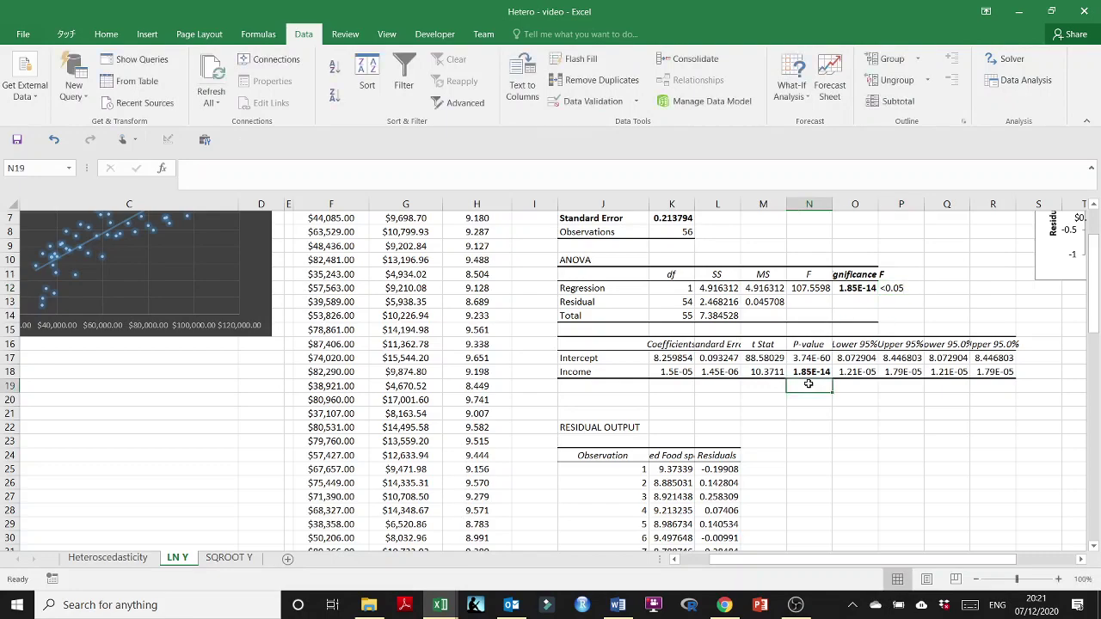
text(<)
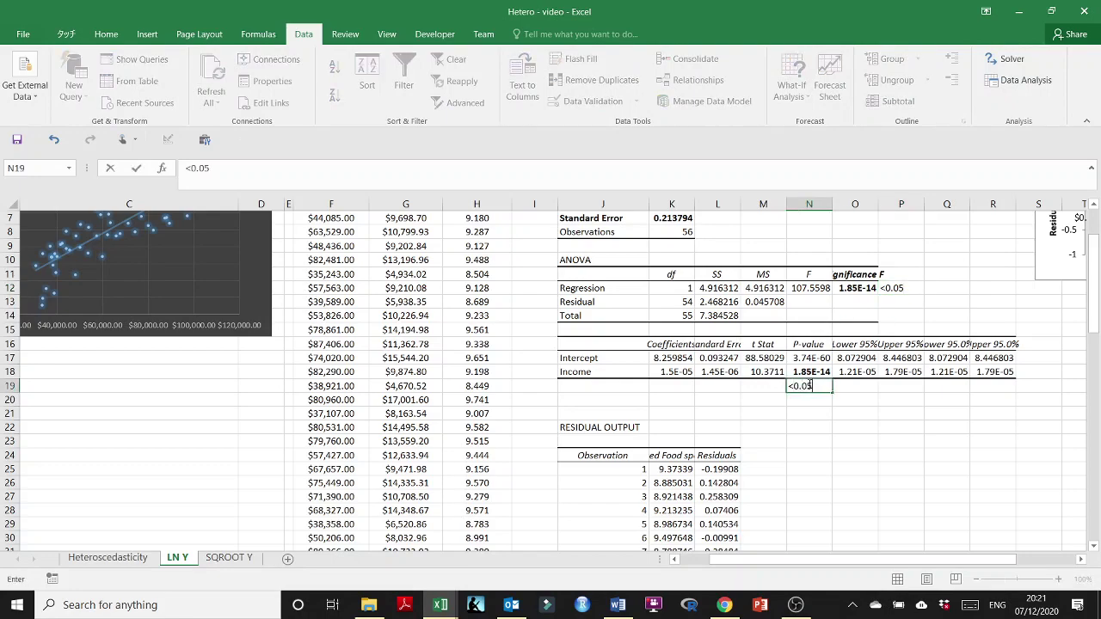
text(0.05)
click(806, 472)
- Widen columns K and L to fit the Predicted Food spending and Residuals headers and values
scroll(808, 468, down, 3)
scroll(809, 468, right, 1)
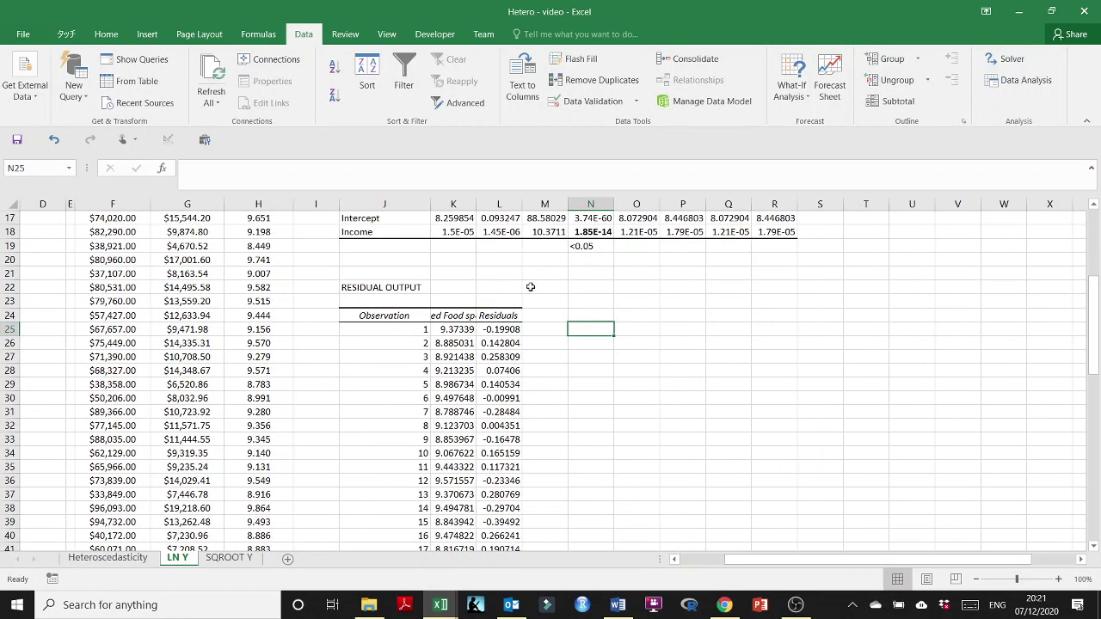
drag(476, 203, 518, 202)
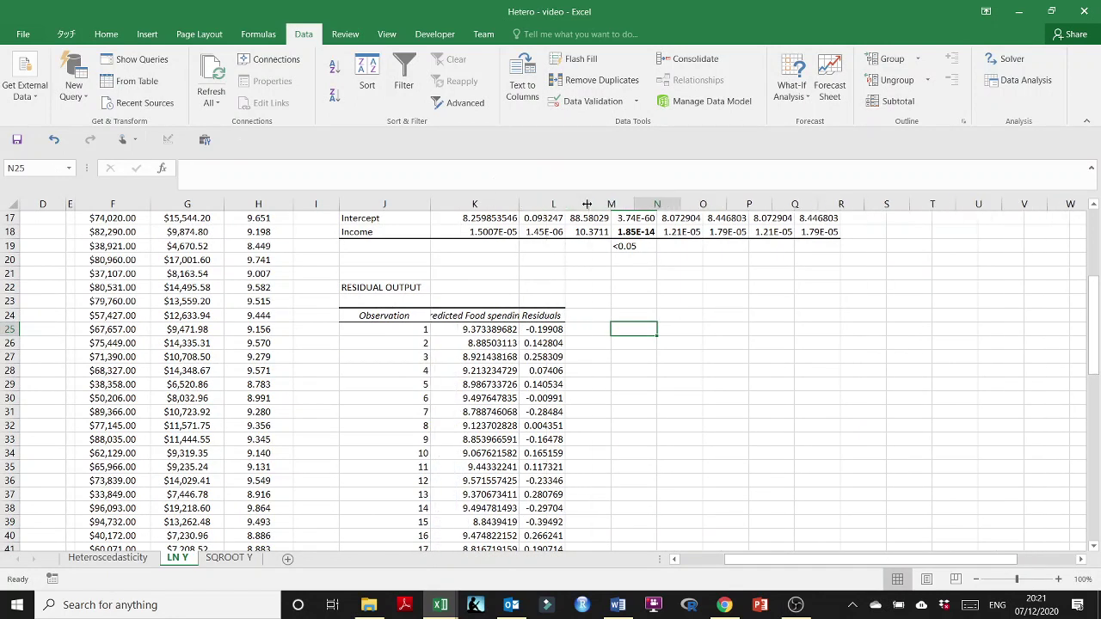
double_click(587, 204)
double_click(519, 204)
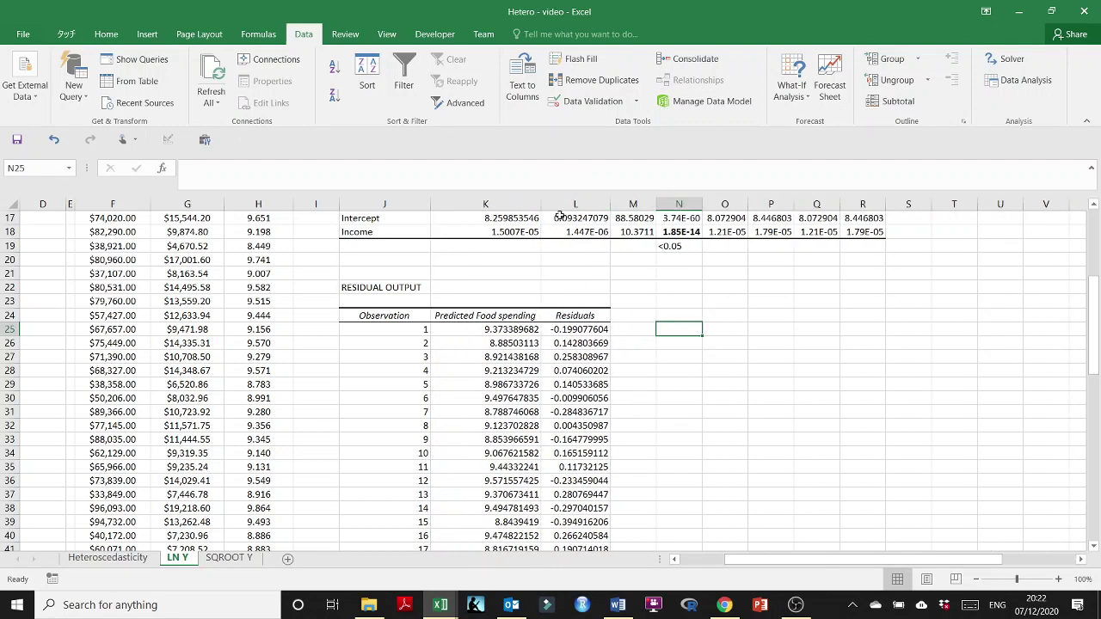
- Add the column header "Residuals Squared" next to Residuals in cell M24
click(632, 313)
text(Residuals S)
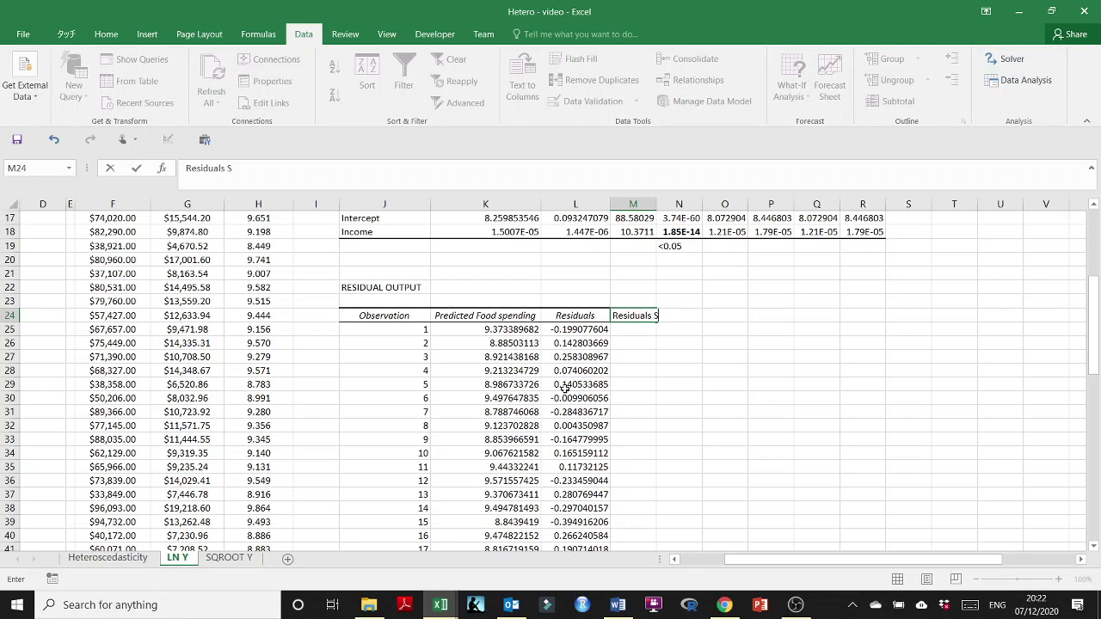
text(quared)
key(Return)
- Square the first residual in M25 with =L25*L25, fill the formula down all observations, and widen column M to fit its header
text(=)
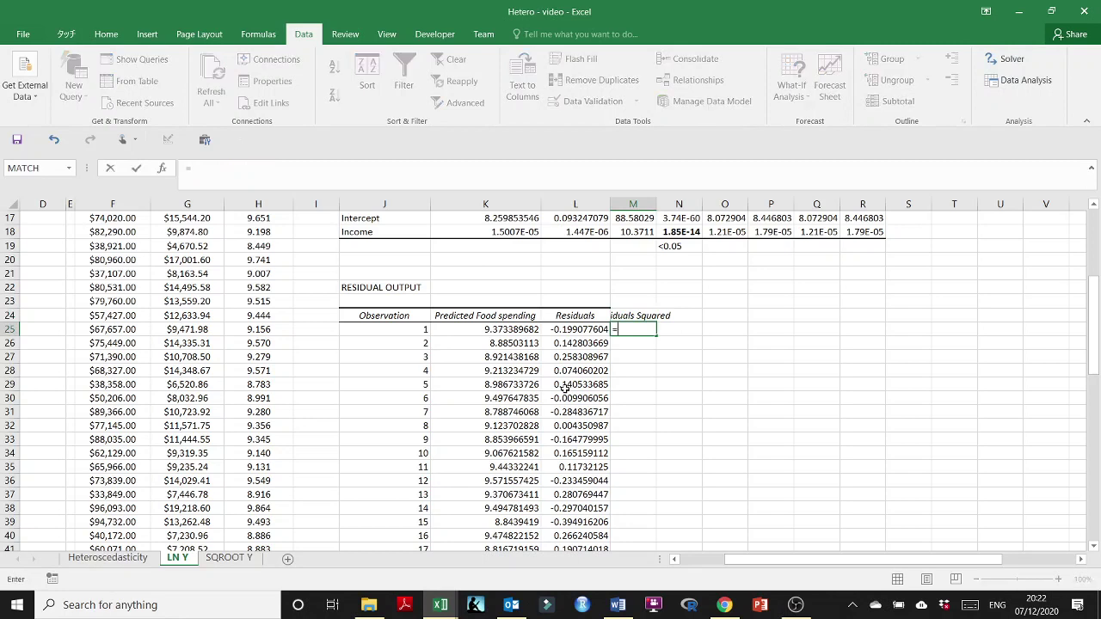
click(568, 329)
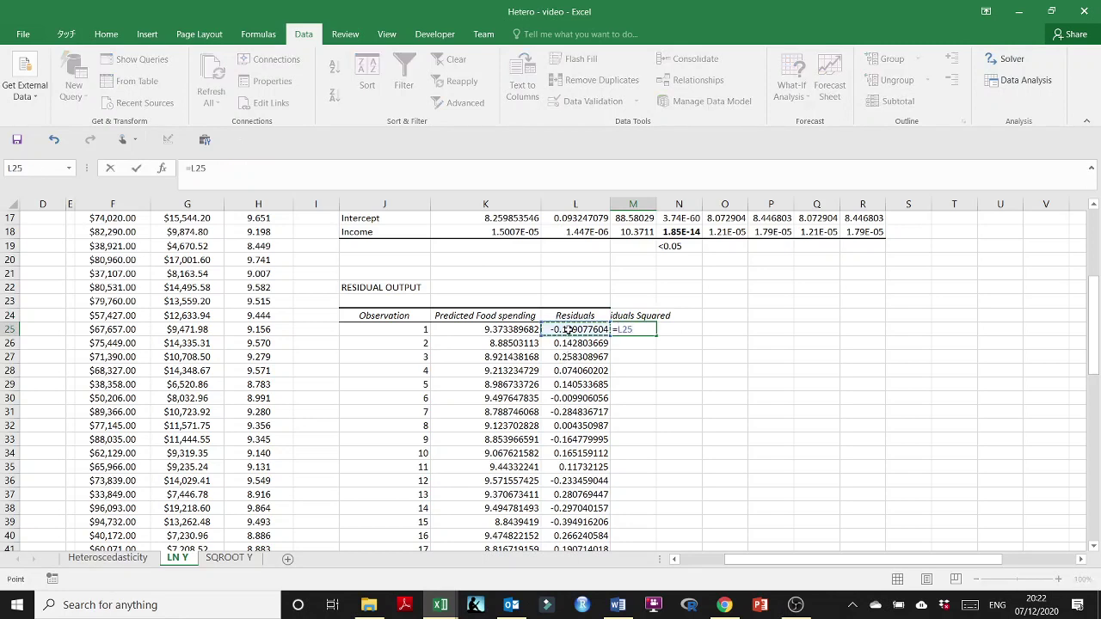
text(^2)
key(Return)
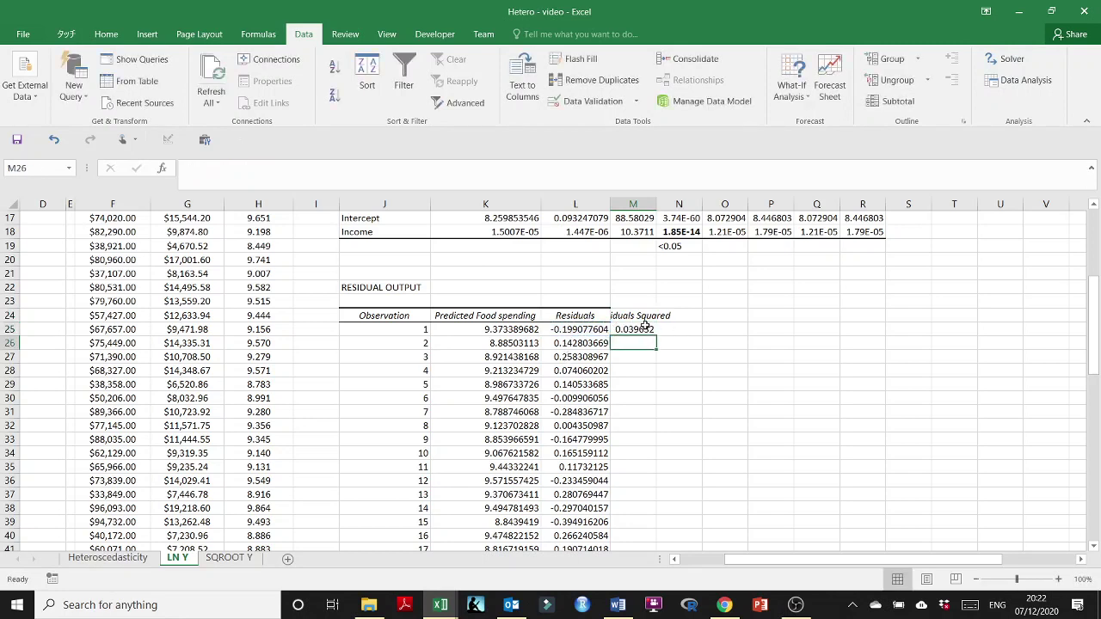
click(644, 327)
double_click(656, 336)
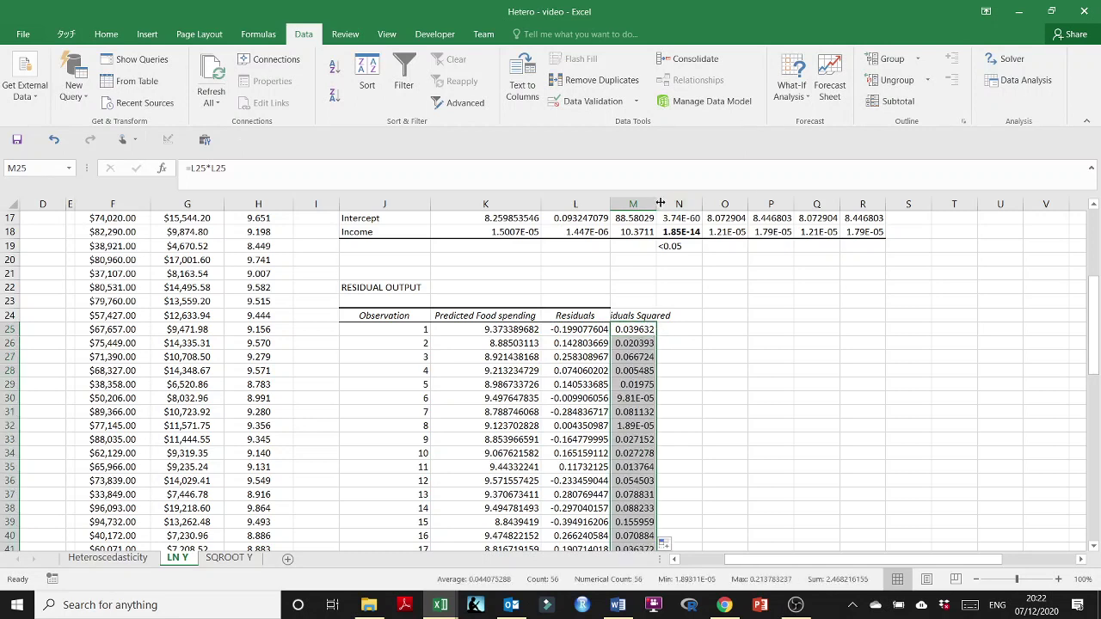
drag(660, 203, 701, 203)
- Add the heading "1. Normality of error terms" in cell O26 beside the residual output
mouse_move(792, 338)
mouse_down()
mouse_move(782, 372)
mouse_move(785, 341)
mouse_up()
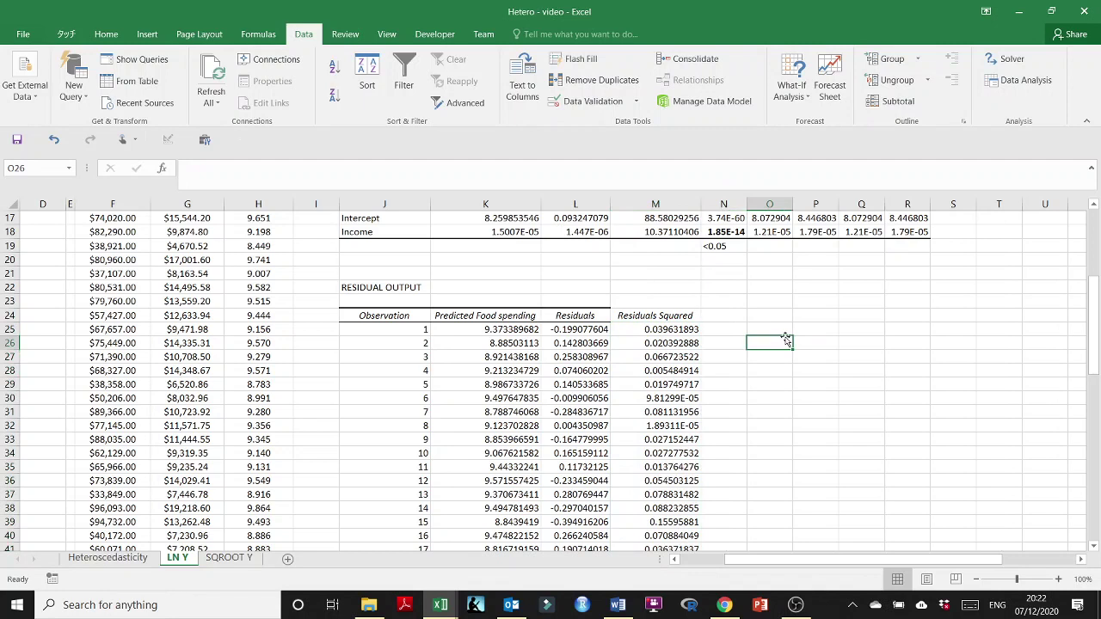
text(1. Normality of e)
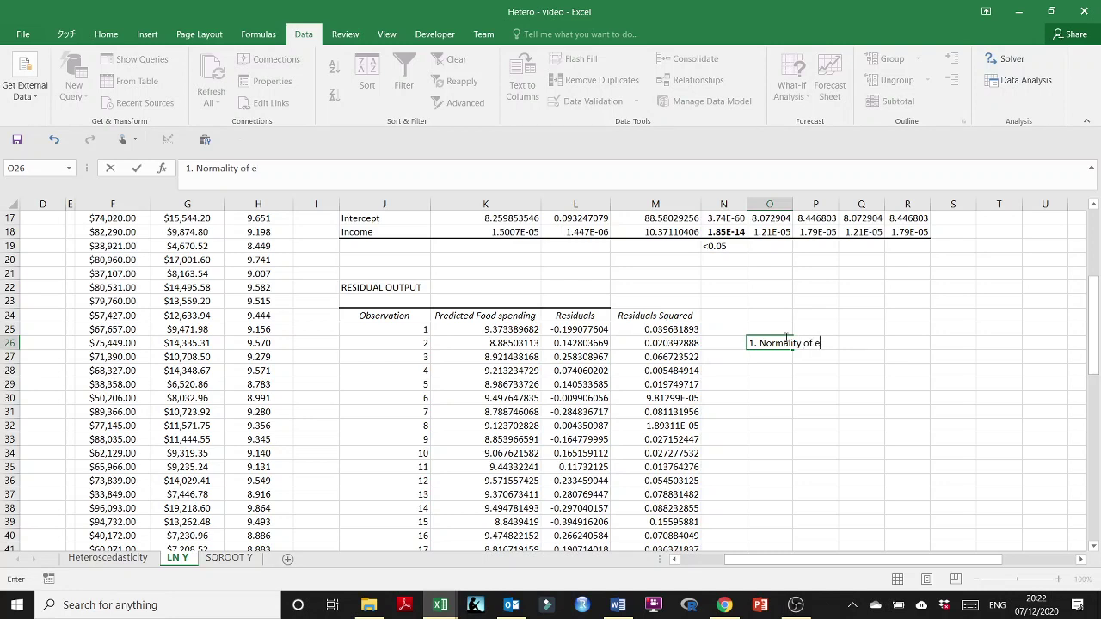
text(rms)
key(Return)
key(Return)
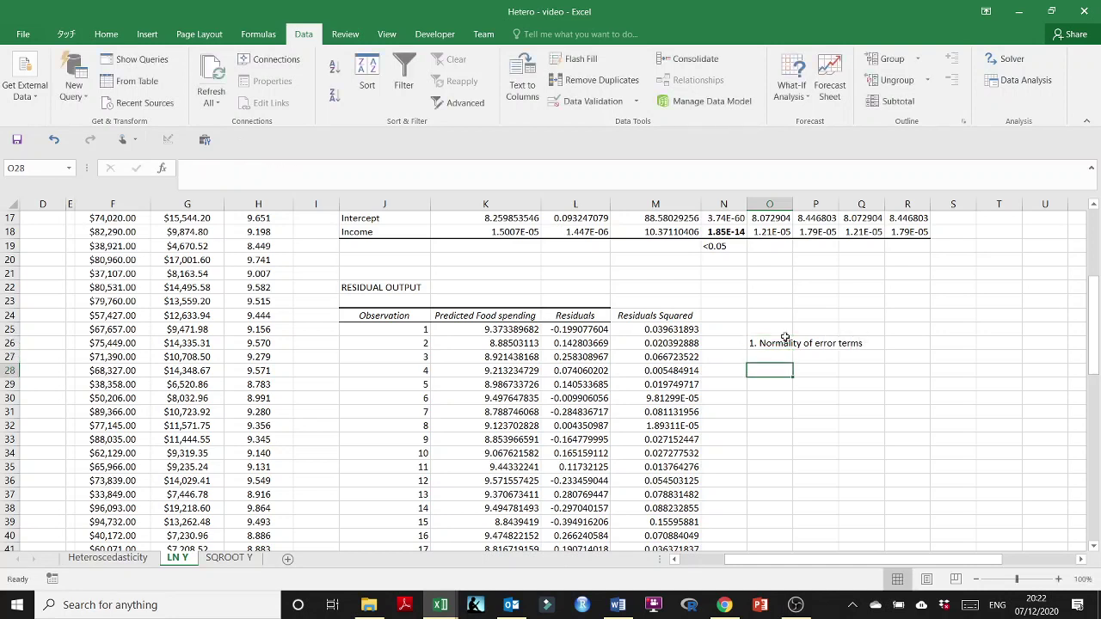
- Add the labels "Skewness" in O28 and "Kurtosis" in O29 under the normality heading
text(Skewne)
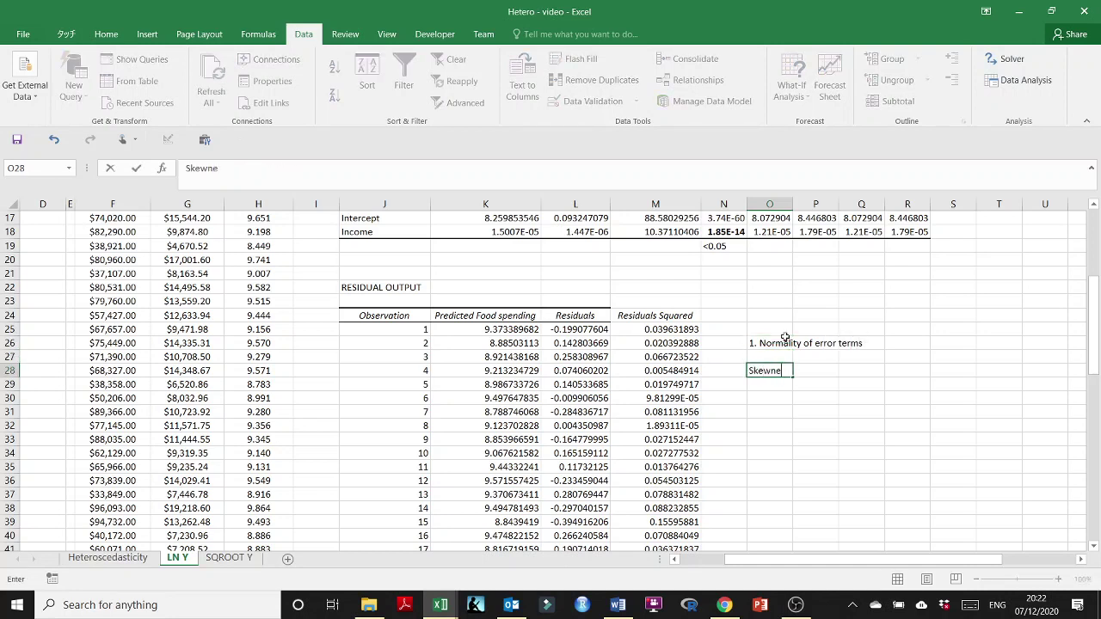
text(ss)
key(Return)
text(Kurtosis)
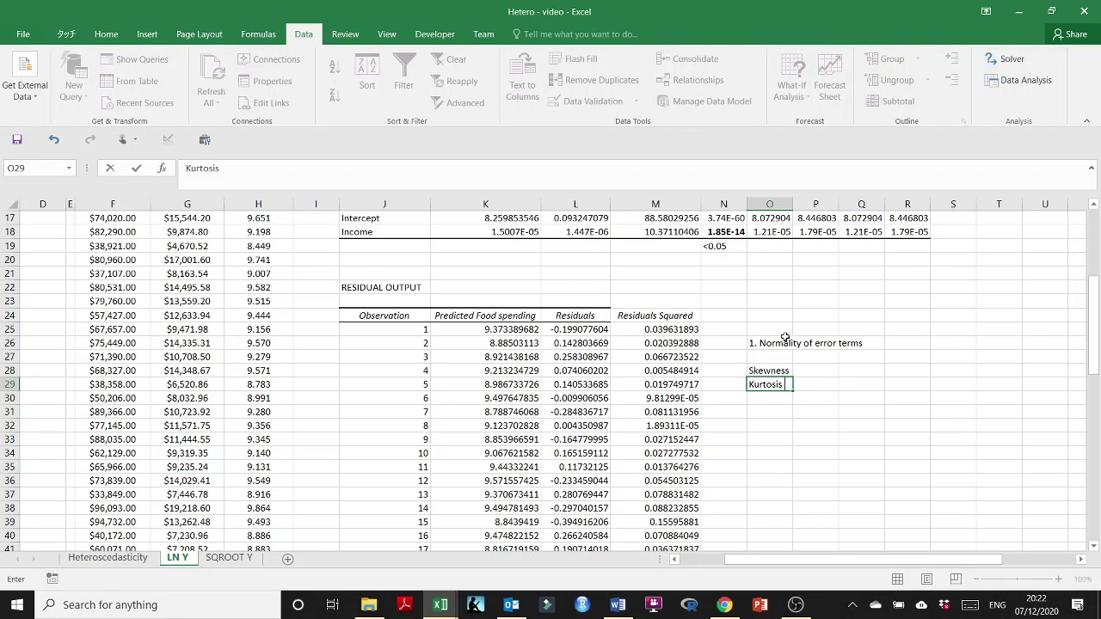
key(Tab)
key(Up)
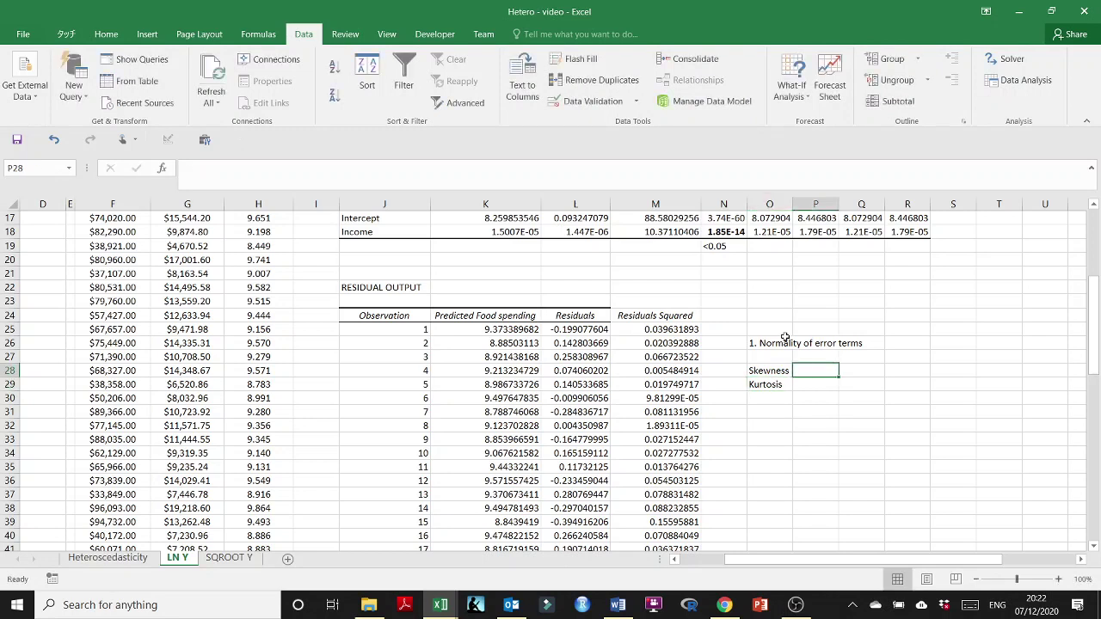
- Calculate the skewness of the residuals in P28 with the SKEW function over L25:L80
text(=Skew)
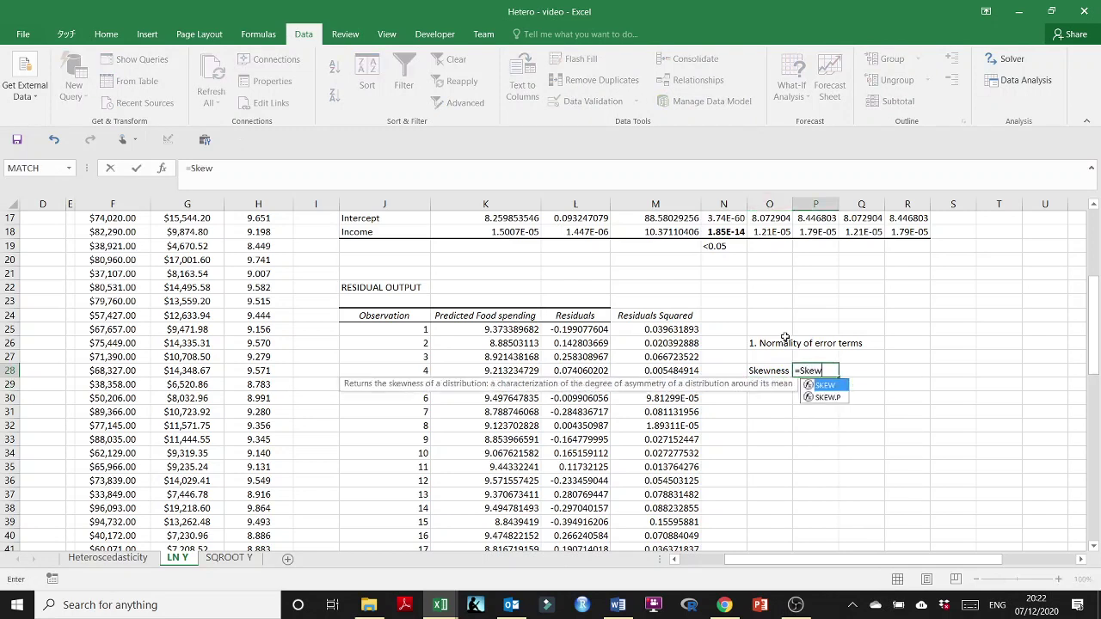
text(()
click(574, 329)
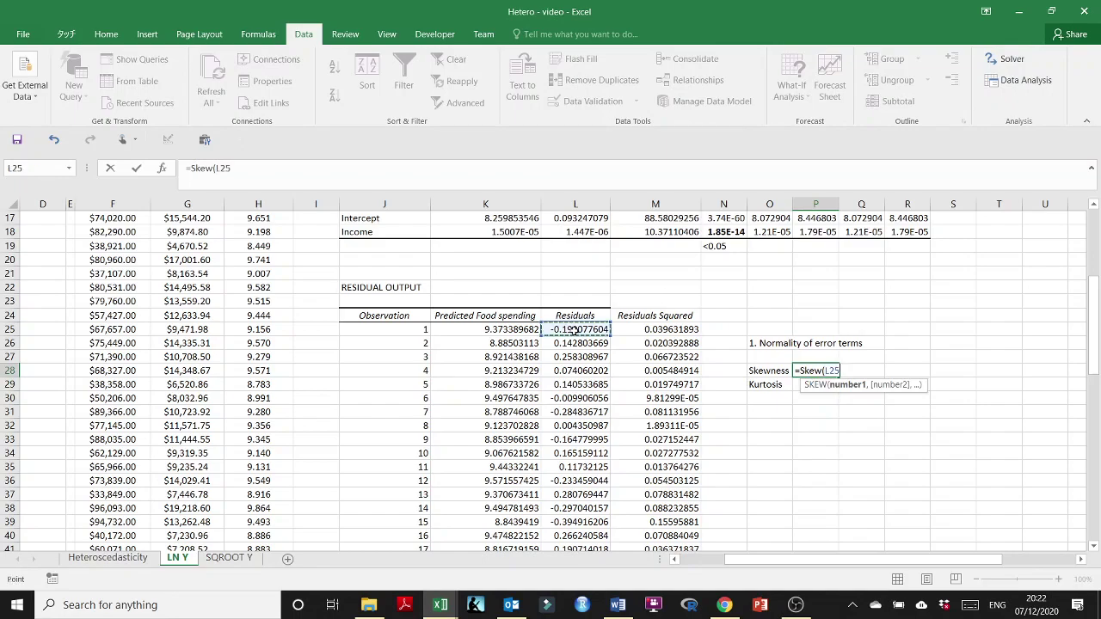
key(ctrl+shift+Down)
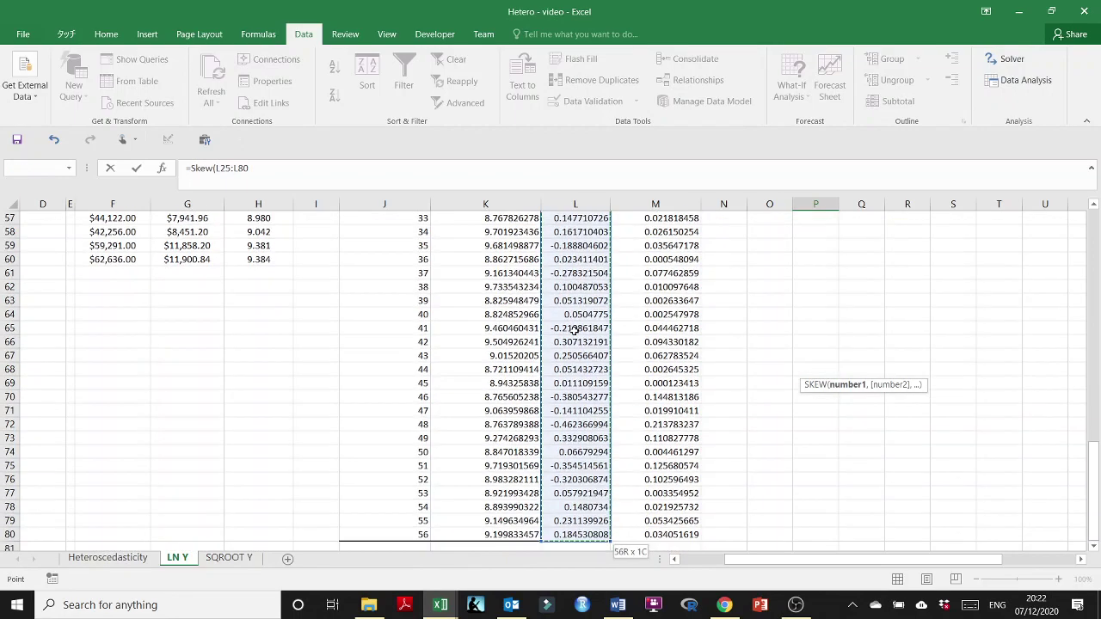
key(Return)
scroll(727, 378, up, 2)
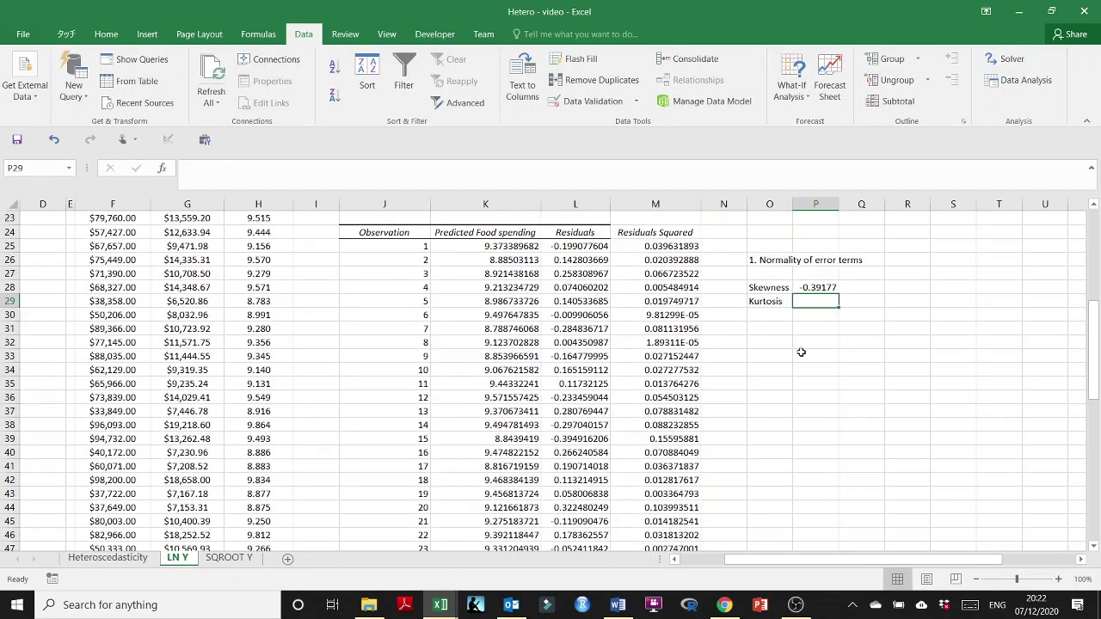
- Calculate the kurtosis of the residuals in P29 with the KURT function over the Residuals column from L25 down
text(=Kurt()
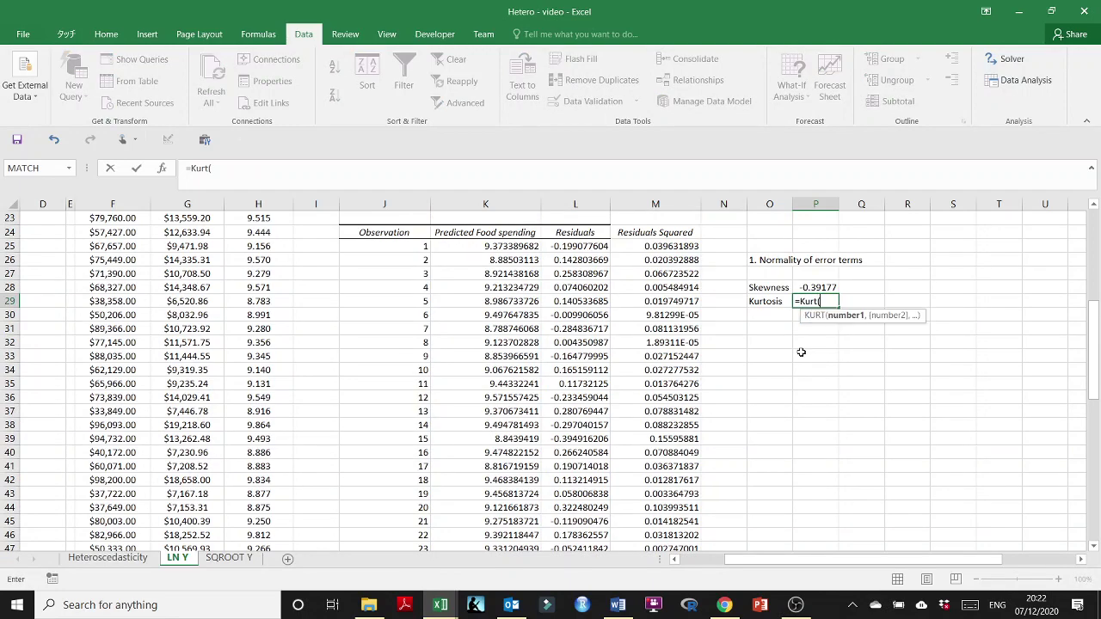
click(582, 250)
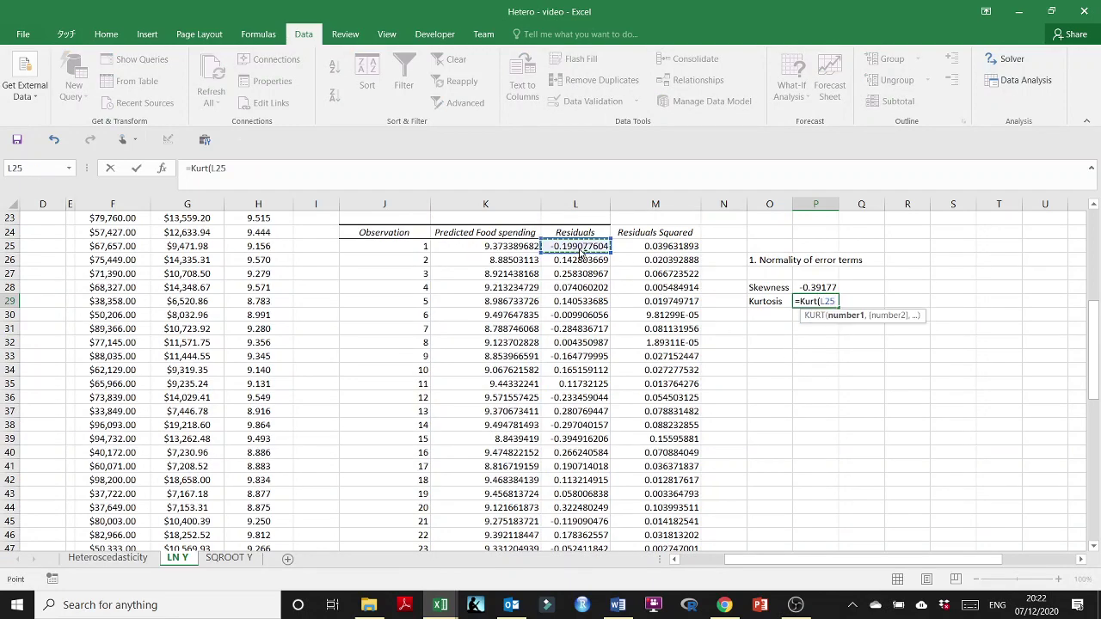
key(ctrl+shift+Down)
scroll(579, 250, up, 8)
key(Return)
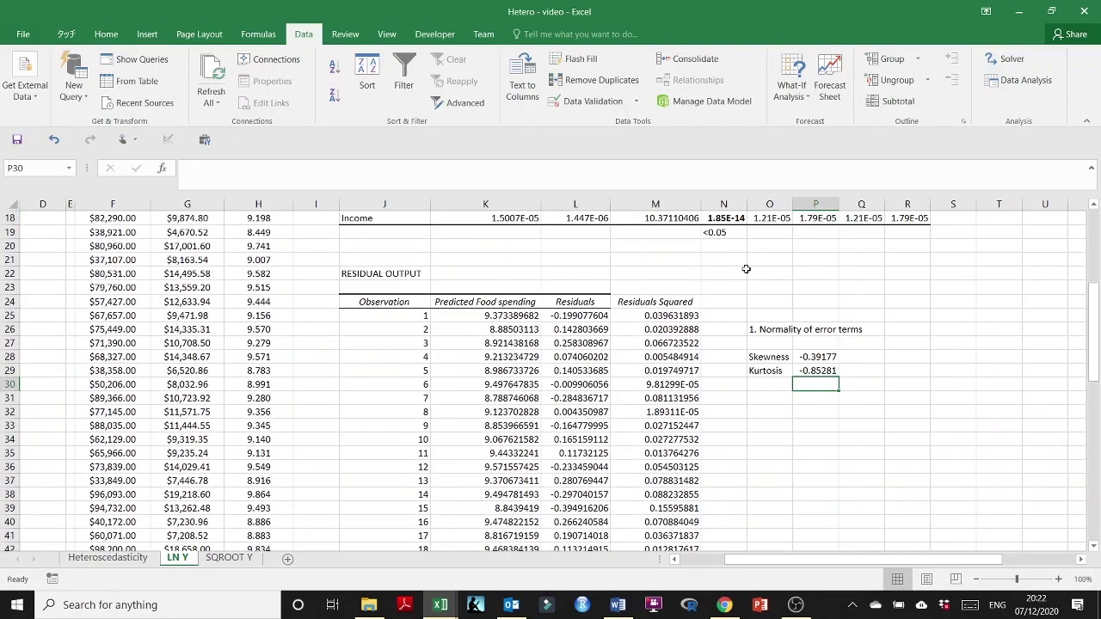
- Copy the kurtosis and skewness critical values table with its 56 arrow from the Heteroscedasticity sheet to LN Y, placing it around columns S to Z
scroll(836, 322, up, 2)
scroll(836, 322, right, 2)
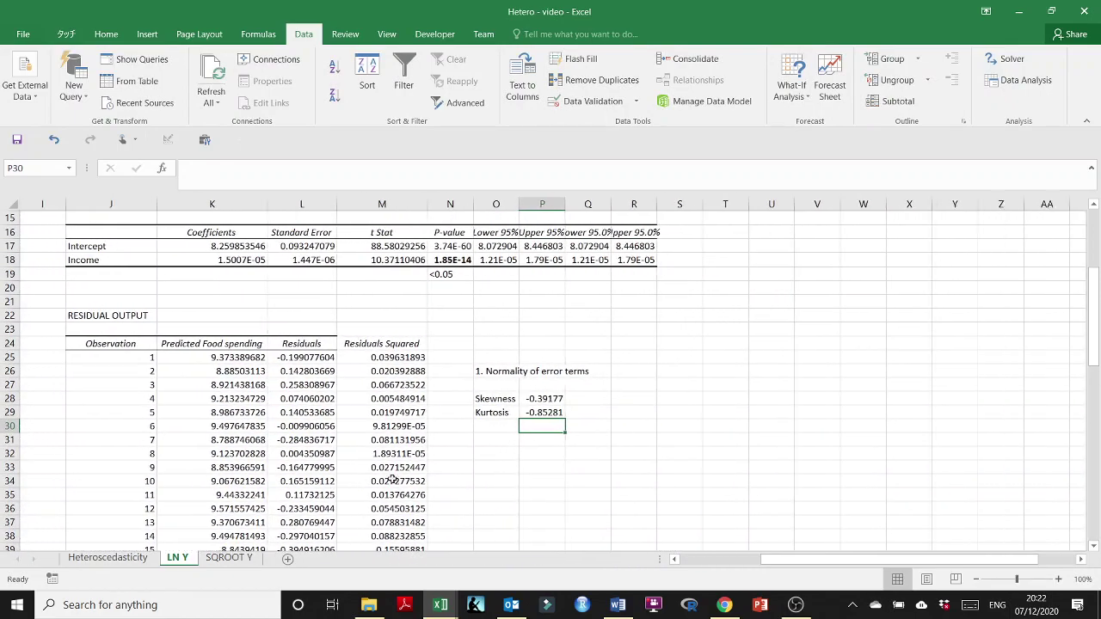
click(87, 558)
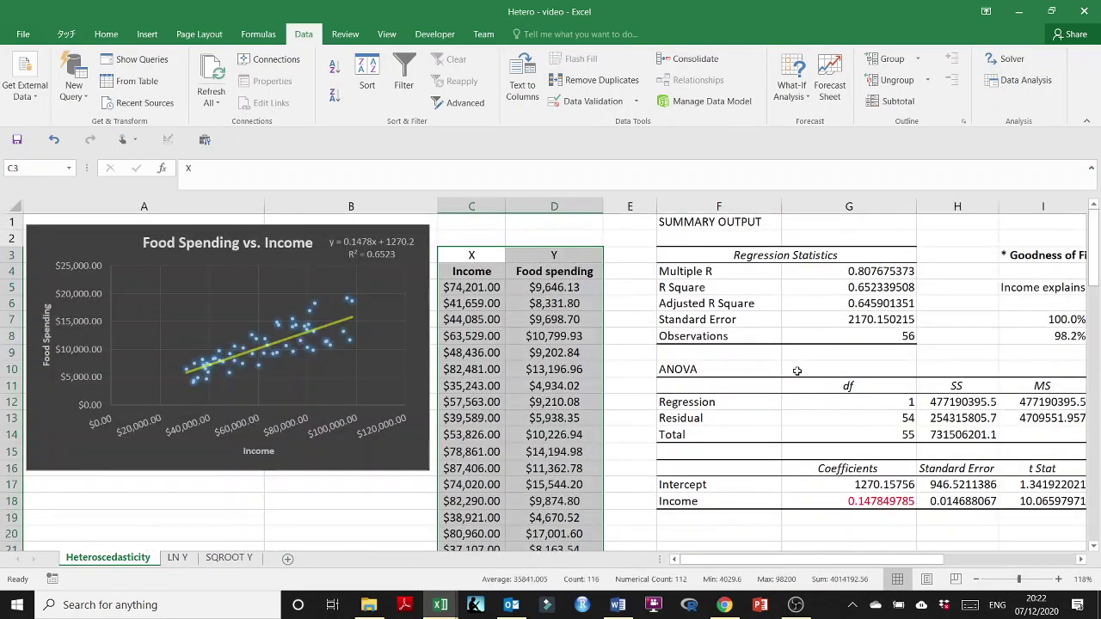
scroll(797, 371, down, 3)
scroll(894, 374, right, 5)
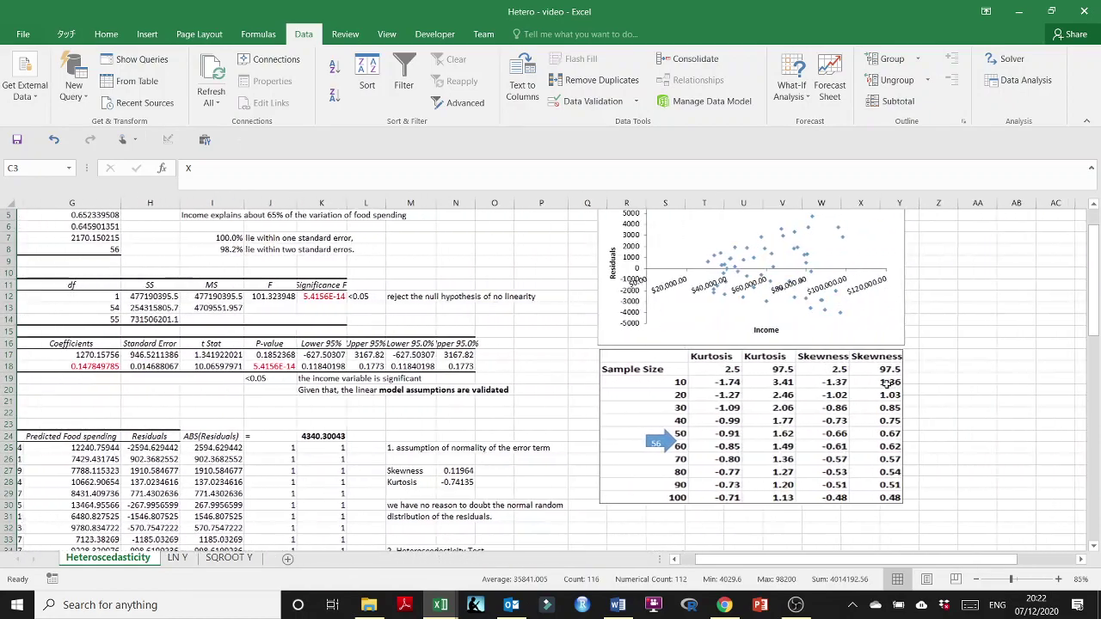
click(601, 393)
ctrl+click(651, 441)
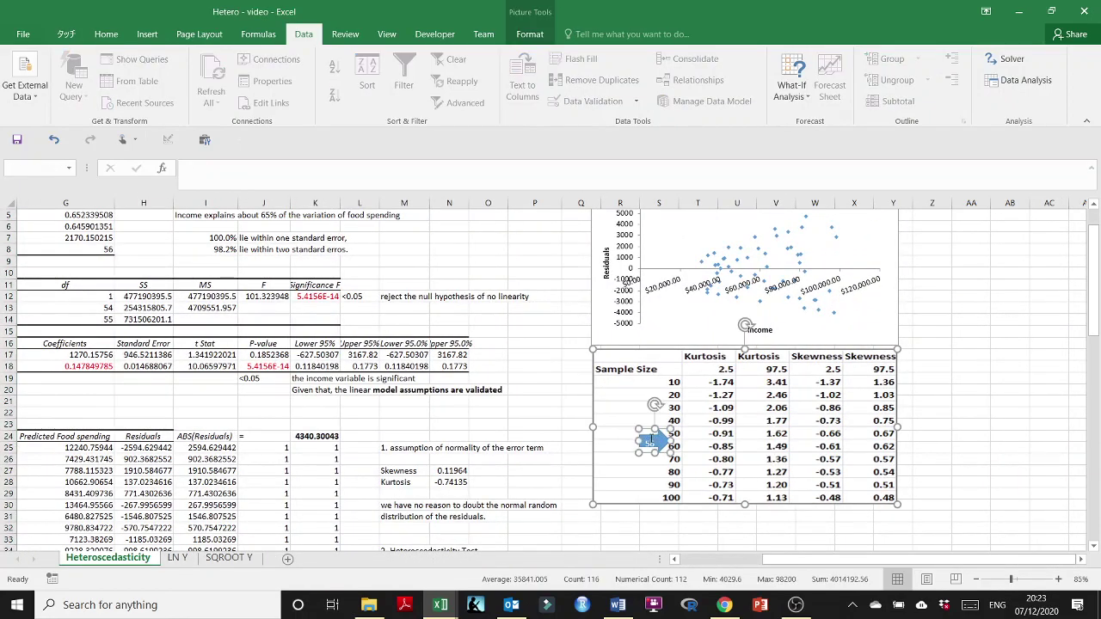
click(191, 560)
key(ctrl+v)
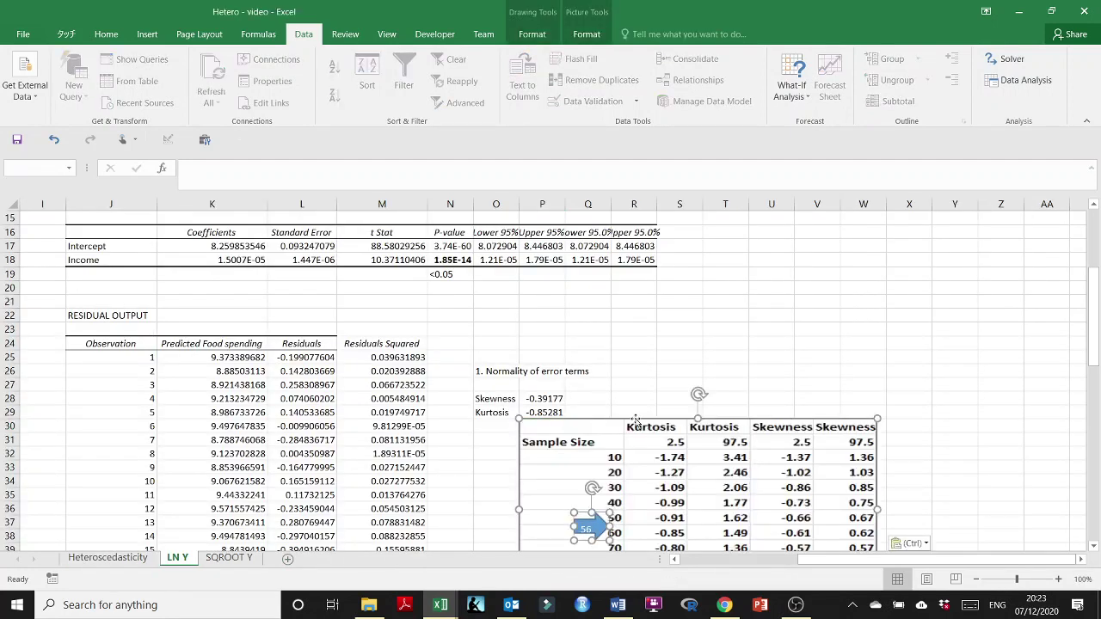
drag(635, 419, 778, 276)
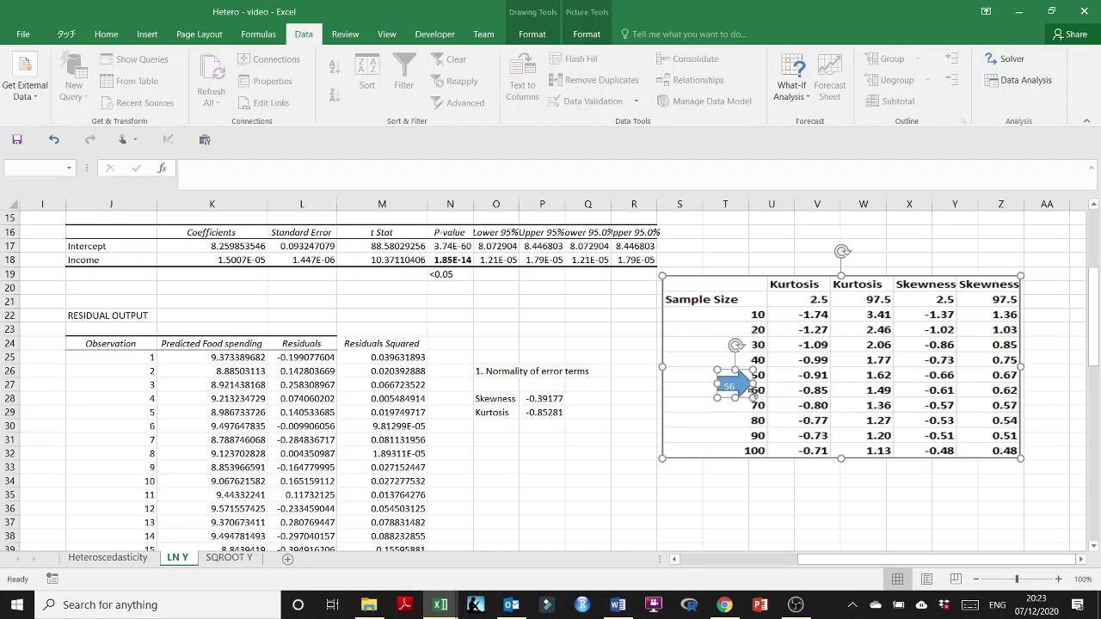
mouse_move(737, 390)
mouse_down()
mouse_move(732, 381)
mouse_move(753, 393)
mouse_up()
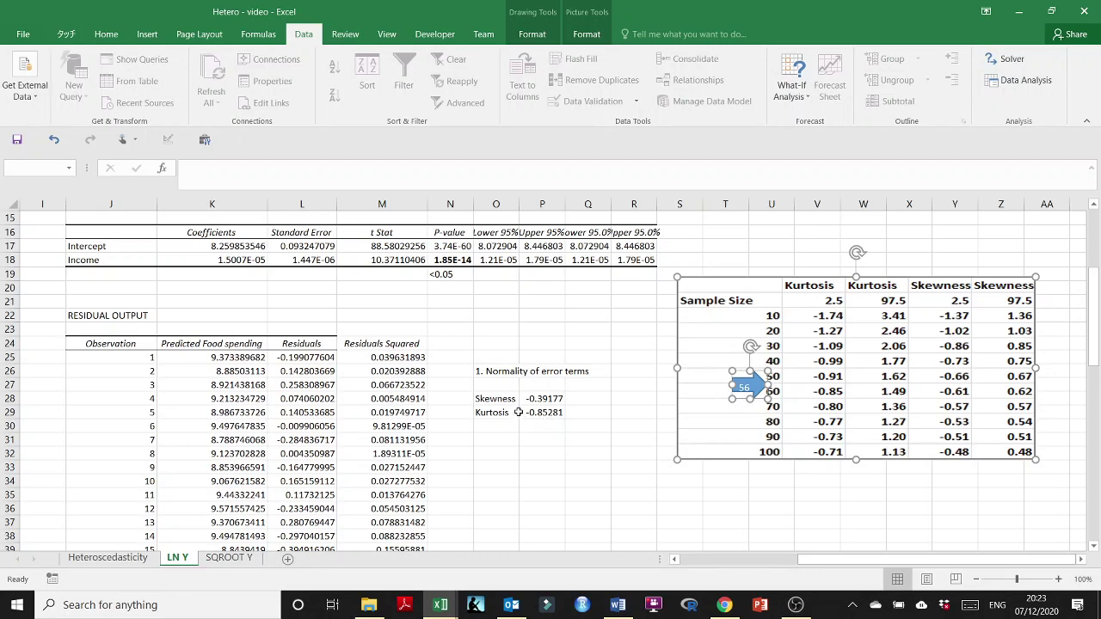
- Add the heading "2. Heteroscedasticity Test" in cell O33 below the normality statistics
click(496, 464)
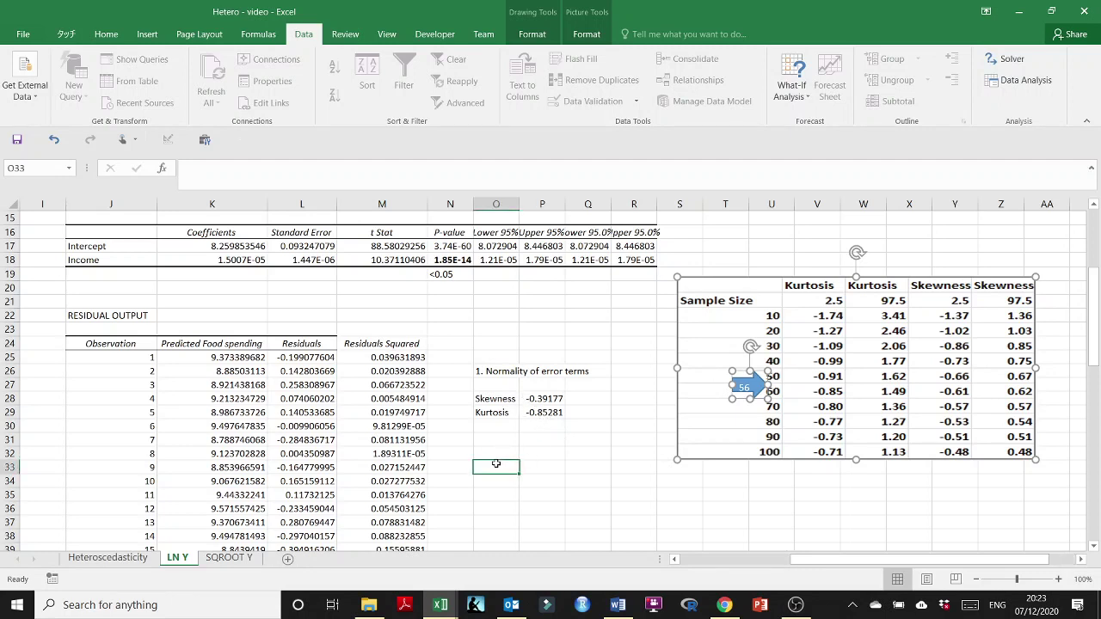
text(2)
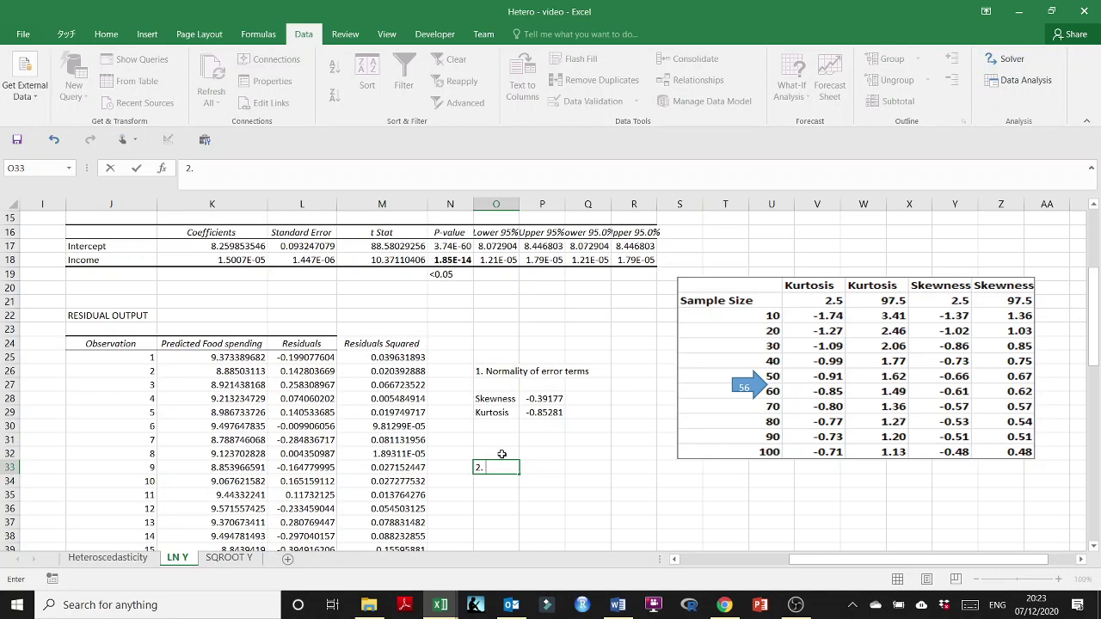
text(. Heteroscendasticity Test)
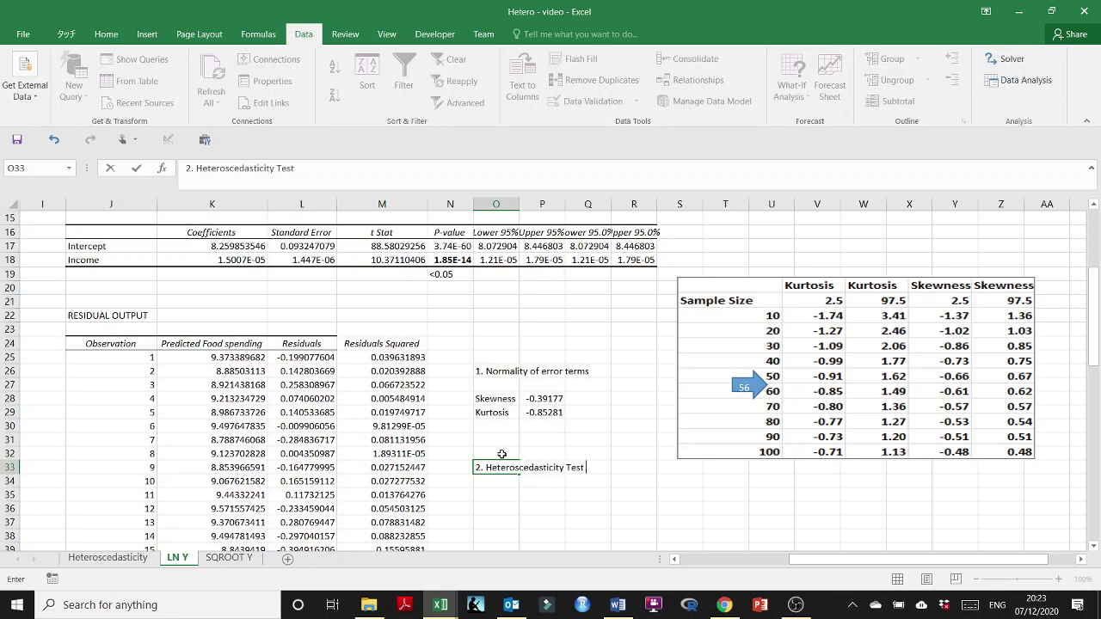
key(Return)
key(Return)
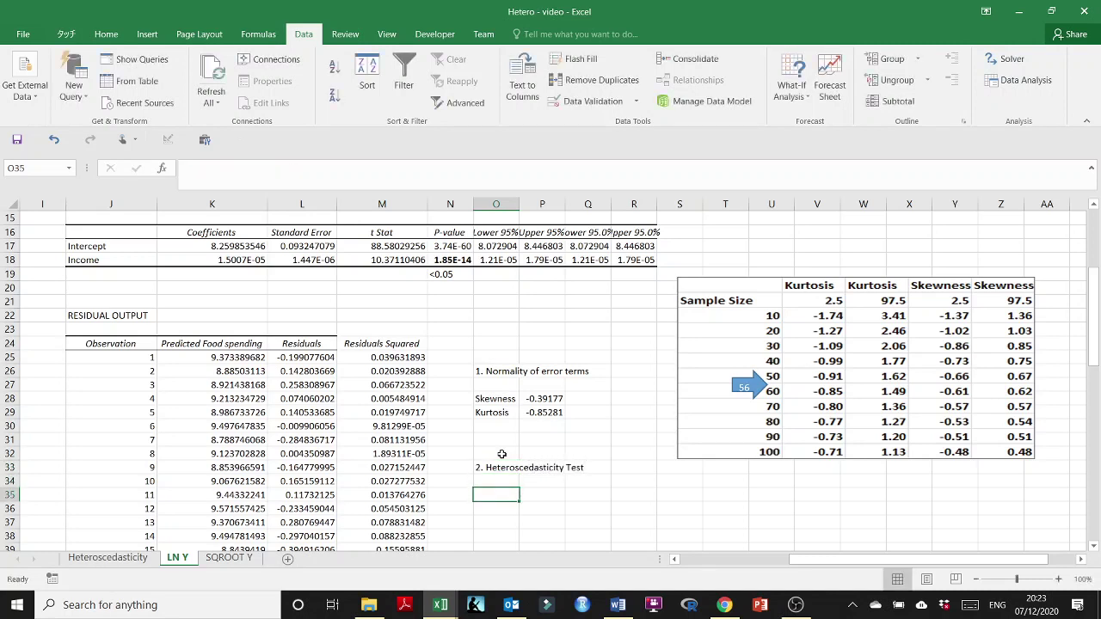
- Replace the Observation header in J24 with "ABS(Residuals)"
scroll(501, 453, down, 2)
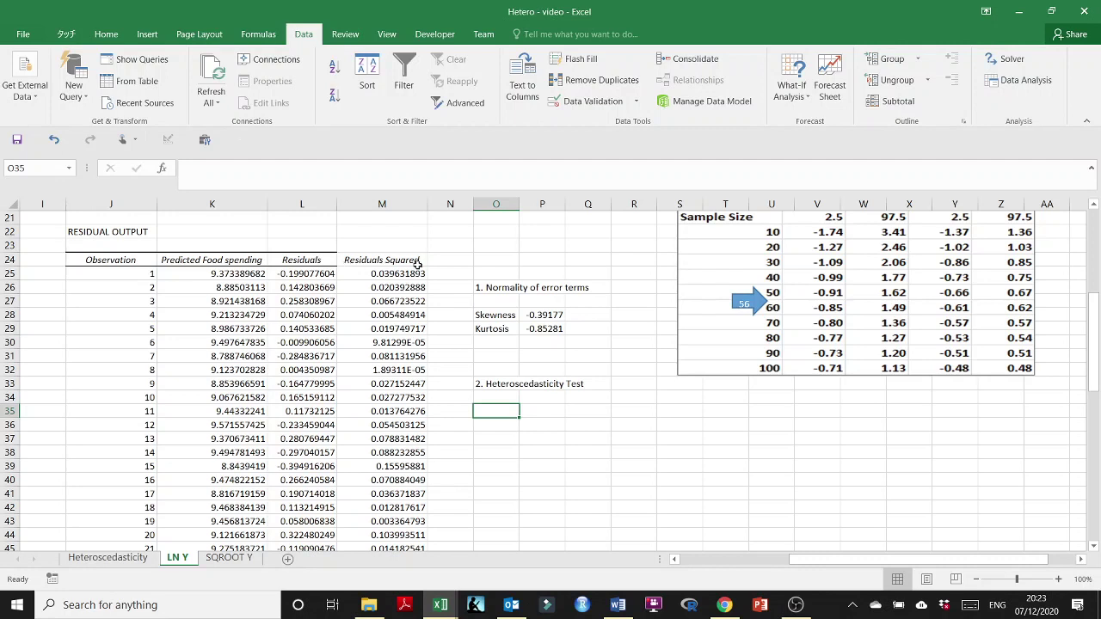
click(120, 256)
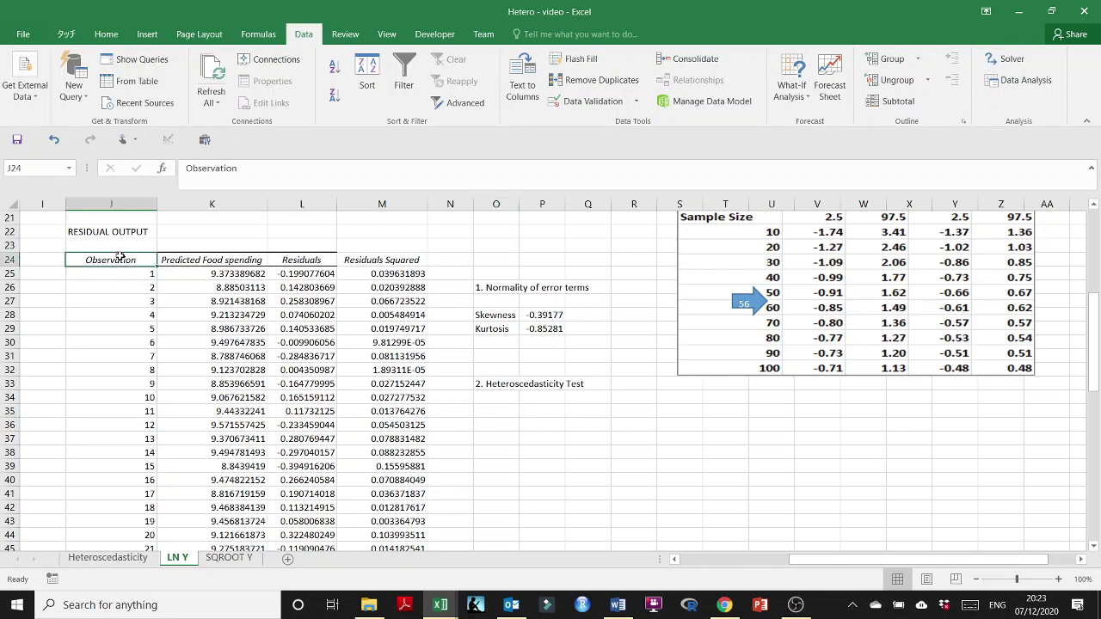
text(ABS(Residuals)
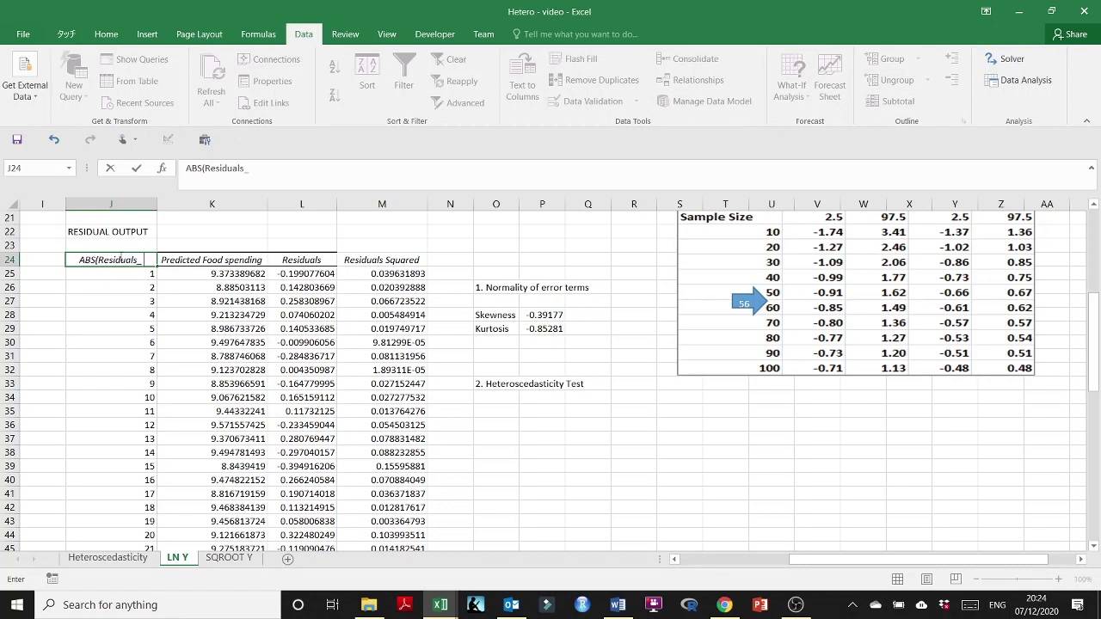
text())
- Compute the first residual's absolute value in J25 with =ABS(L25) and fill the formula down all observations
click(110, 273)
text(=)
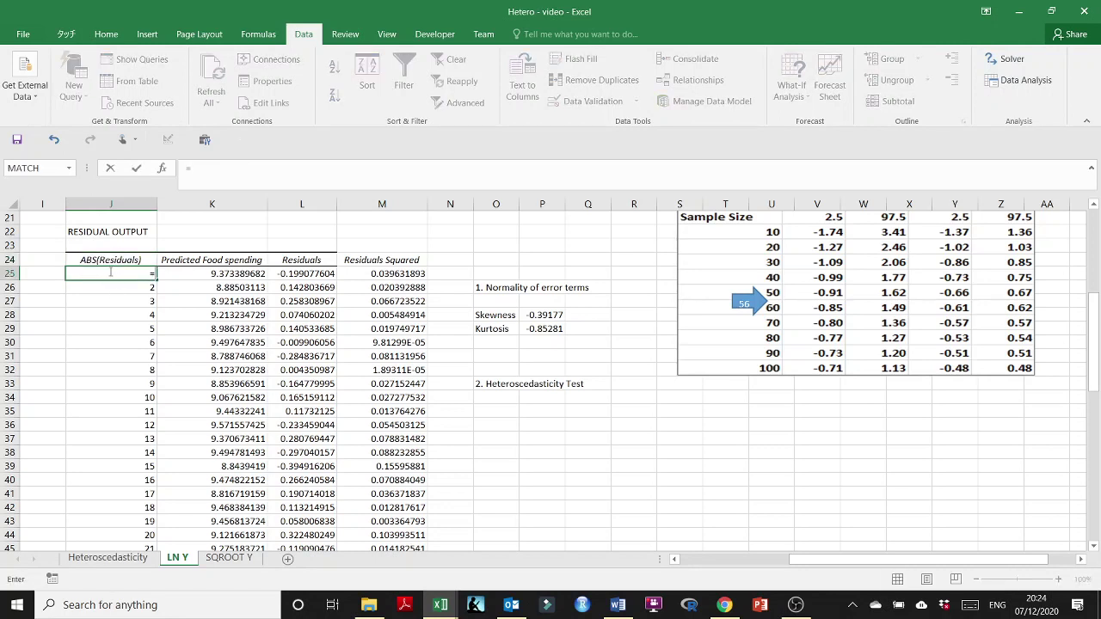
text(ABS()
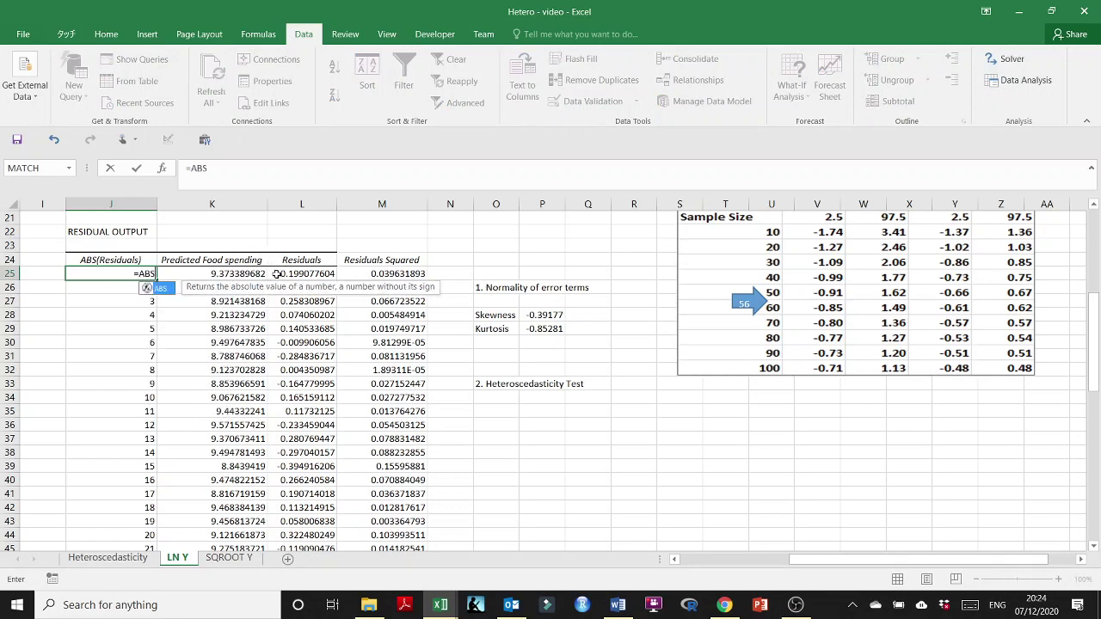
click(308, 273)
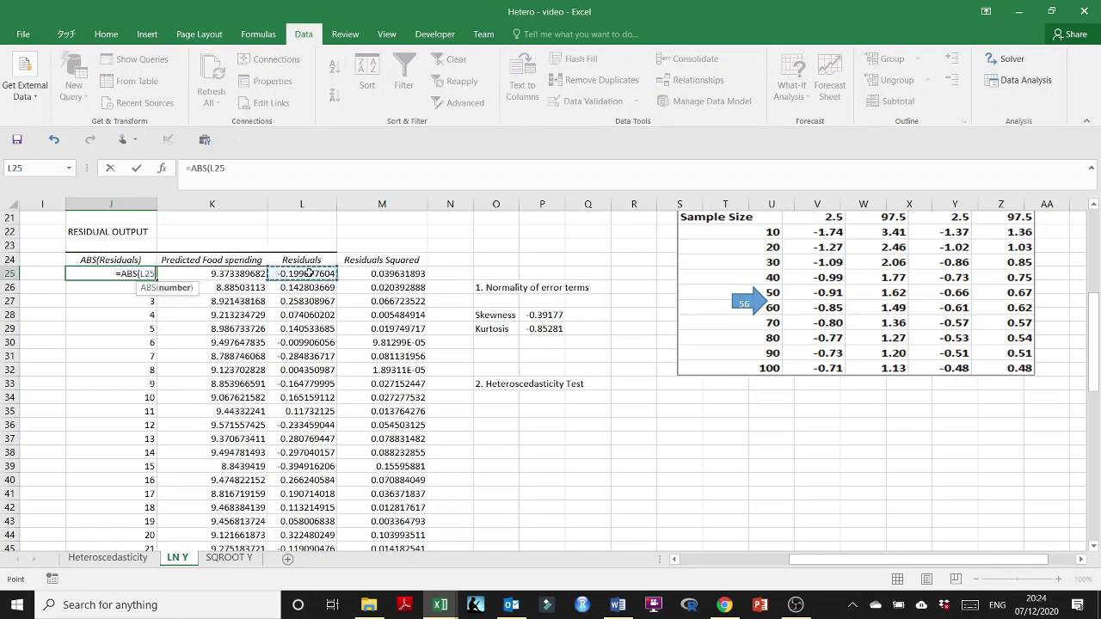
key(Return)
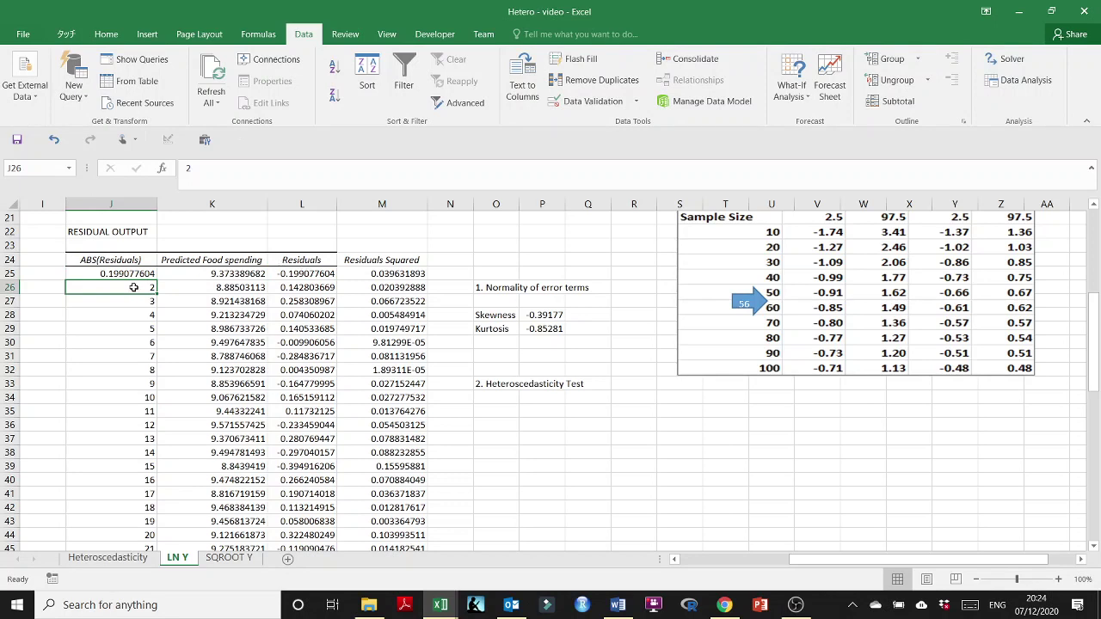
click(136, 274)
double_click(154, 282)
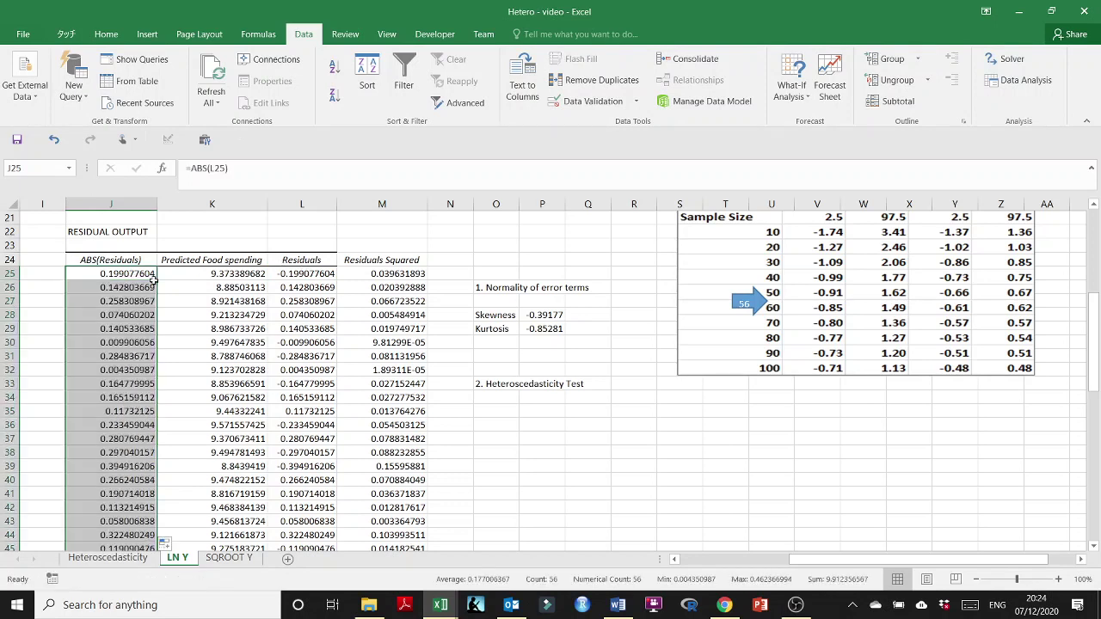
- Insert a scatter chart of the absolute residuals in J25:J80
click(147, 33)
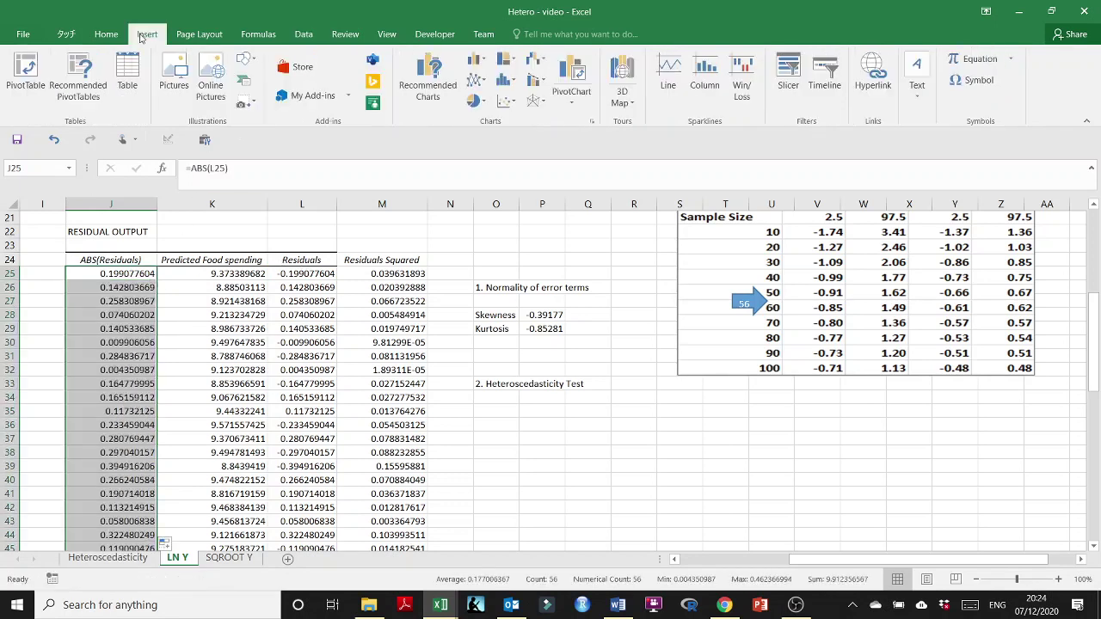
click(505, 100)
click(506, 148)
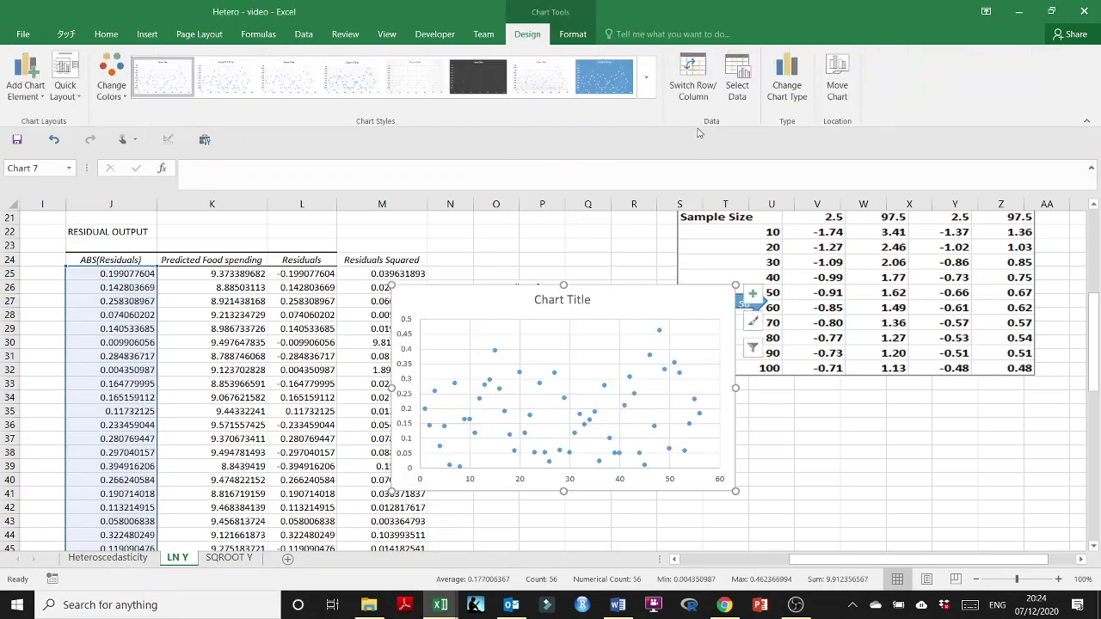
- Edit the chart's data series to use the predicted food spending values in K25:K80 as its X values
click(737, 86)
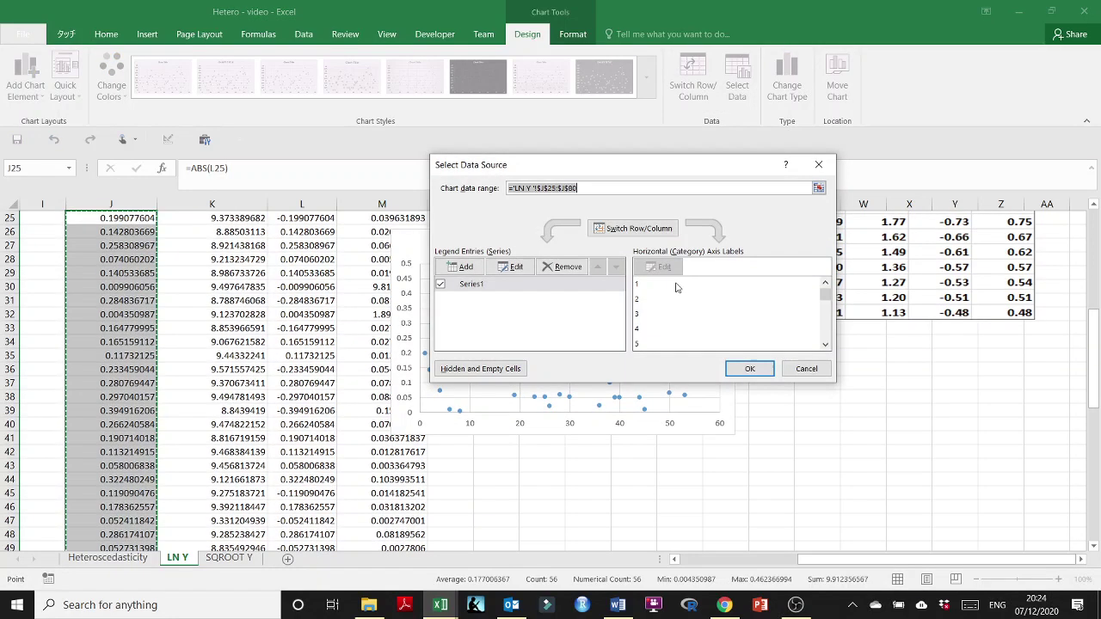
click(512, 267)
click(662, 275)
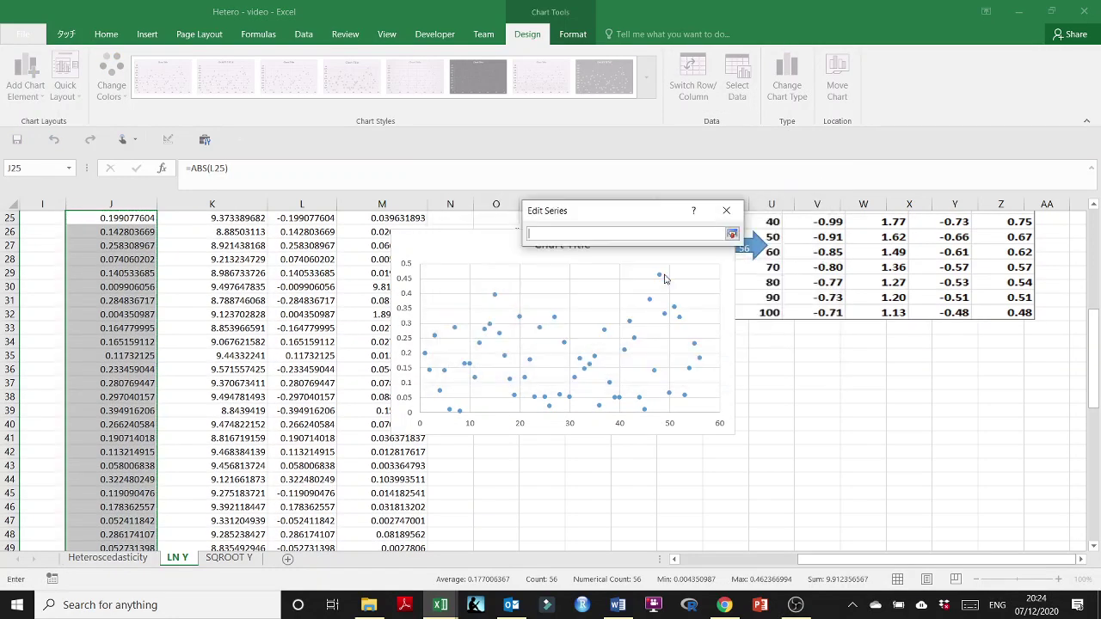
scroll(352, 346, up, 5)
scroll(241, 352, down, 2)
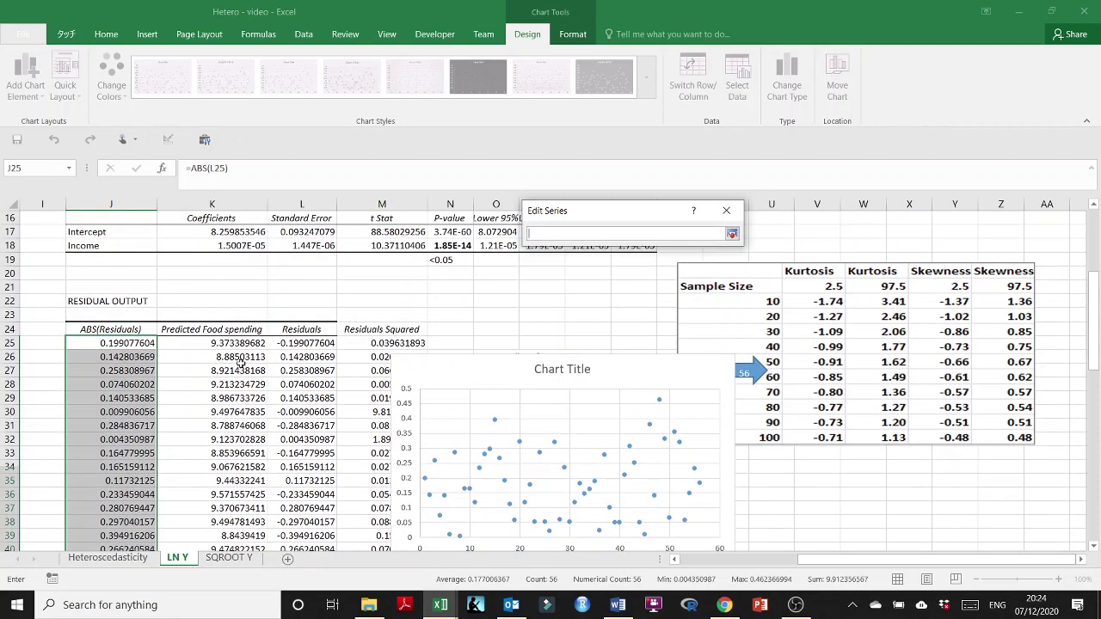
click(240, 354)
click(238, 345)
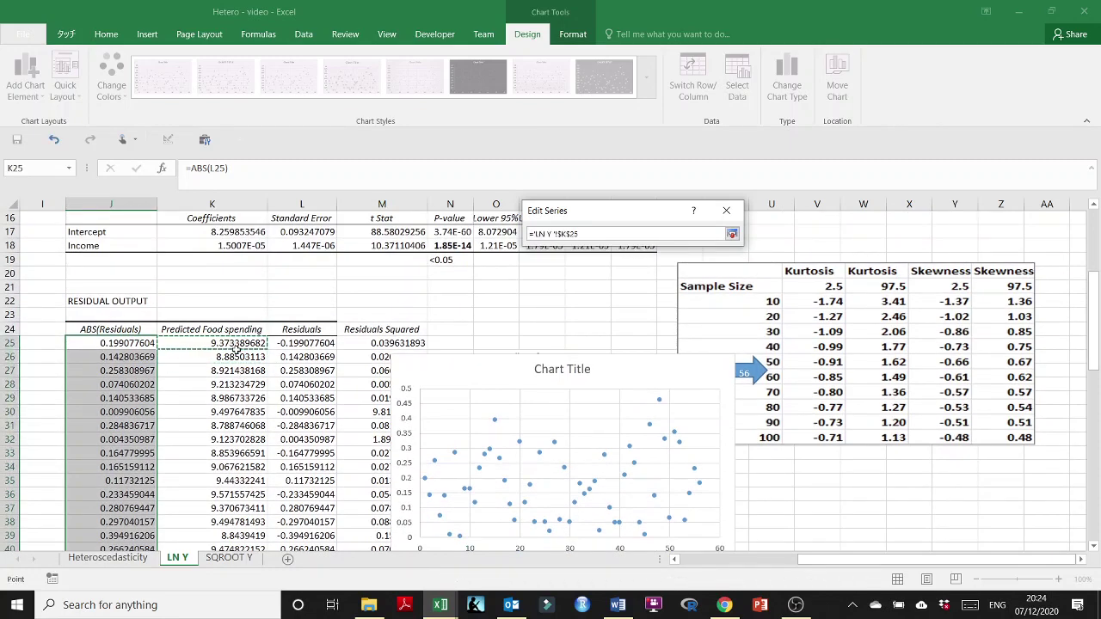
key(ctrl+shift+Down)
key(Return)
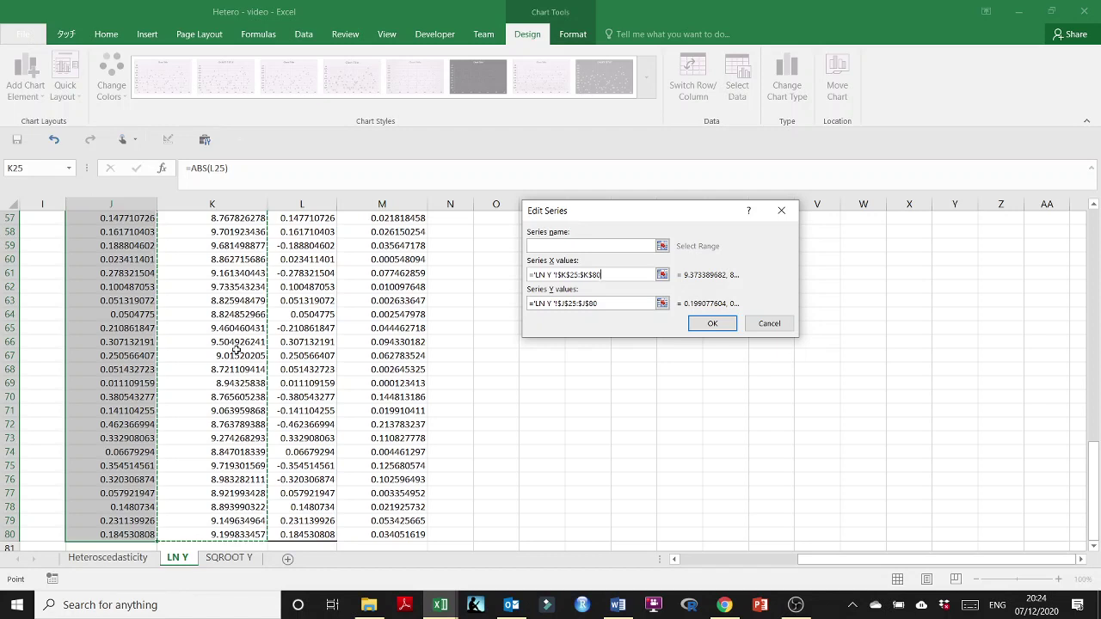
- Name the data series "Hetersoscedasticity Test" and apply the data source changes
click(545, 246)
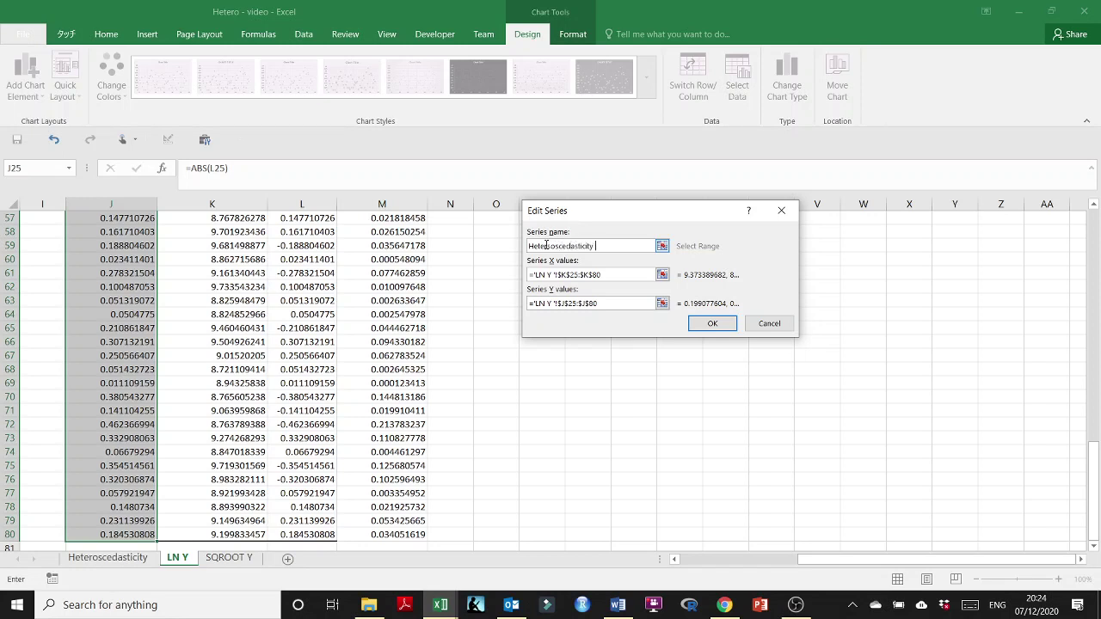
click(712, 323)
click(734, 370)
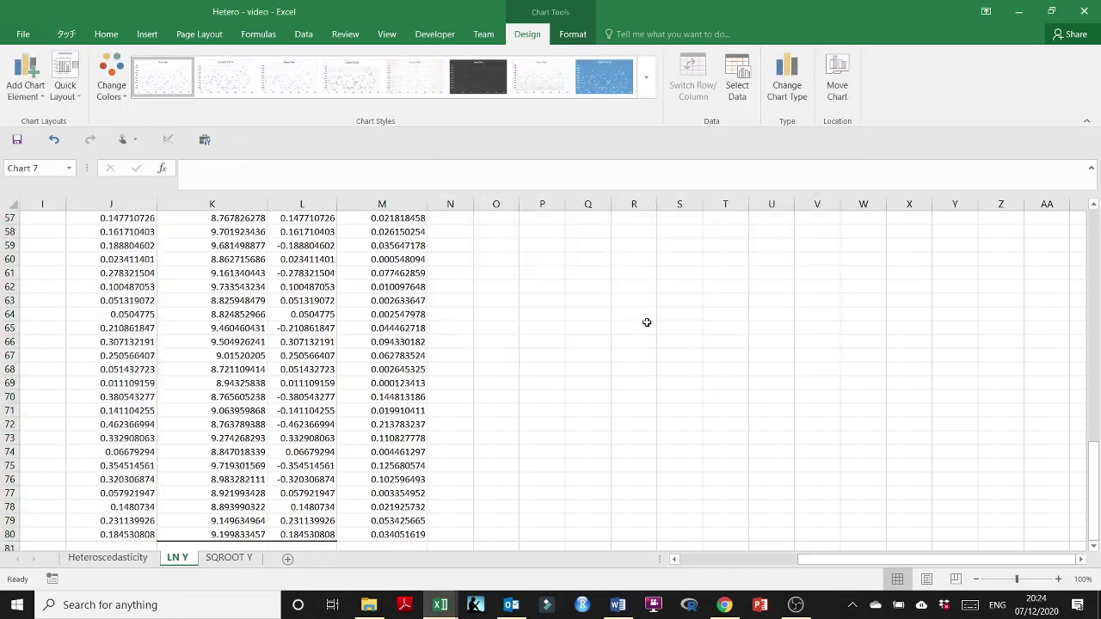
- Move the scatter chart directly below the "2. Heteroscedasticity Test" heading, starting around cell O34
scroll(647, 323, up, 11)
scroll(649, 327, up, 6)
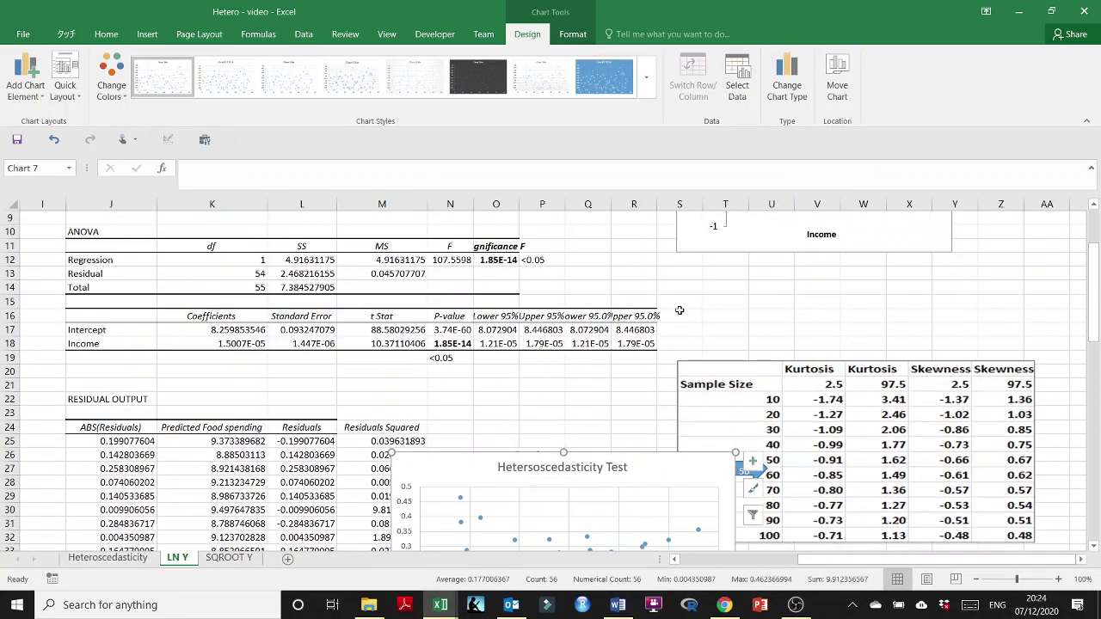
scroll(626, 268, down, 8)
scroll(626, 268, up, 2)
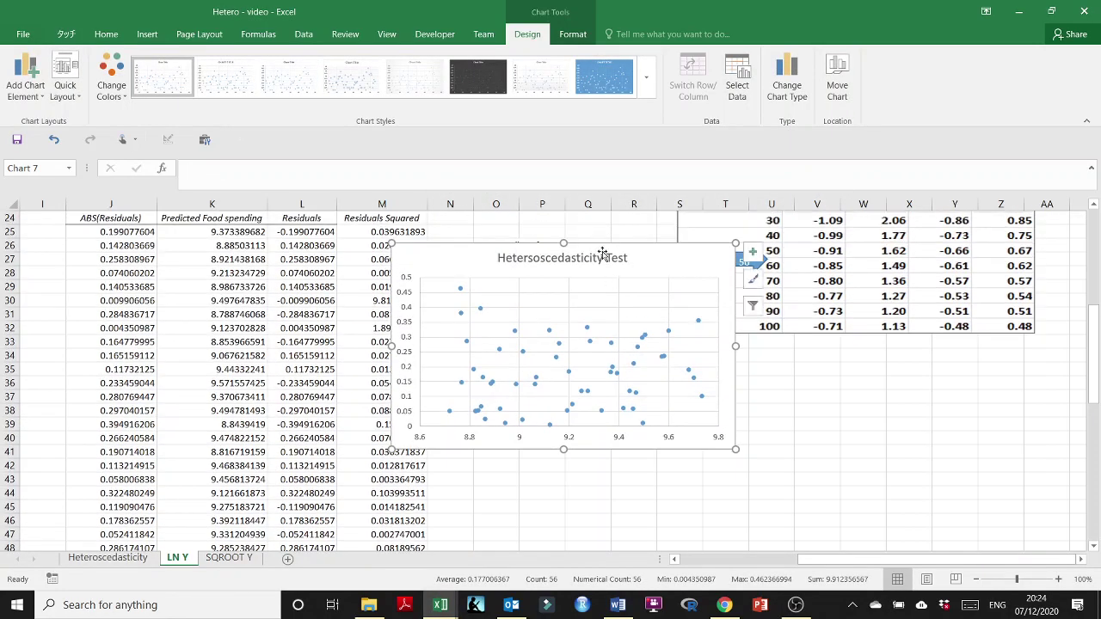
drag(664, 371, 682, 357)
- Apply the dark chart style and the first quick layout with axis titles, removing its legend
click(477, 76)
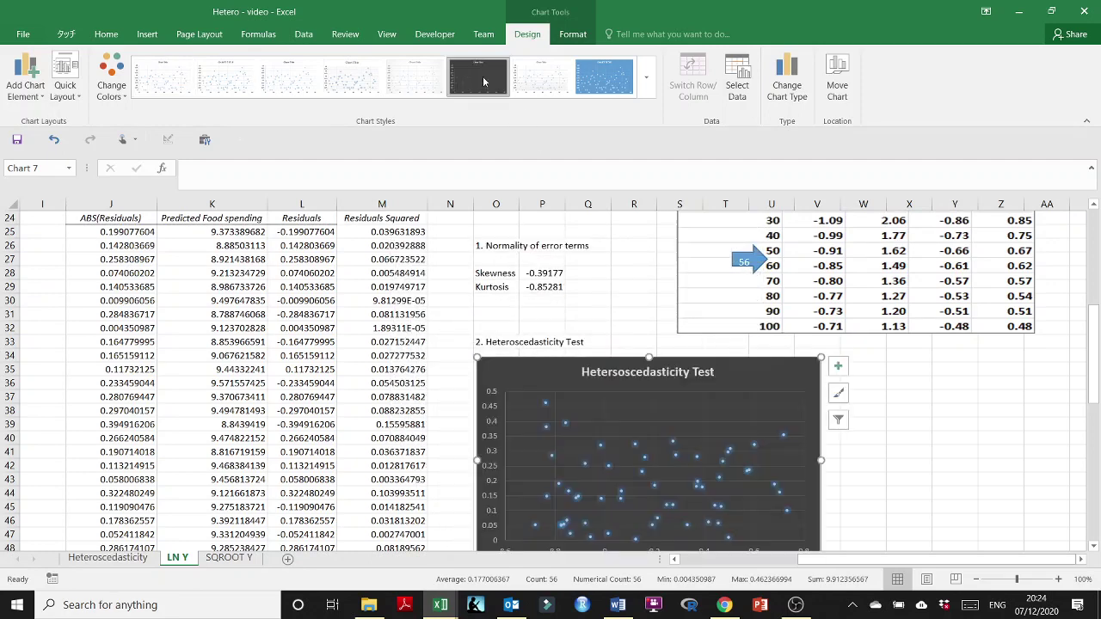
click(79, 97)
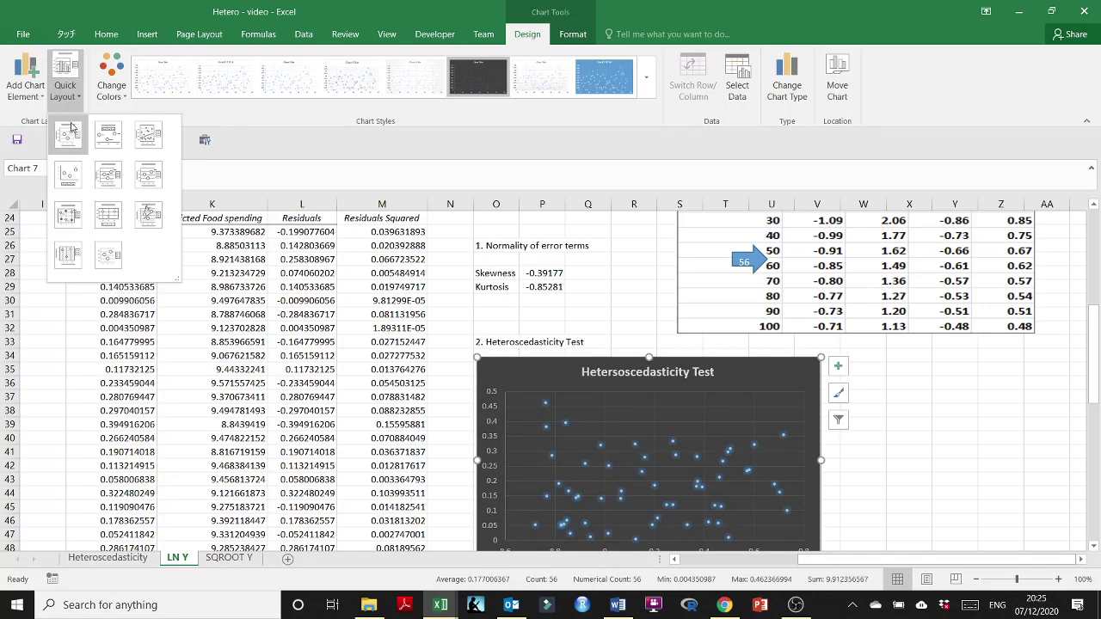
click(69, 133)
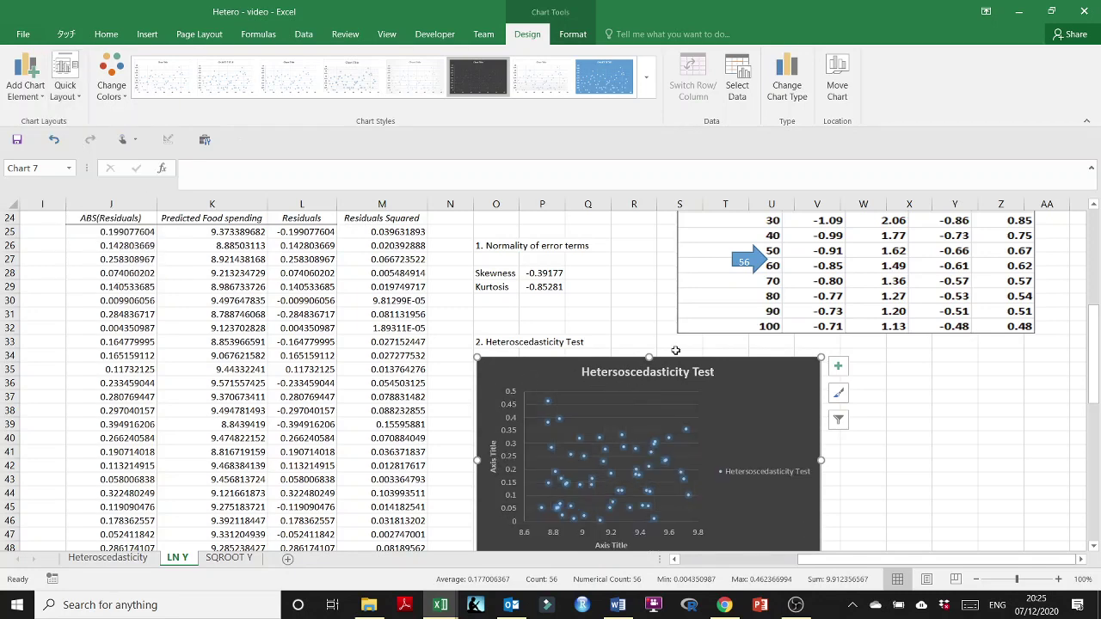
click(778, 478)
key(Delete)
- Link the chart's horizontal axis title to the Predicted Food spending header in K24
scroll(680, 482, down, 2)
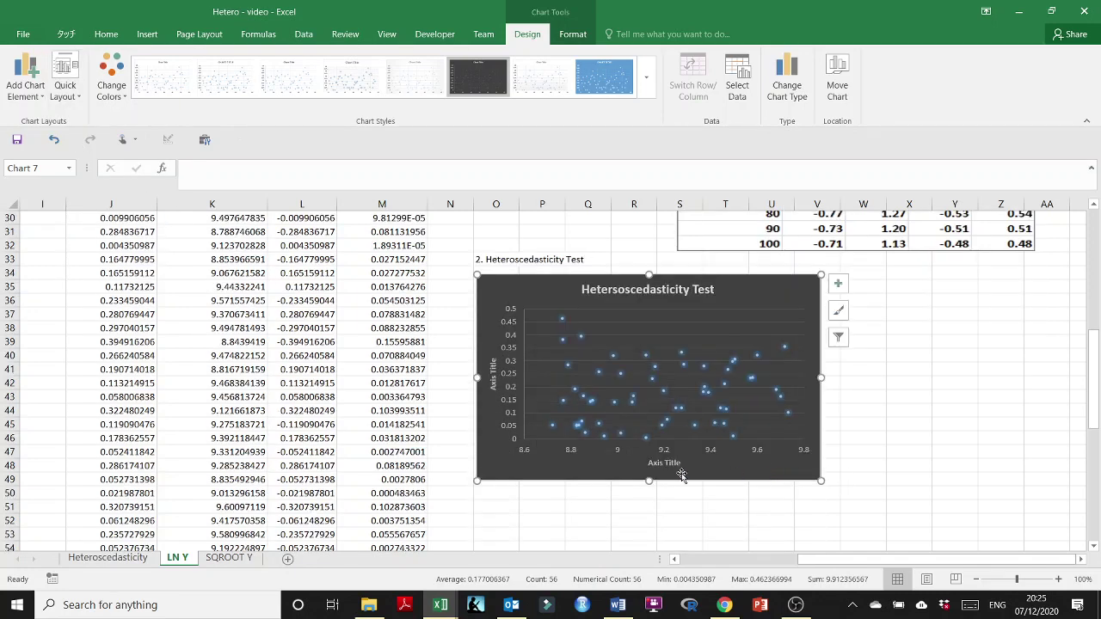
click(664, 463)
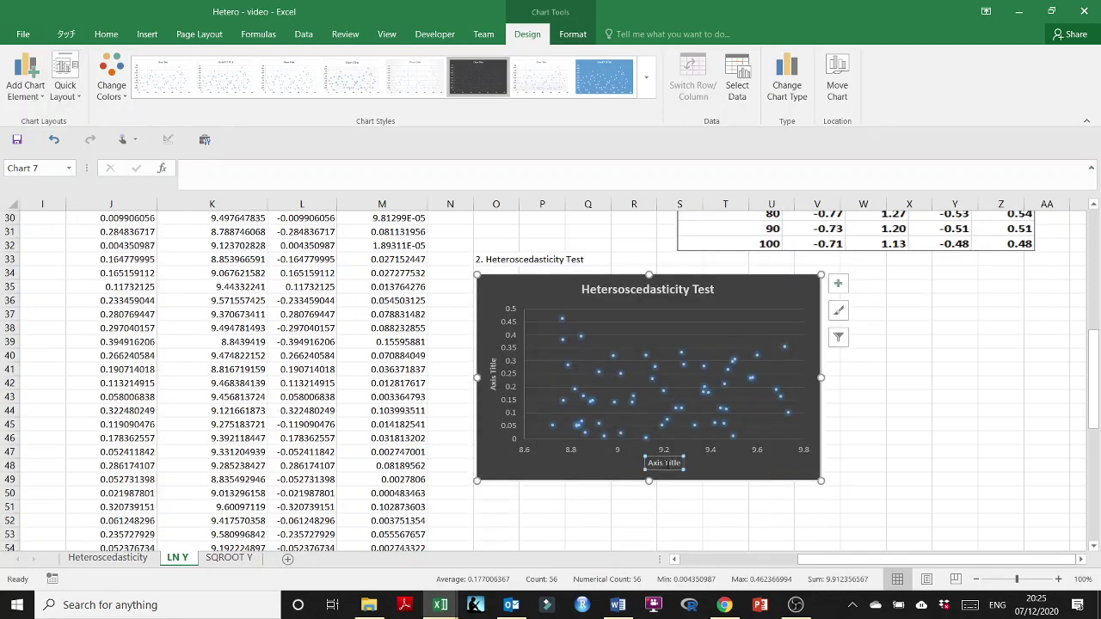
click(320, 170)
text(=)
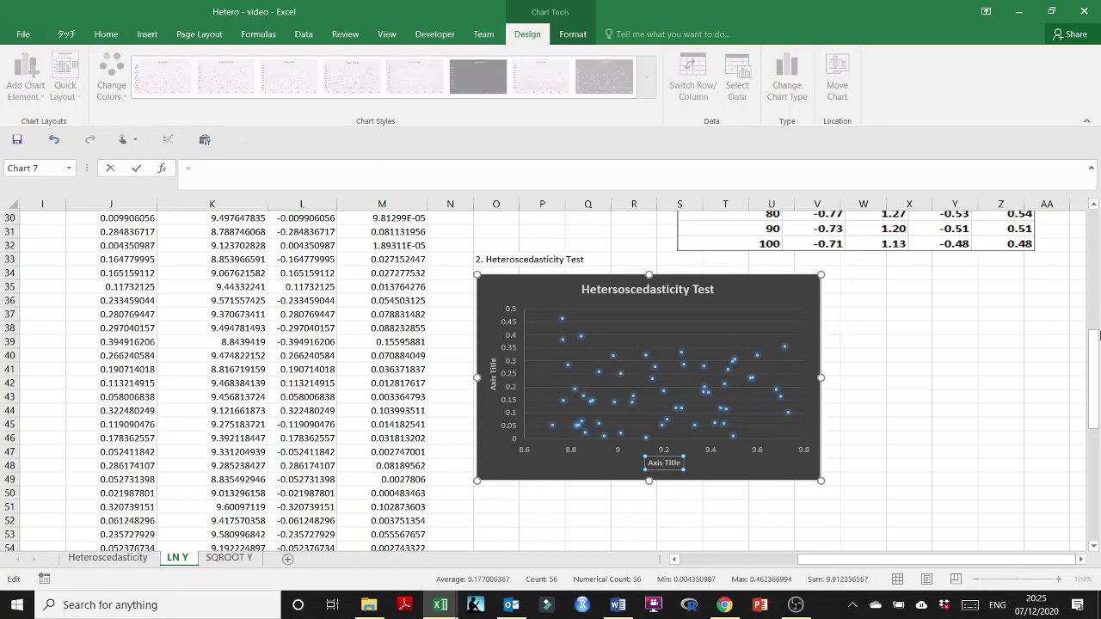
scroll(1053, 346, up, 4)
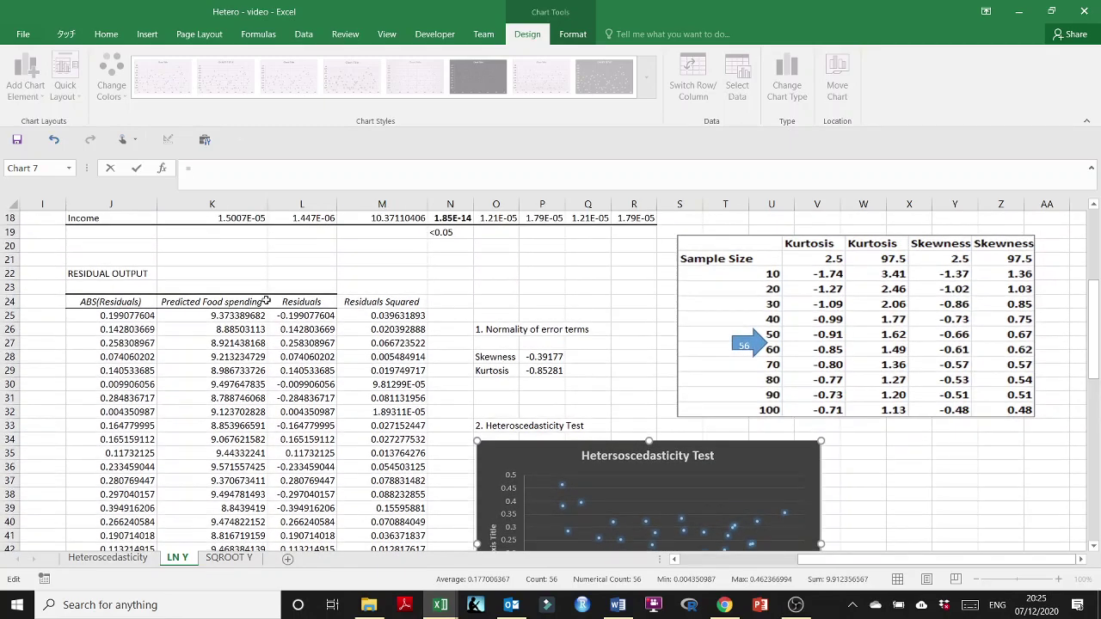
click(238, 300)
key(Return)
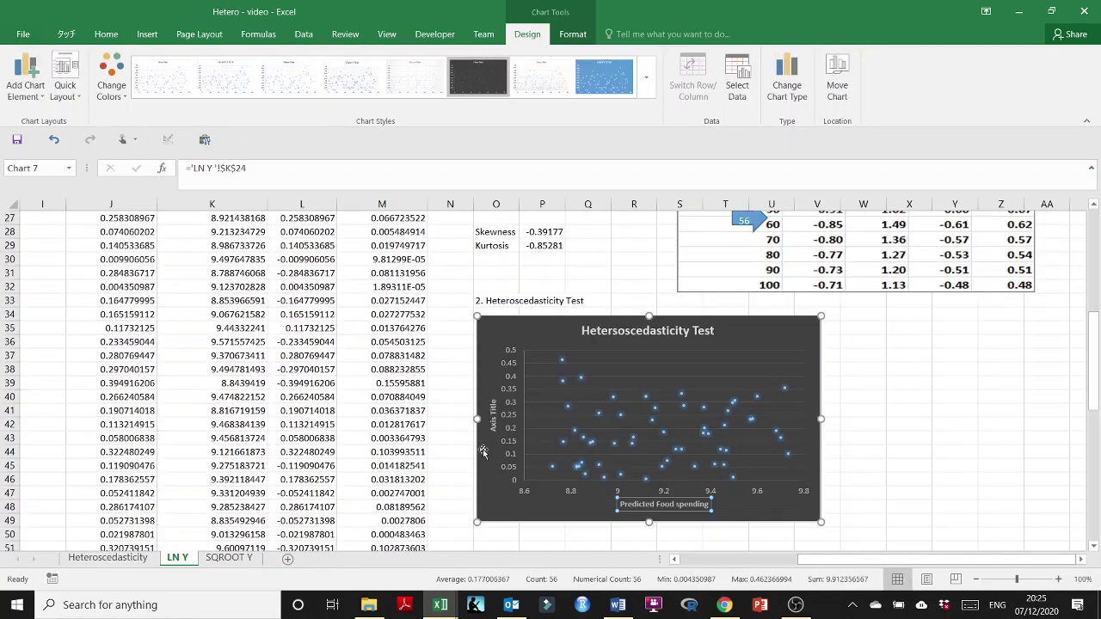
- Link the chart's vertical axis title to the ABS(Residuals) header in J24
scroll(454, 403, down, 3)
click(227, 176)
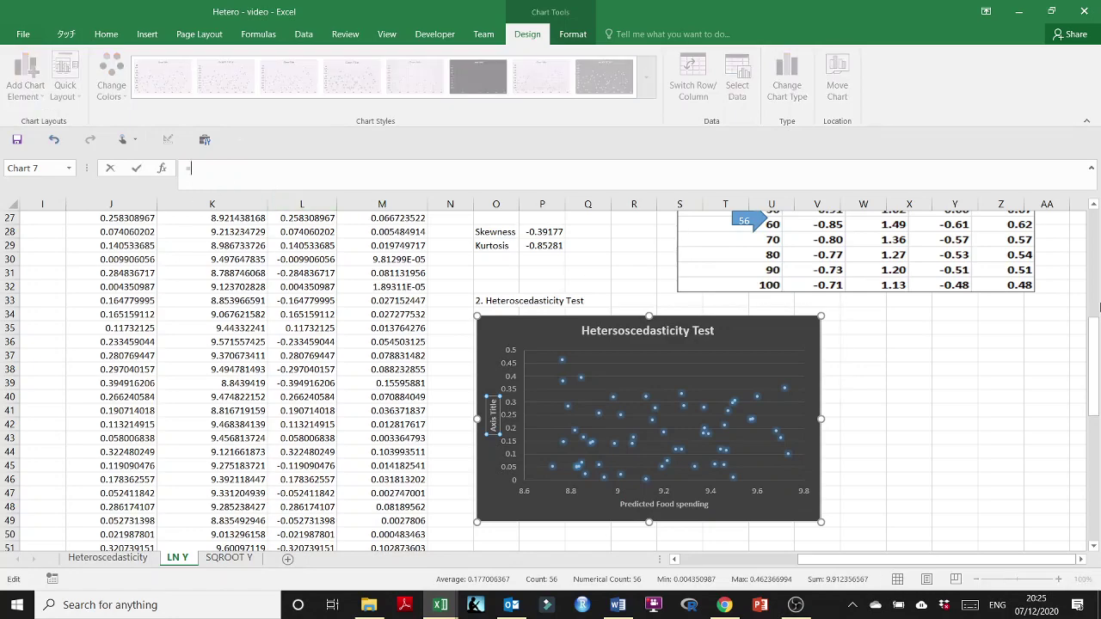
drag(1094, 342, 1094, 281)
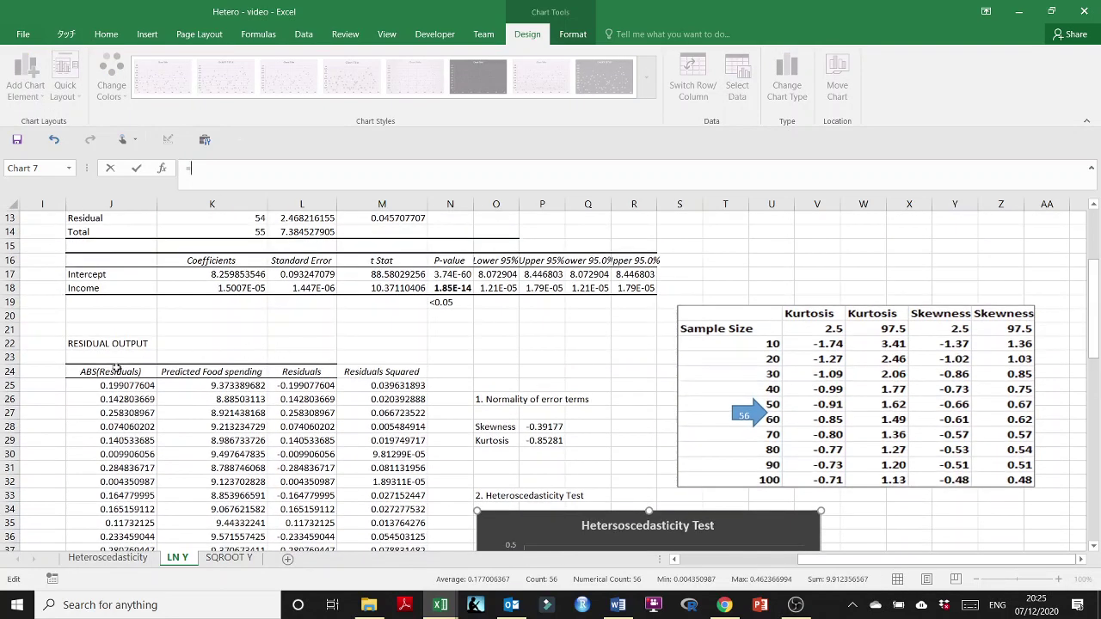
click(116, 369)
key(Return)
scroll(534, 466, down, 2)
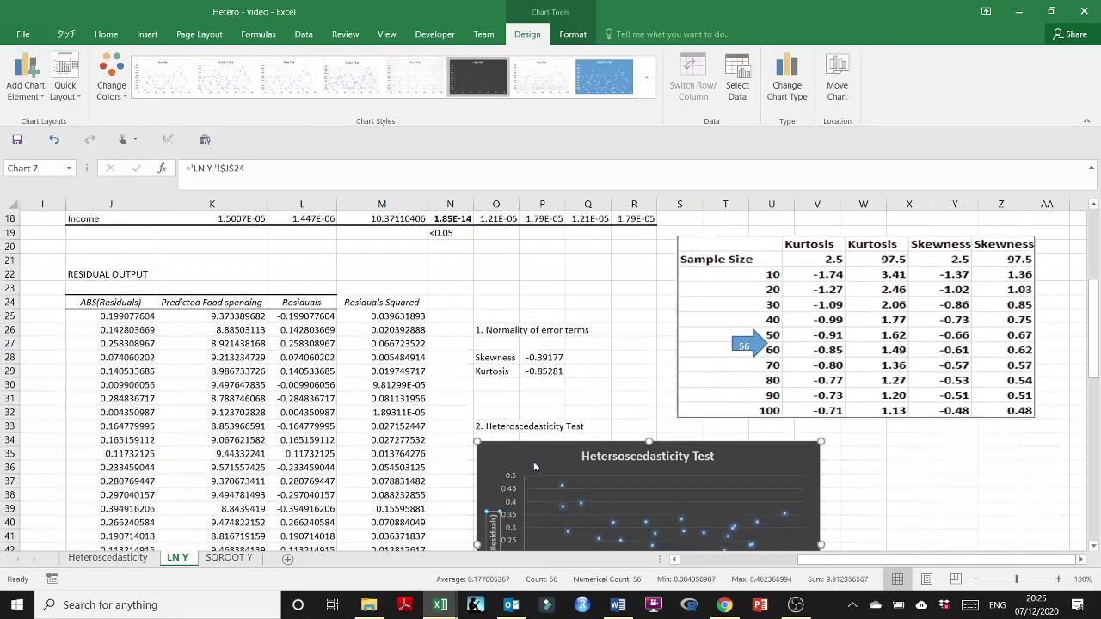
scroll(535, 467, down, 5)
click(622, 465)
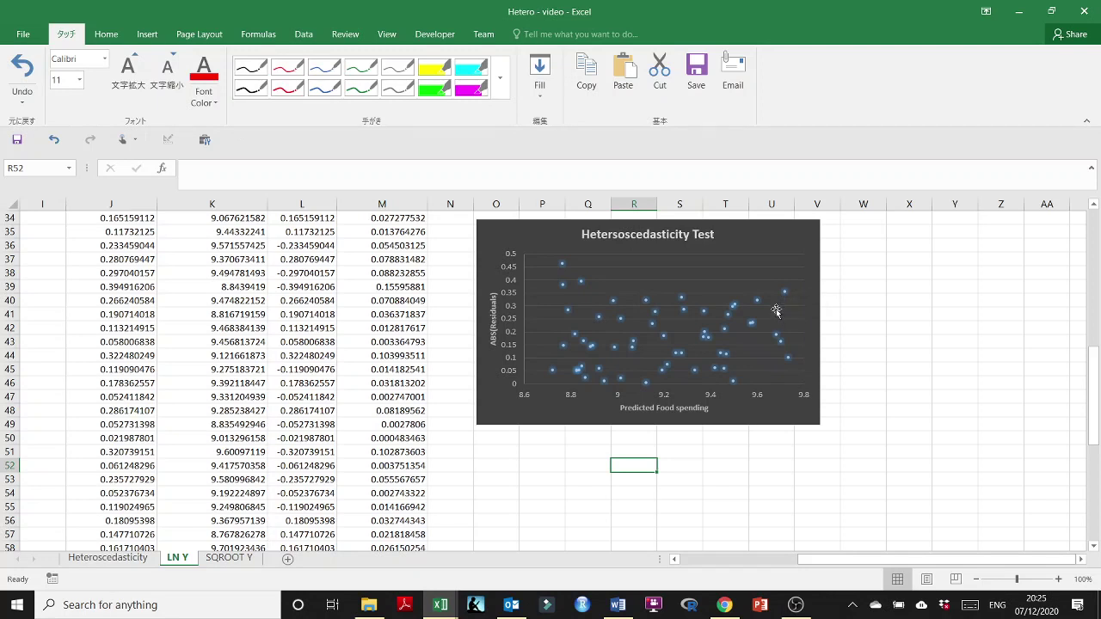
- Add a linear trendline to the scatter points, displaying its equation and R-squared value on the chart
right_click(623, 321)
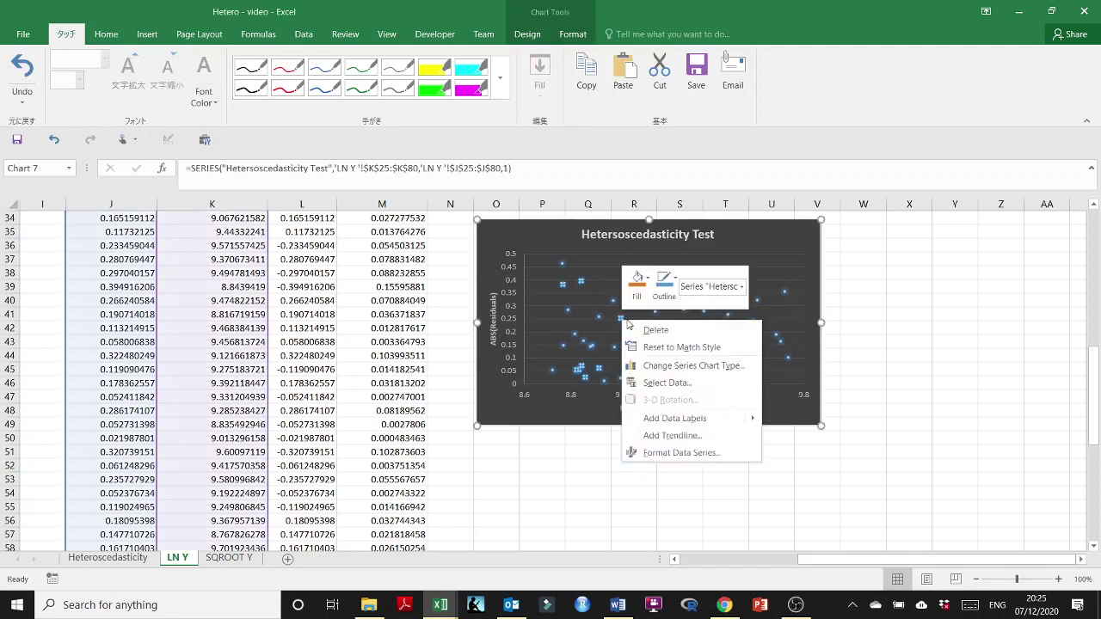
click(673, 435)
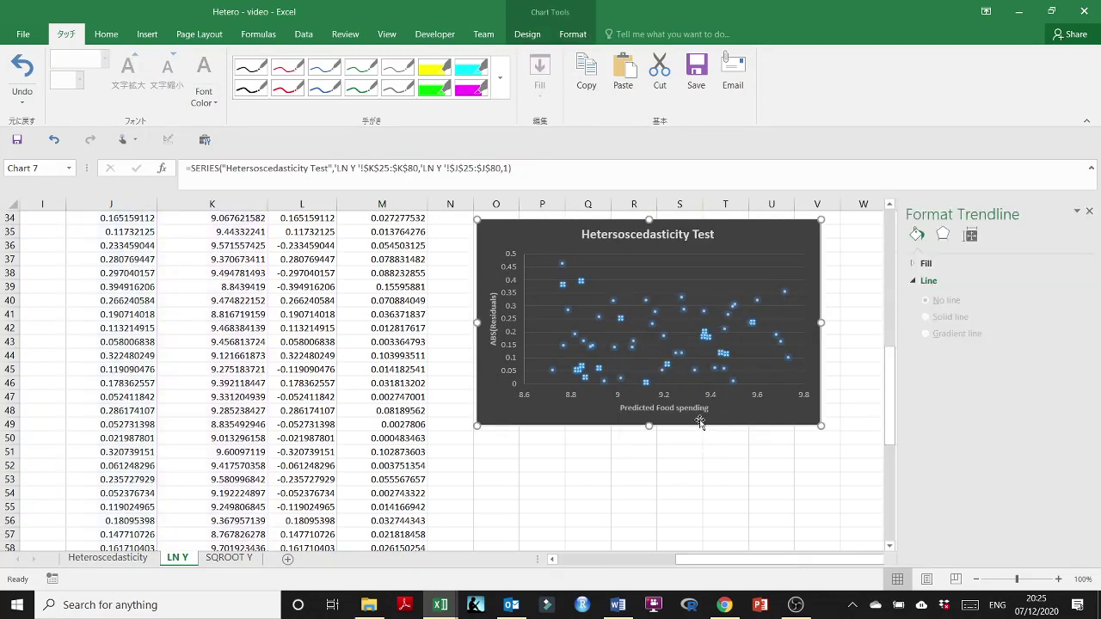
scroll(956, 448, down, 2)
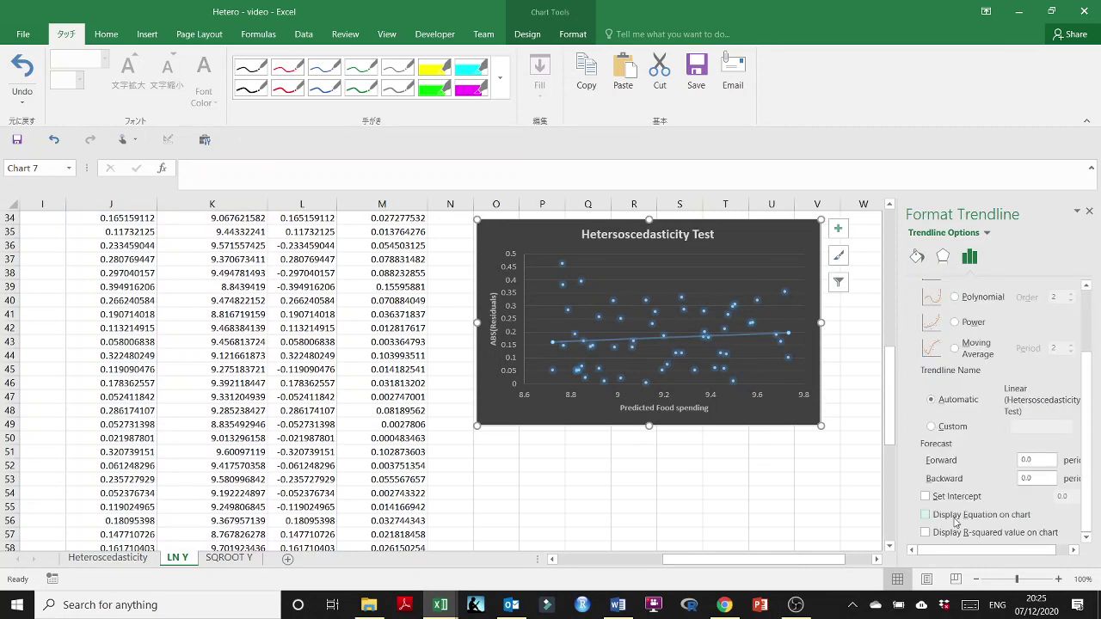
click(957, 515)
click(953, 533)
- Set the trendline's line colour to standard yellow
click(916, 257)
click(961, 289)
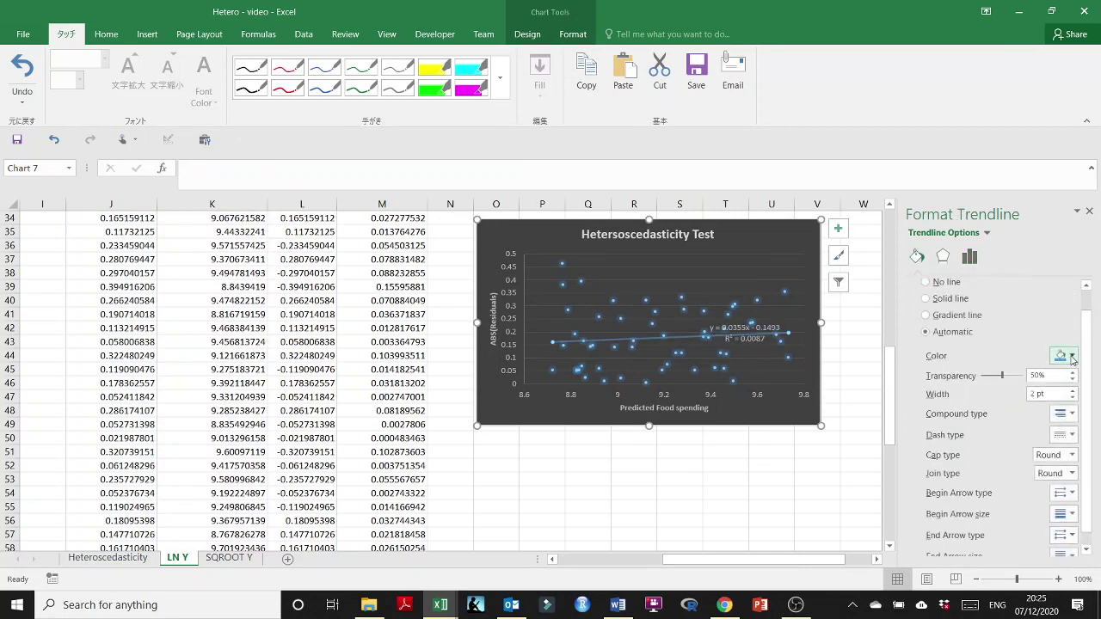
click(1072, 356)
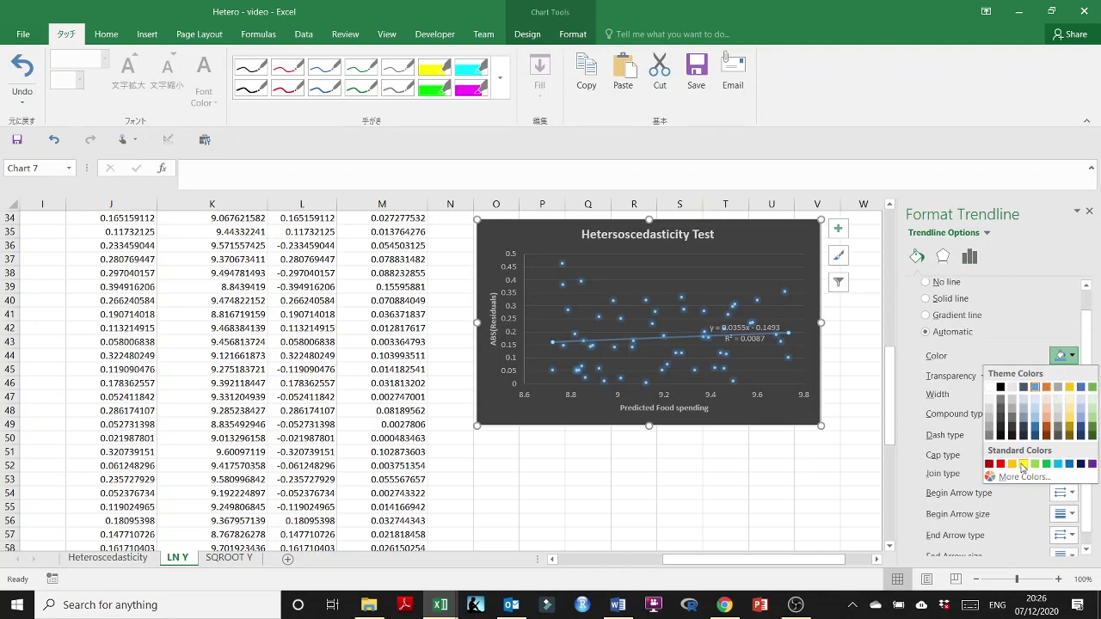
click(1023, 464)
click(724, 469)
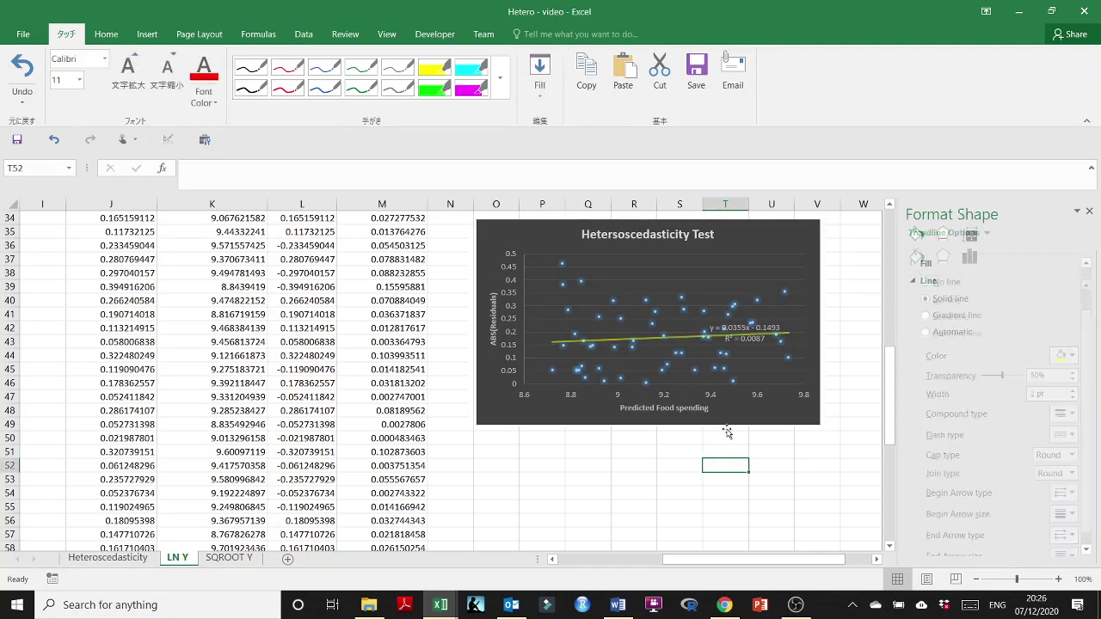
- Move the trendline equation label to the chart's upper-right corner beside the title, and close the formatting pane
click(745, 331)
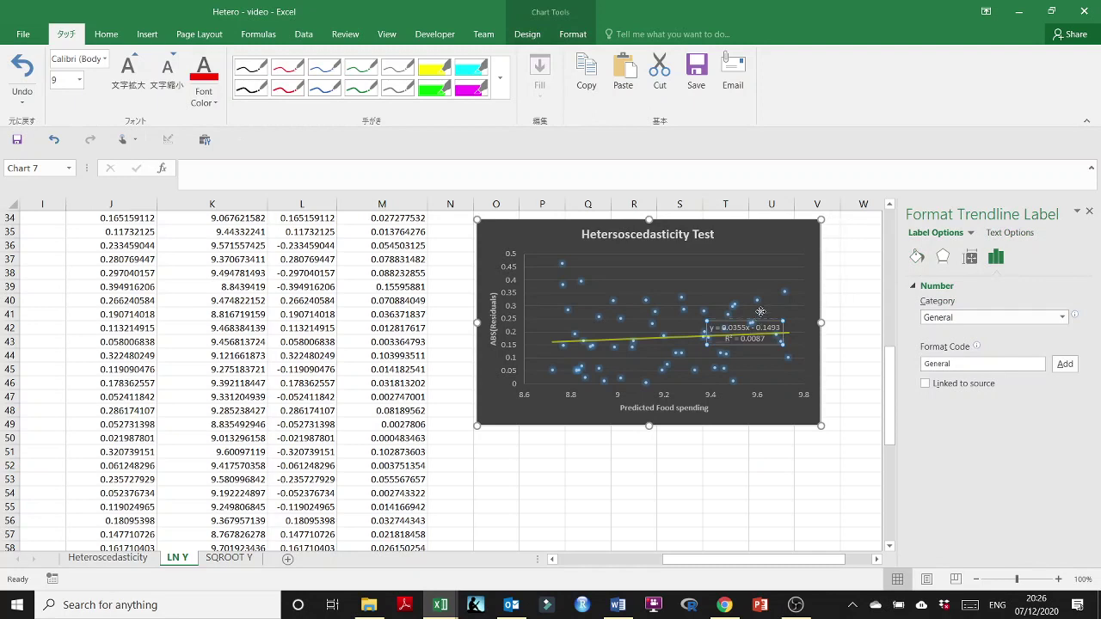
drag(760, 311, 782, 226)
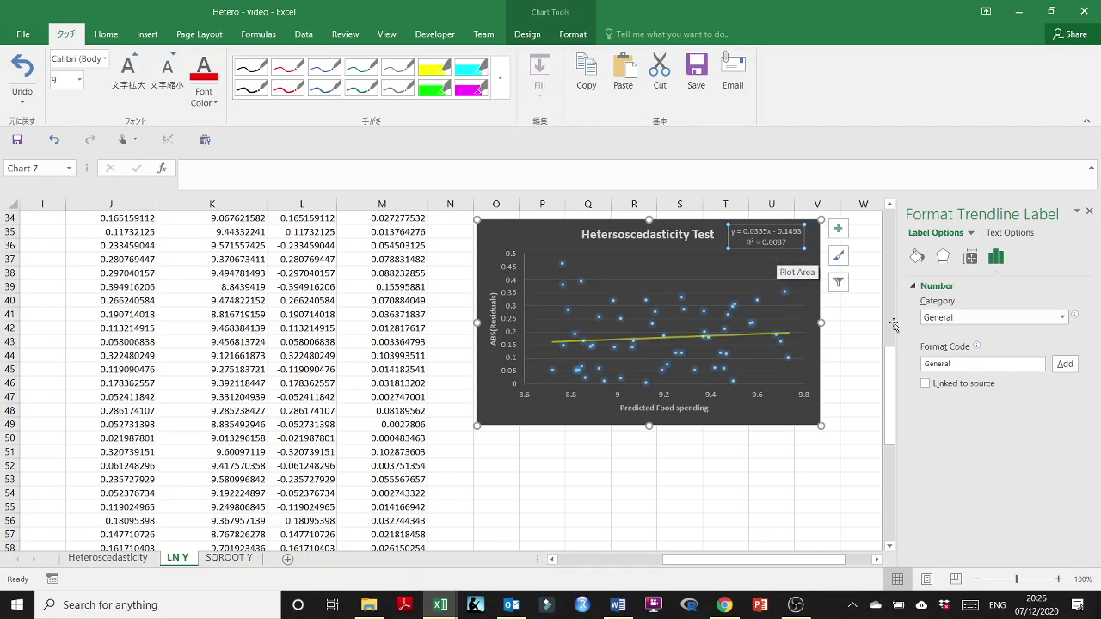
click(1088, 212)
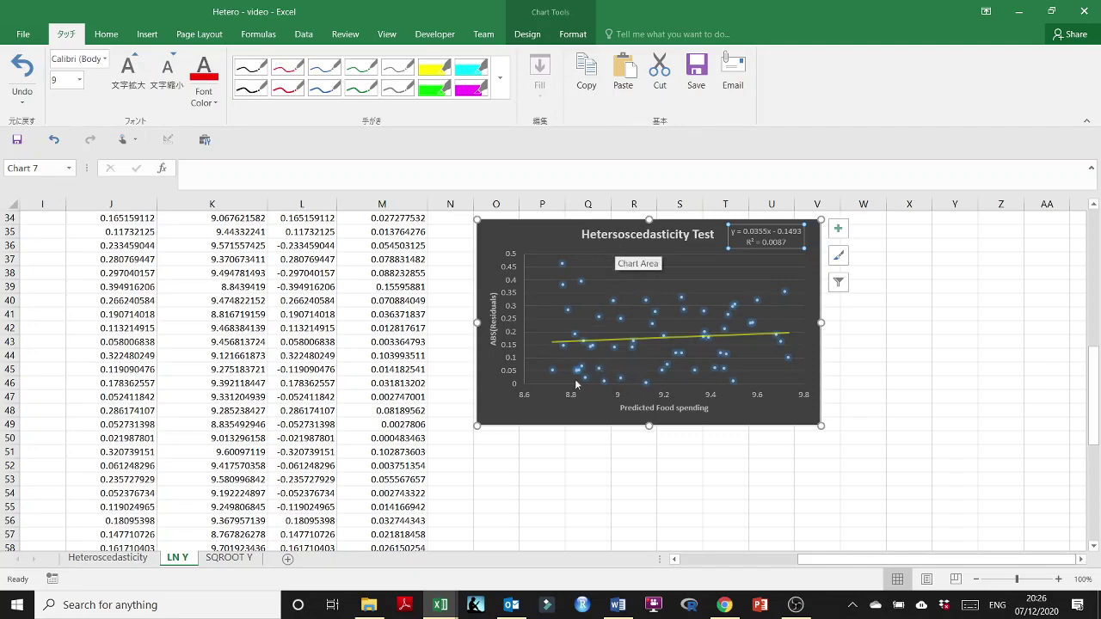
click(511, 462)
- Enter the heading "Breusch -Pagan Test" in cell P51 below the heteroscedasticity chart
scroll(511, 462, up, 3)
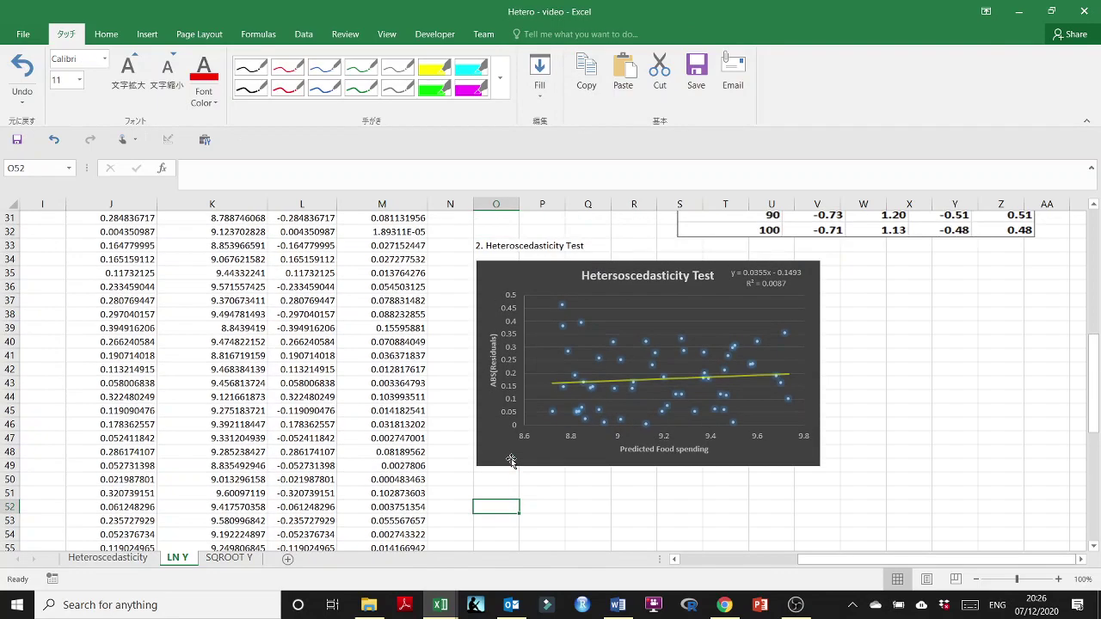
scroll(511, 462, down, 2)
scroll(511, 462, up, 2)
scroll(516, 460, down, 2)
click(527, 453)
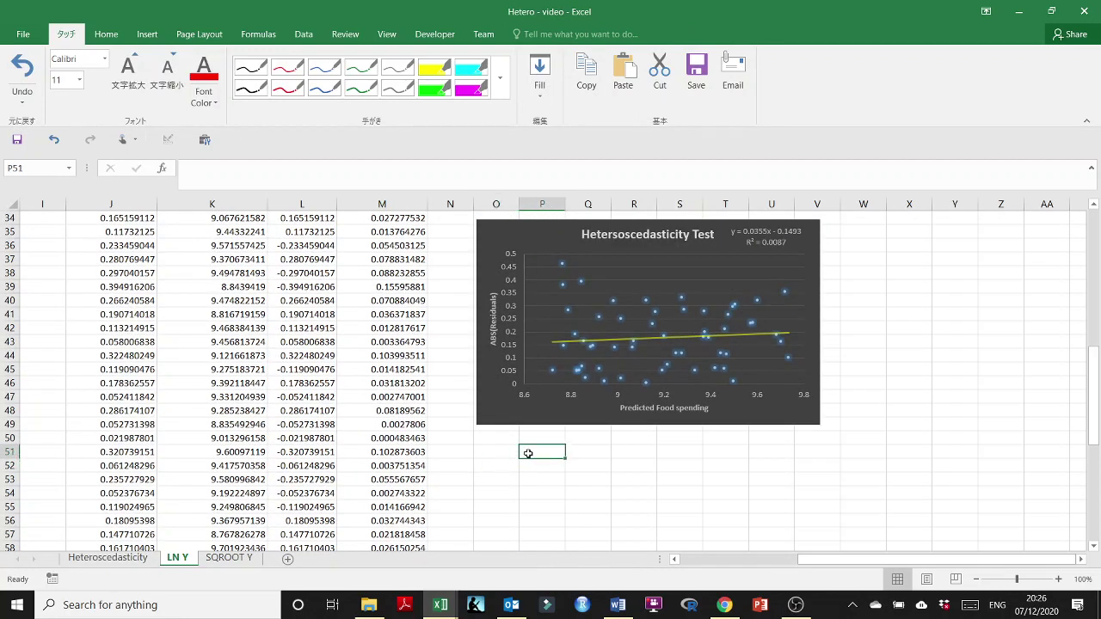
text(Breusch -)
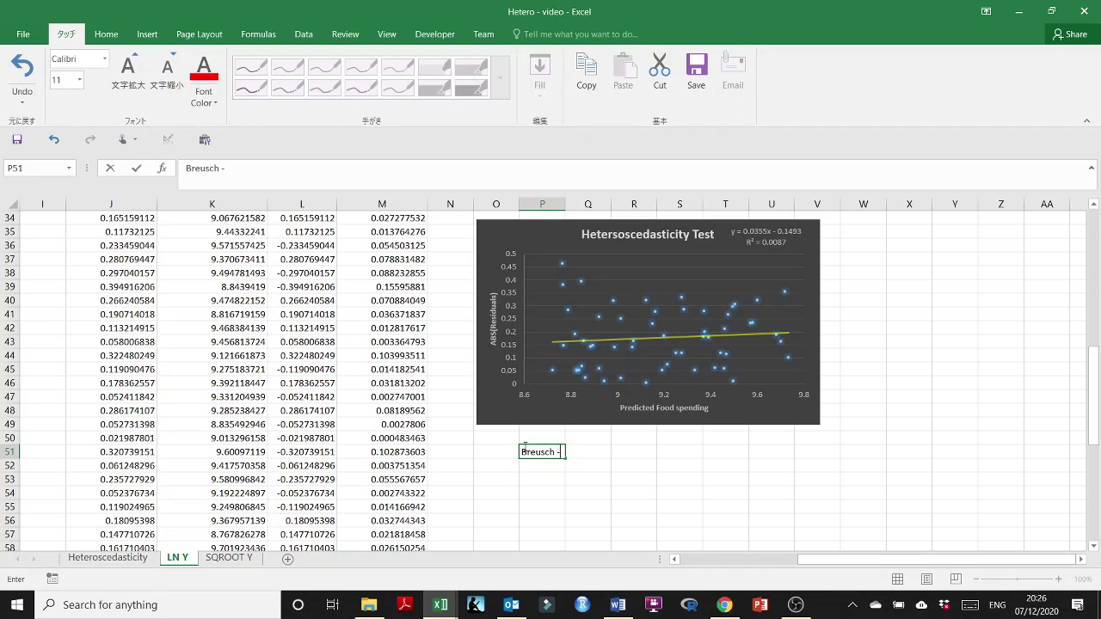
text(Pagan Test)
key(Return)
key(Return)
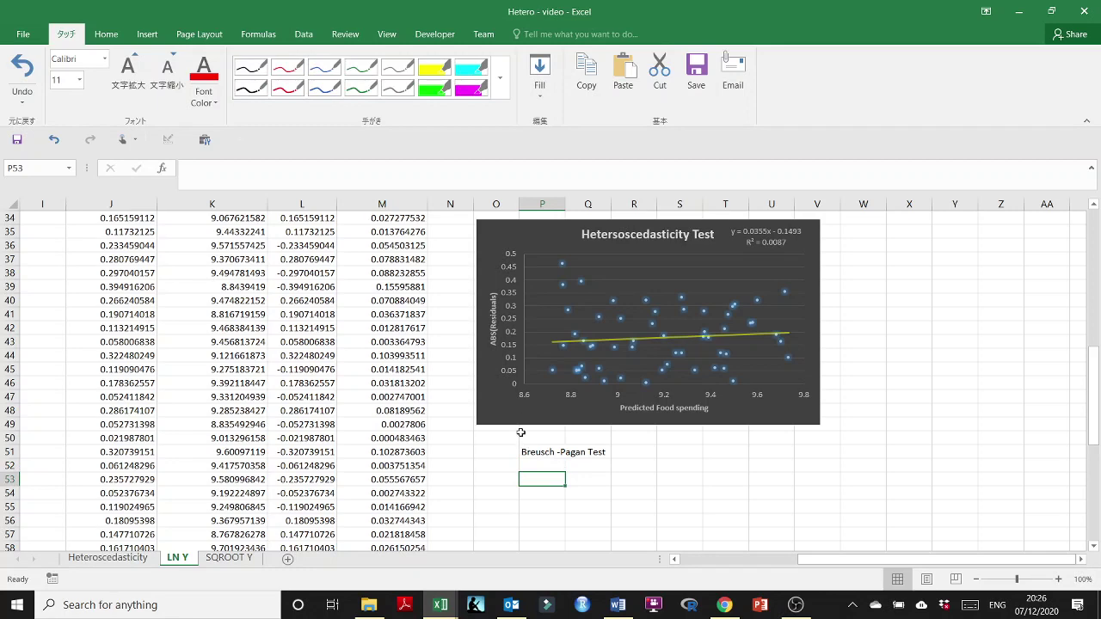
- Start a new regression analysis with the Residuals Squared values M25:M80 as the Y range and labels turned off
scroll(520, 430, up, 4)
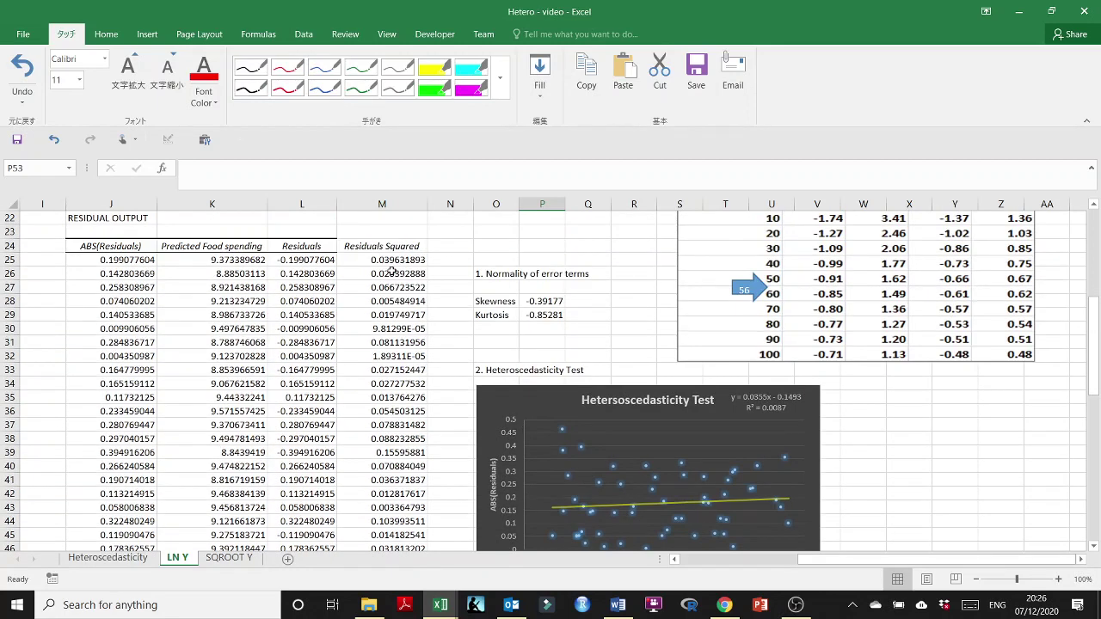
click(304, 34)
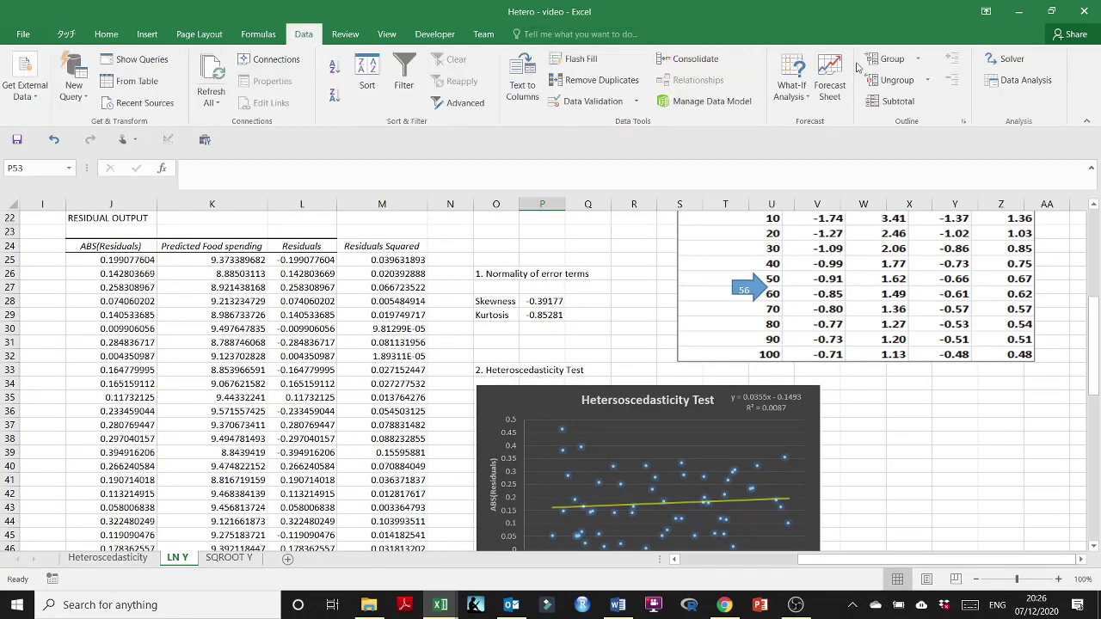
click(1023, 80)
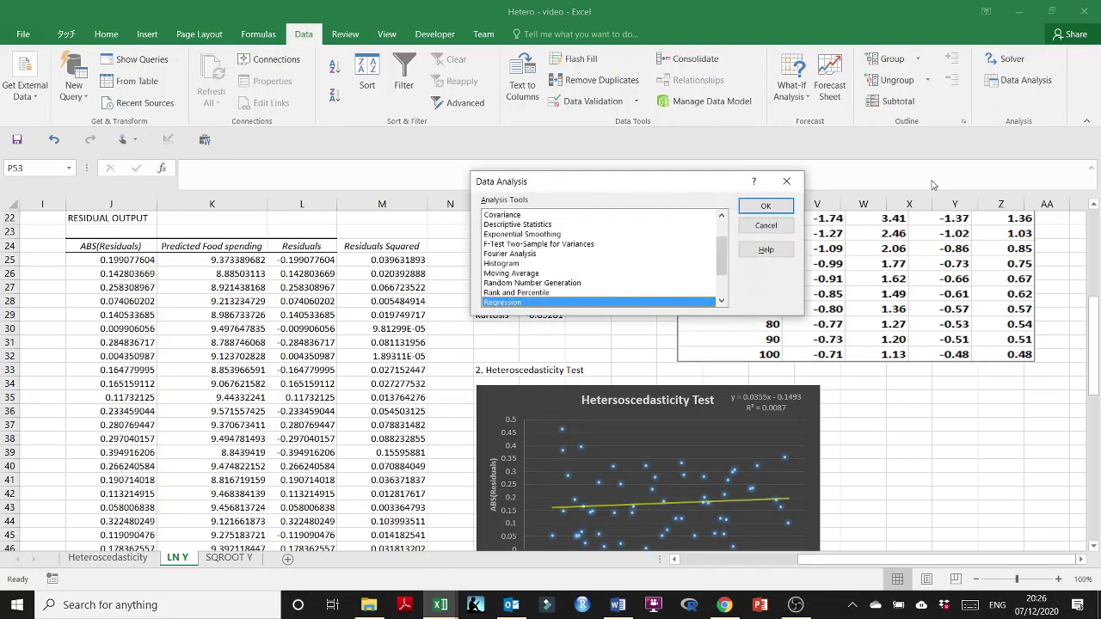
click(758, 216)
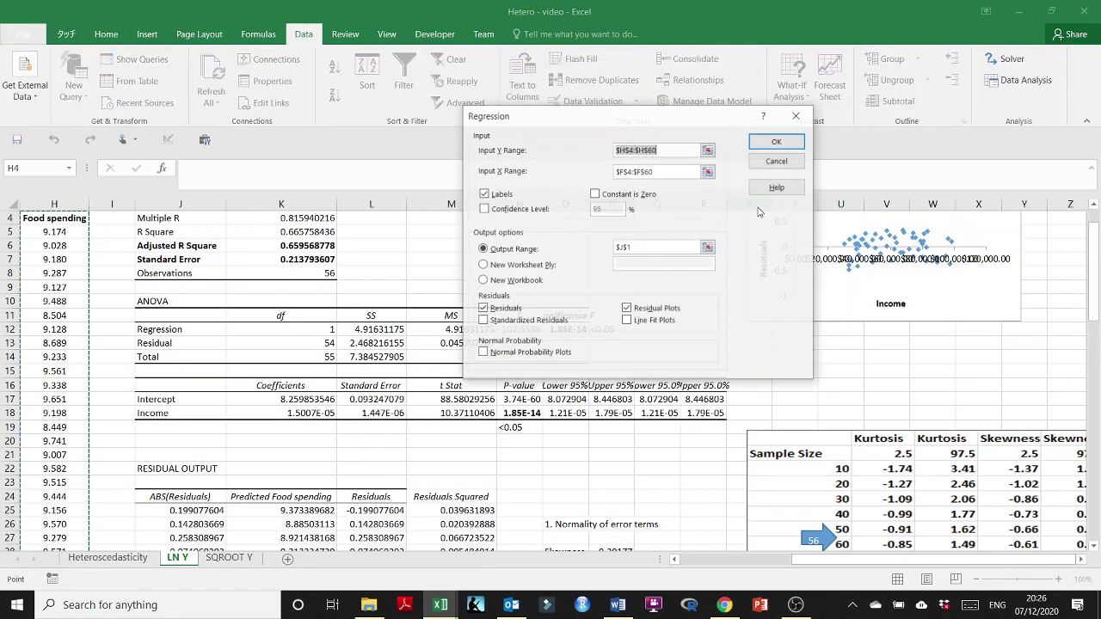
click(707, 149)
scroll(387, 443, down, 4)
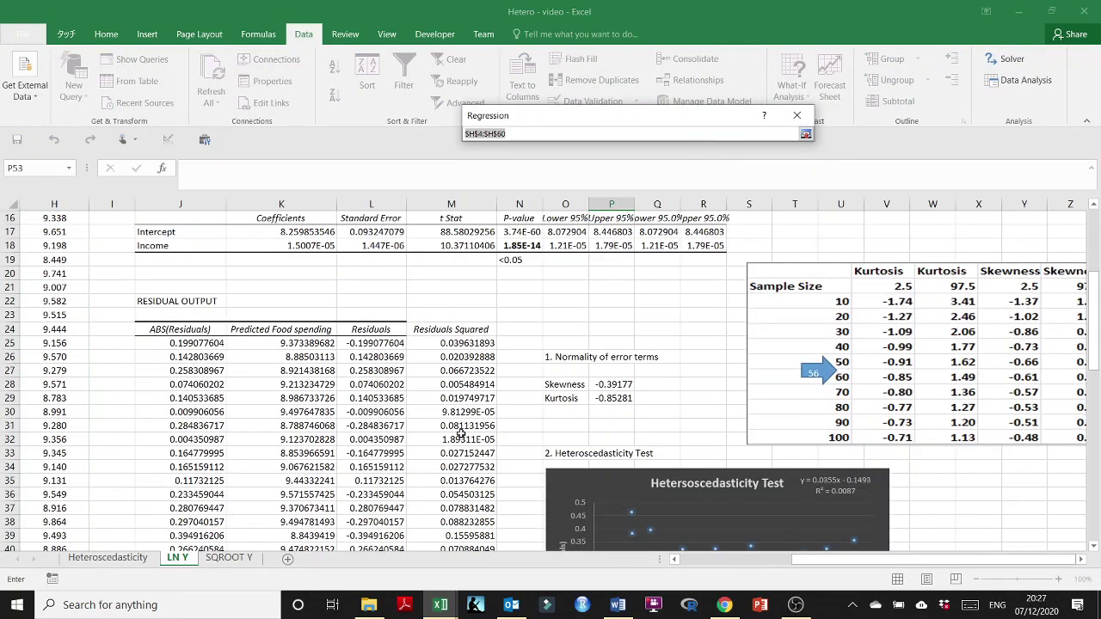
click(459, 342)
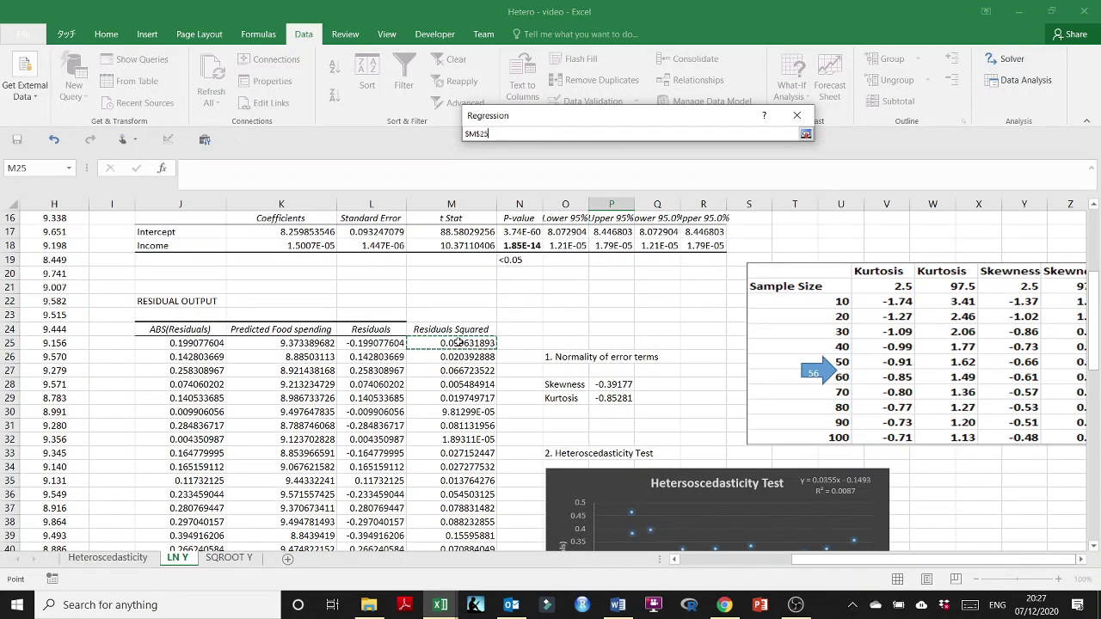
key(ctrl+shift+Down)
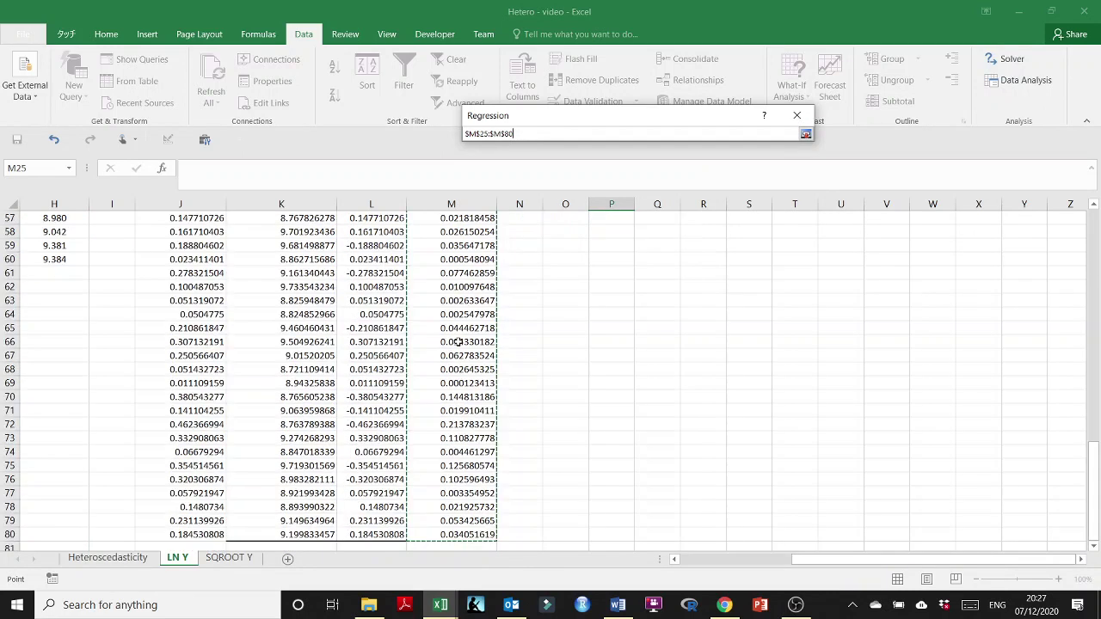
click(805, 133)
click(485, 197)
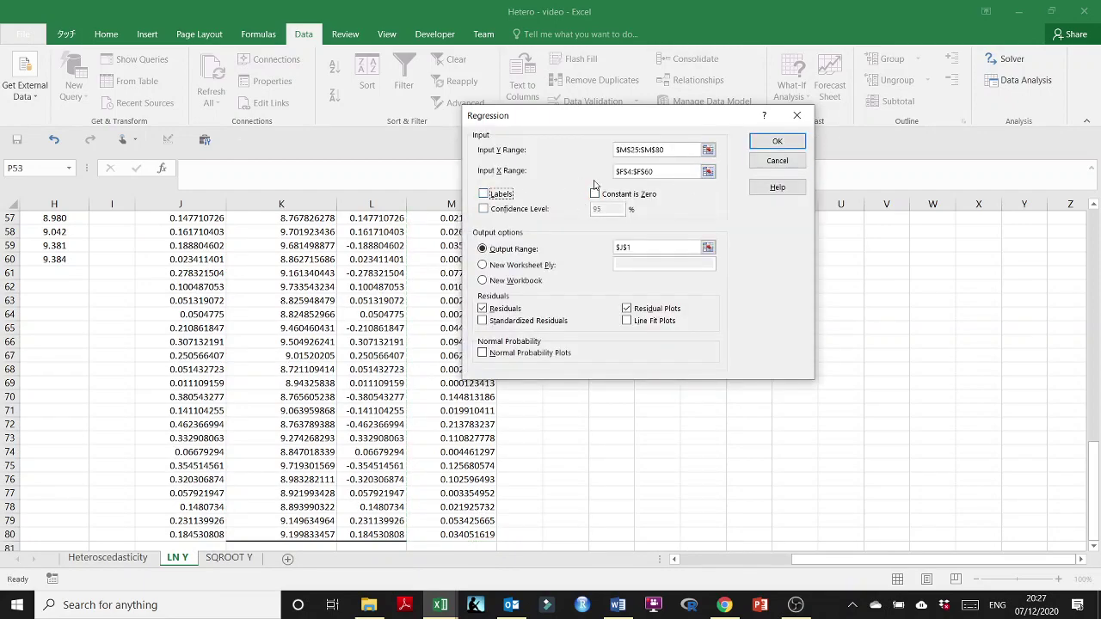
- Set the regression's X range to the Income values F5:F60, leaving out the header
click(707, 173)
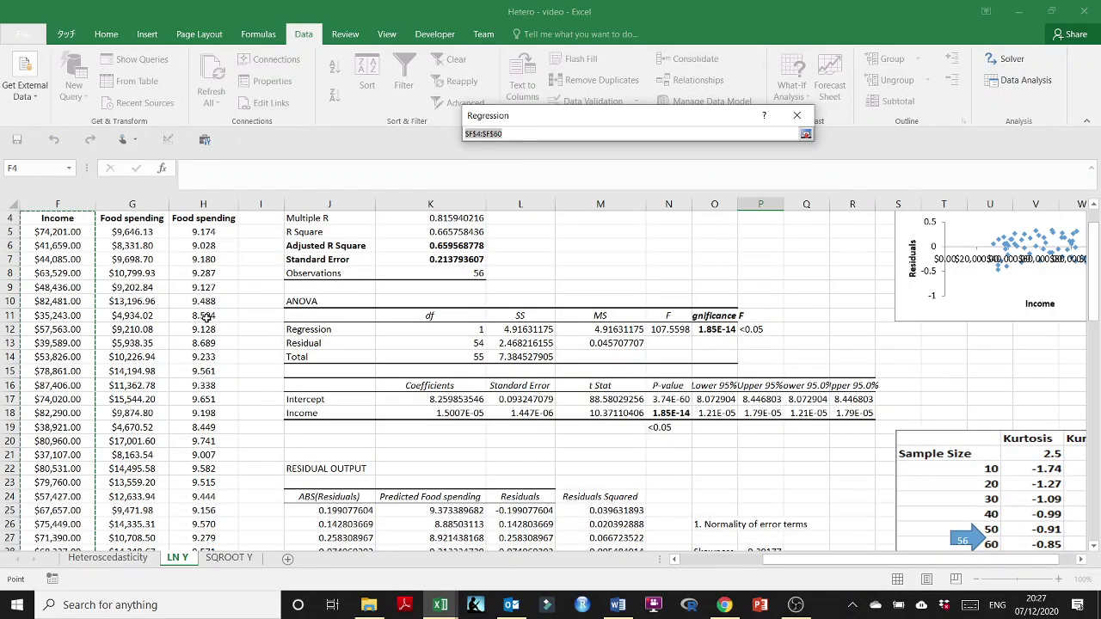
scroll(206, 317, left, 4)
click(365, 232)
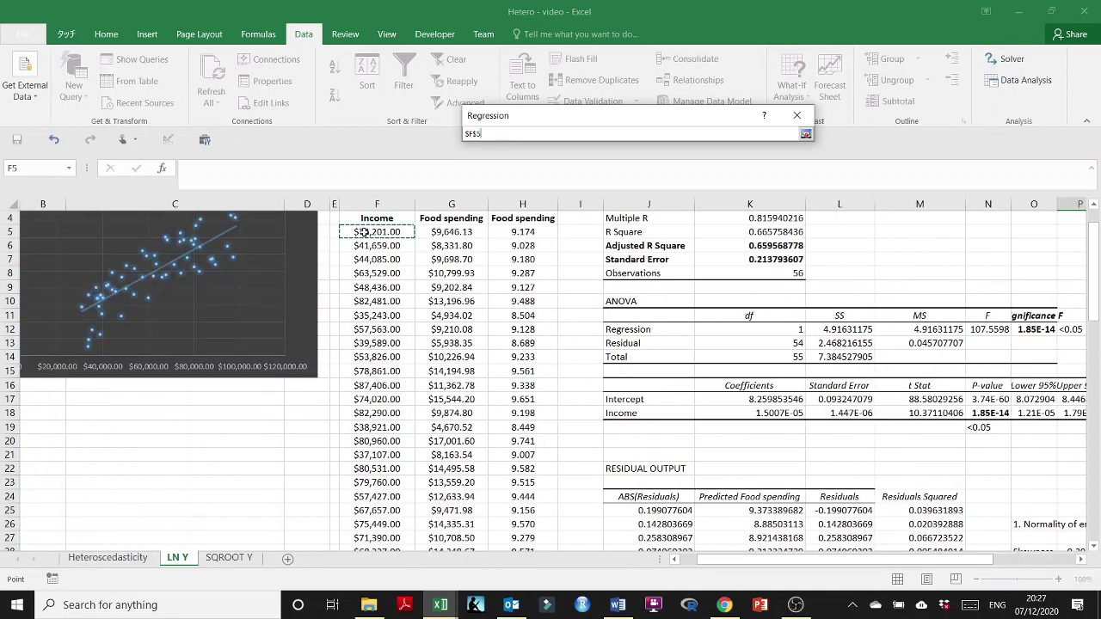
key(ctrl+shift+Down)
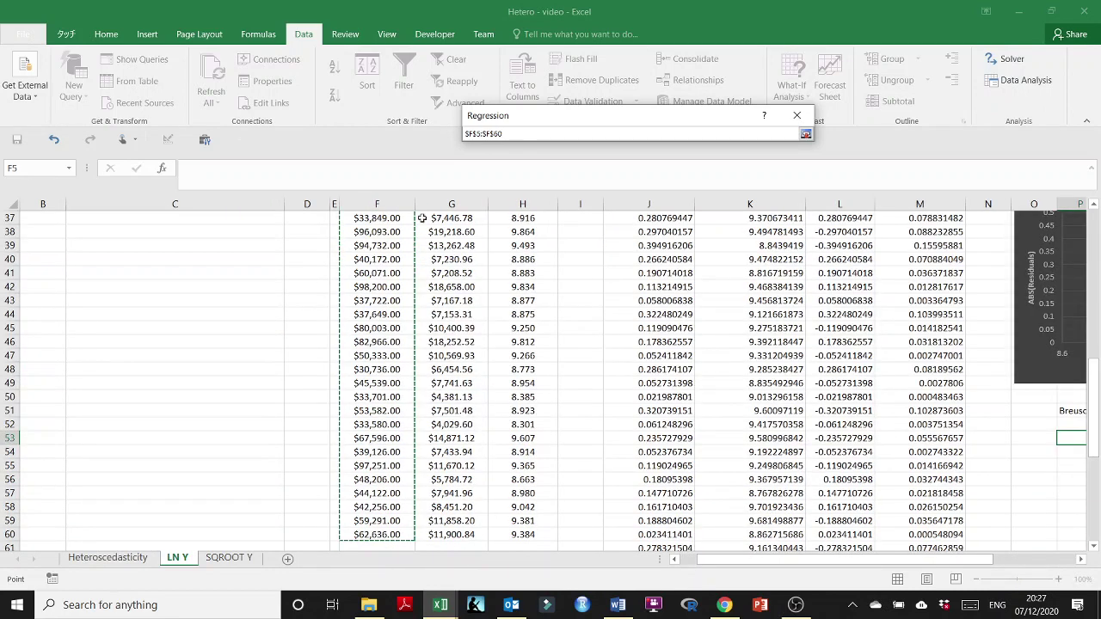
click(806, 134)
- Exclude the residuals and residual plots from the regression output
click(482, 309)
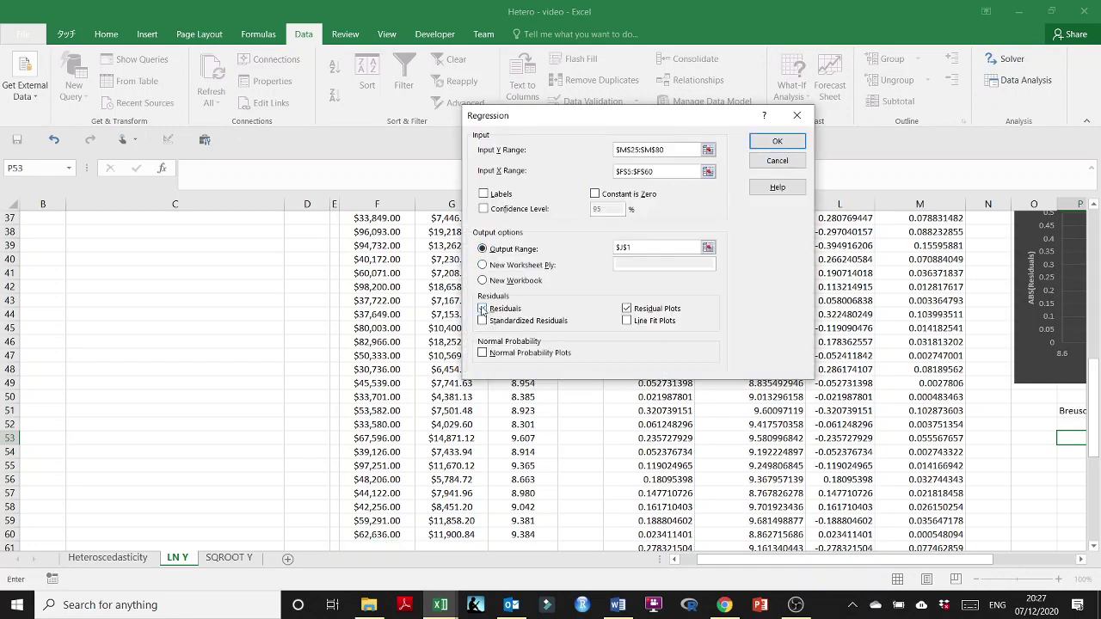
click(482, 309)
click(626, 308)
- Set the regression's output range to cell O53 below the Breusch-Pagan heading and run the regression
click(707, 248)
scroll(757, 423, down, 15)
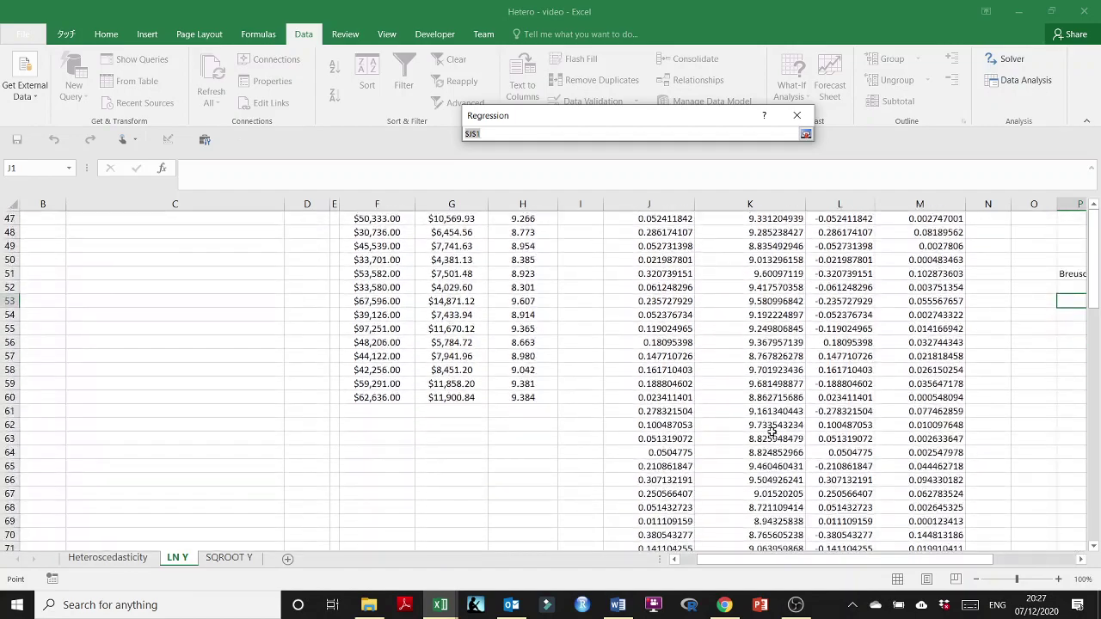
scroll(688, 423, right, 3)
scroll(559, 413, up, 5)
scroll(559, 413, left, 1)
scroll(516, 411, down, 4)
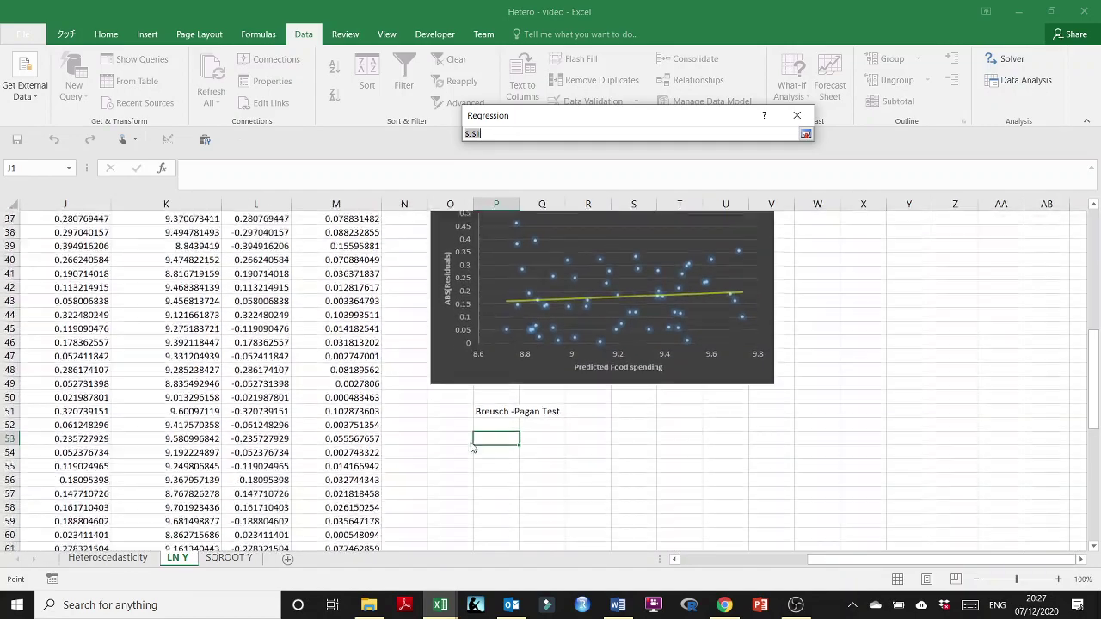
click(465, 409)
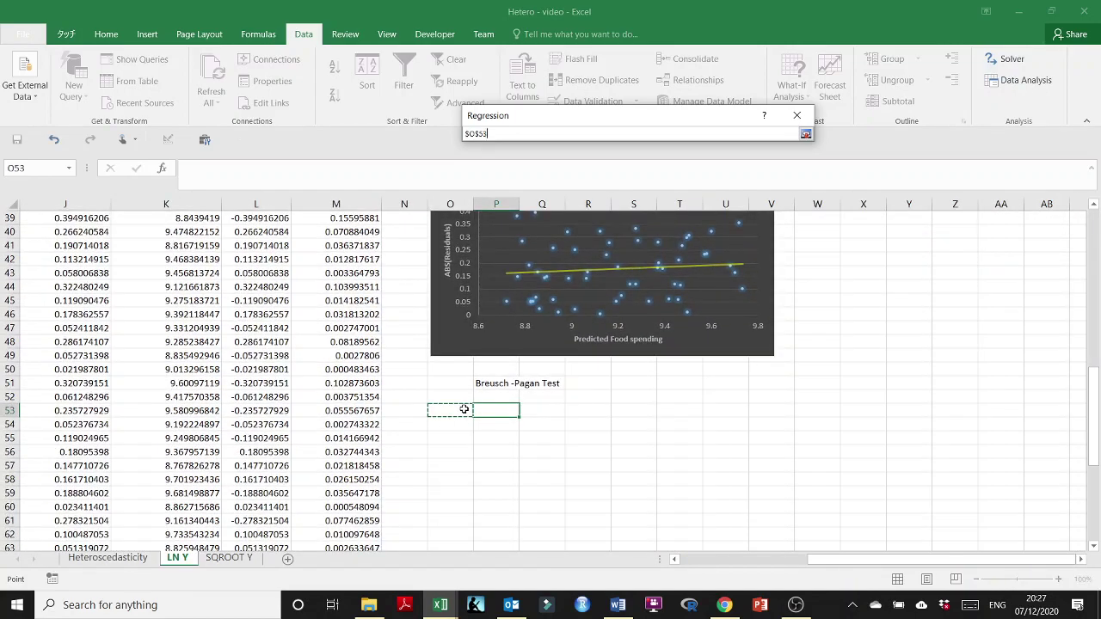
click(805, 135)
click(772, 148)
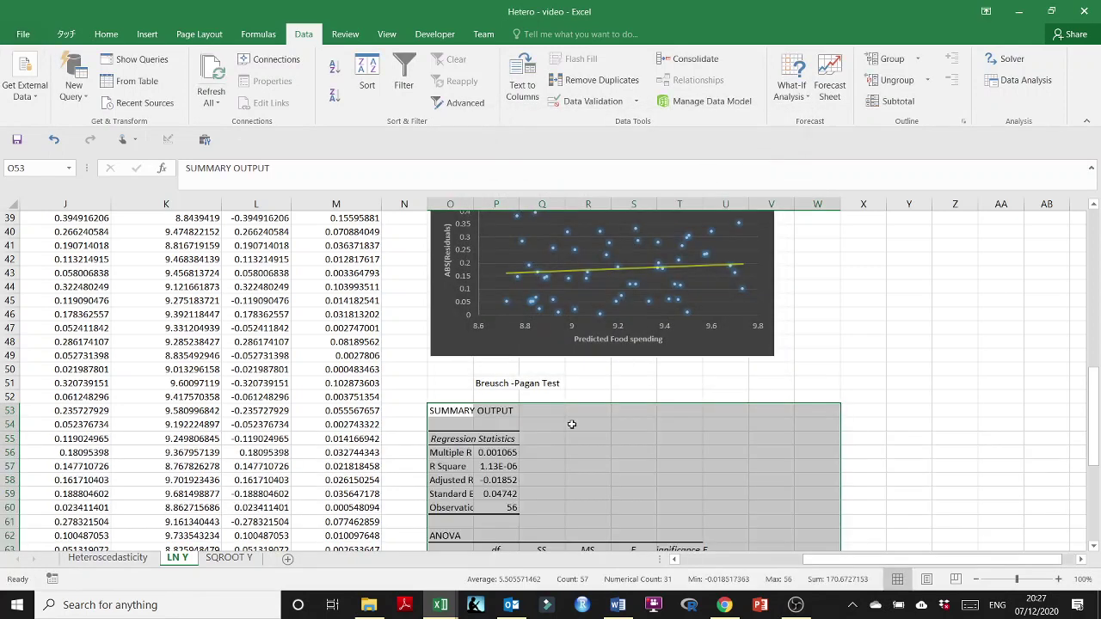
click(572, 423)
- Enter the formula note "Chi-square = n * Rsquare" in cell R55 beside the regression statistics
scroll(487, 426, down, 2)
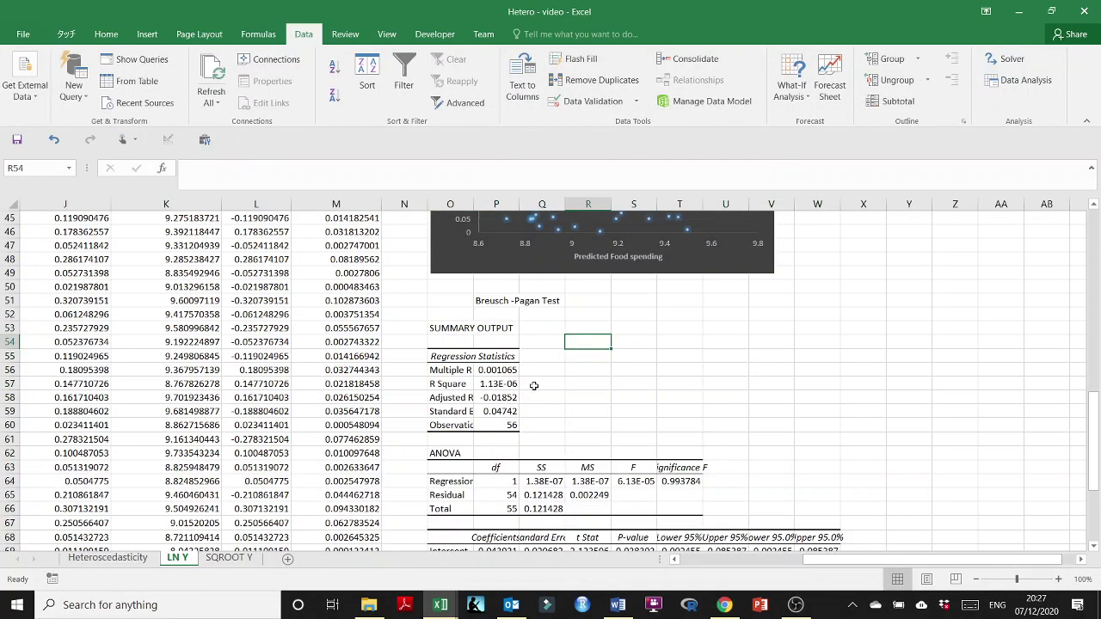
click(577, 362)
text(Chi-s)
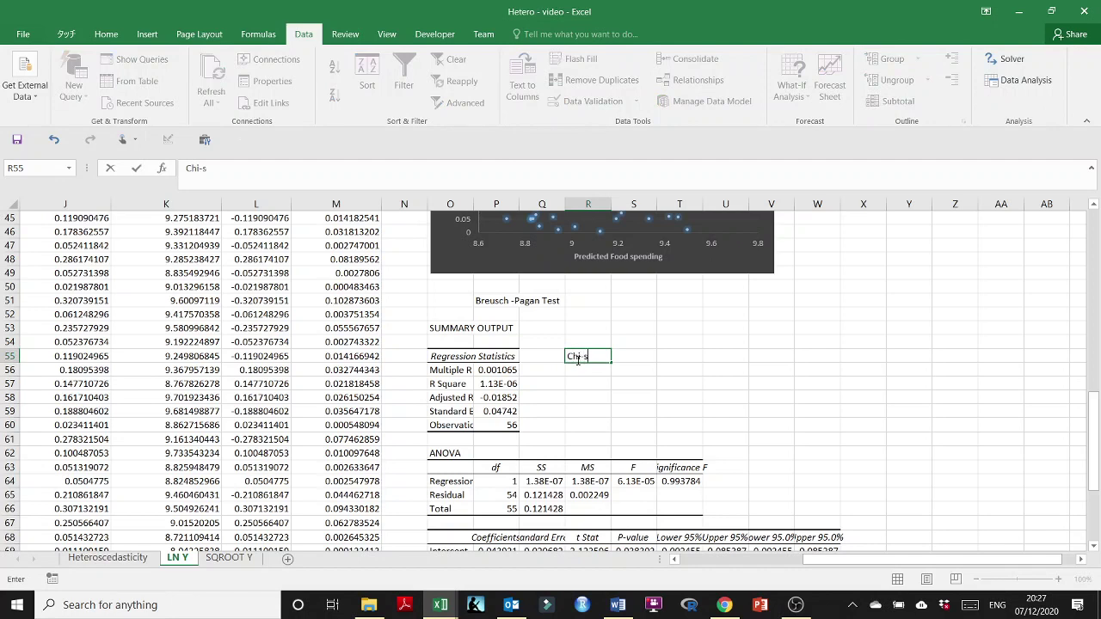
text(quare = n * Rsquare)
key(Return)
- Calculate the sample size n in cell S56 with a COUNT of the ABS(Residuals) values from J25 to J80
key(Right)
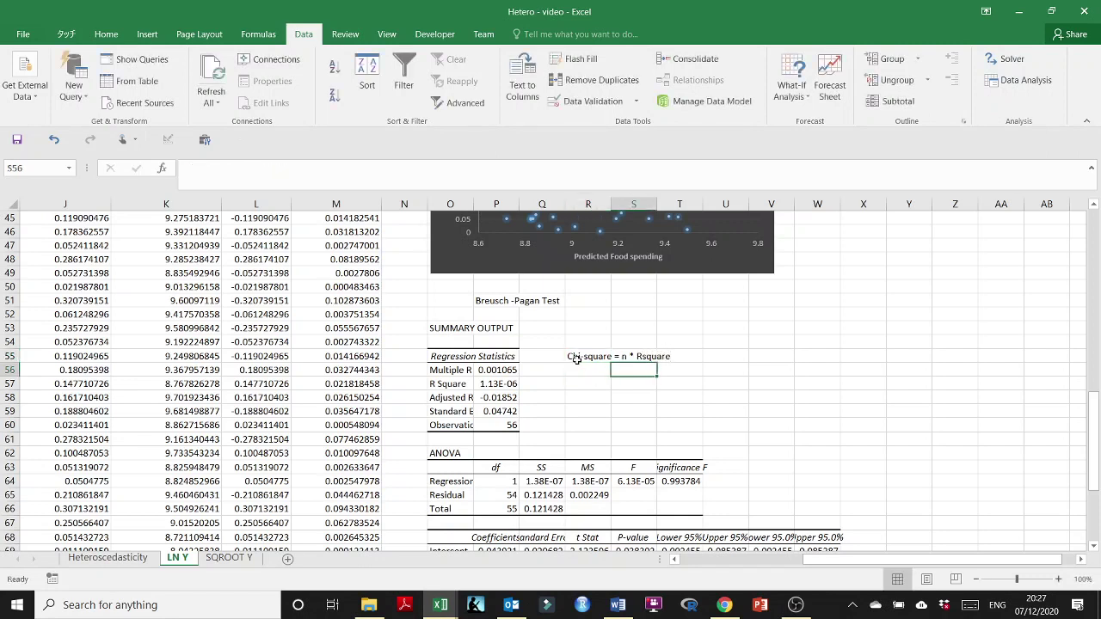
text(= count()
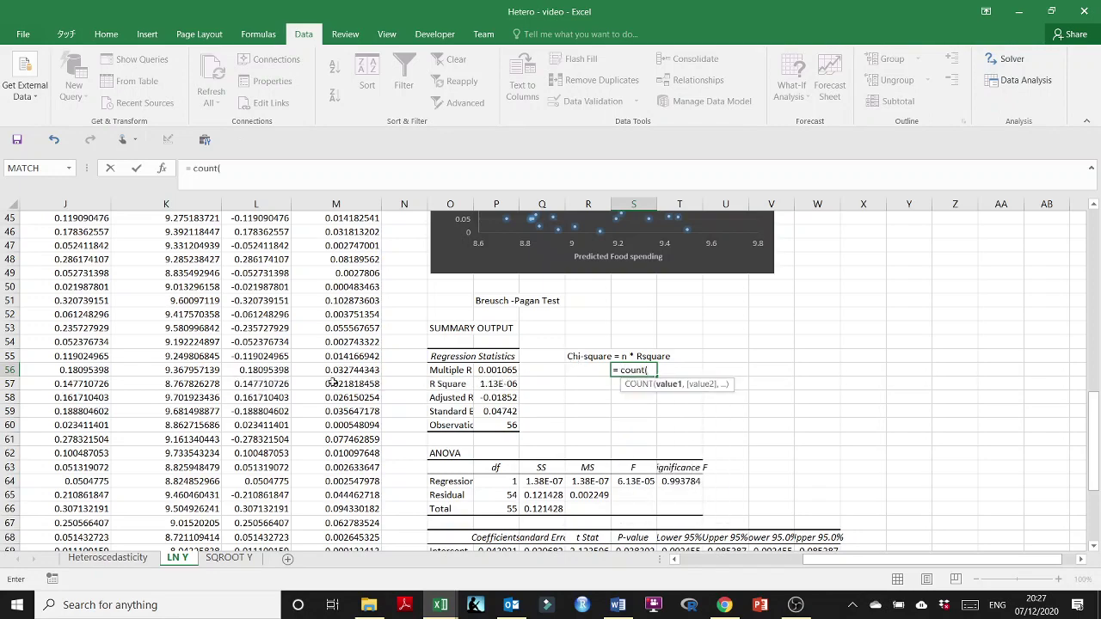
scroll(333, 380, up, 8)
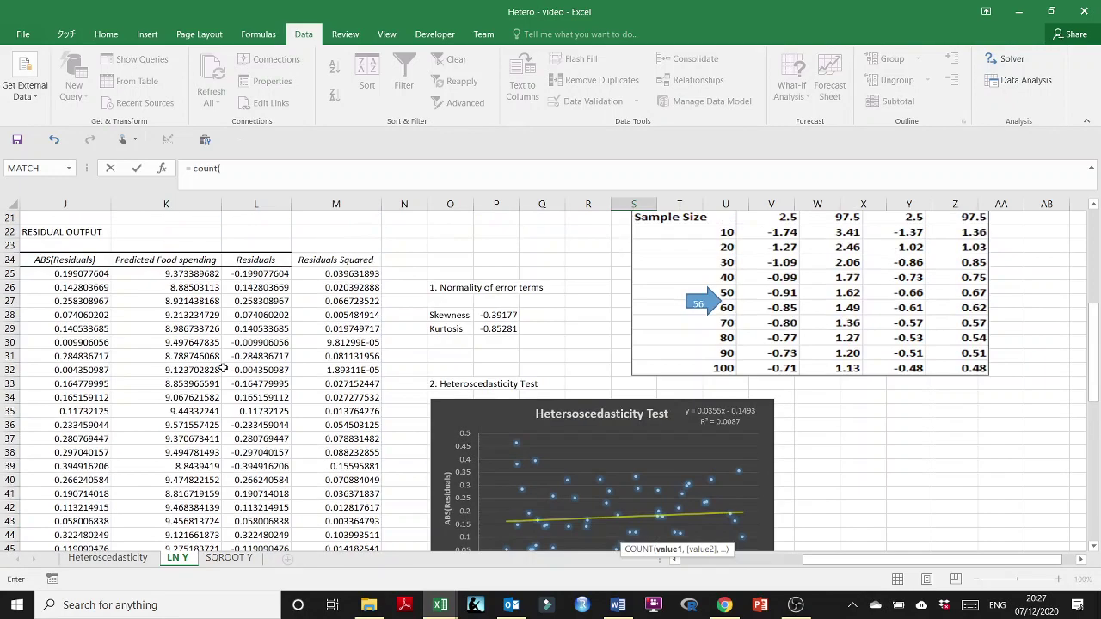
scroll(360, 273, left, 4)
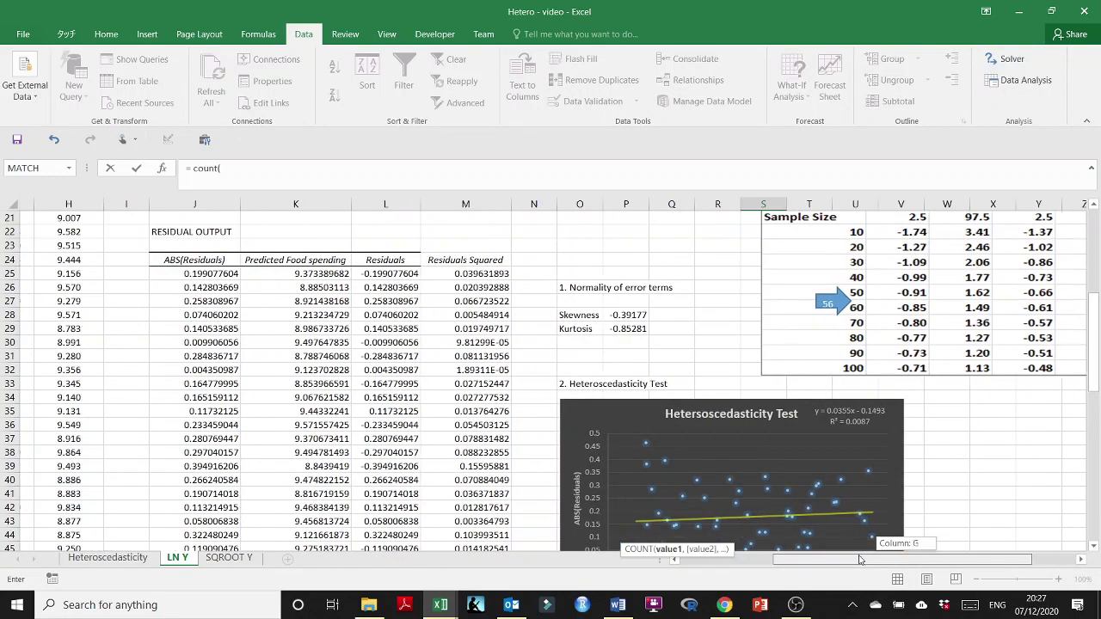
click(360, 273)
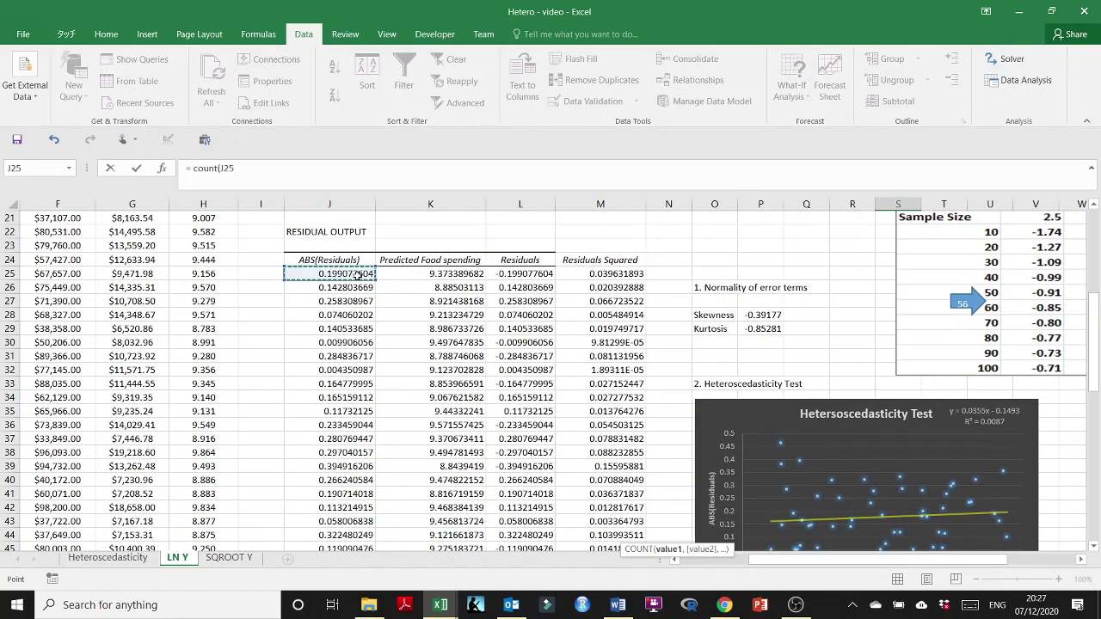
key(ctrl+shift+Down)
key(Return)
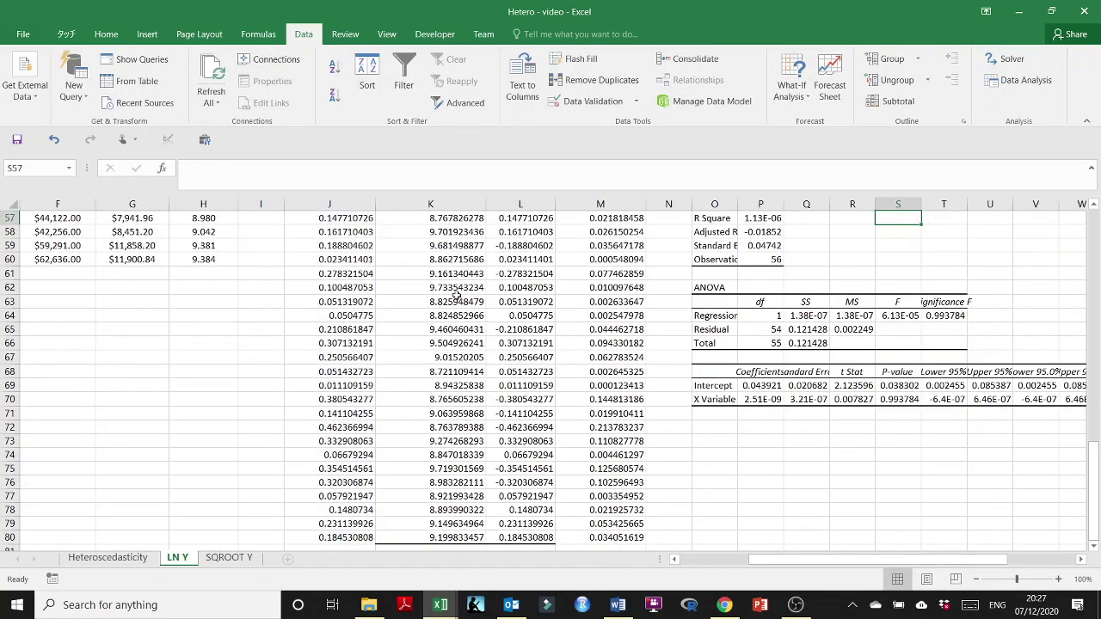
- Calculate the chi-square statistic in S56 as =COUNT(J25:J80)*P57, multiplying the observation count by the Breusch-Pagan regression's R Square
scroll(489, 268, down, 1)
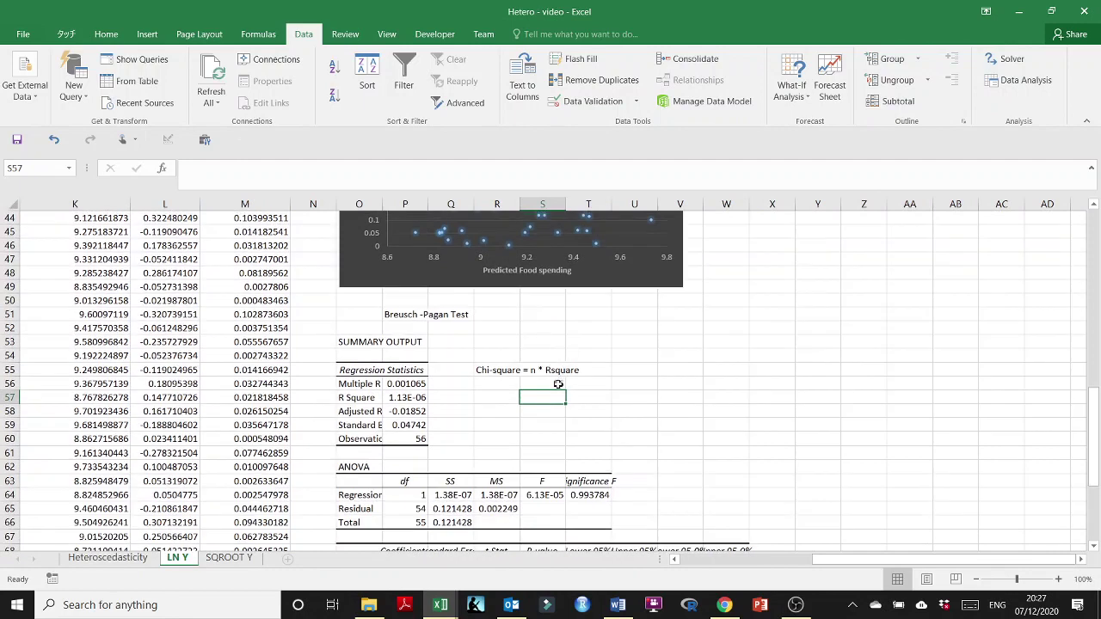
double_click(560, 384)
click(607, 383)
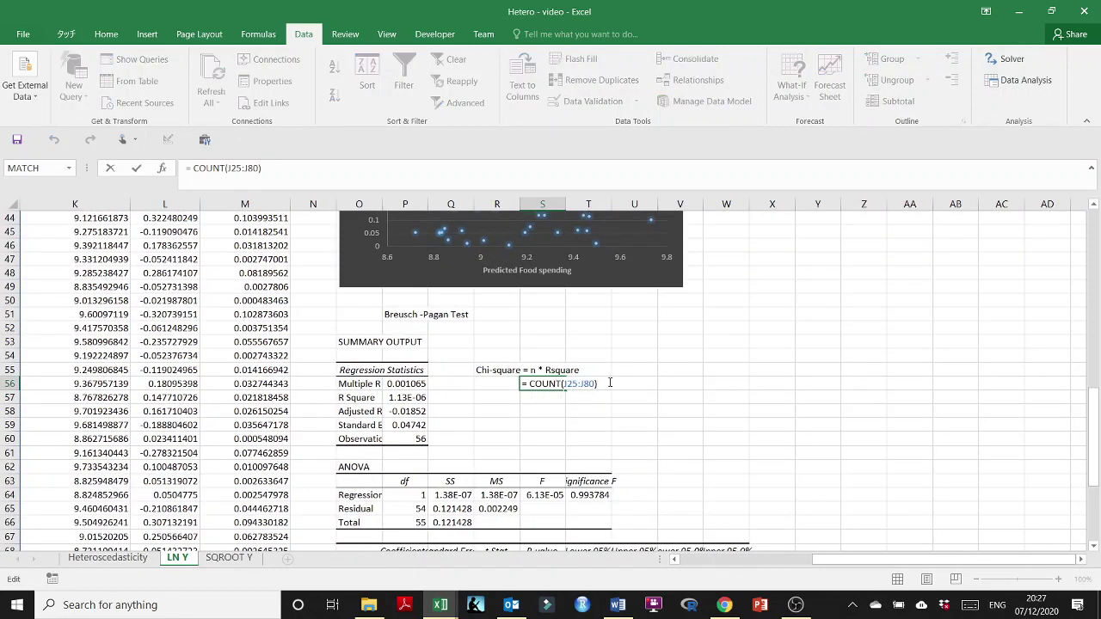
click(384, 398)
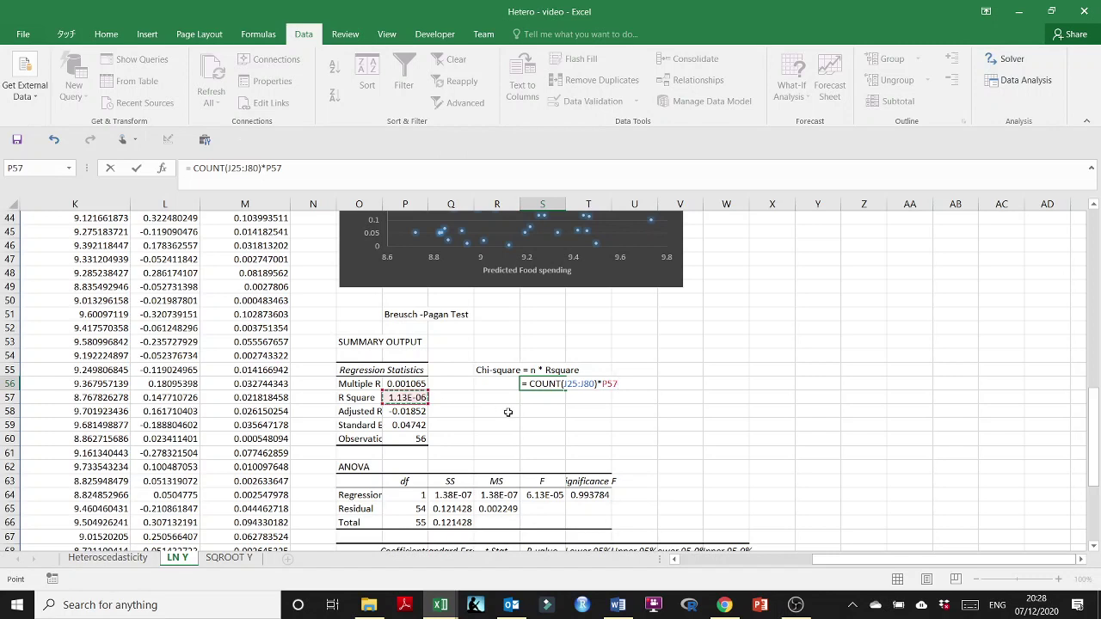
key(Return)
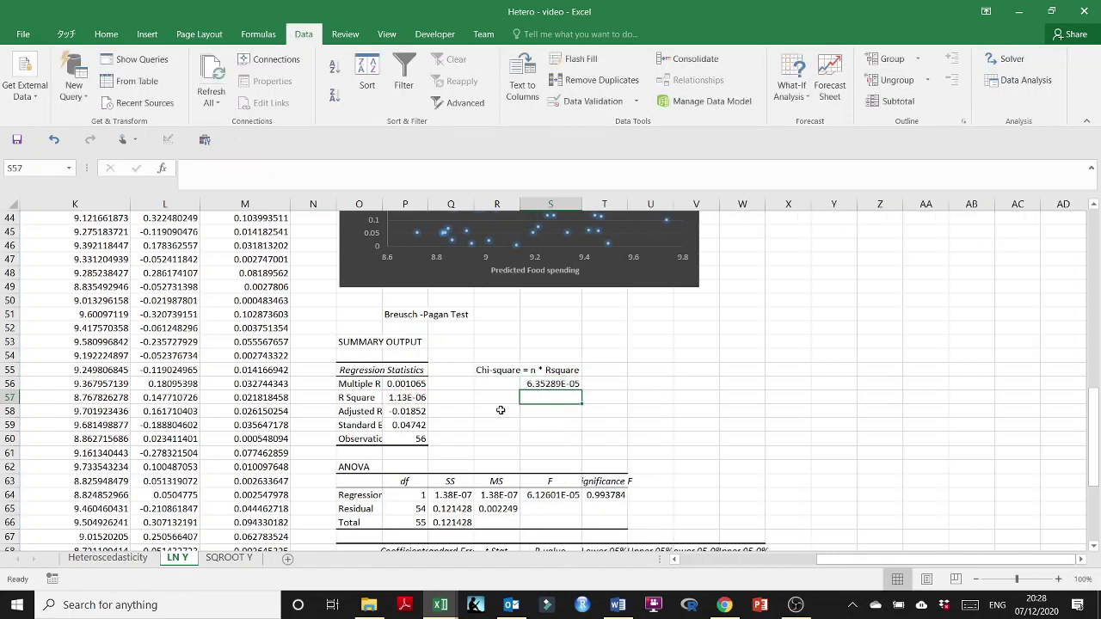
- Label R58 "p-value" and calculate it in S58 with =CHISQ.DIST.RT(S56,1)
click(500, 410)
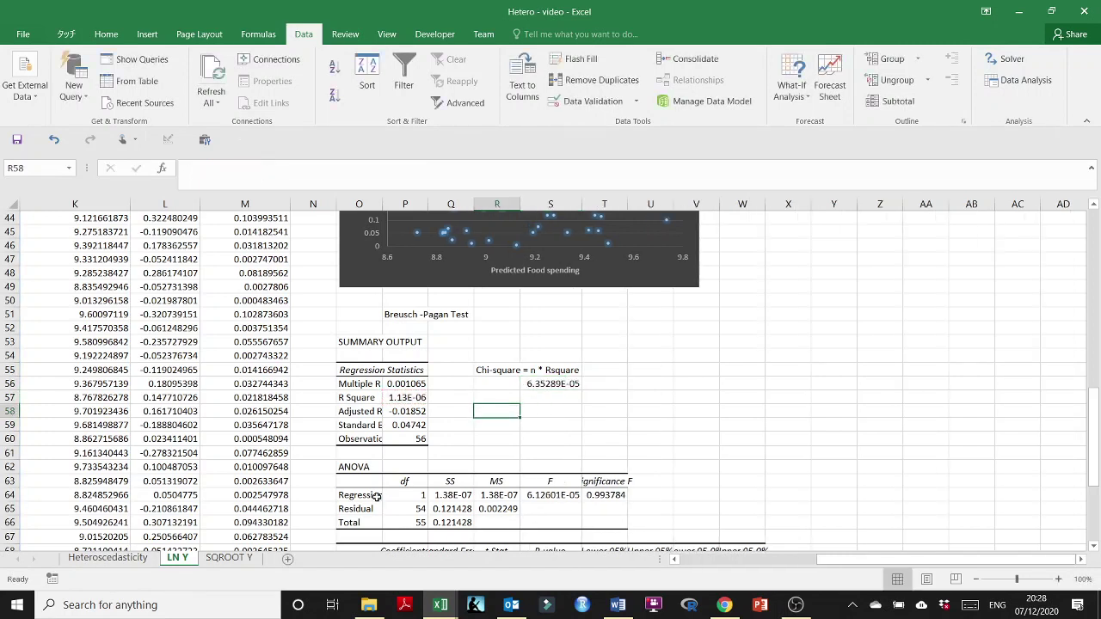
text(p-value)
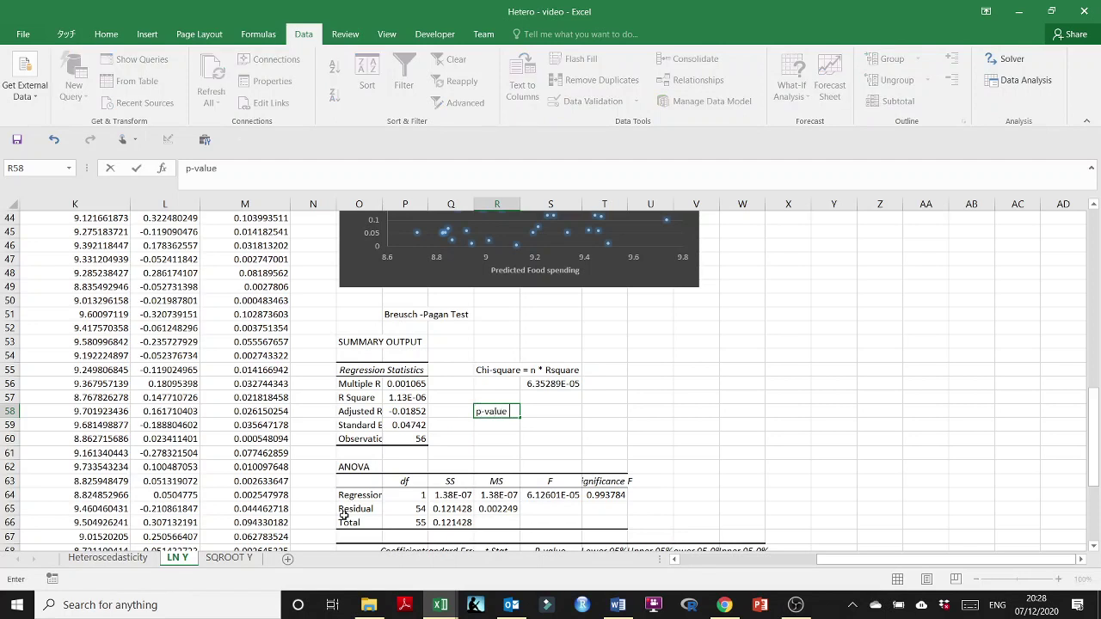
key(Tab)
text(=c)
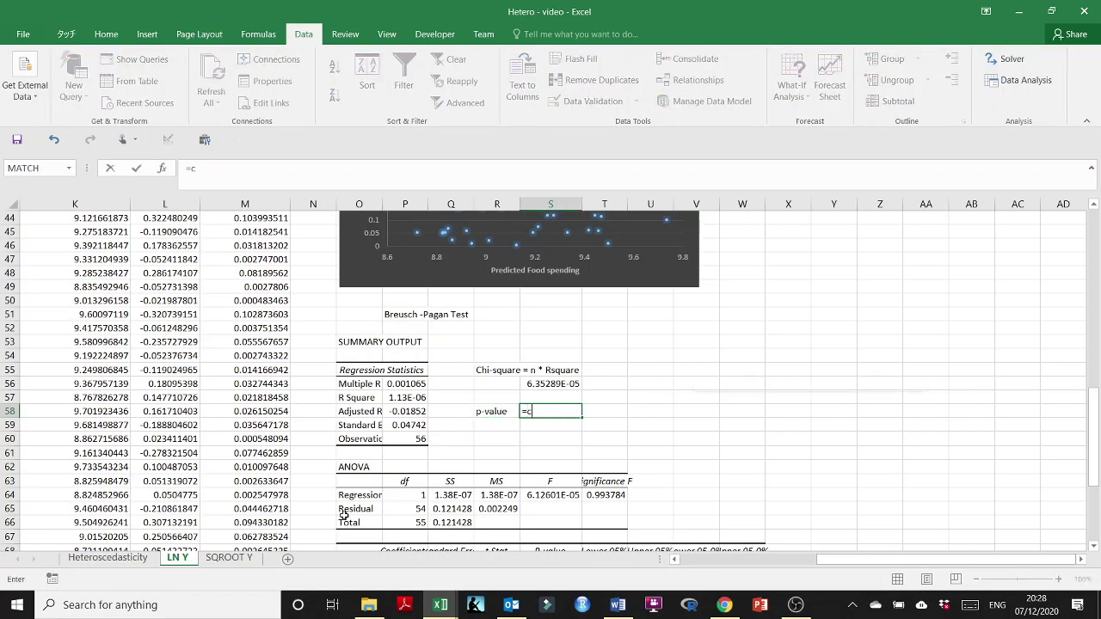
text(his)
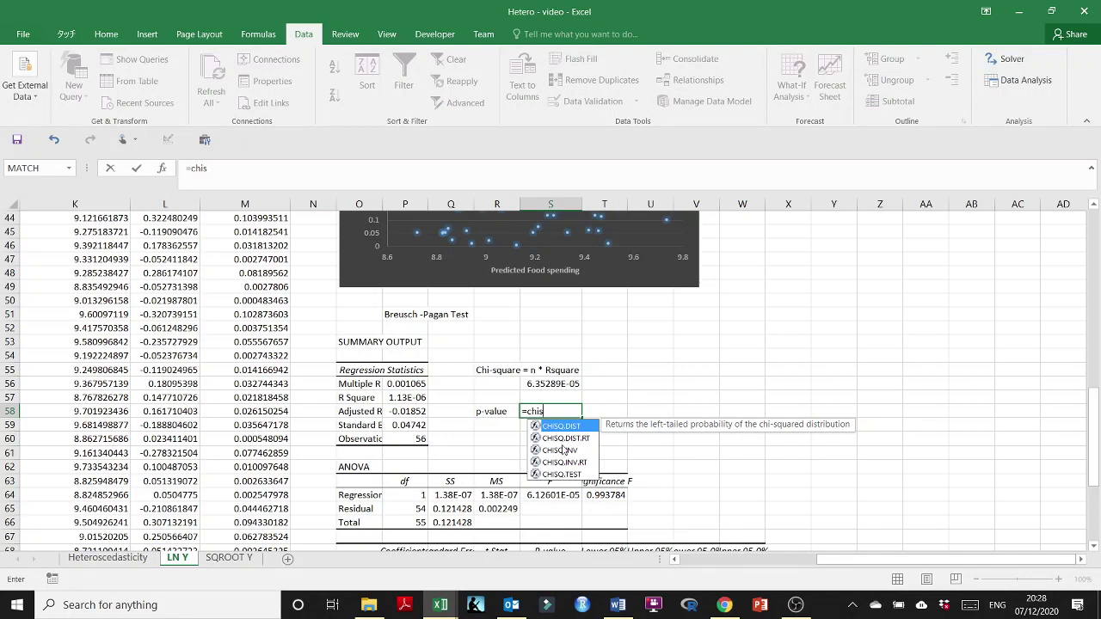
double_click(569, 438)
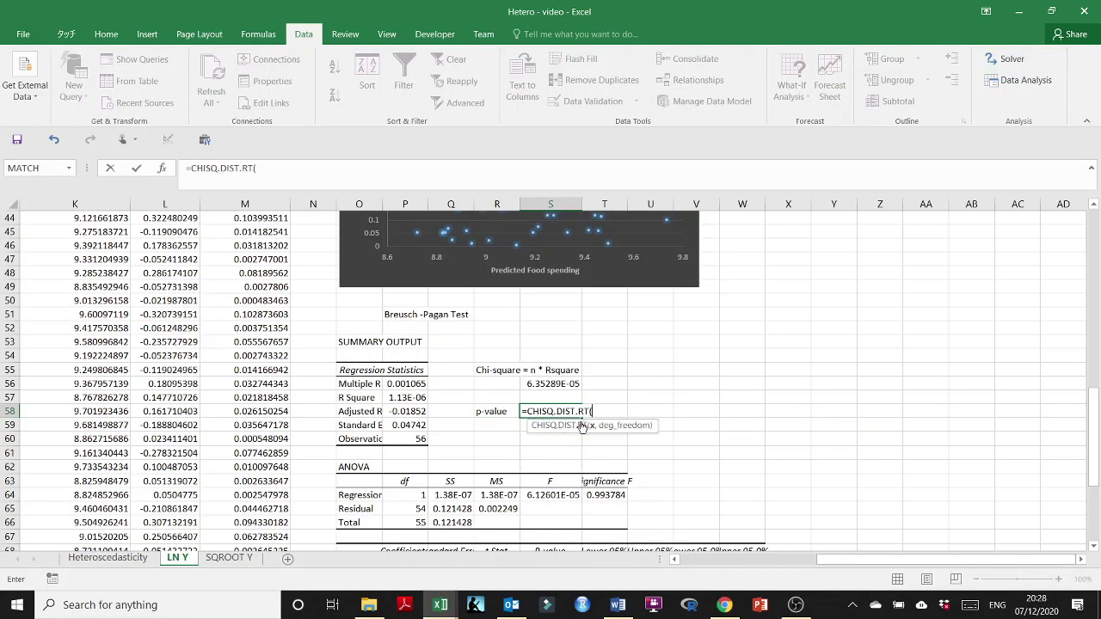
click(553, 384)
text(,1)
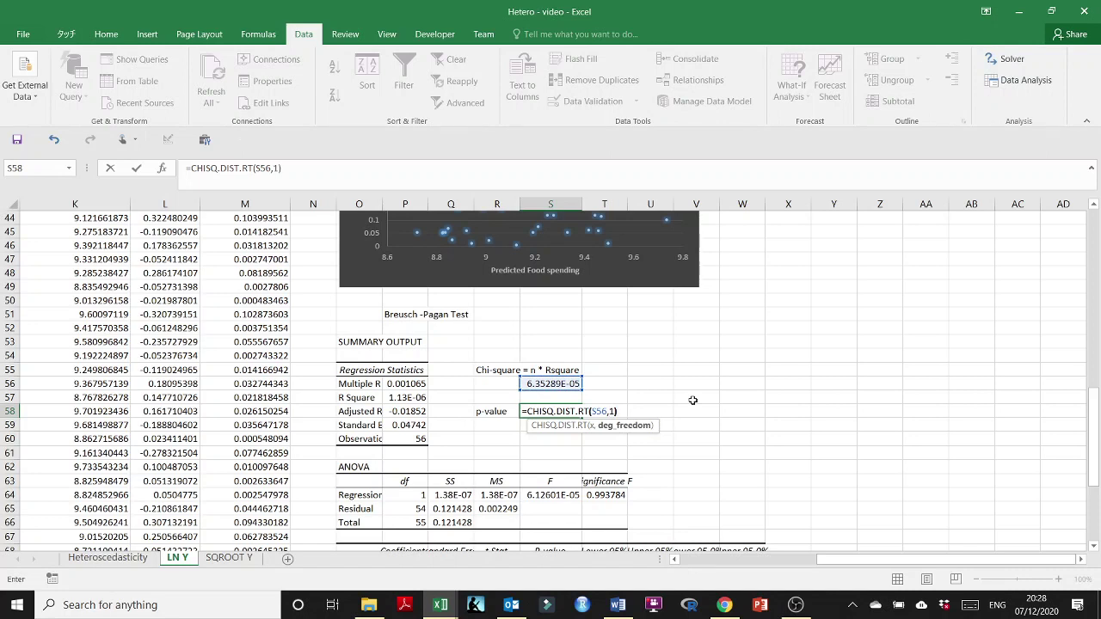
key(Return)
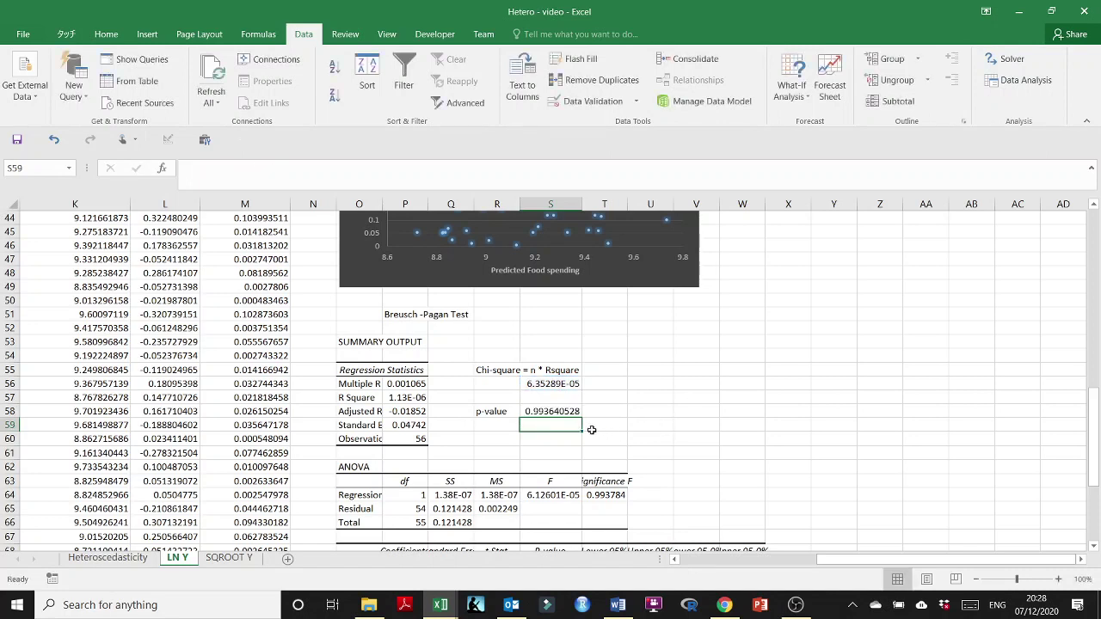
- Widen column S slightly and check the p-value formula in S58 without changing it
click(537, 411)
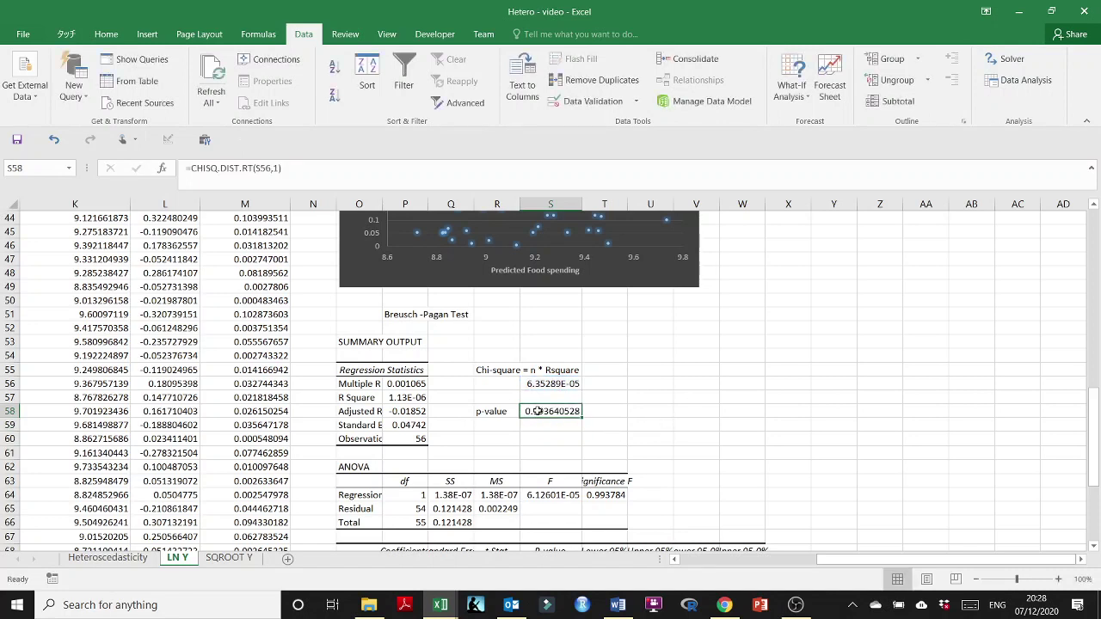
click(646, 406)
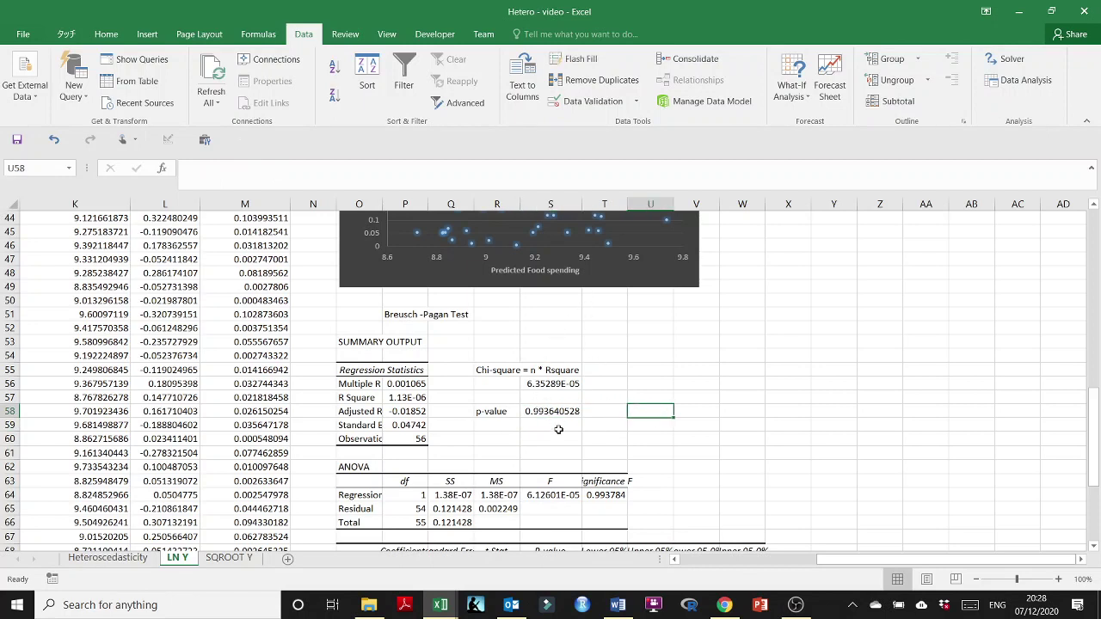
drag(590, 203, 592, 204)
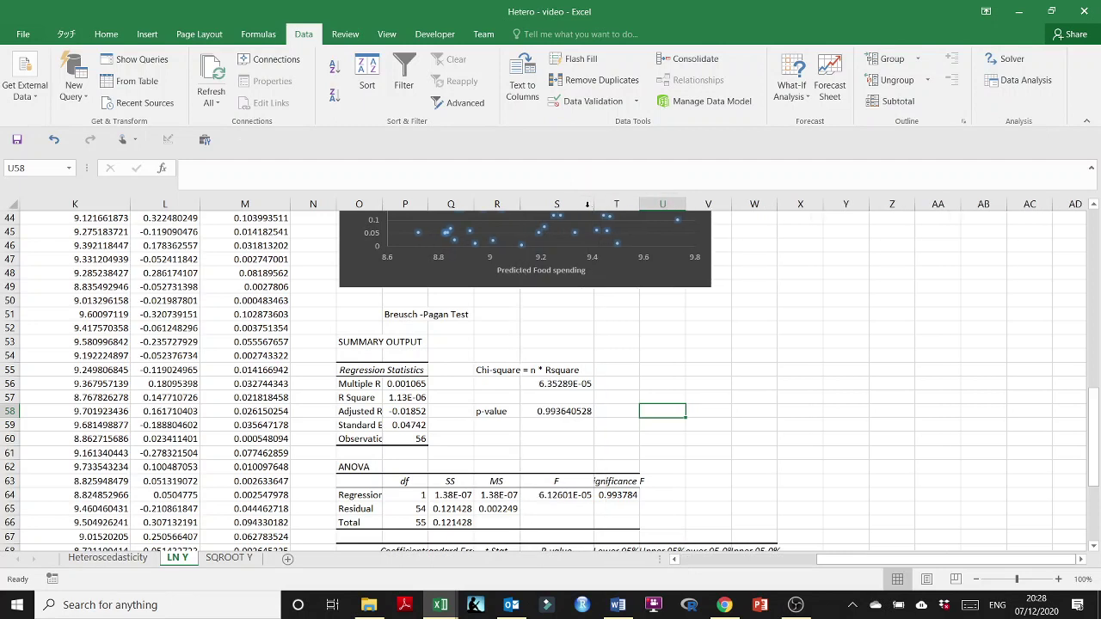
double_click(576, 411)
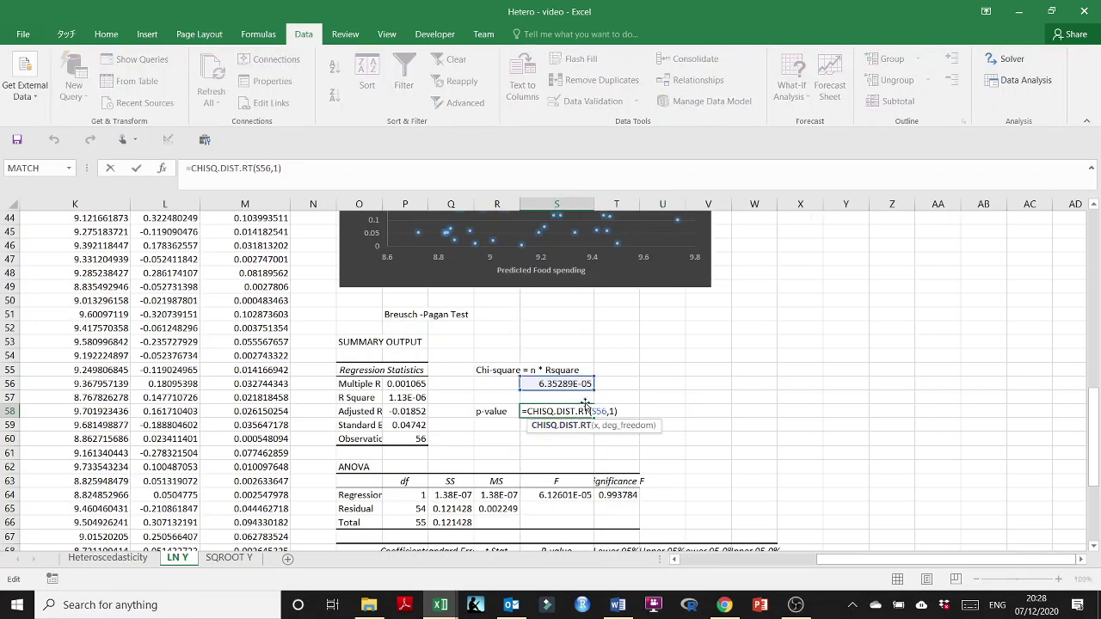
key(ctrl+Return)
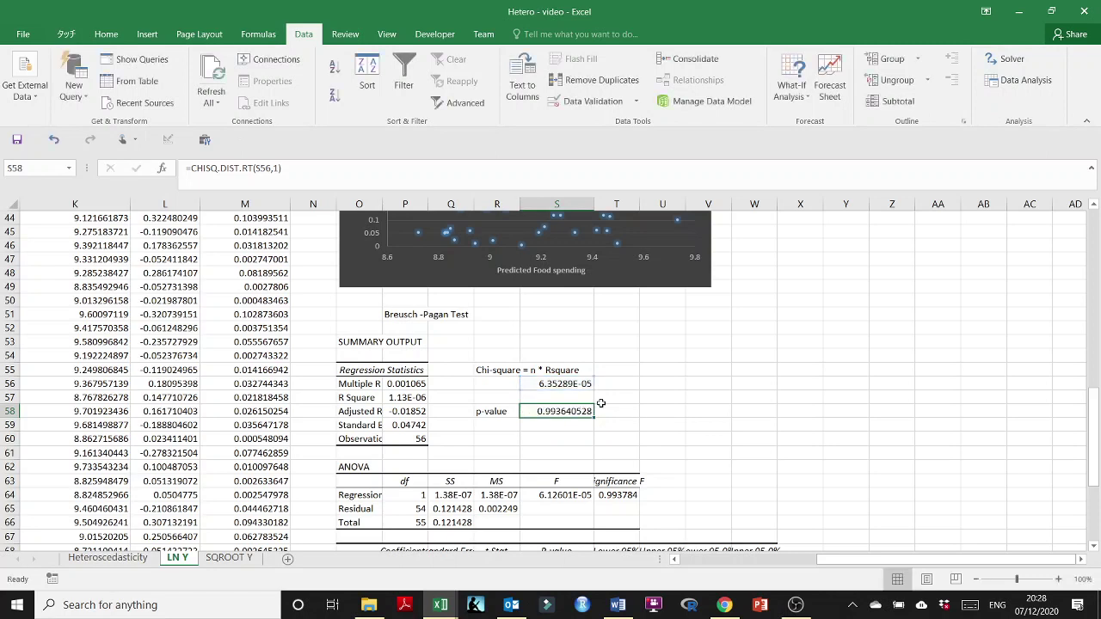
- Enter ">0.05" in T58 and the conclusion "we fail to reject the null hypothesis, this means" in U58
click(616, 410)
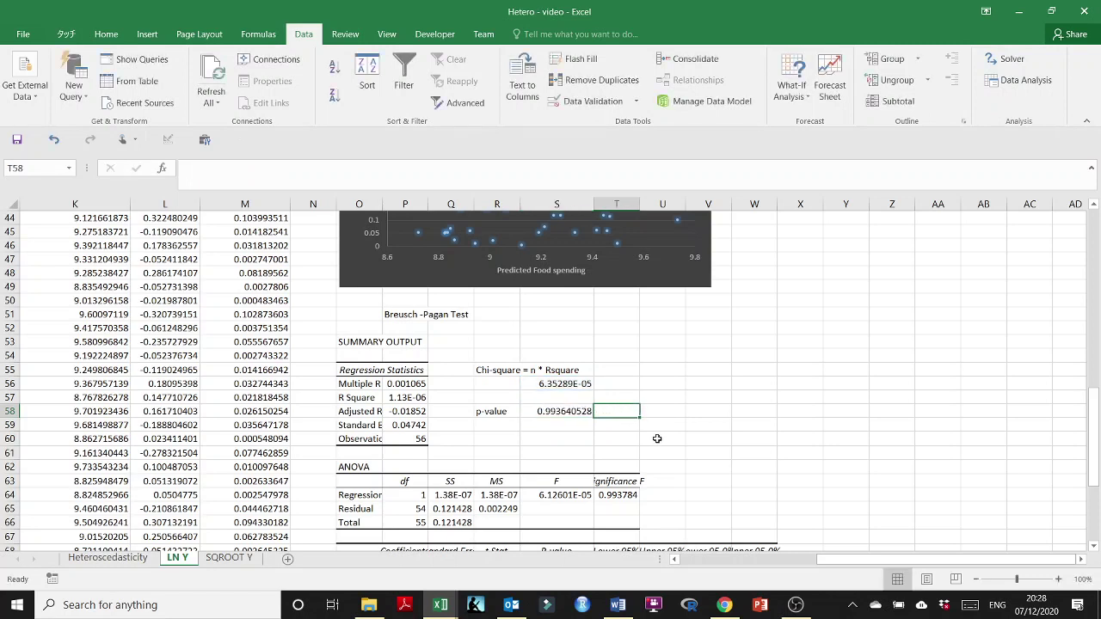
text(>0.05)
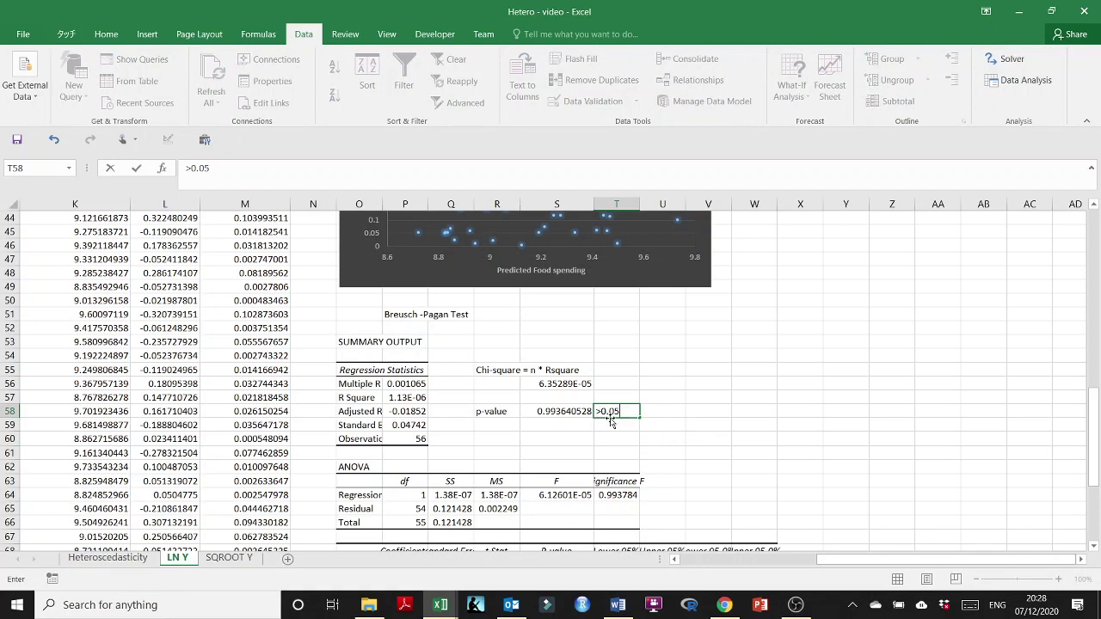
click(664, 411)
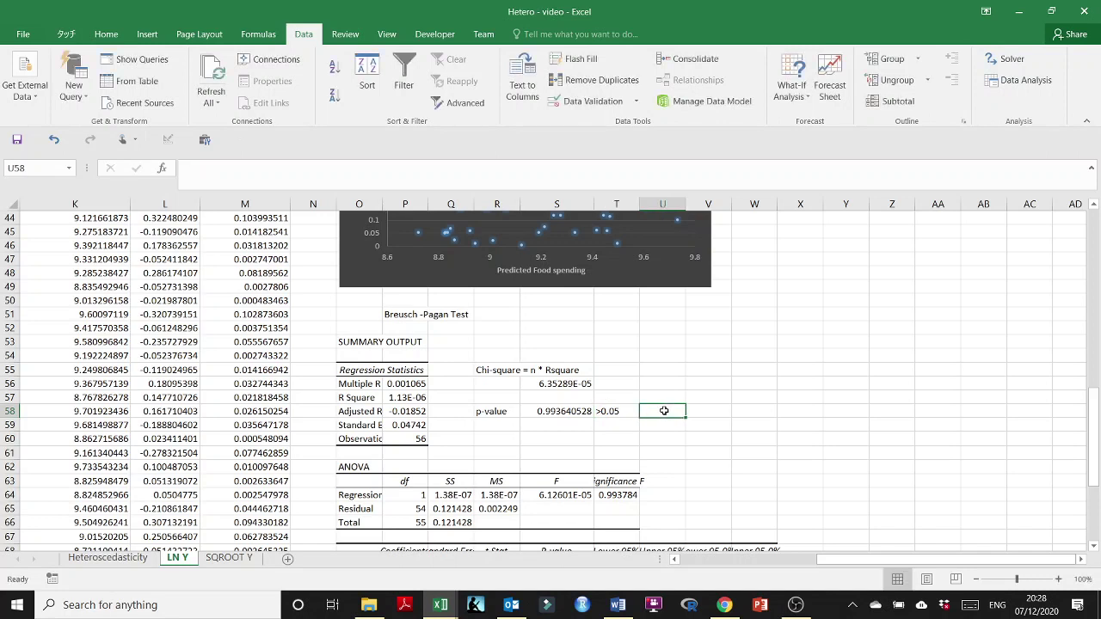
text(we fail t)
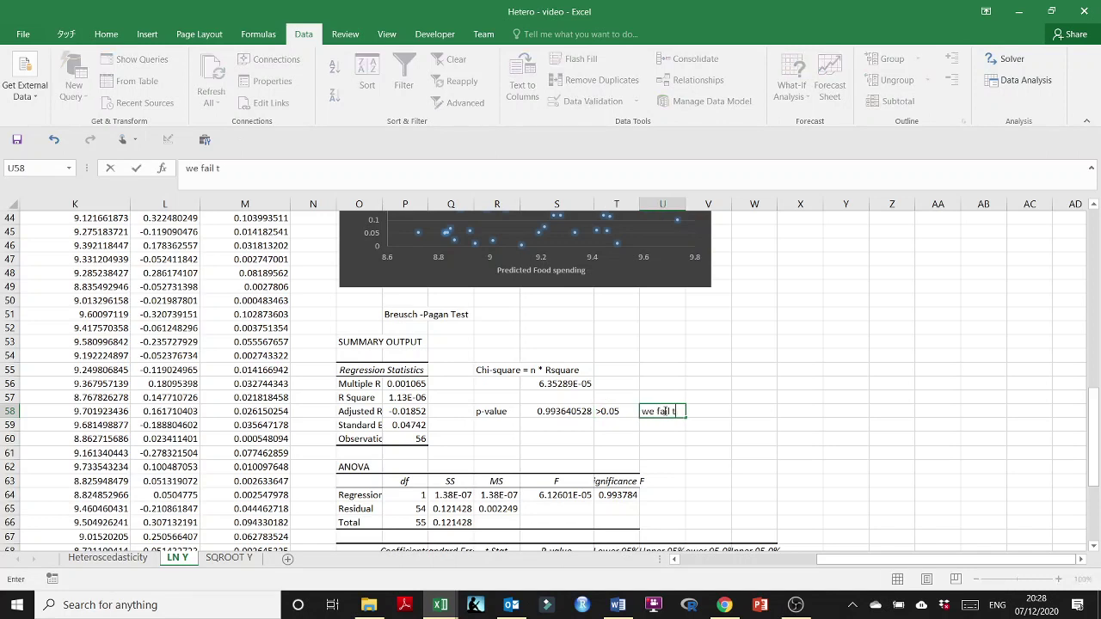
text(o reject the null hypothesis)
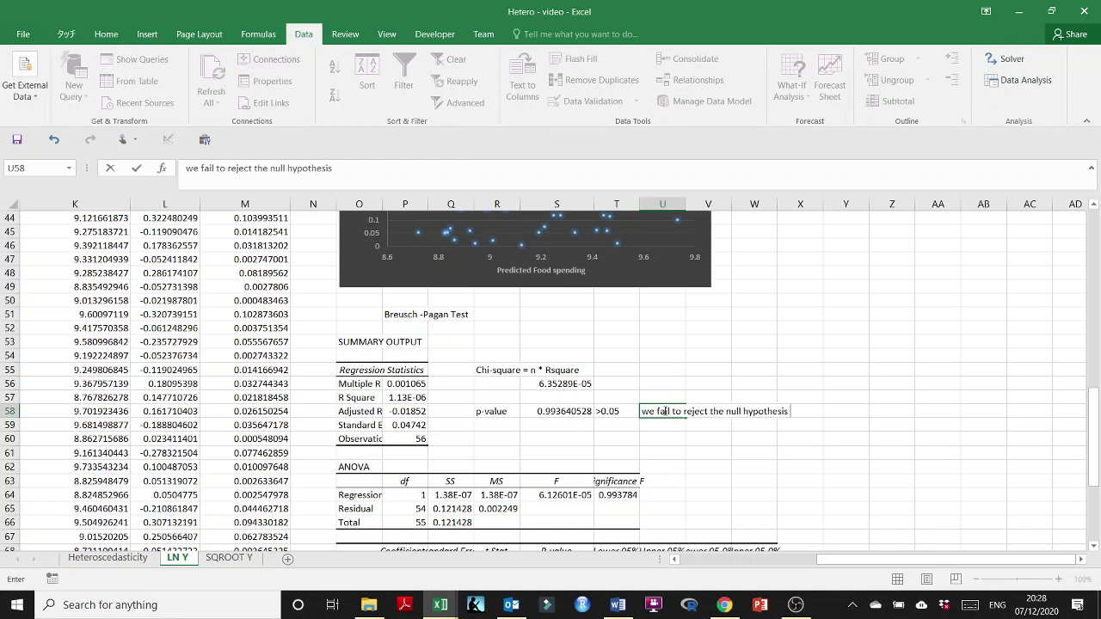
text(, this means)
key(Return)
- Continue the conclusion in U59 with "The null hypothesis of NO Heteroscedasticity is accepted"
text(T)
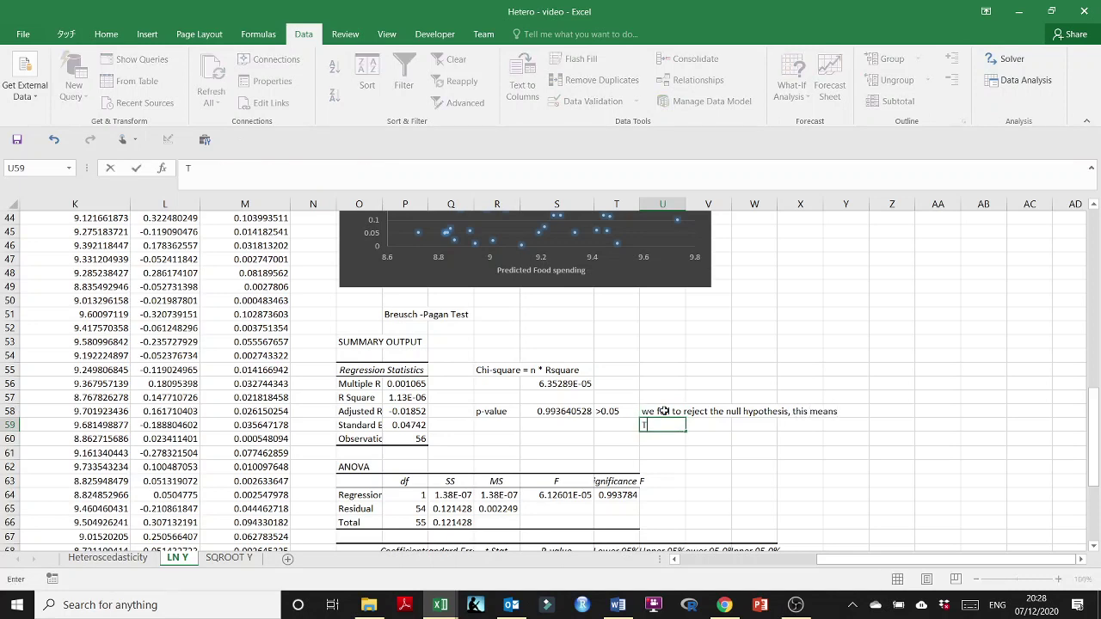
text(he null hypothesis of NO)
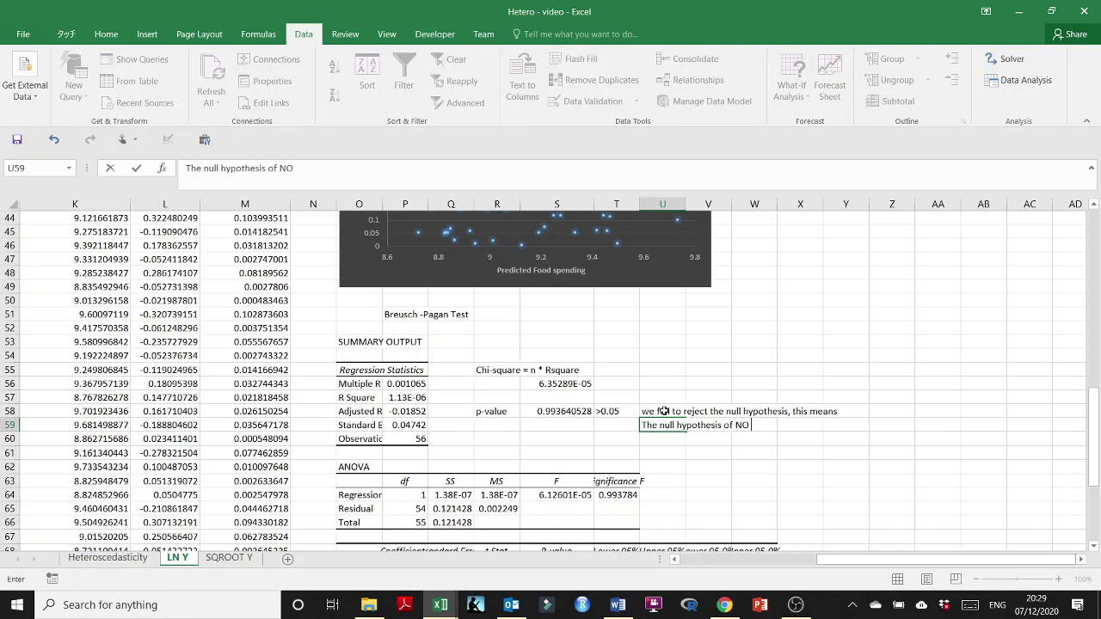
text( Heteroscedasticity is acc)
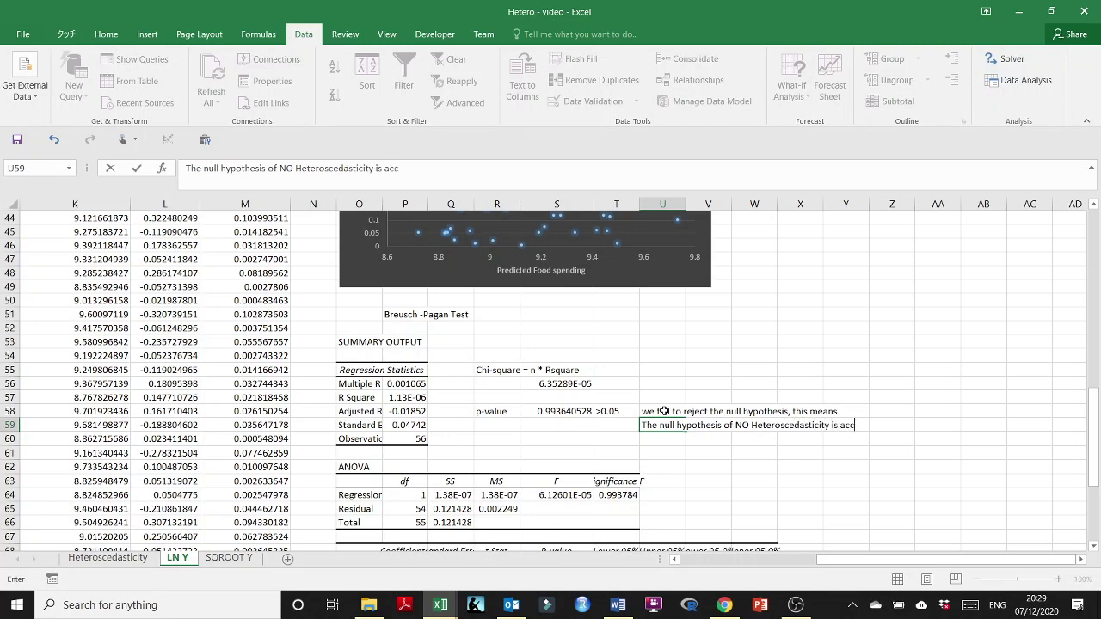
text(epted)
key(Return)
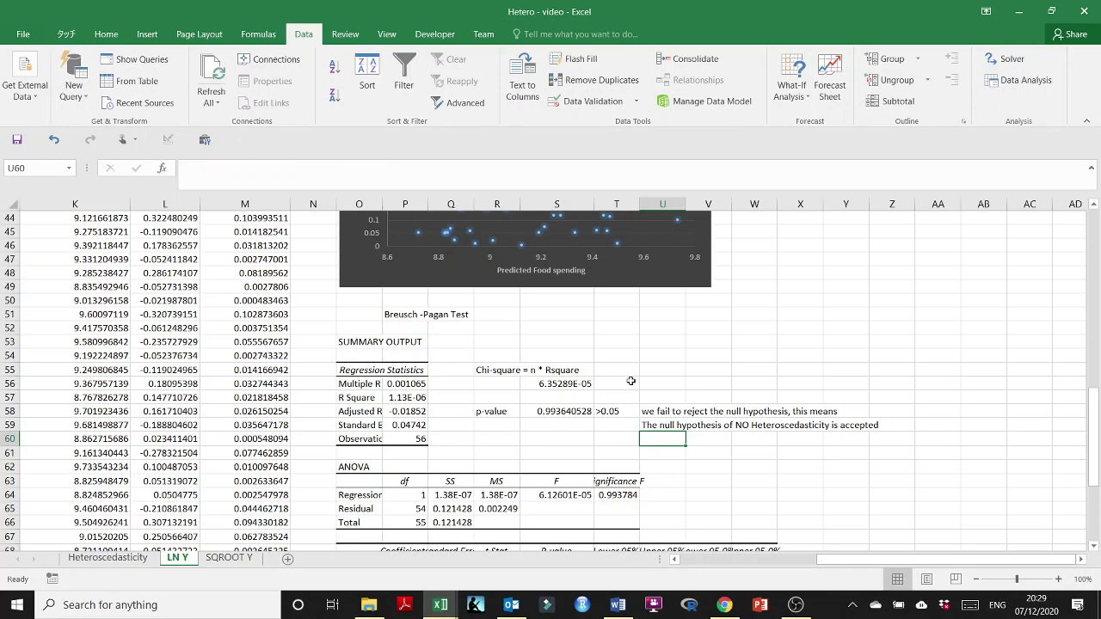
- Write "There is no evidence of Heteroscedasticity" in O73 below the coefficients table and enter the next item number "3." in O75
scroll(545, 425, down, 5)
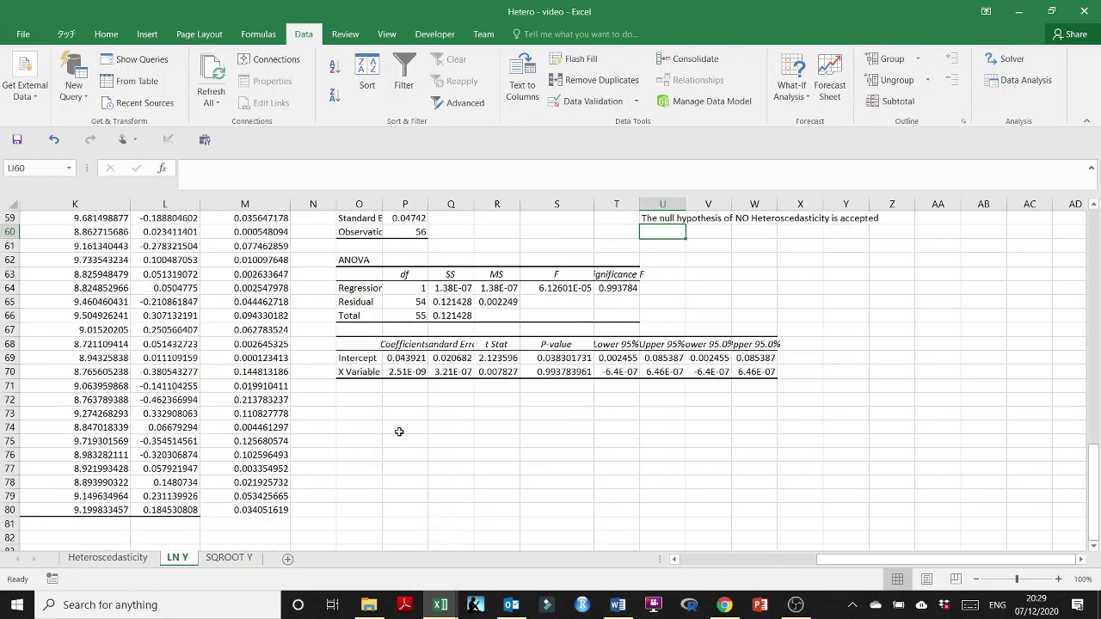
click(367, 411)
text(The)
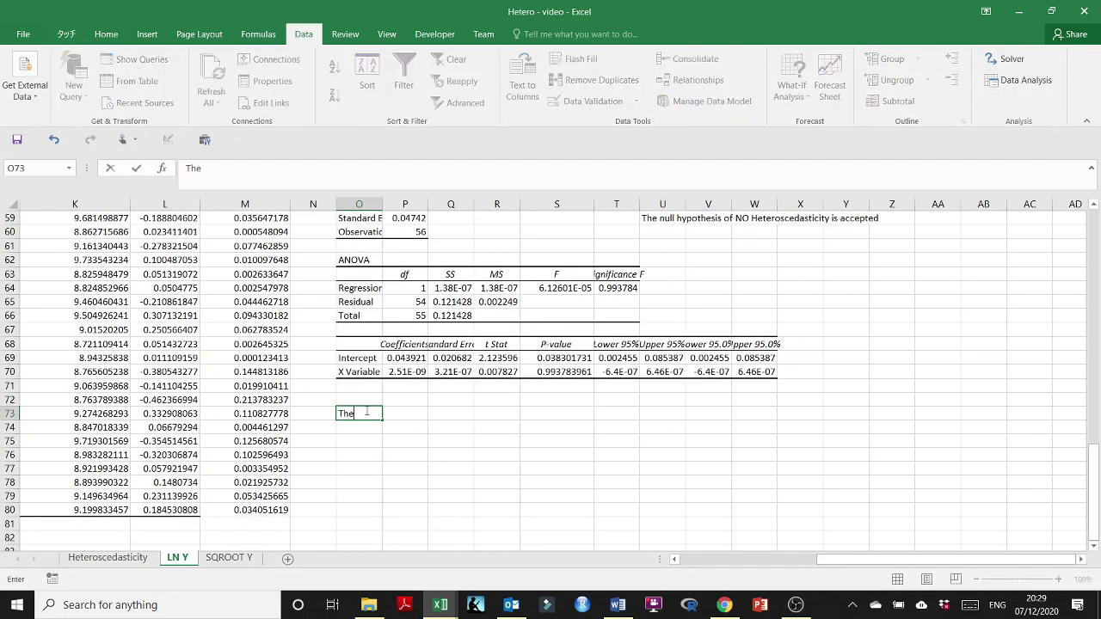
text(re is no evidence of Heterosc)
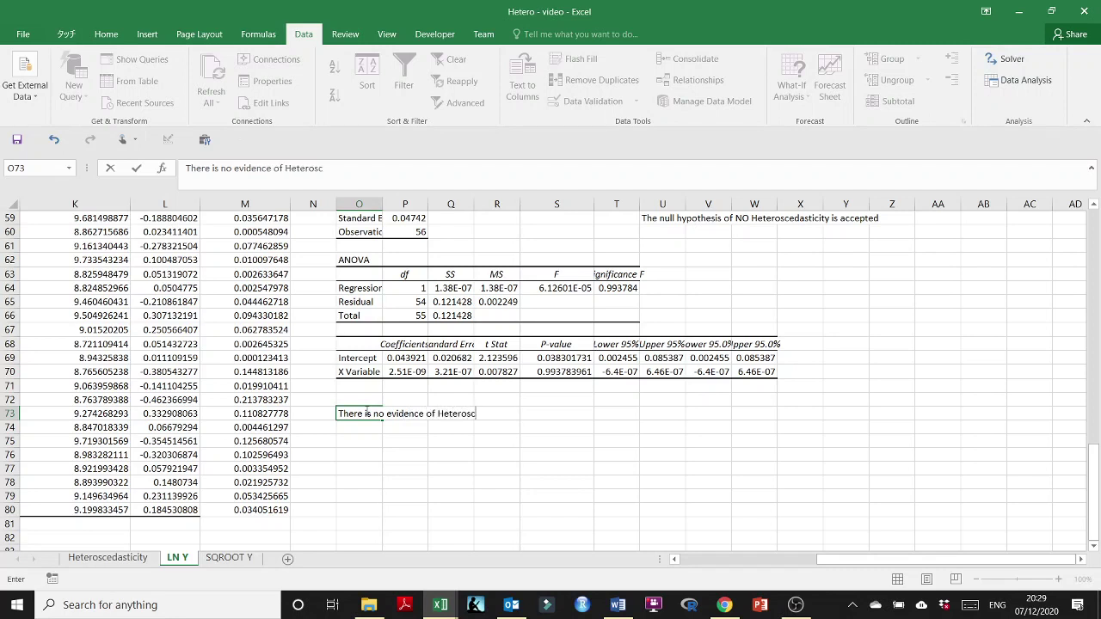
text(edasticit)
key(Return)
key(Return)
text(3.)
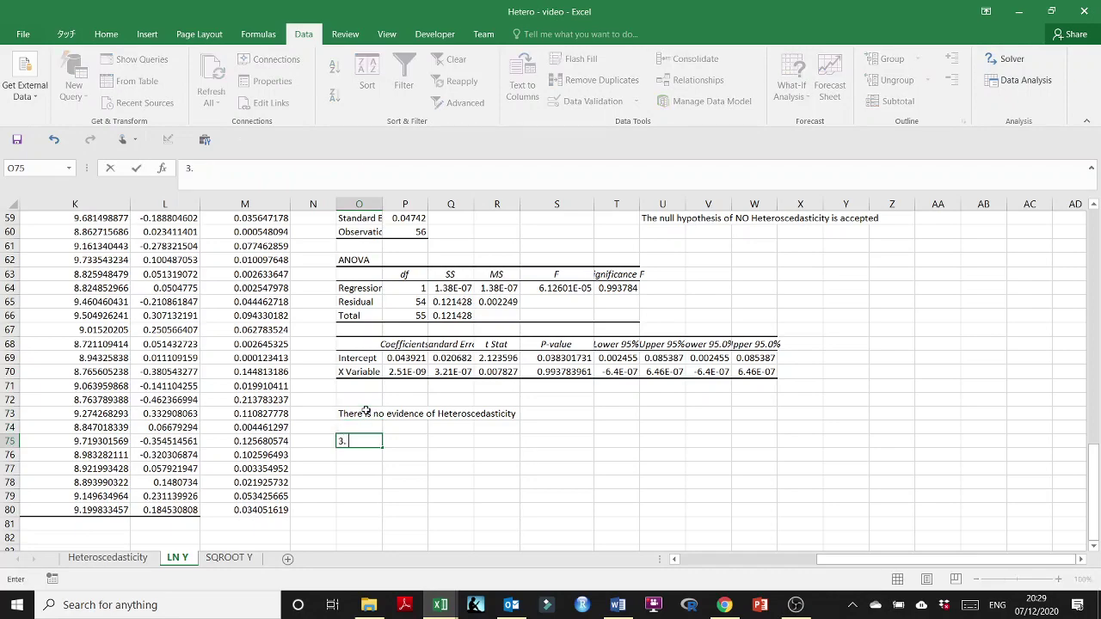
- Enlarge the Income Residual Plot beside the summary output by extending its lower-right corner outward
scroll(529, 460, up, 7)
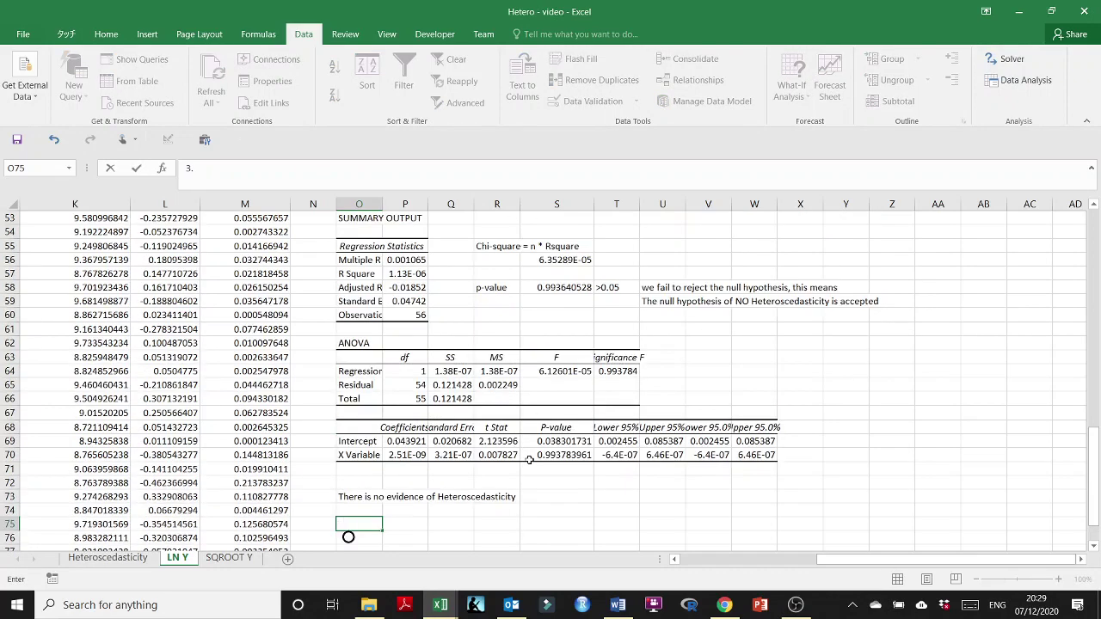
scroll(528, 460, up, 12)
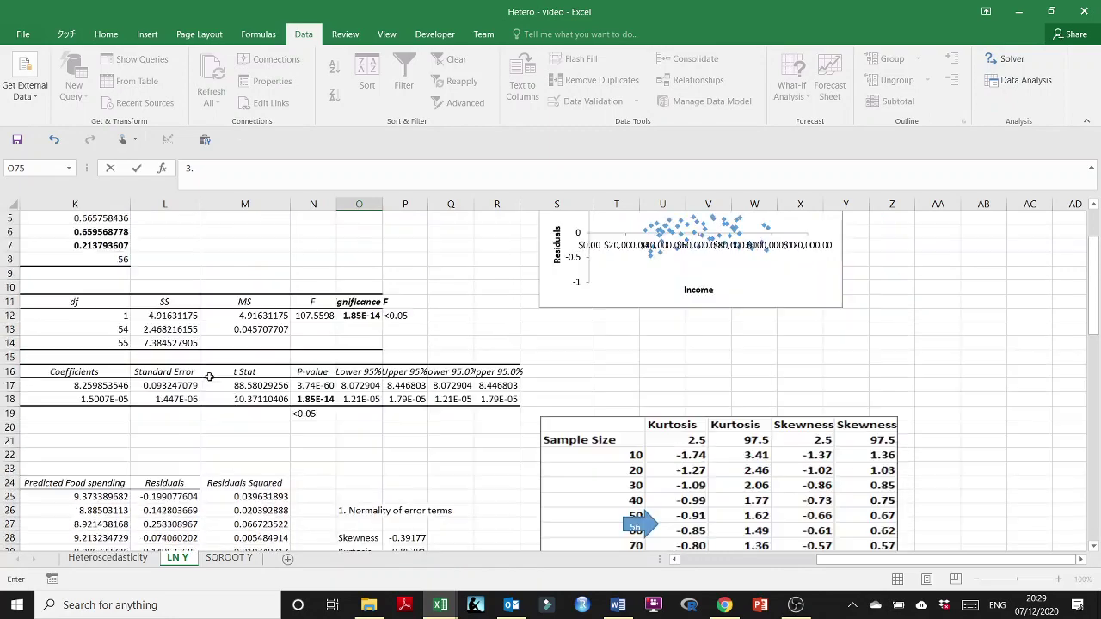
drag(851, 560, 713, 563)
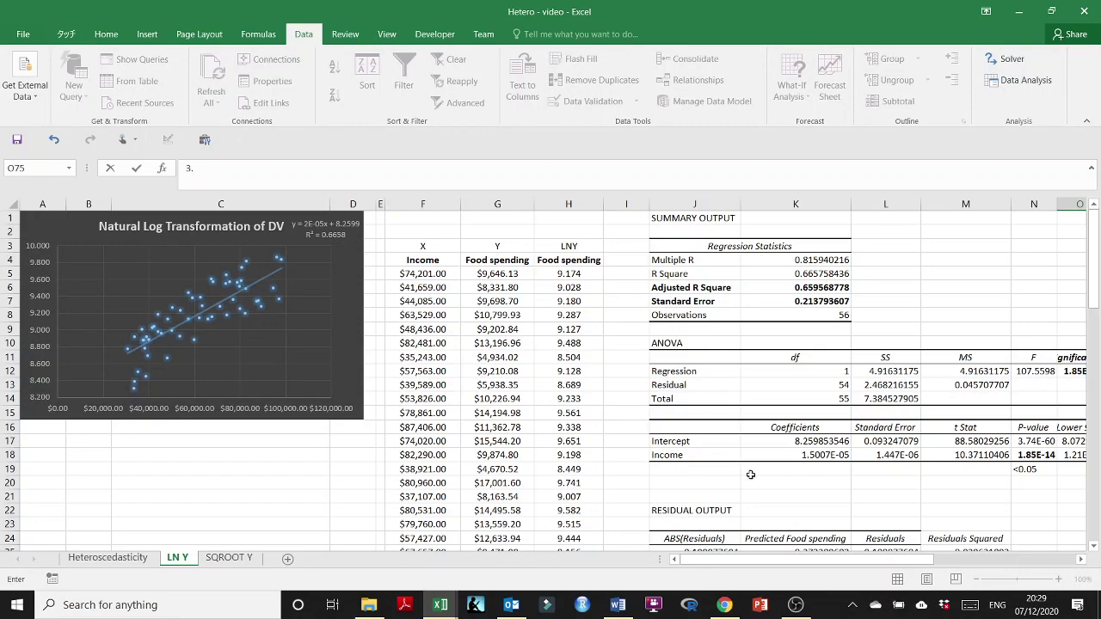
drag(804, 557, 899, 567)
click(907, 362)
drag(933, 363, 982, 430)
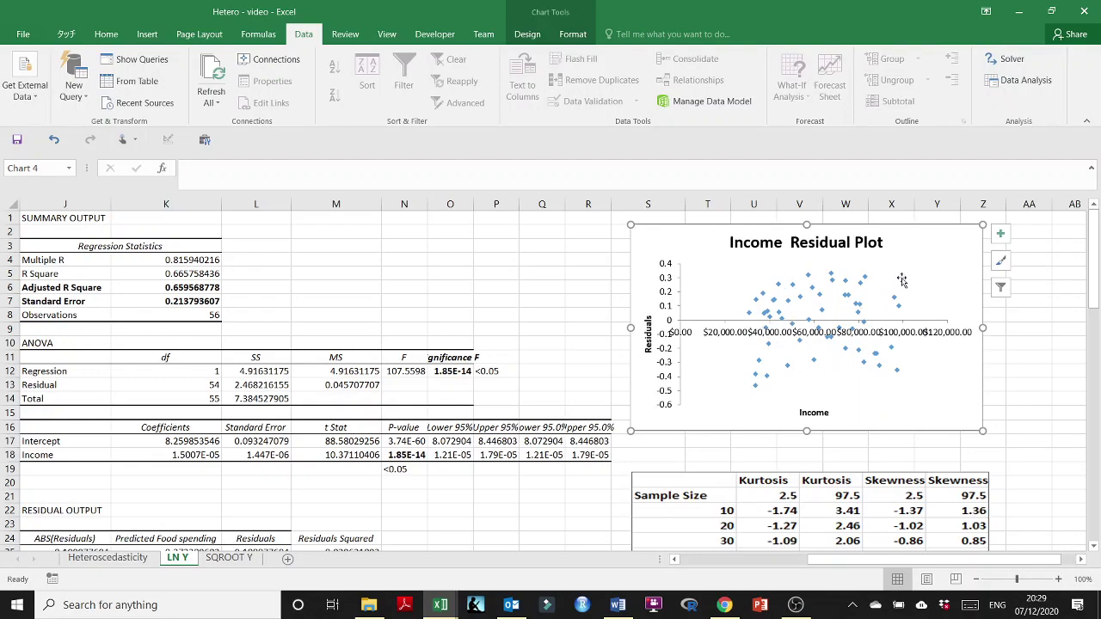
scroll(450, 412, down, 12)
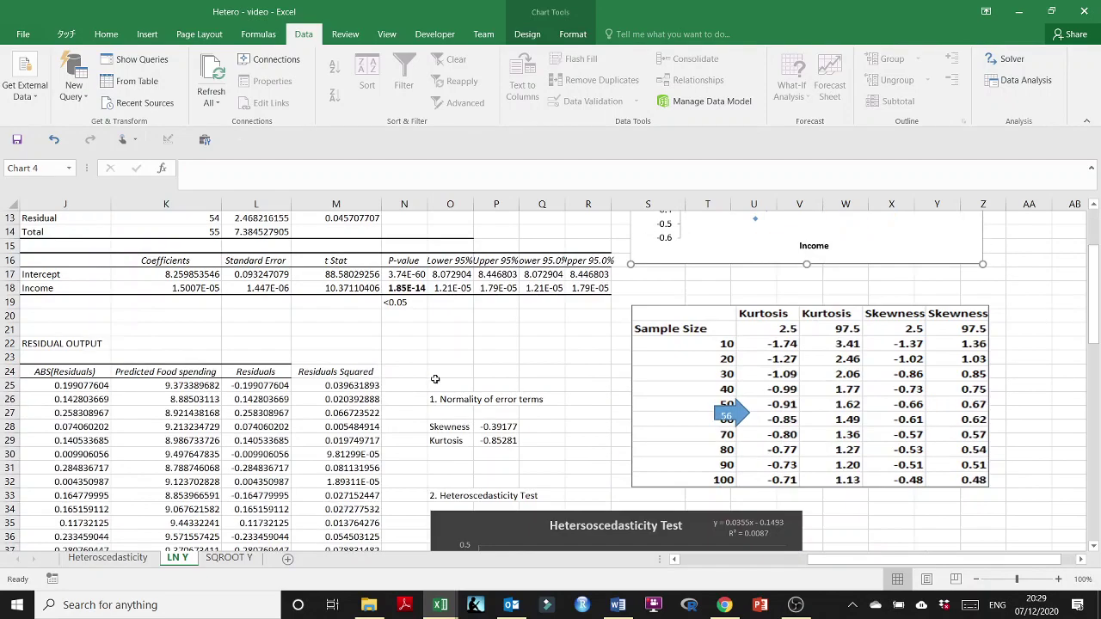
scroll(450, 412, down, 9)
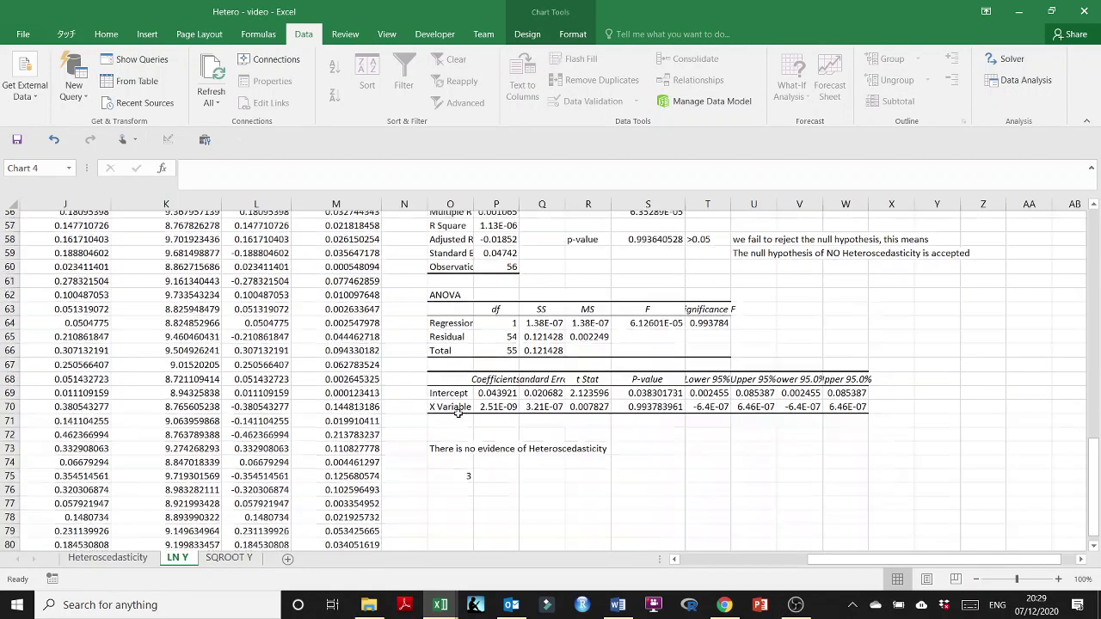
- Complete the item in O75 so it reads "3. Multicollinearity"
click(499, 370)
double_click(468, 371)
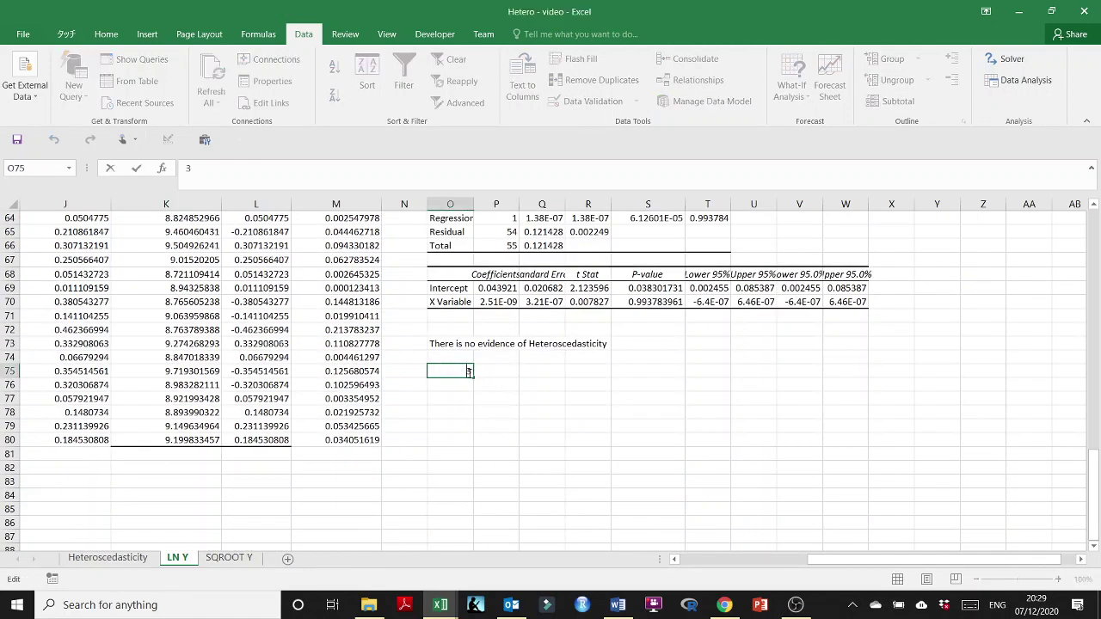
text(. Multicoll)
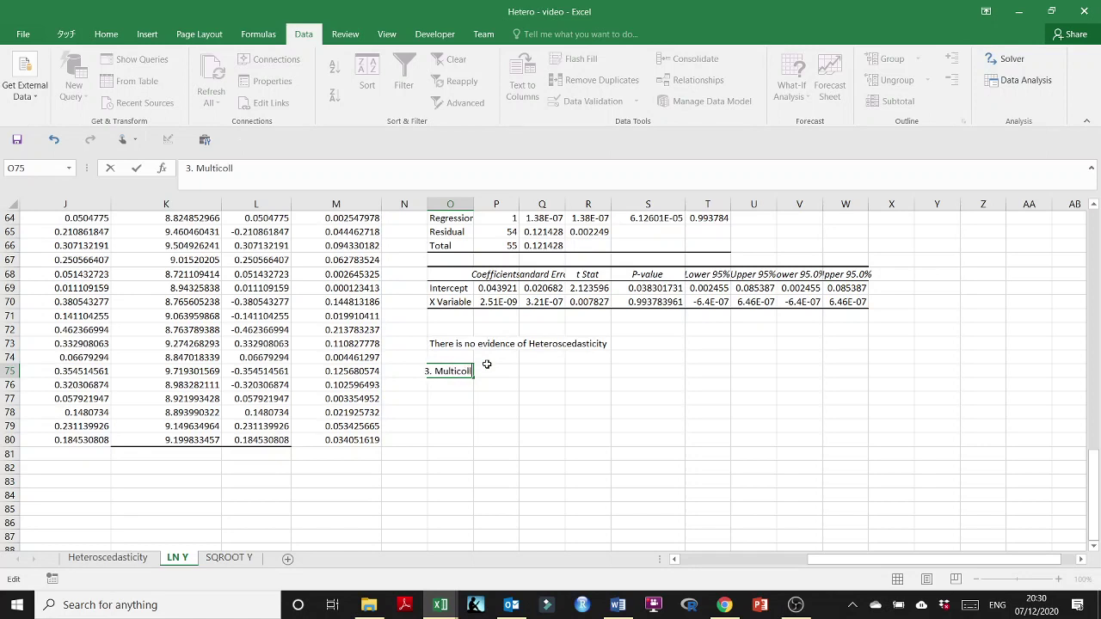
text(inearity)
click(479, 413)
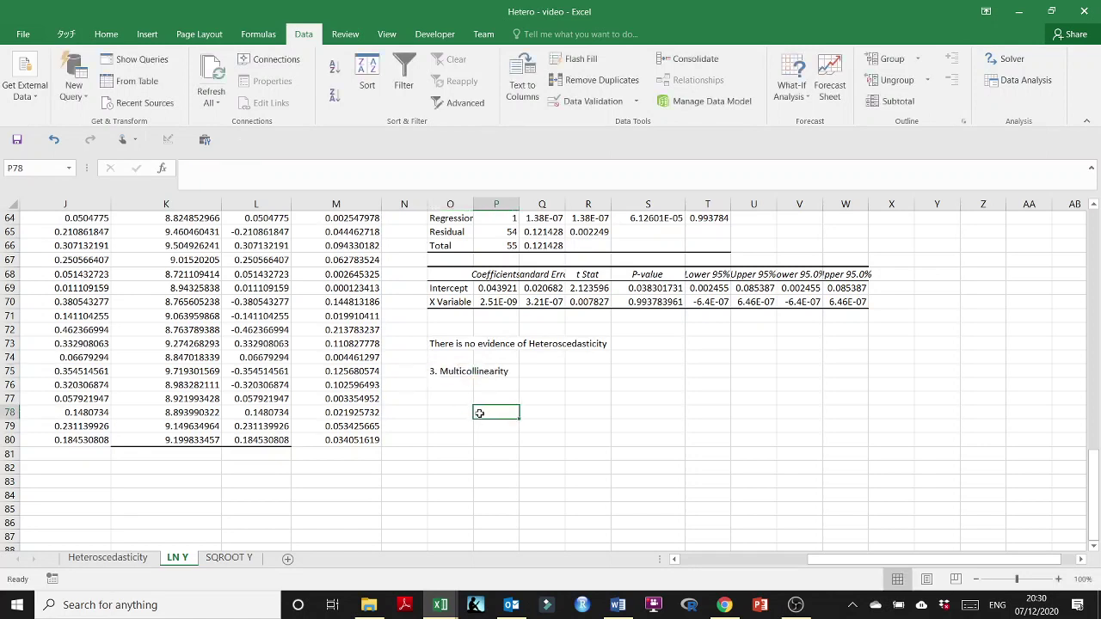
click(449, 396)
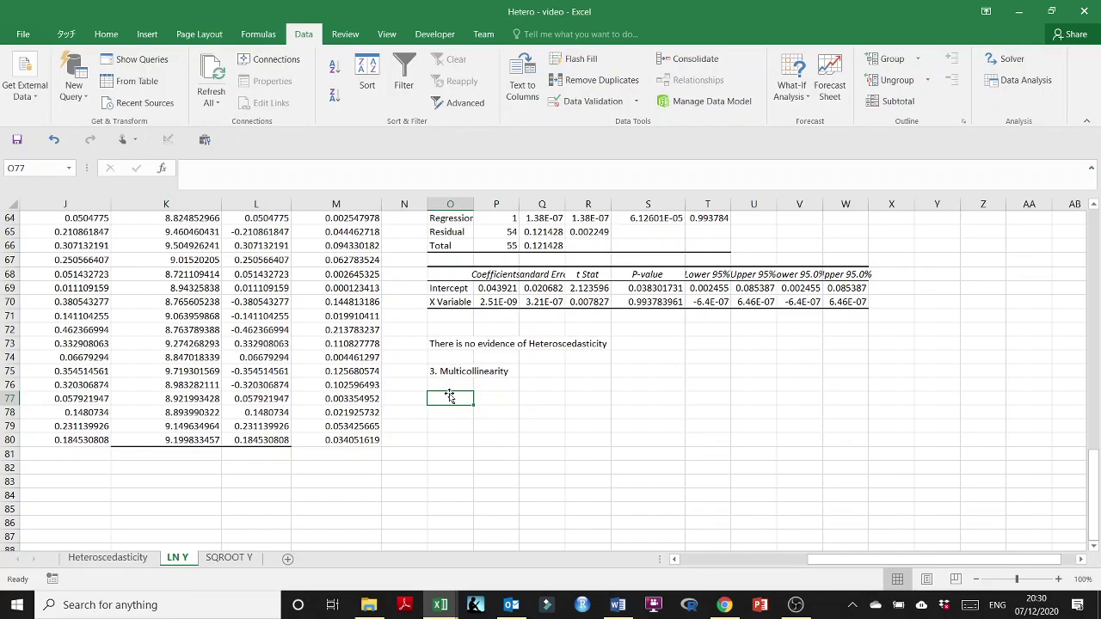
- Review the Income predictor in column F, and delete the "3. Multicollinearity" heading from O75
scroll(594, 428, up, 19)
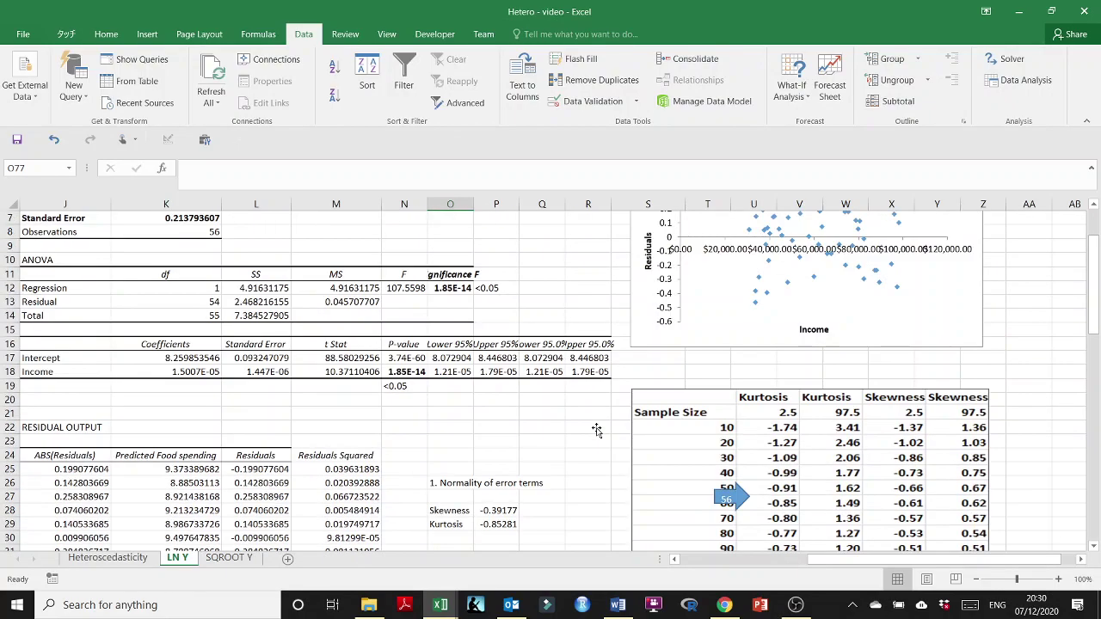
scroll(596, 430, up, 2)
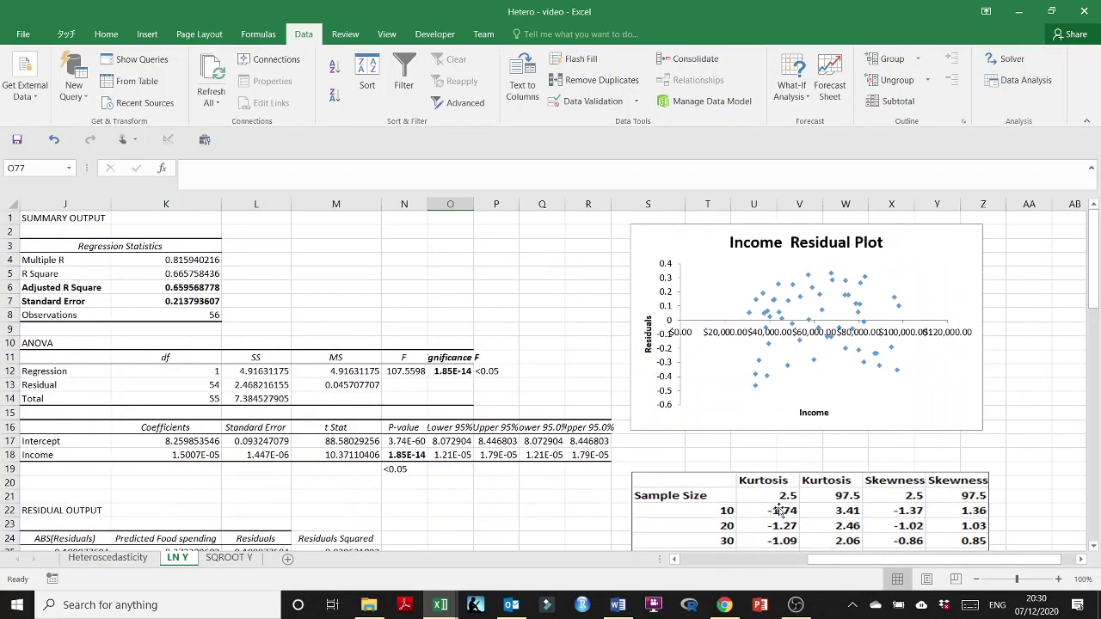
drag(838, 559, 737, 569)
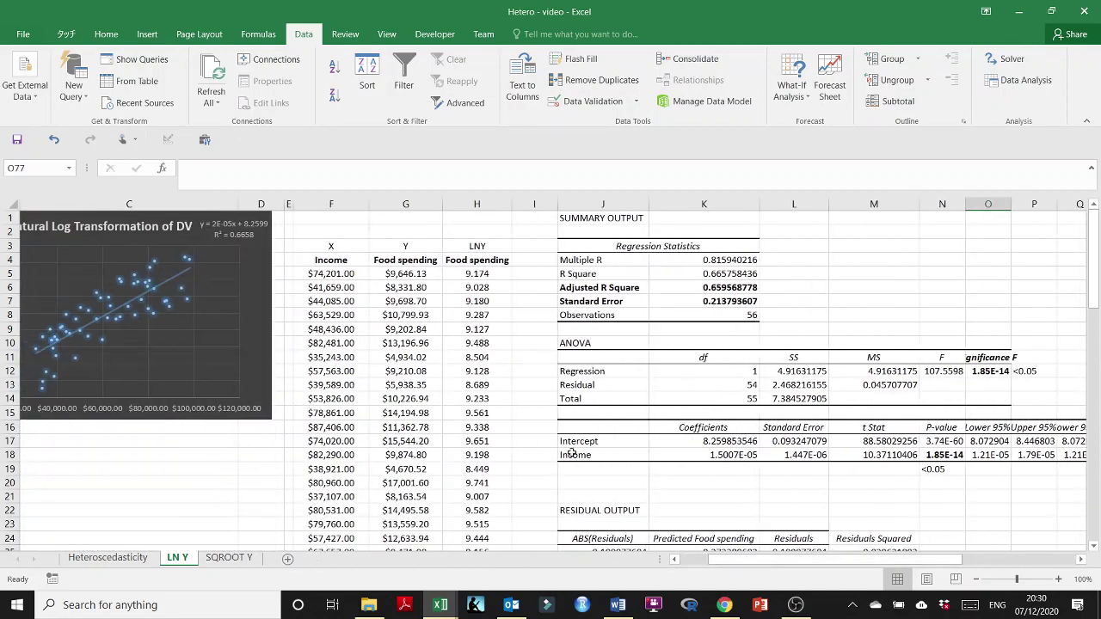
click(331, 203)
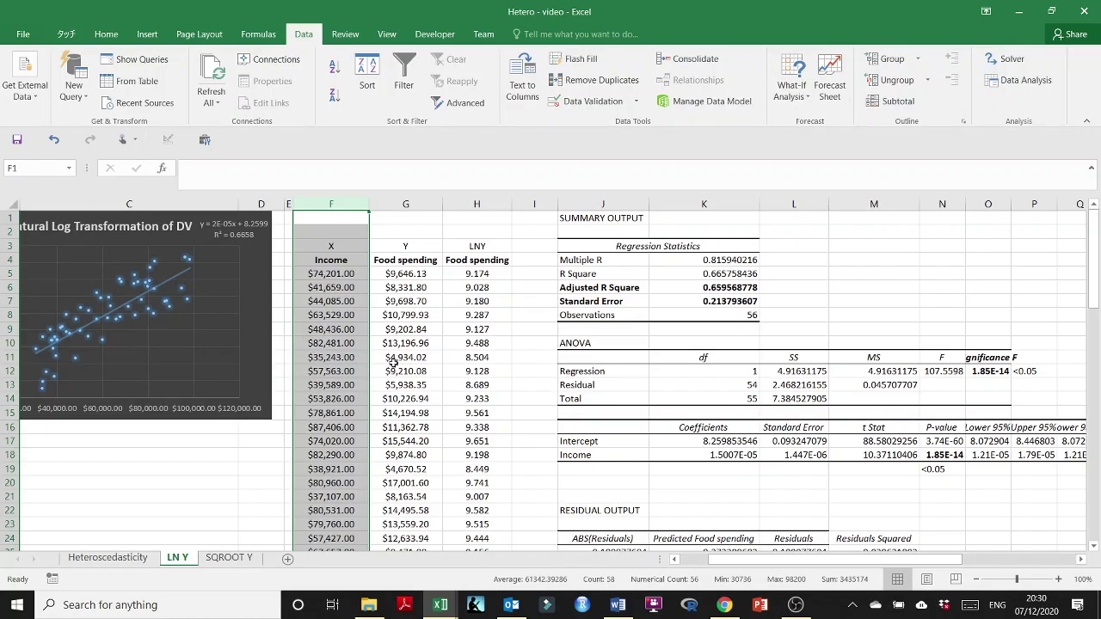
scroll(784, 395, down, 20)
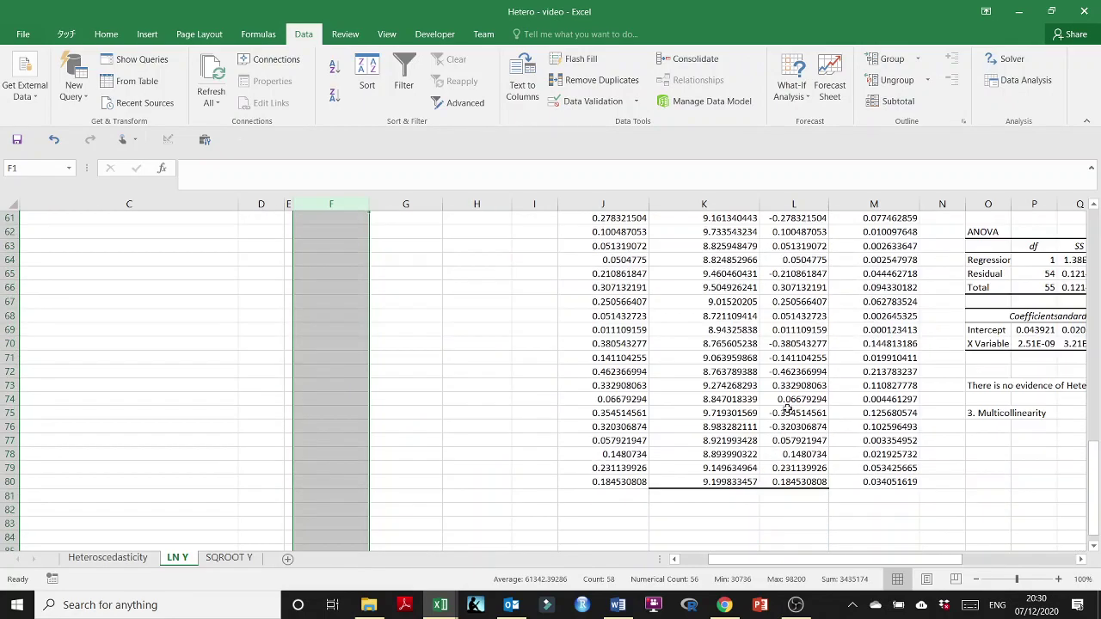
scroll(786, 410, down, 8)
scroll(786, 410, up, 8)
scroll(786, 409, down, 2)
click(983, 333)
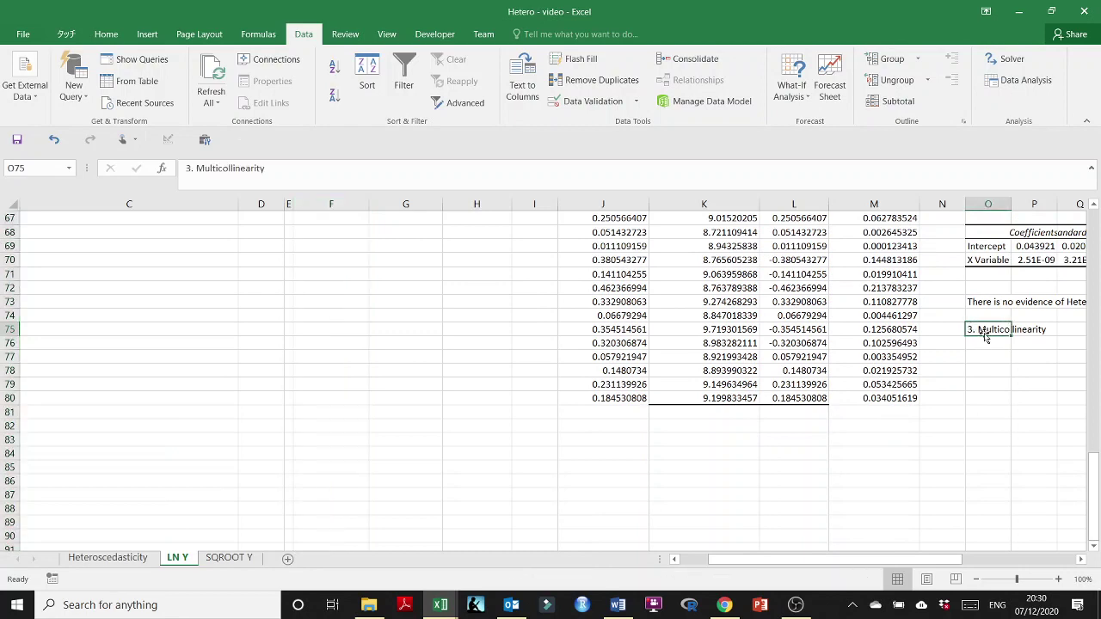
key(Delete)
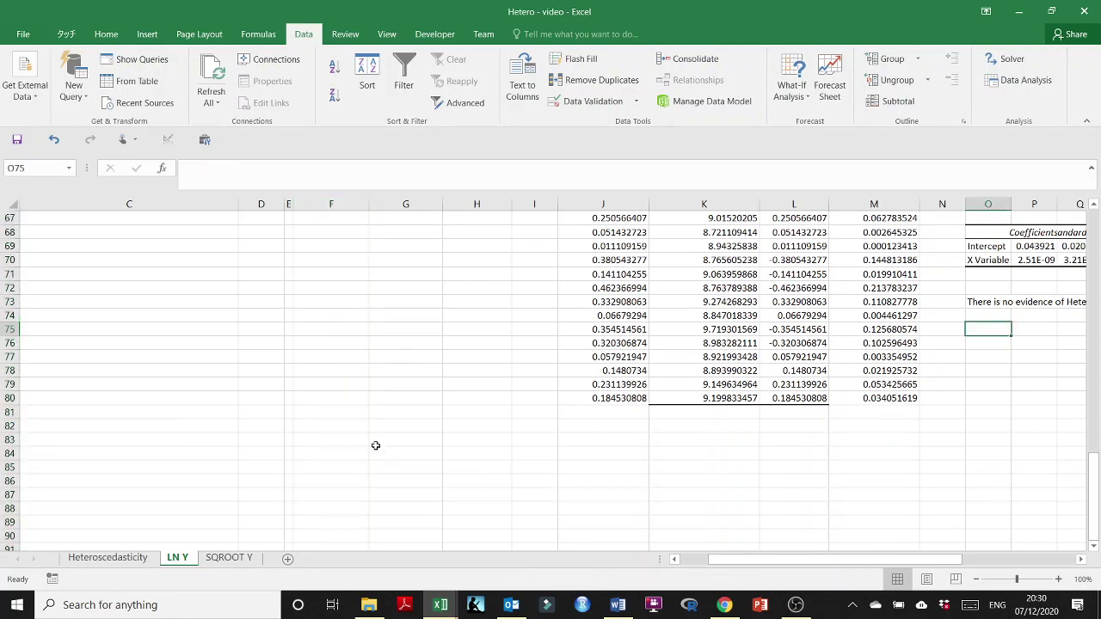
- On the SQROOT Y sheet, head a widened column H with "SqureRoot Y" in H3 and the Food spending label copied from G4 into H4
click(228, 557)
ctrl+scroll(493, 368, up, 3)
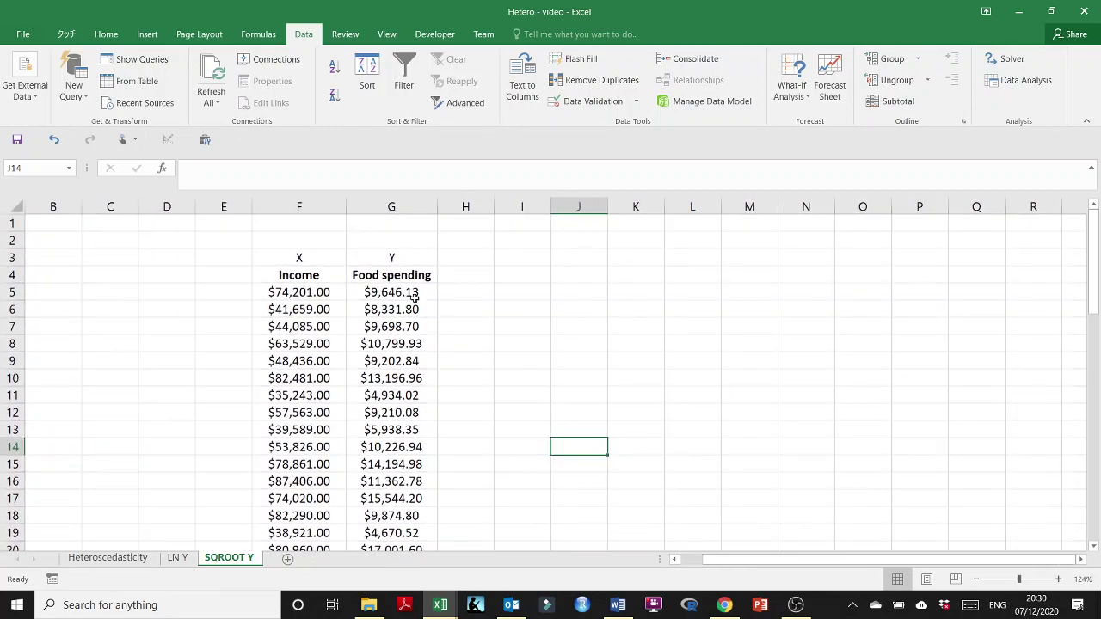
click(463, 258)
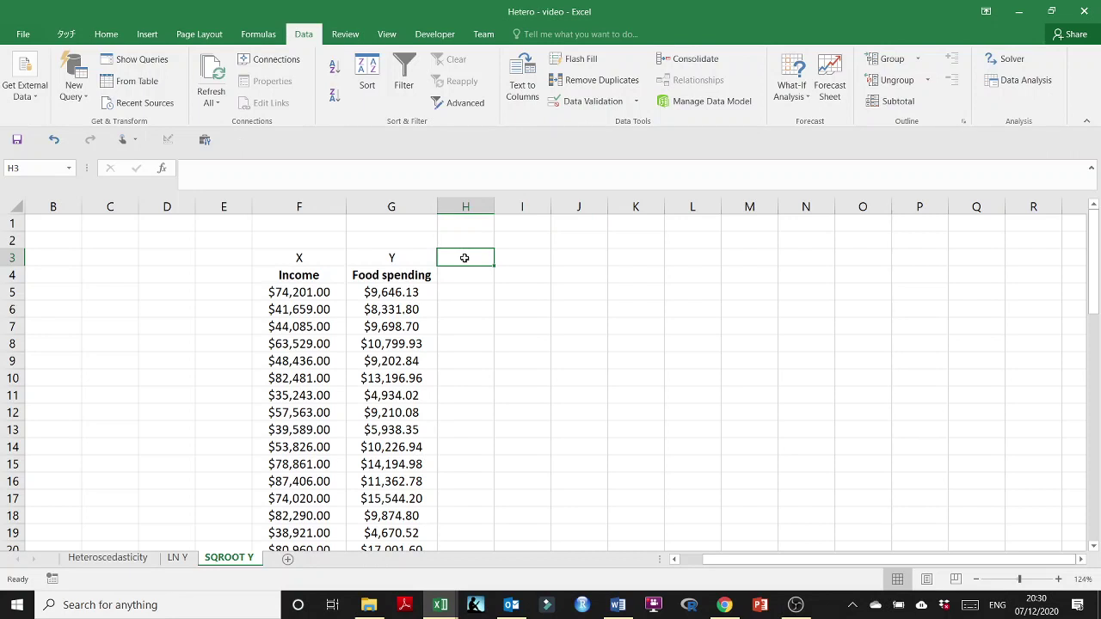
text(Sq)
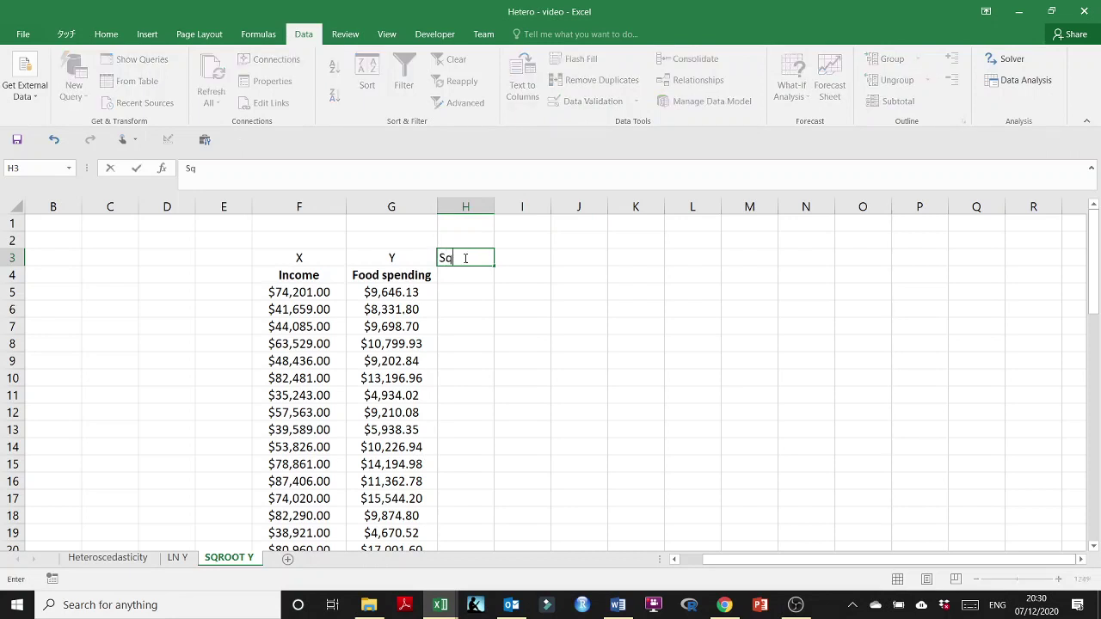
text(ureRoot Y)
key(Return)
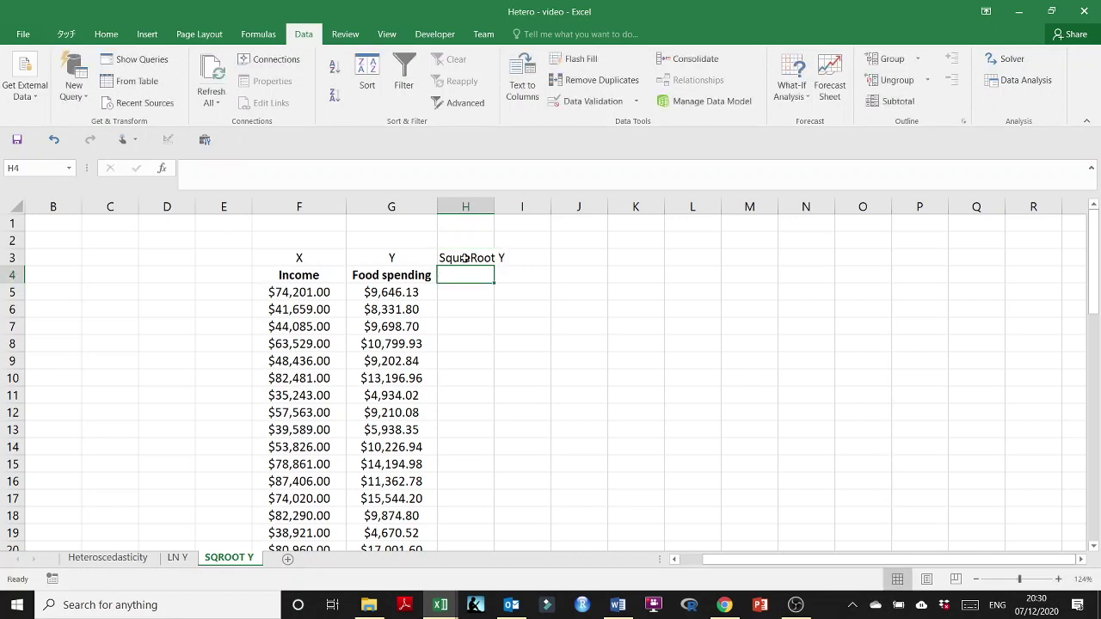
drag(494, 207, 513, 207)
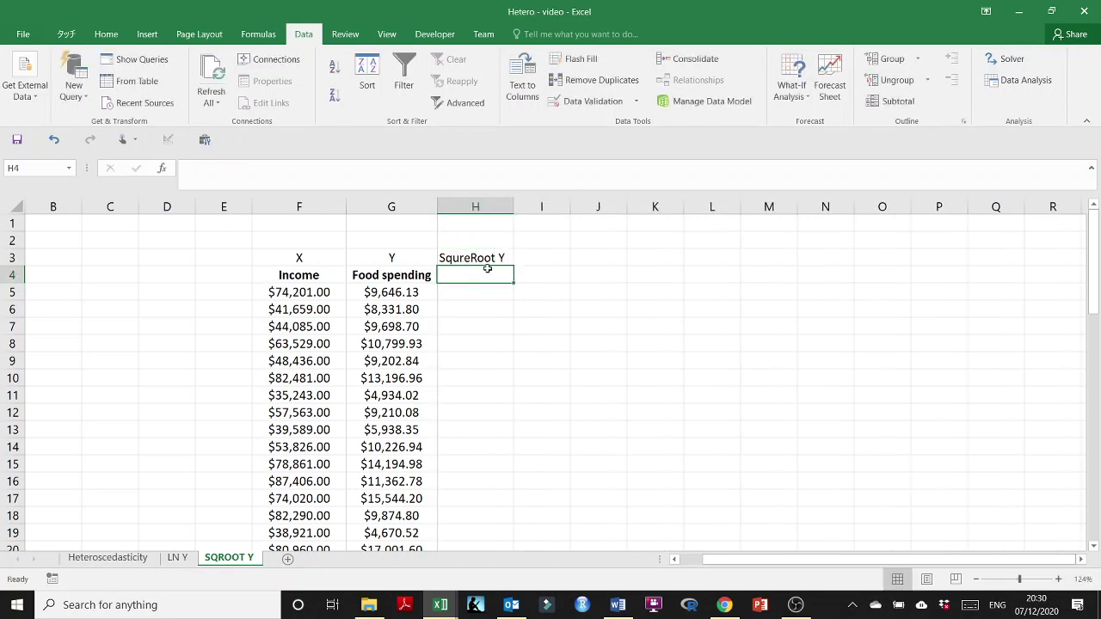
click(415, 277)
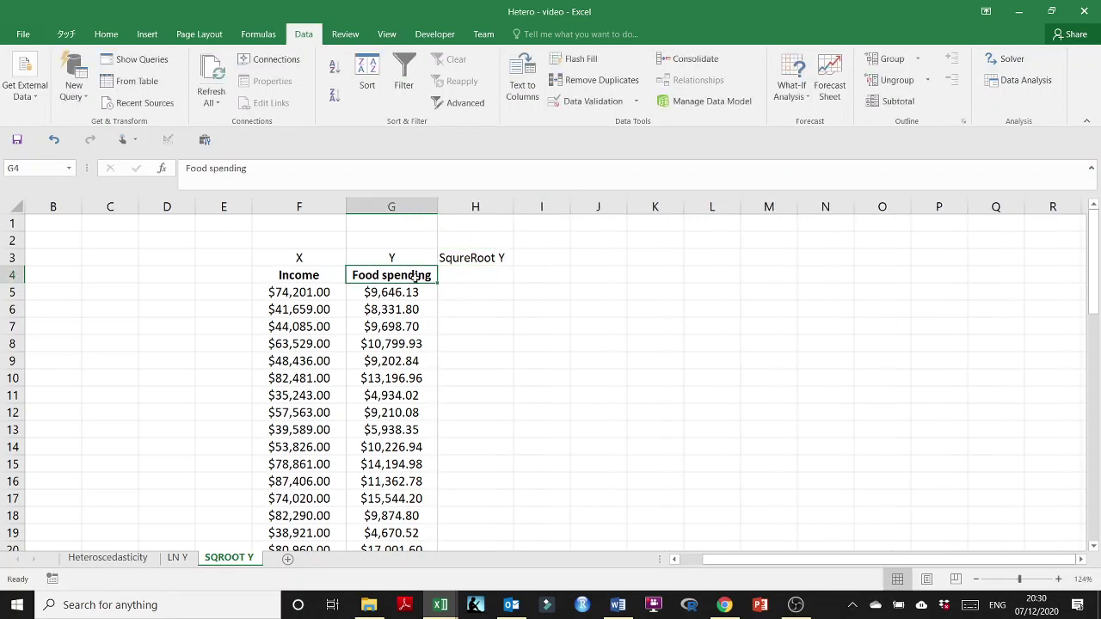
drag(438, 280, 486, 284)
- Calculate the square root of food spending in H5 with =SQRT(G5) and fill the formula down to H60
click(461, 292)
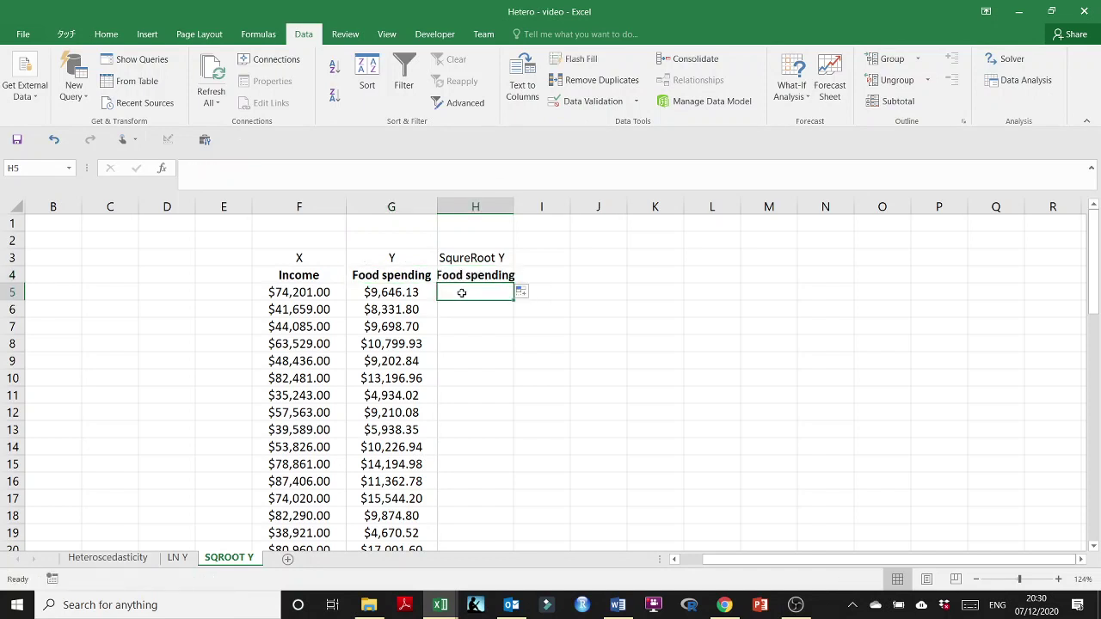
text(=s)
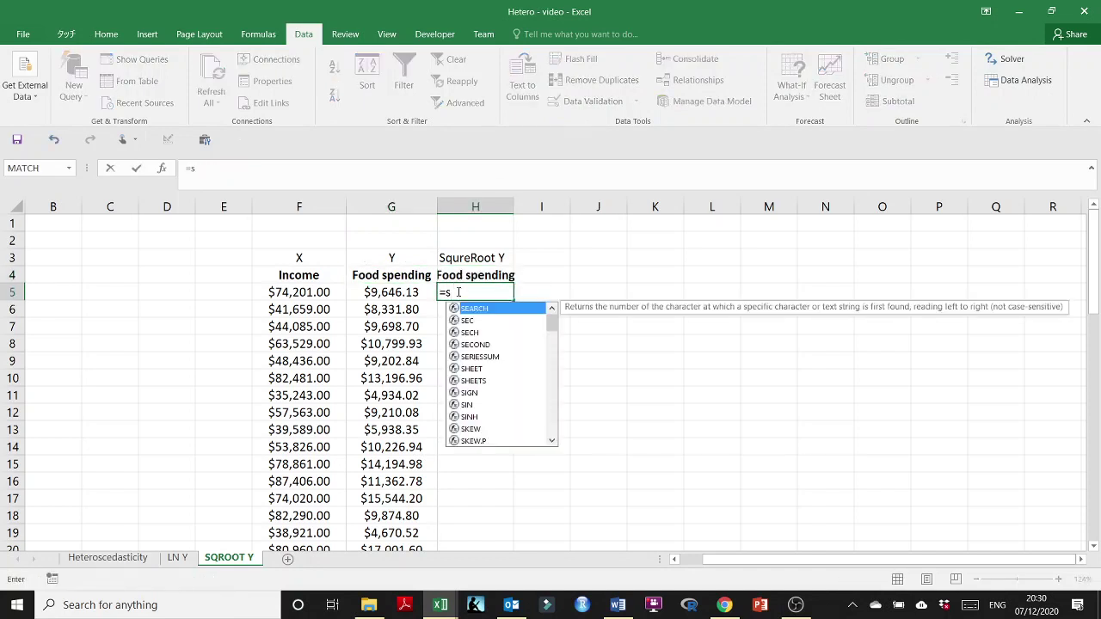
text(q)
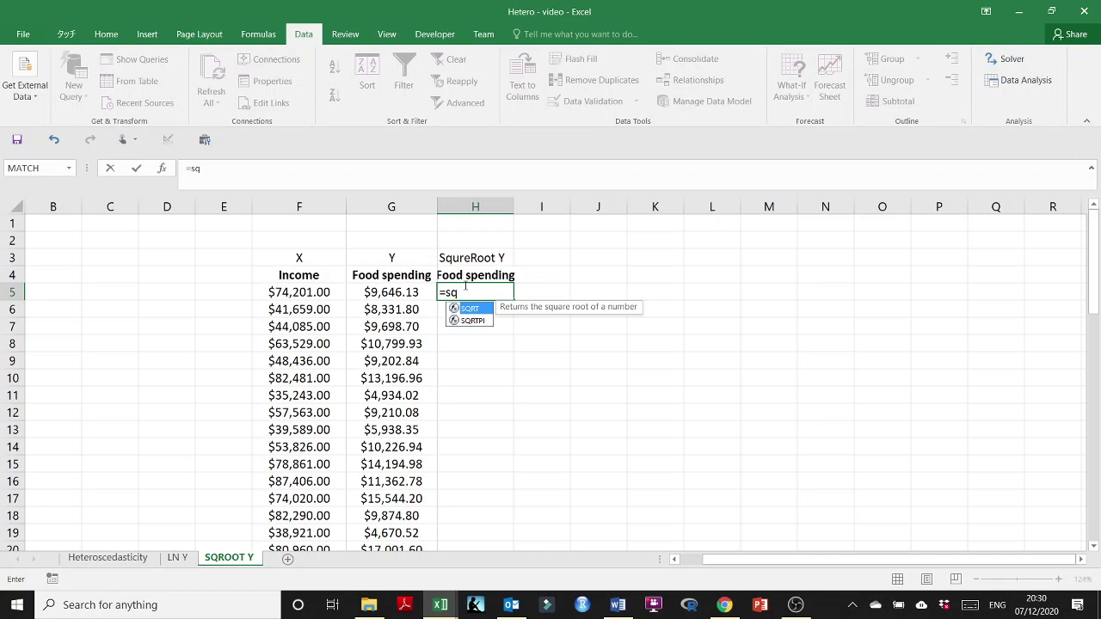
double_click(484, 310)
click(391, 292)
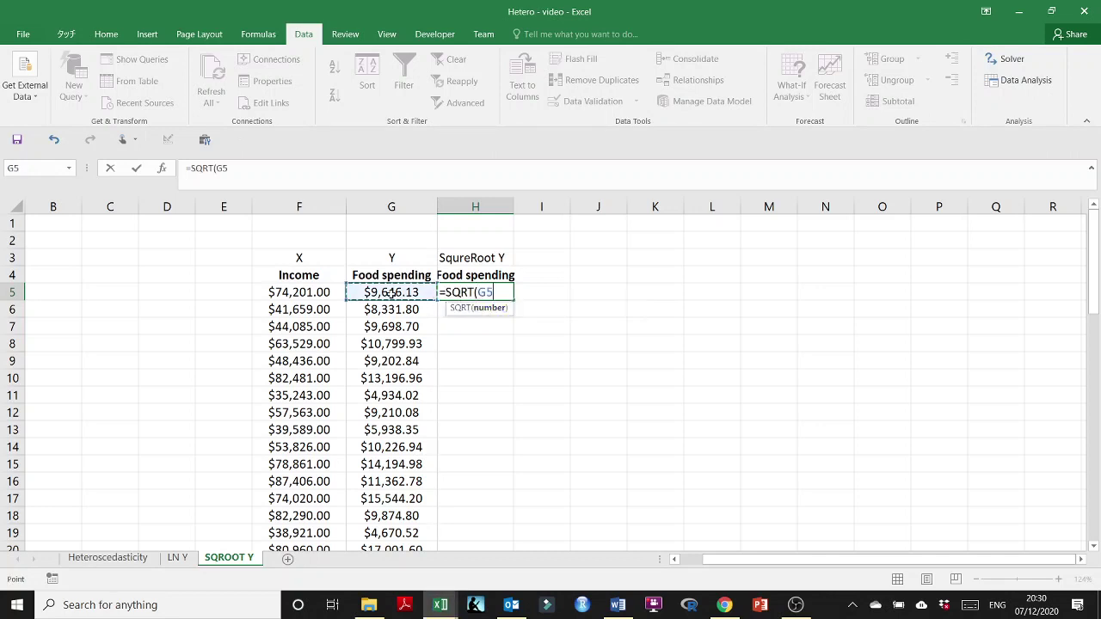
text())
key(Return)
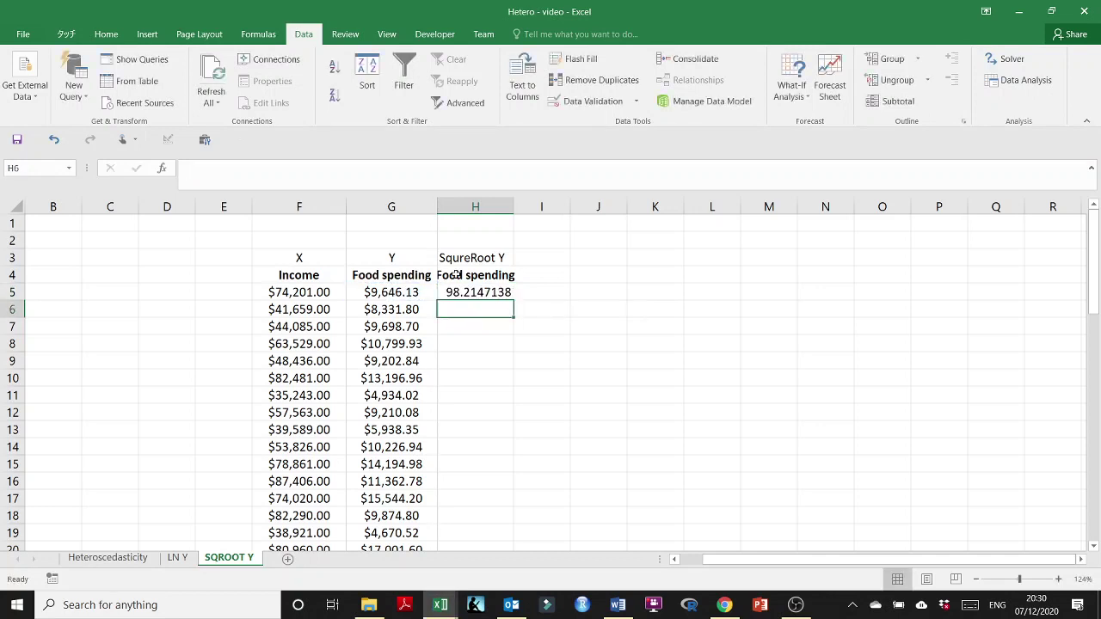
click(474, 292)
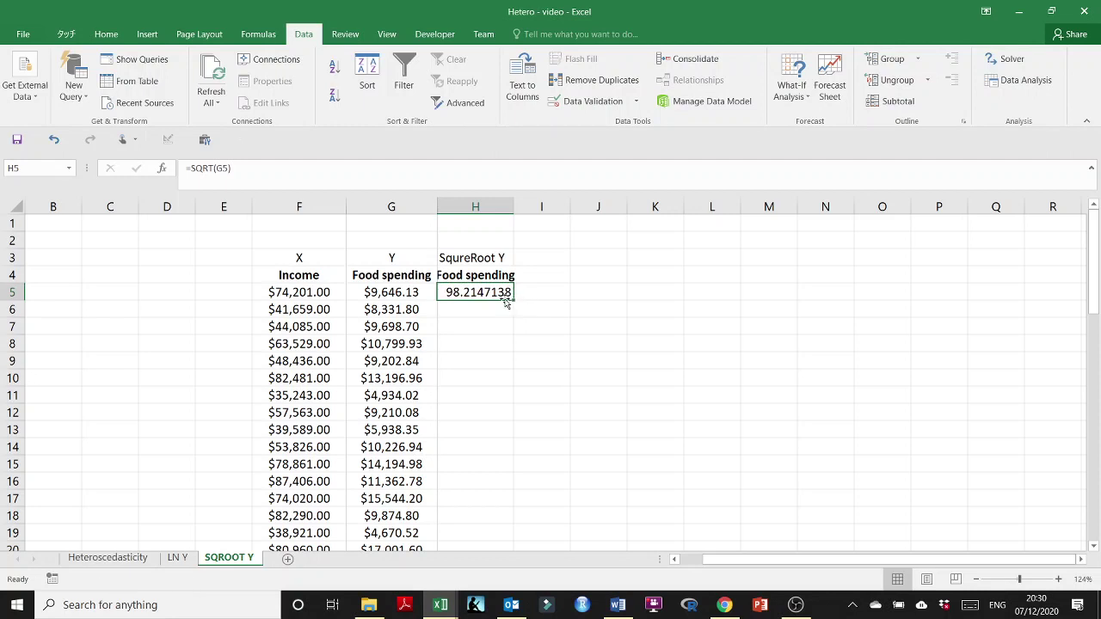
double_click(514, 298)
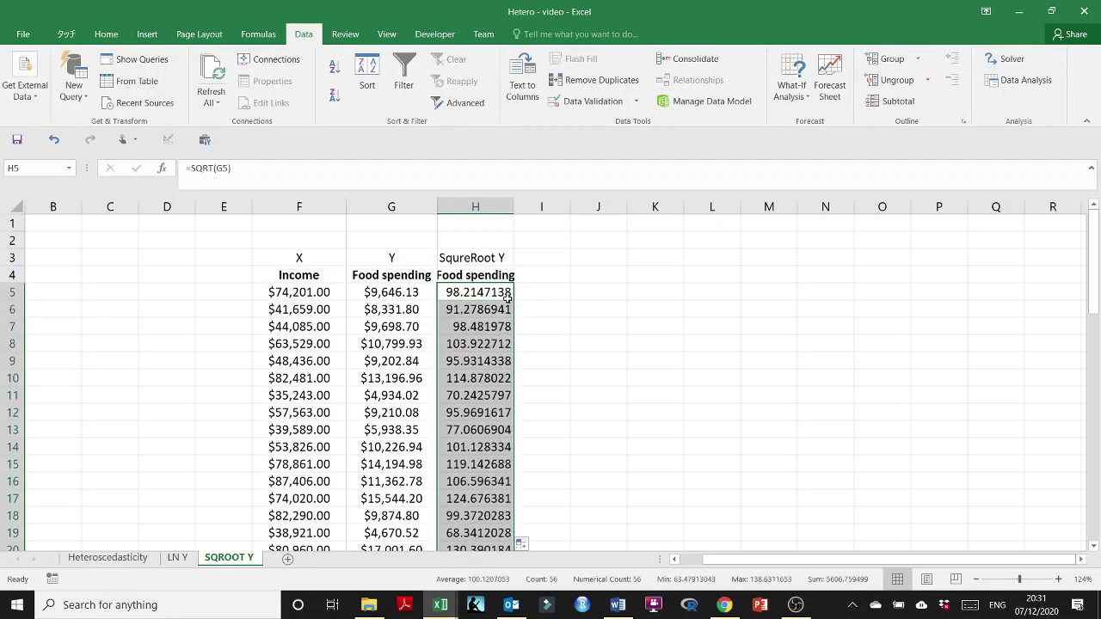
- Insert a markers-only scatter chart from the square-root values in H5:H60
click(147, 33)
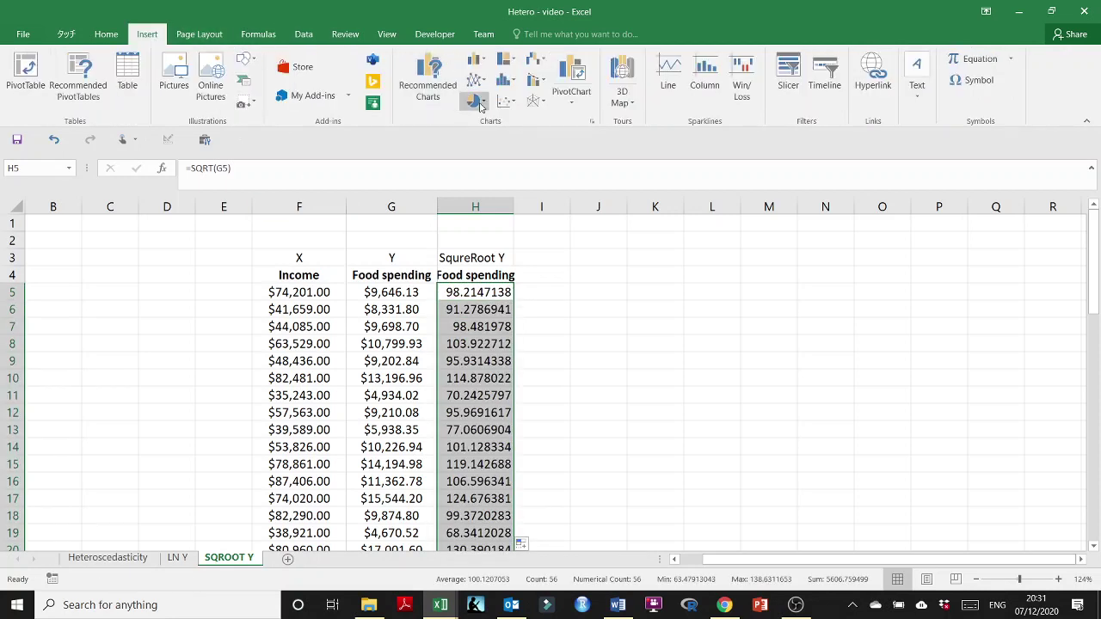
click(505, 101)
click(516, 140)
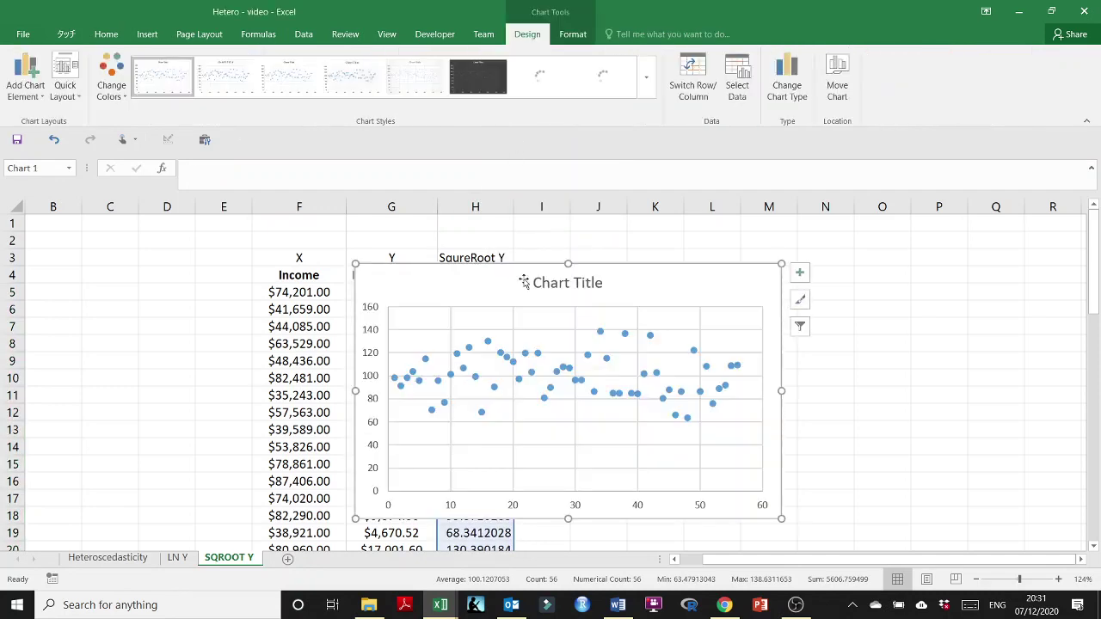
- Edit the scatter chart's series to use the Income values in F5:F60 as its X values
click(737, 79)
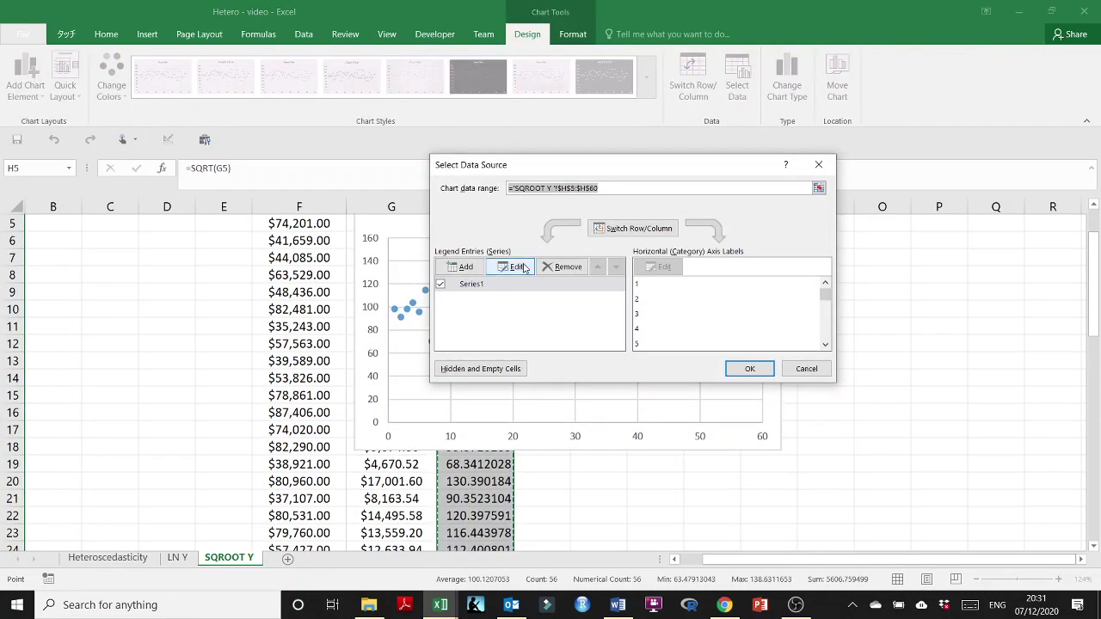
click(509, 267)
click(662, 274)
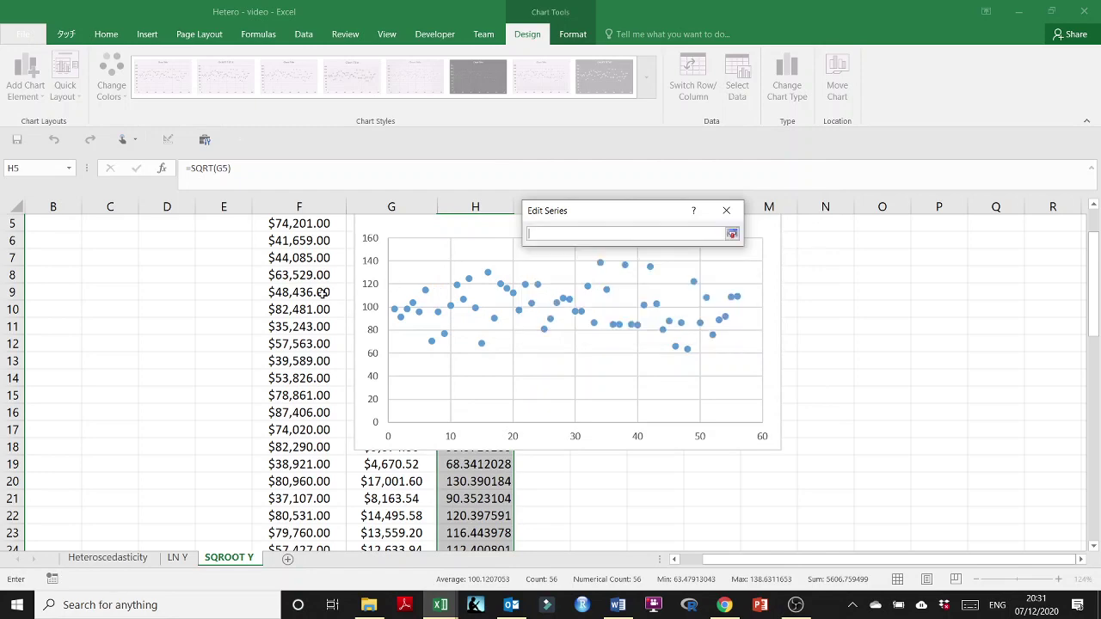
scroll(301, 295, up, 2)
click(299, 292)
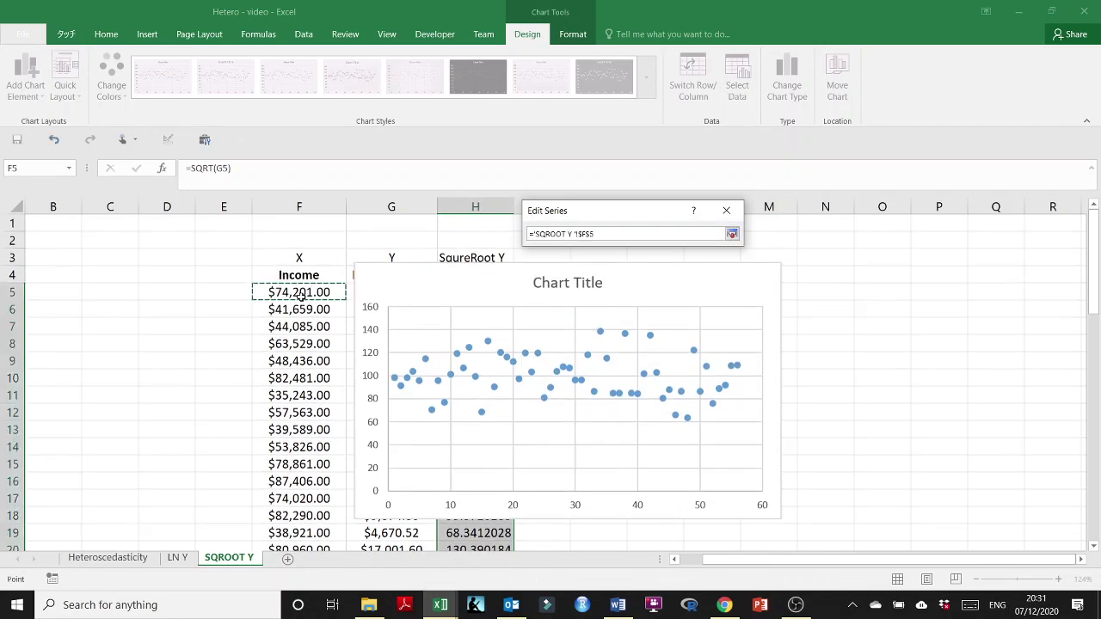
key(ctrl+shift+Down)
key(Return)
- Name the chart series "SQRT Transformation of DV" and apply the data source changes
click(552, 246)
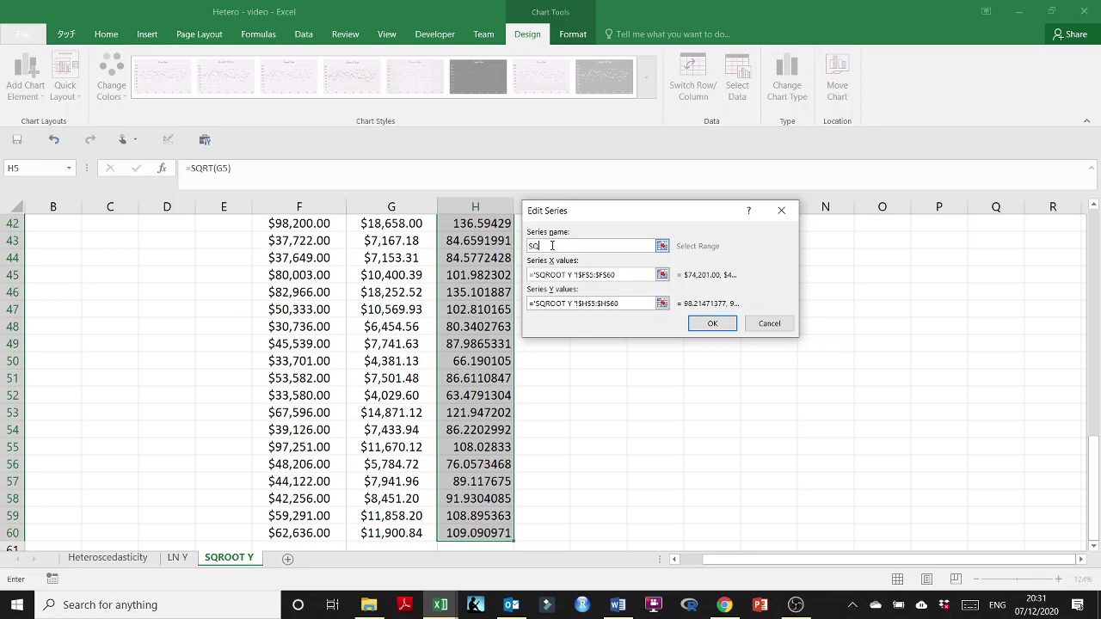
text(SQRT)
key(Left)
text(T)
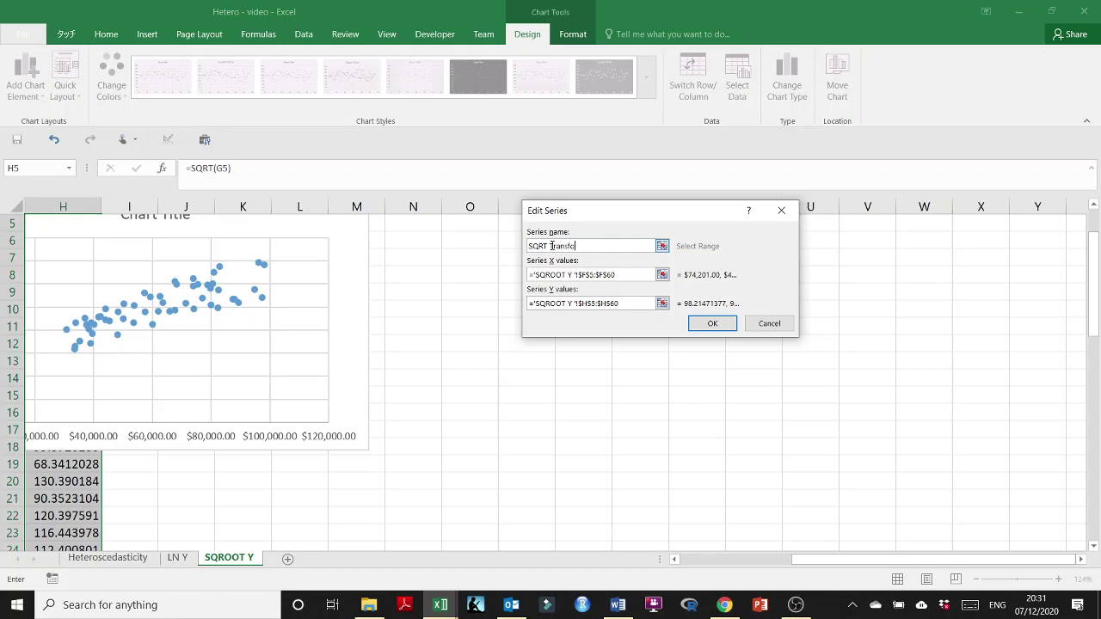
text(V+)
key(Right)
key(Return)
click(747, 369)
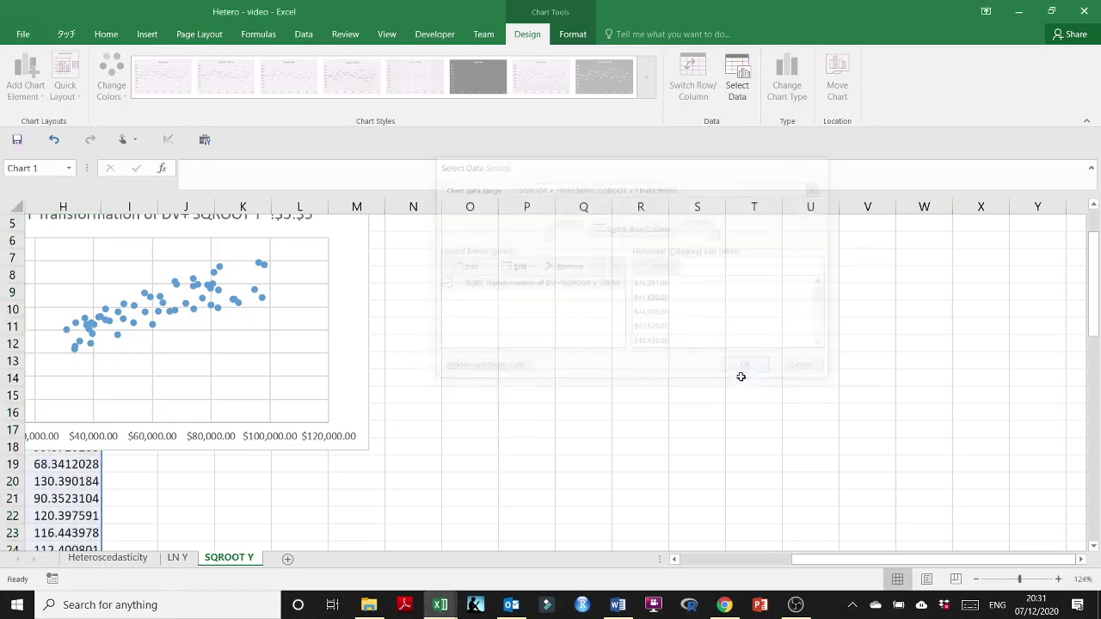
- Remove the stray text "+'SQROOT Y '!$5:$5" from the chart title, keeping "SQRT Transformation of DV"
drag(808, 560, 757, 560)
scroll(615, 430, up, 2)
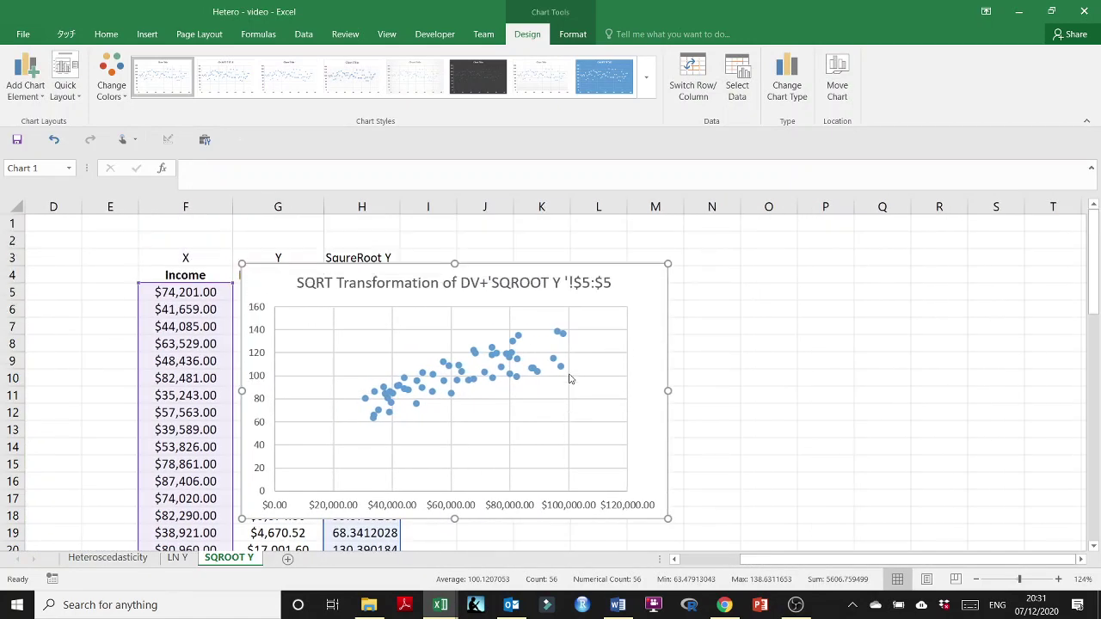
click(496, 287)
double_click(496, 286)
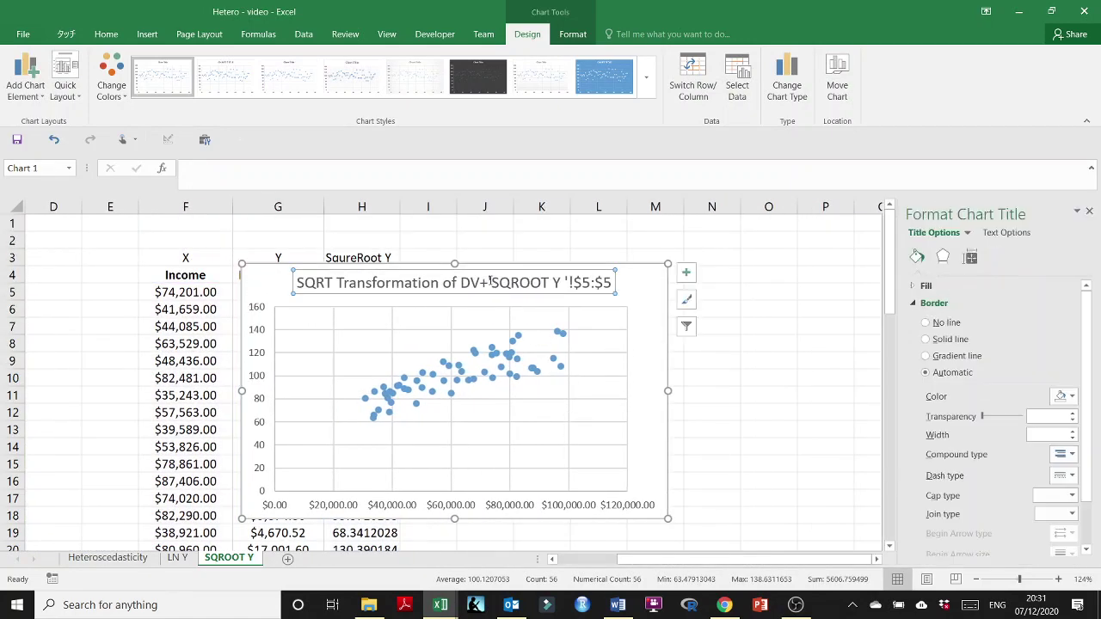
drag(482, 283, 616, 284)
key(BackSpace)
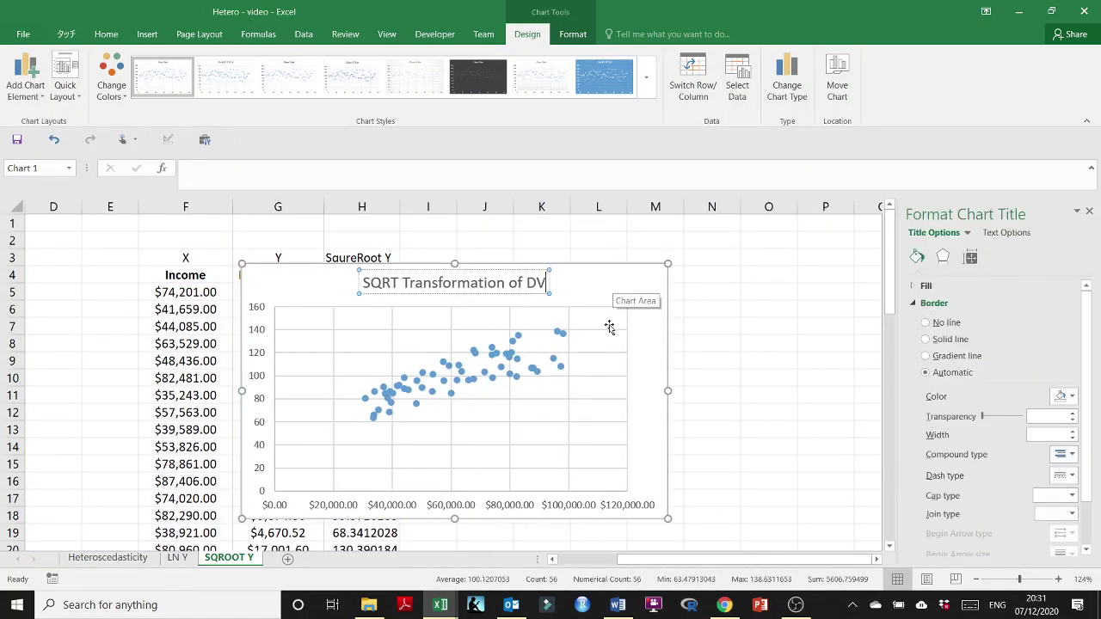
- Finish editing the chart title and apply the dark grey chart style with glowing markers to the scatter chart
click(711, 344)
click(606, 269)
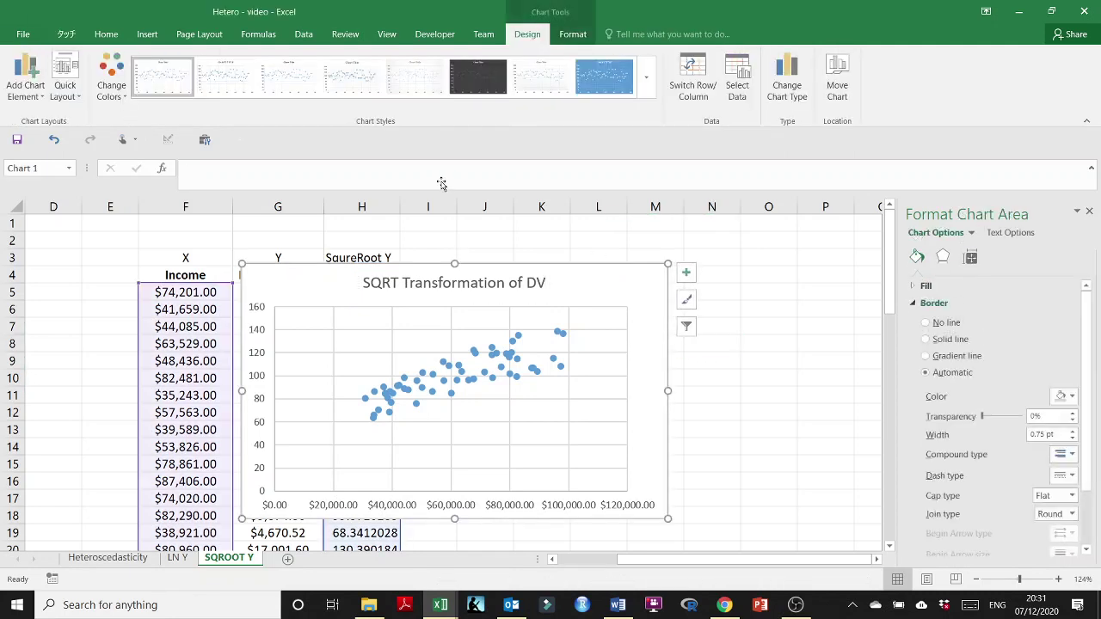
click(477, 76)
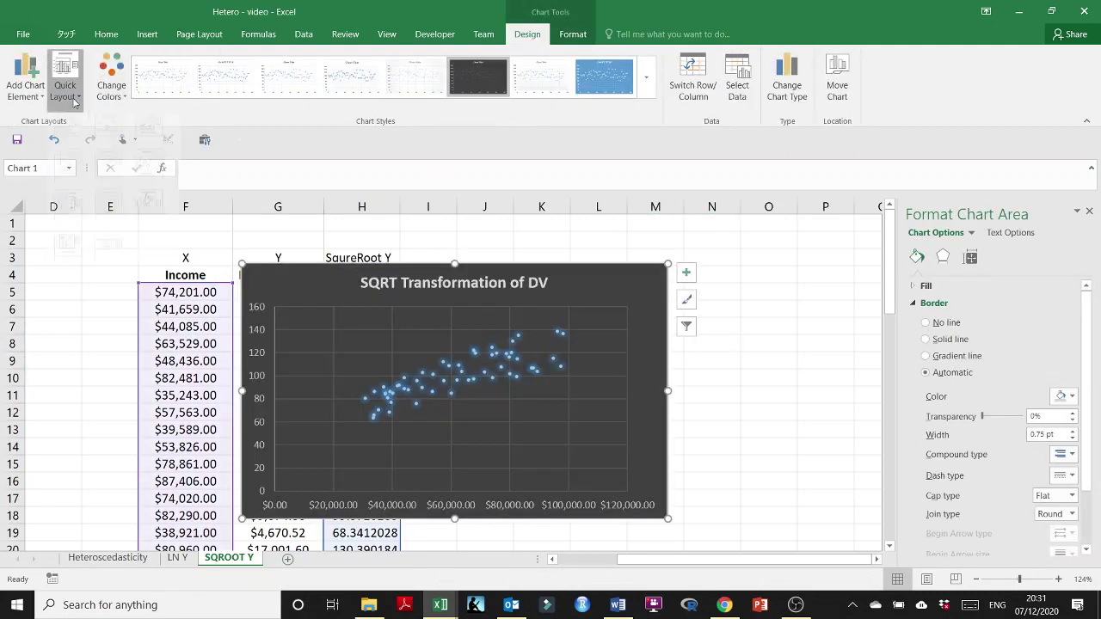
- Apply a chart layout that adds axis titles to the scatter chart, and delete the legend it brings in
click(64, 90)
click(161, 249)
click(589, 420)
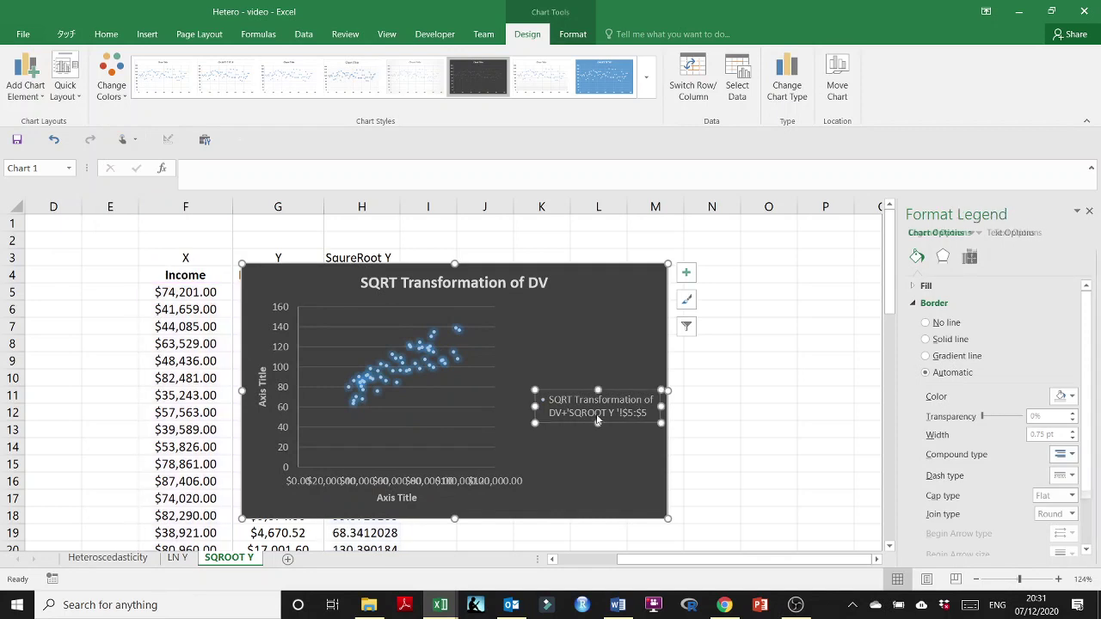
key(Delete)
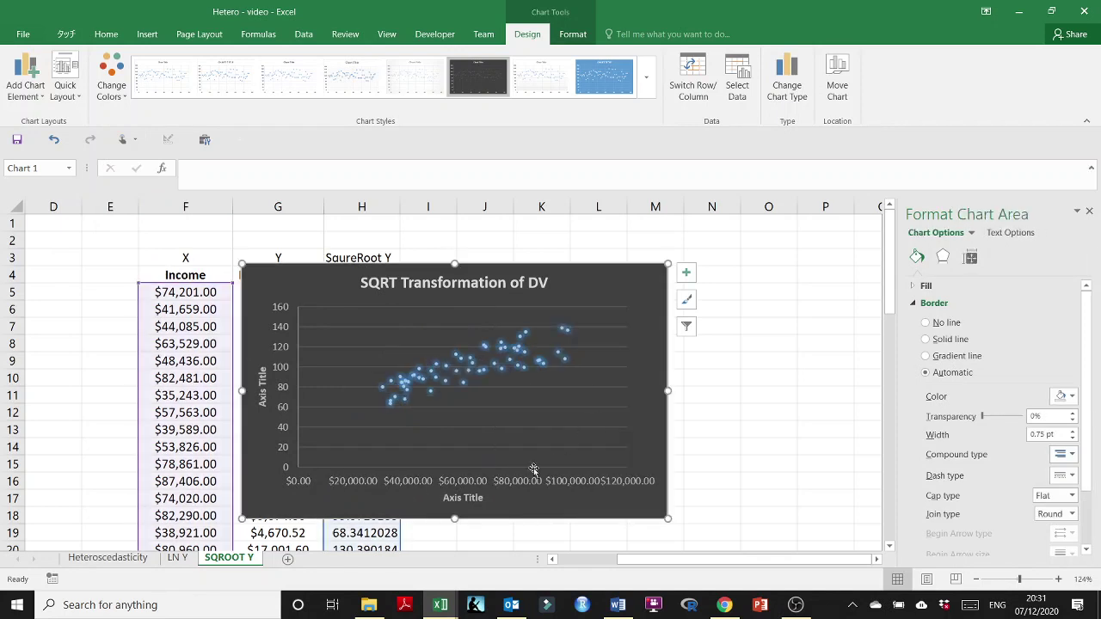
- Link the chart's horizontal axis title to the SqureRoot Y header in cell H3
click(470, 499)
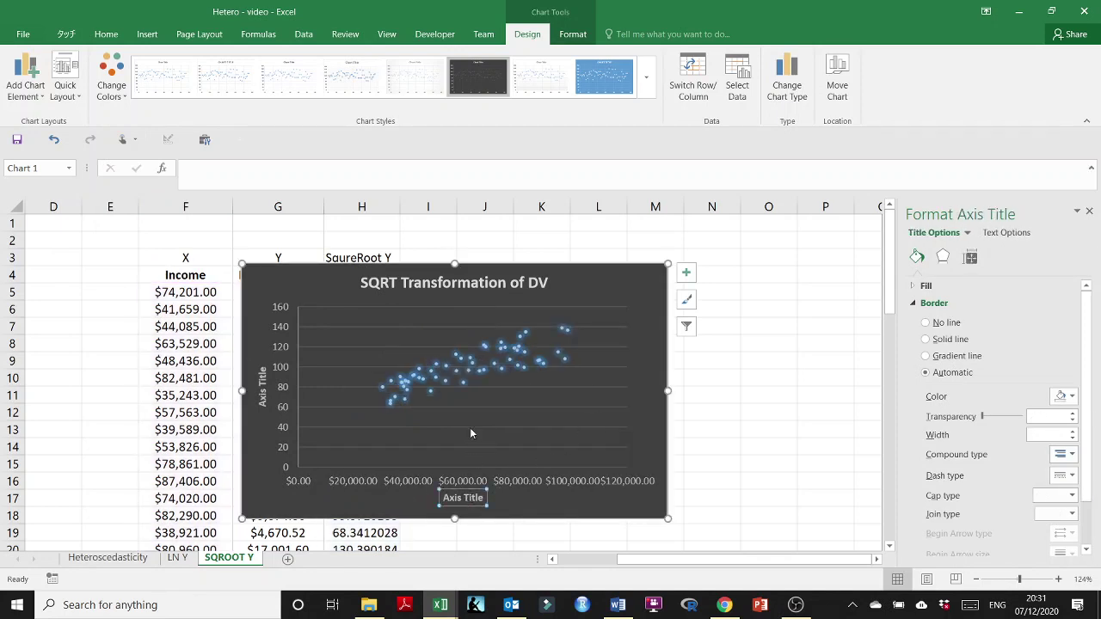
text(=)
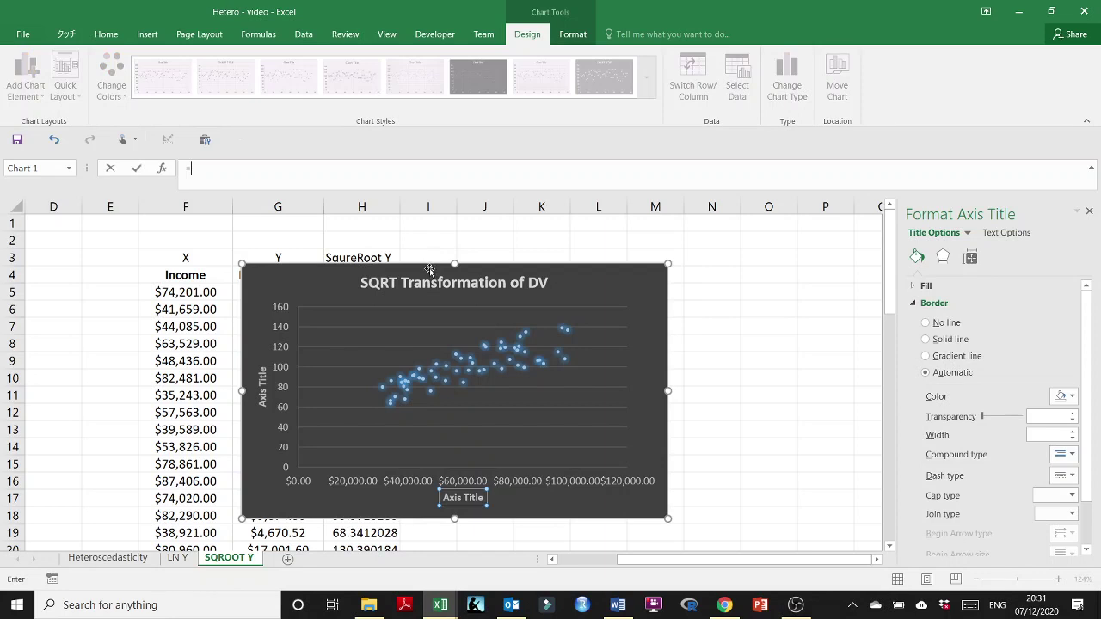
click(378, 257)
key(Return)
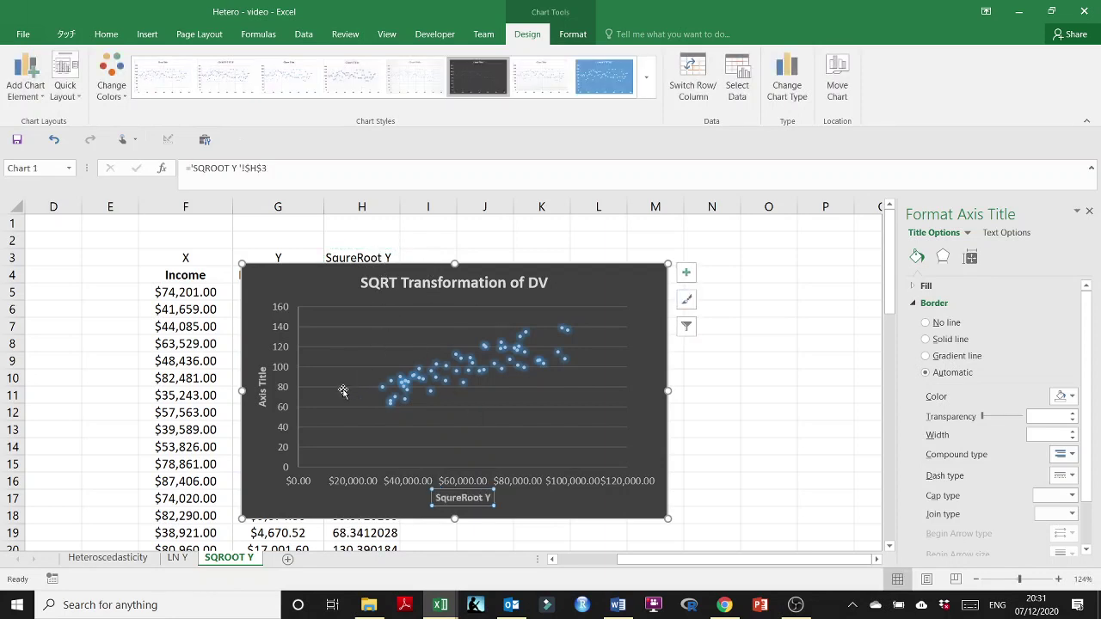
- Link the chart's vertical axis title to the SqureRoot Y header in cell H3
click(261, 394)
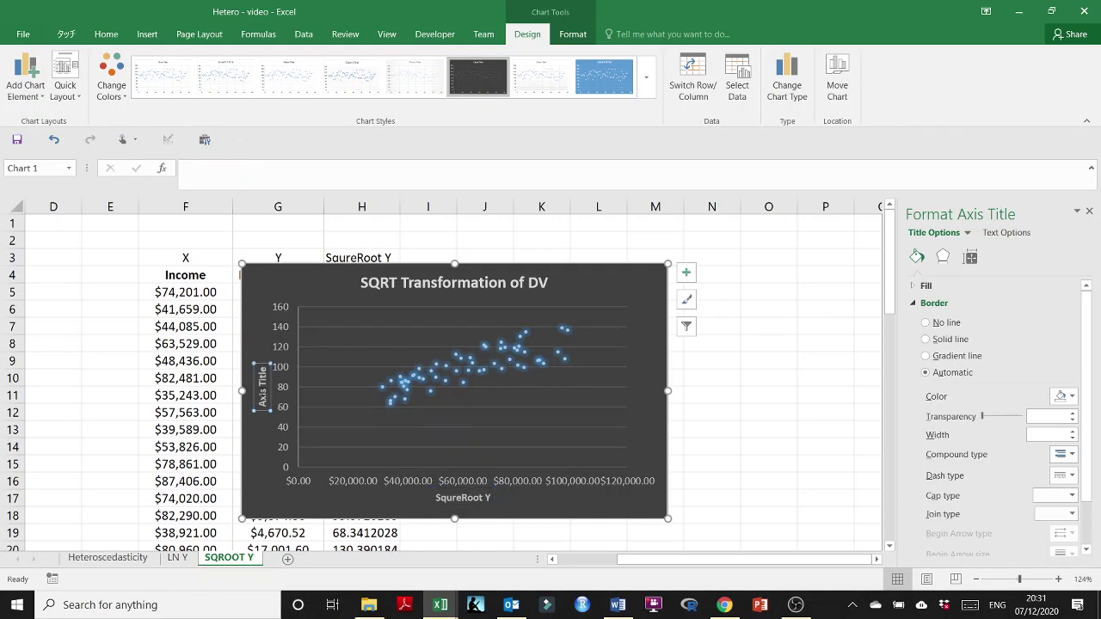
text(=)
click(342, 257)
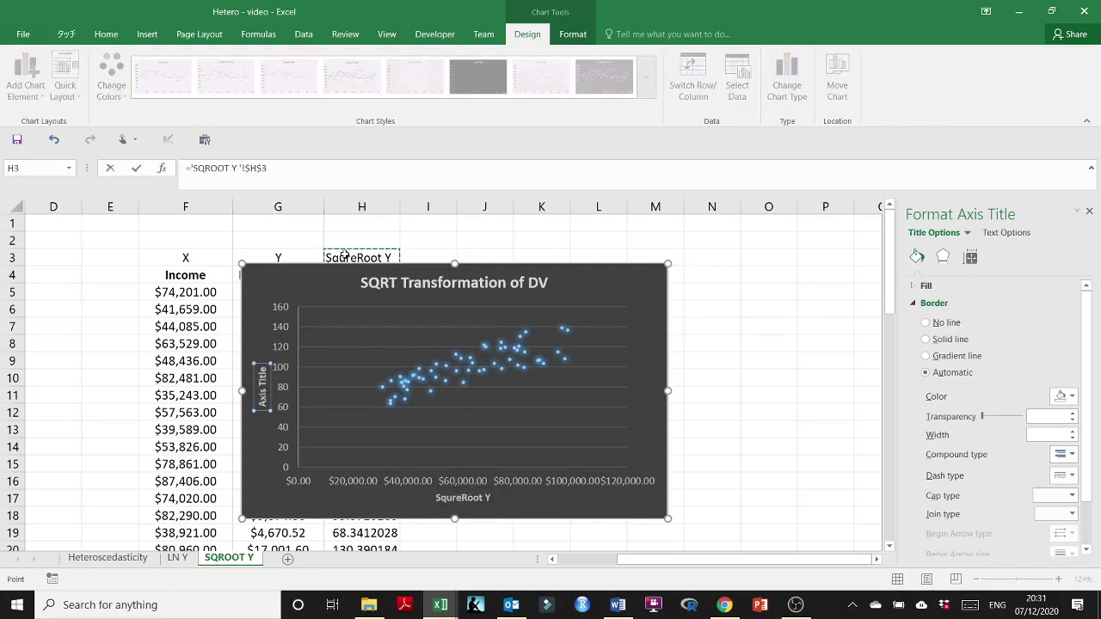
key(Return)
- Relink the chart's horizontal axis title to the Income header in cell F4 and deselect the chart
click(464, 497)
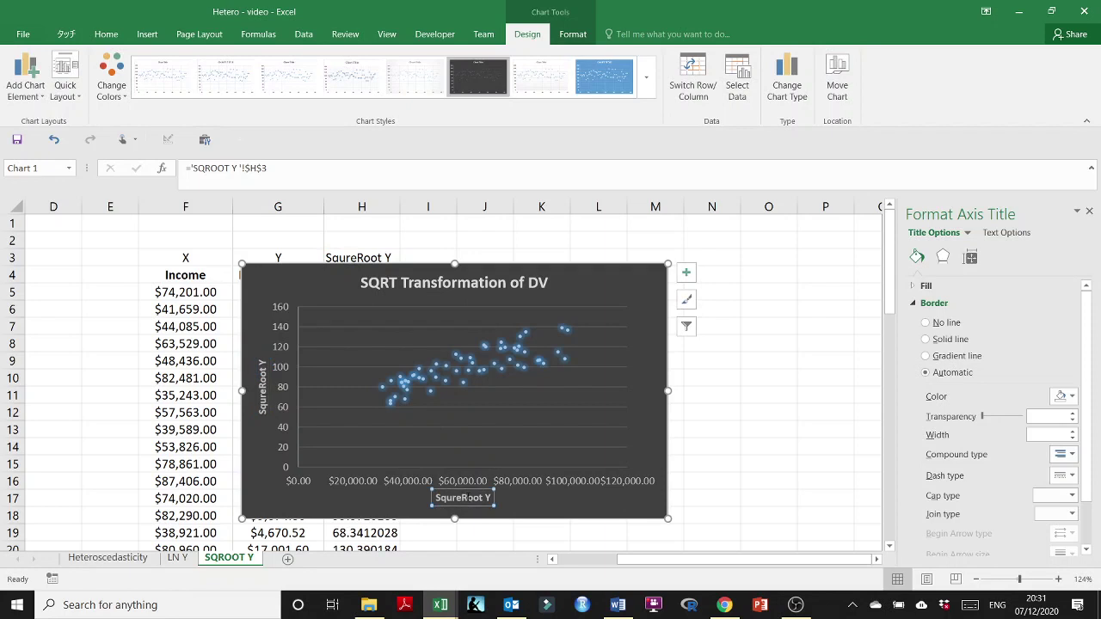
text(=)
click(207, 275)
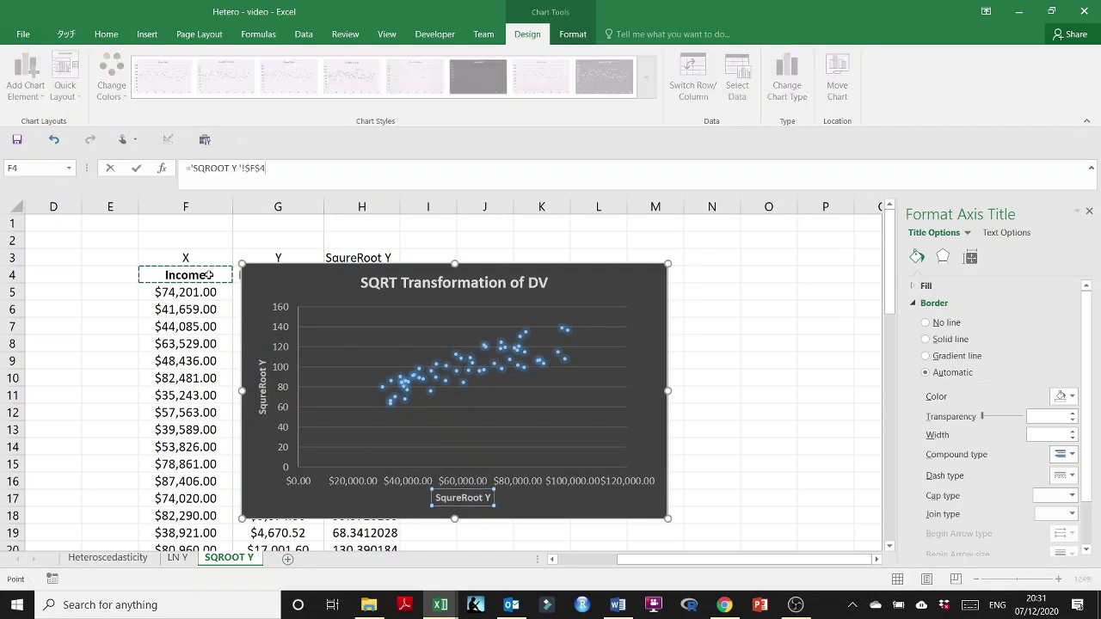
key(Return)
click(714, 498)
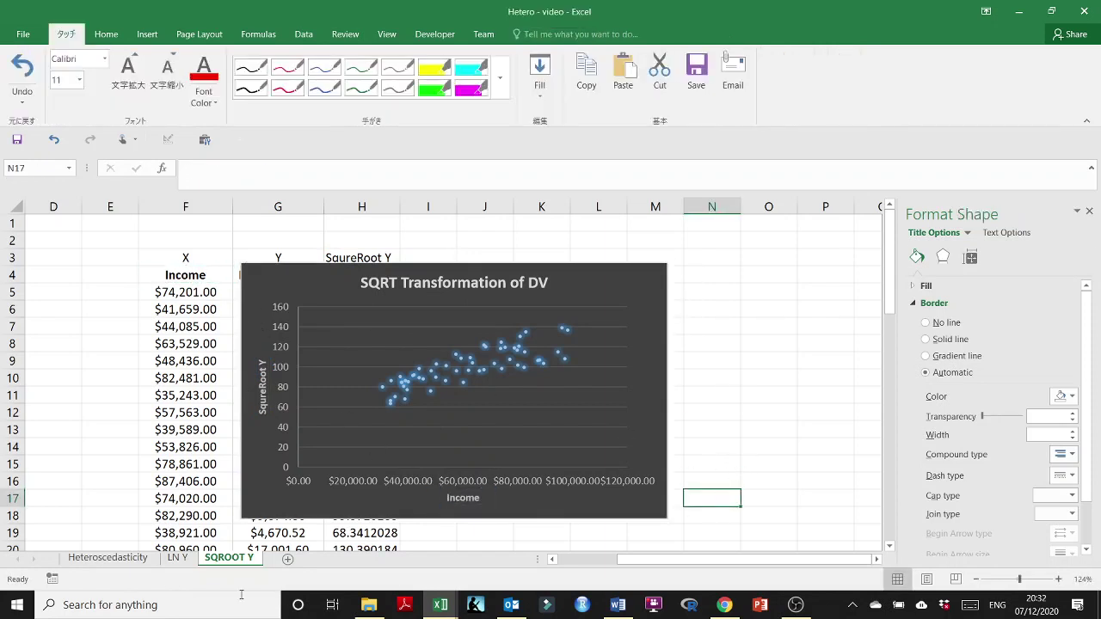
- Examine the Natural Log Transformation of DV chart on the LN Y sheet and return to the SQROOT Y sheet
click(178, 558)
scroll(404, 439, up, 20)
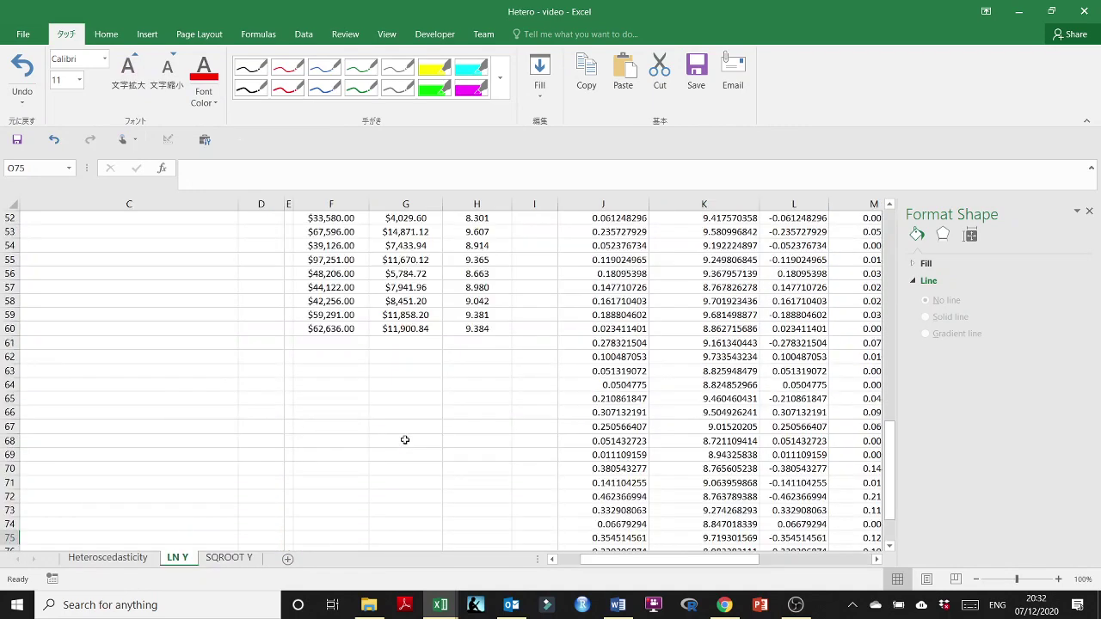
scroll(580, 550, left, 3)
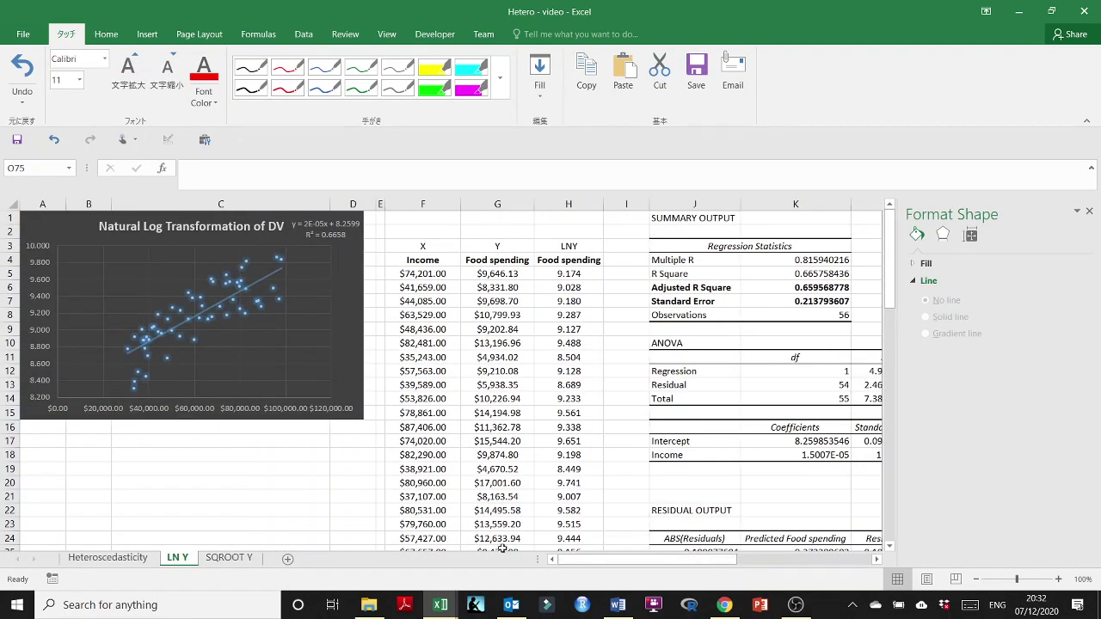
click(170, 404)
click(169, 406)
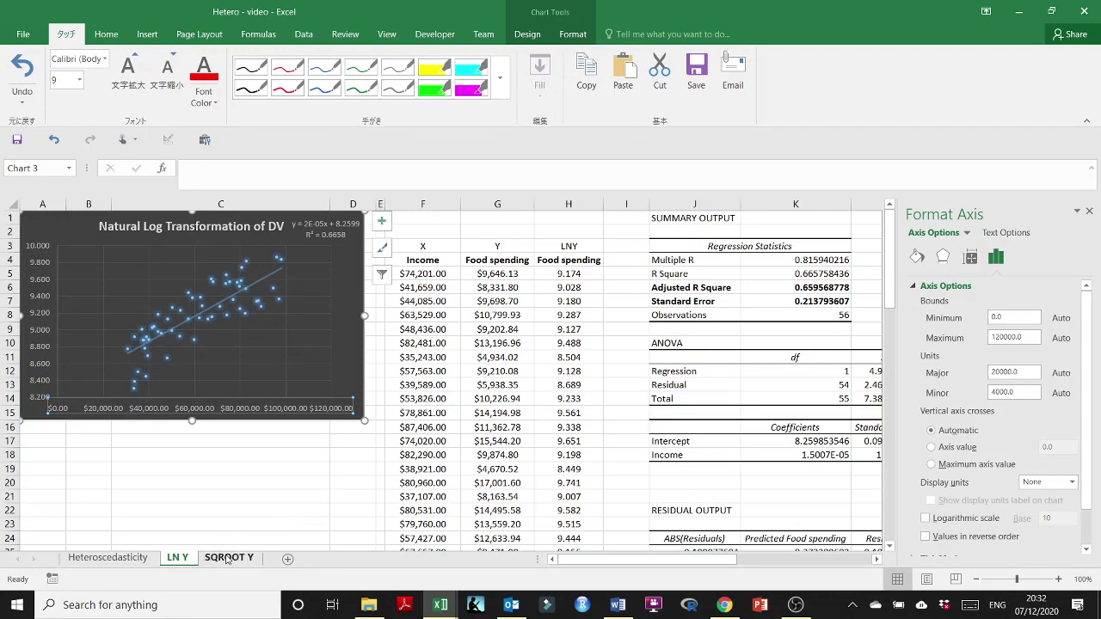
click(229, 557)
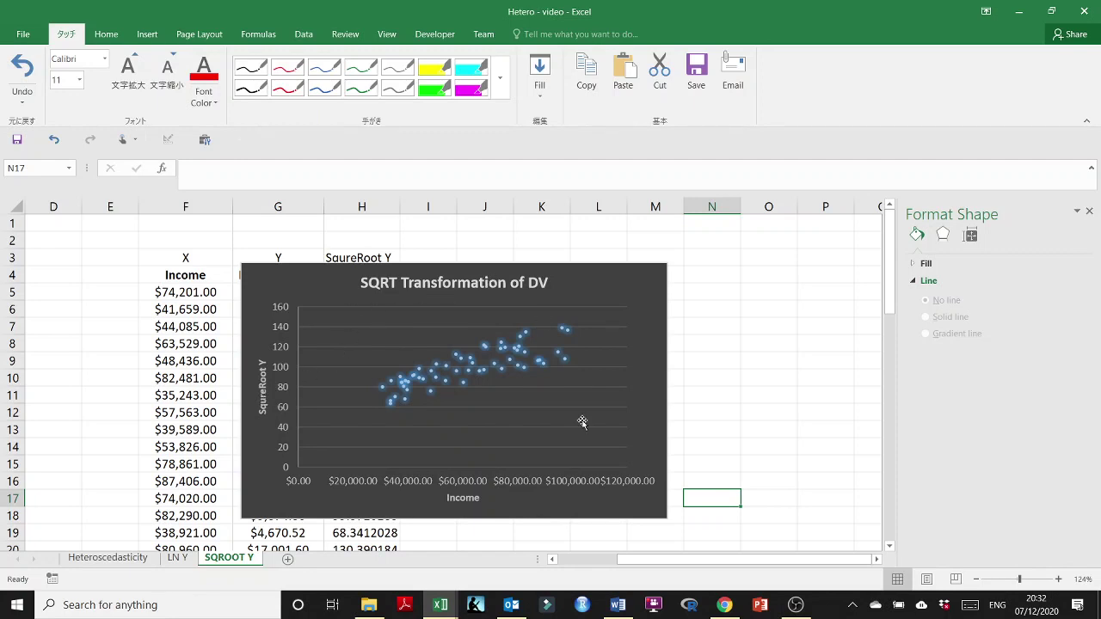
- Close the formatting pane, try to move the chart toward the empty columns A to E, and undo the accidental title move
click(1089, 211)
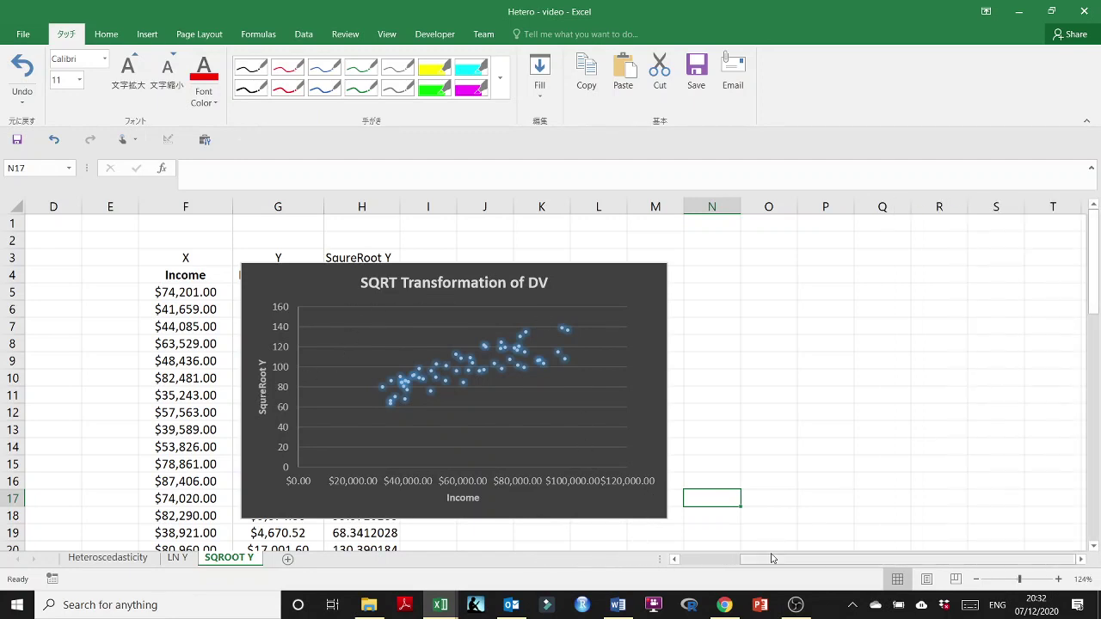
drag(777, 559, 701, 559)
click(616, 279)
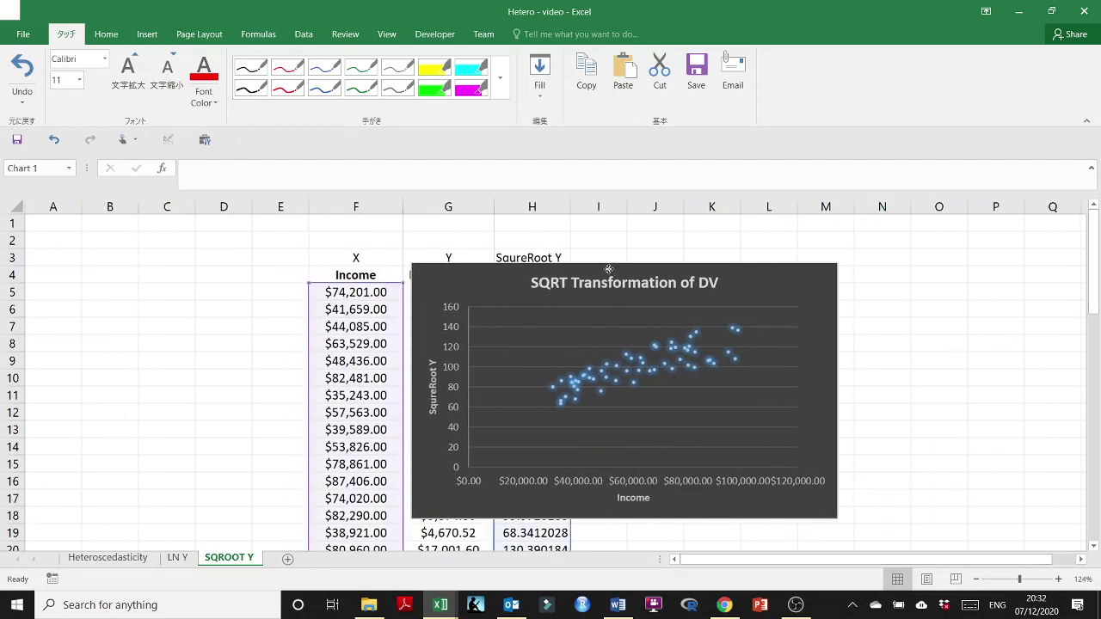
drag(615, 278, 203, 253)
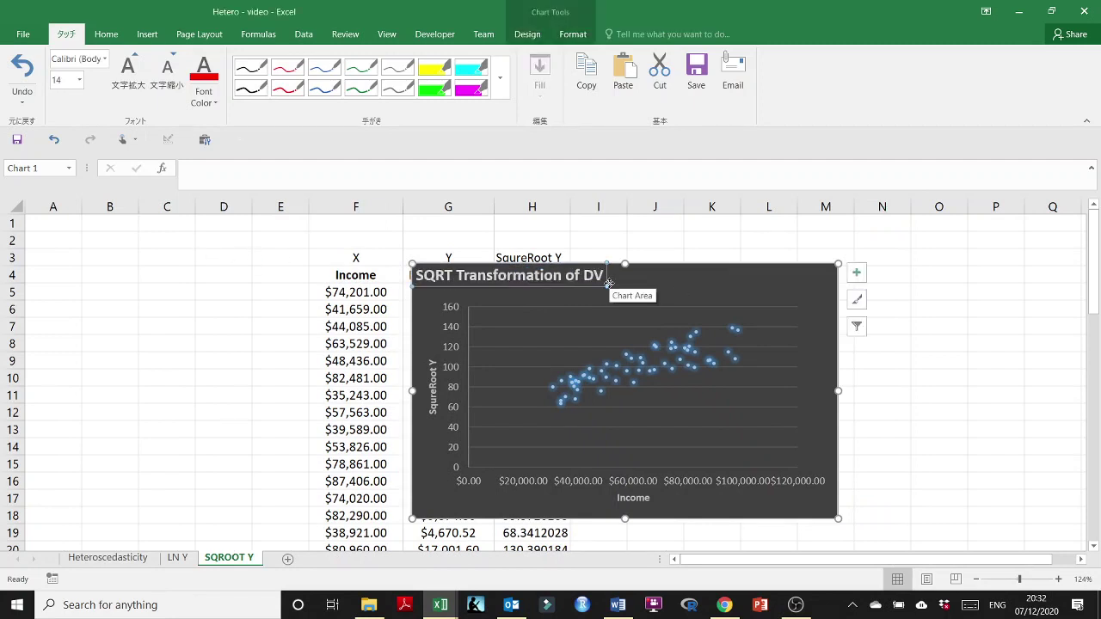
key(ctrl+z)
- Widen columns B and C and move the scatter chart into the space over columns A to D, beside the Income data
click(177, 207)
drag(195, 207, 301, 207)
drag(732, 264, 908, 323)
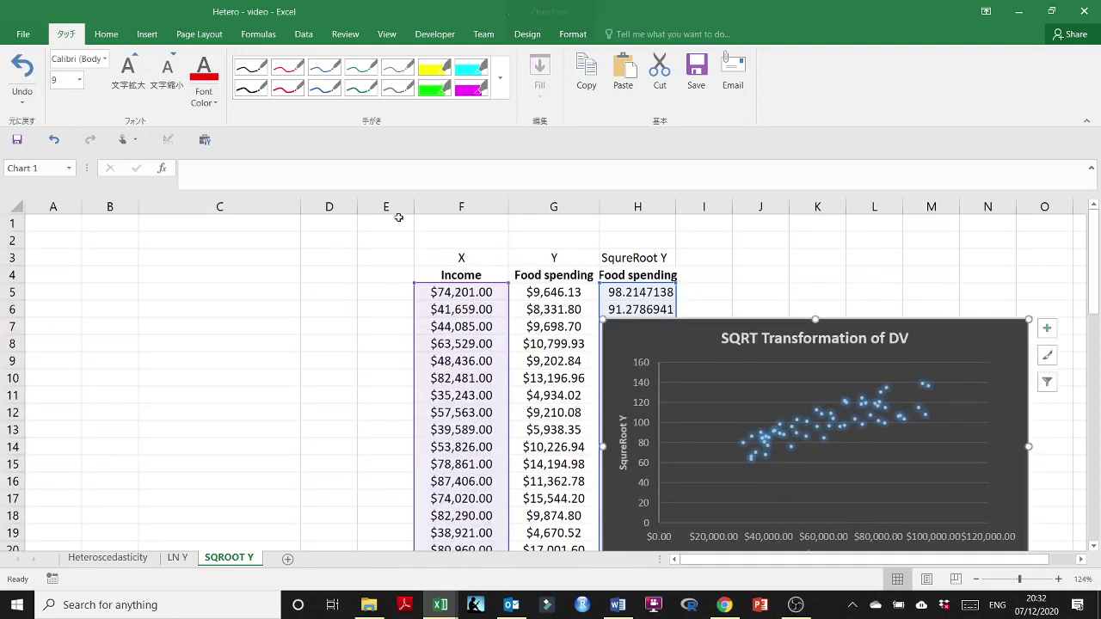
drag(138, 207, 236, 218)
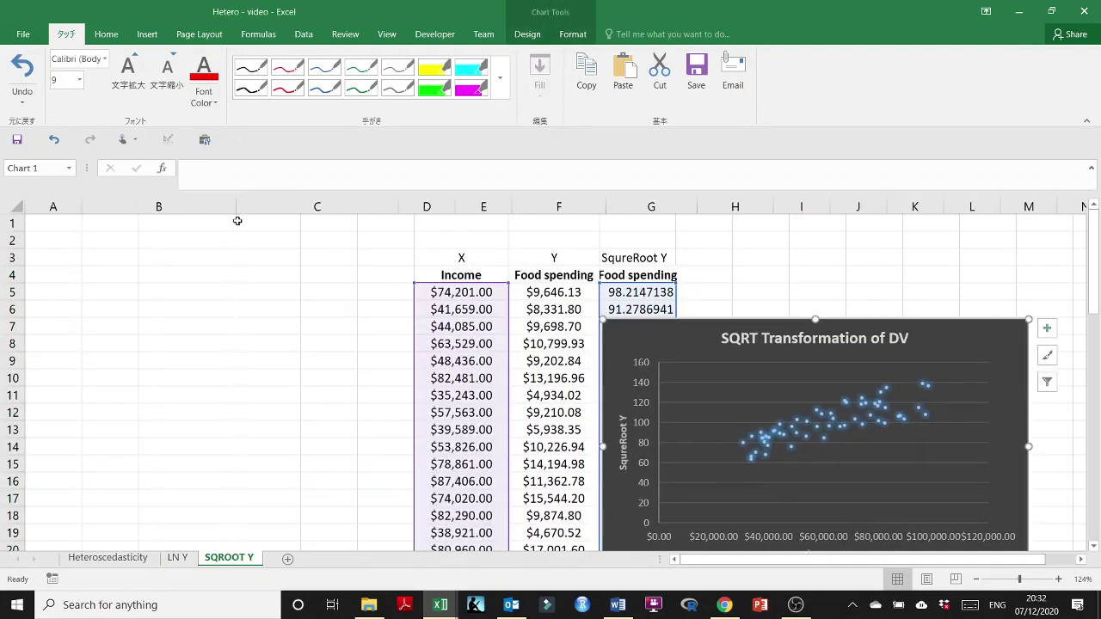
drag(794, 320, 236, 219)
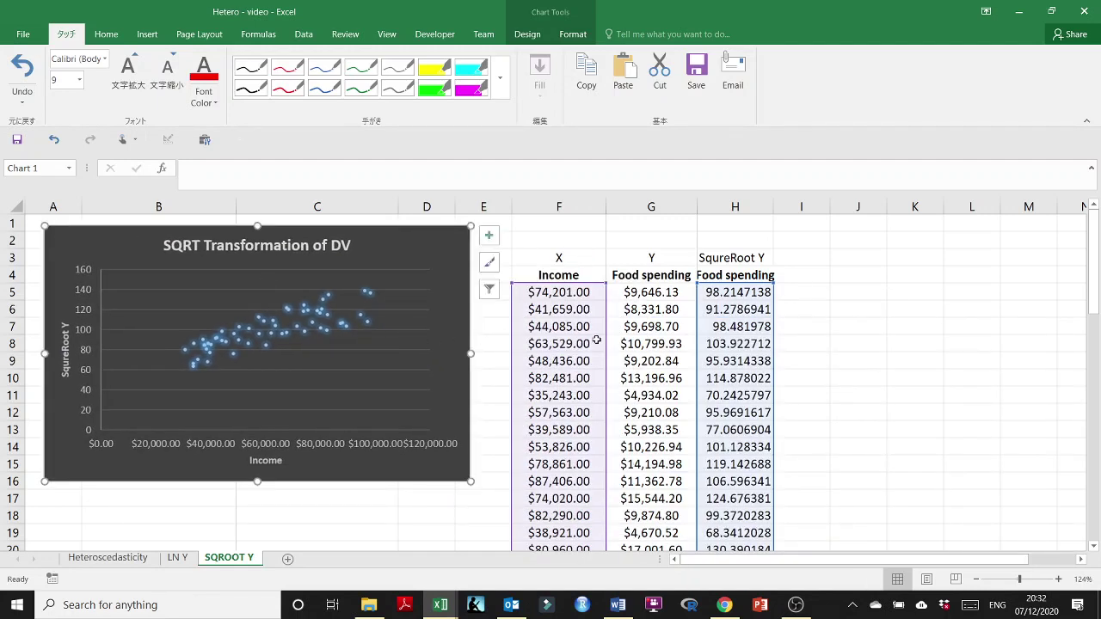
click(854, 358)
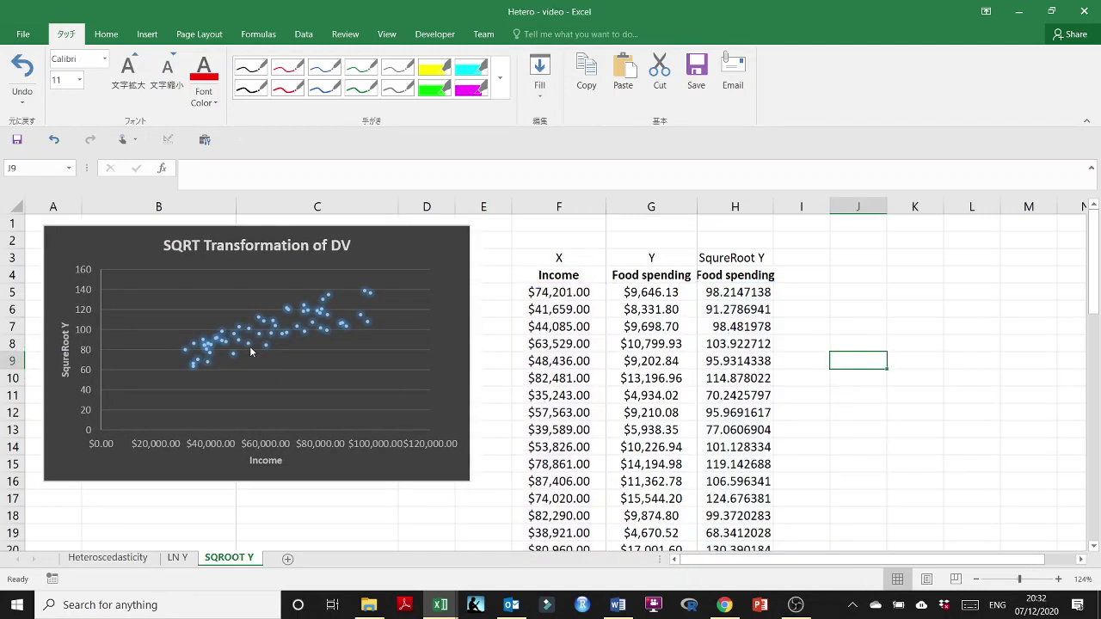
- Examine the original Food Spending vs. Income chart on the Heteroscedasticity sheet and return to the SQROOT Y sheet
click(96, 563)
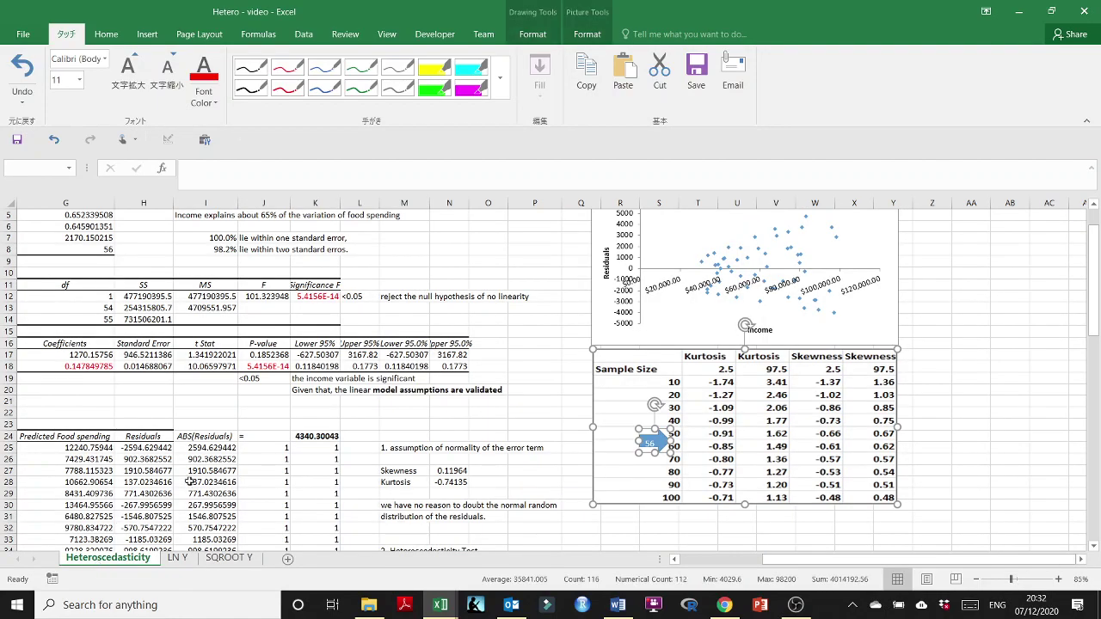
scroll(246, 416, up, 2)
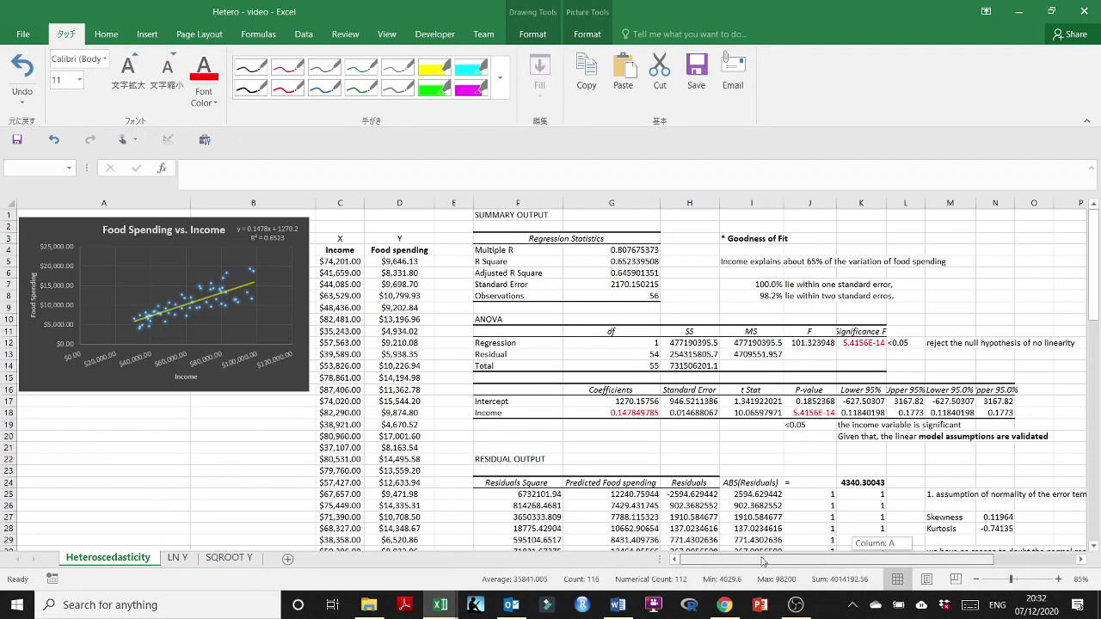
scroll(551, 387, left, 3)
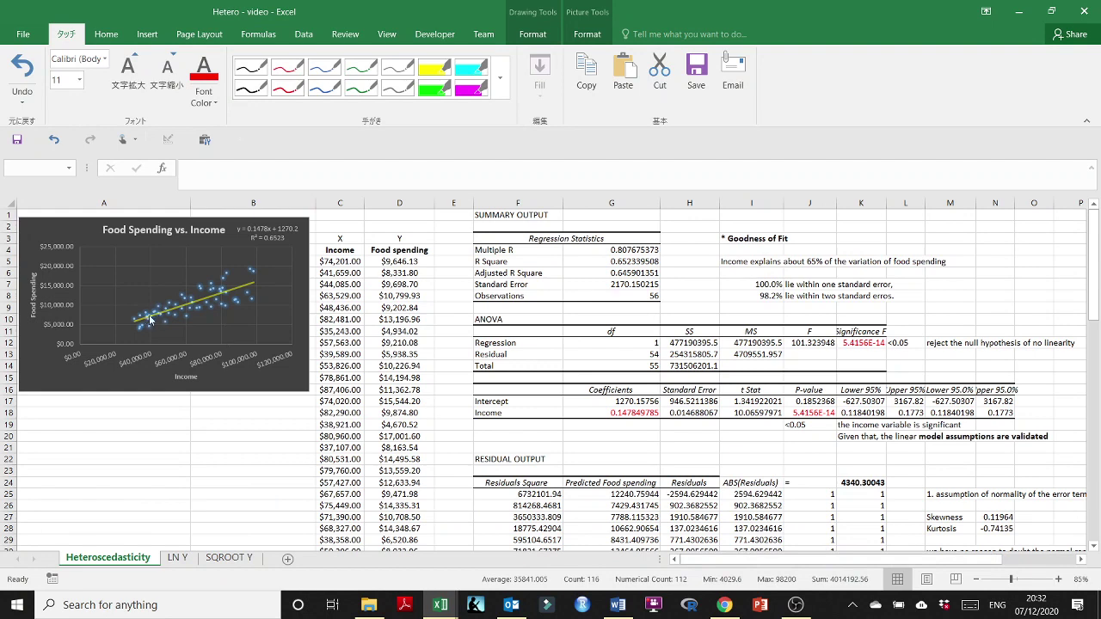
click(228, 559)
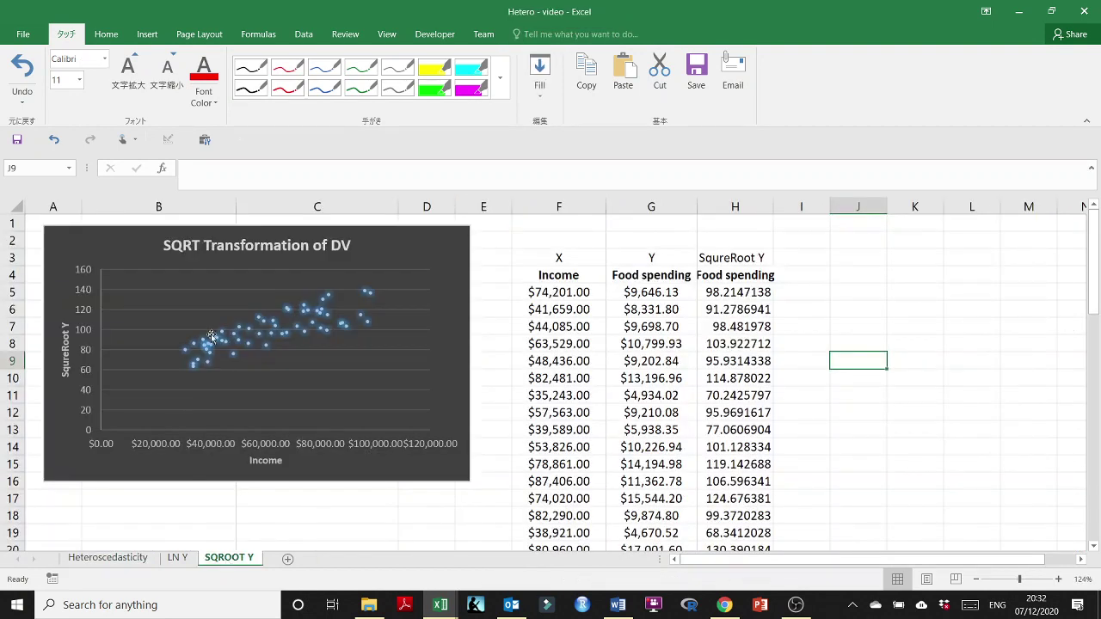
- Add a linear trendline to the square-root scatter series and display its equation and R-squared value on the chart
click(240, 335)
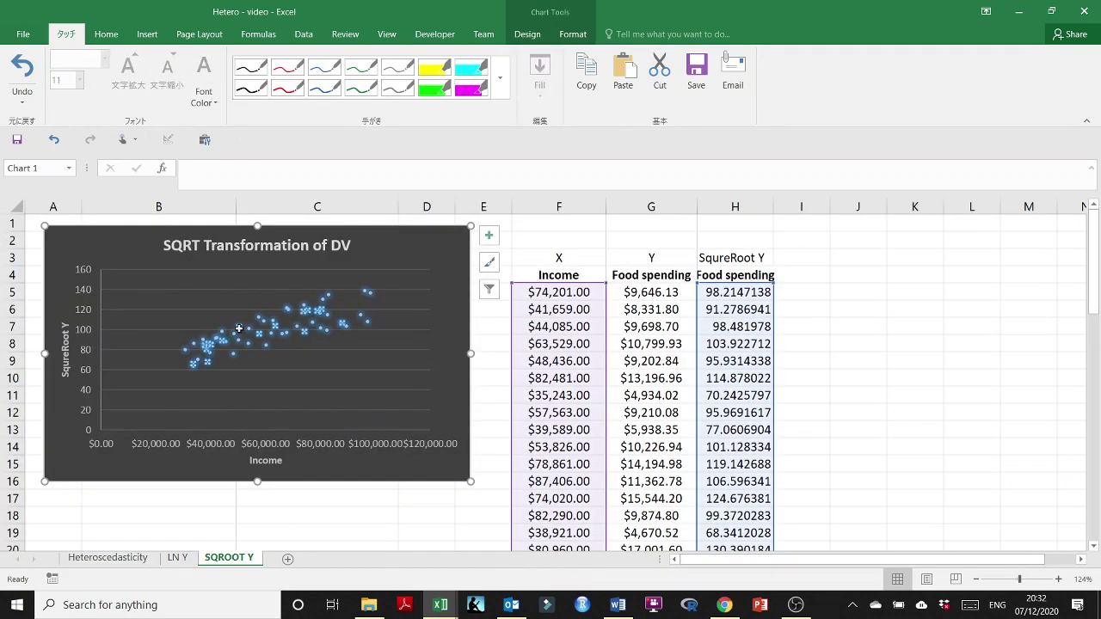
right_click(240, 333)
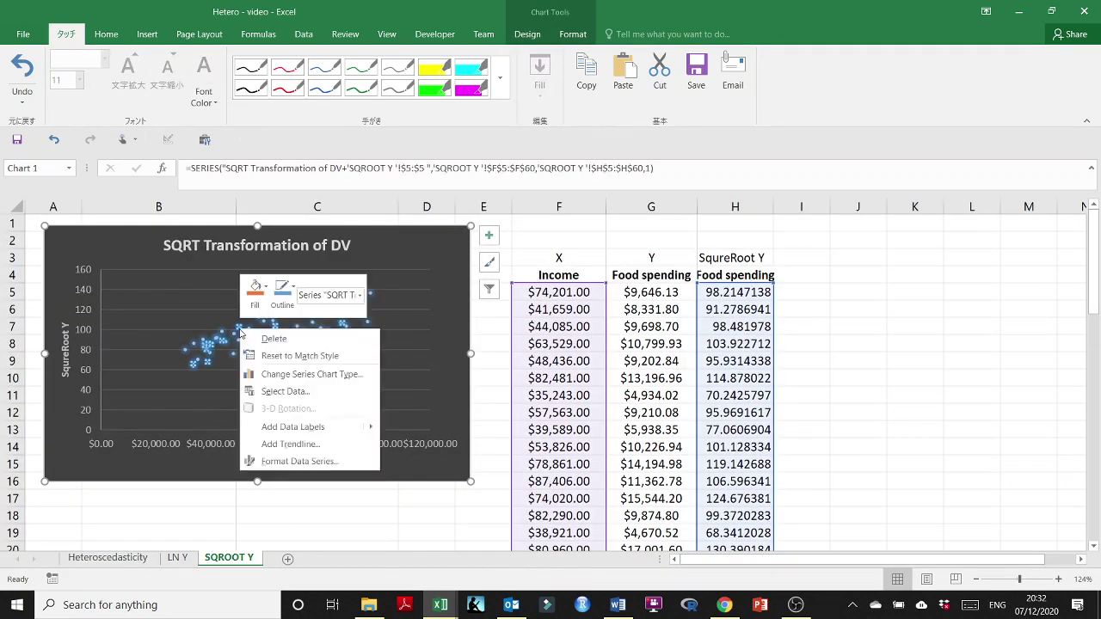
click(301, 444)
scroll(997, 404, down, 3)
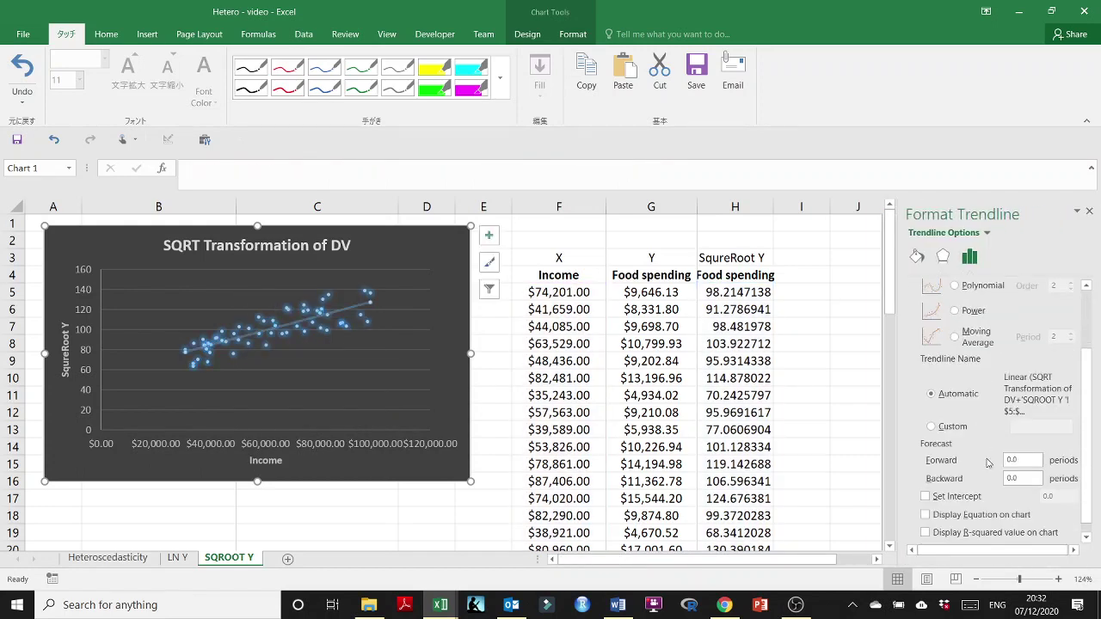
click(925, 514)
click(925, 533)
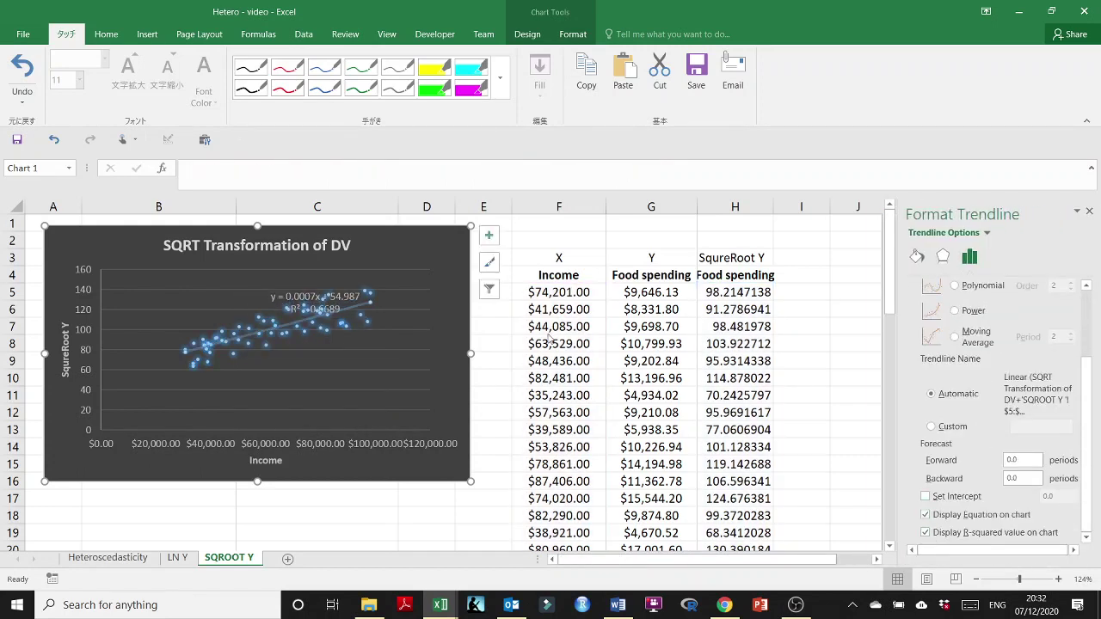
- Move the trendline equation and R-squared label beside the chart title, clear of the data points, and close the formatting pane
drag(368, 301, 438, 235)
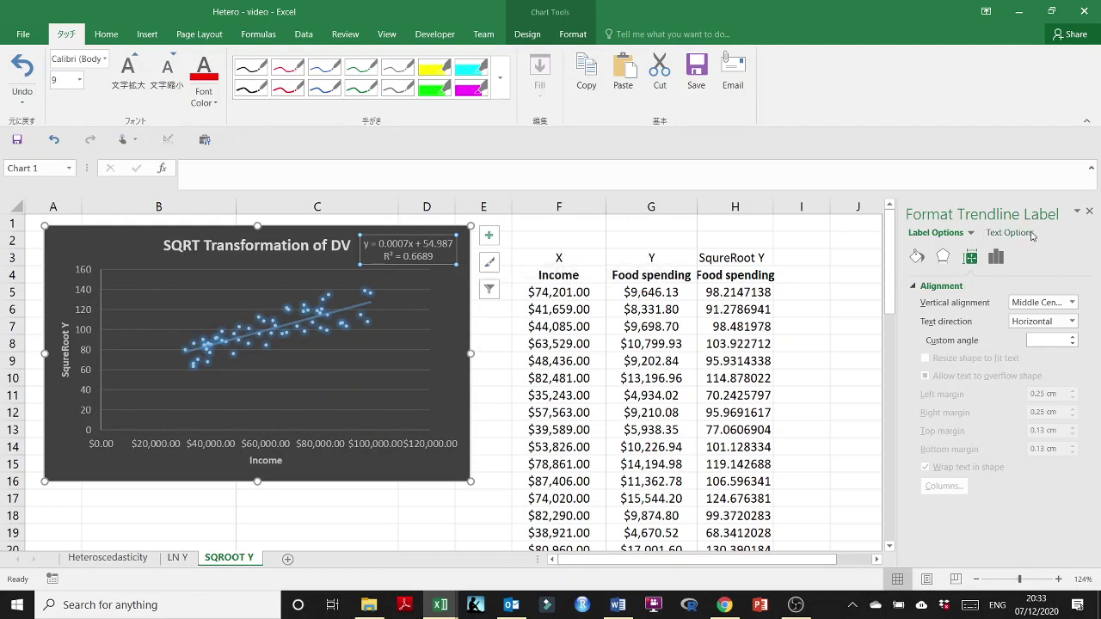
click(1089, 212)
click(822, 342)
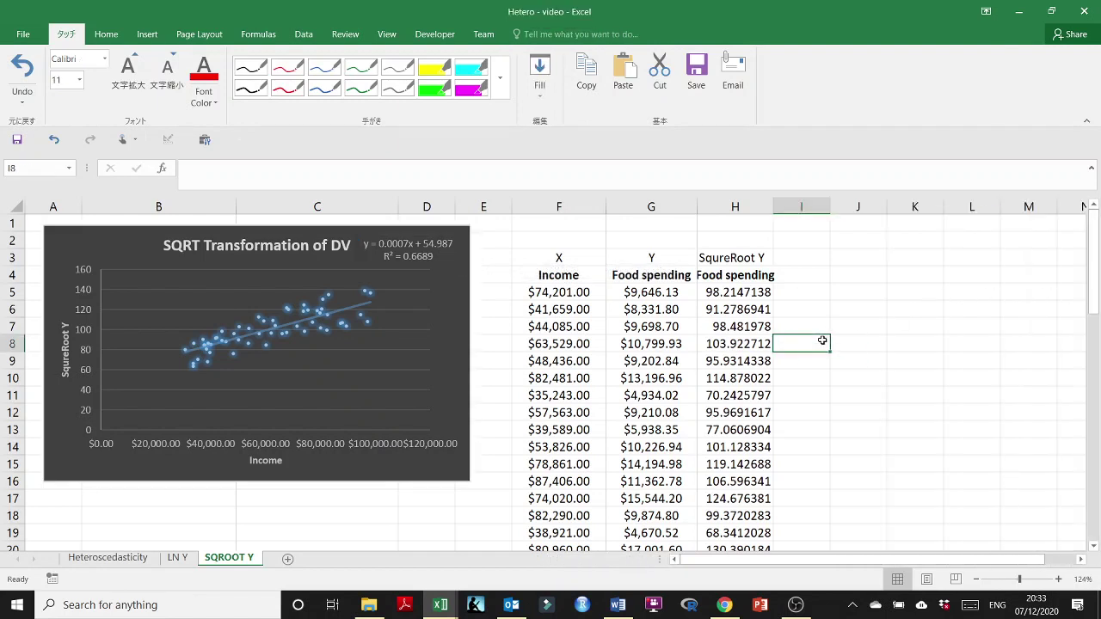
- Widen column H slightly so its Food spending header fits, and select cell J3
drag(770, 199, 786, 198)
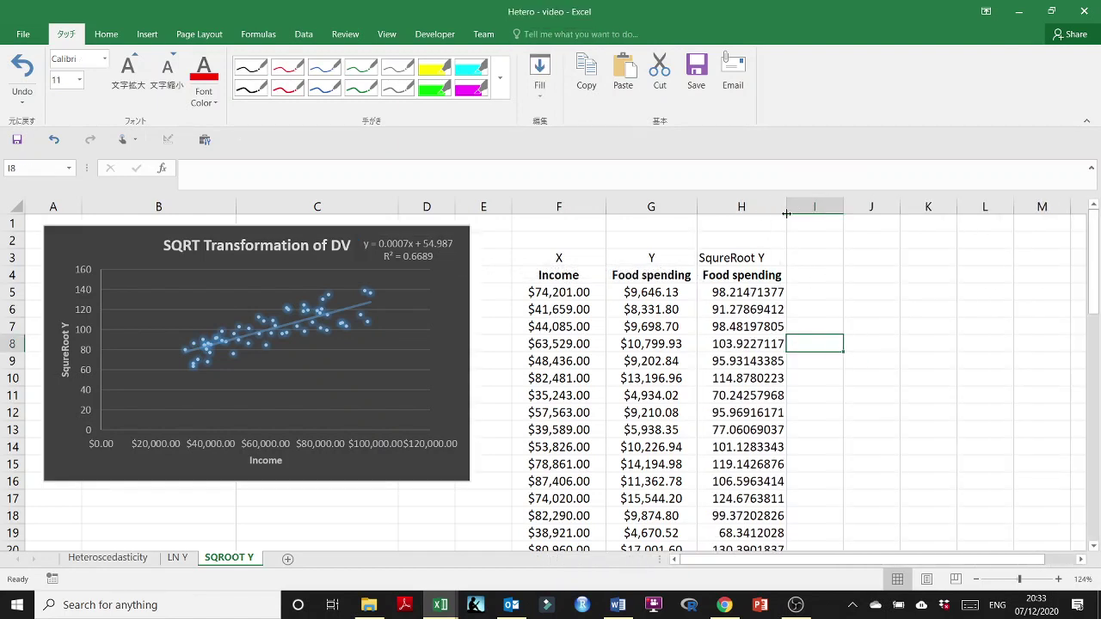
click(870, 258)
scroll(871, 257, right, 3)
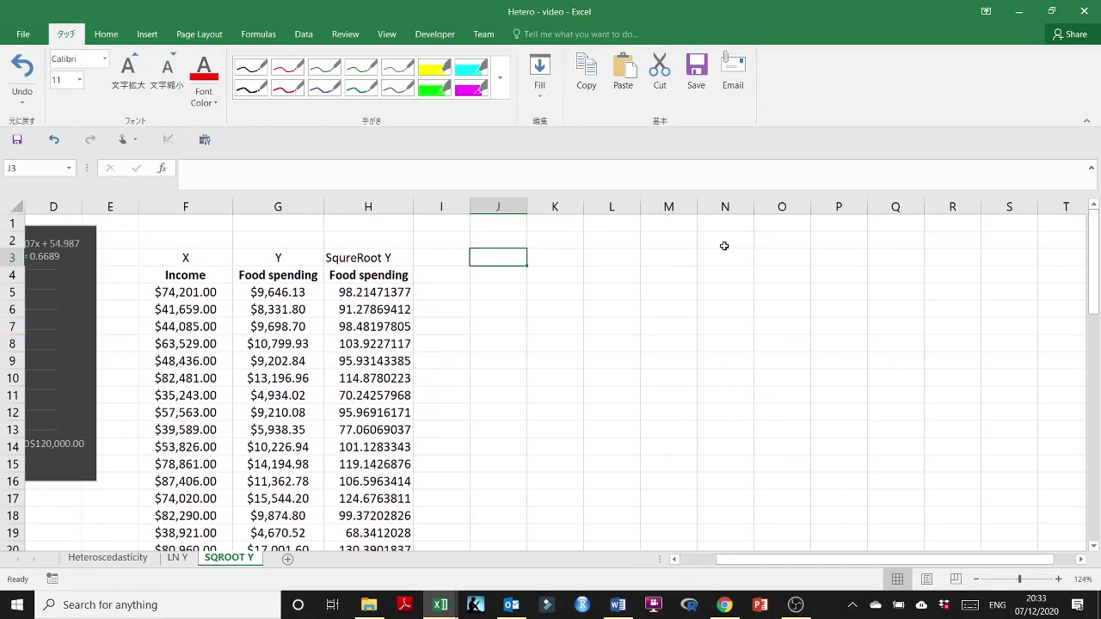
- Start a Regression analysis and set its Y range to the square-root food spending column with header, H4:H60
click(303, 35)
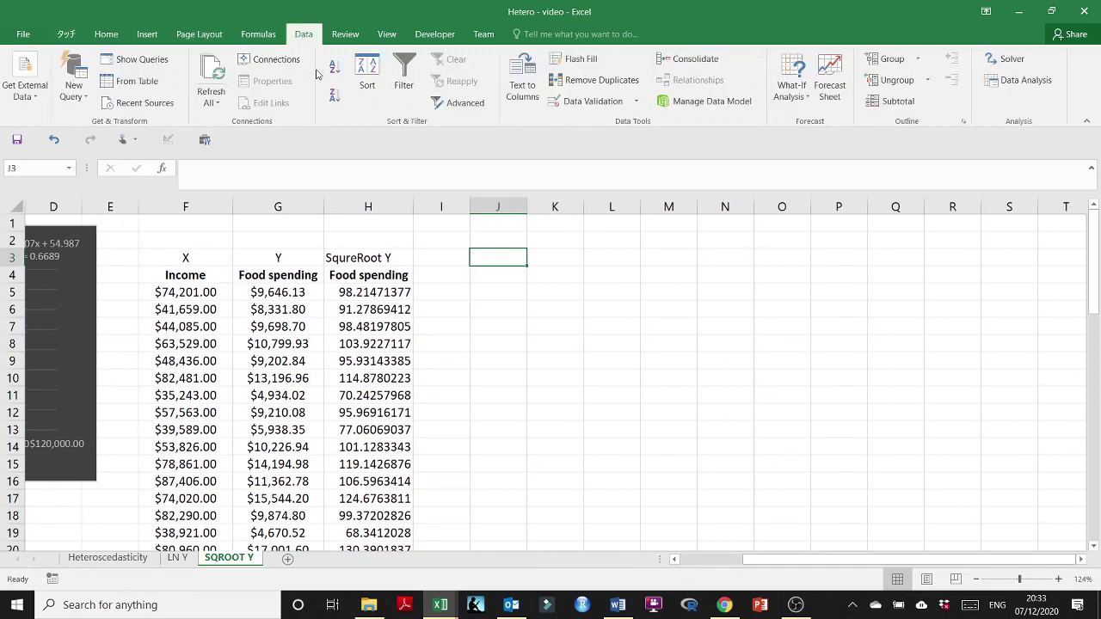
click(1019, 80)
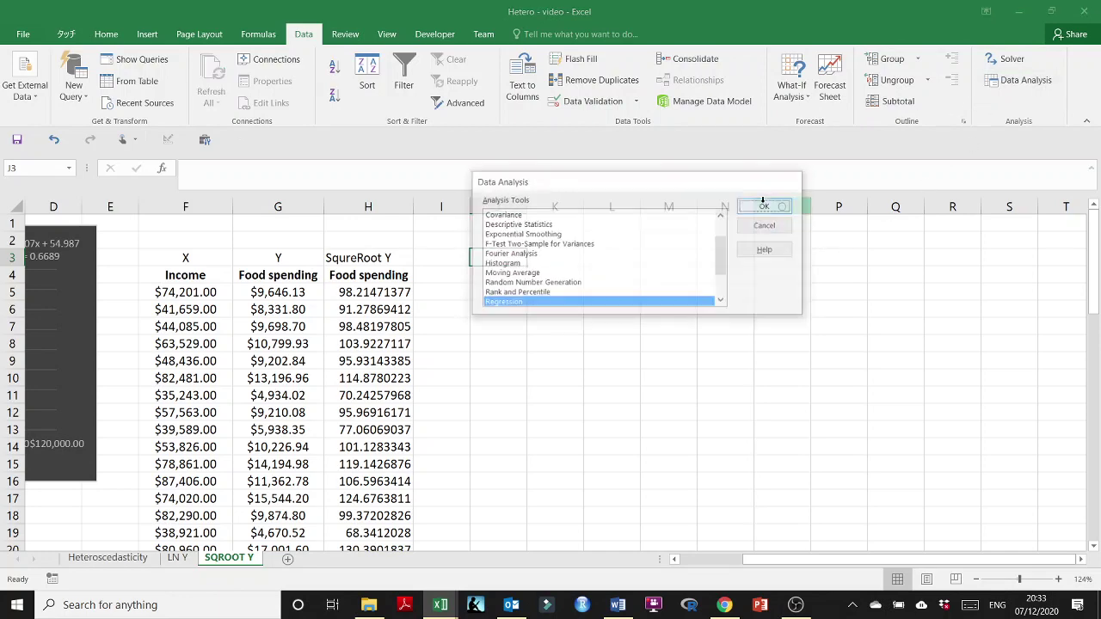
click(765, 206)
click(712, 140)
scroll(627, 329, up, 8)
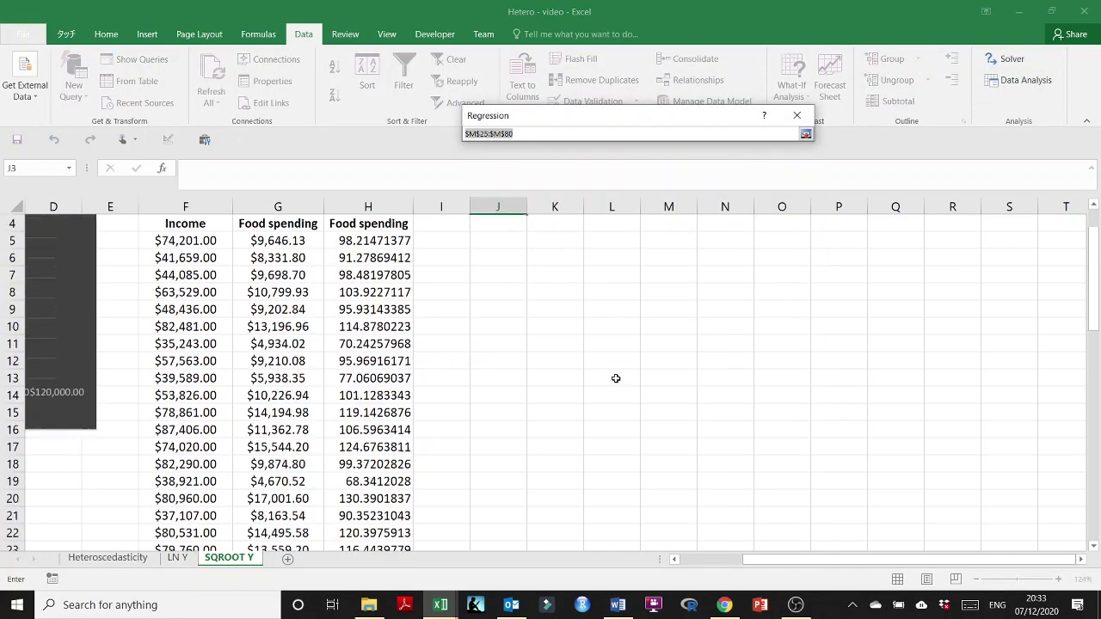
click(352, 292)
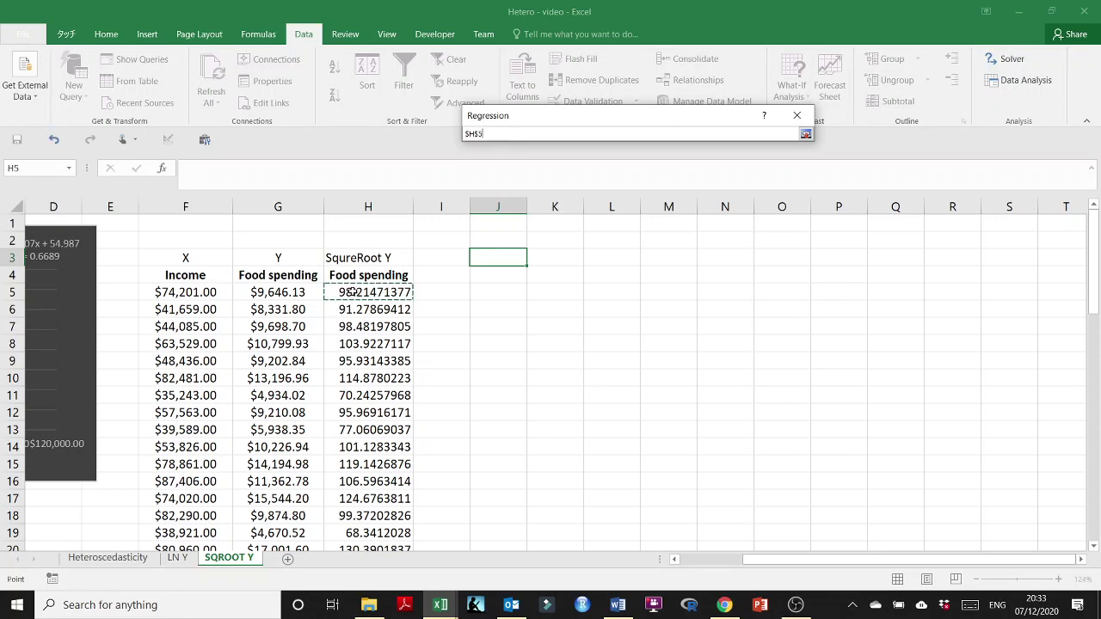
click(355, 273)
click(357, 292)
click(359, 275)
key(ctrl+shift+Down)
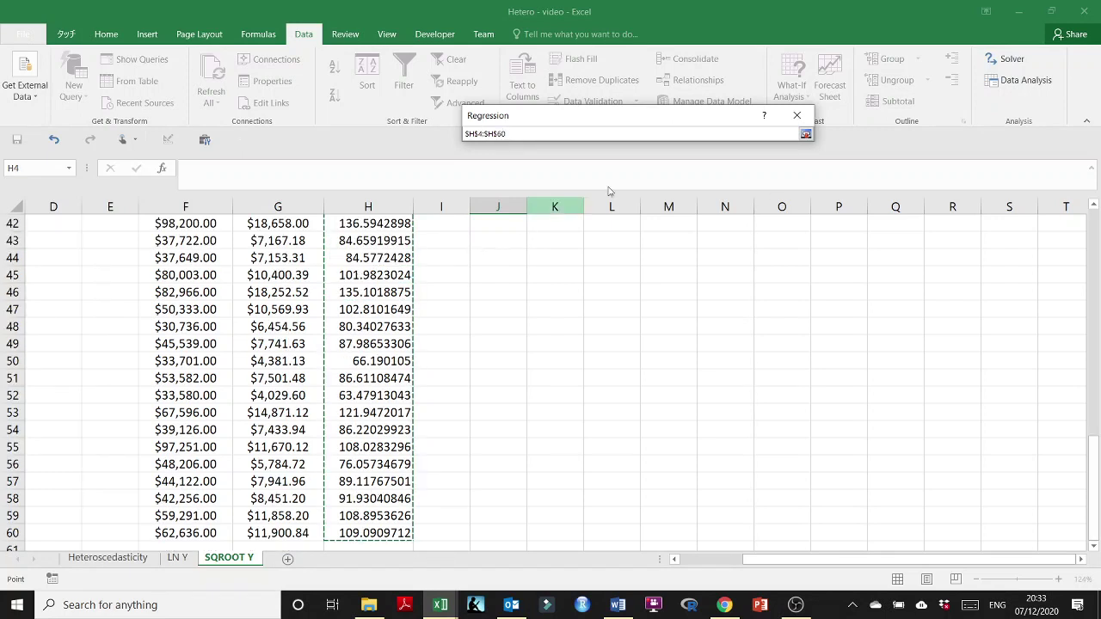
click(805, 134)
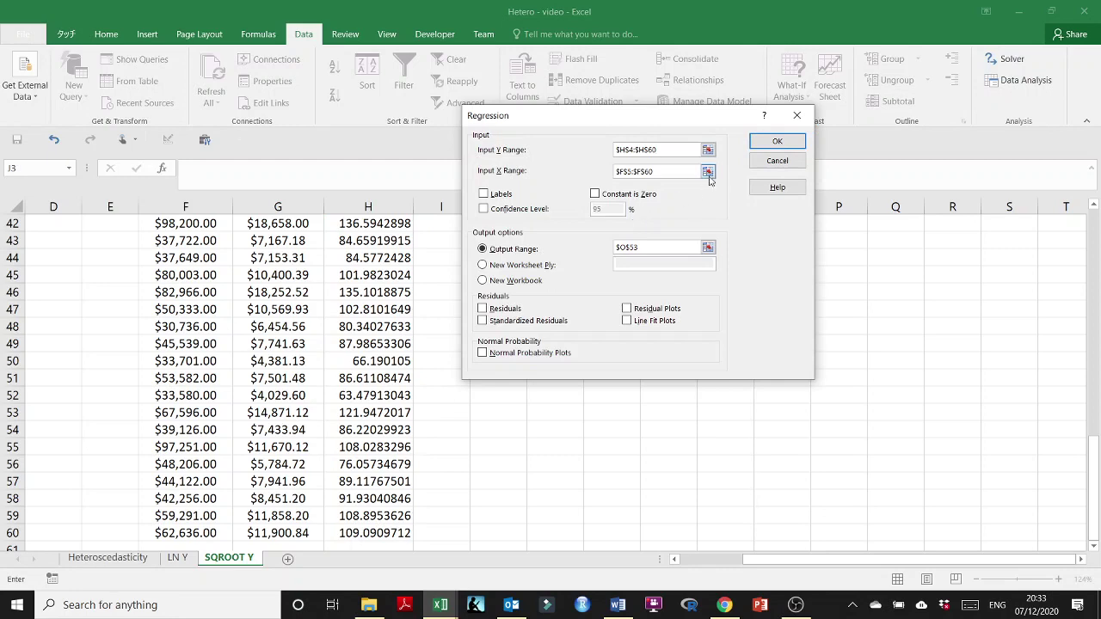
- Set the regression's X range to the Income column with header, F4:F60, and treat the first row as labels
click(709, 172)
click(181, 273)
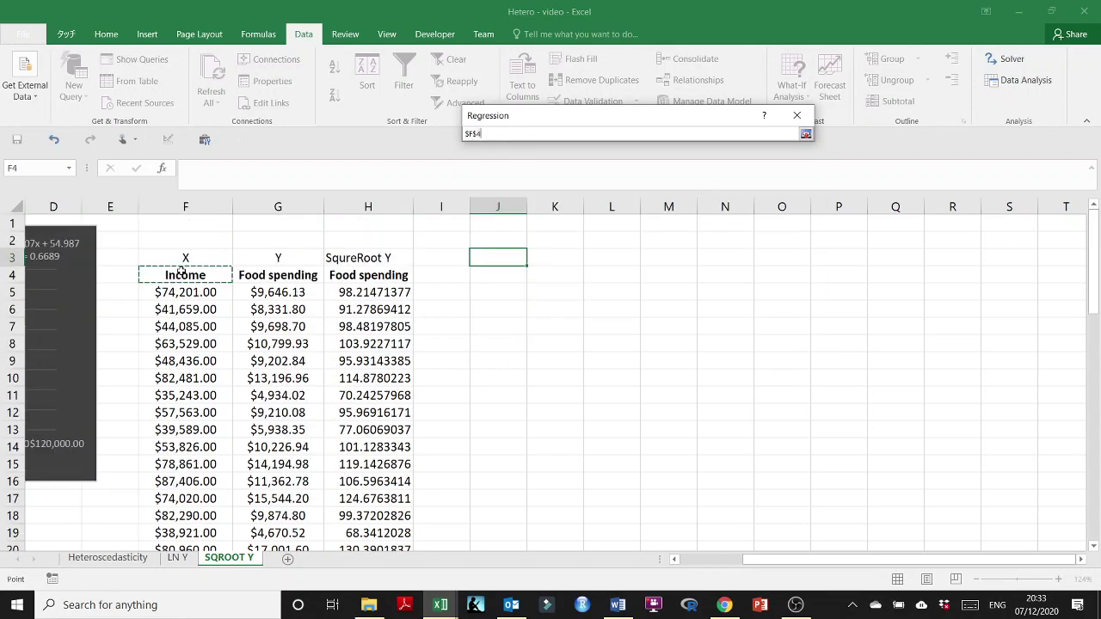
key(ctrl+shift+Down)
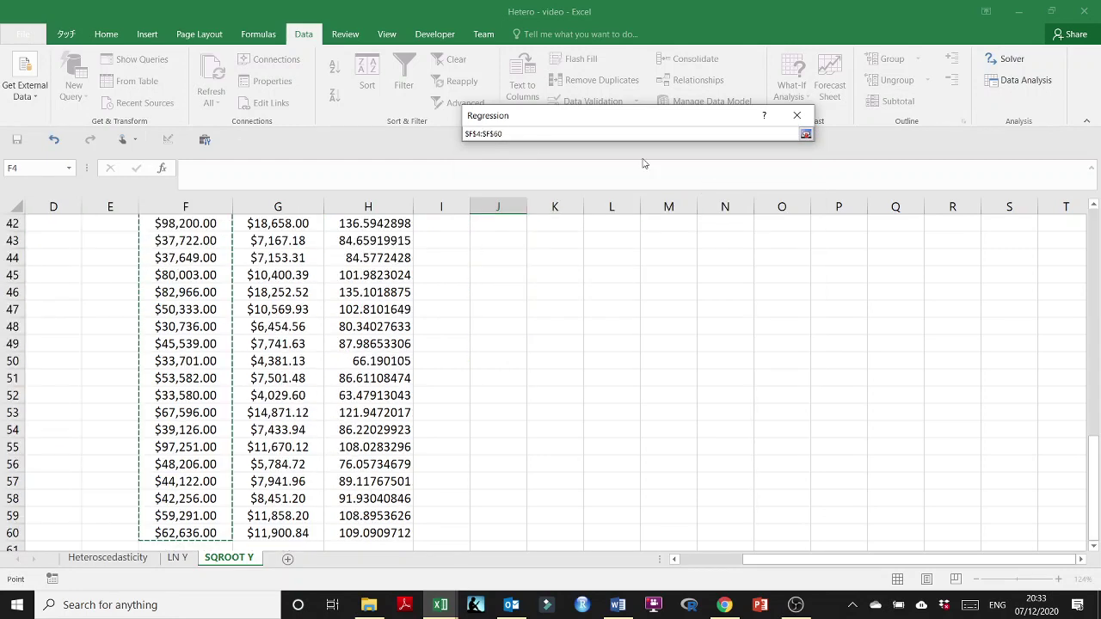
click(805, 134)
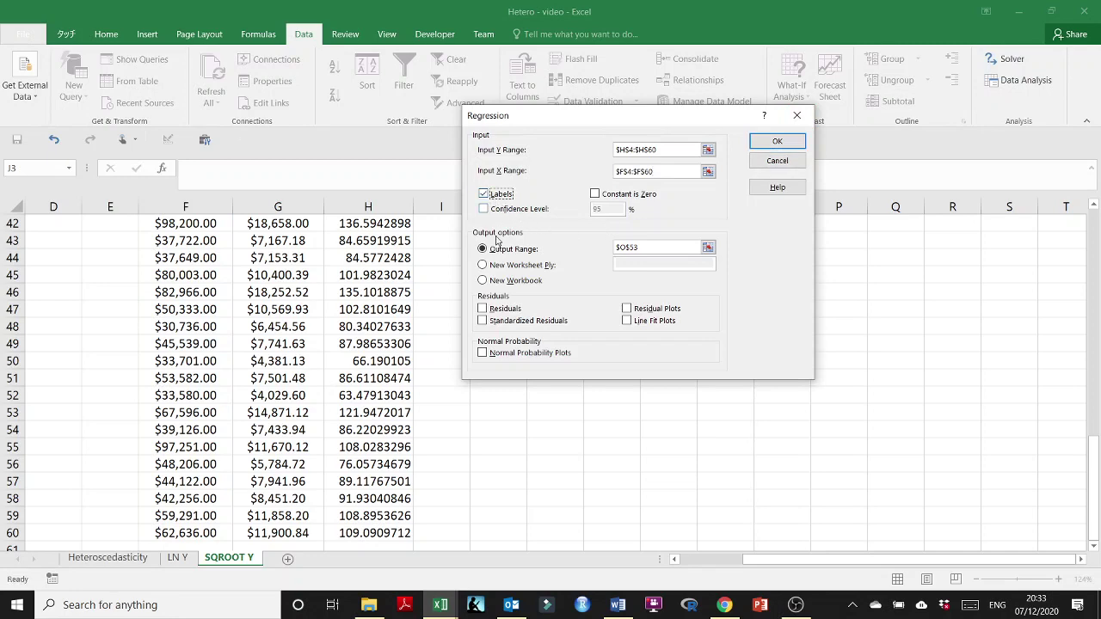
- Include residuals and residual plots, set the output range to J1, and run the regression
click(483, 308)
click(627, 308)
click(707, 248)
scroll(673, 314, up, 14)
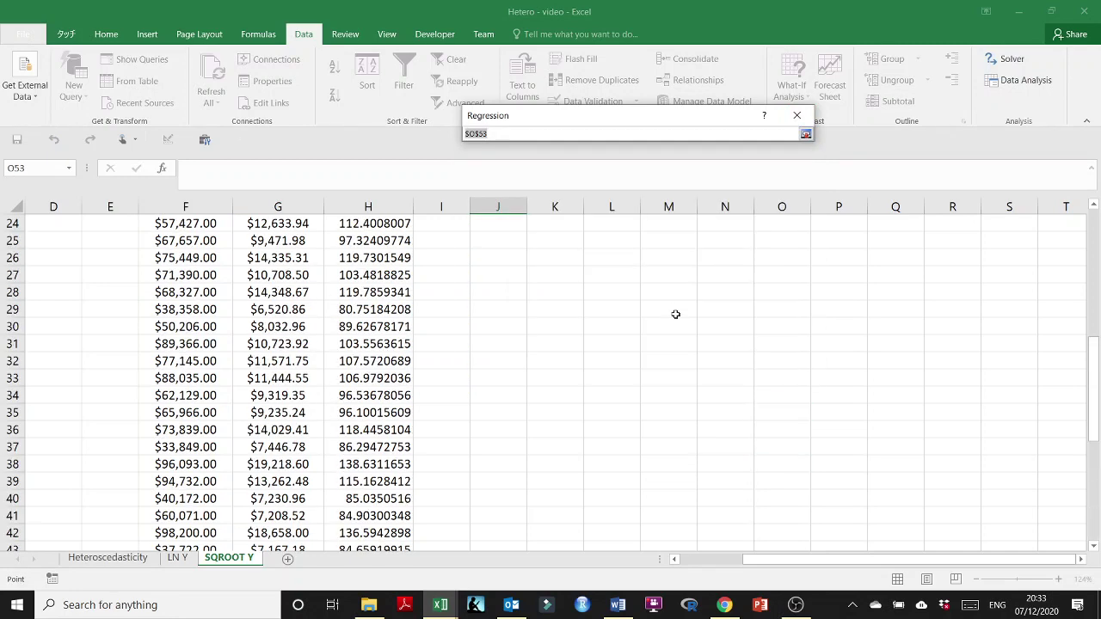
click(501, 224)
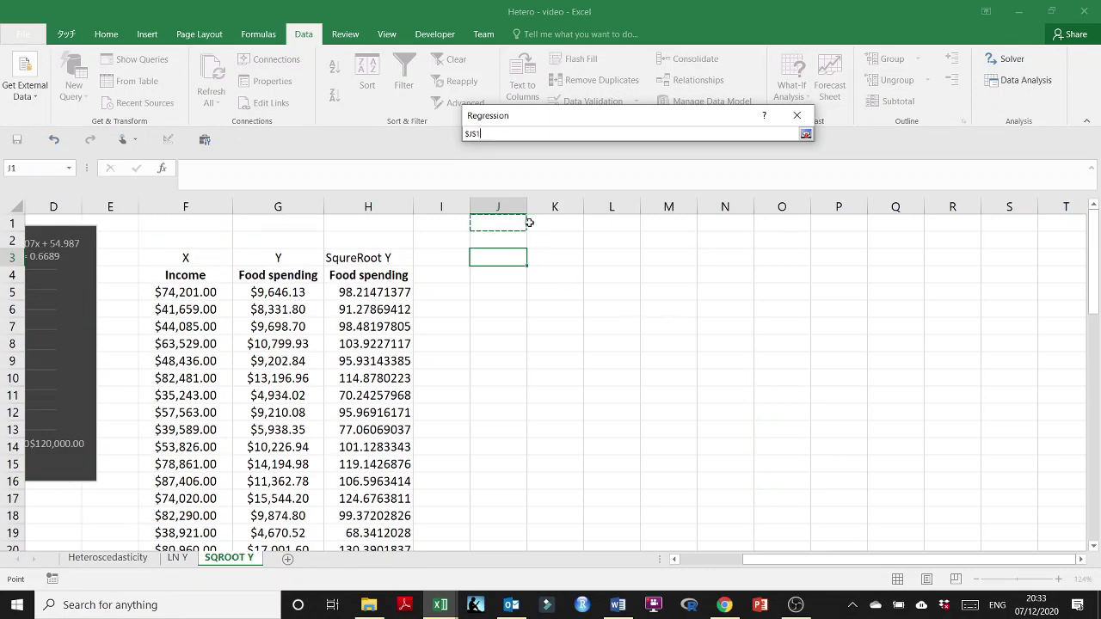
click(804, 134)
click(773, 141)
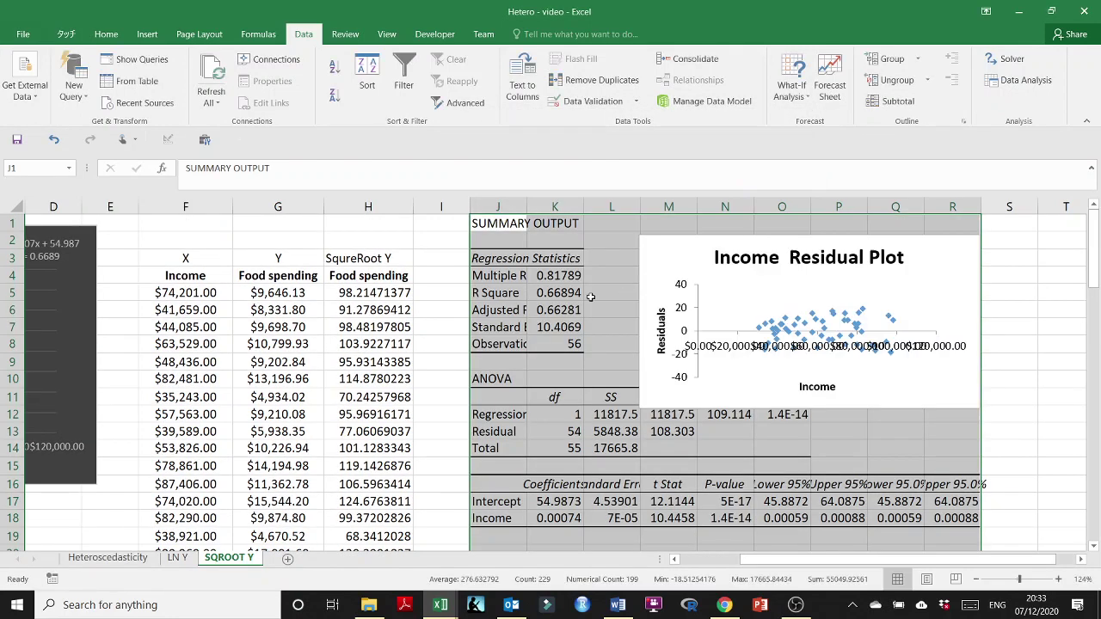
- Move the Income Residual Plot clear of the regression tables and widen column J so its labels fit
drag(732, 248, 886, 234)
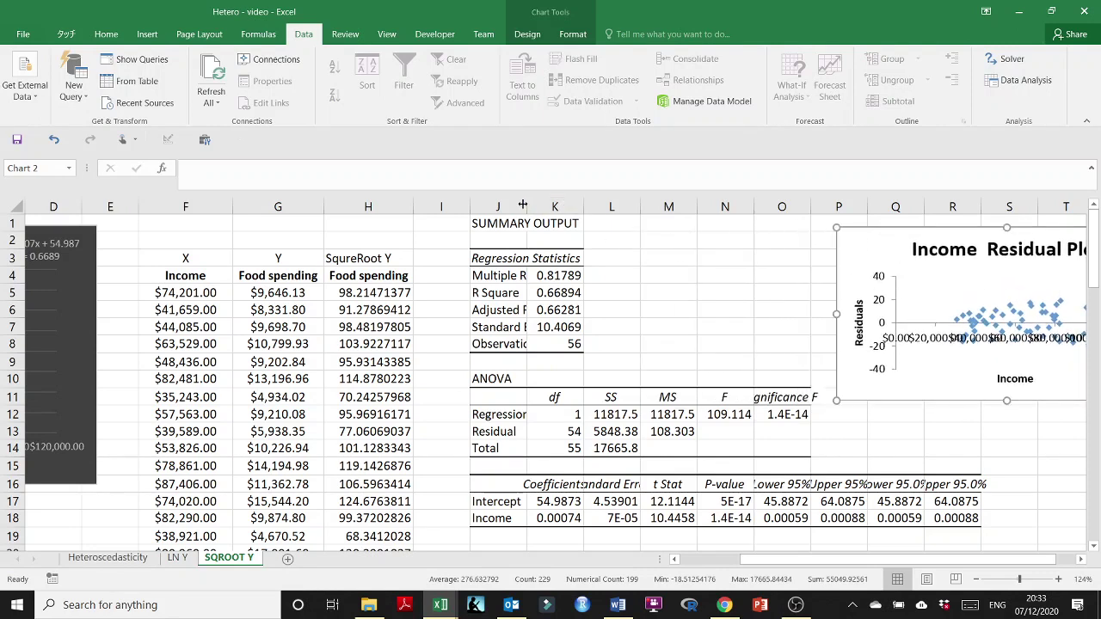
drag(525, 211, 576, 209)
- Bold the Adjusted R Square and Standard Error labels and values in the regression statistics
drag(523, 311, 586, 322)
key(ctrl+b)
click(696, 324)
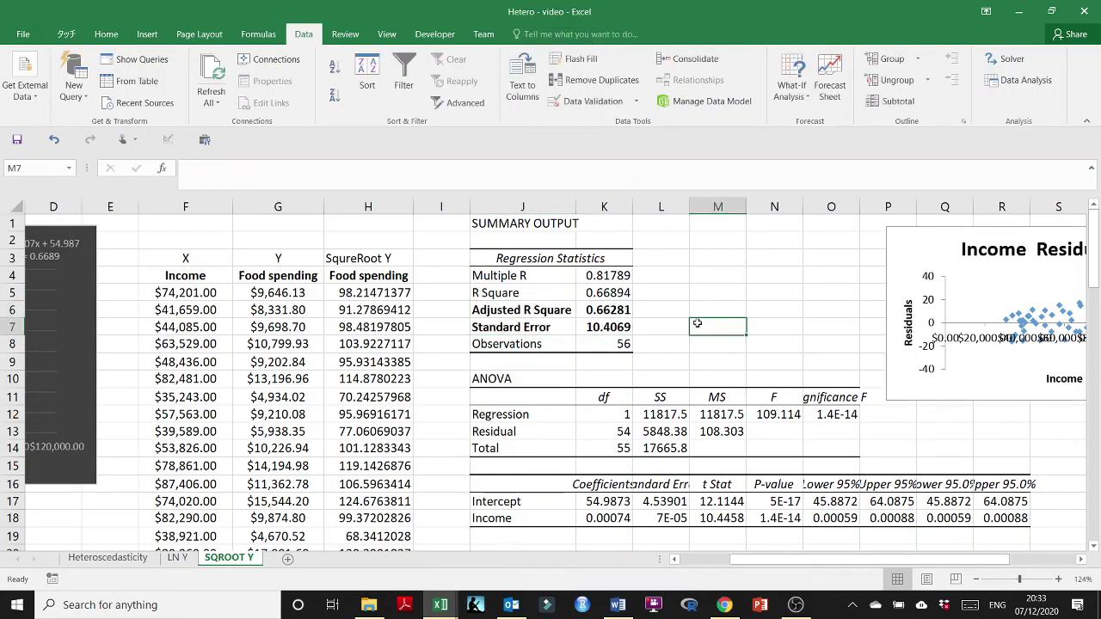
- Bold the Significance F header and its value in the ANOVA table
scroll(702, 323, right, 3)
scroll(433, 317, down, 4)
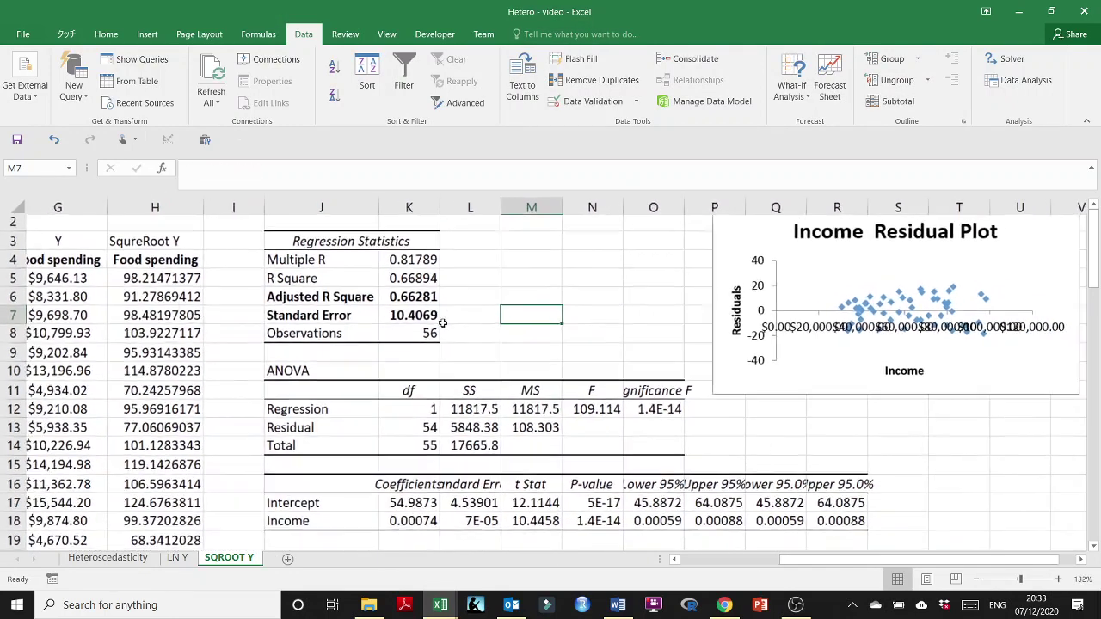
scroll(399, 317, left, 1)
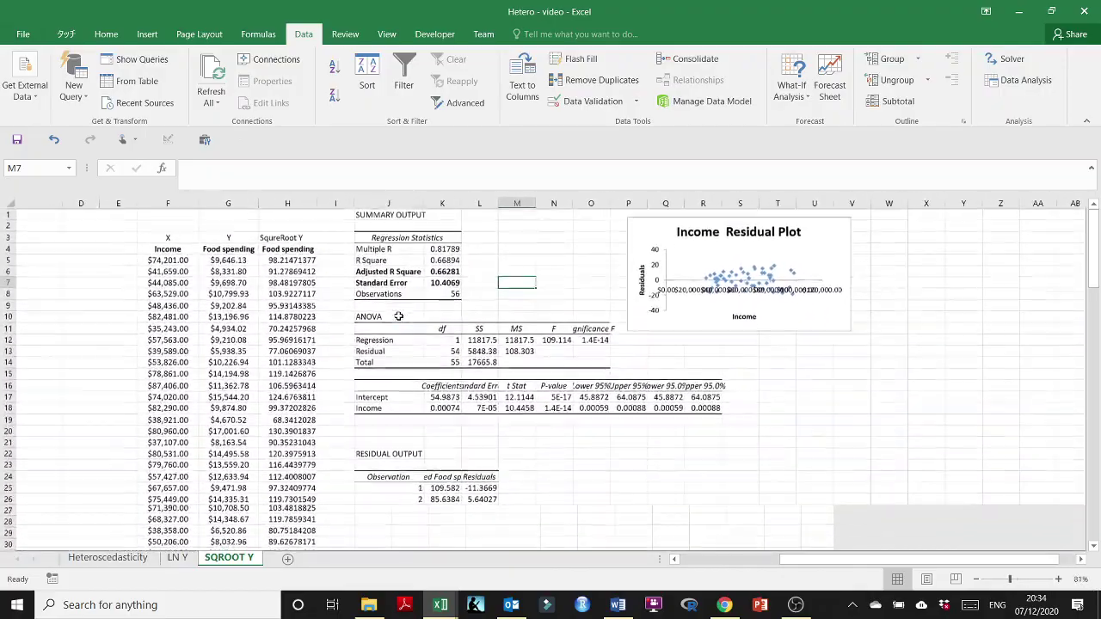
scroll(391, 306, up, 2)
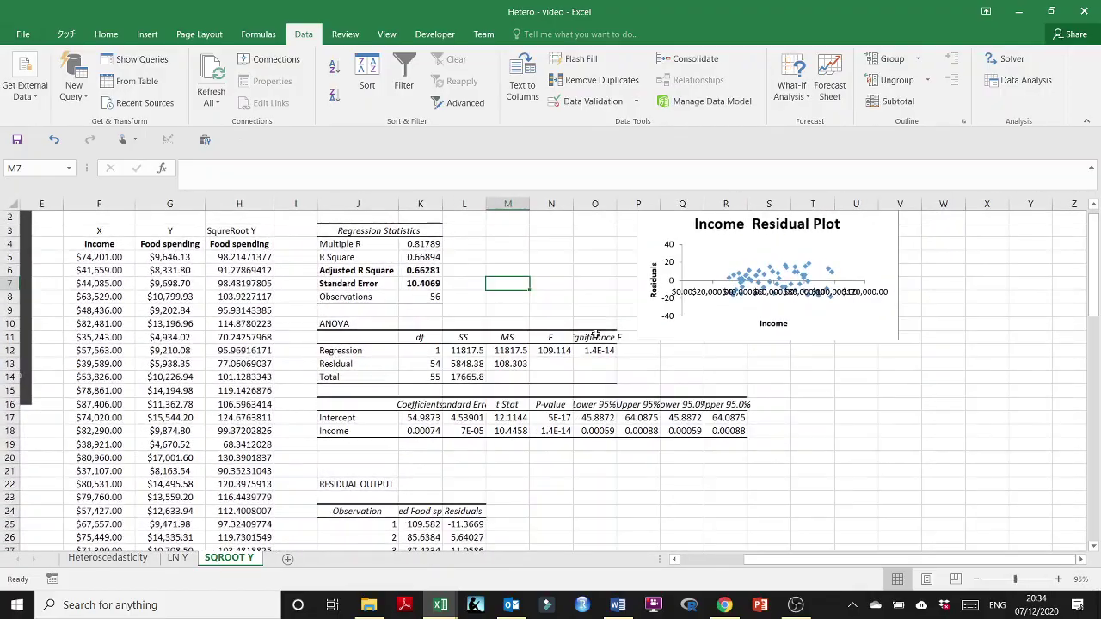
drag(595, 338, 600, 351)
key(ctrl+b)
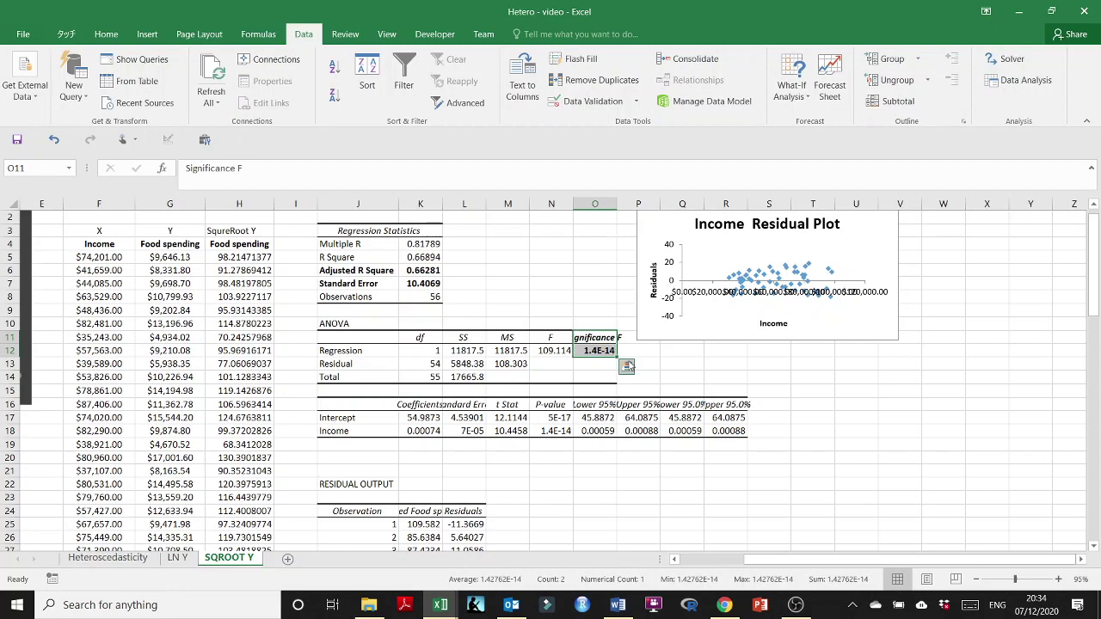
- Enter <0.05 in red in cell P12, beside the Significance F value
click(638, 350)
click(109, 31)
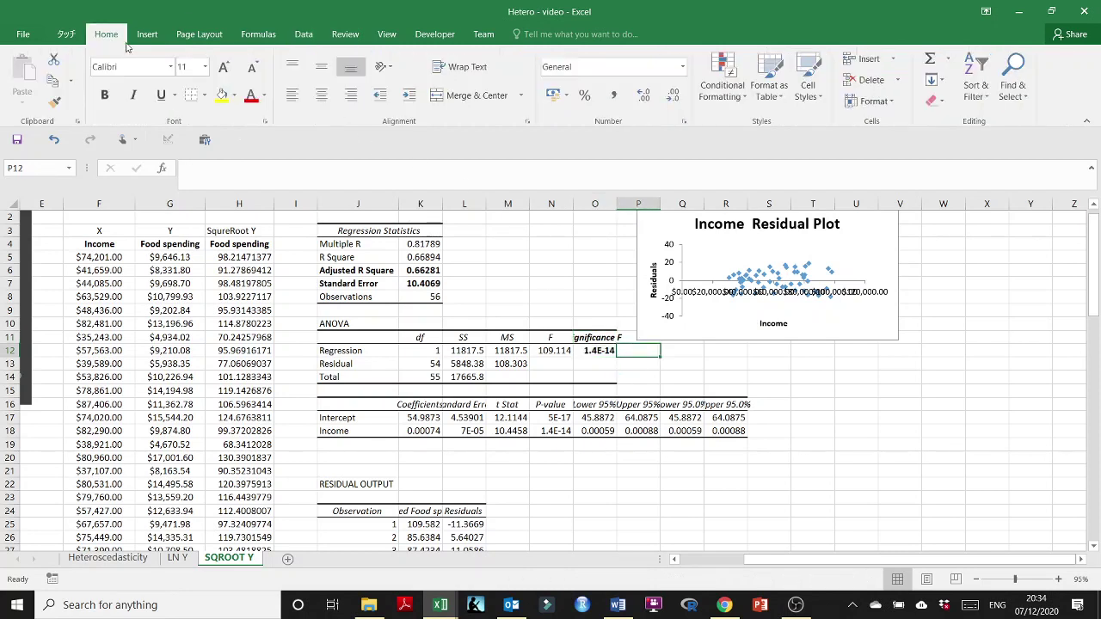
text(<0.05)
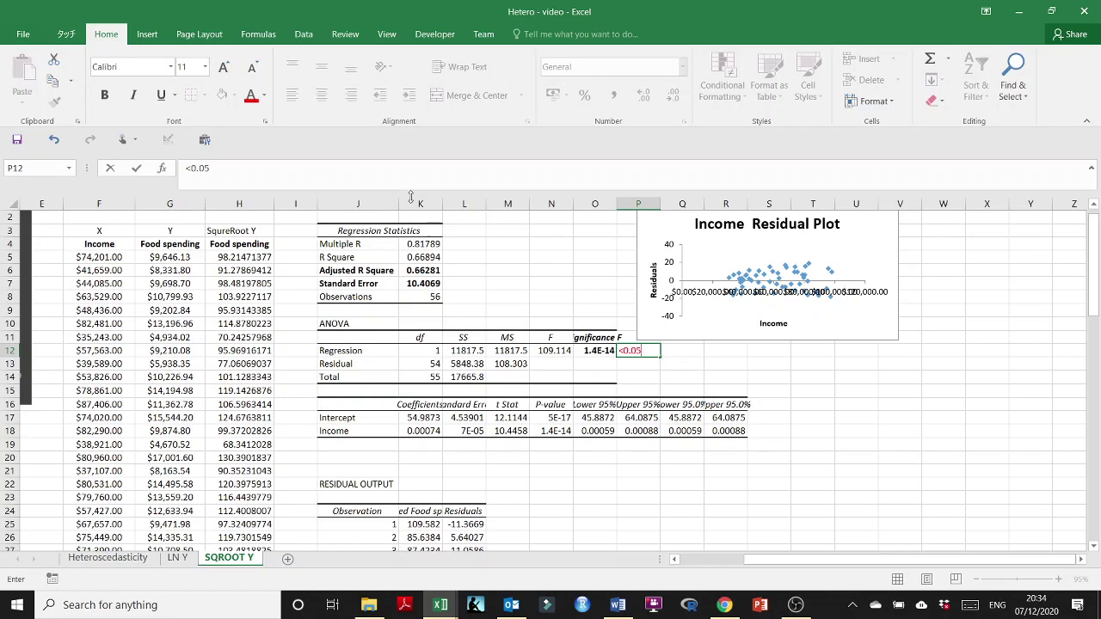
click(640, 362)
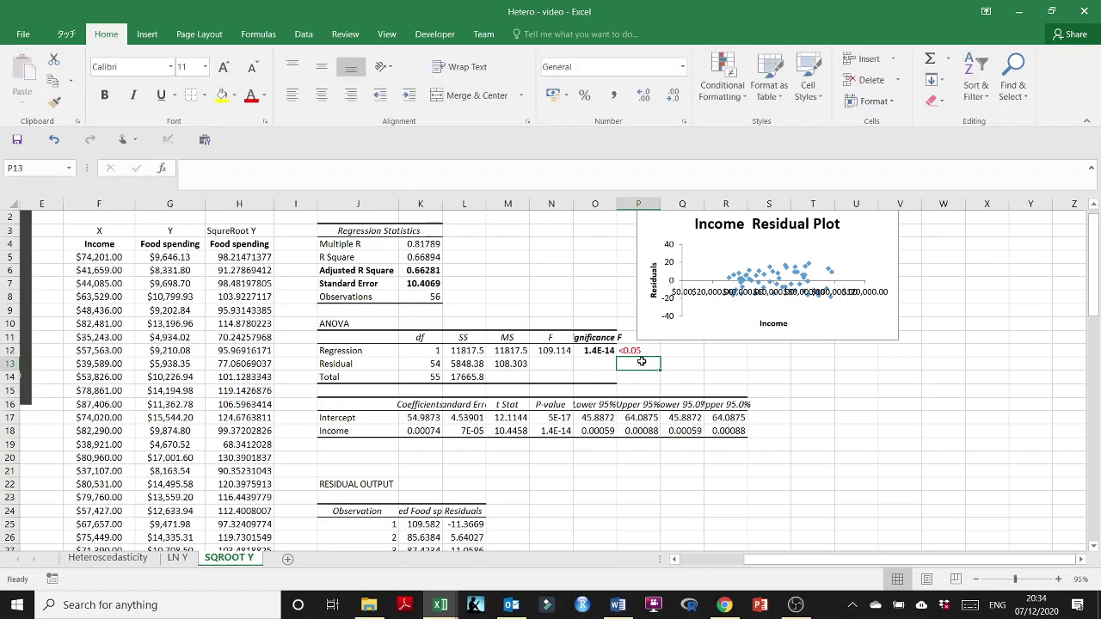
- Enter the note "Reject the null hypothesis of No linearity" in cell P13
text(Rej)
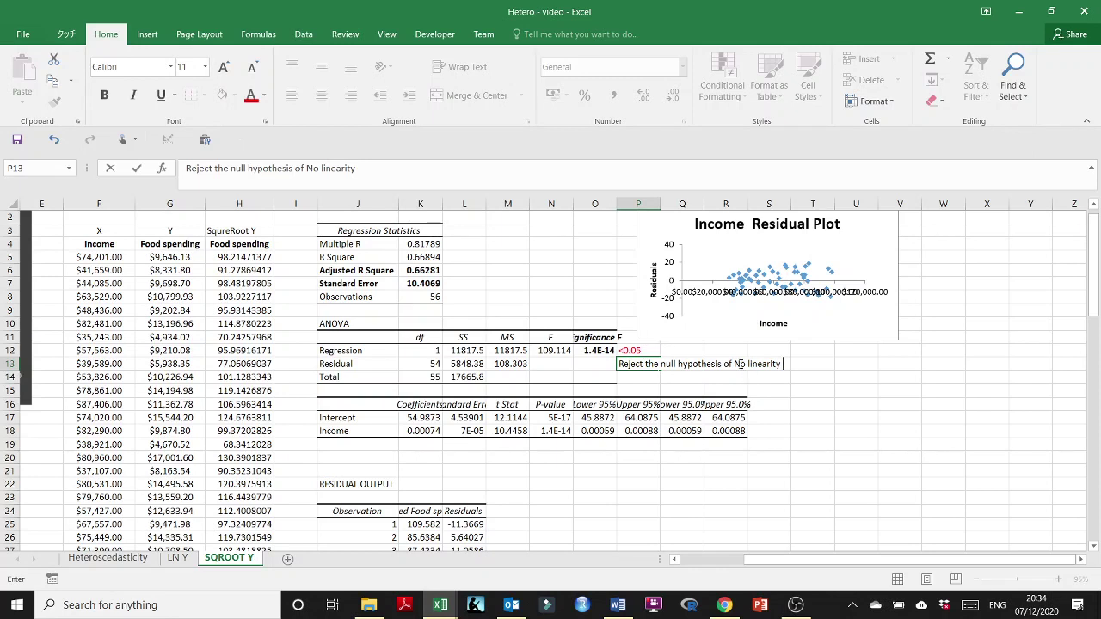
drag(734, 364, 781, 364)
click(780, 381)
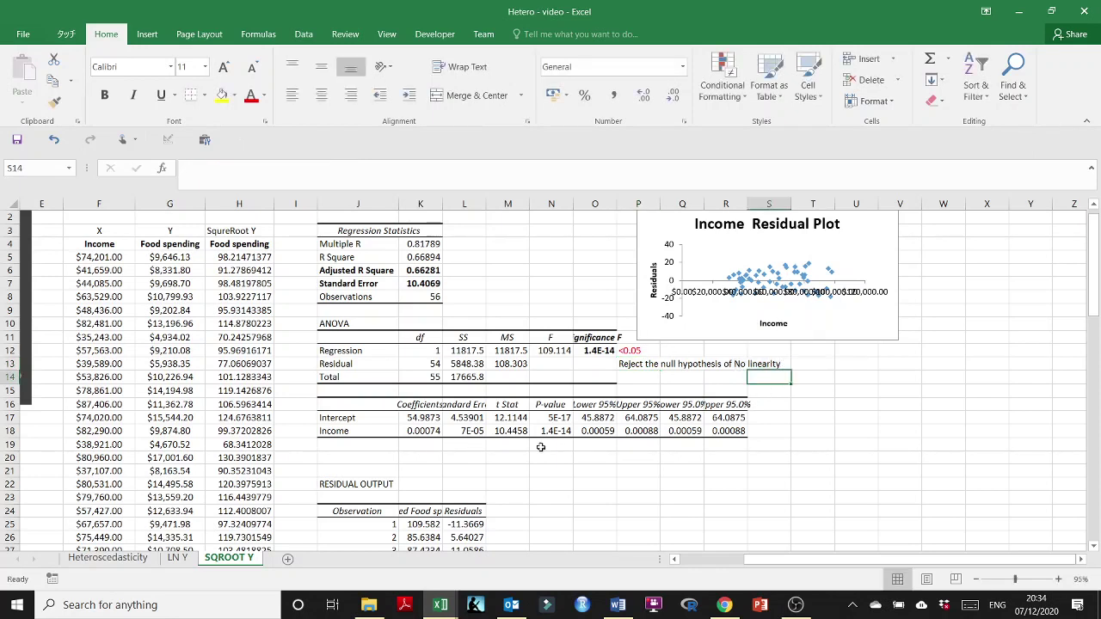
- Enter <0.05 in cell N19, under the Income p-value
click(554, 430)
click(559, 447)
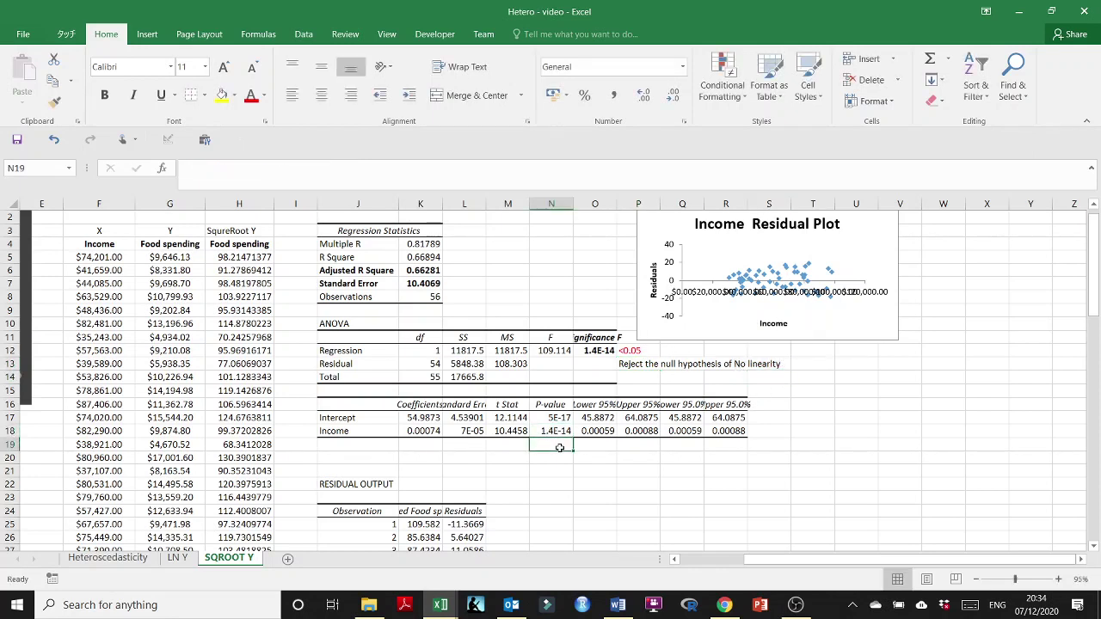
text(<)
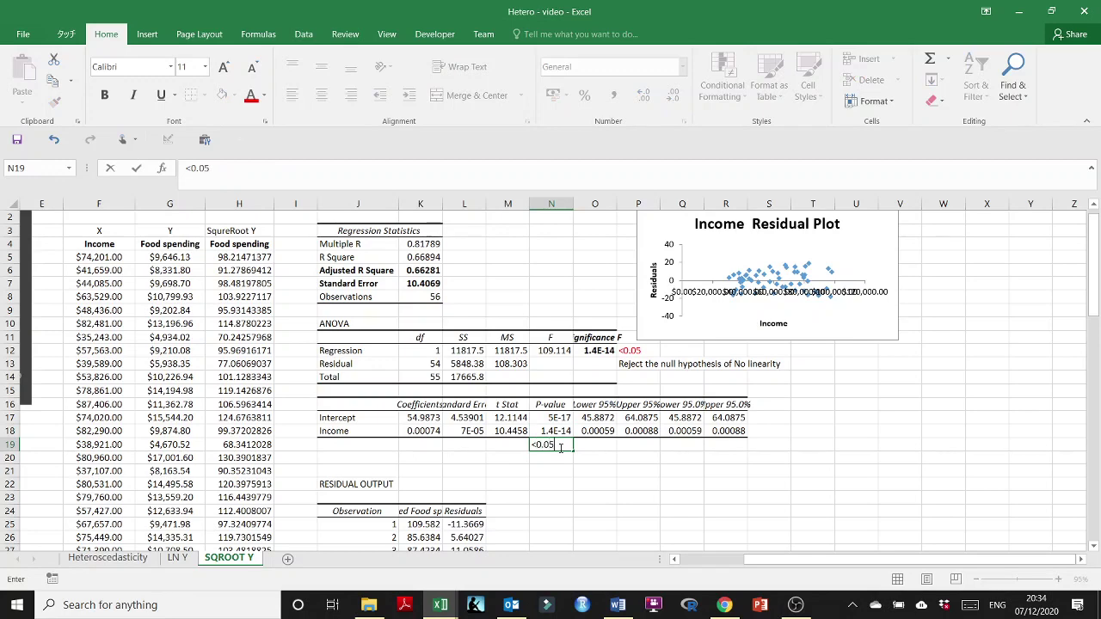
text(0.05)
key(Return)
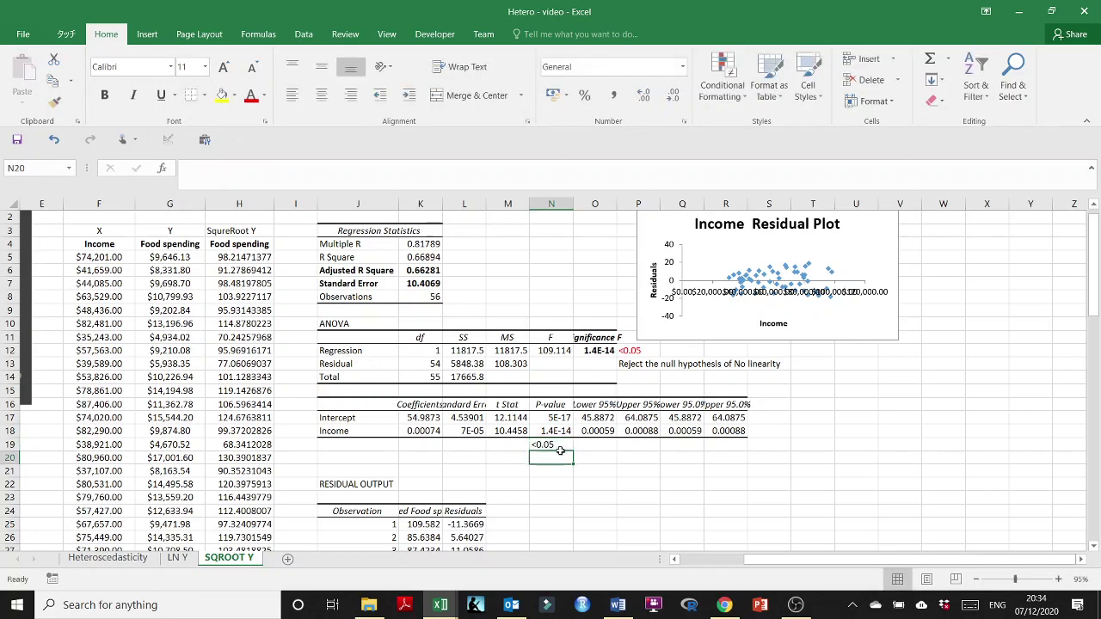
- Widen columns K and L so the Predicted Food spending and Residuals headers fit
scroll(560, 451, down, 2)
drag(444, 201, 560, 213)
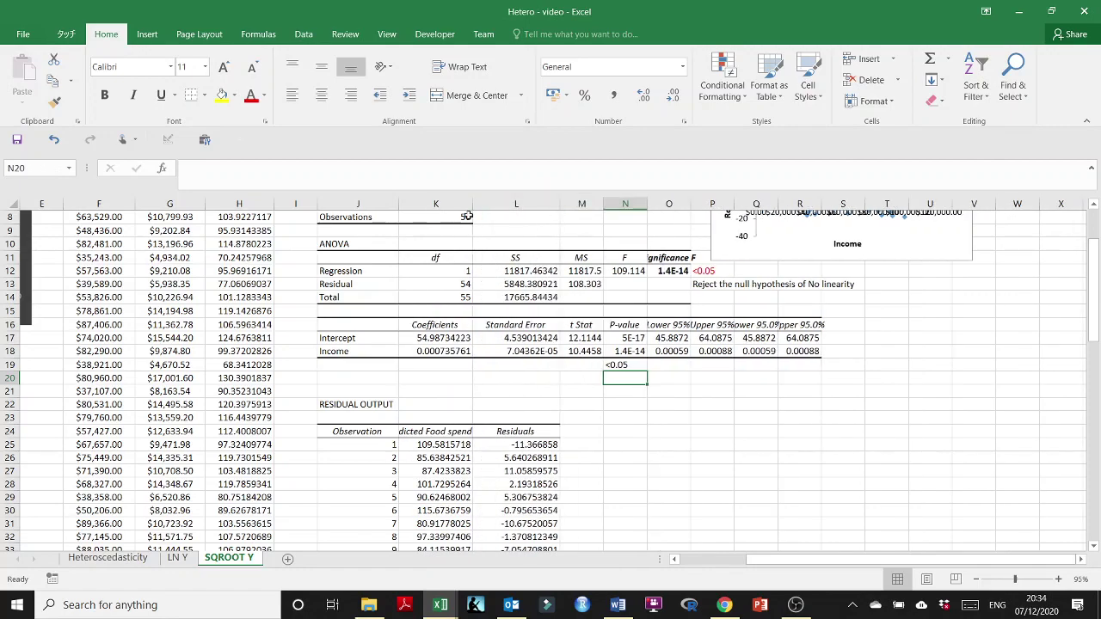
drag(472, 203, 504, 203)
scroll(631, 433, down, 2)
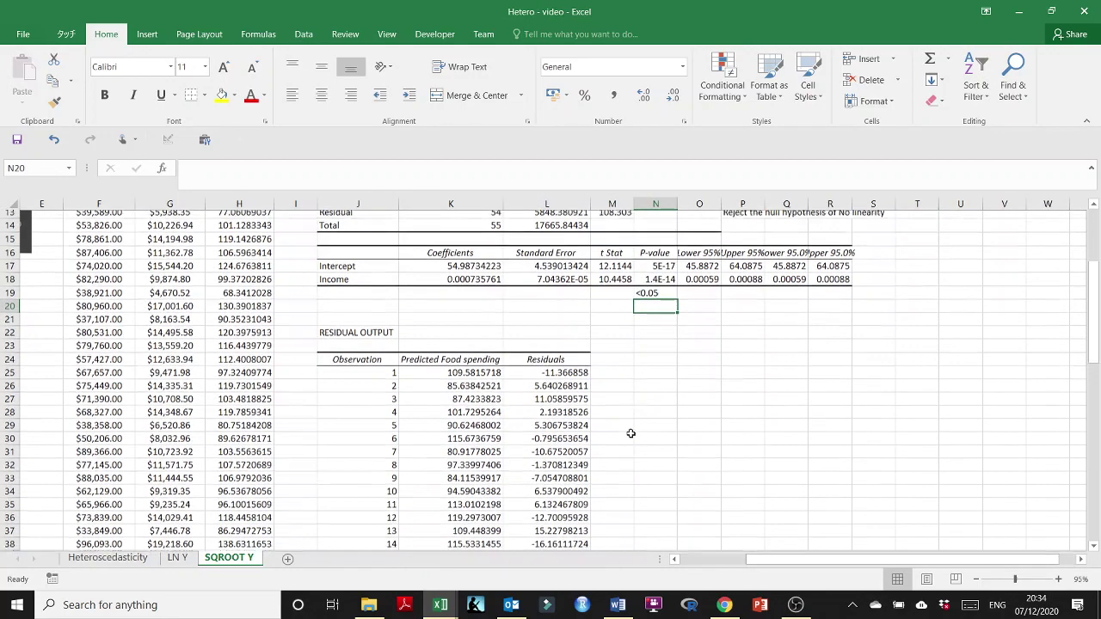
- Add the header "ABS(Residuals )" in M24 beside Residuals and fit column M to its contents
scroll(631, 434, down, 1)
click(611, 351)
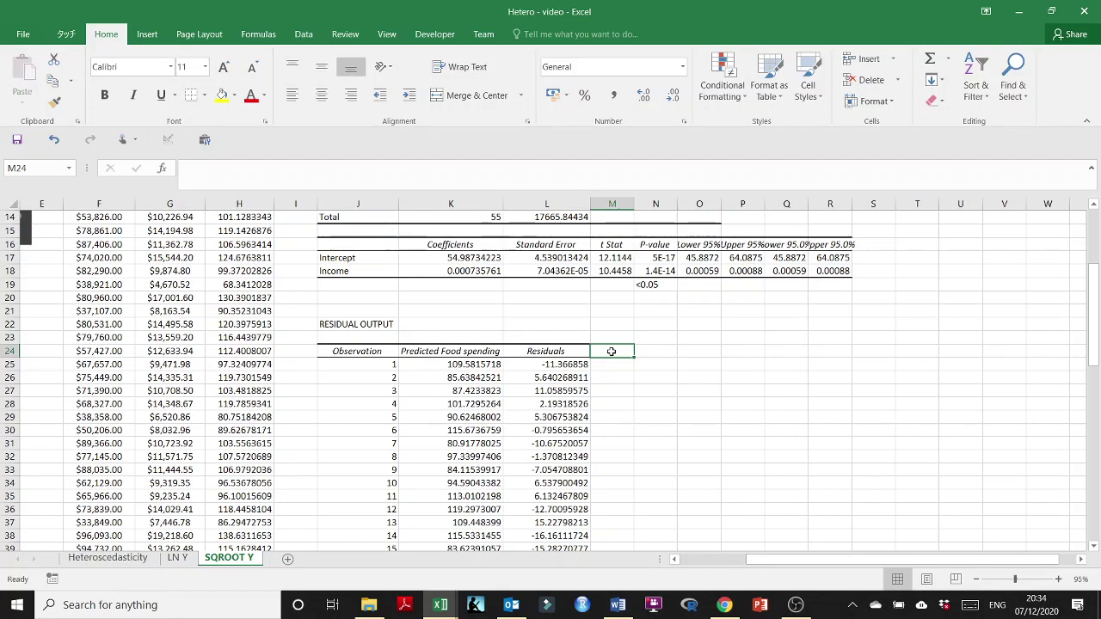
text(ABS(R)
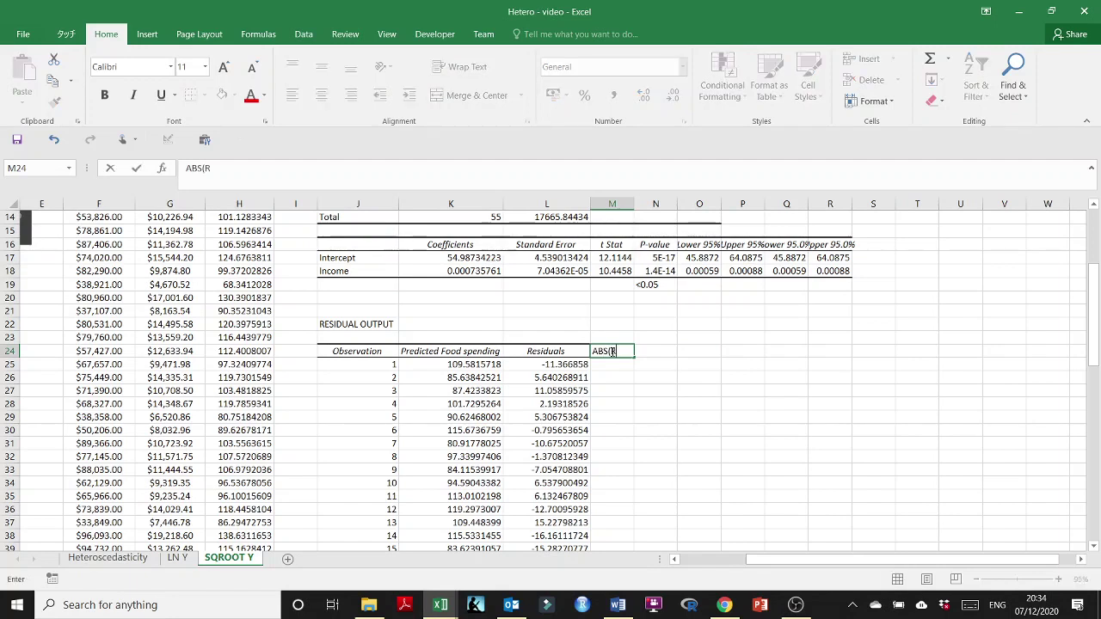
text(esiduals)
click(612, 404)
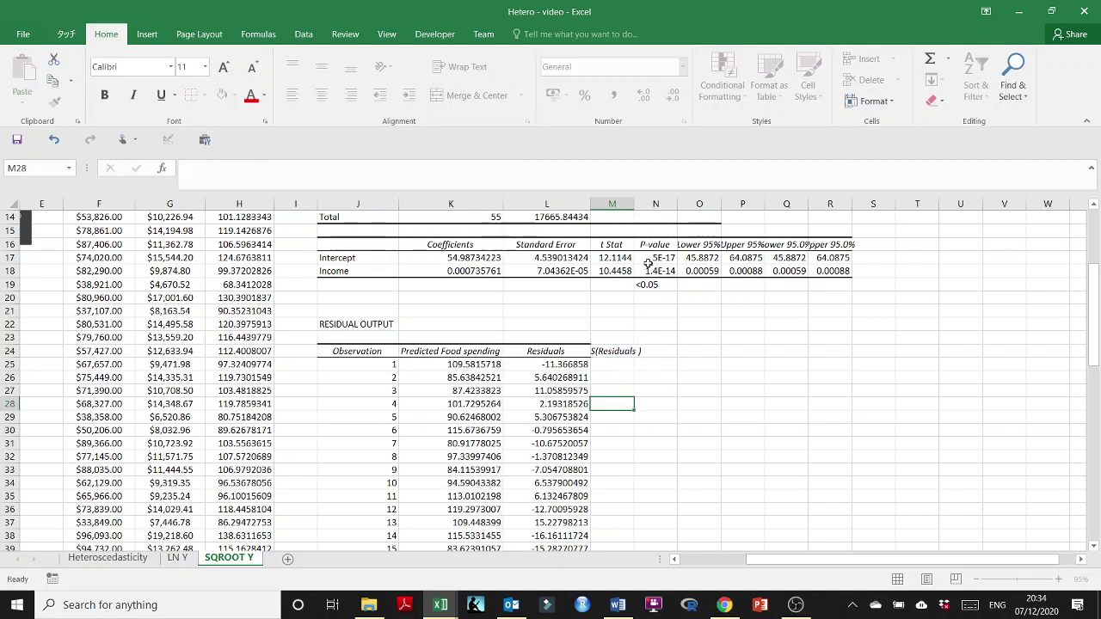
double_click(634, 204)
- Widen column N and add the header "Residuals Square" in N24, beside ABS(Residuals )
click(676, 353)
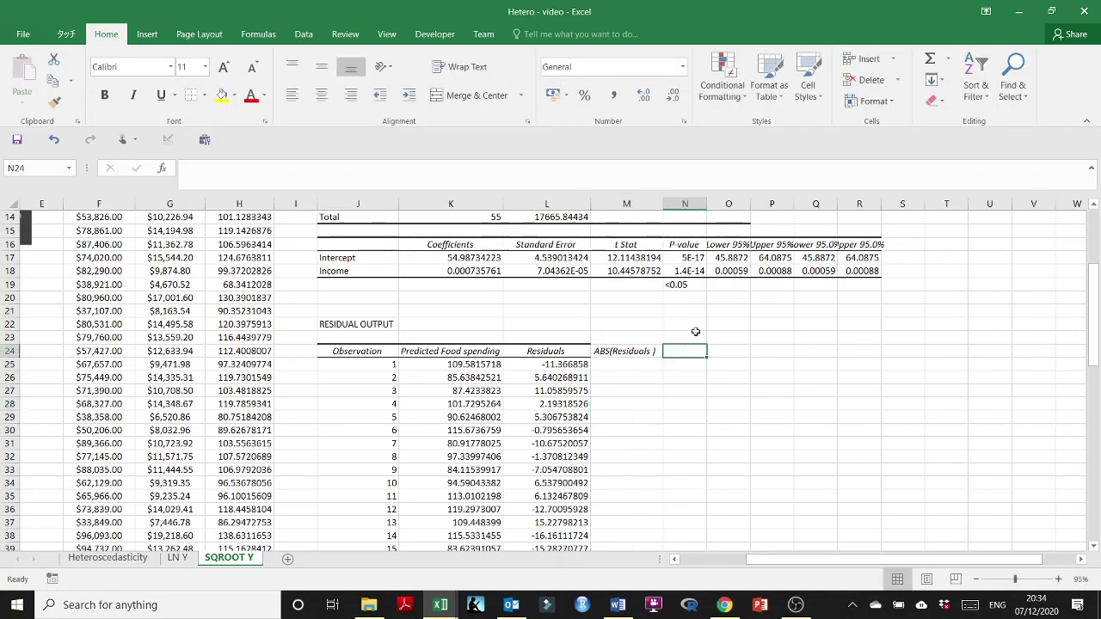
drag(706, 206, 743, 233)
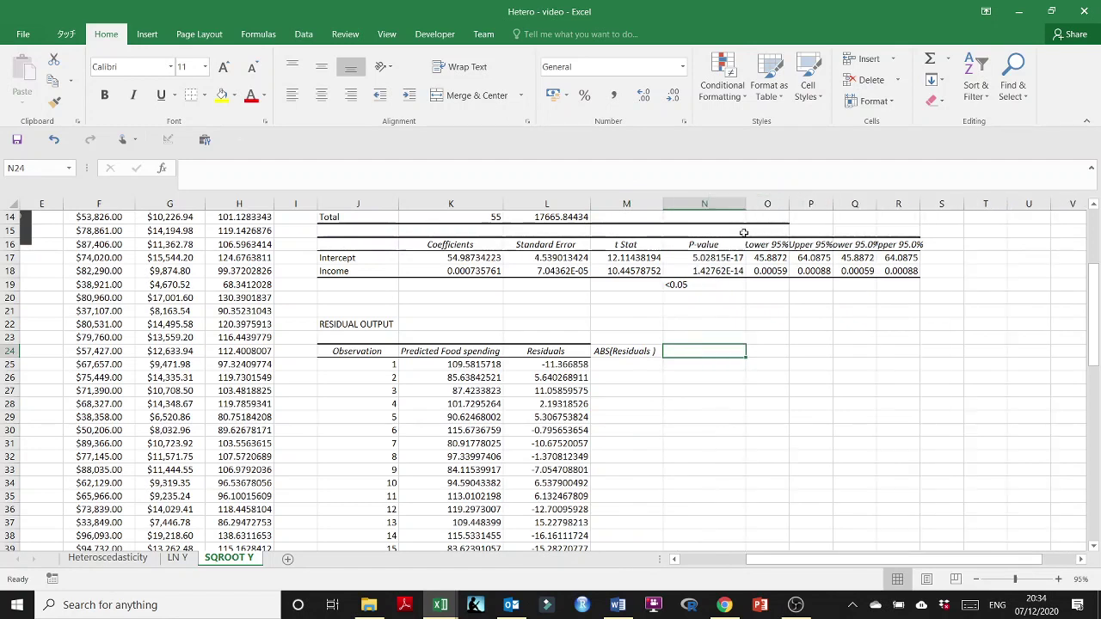
double_click(694, 351)
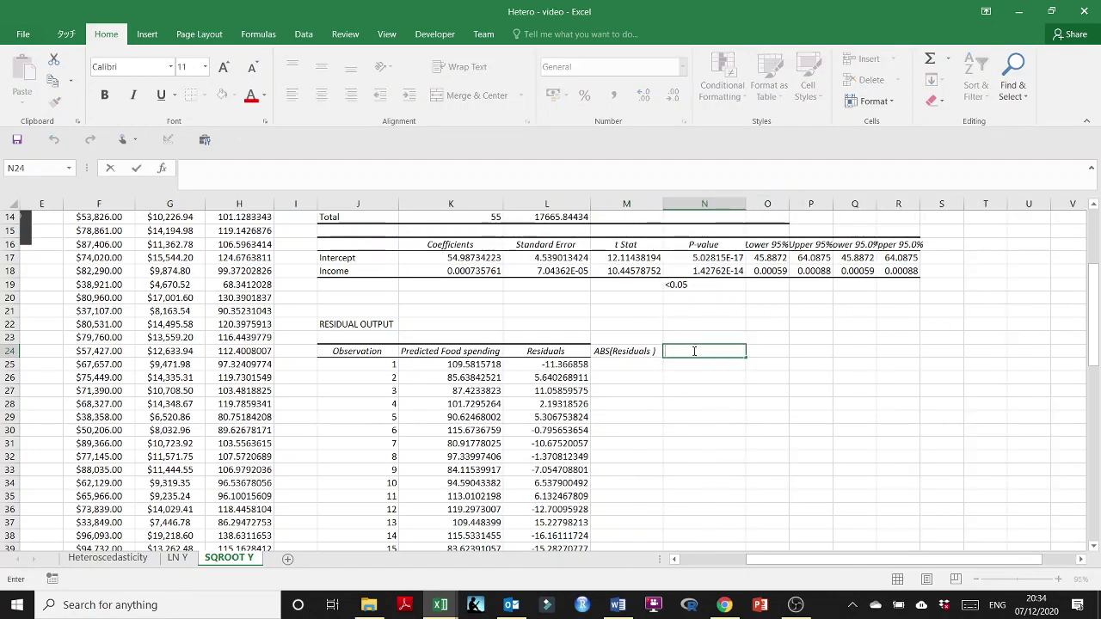
text(Residuals S)
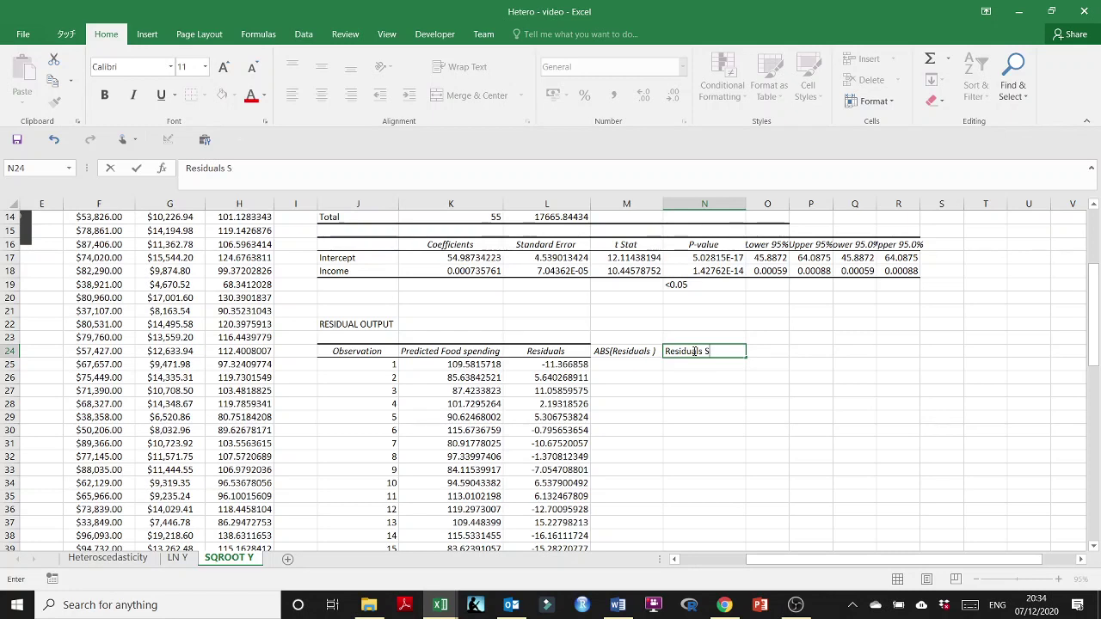
text(quare)
key(Return)
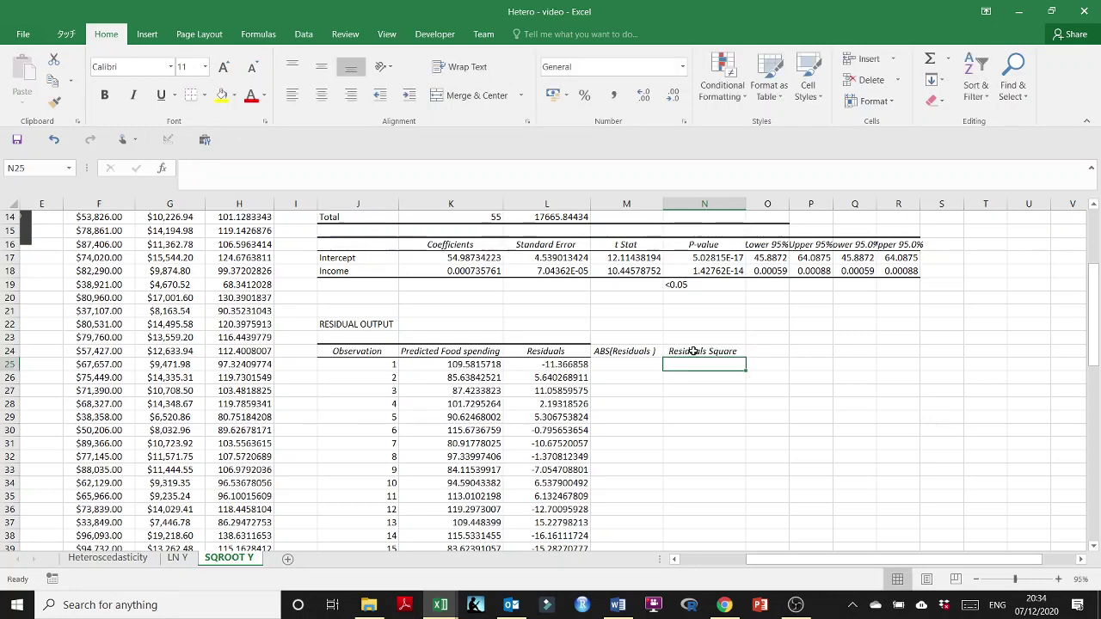
- Calculate the absolute residuals with =ABS(L25) in M25 and fill the formula down column M for all observations
click(606, 366)
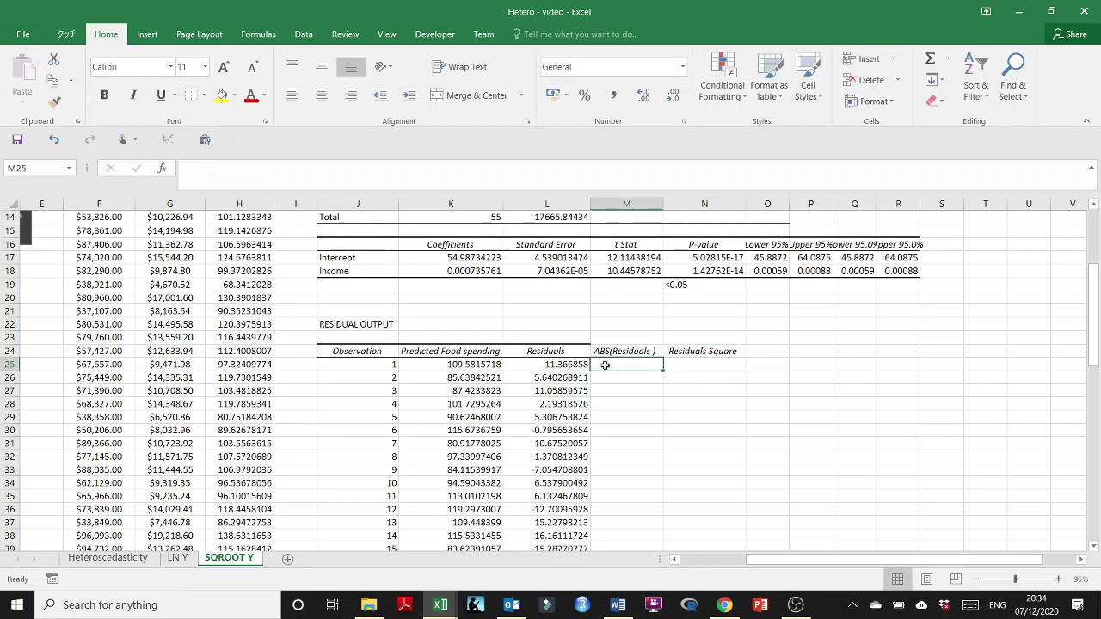
text(=ABS()
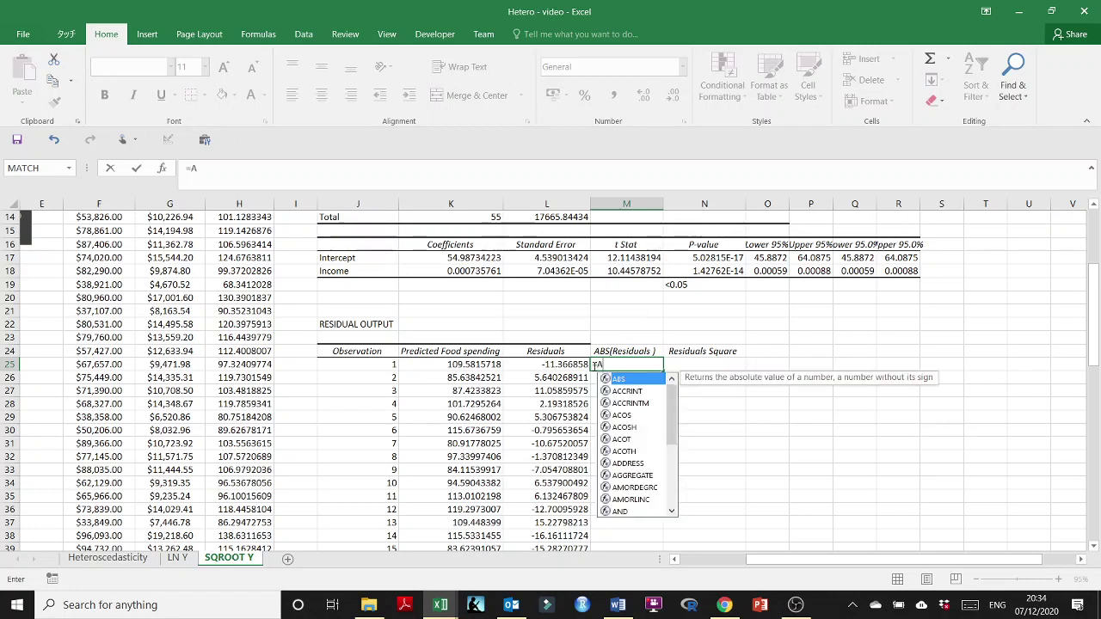
click(568, 360)
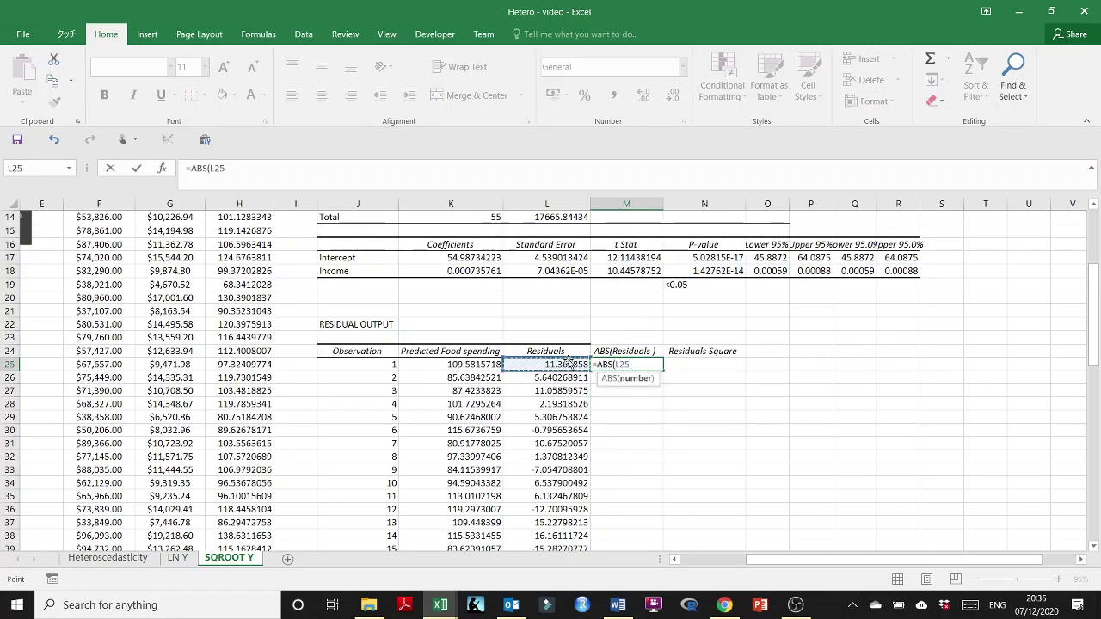
key(Return)
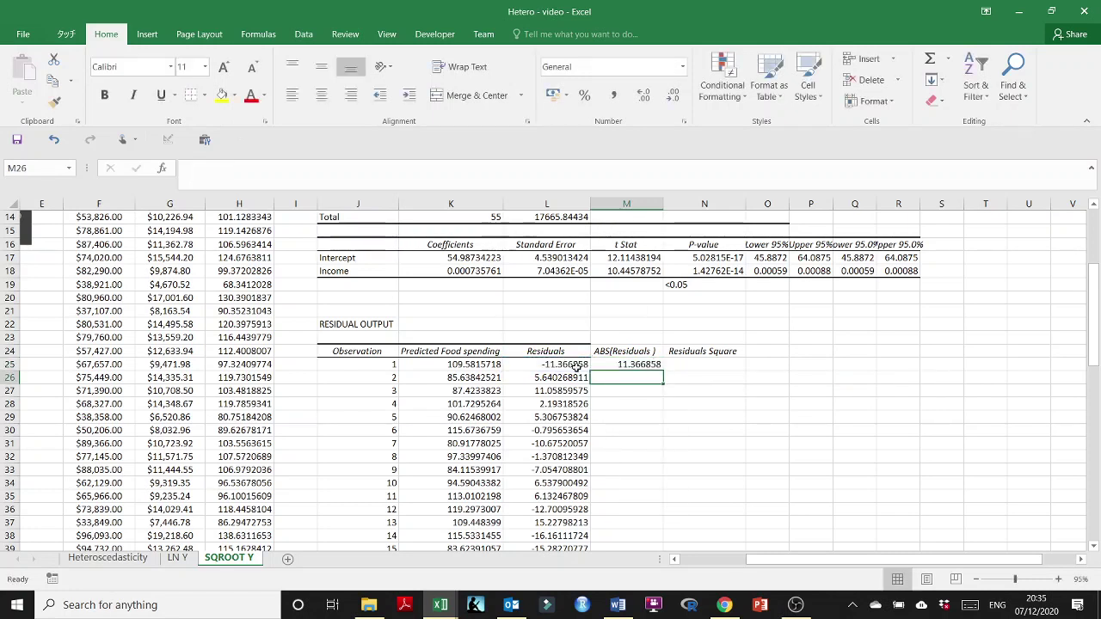
click(644, 365)
double_click(663, 371)
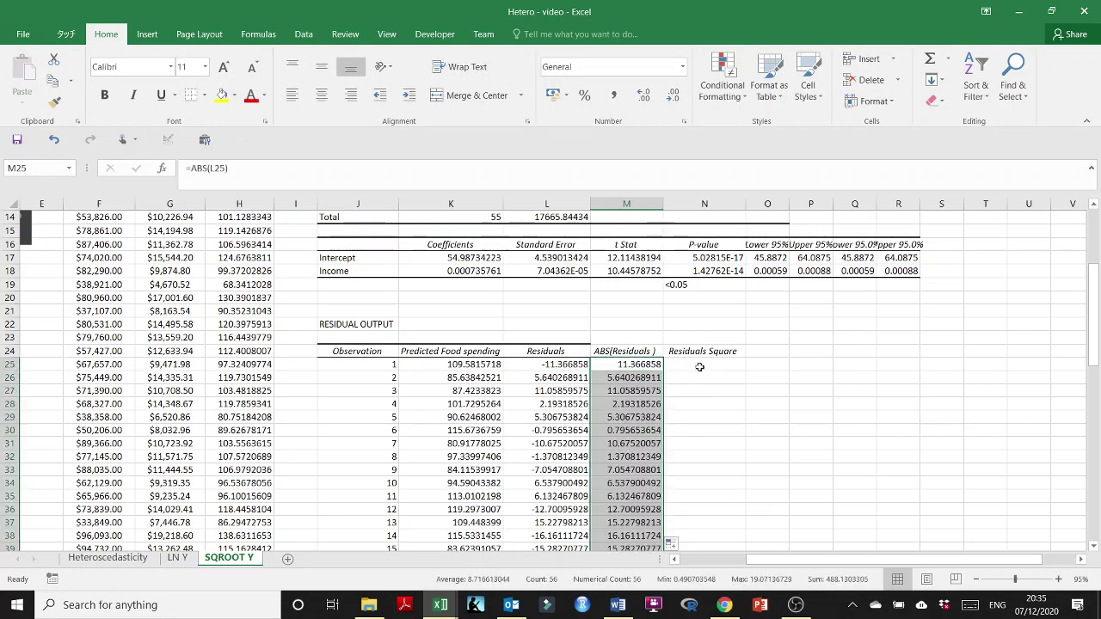
- Calculate the squared residuals with =L25*L25 in N25 and fill the formula down column N for all observations
click(702, 364)
text(=)
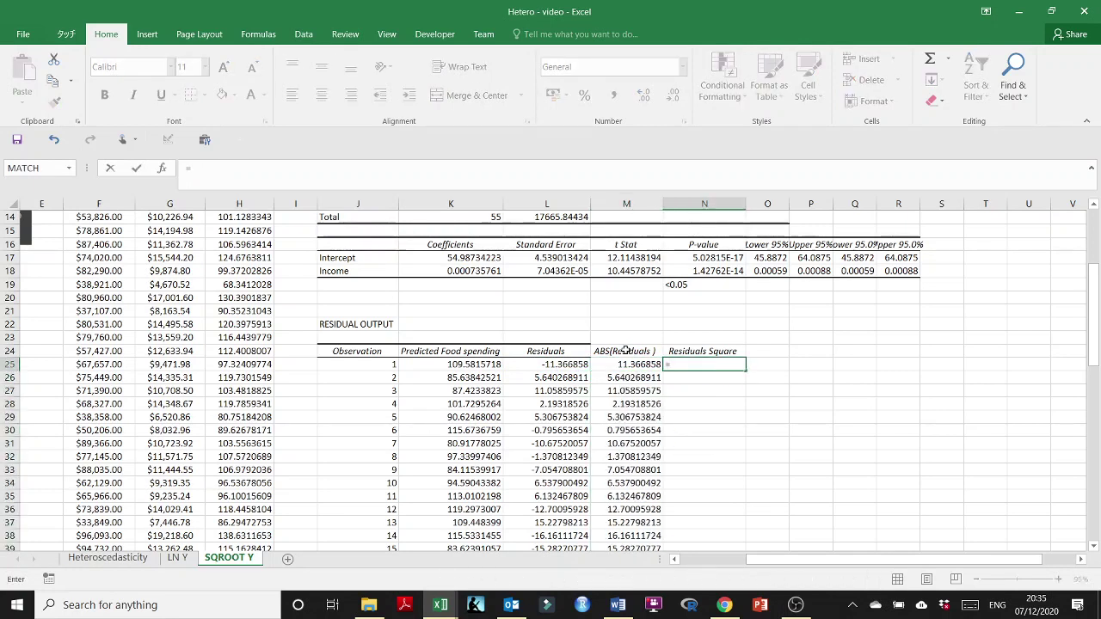
click(557, 364)
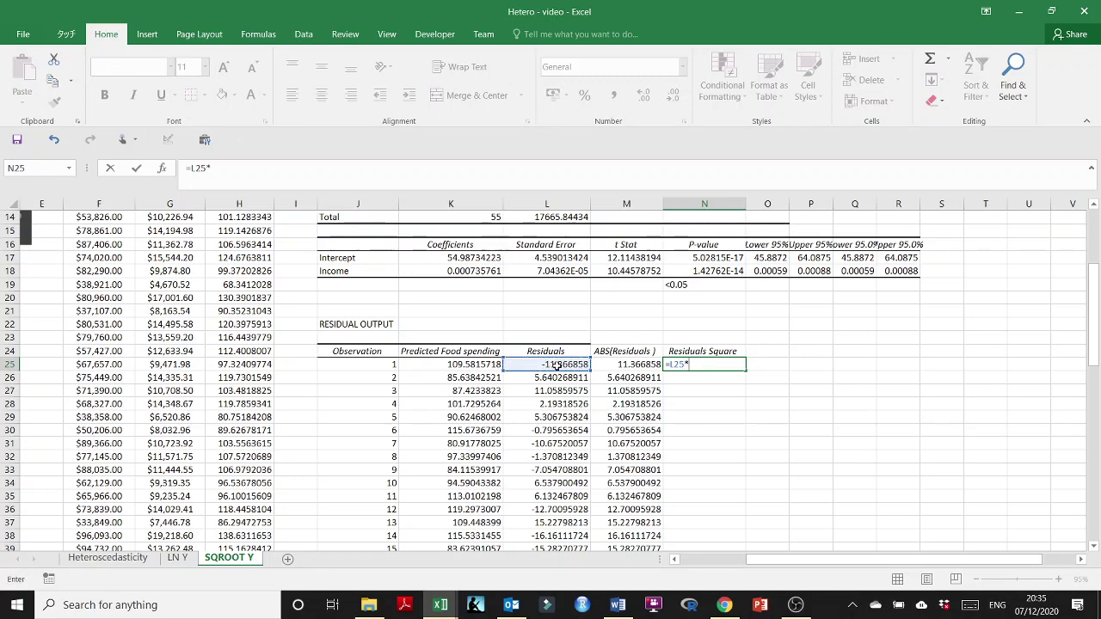
text(*)
click(557, 366)
key(Return)
click(705, 364)
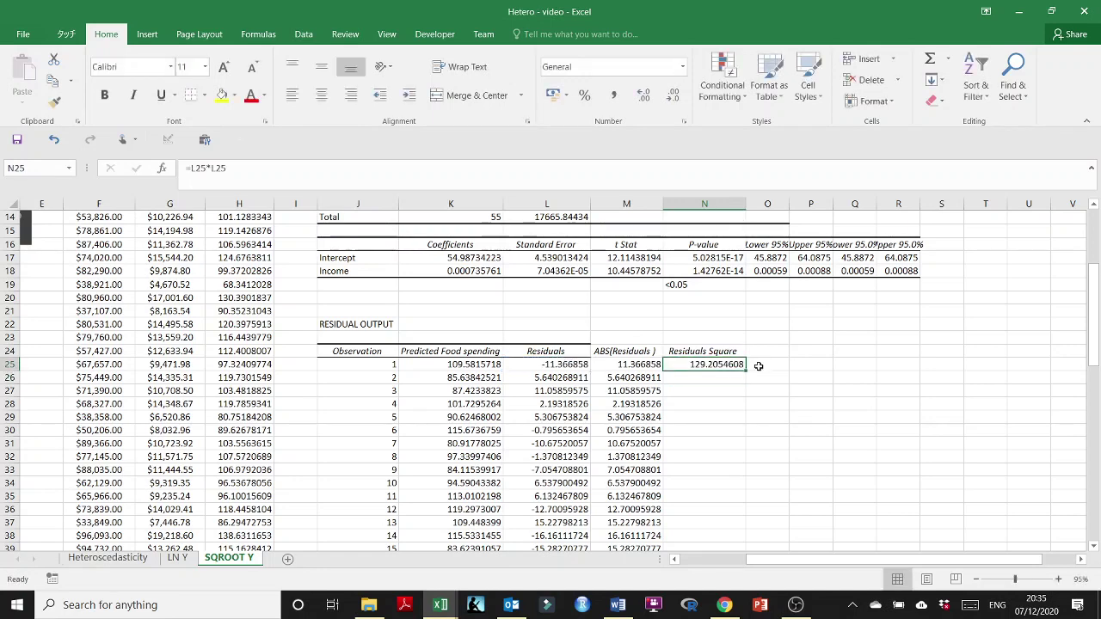
double_click(747, 370)
- Enter the note "1. Error terms come from a random normal distribution" in P24 and left-align it
scroll(748, 370, right, 4)
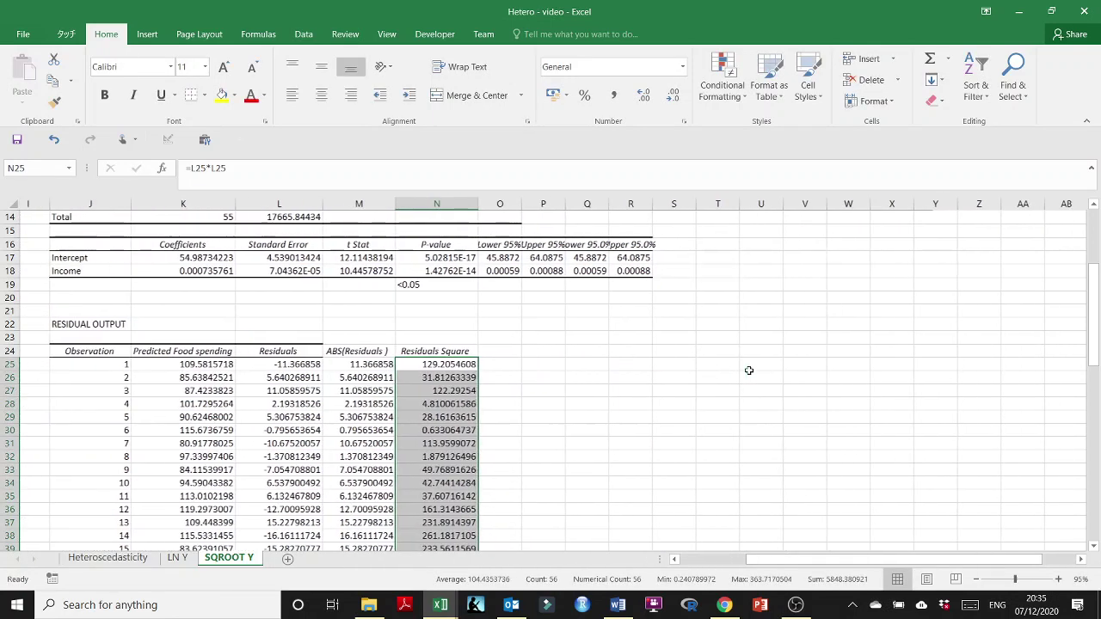
click(565, 353)
text(1. N)
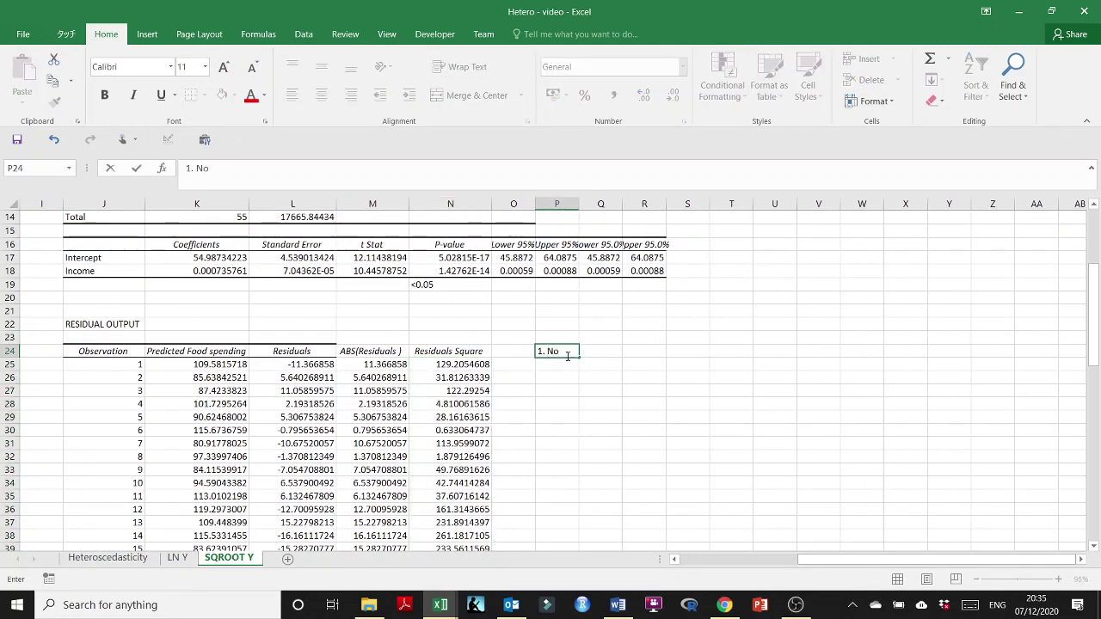
key(BackSpace)
text(Error terms come from)
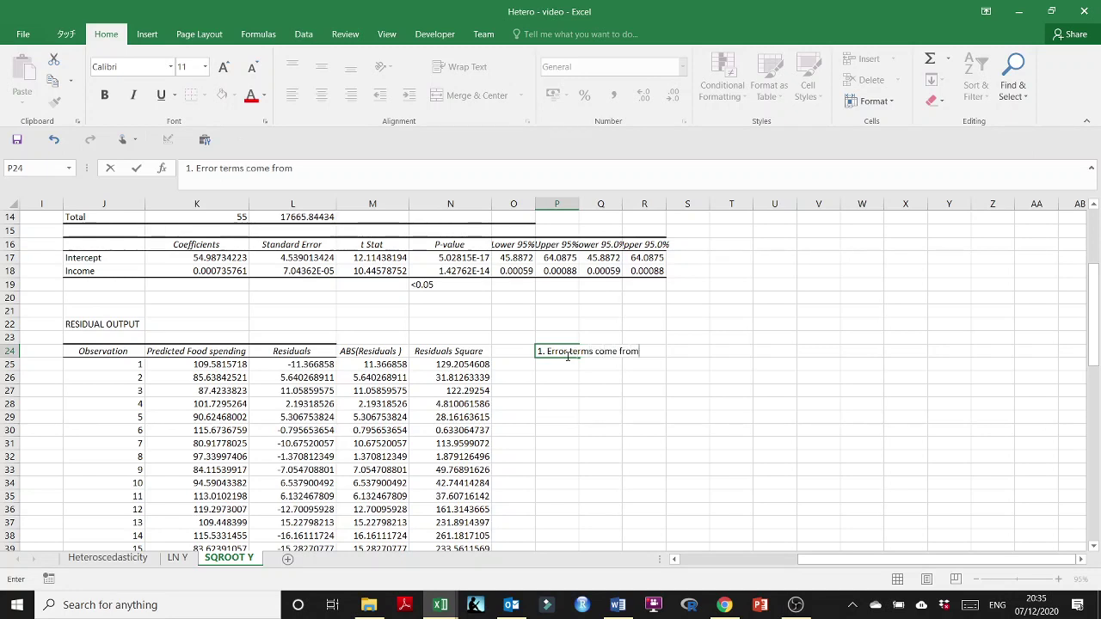
text( a random norma)
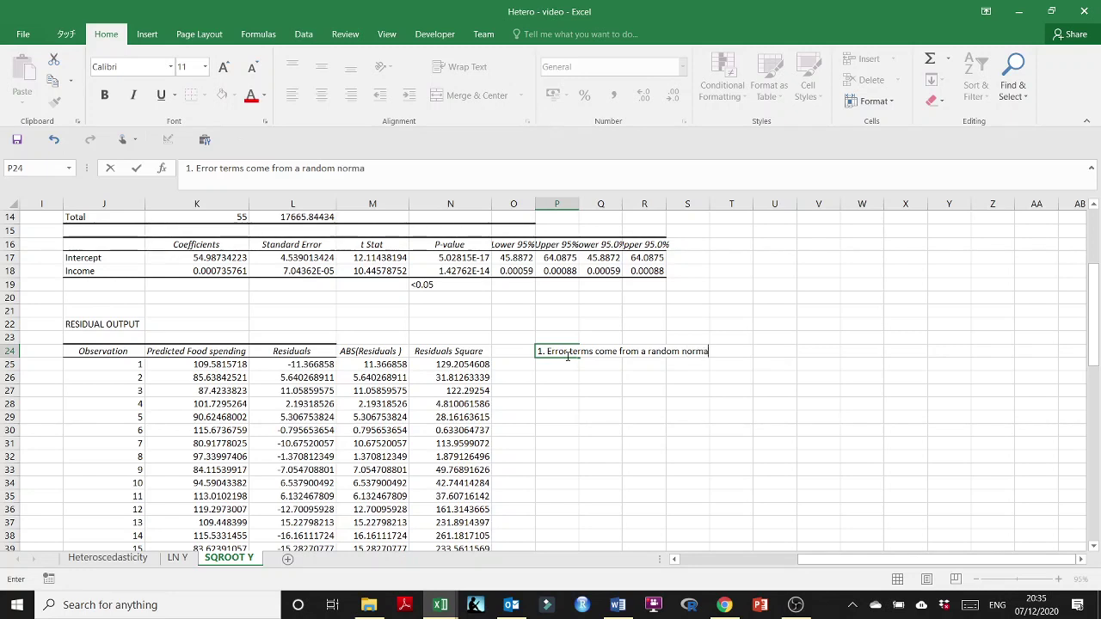
text(l distribution)
key(Return)
key(Return)
click(567, 355)
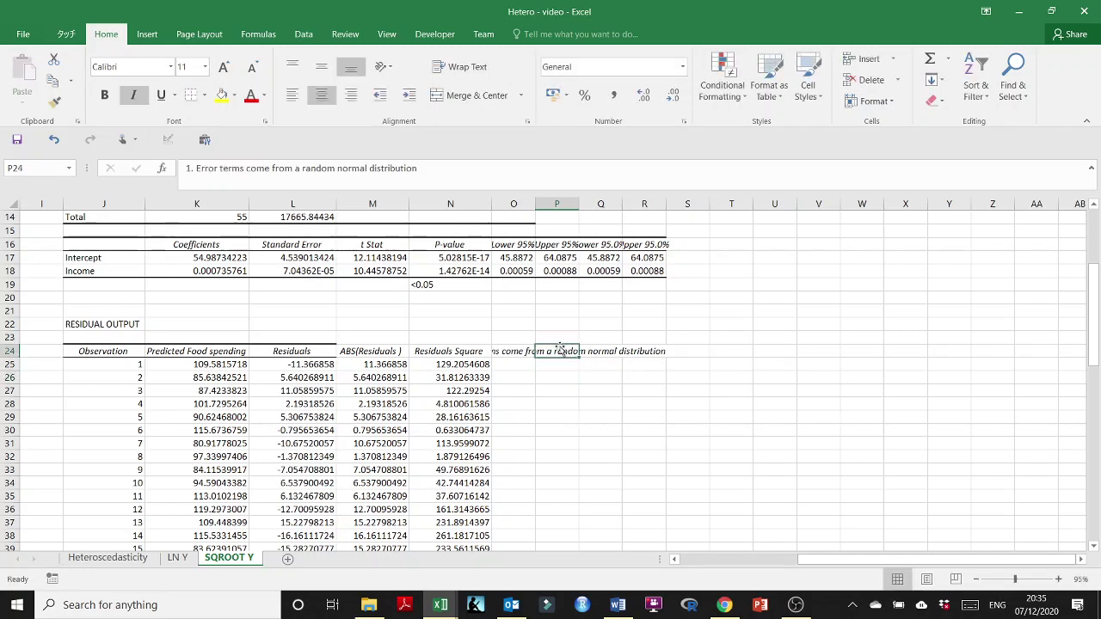
click(297, 100)
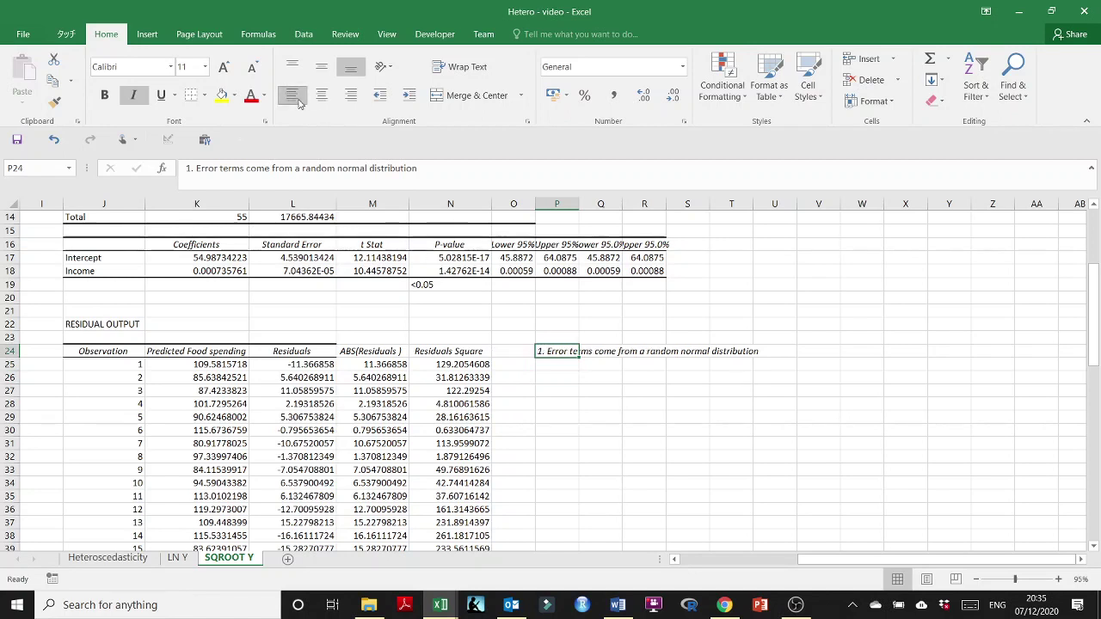
- Add the labels Skew in P26 and Kurt in P27 under the normality note
click(568, 375)
text(Skew)
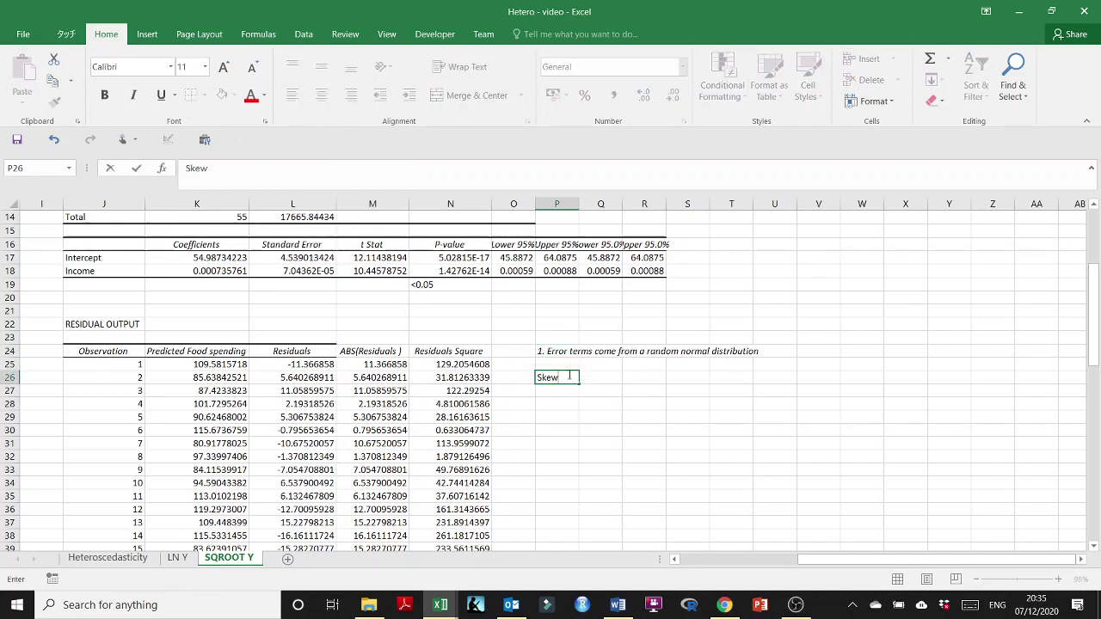
key(Return)
text(Skew)
key(BackSpace)
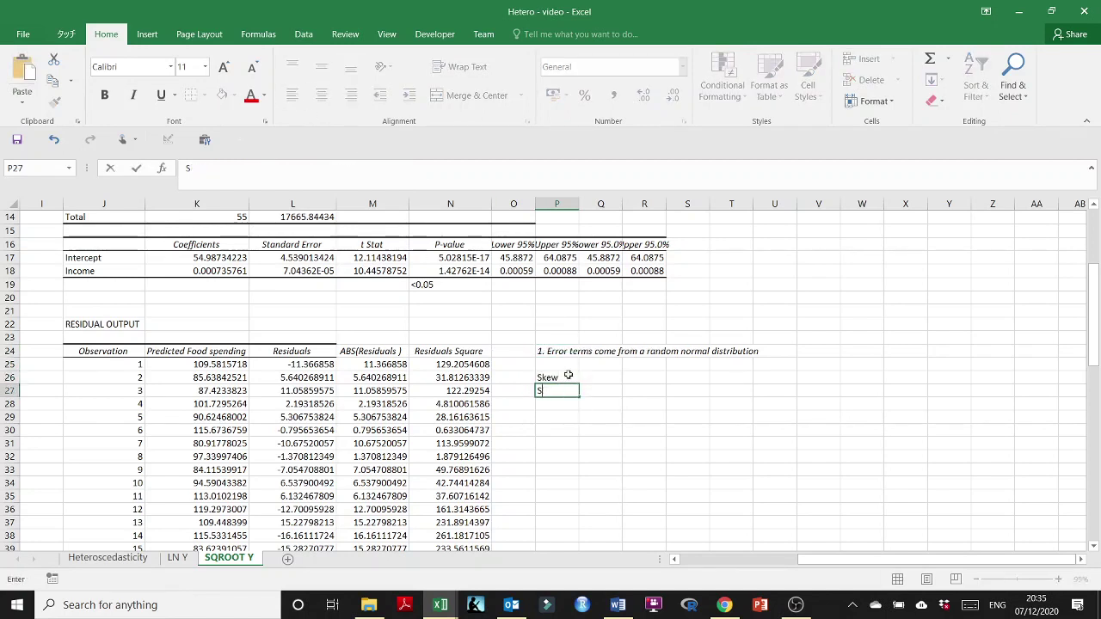
text(Kurt)
key(Tab)
- Calculate the skewness of all residuals in column L with the SKEW function in Q26
key(Up)
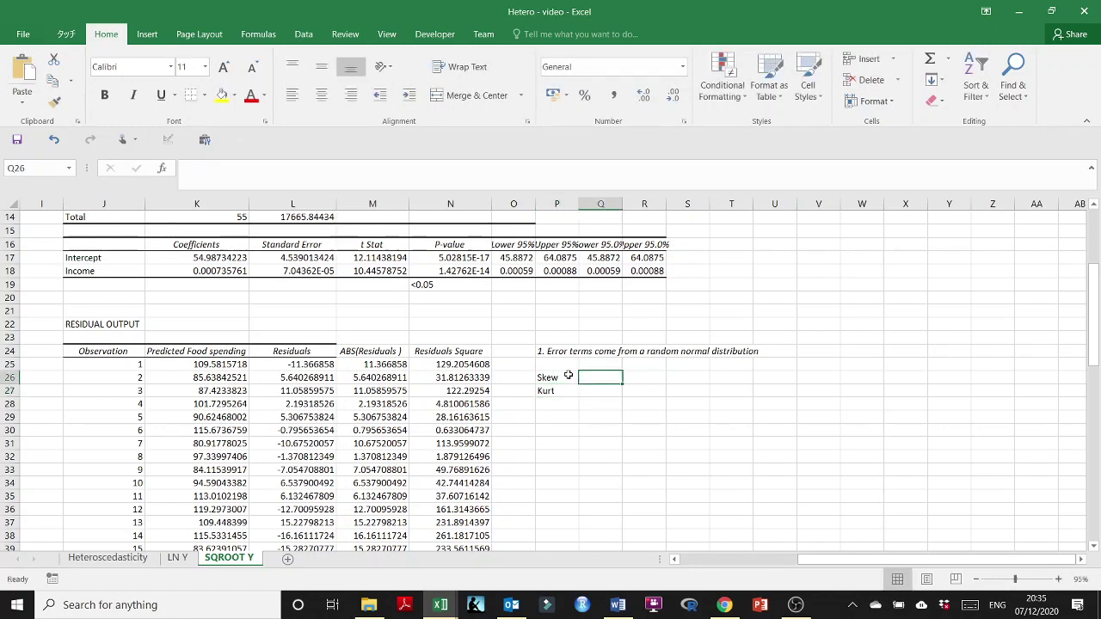
text(=SKEW()
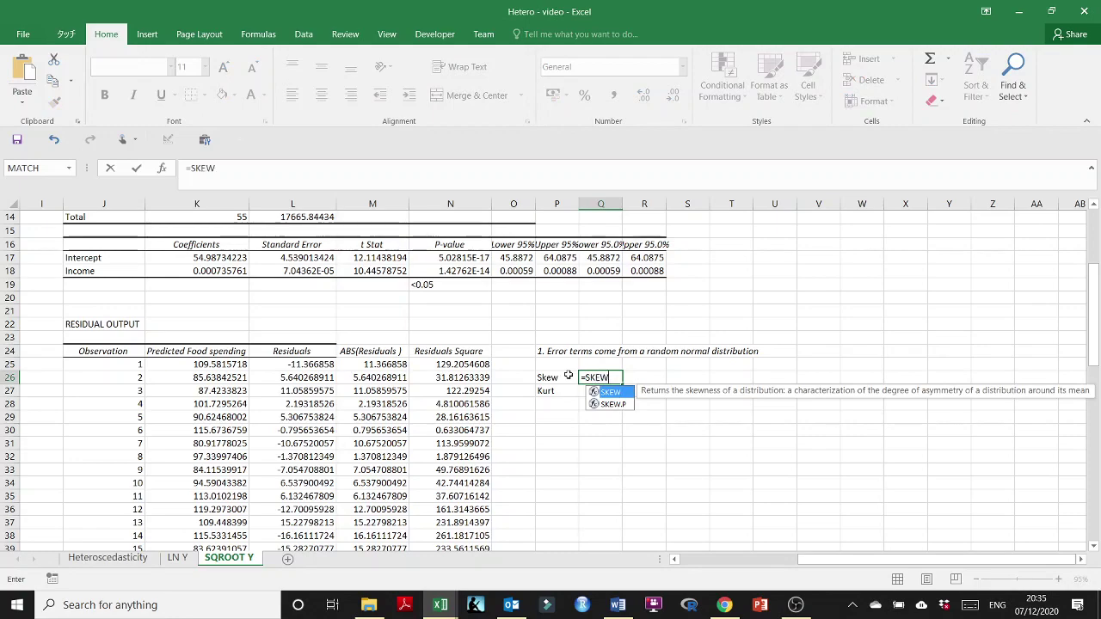
click(299, 363)
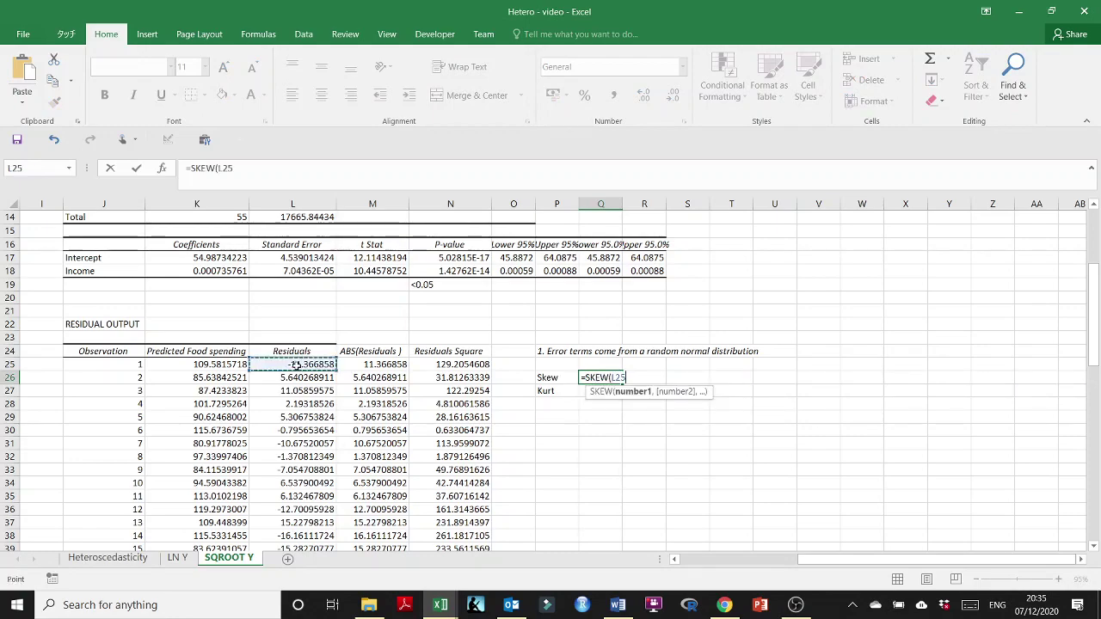
key(ctrl+shift+Down)
key(Return)
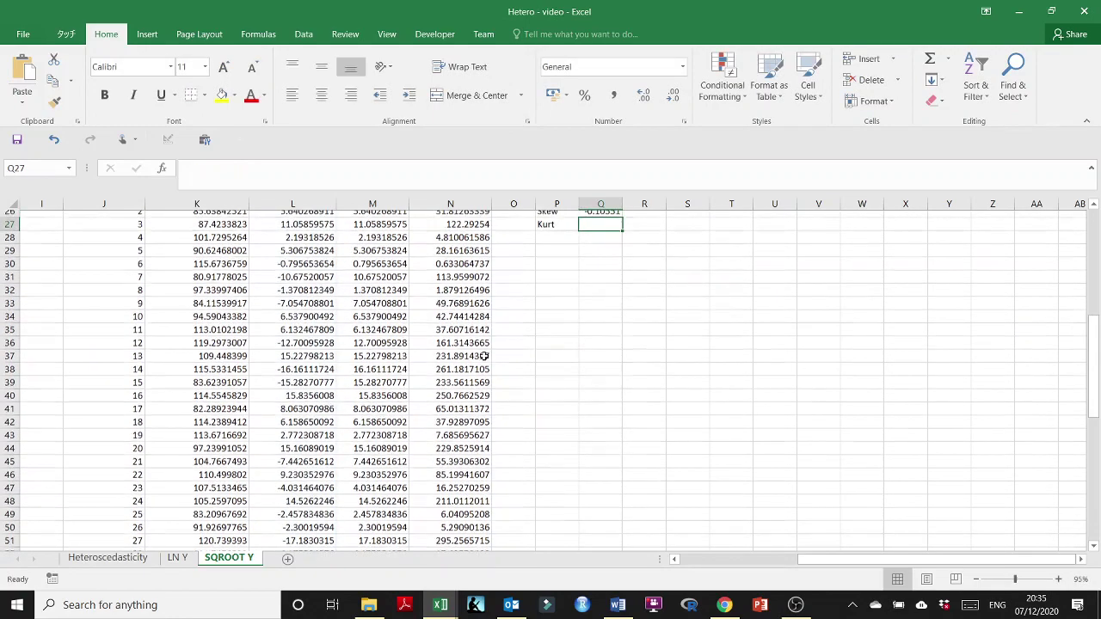
- Calculate the kurtosis of all residuals in column L with the KURT function in Q27
scroll(485, 356, up, 5)
text(=Kurt()
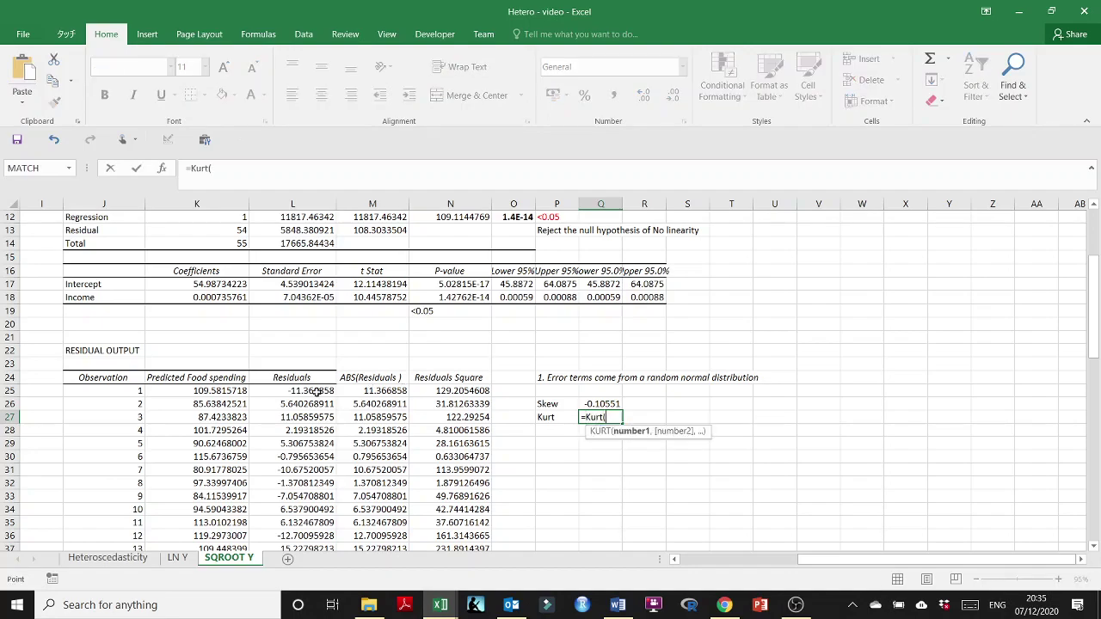
click(317, 391)
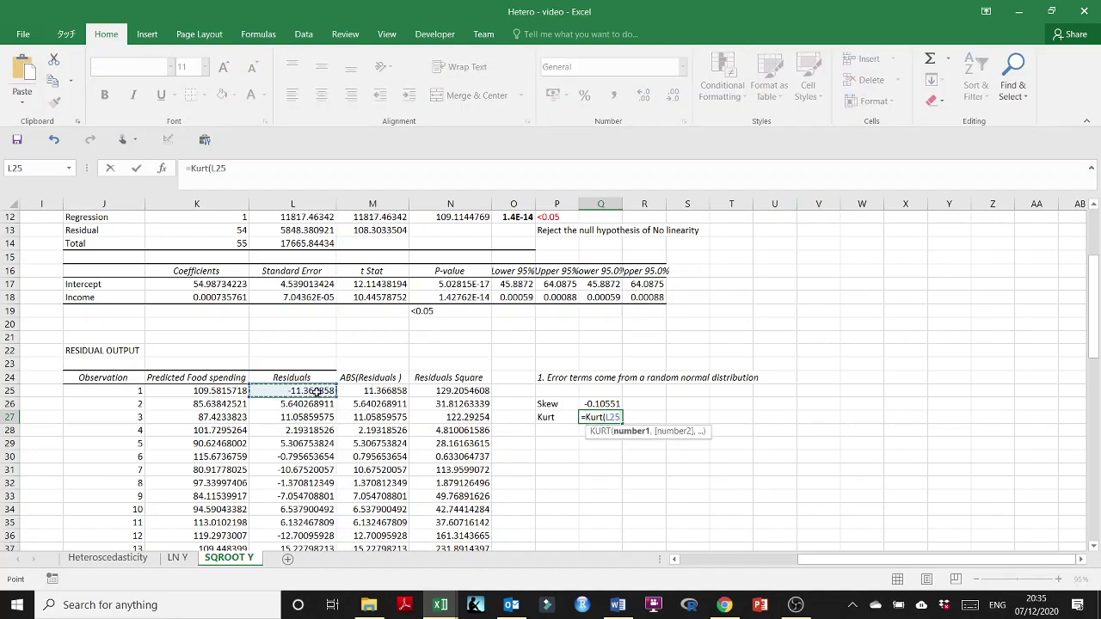
key(ctrl+shift+Down)
key(Return)
scroll(732, 432, up, 2)
scroll(733, 432, up, 2)
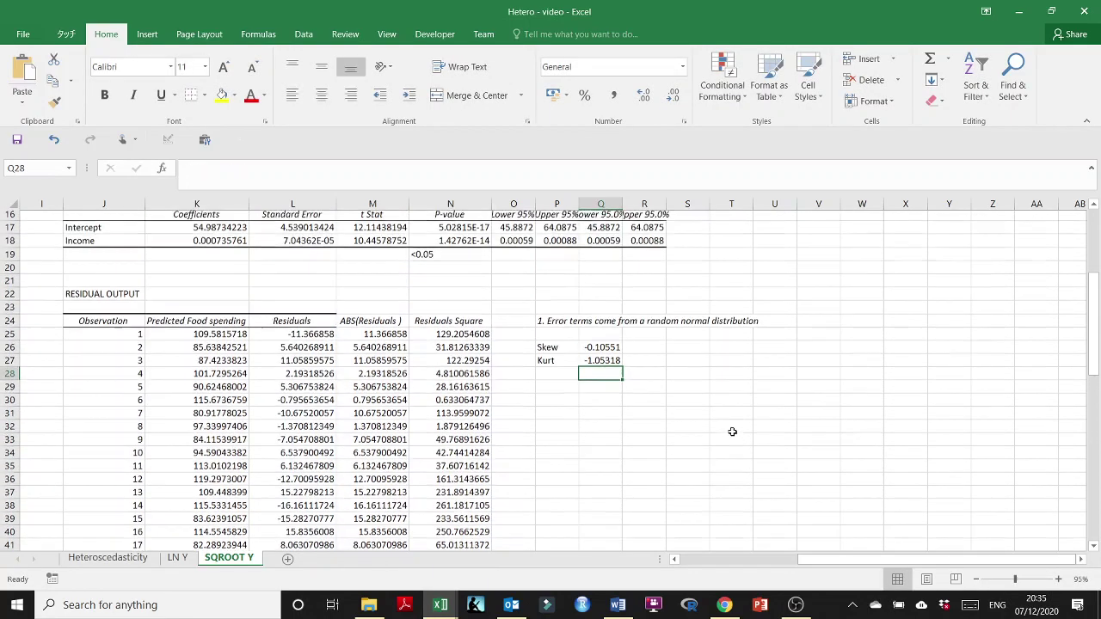
ctrl+scroll(639, 428, up, 1)
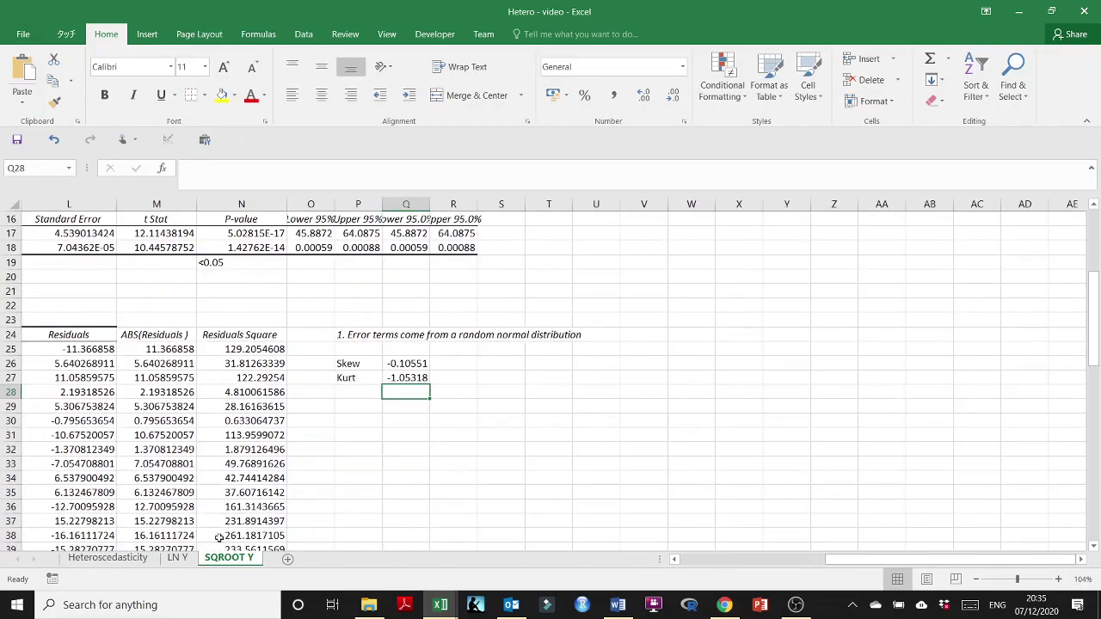
- Copy the kurtosis and skewness critical-value table with its 56 arrow from LN Y to SQROOT Y, placing it slightly left of V20
click(177, 558)
ctrl+scroll(862, 430, down, 2)
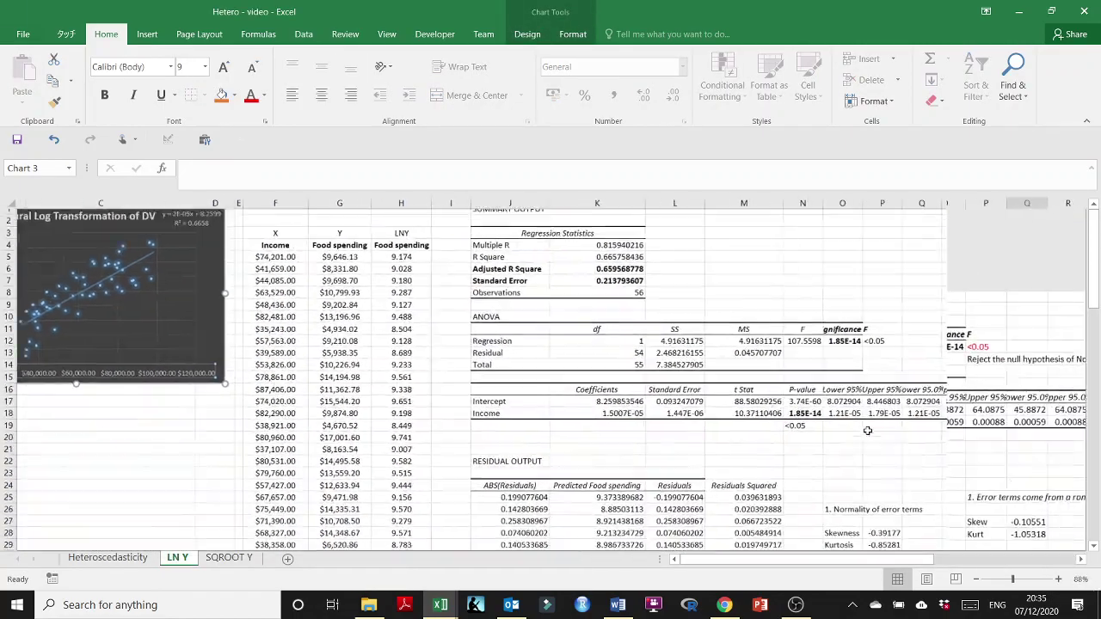
scroll(865, 421, right, 3)
scroll(866, 413, down, 1)
ctrl+scroll(871, 397, up, 1)
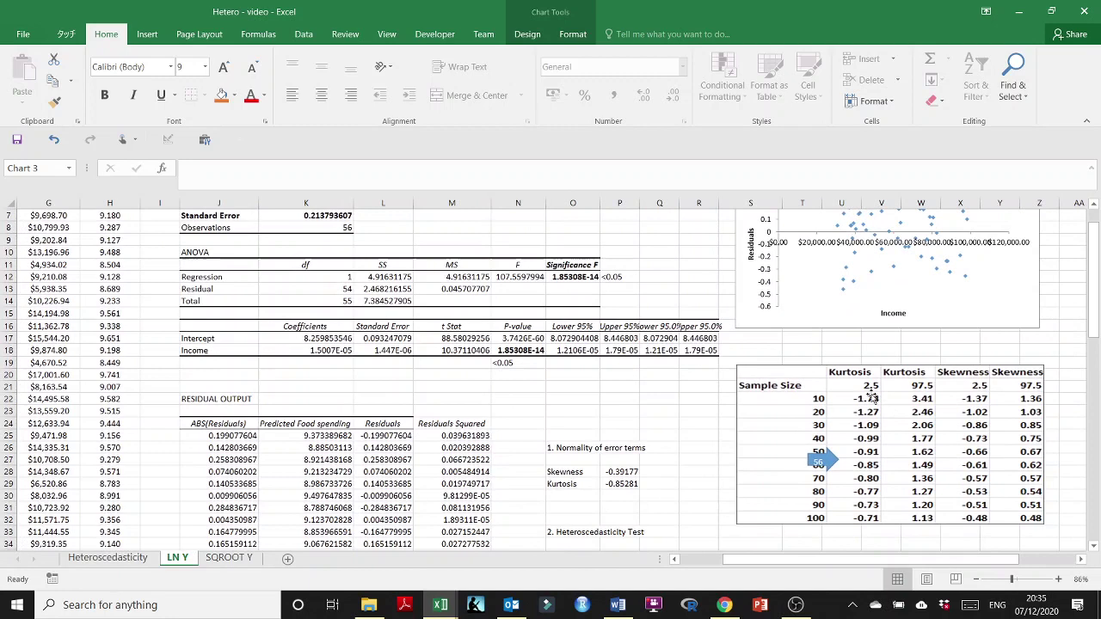
click(822, 368)
shift+click(819, 462)
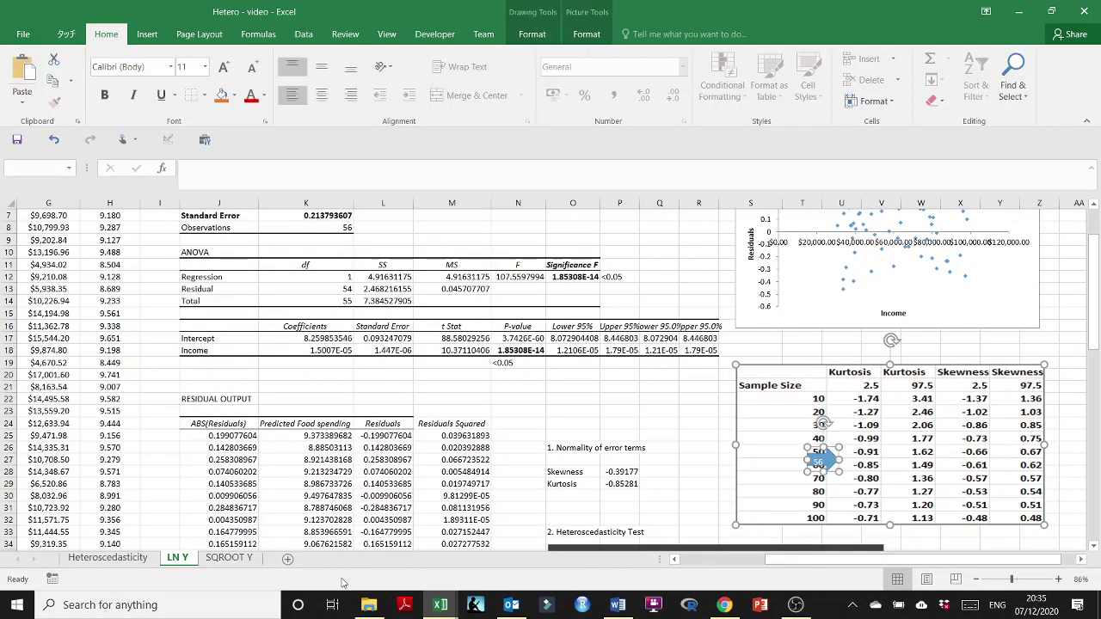
click(229, 558)
click(647, 285)
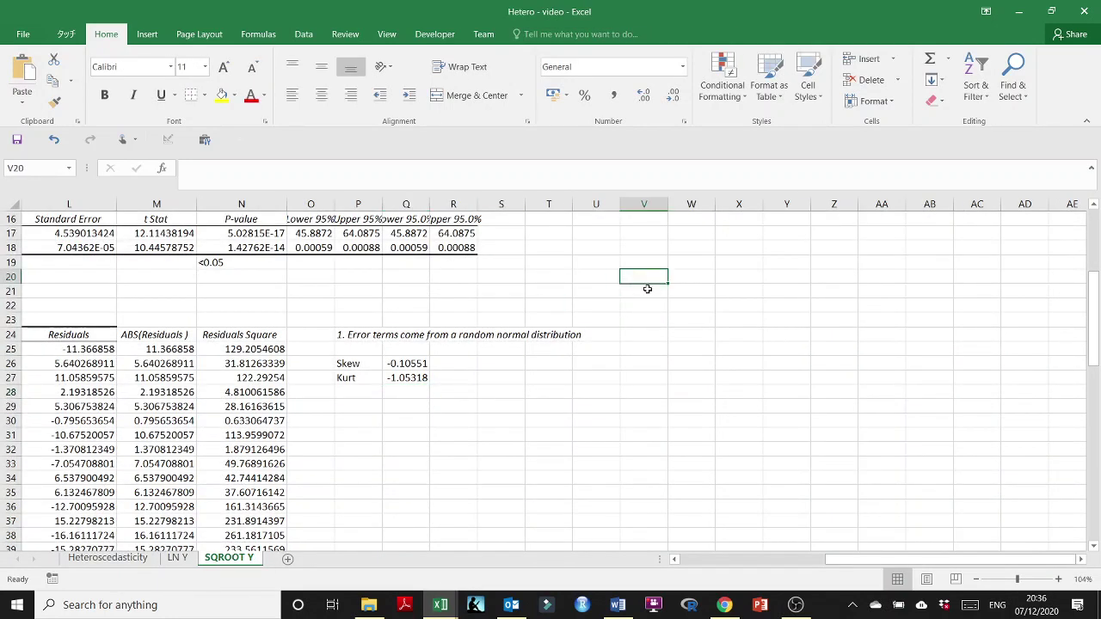
key(ctrl+v)
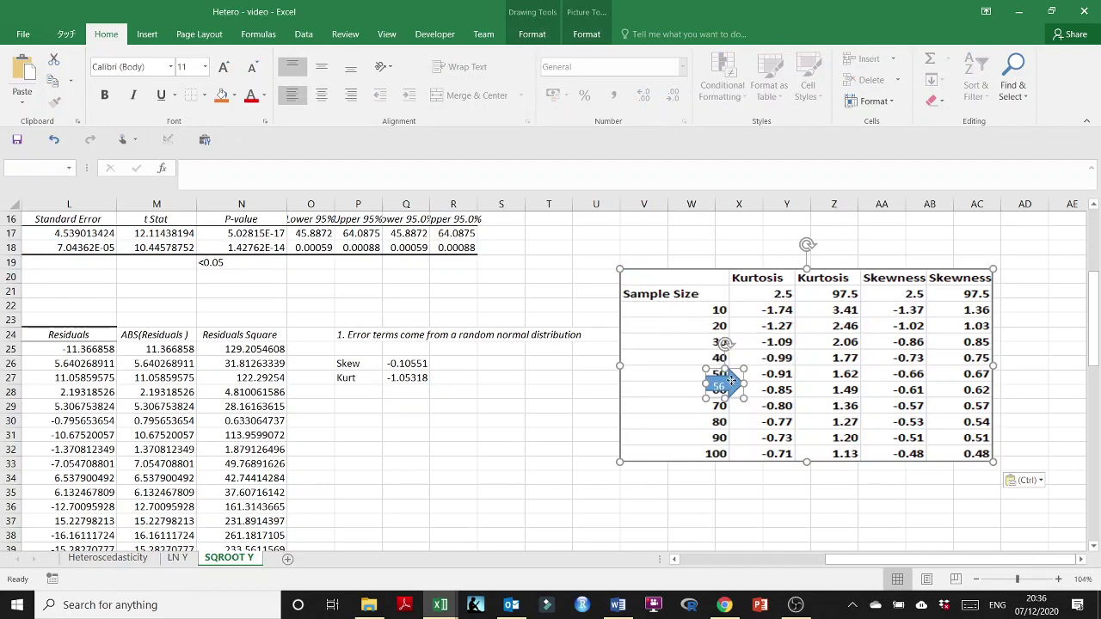
drag(730, 379, 684, 384)
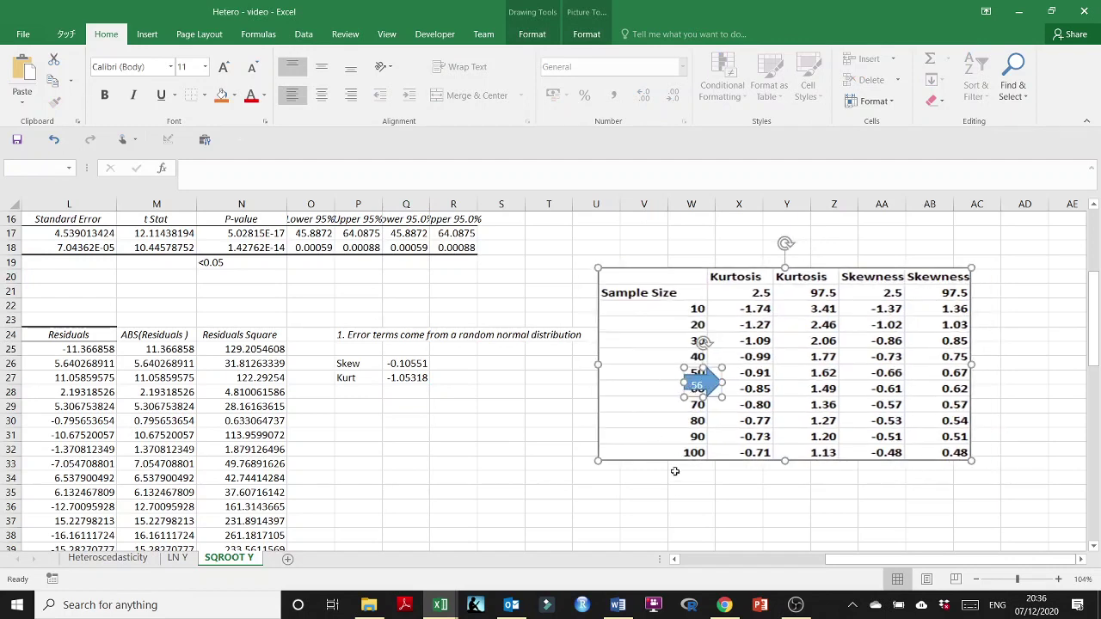
- Move the 56 arrow clear of the sample-size values, then compare the skewness in Q26 and kurtosis in Q27 with the critical-value table
click(702, 388)
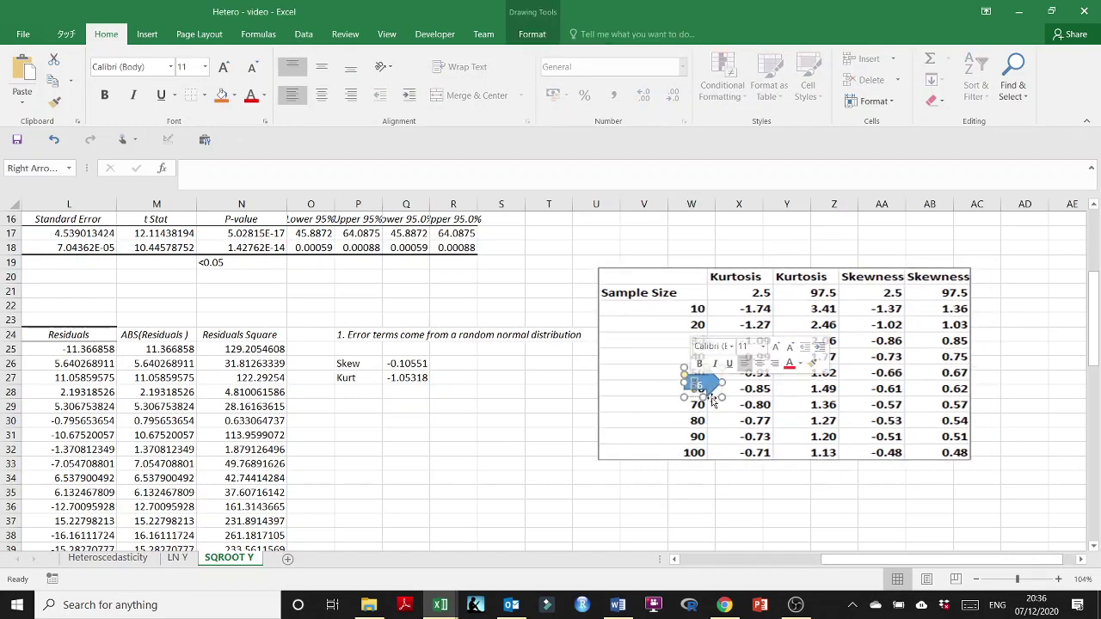
drag(702, 391, 666, 392)
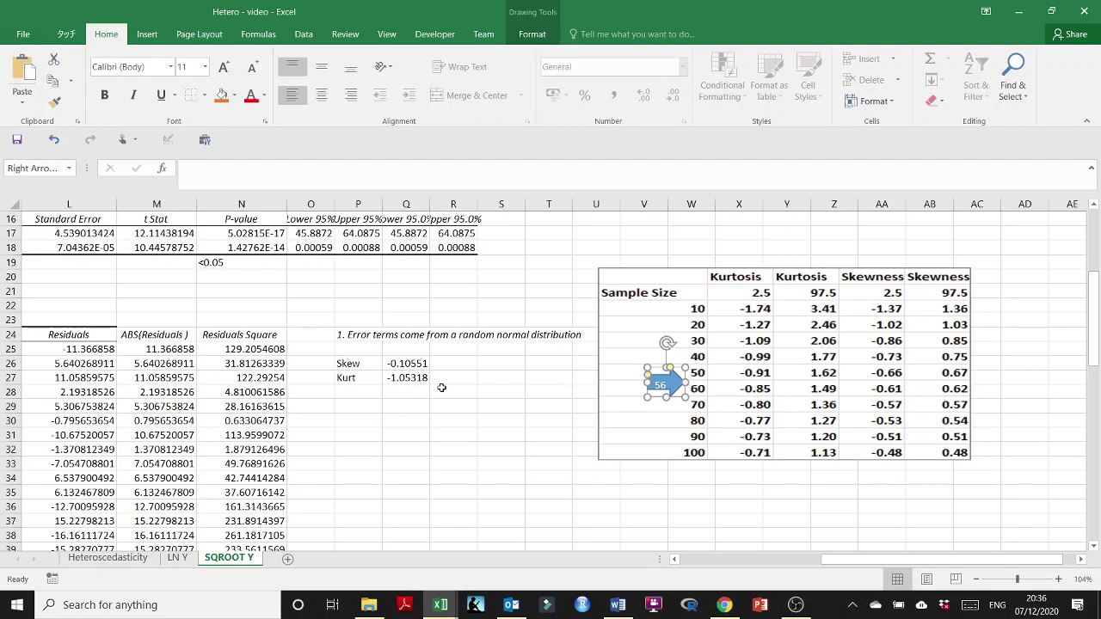
click(410, 379)
click(411, 364)
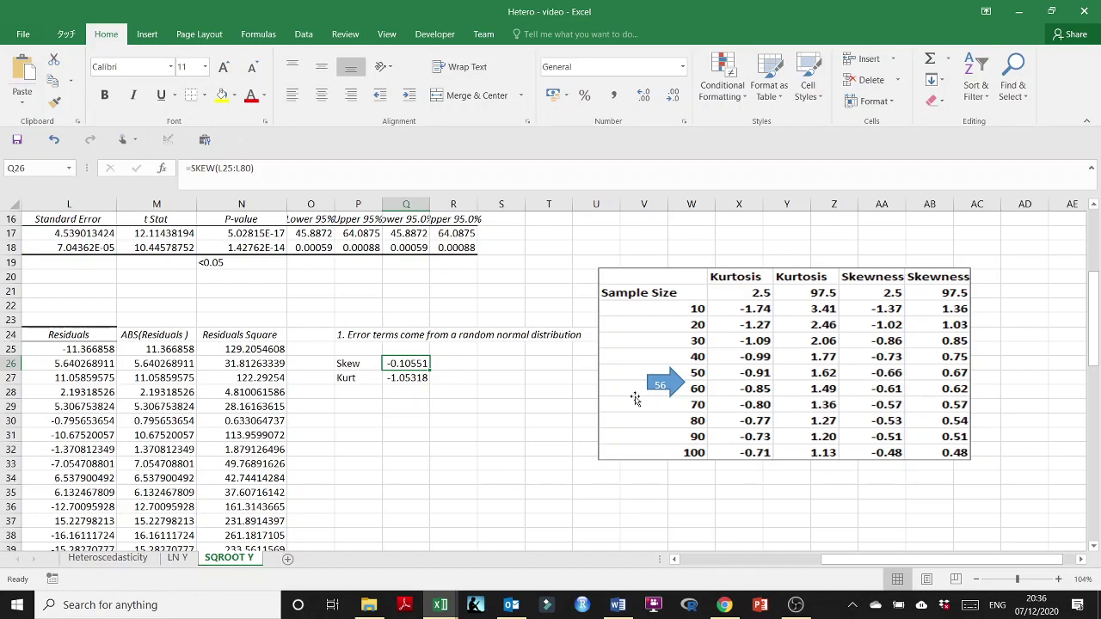
click(395, 379)
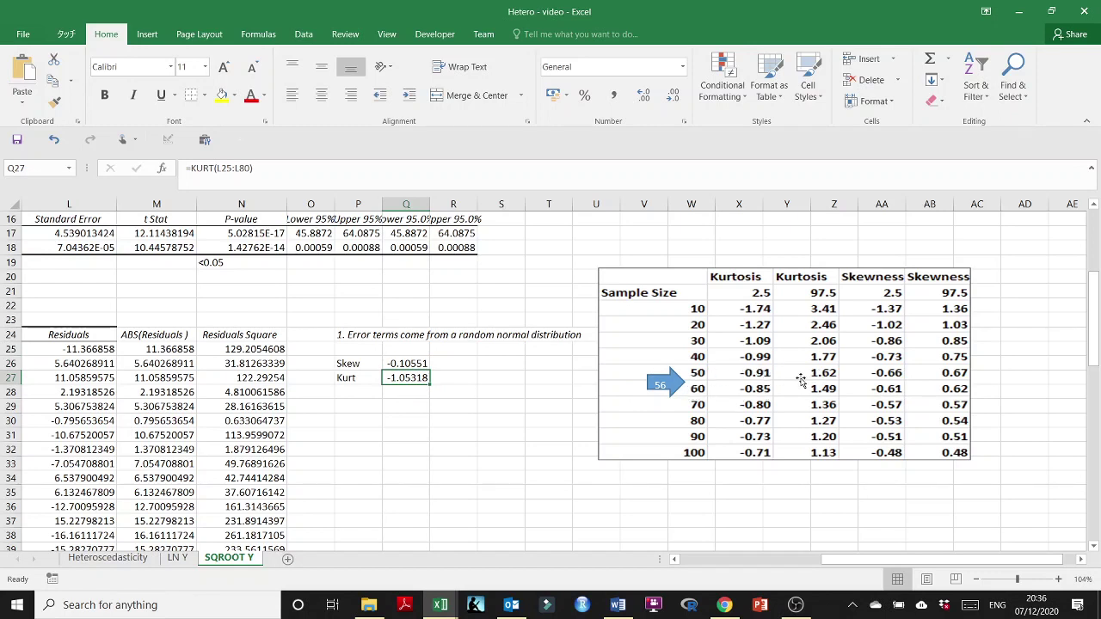
- Enter the conclusion "the normality assumption is not validated" in P29 below the skewness and kurtosis results
click(366, 406)
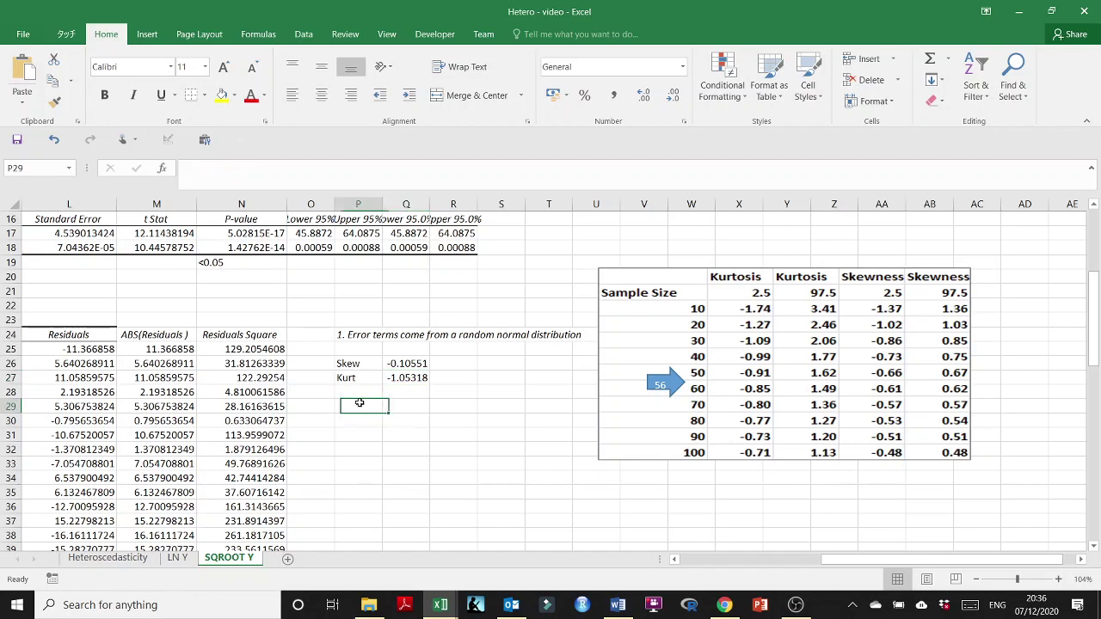
text(the normali)
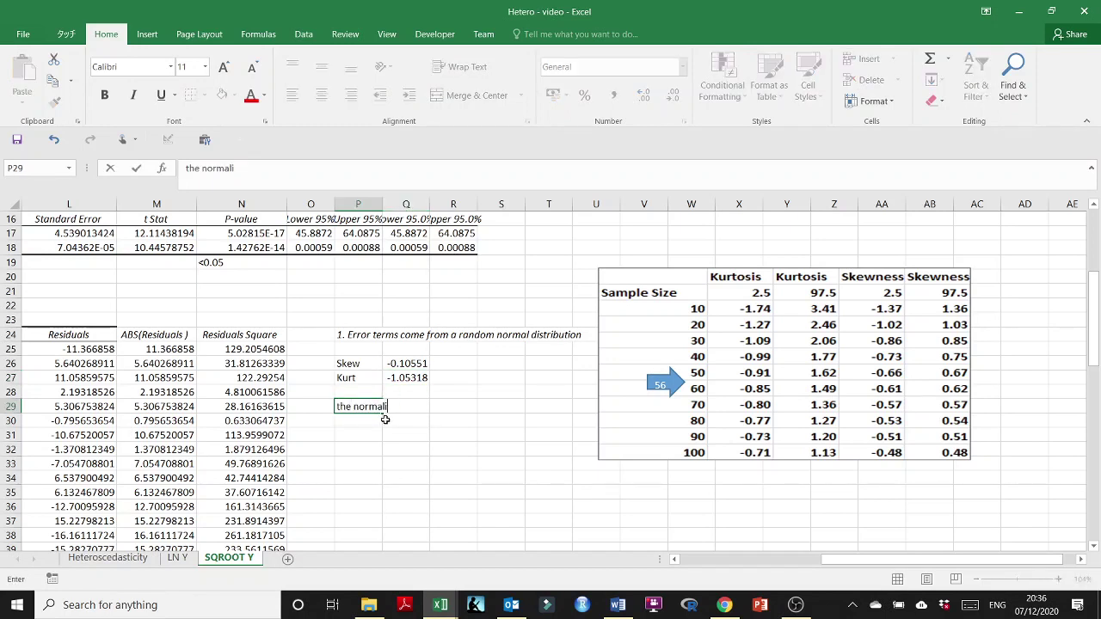
text(ty assumption is not)
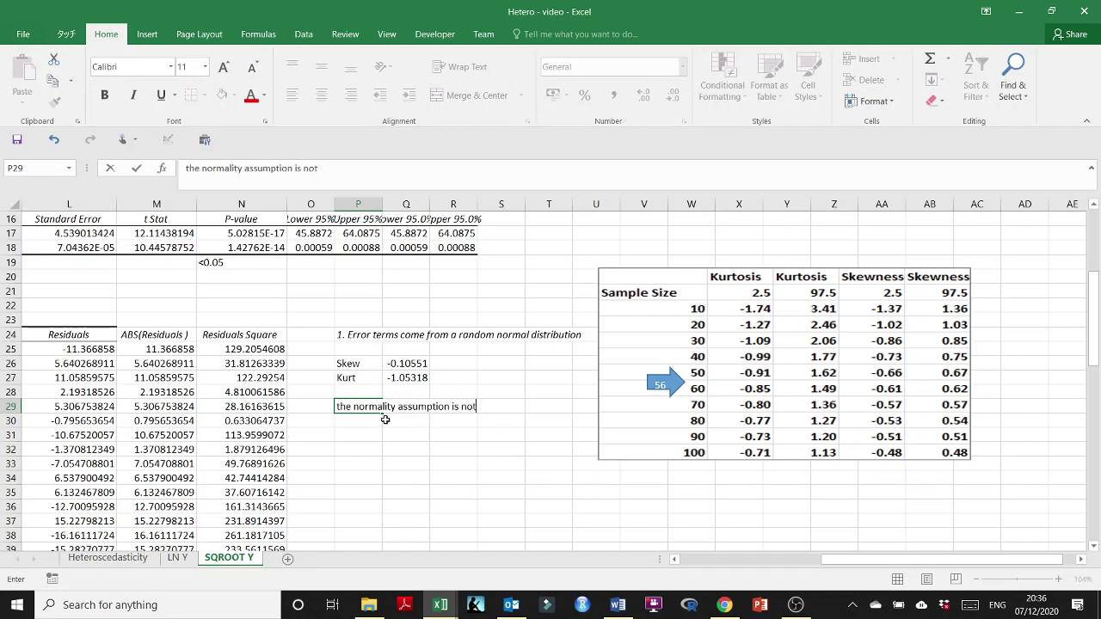
text( validated)
key(Return)
- Add the note "we have a reason to doubt the nomality assumption of errer terms" in P30
scroll(435, 424, up, 1)
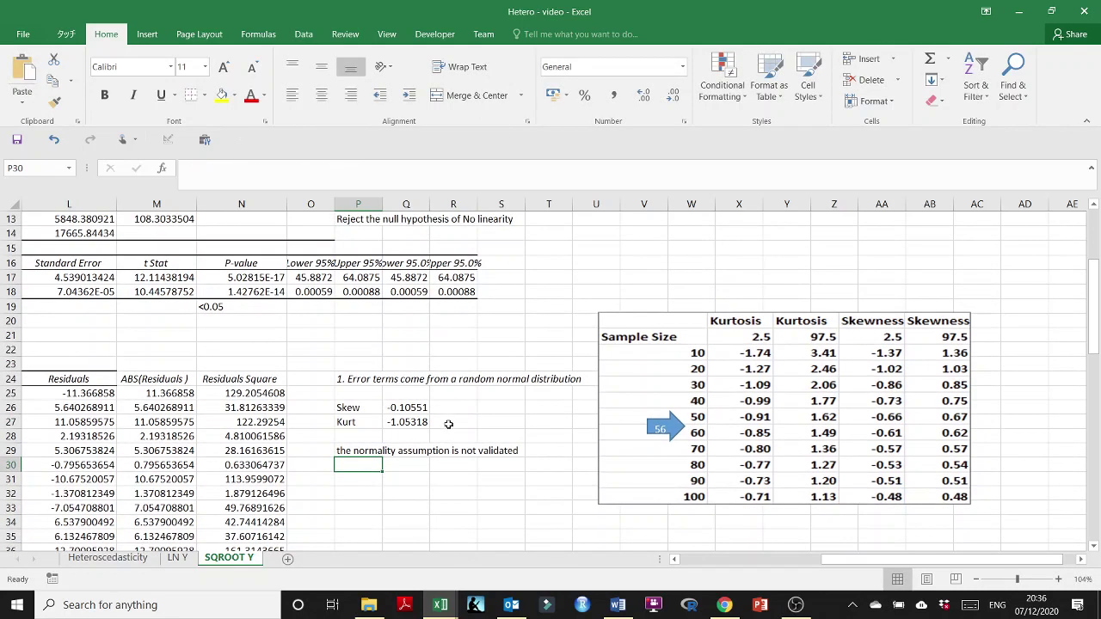
text(we have a reaso)
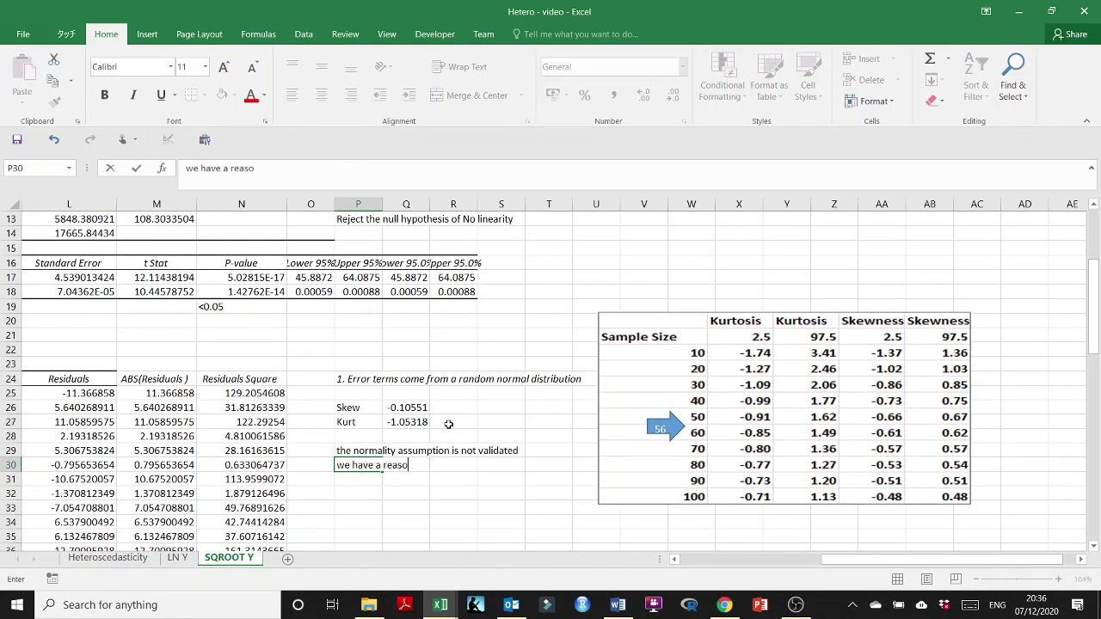
text(n to doubt the noram)
key(BackSpace)
key(BackSpace)
key(BackSpace)
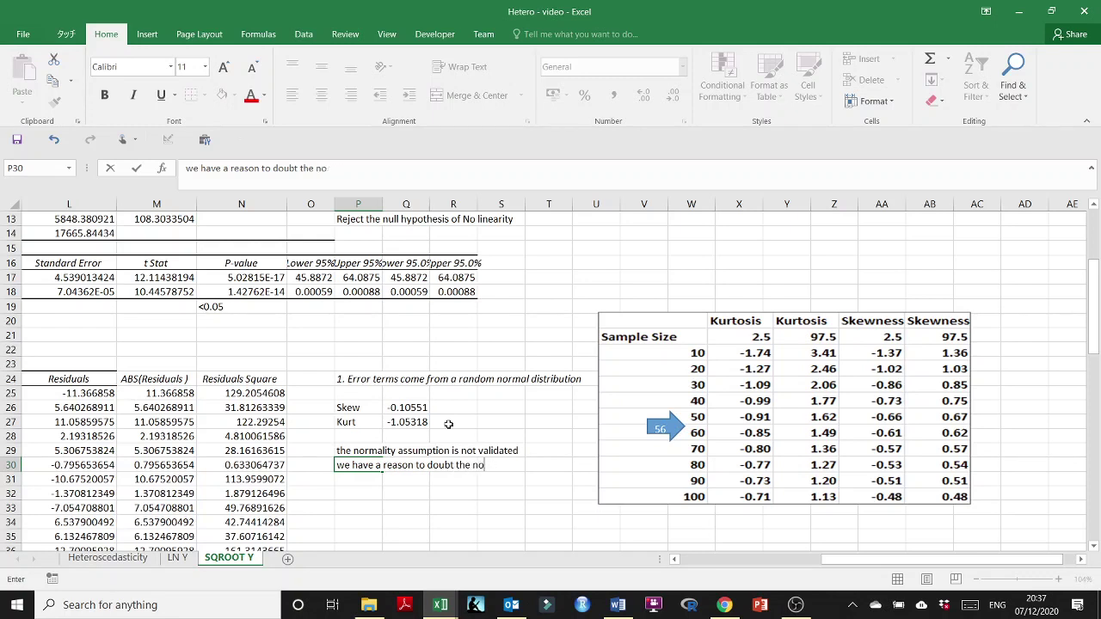
text(mality assumption of errer term)
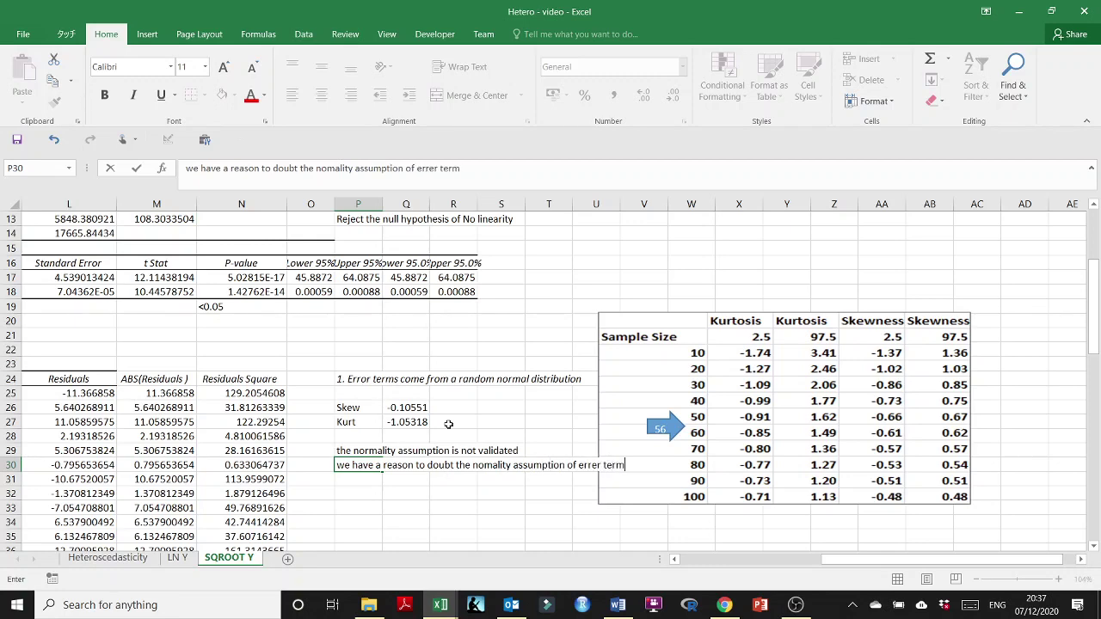
key(Return)
- Enlarge the Income Residual Plot and place it over about U3:AC16, above the critical-value table
scroll(680, 331, up, 4)
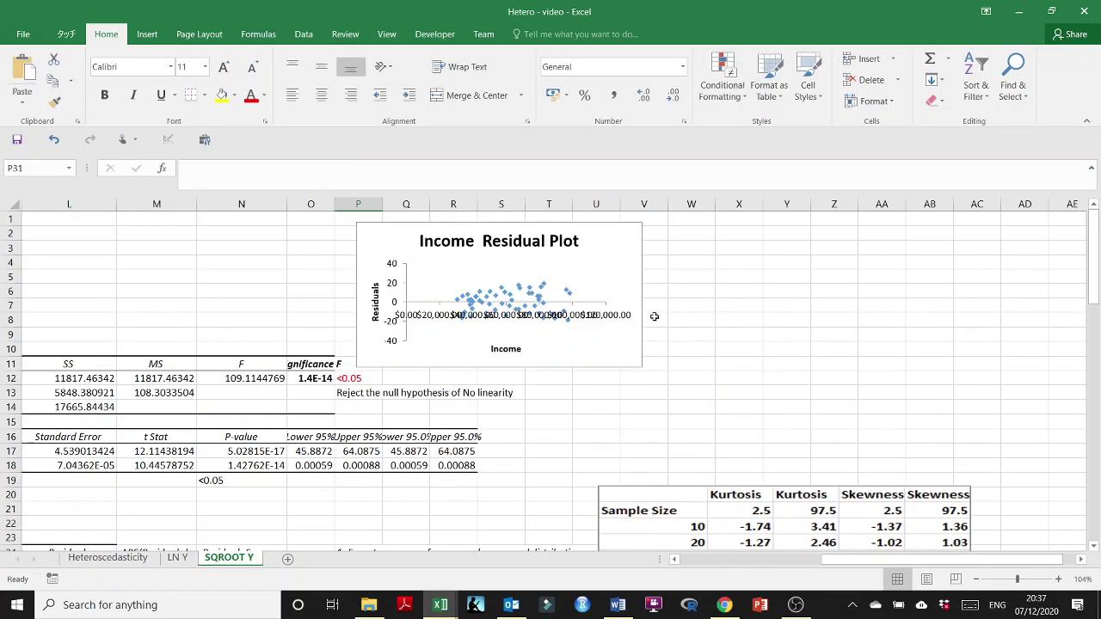
click(638, 296)
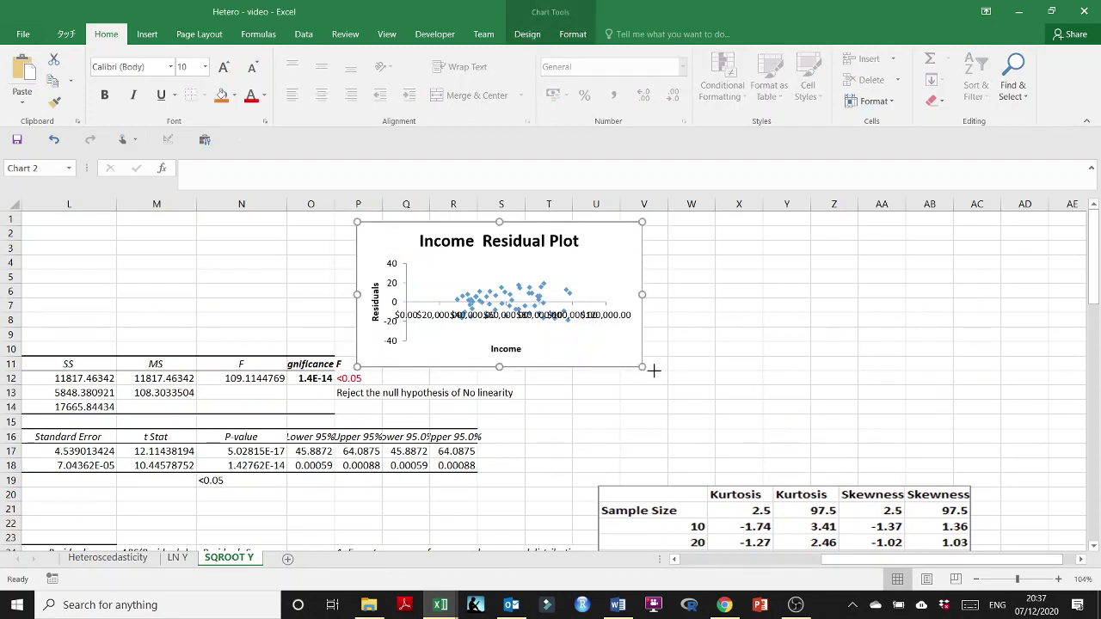
drag(653, 370, 773, 430)
drag(605, 422, 831, 449)
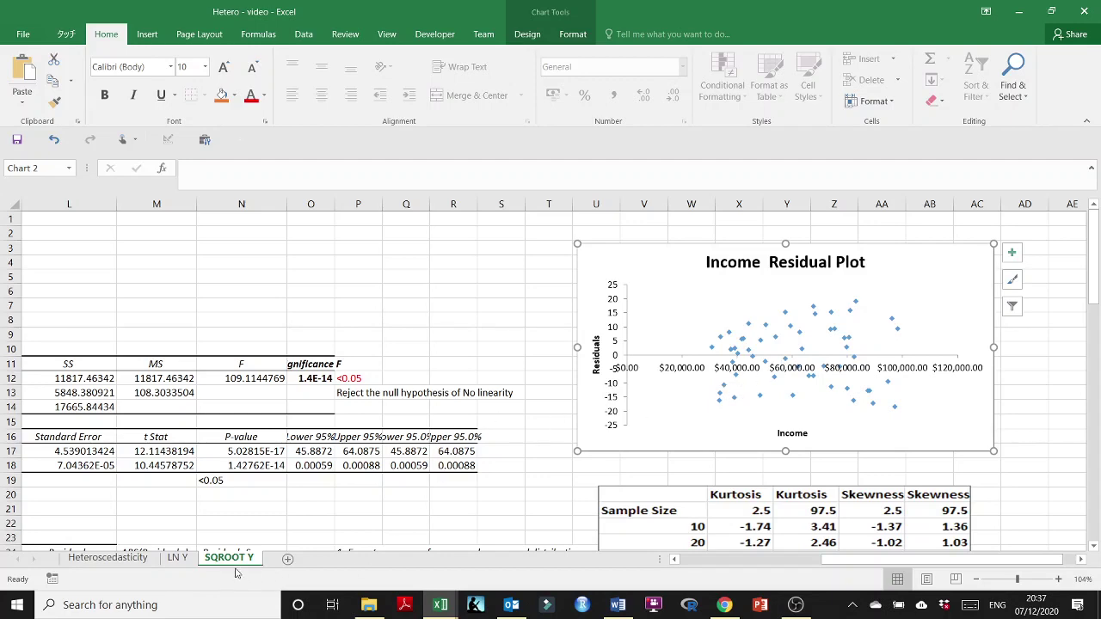
- Enlarge the Income Residual Plot slightly on the LN Y sheet for comparison, then return to SQROOT Y
click(190, 558)
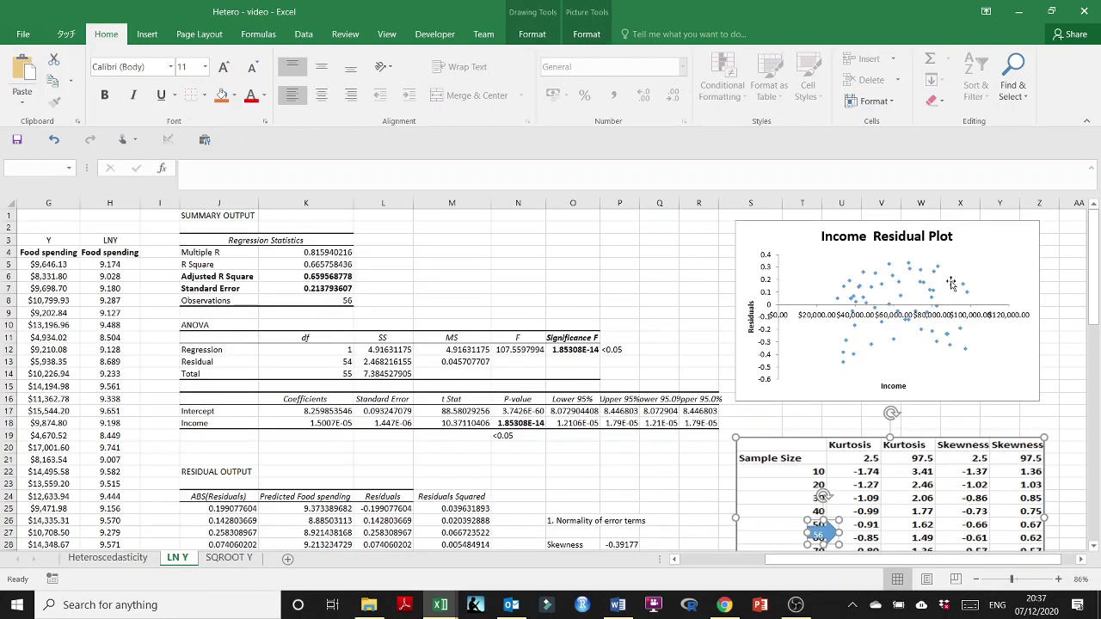
click(1042, 406)
click(1037, 397)
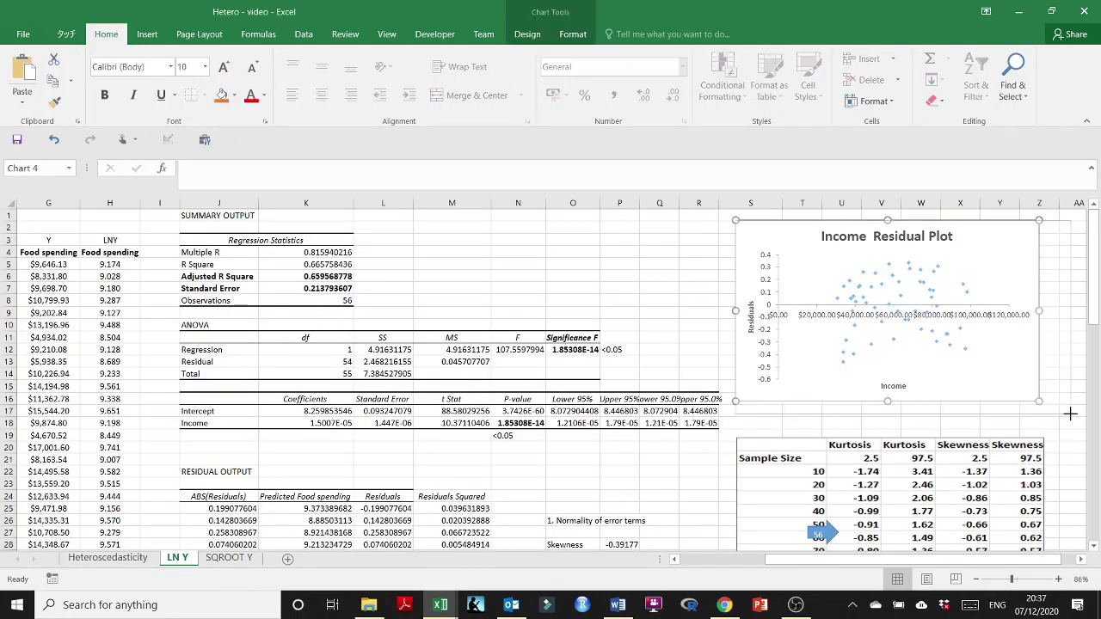
drag(1069, 413, 1070, 414)
click(228, 558)
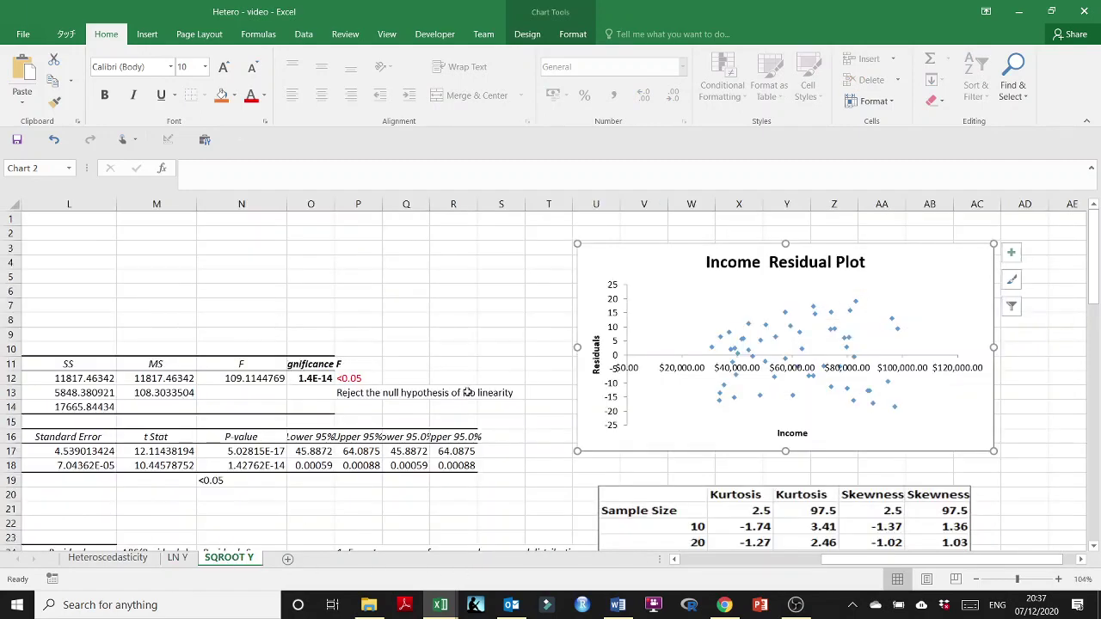
- Shift the critical-value table and its 56 arrow a little over one column to the right, clear of the note in P30
scroll(682, 398, down, 8)
drag(601, 396, 714, 351)
click(659, 348)
- Add the section heading "2. Heteroscedasticity Test" in P34 below the normality notes
click(355, 438)
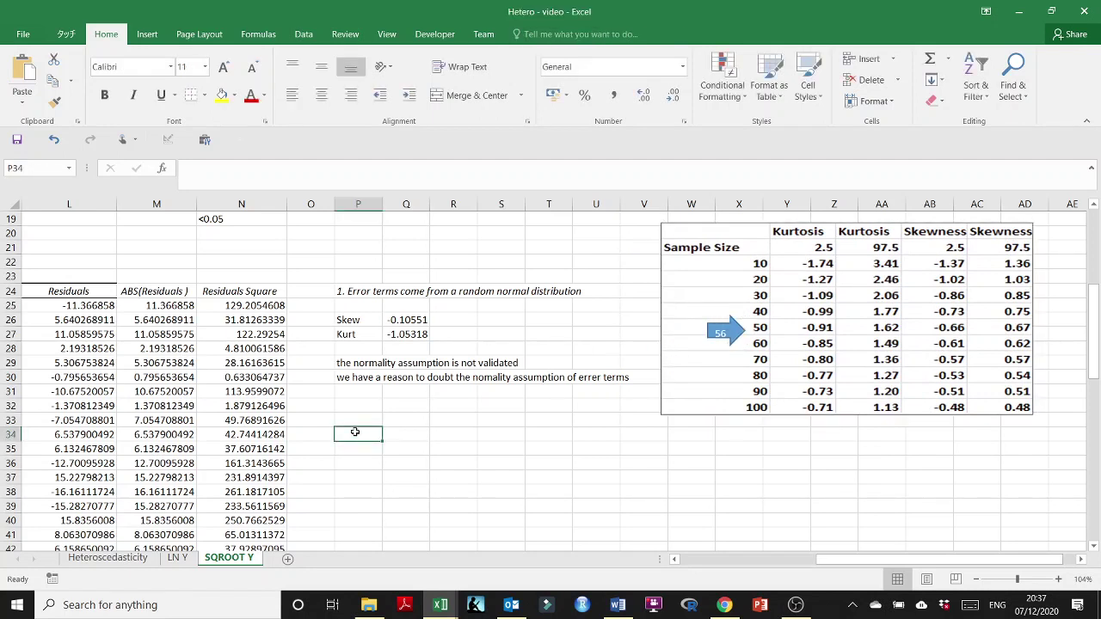
text(2. Heteroscedasticity Test)
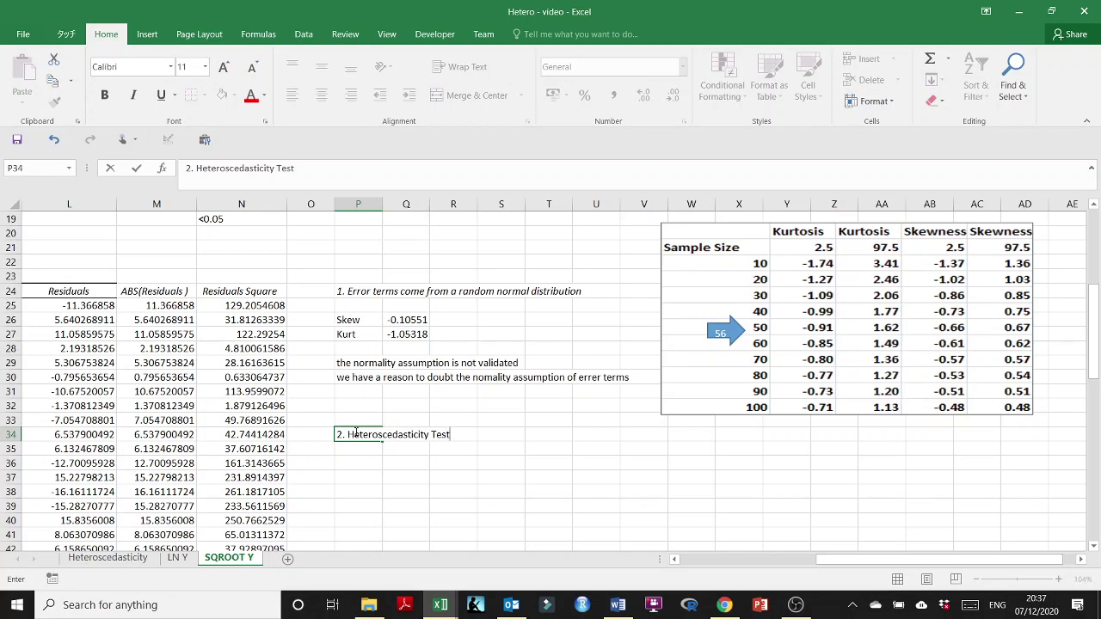
key(Return)
key(Return)
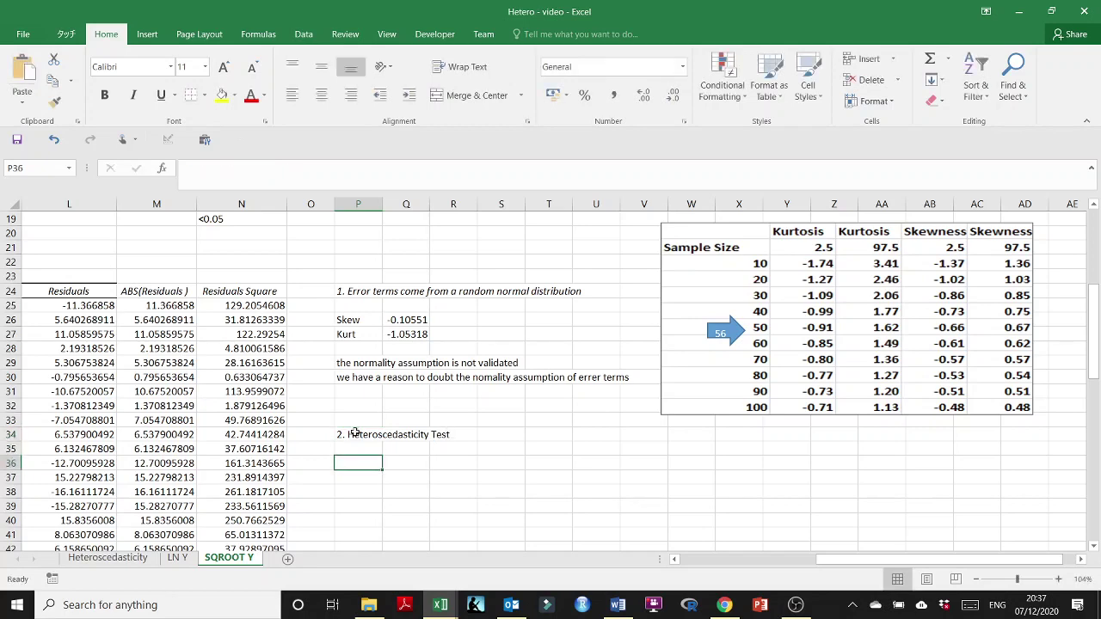
- Insert a markers-only scatter chart of the ABS(Residuals) column, M24:M80
scroll(354, 433, up, 1)
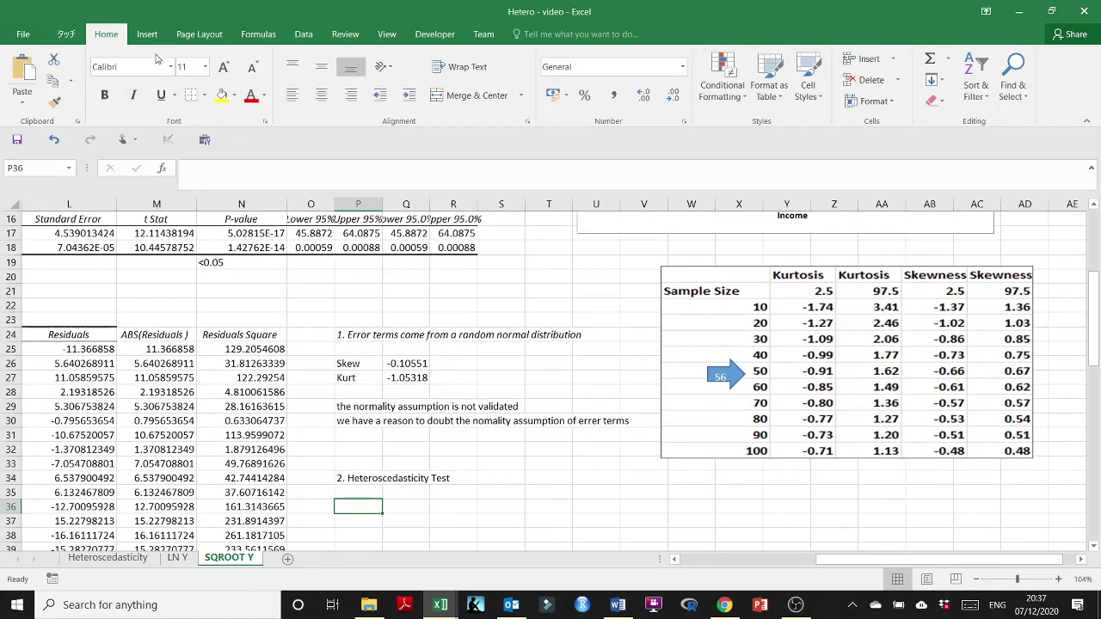
click(155, 336)
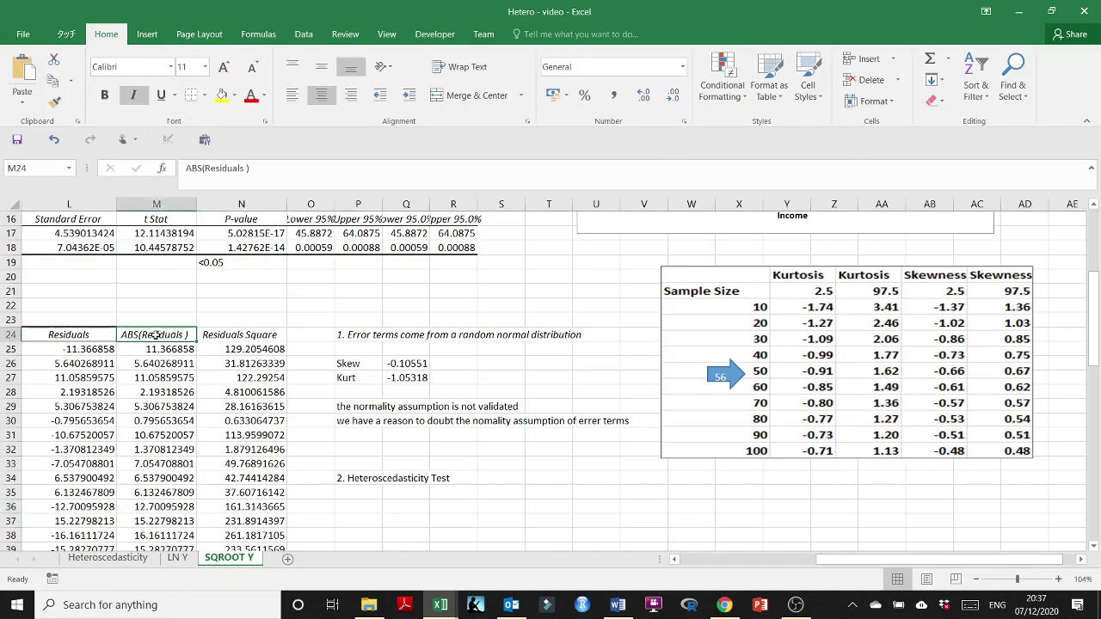
key(ctrl+shift+Down)
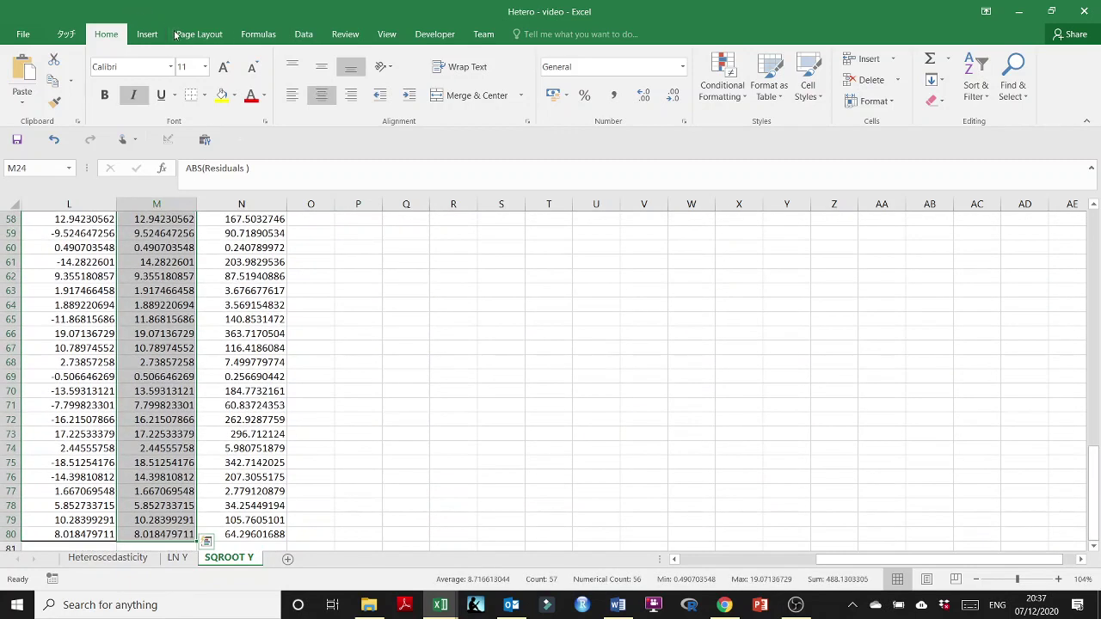
click(147, 33)
click(515, 103)
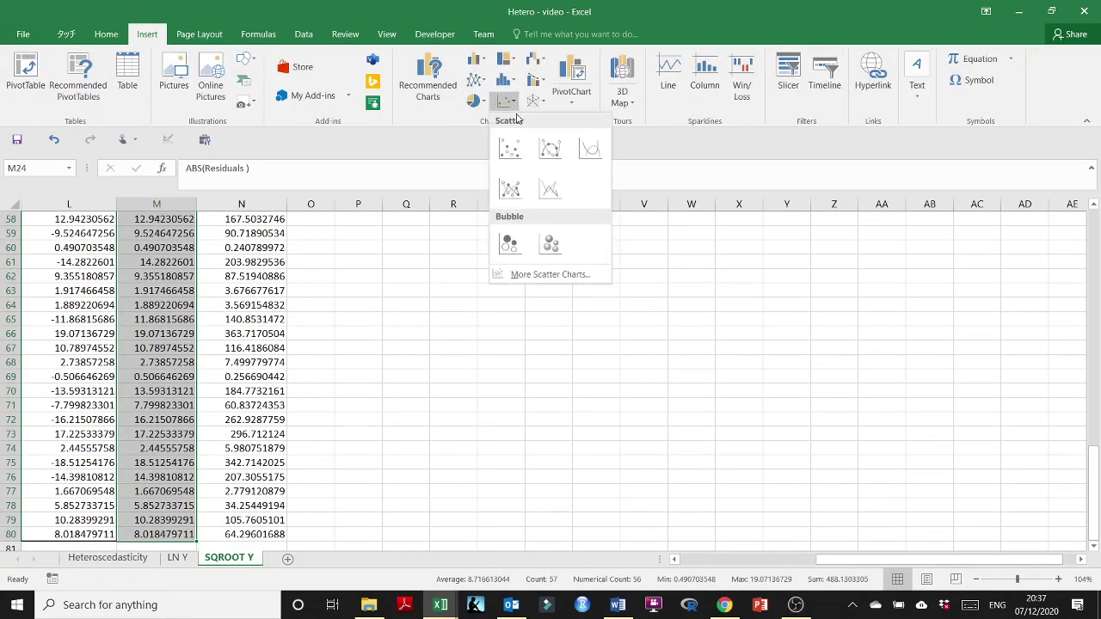
click(509, 149)
- Set the X values of the chart's ABS(Residuals) series to the predicted food spending in K25:K80
scroll(633, 301, up, 2)
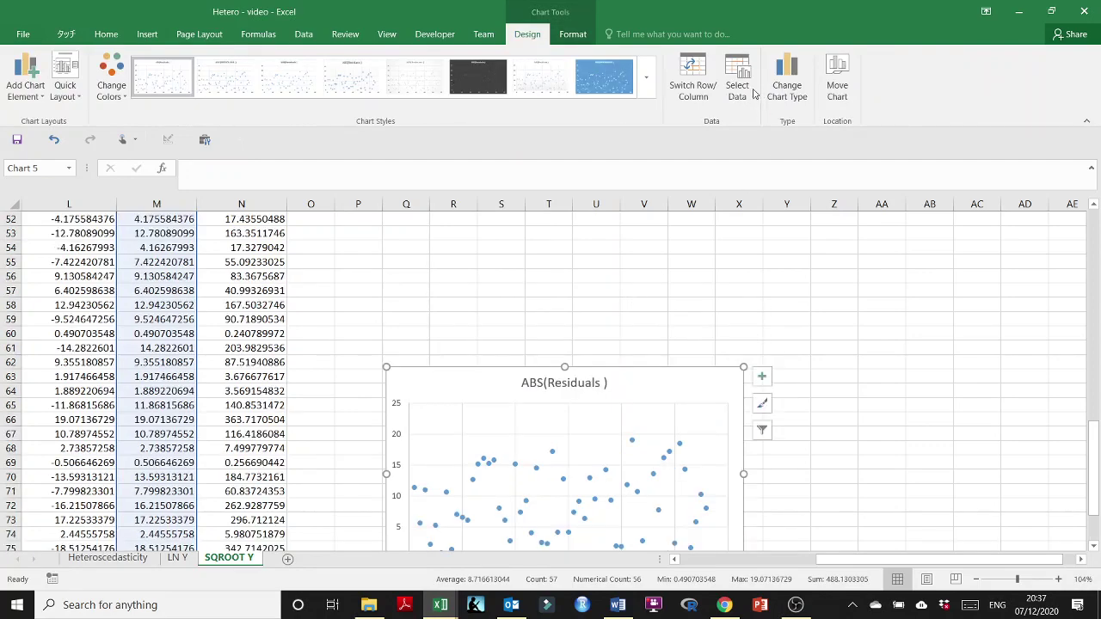
click(750, 89)
click(572, 265)
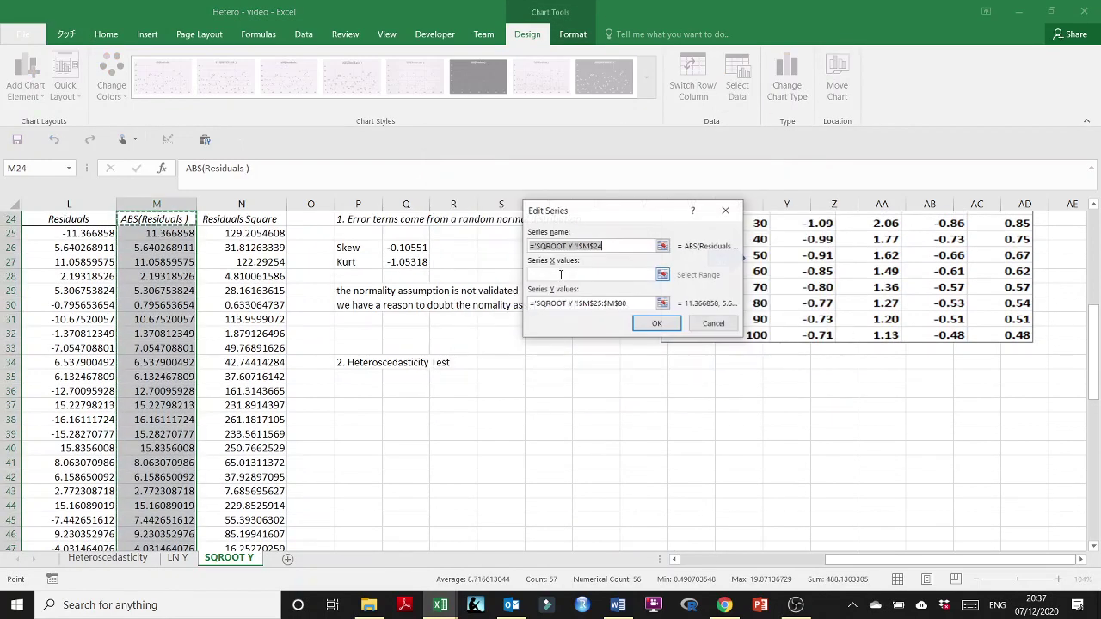
click(559, 274)
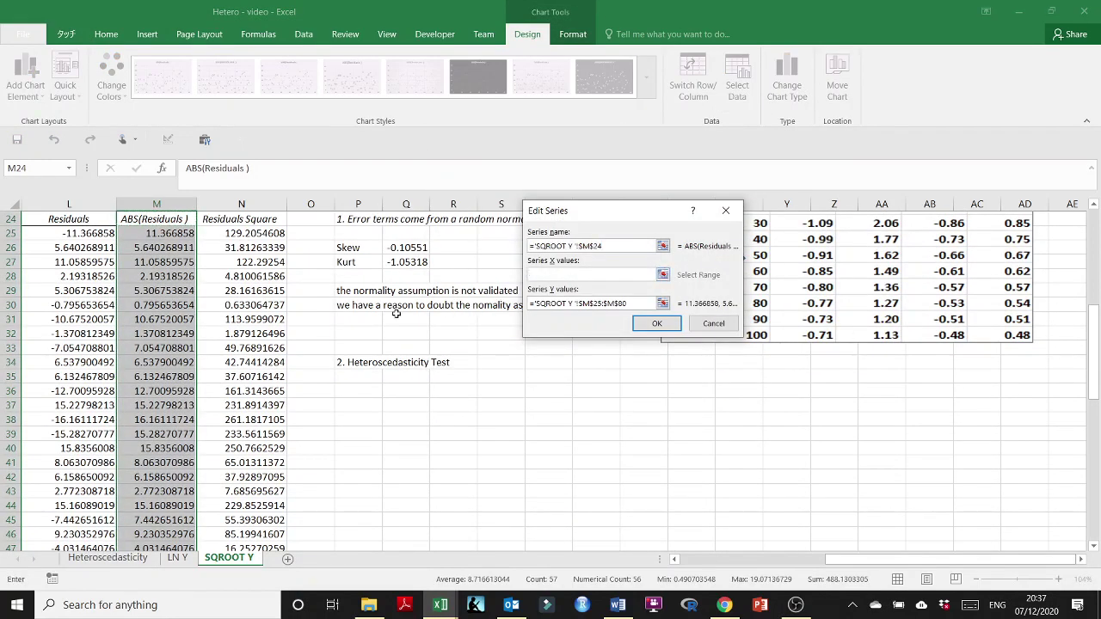
click(663, 274)
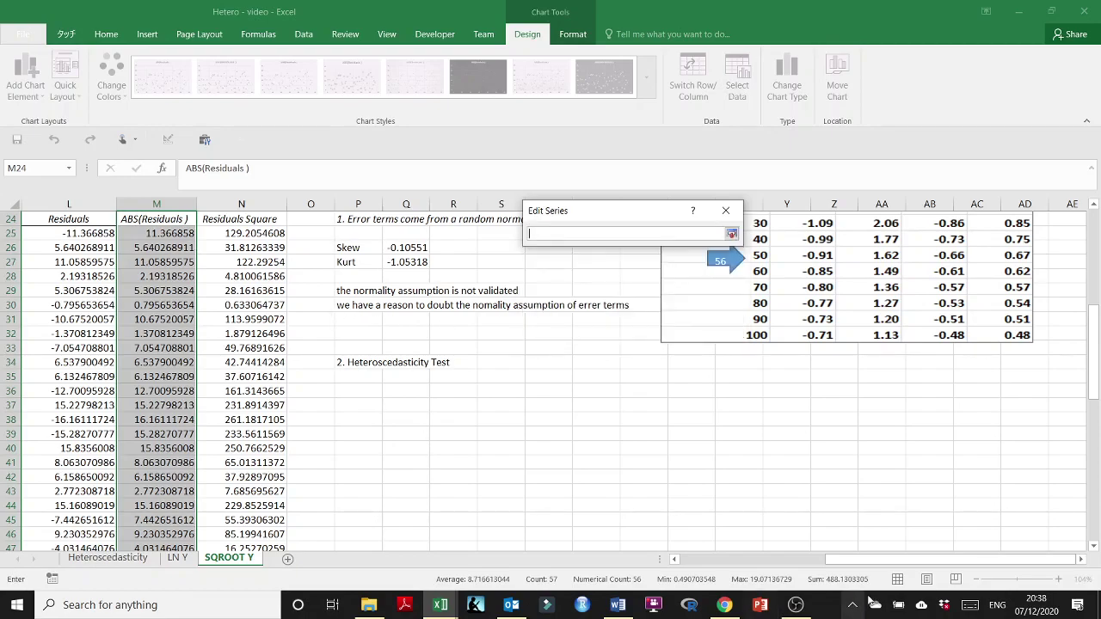
drag(908, 569, 814, 564)
scroll(559, 387, up, 5)
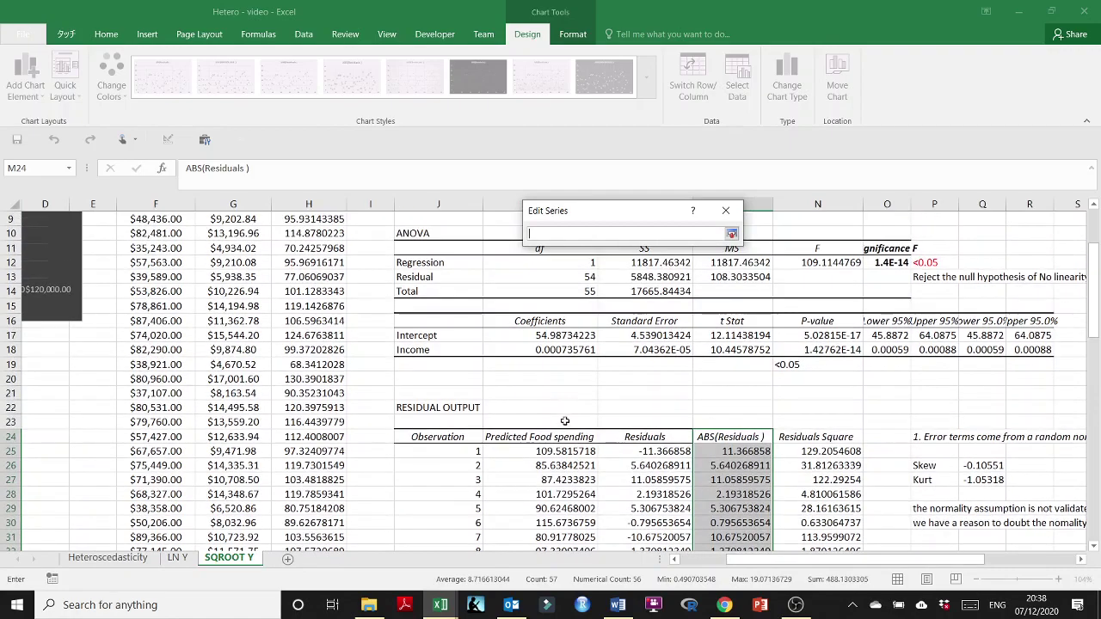
click(559, 437)
click(556, 450)
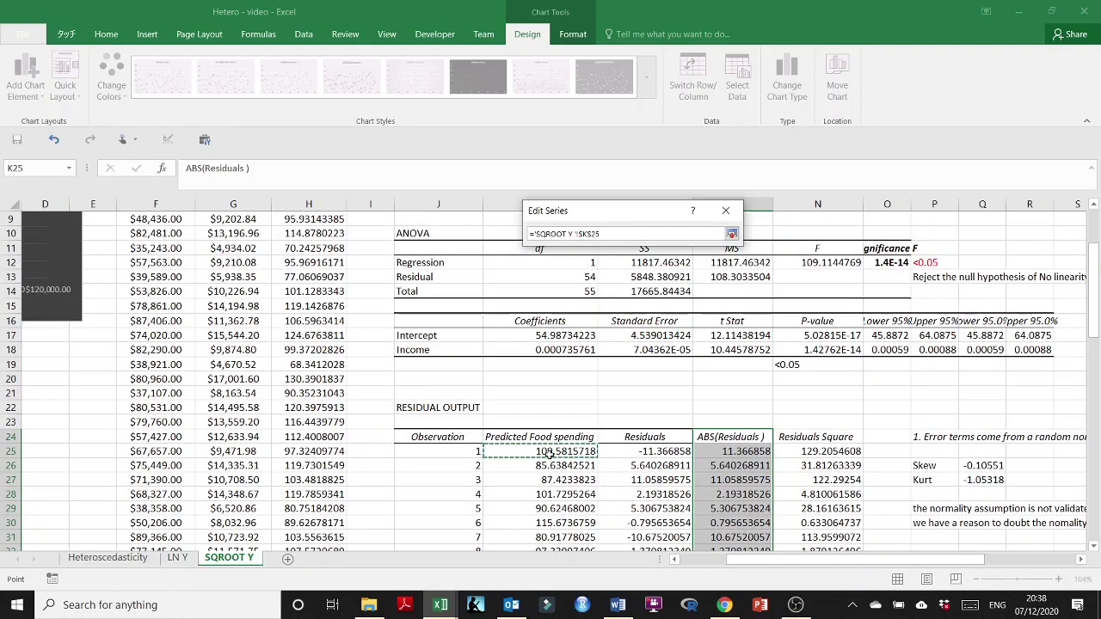
key(ctrl+shift+Down)
key(Return)
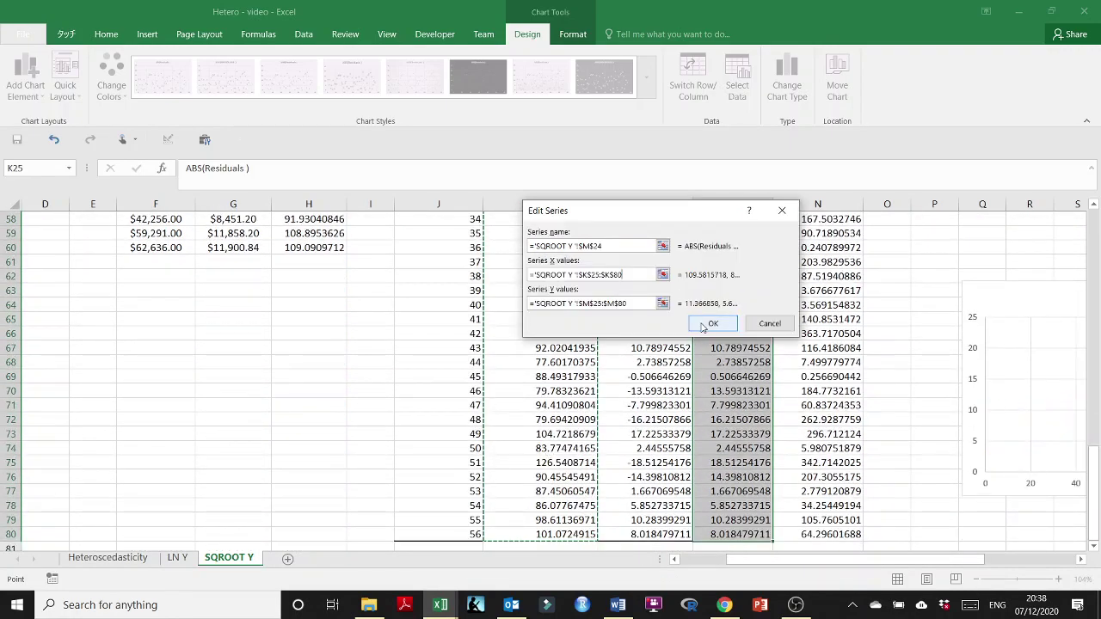
- Name the chart series "Heteroscedasticity Test", apply the data source changes, and bring the chart into view
click(636, 250)
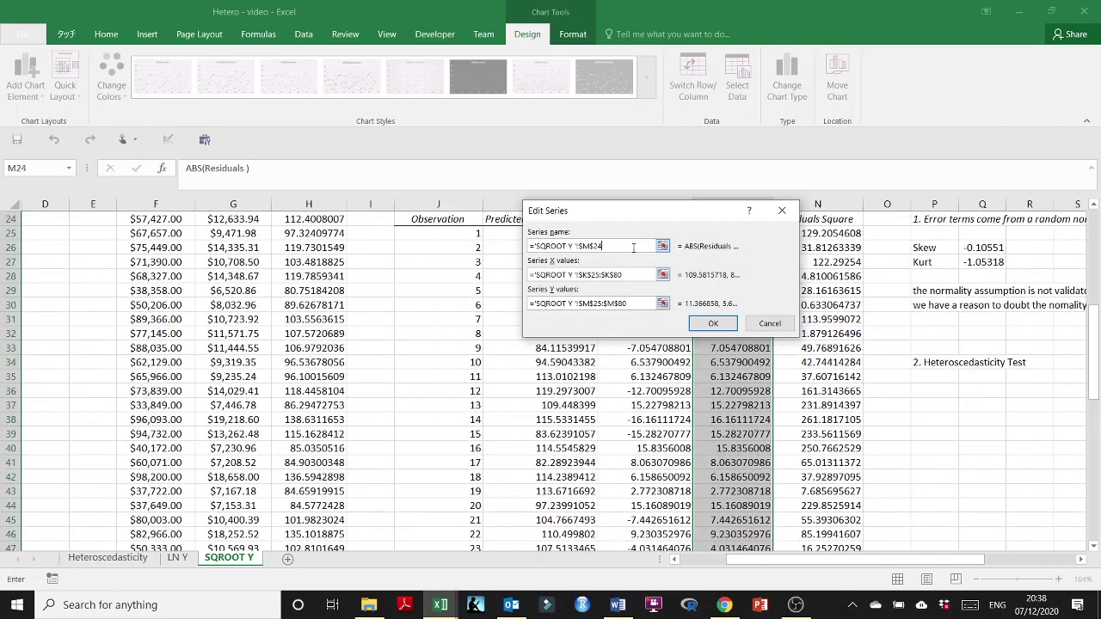
drag(633, 248, 550, 234)
text(Heteroscedasticity Test)
key(Return)
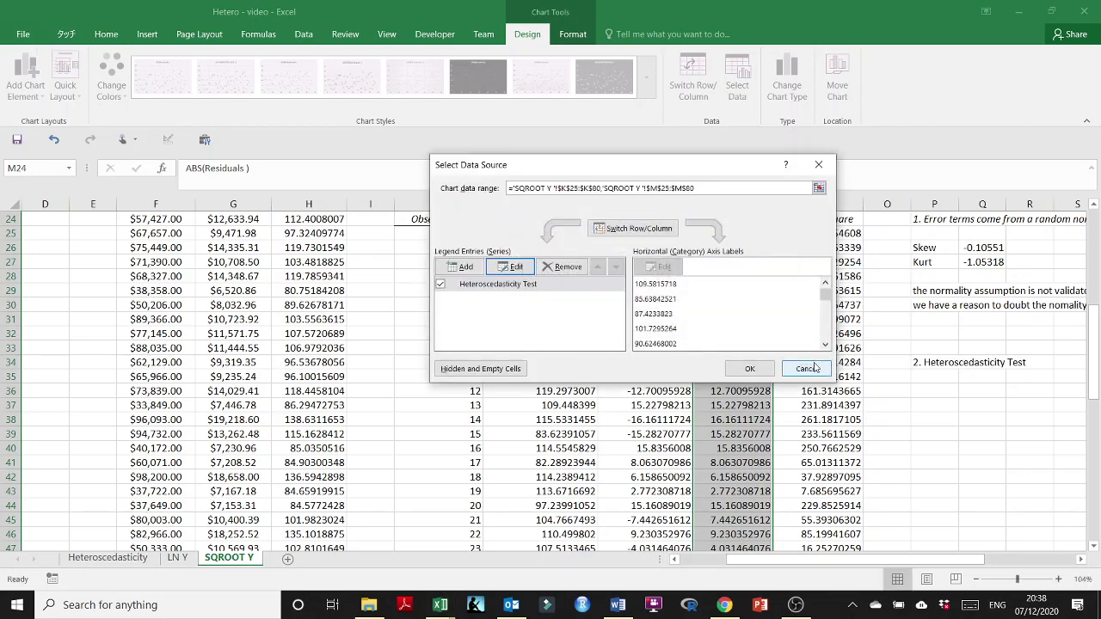
click(749, 369)
scroll(860, 559, right, 3)
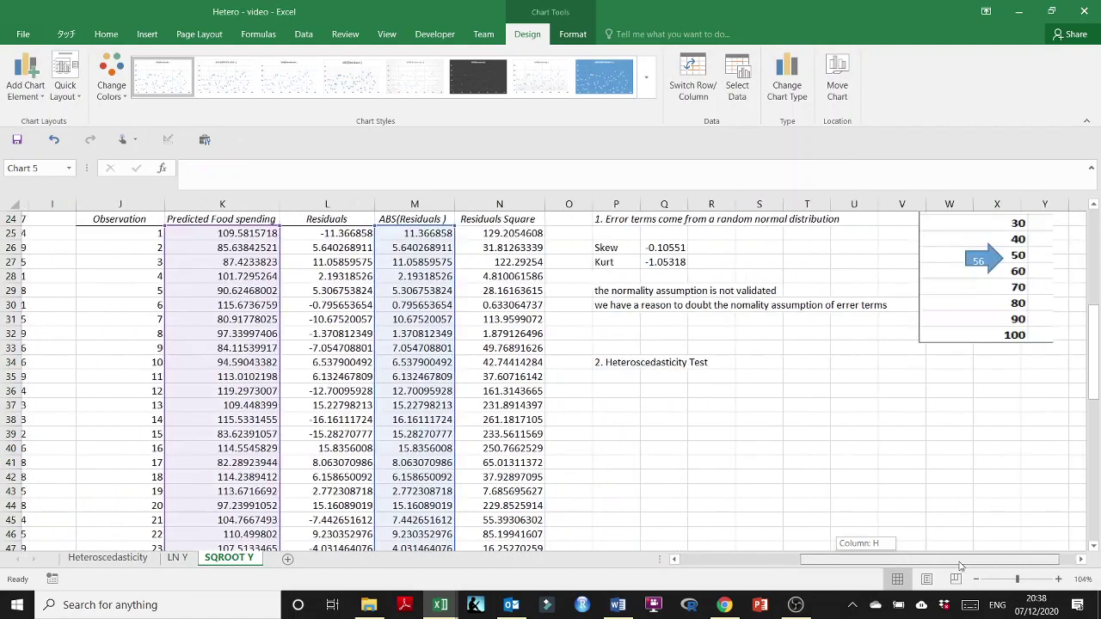
scroll(839, 426, down, 11)
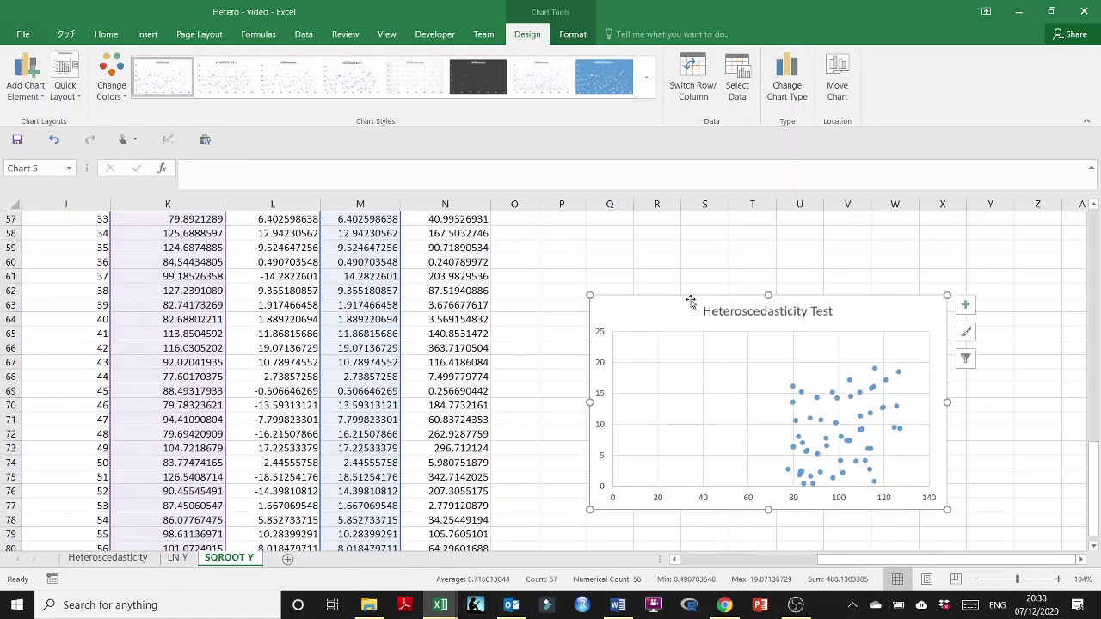
- Move the Heteroscedasticity Test chart to P36, directly below the "2. Heteroscedasticity Test" heading
key(Escape)
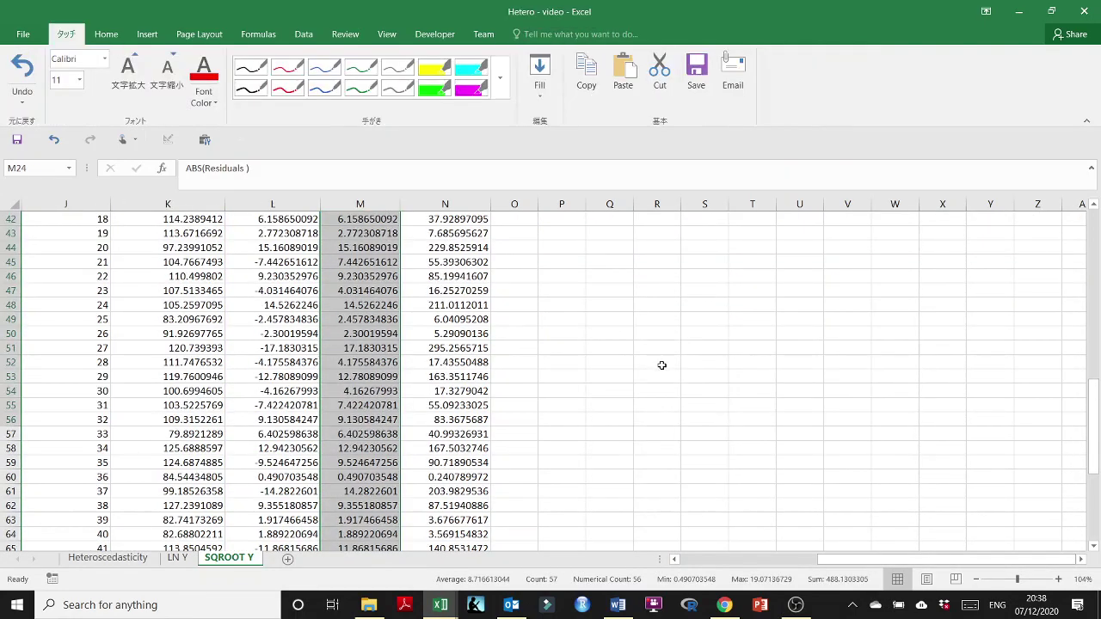
click(576, 392)
key(ctrl+v)
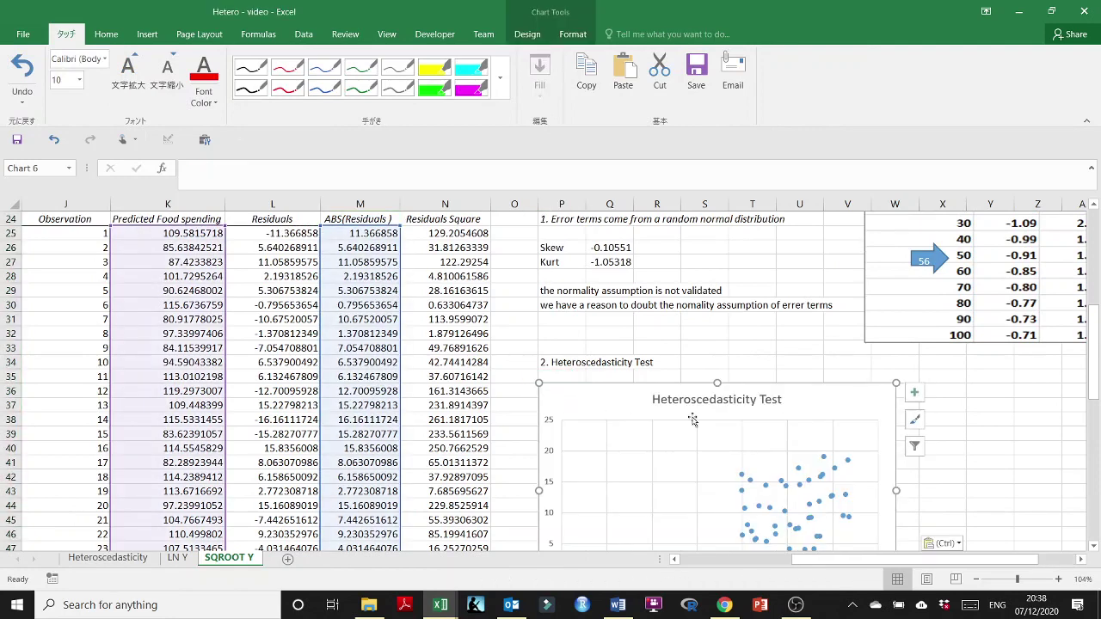
scroll(735, 428, down, 4)
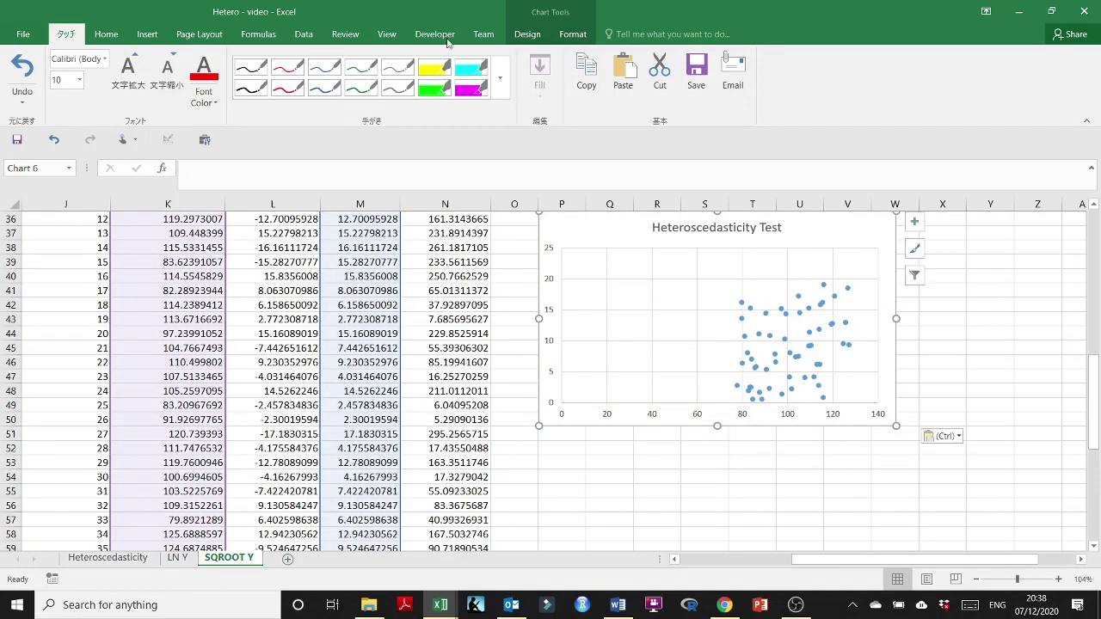
- Apply the dark-background chart style with glowing blue markers to the Heteroscedasticity Test chart
click(573, 34)
click(527, 34)
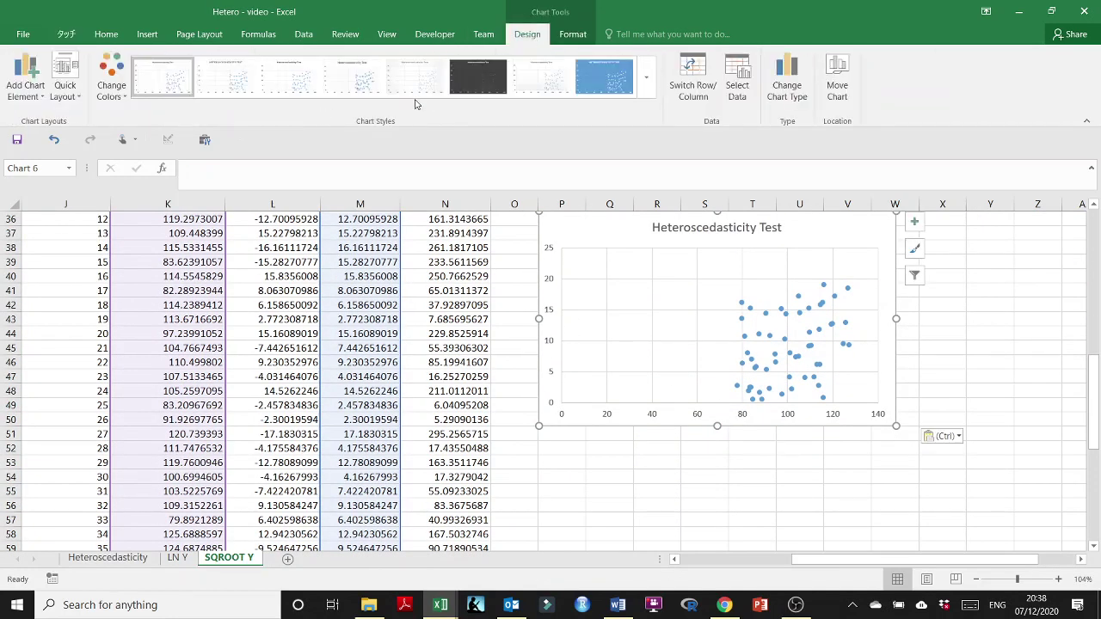
click(469, 79)
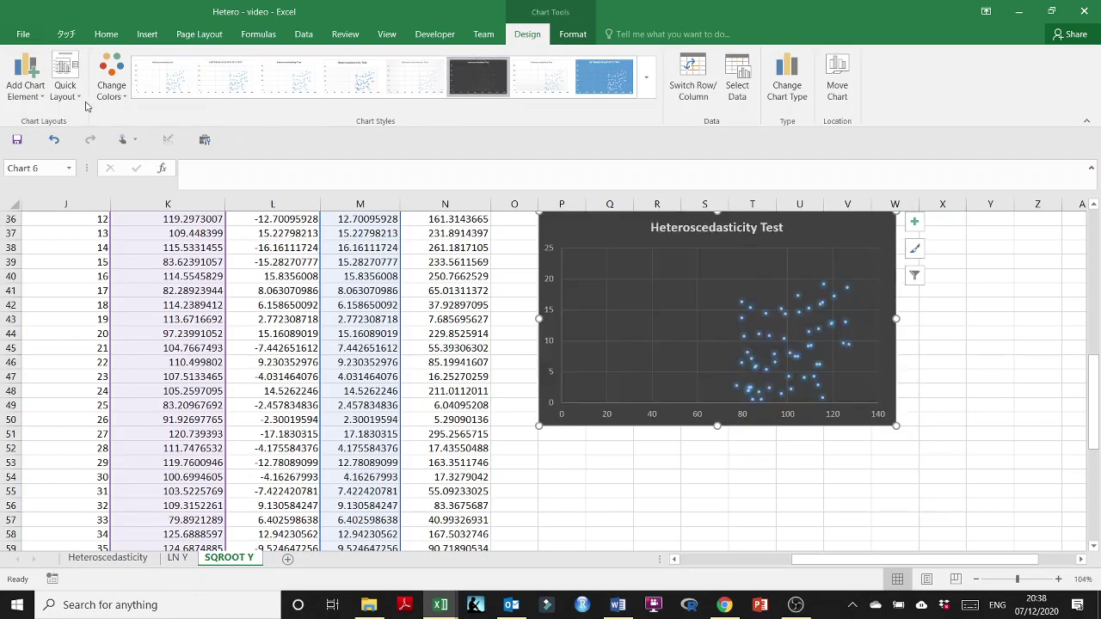
- Apply quick Layout 1 with axis titles to the chart and delete its legend
click(65, 86)
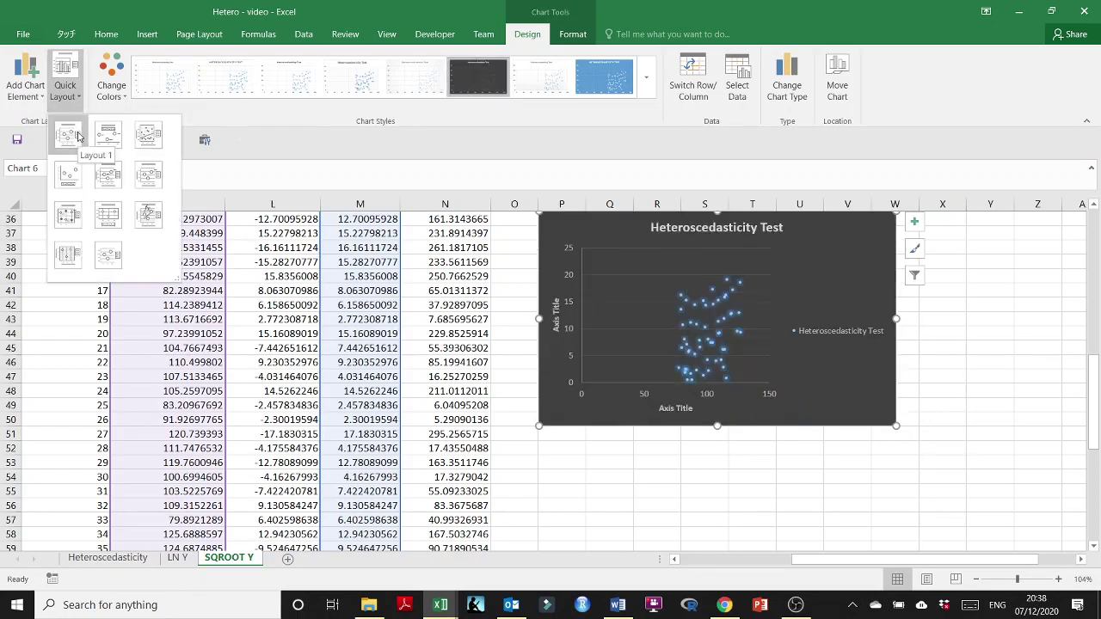
click(76, 136)
click(833, 334)
key(Delete)
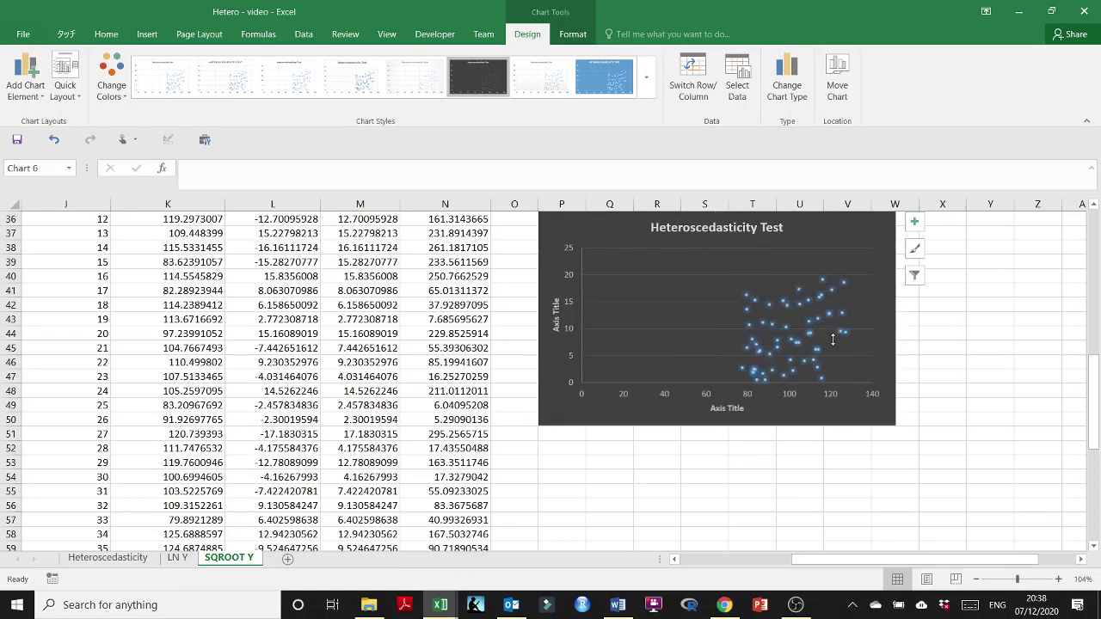
- Set the minimum bound of the chart's horizontal axis to 60 and close the axis formatting options
click(725, 407)
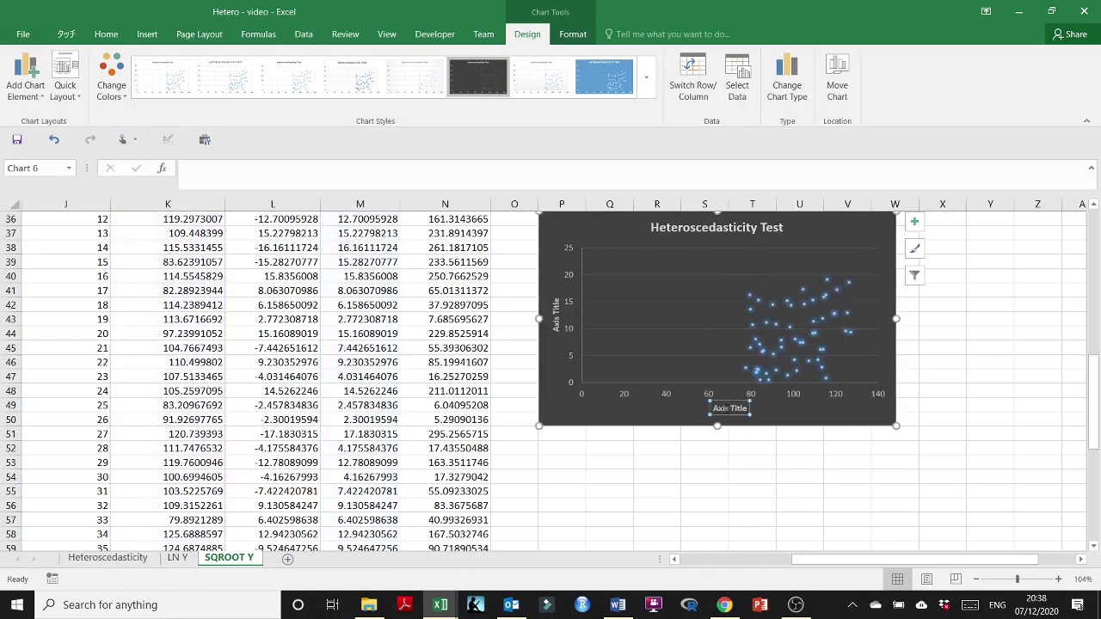
right_click(707, 394)
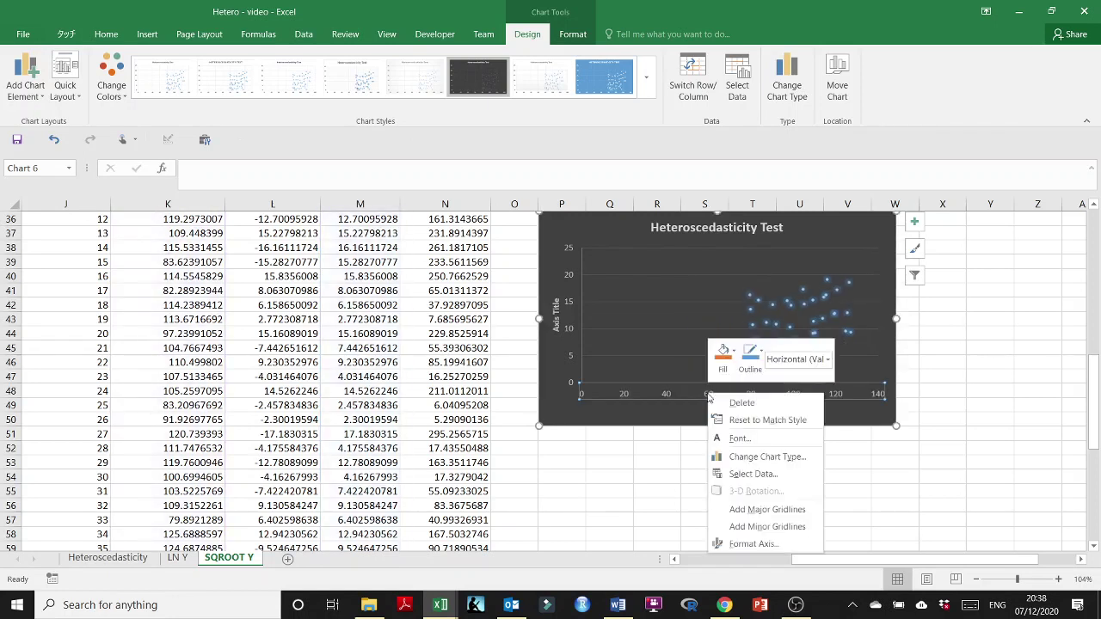
click(761, 544)
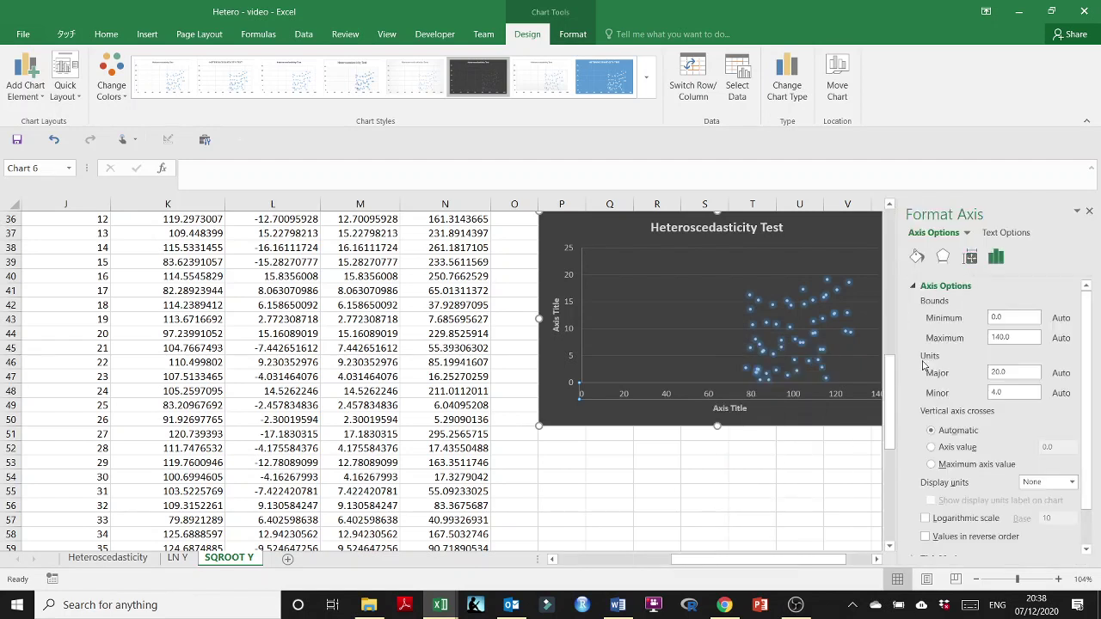
drag(1003, 317, 950, 322)
text(60)
key(Return)
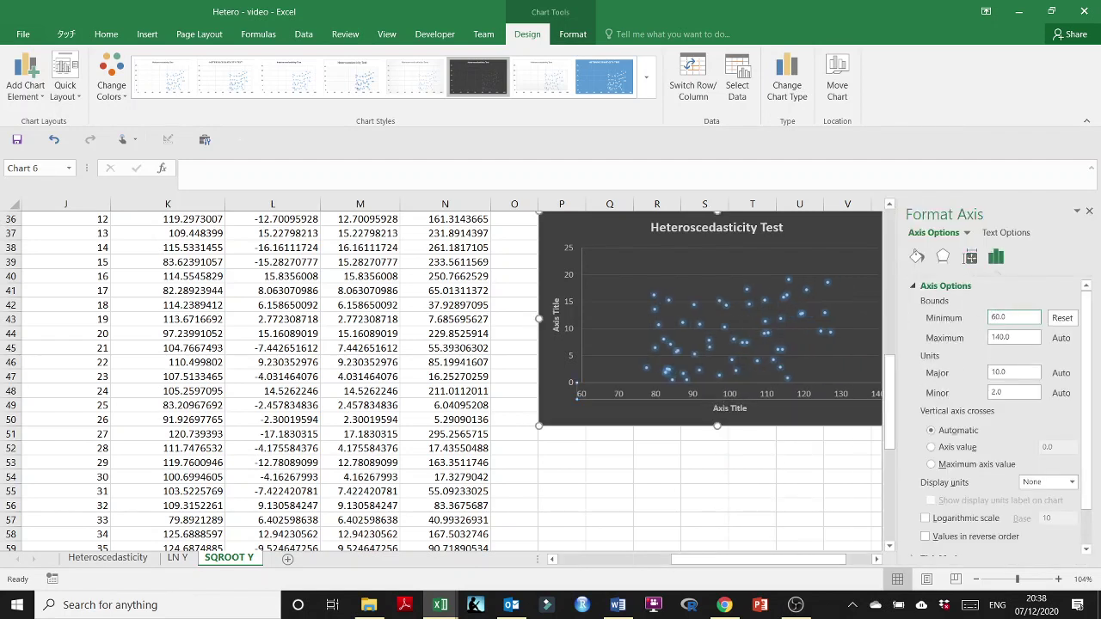
click(796, 461)
click(1090, 211)
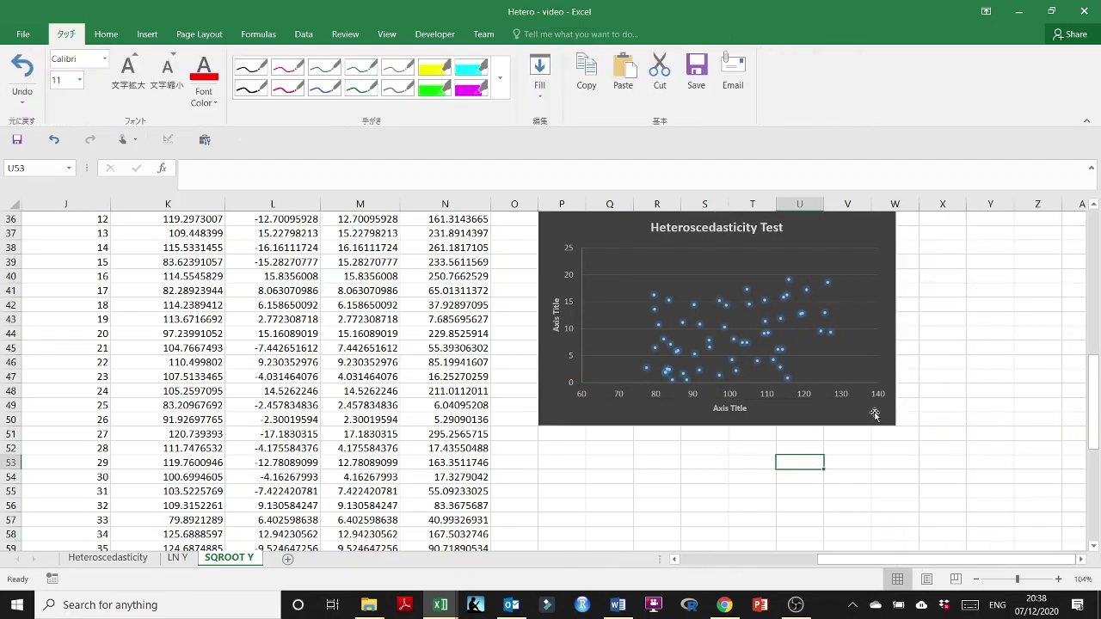
- Link the chart's horizontal axis title to the "Predicted Food spending" header in K24
click(733, 410)
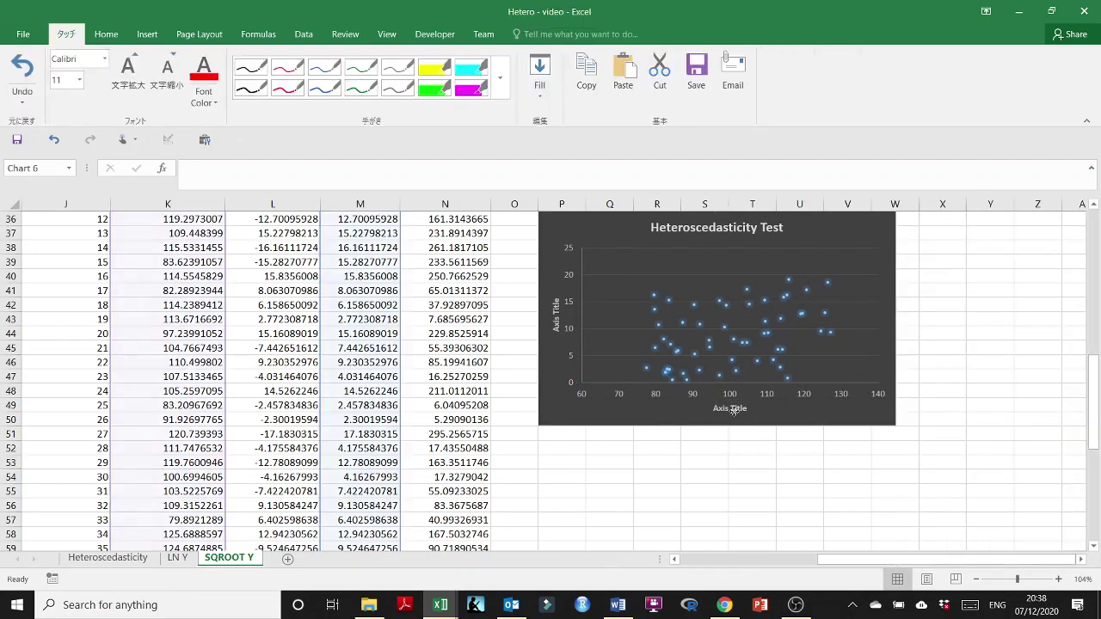
click(215, 179)
text(=)
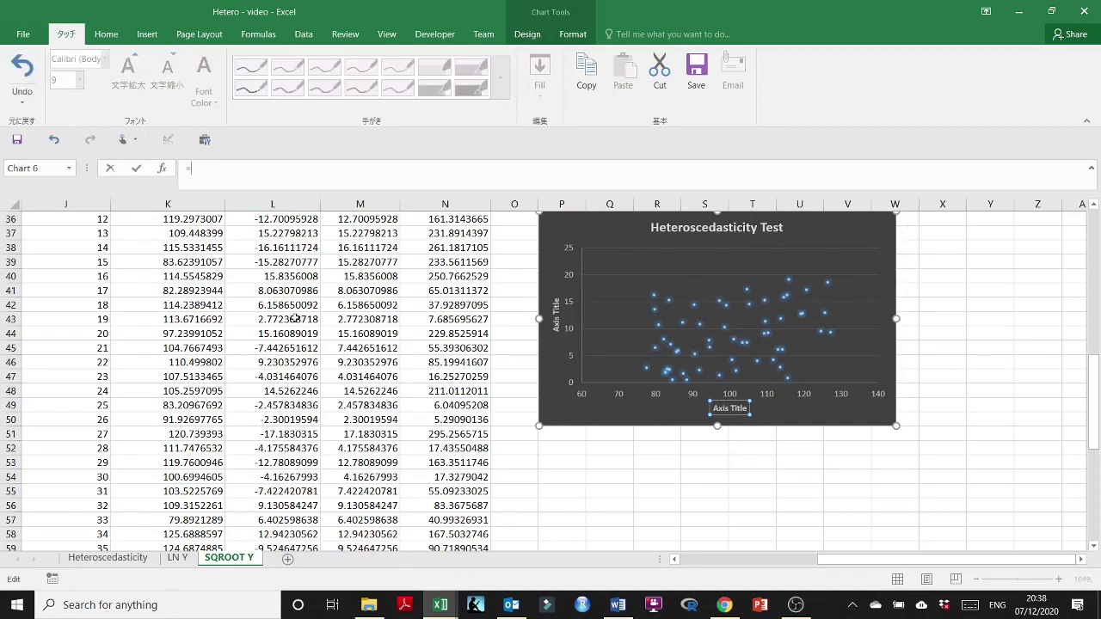
drag(1093, 386, 1094, 377)
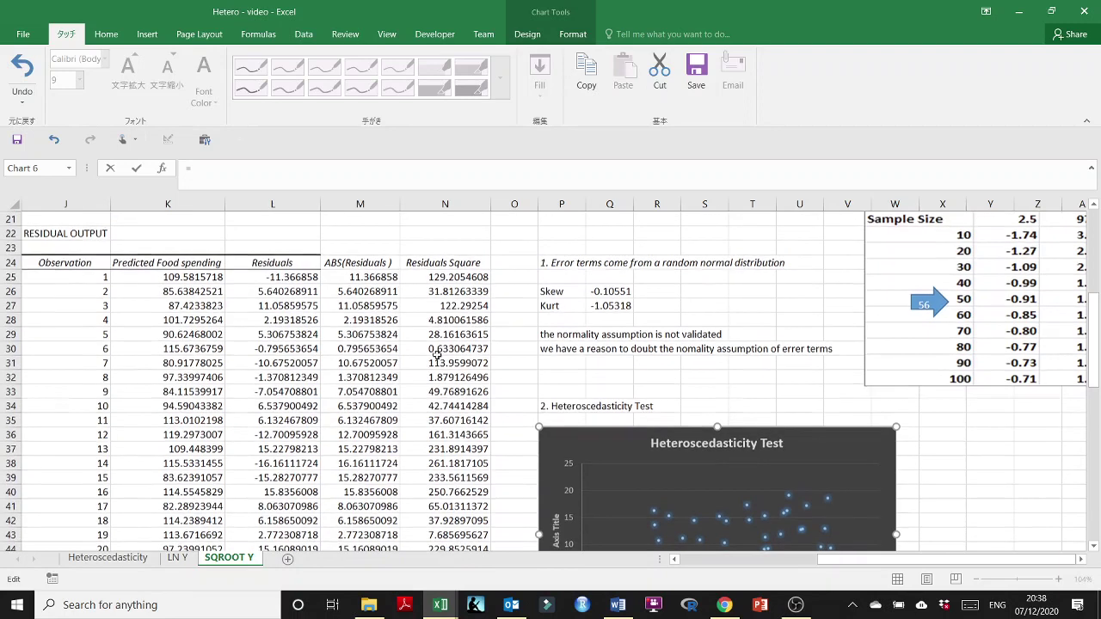
click(172, 264)
key(Return)
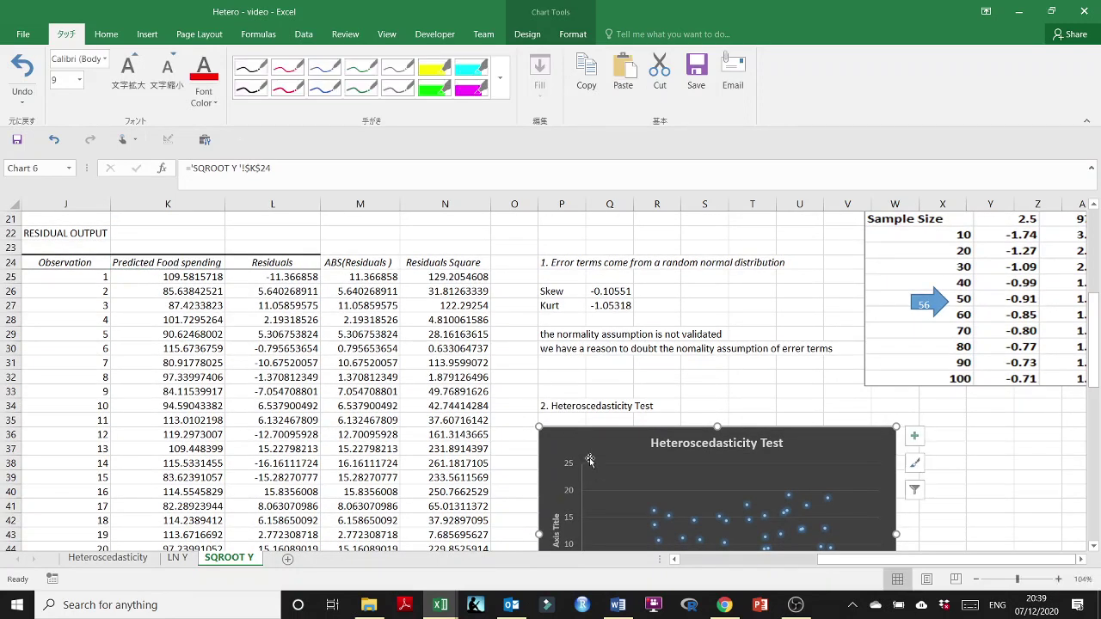
- Link the chart's vertical axis title to the "ABS(Residuals )" header in M24
scroll(607, 481, down, 2)
click(556, 443)
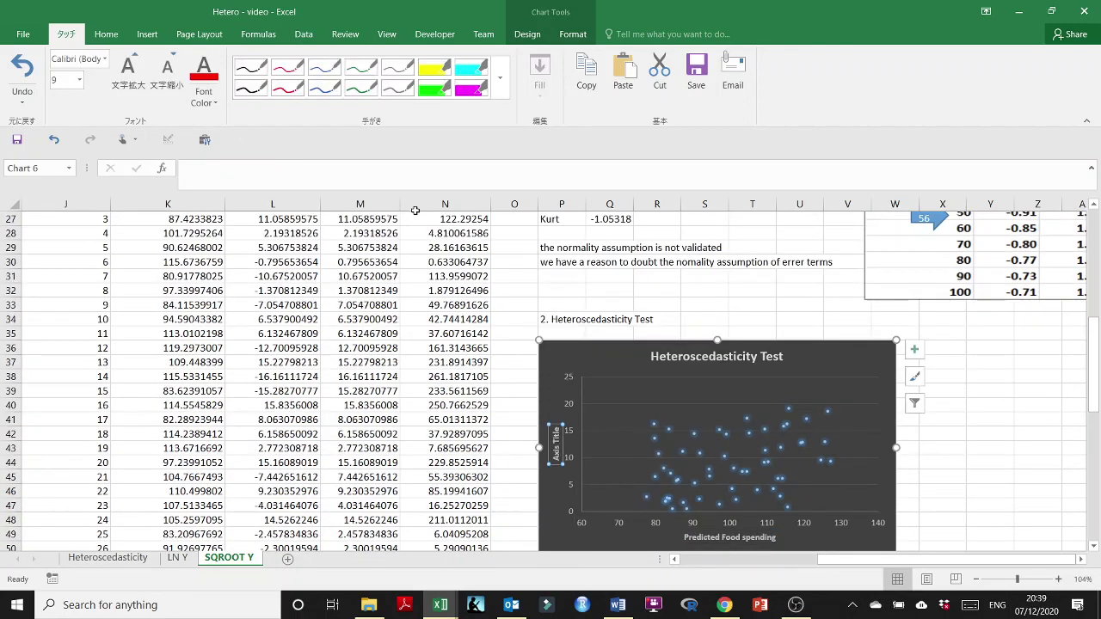
click(395, 176)
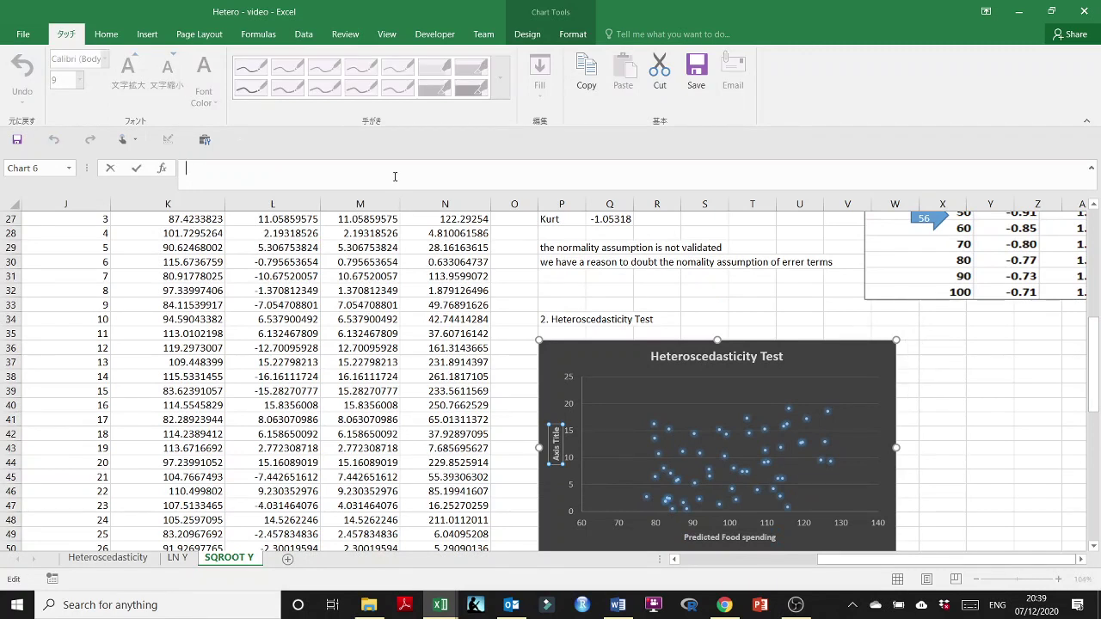
text(=)
mouse_move(1095, 409)
mouse_down()
mouse_move(1094, 384)
mouse_move(1094, 400)
mouse_up()
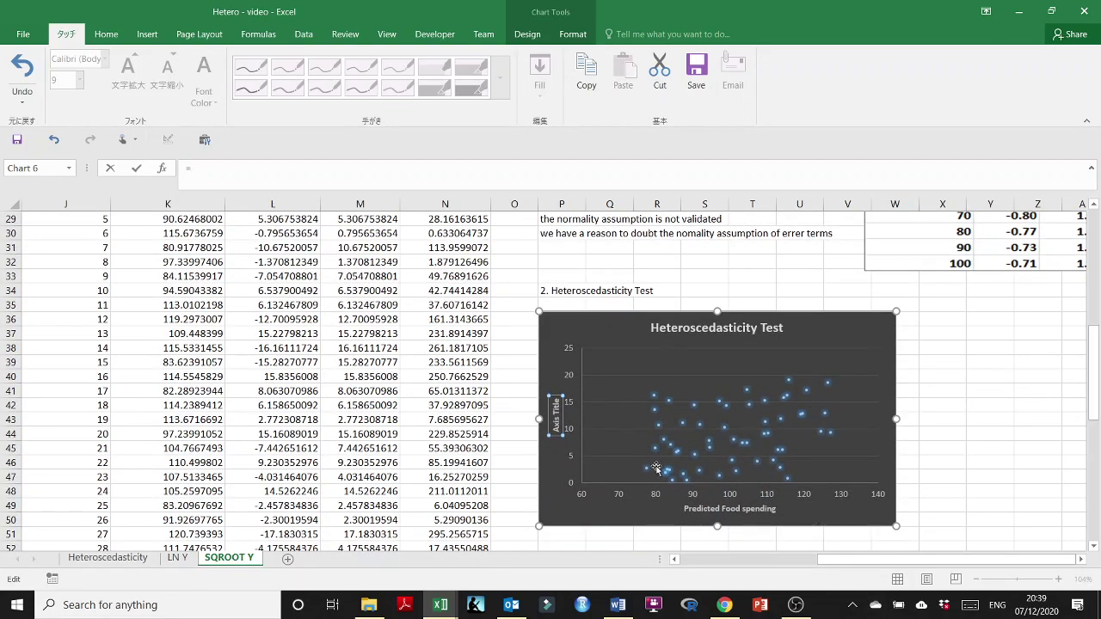
scroll(644, 355, up, 3)
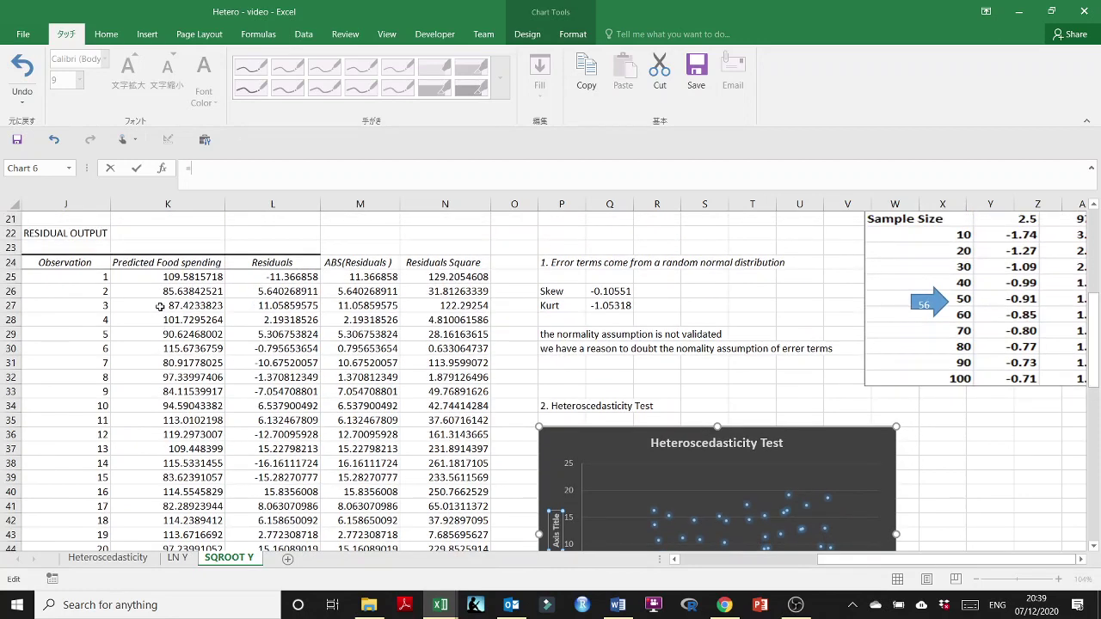
click(347, 265)
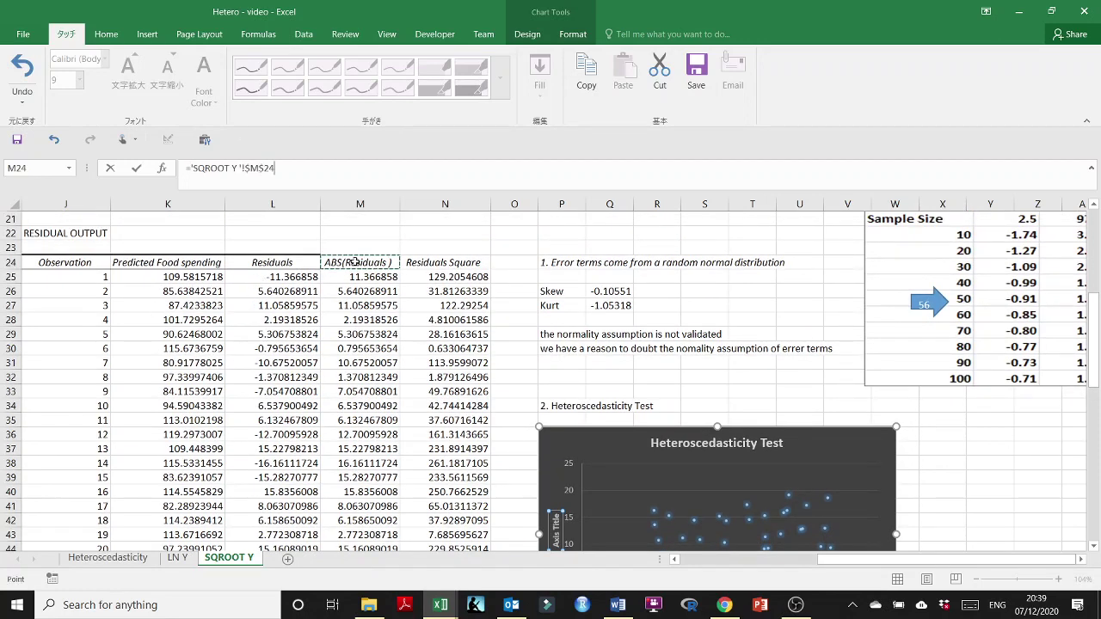
key(Return)
scroll(701, 452, down, 2)
scroll(701, 452, down, 1)
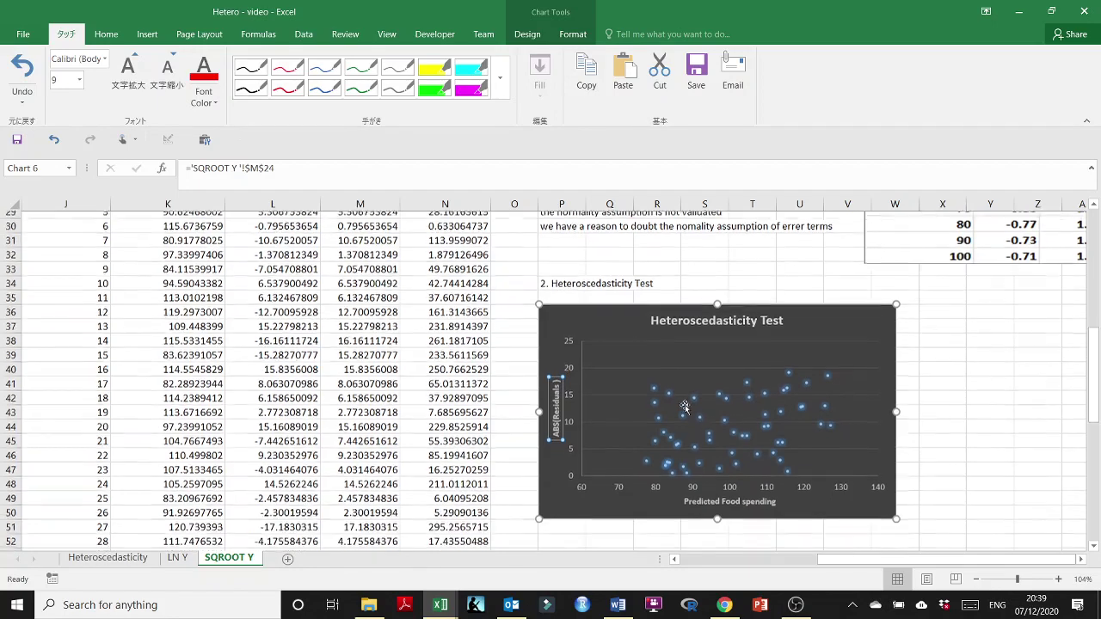
- Check which worksheet columns supply the X and Y values of the Heteroscedasticity Test series, then review the chart
click(535, 35)
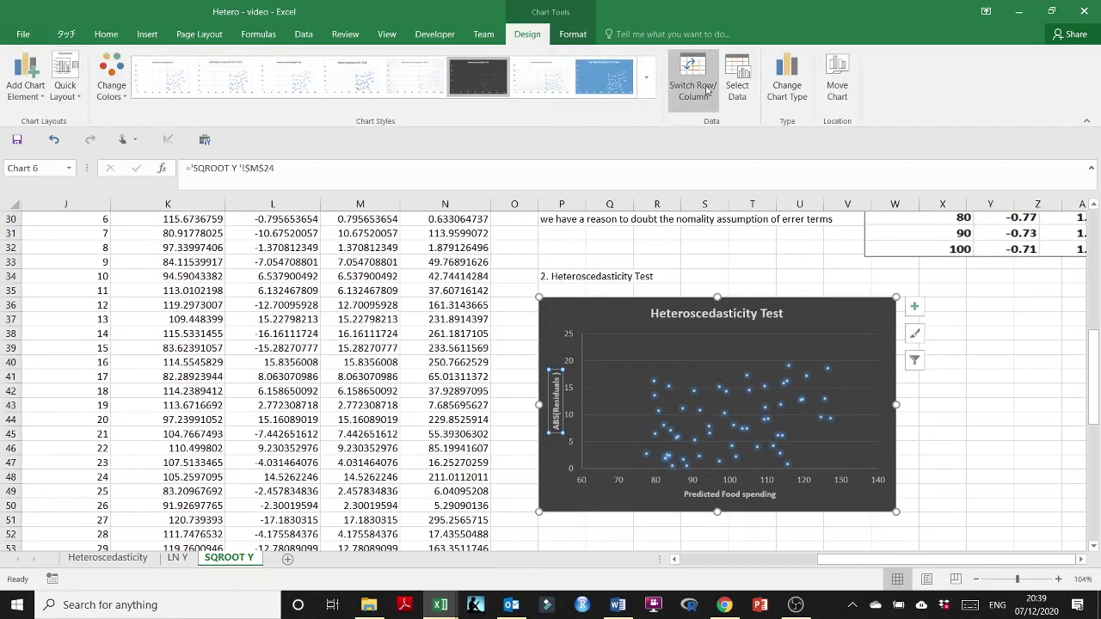
click(737, 82)
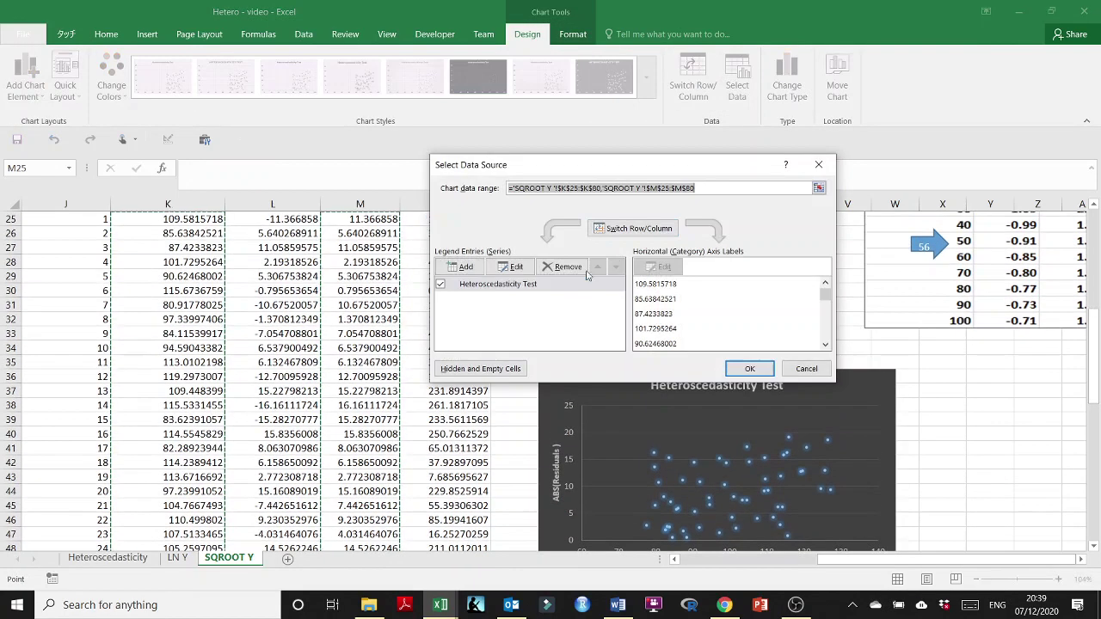
click(511, 266)
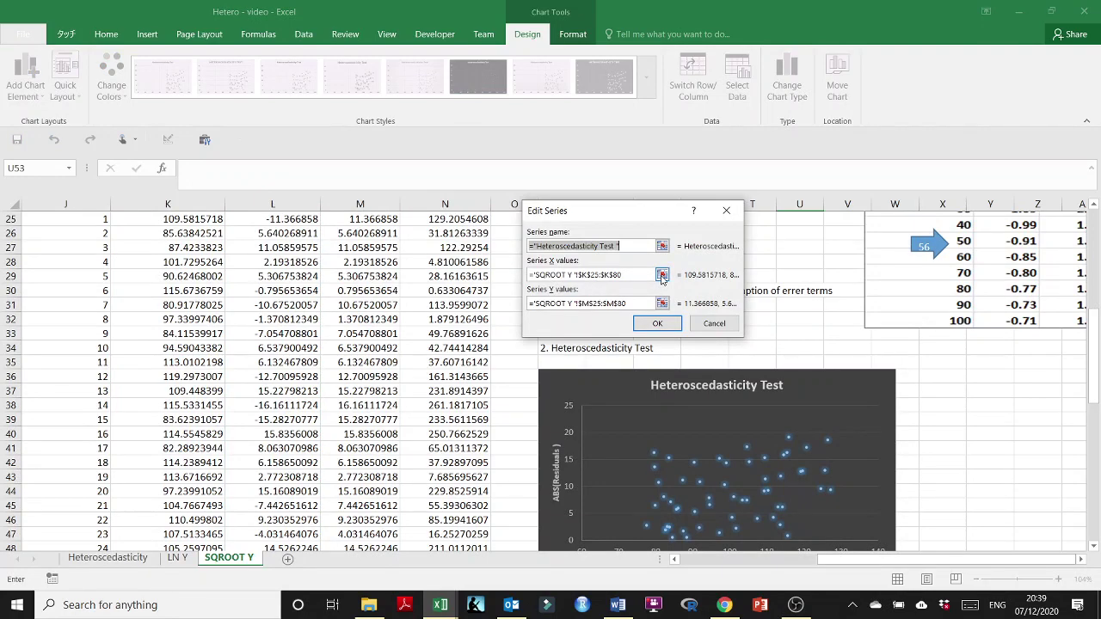
click(662, 275)
scroll(420, 384, up, 3)
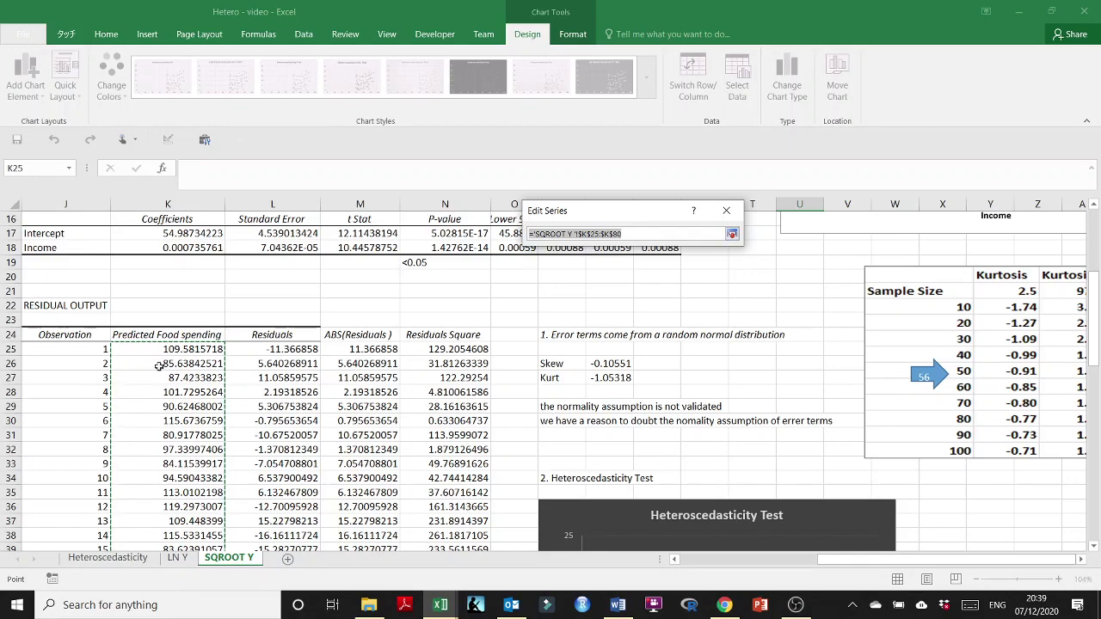
scroll(175, 363, down, 6)
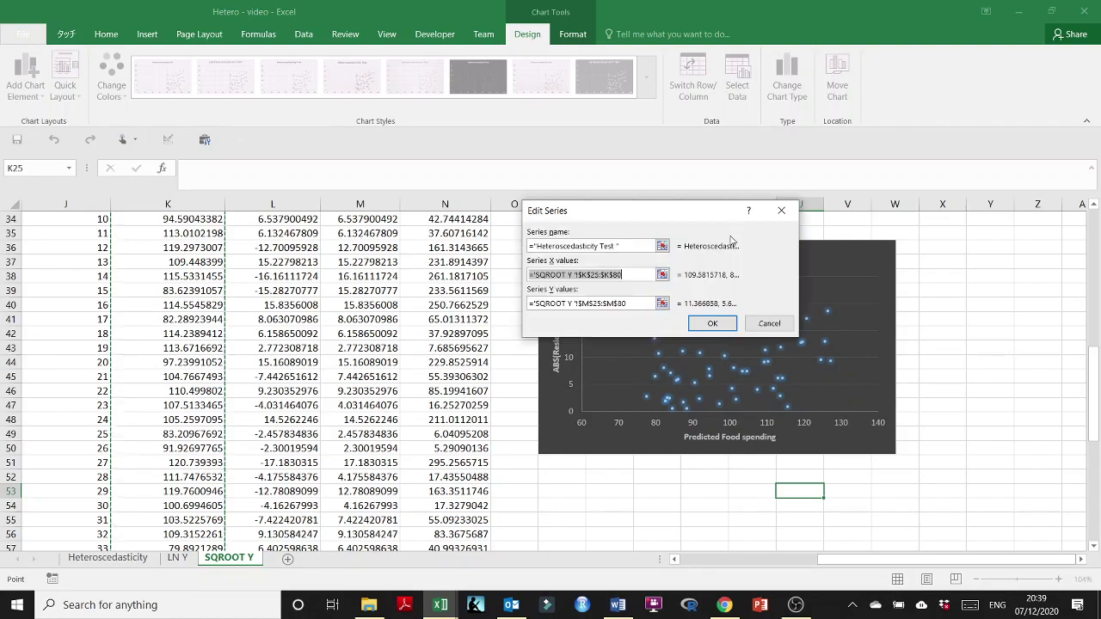
click(732, 234)
key(Tab)
scroll(636, 320, up, 2)
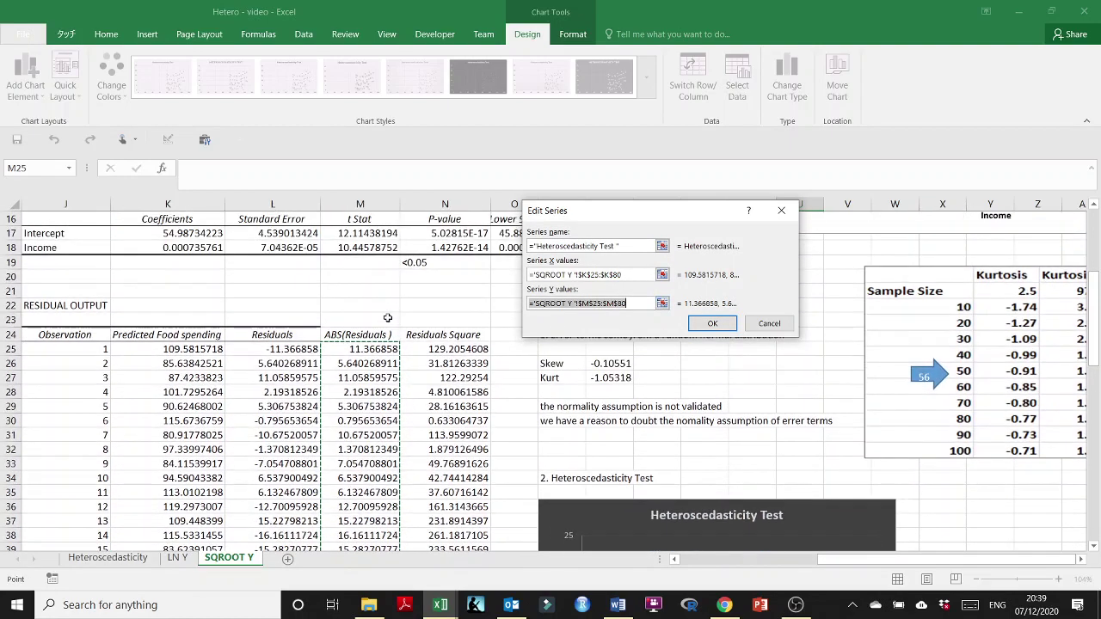
click(712, 325)
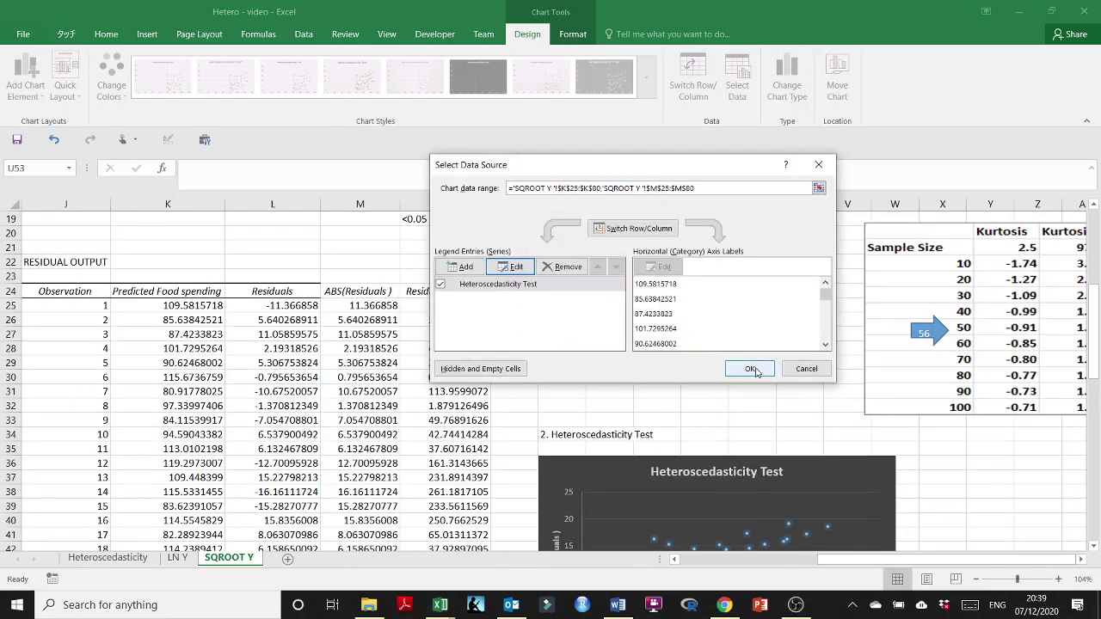
click(749, 367)
scroll(725, 428, down, 5)
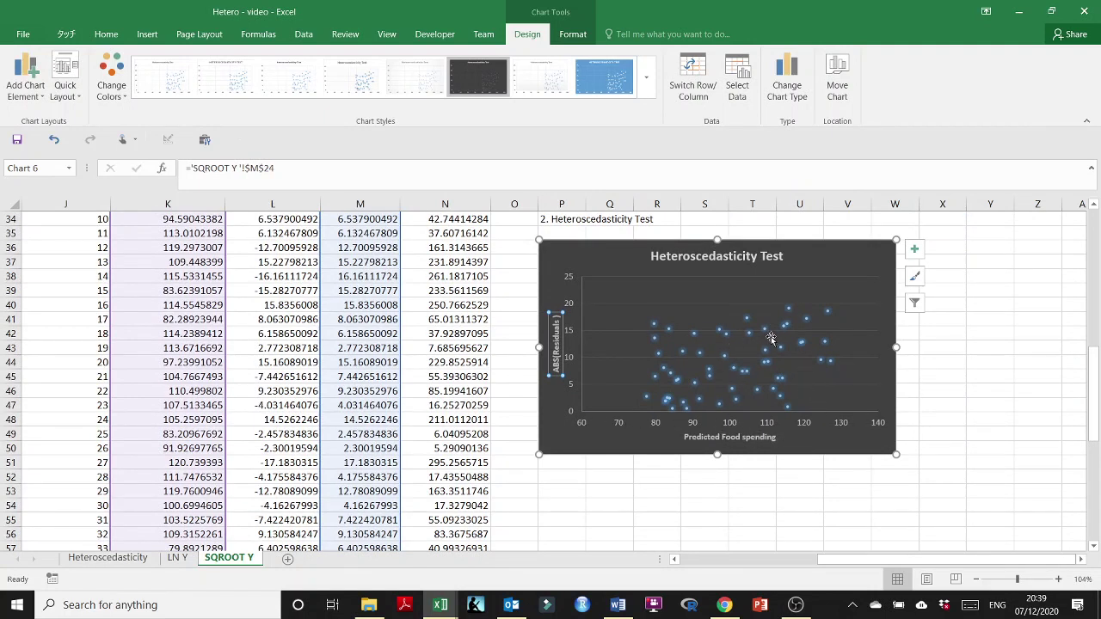
click(912, 366)
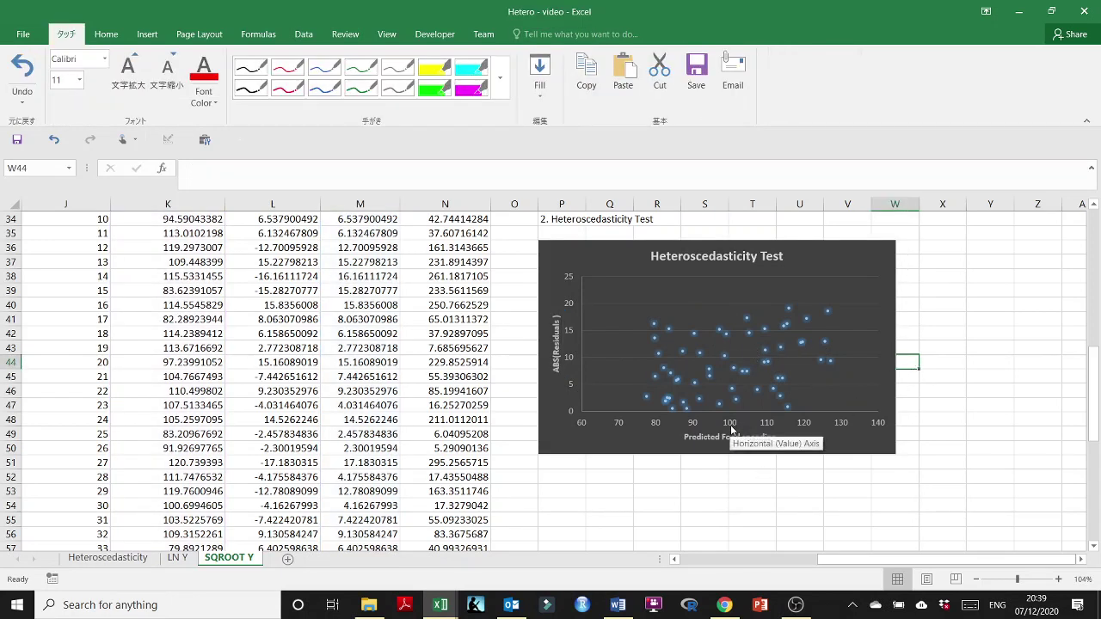
- Add a linear trendline to the Heteroscedasticity Test series and display its equation and R-squared value on the chart
right_click(724, 356)
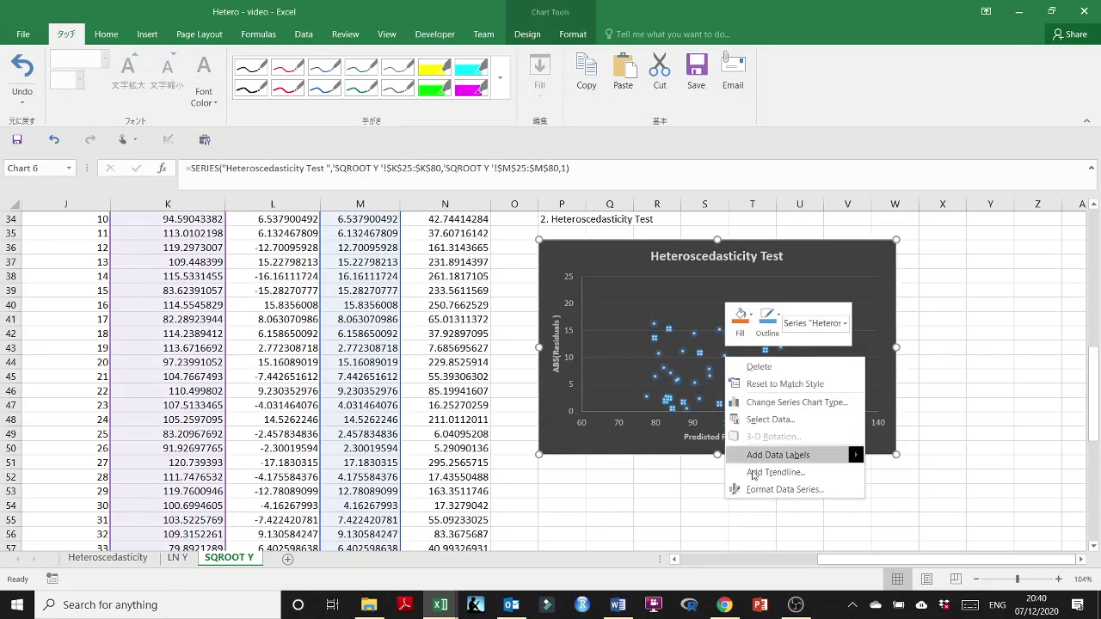
key(Escape)
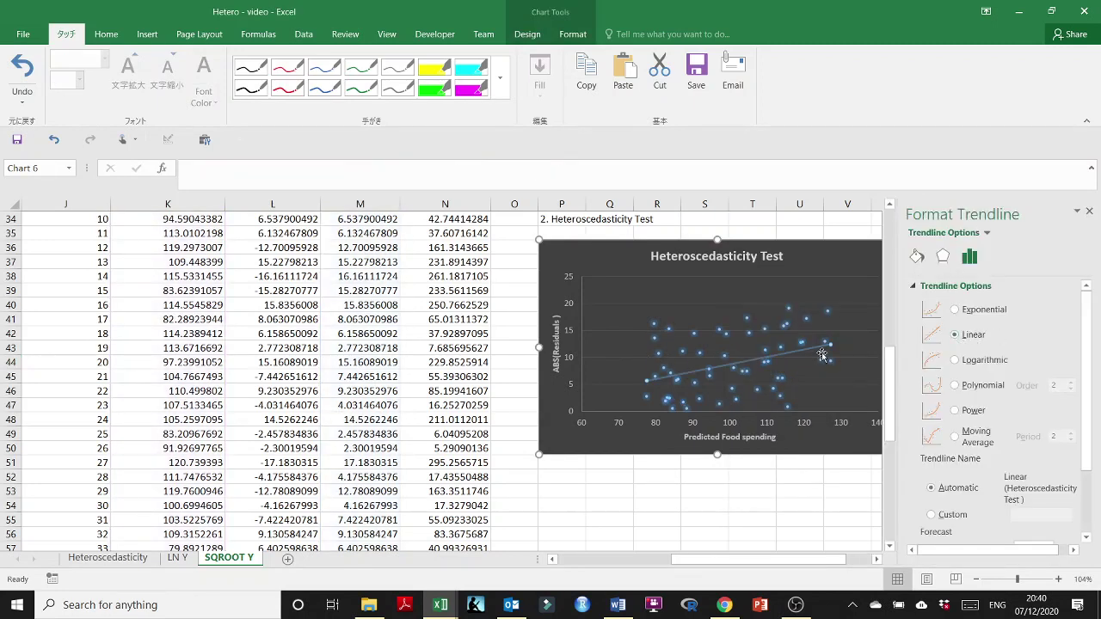
scroll(1086, 513, down, 2)
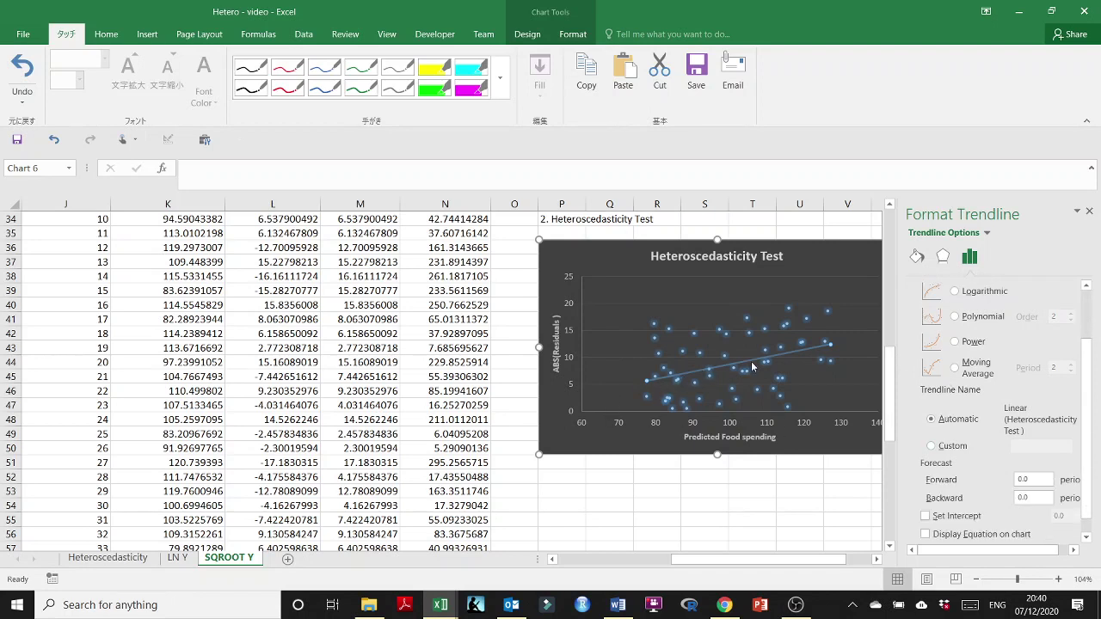
scroll(1019, 391, down, 1)
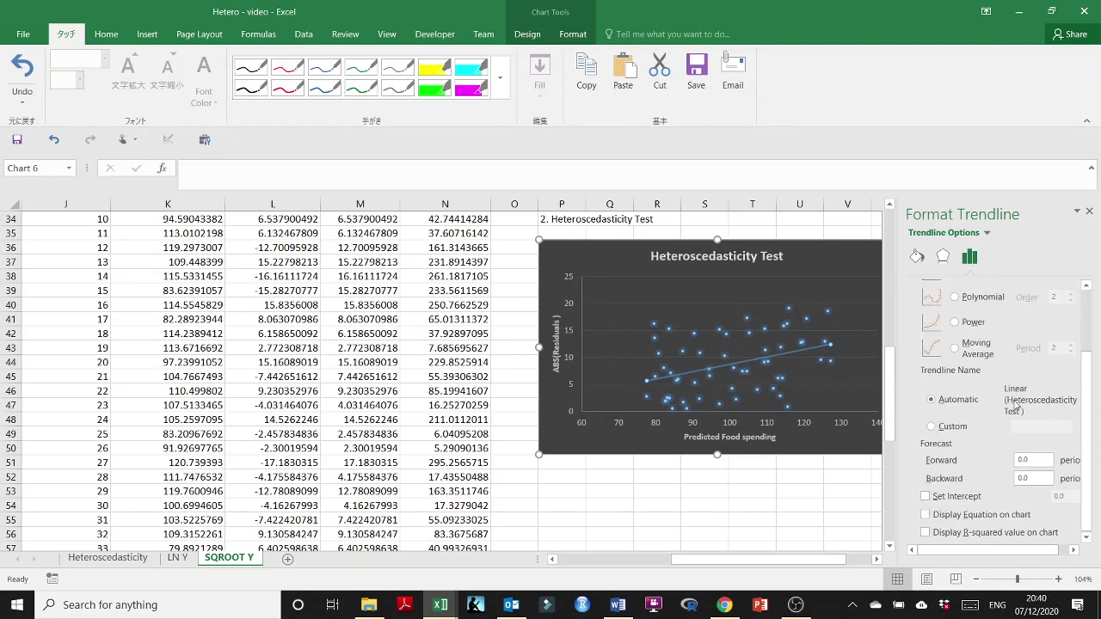
click(925, 514)
click(925, 534)
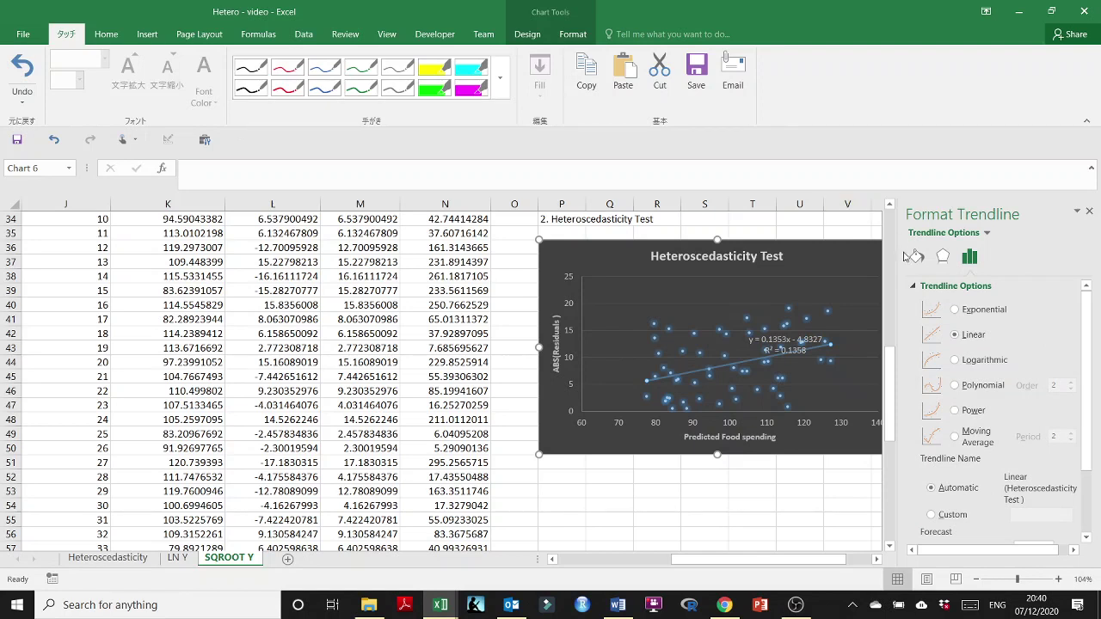
- Set the trendline's line color to standard yellow
click(917, 257)
click(1064, 379)
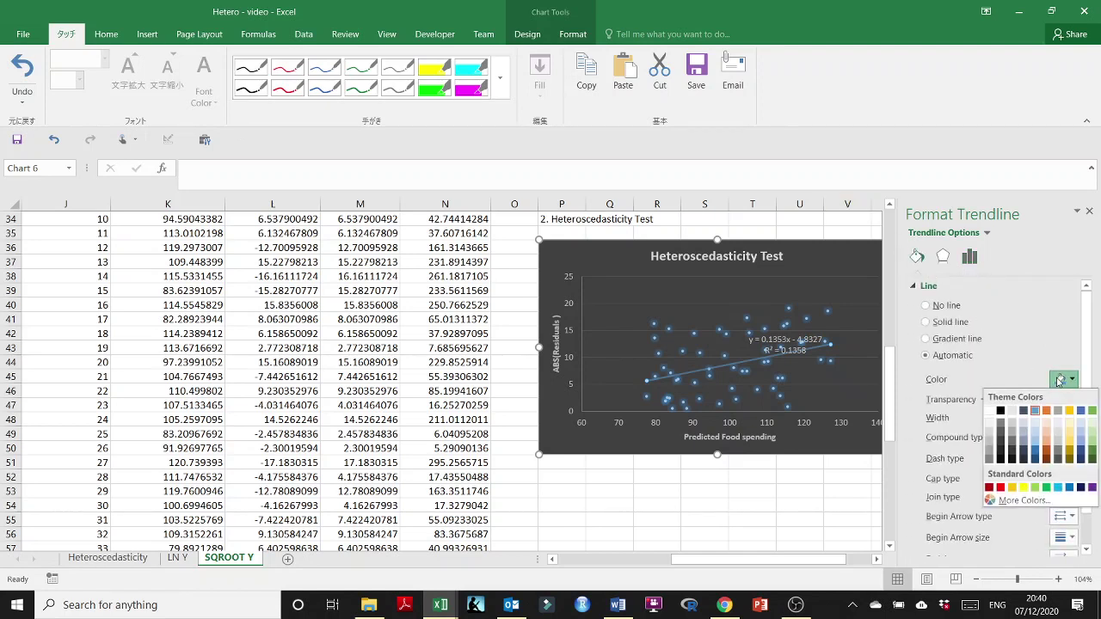
click(1023, 487)
- Move the trendline's equation label to the chart's upper-right corner beside the title and close the label formatting options
click(783, 338)
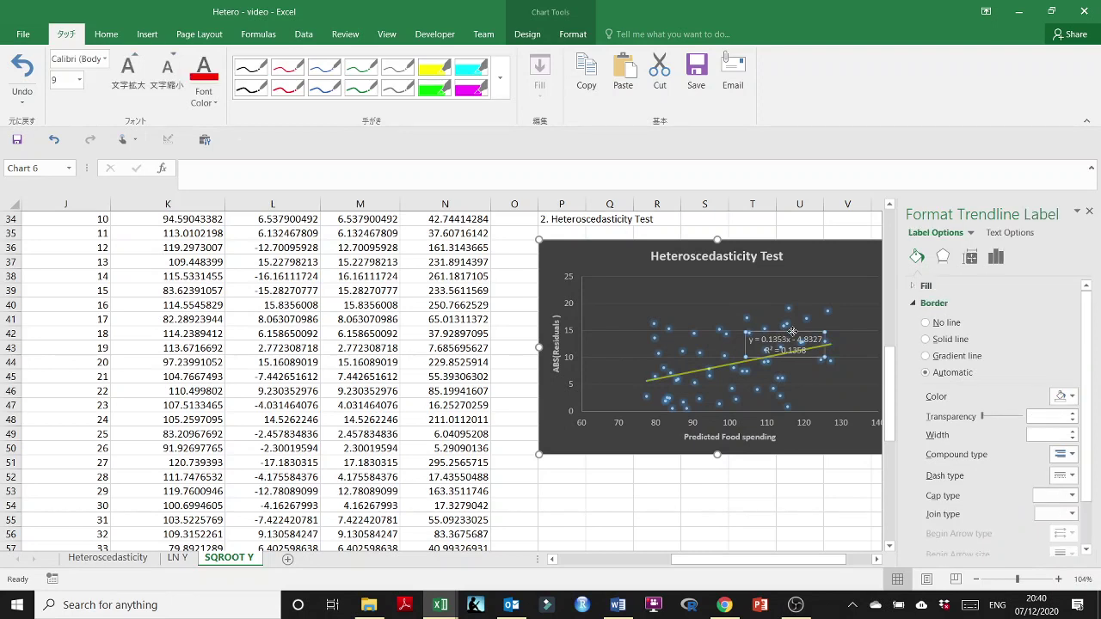
drag(792, 332, 844, 245)
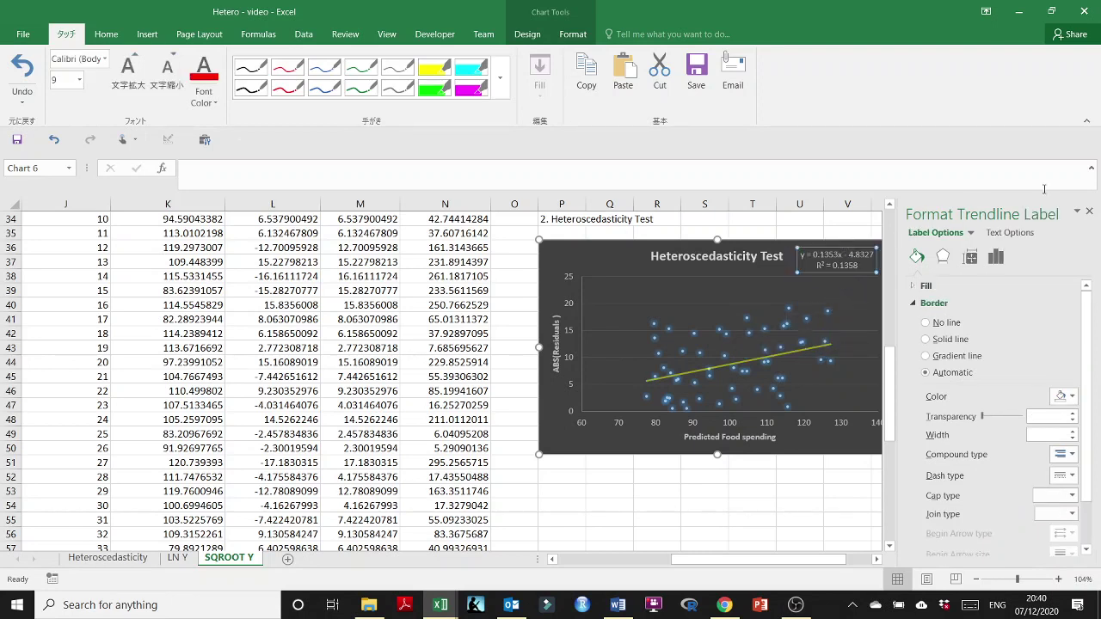
click(1088, 211)
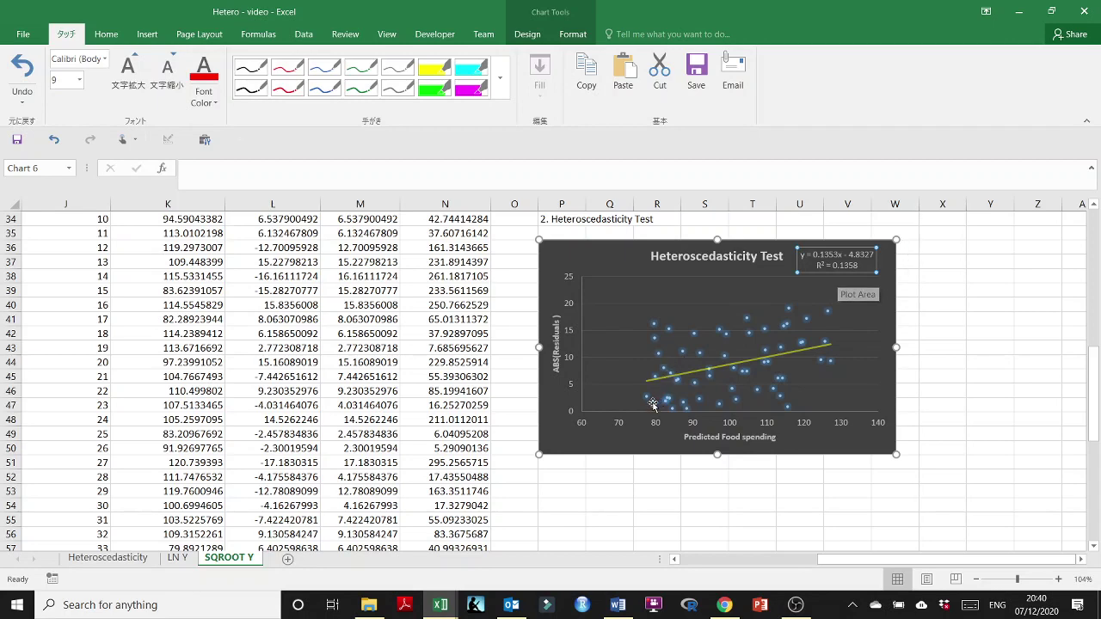
- Enter the heading "Breusch - Pagan Test" in P53 below the heteroscedasticity chart
scroll(602, 413, down, 1)
click(581, 446)
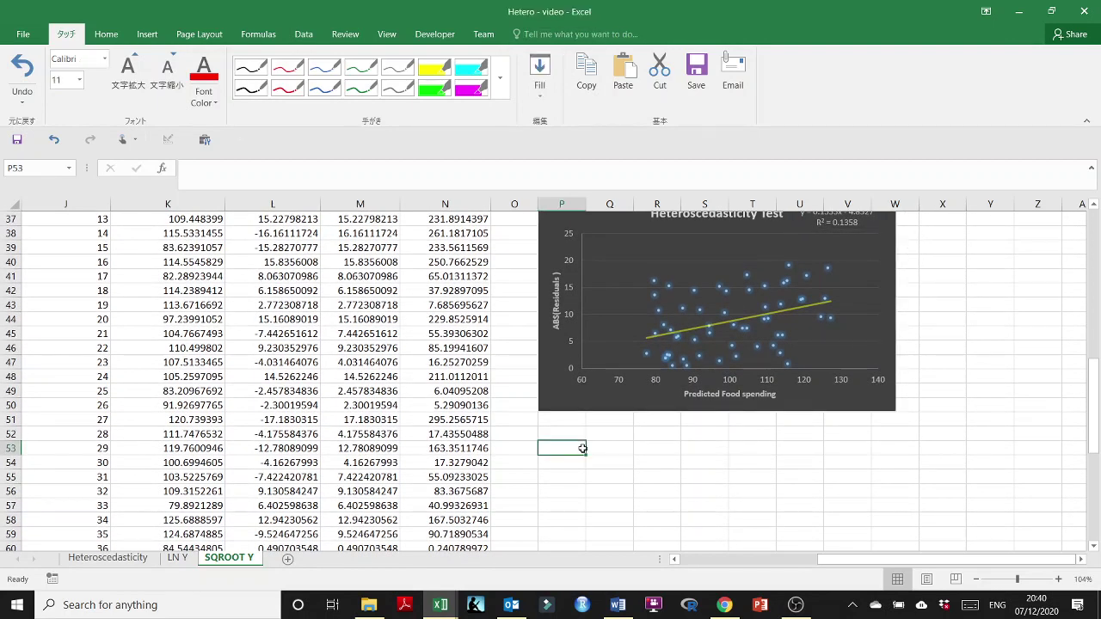
text(Breusch)
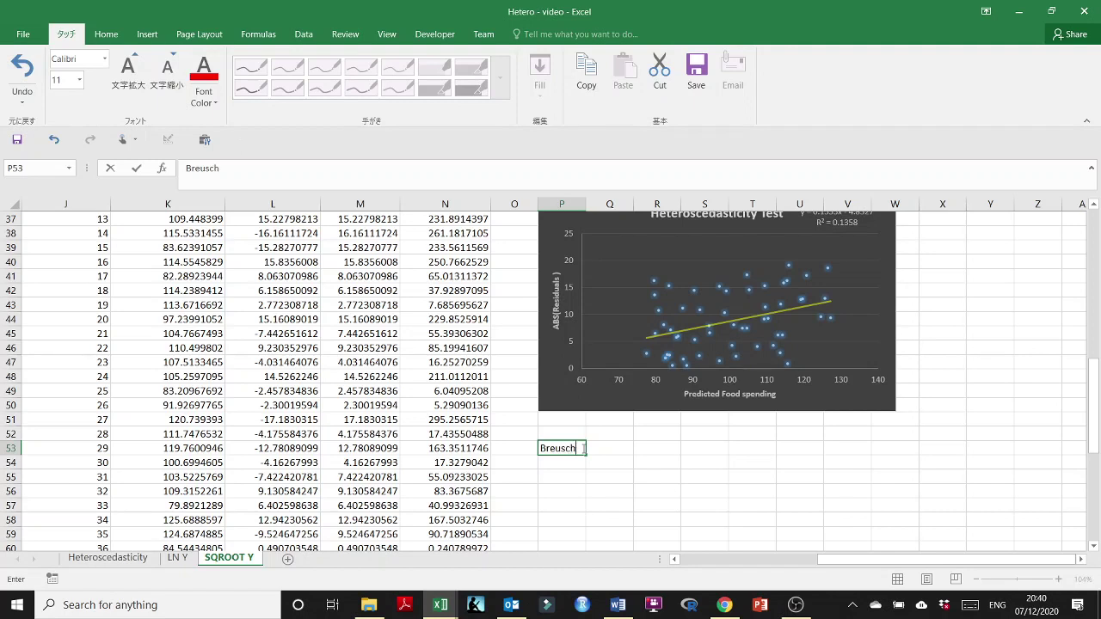
text( - Pagan Test)
key(Return)
key(Return)
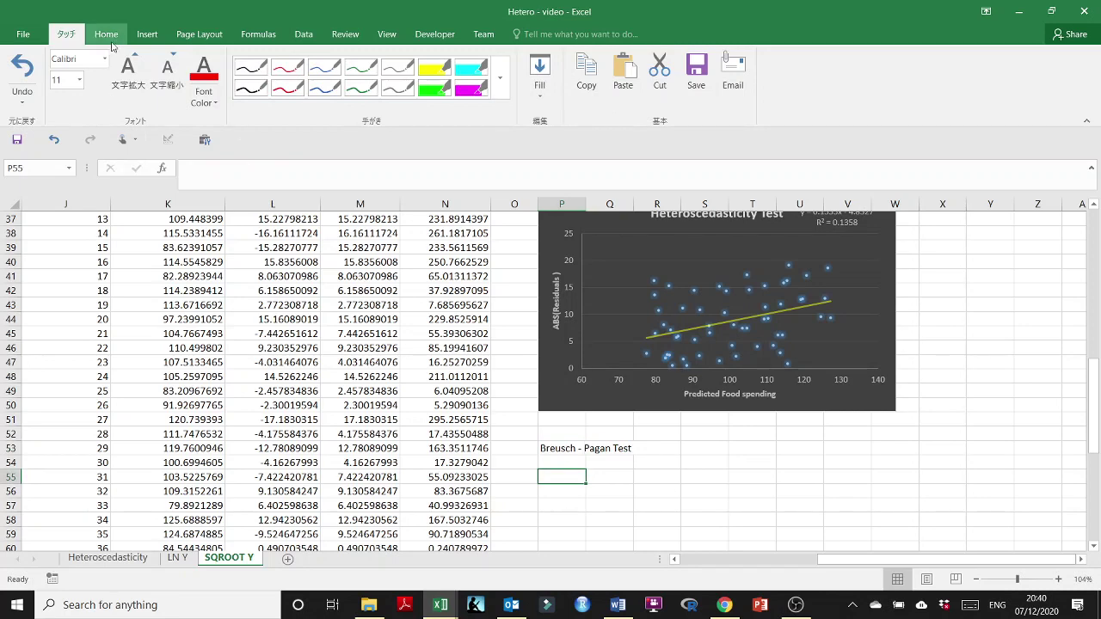
- Start a Regression analysis and set its Input Y Range to the Residuals Square column, N24:N80
click(147, 35)
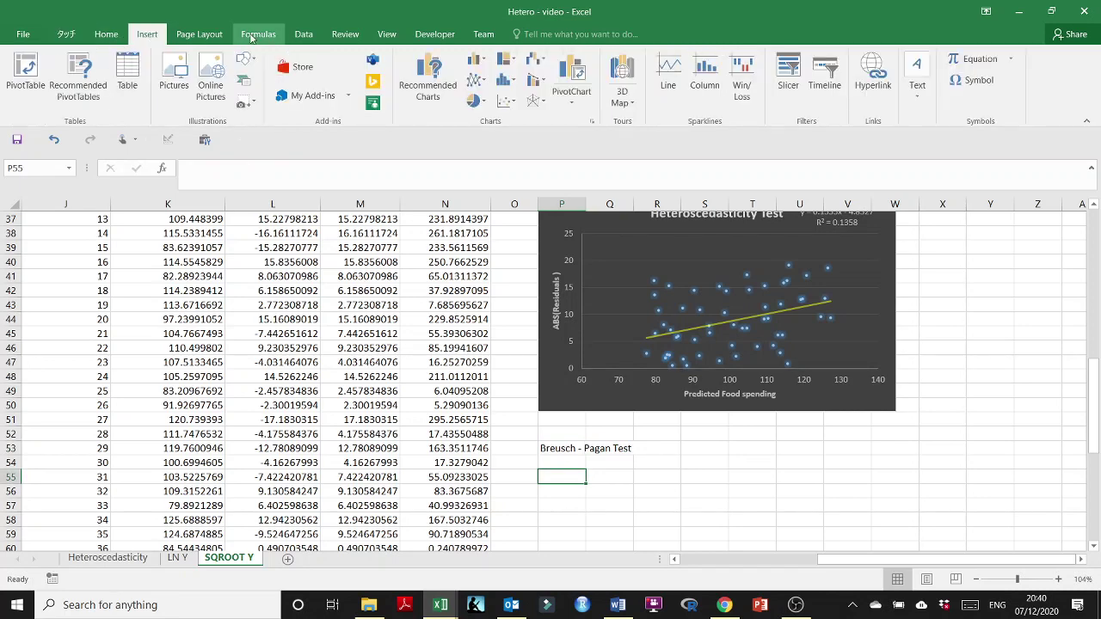
click(303, 34)
click(1049, 80)
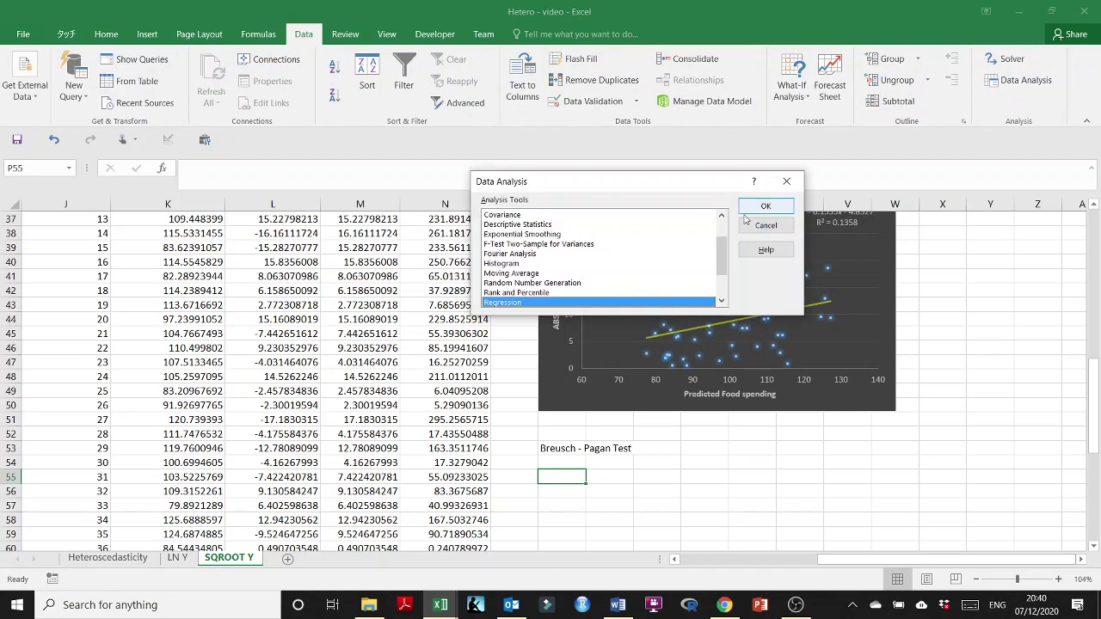
click(786, 209)
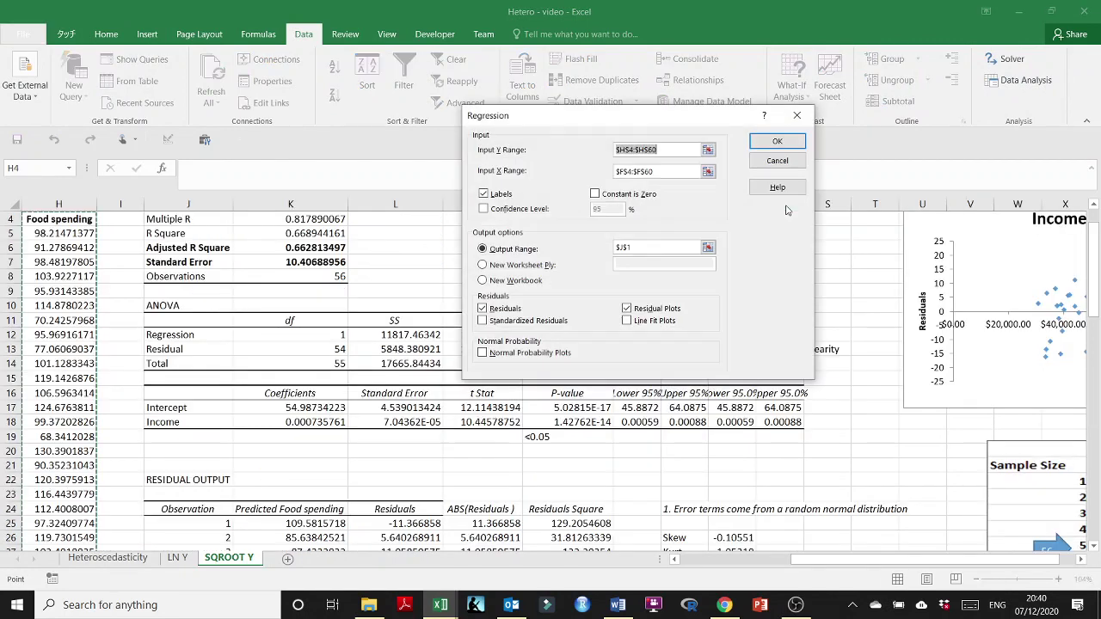
click(707, 150)
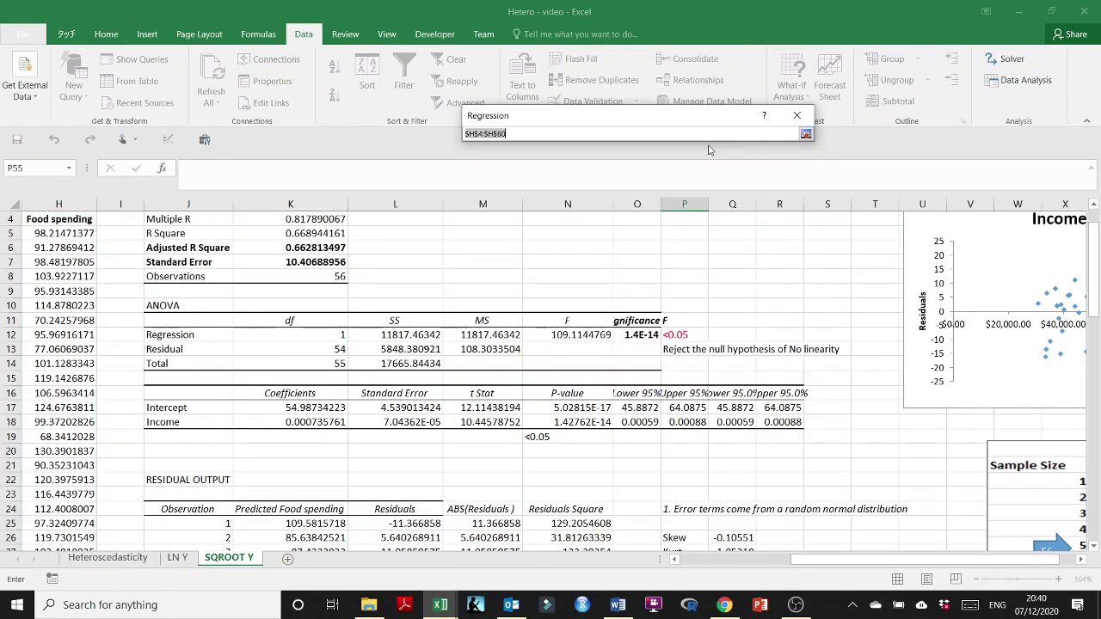
click(806, 135)
click(708, 152)
scroll(615, 367, down, 3)
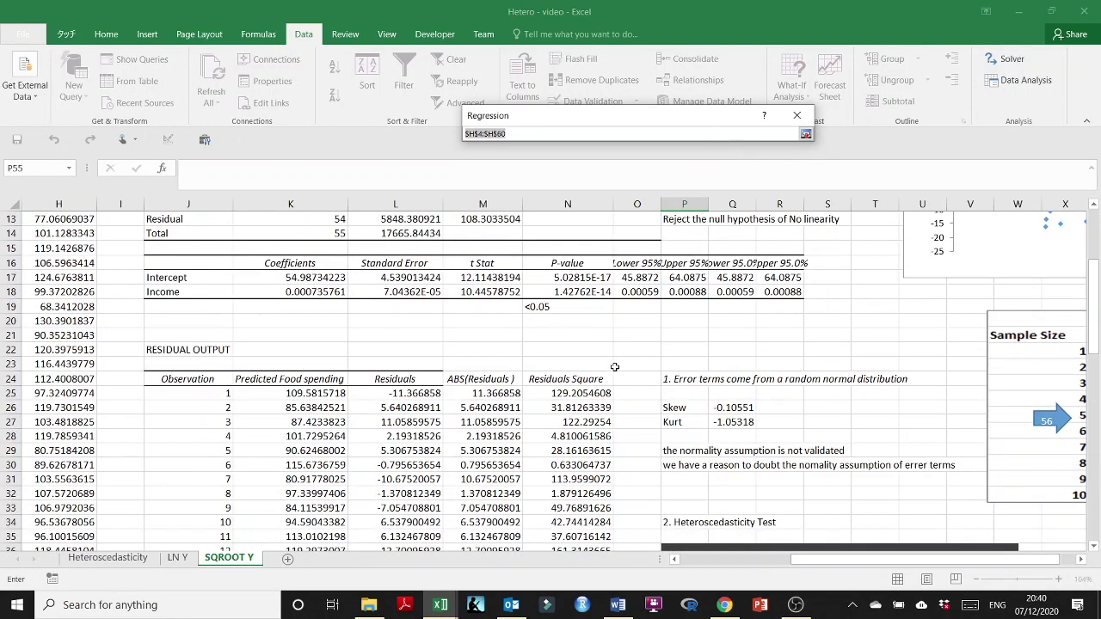
click(565, 379)
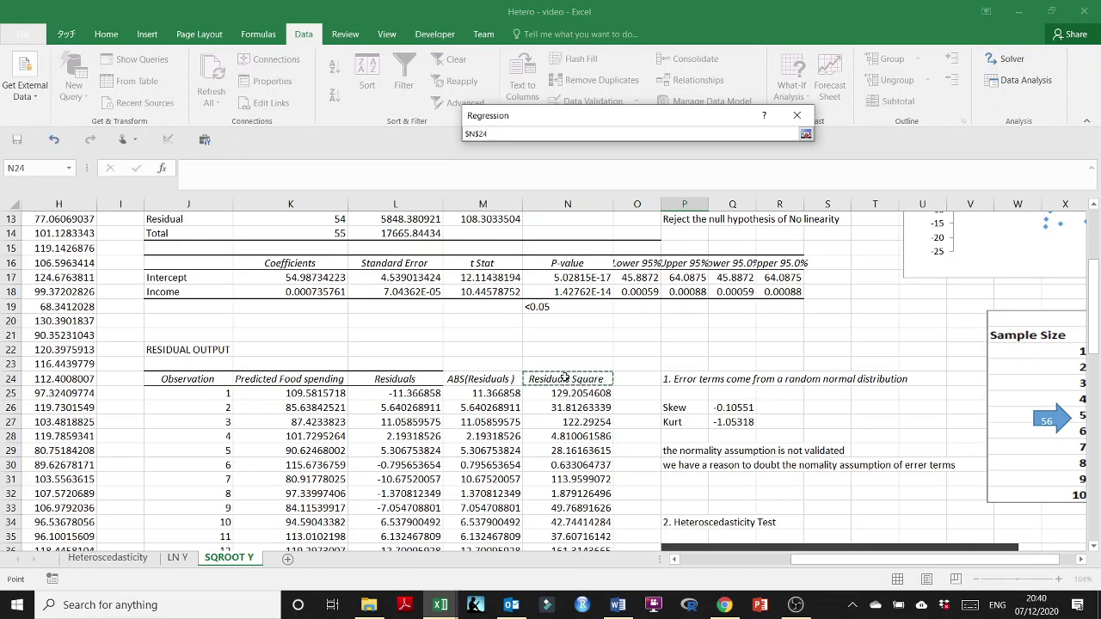
key(ctrl+shift+Down)
click(806, 134)
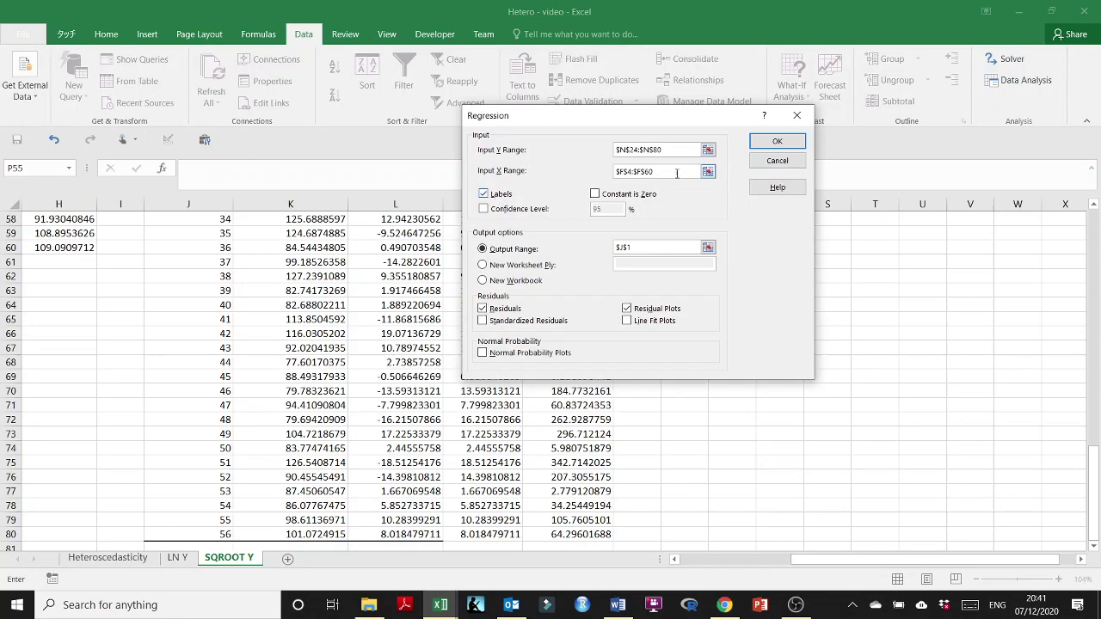
- Select the Income column, F4:F60, as the regression's Input X Range
click(707, 172)
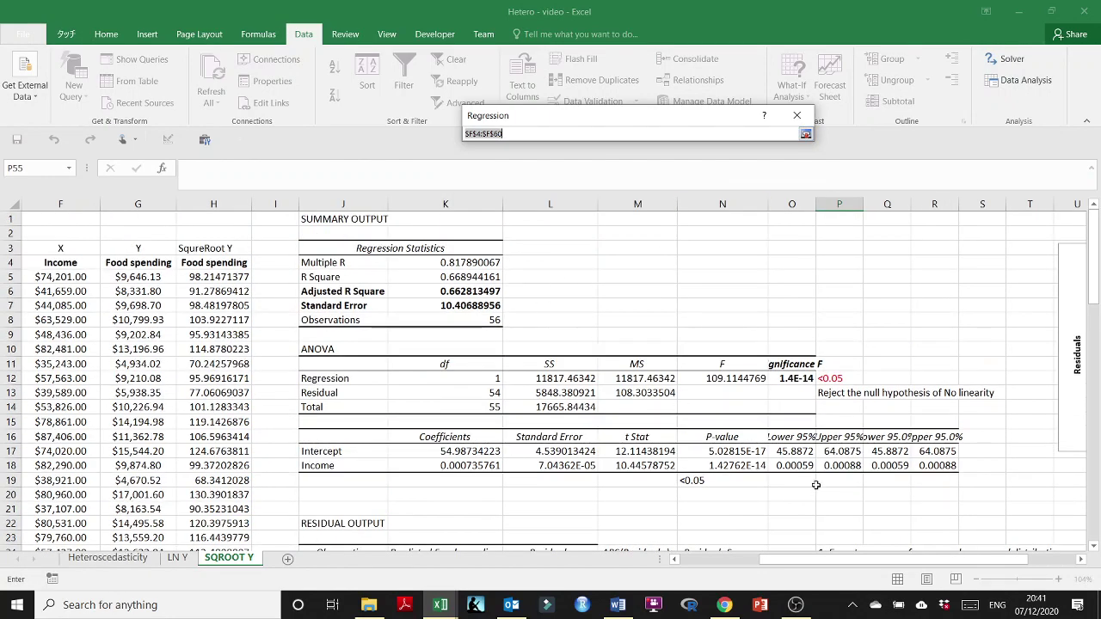
drag(839, 561, 776, 561)
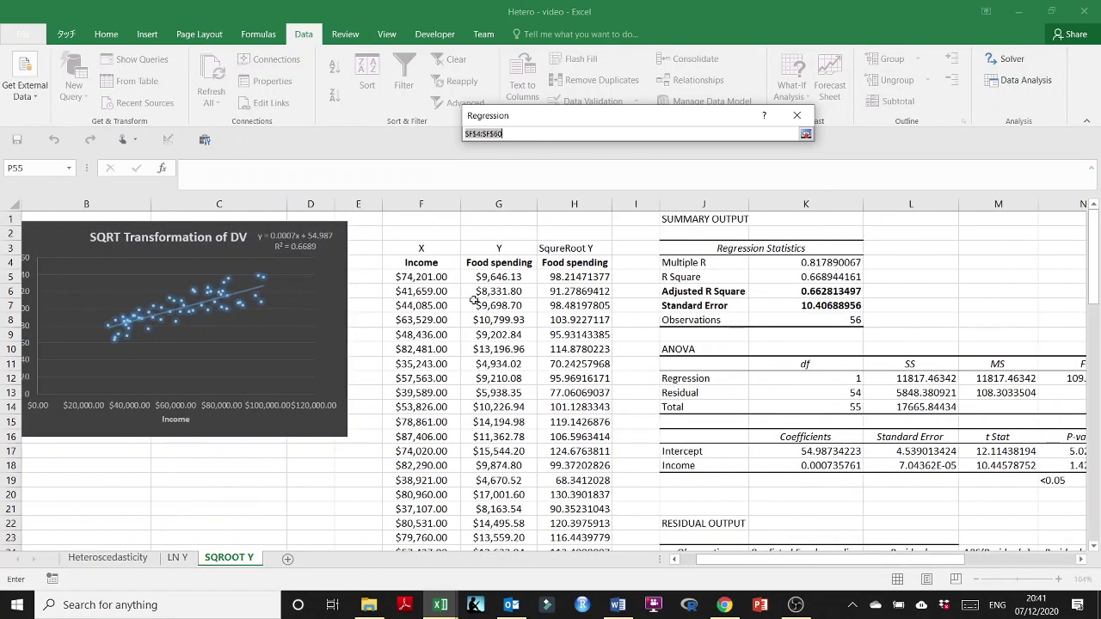
click(434, 264)
key(ctrl+shift+Down)
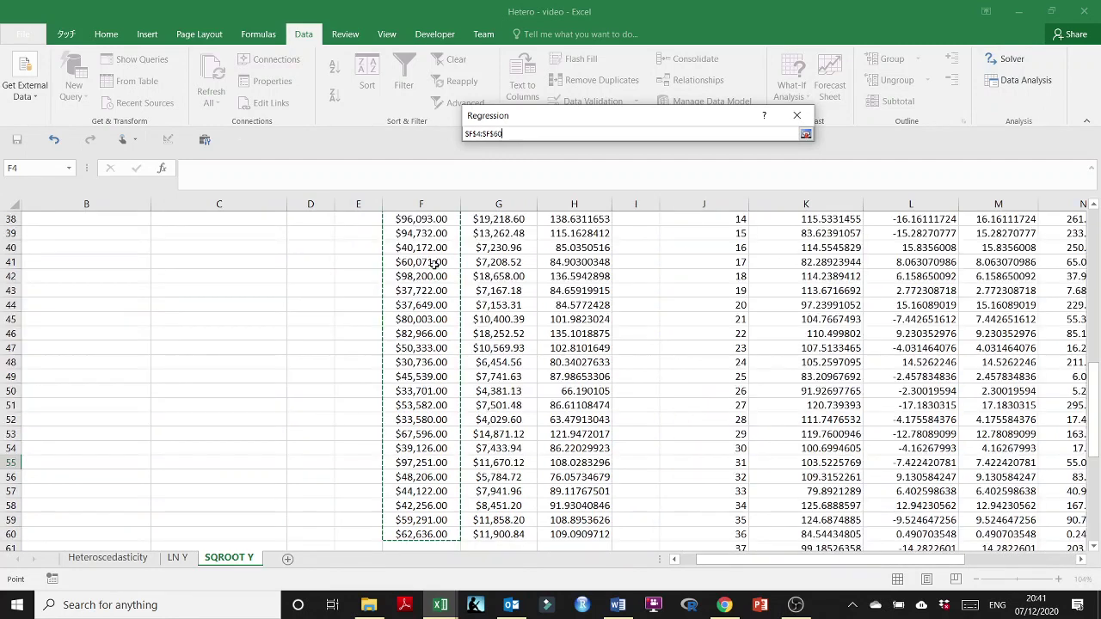
click(805, 134)
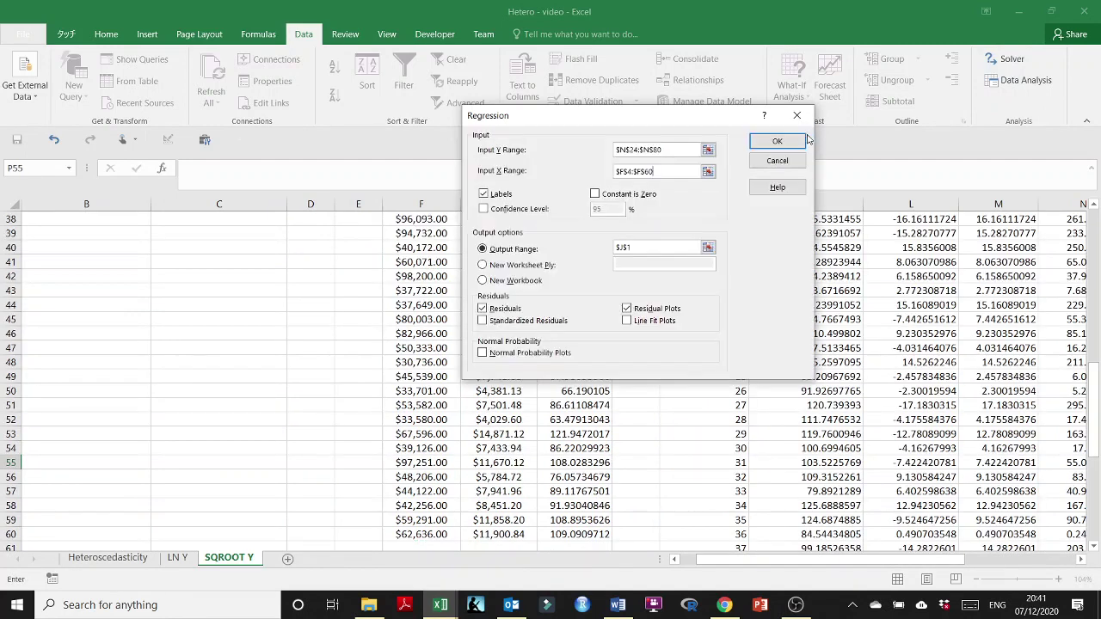
- Turn off Residuals and Residual Plots, set the regression's output range to P55, and run the analysis
click(500, 309)
click(627, 309)
click(706, 247)
scroll(792, 395, down, 10)
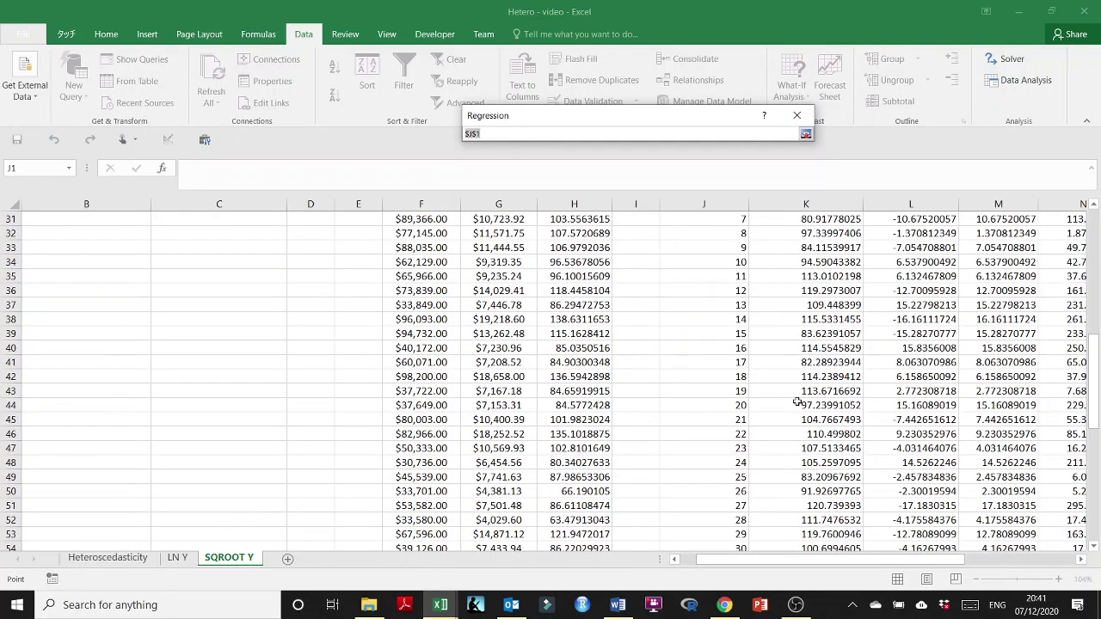
scroll(797, 401, right, 5)
scroll(794, 397, down, 2)
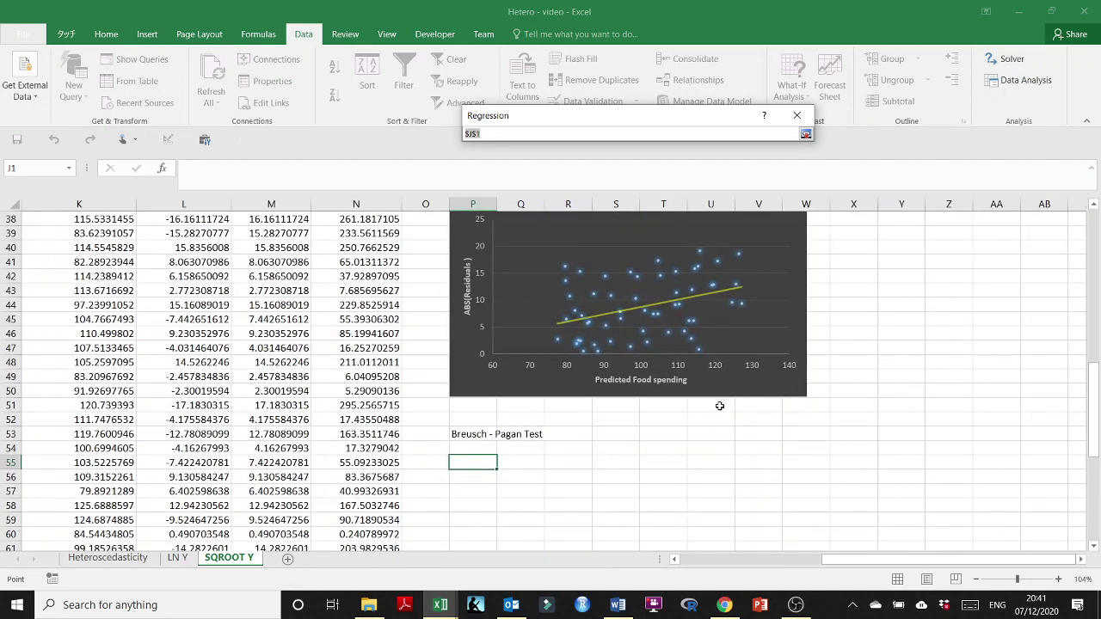
scroll(719, 405, down, 1)
click(485, 433)
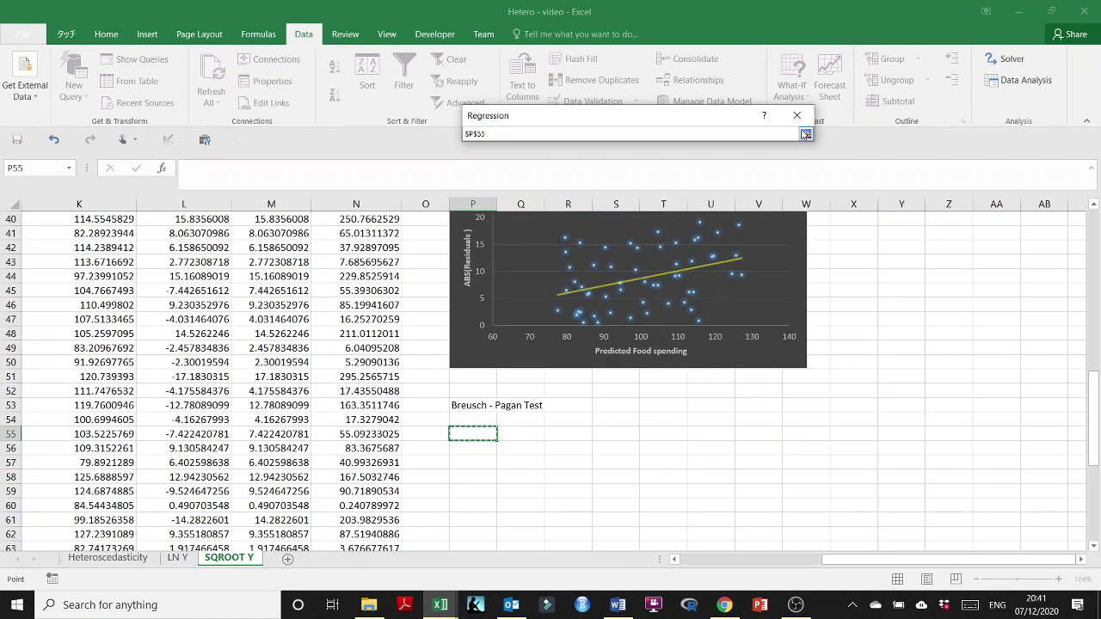
click(806, 134)
click(774, 143)
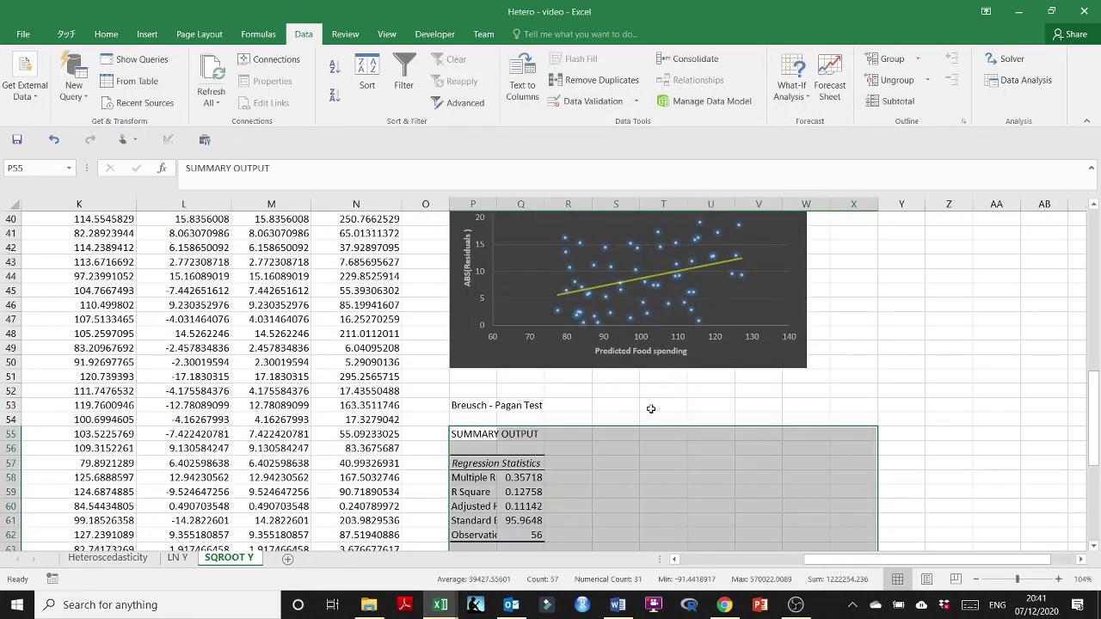
- Widen column P to fit the regression labels and examine the Significance F value in the ANOVA table
drag(496, 204, 520, 204)
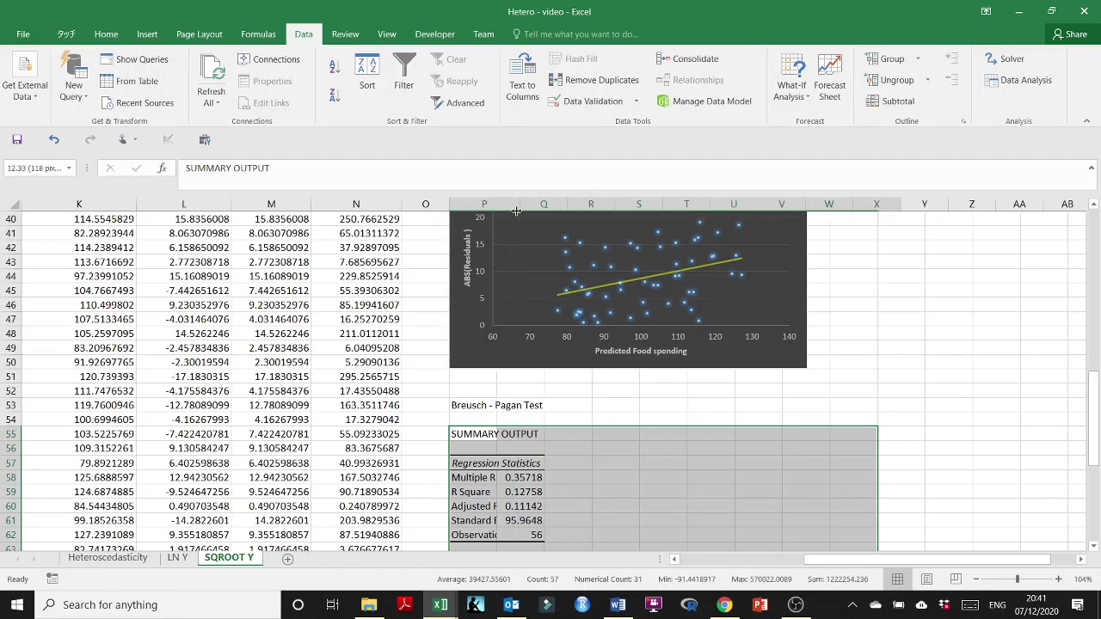
scroll(636, 478, down, 2)
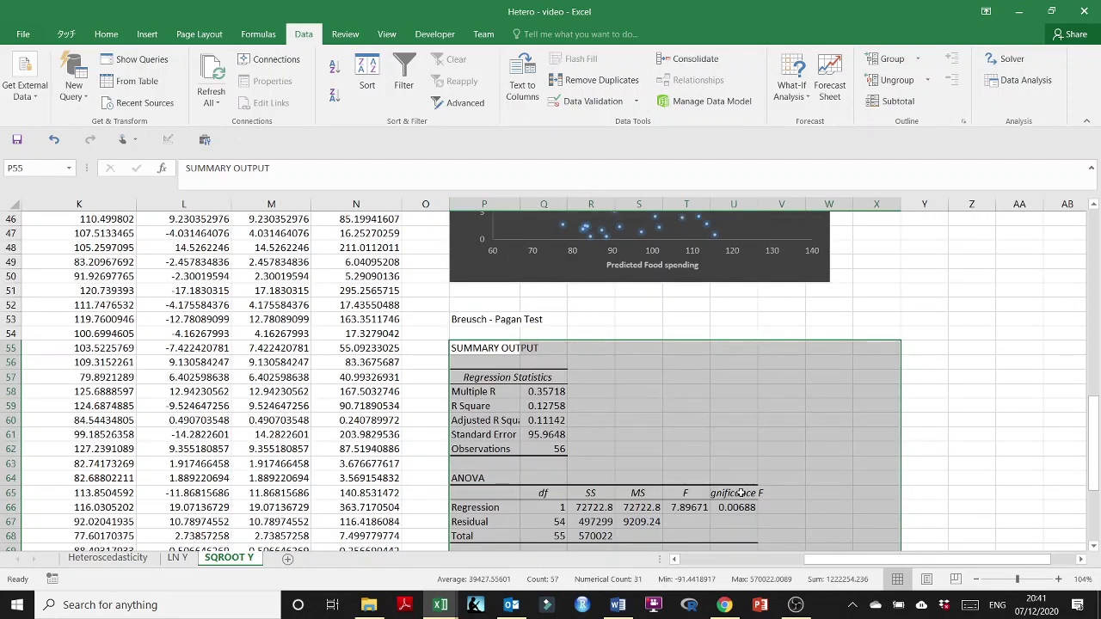
drag(737, 492, 738, 508)
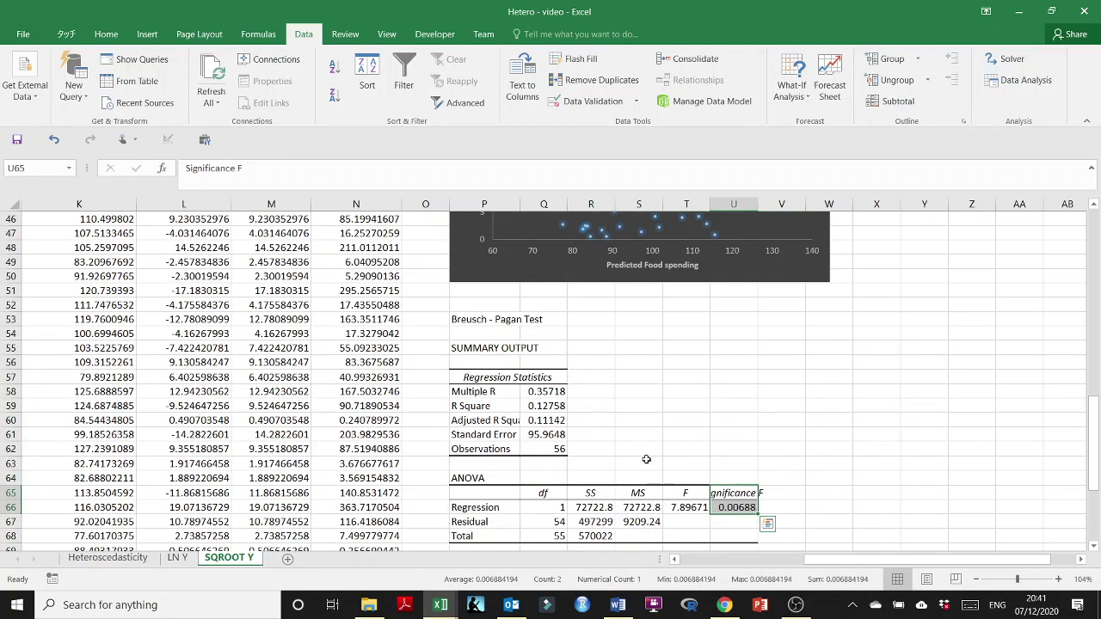
- Enter the note "Chi-Square = n * R Square" in S57 beside the regression statistics
click(638, 378)
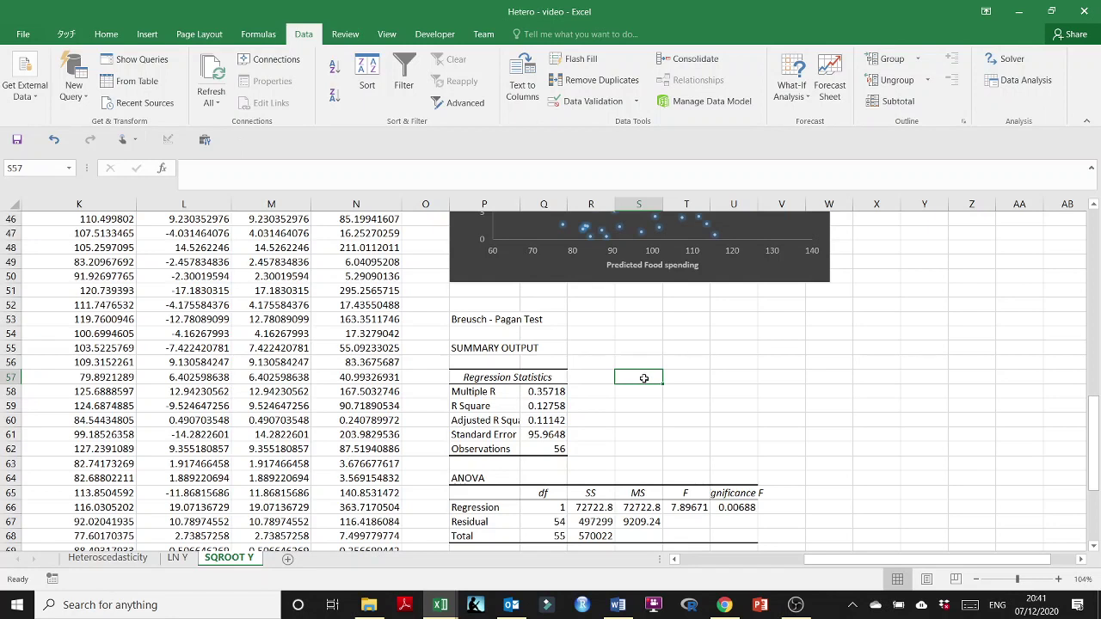
text(Chi-)
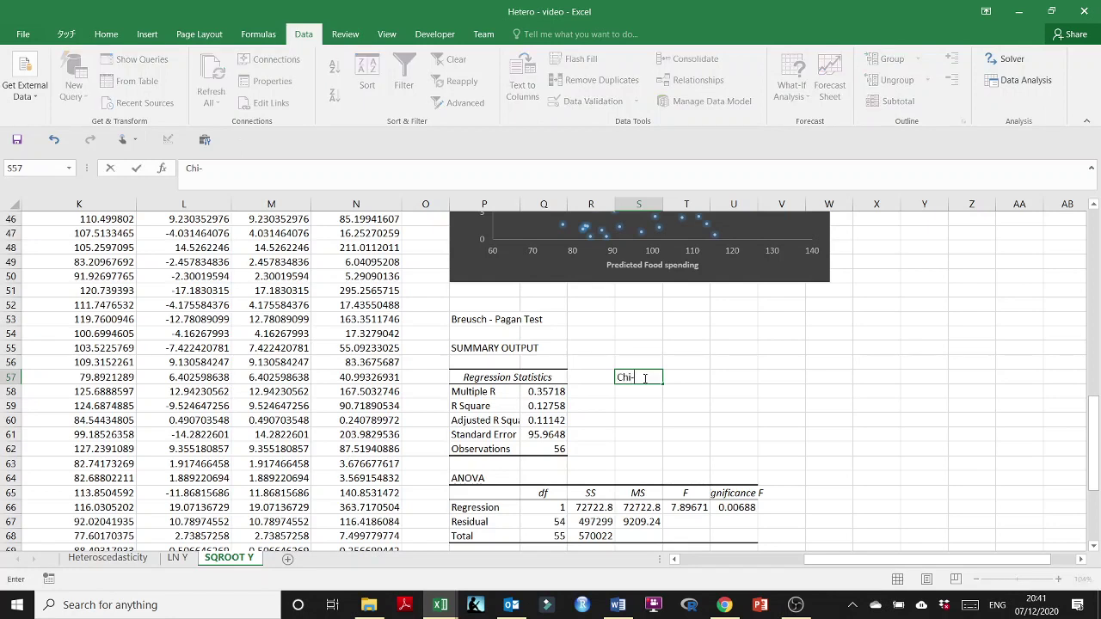
text(Squa)
text(re = n * R Square)
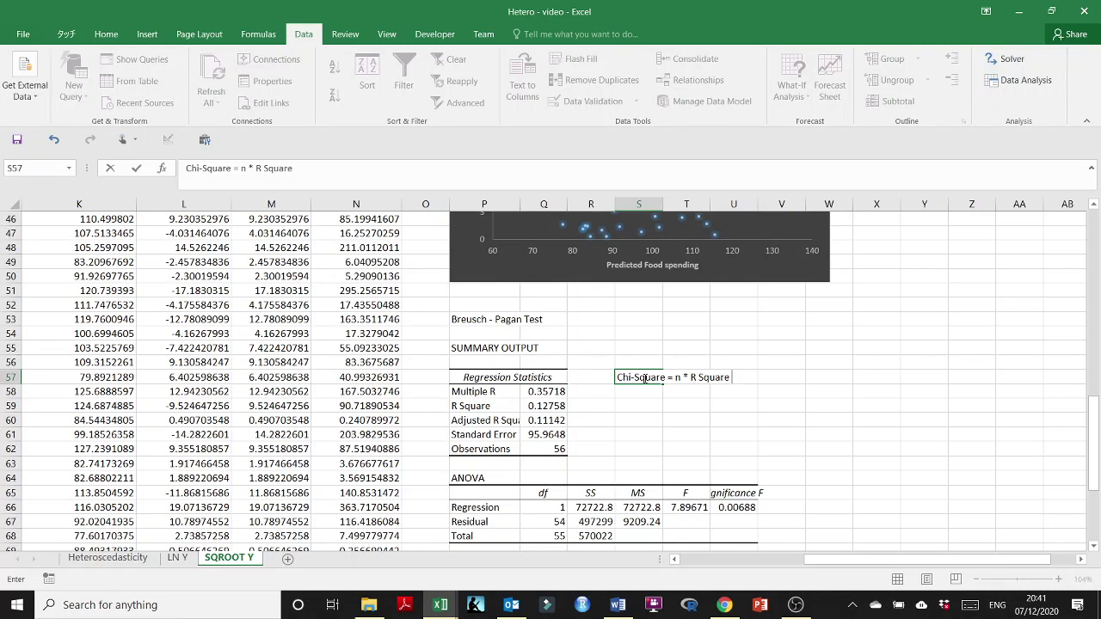
key(Return)
- Compute the chi-square statistic in T58 as 56 times the R Square value in Q59
key(Right)
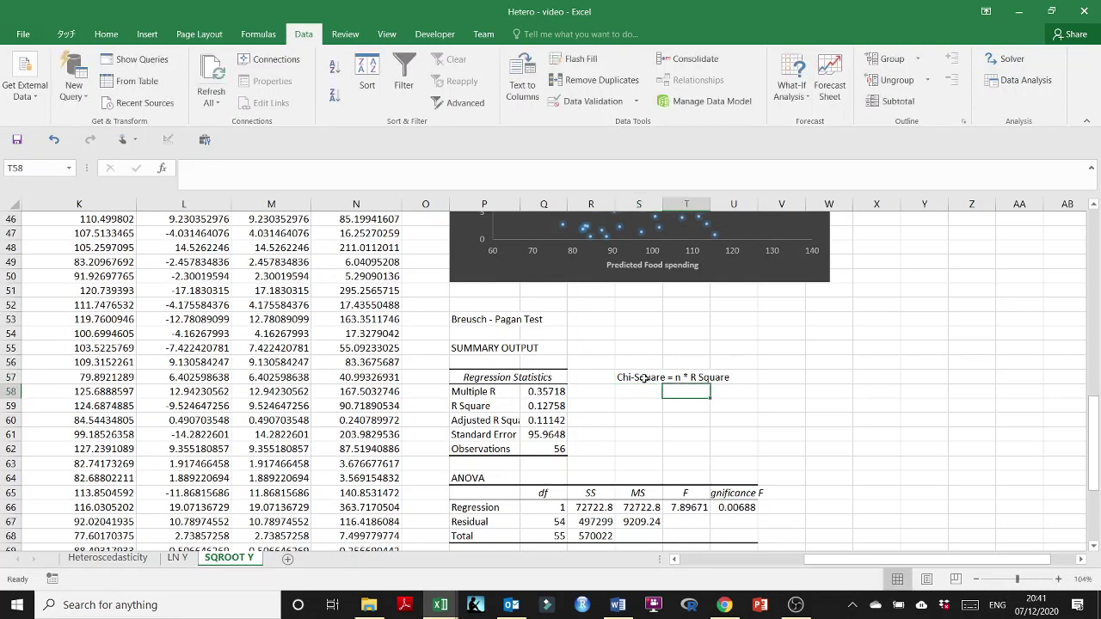
text(-)
key(BackSpace)
text(=)
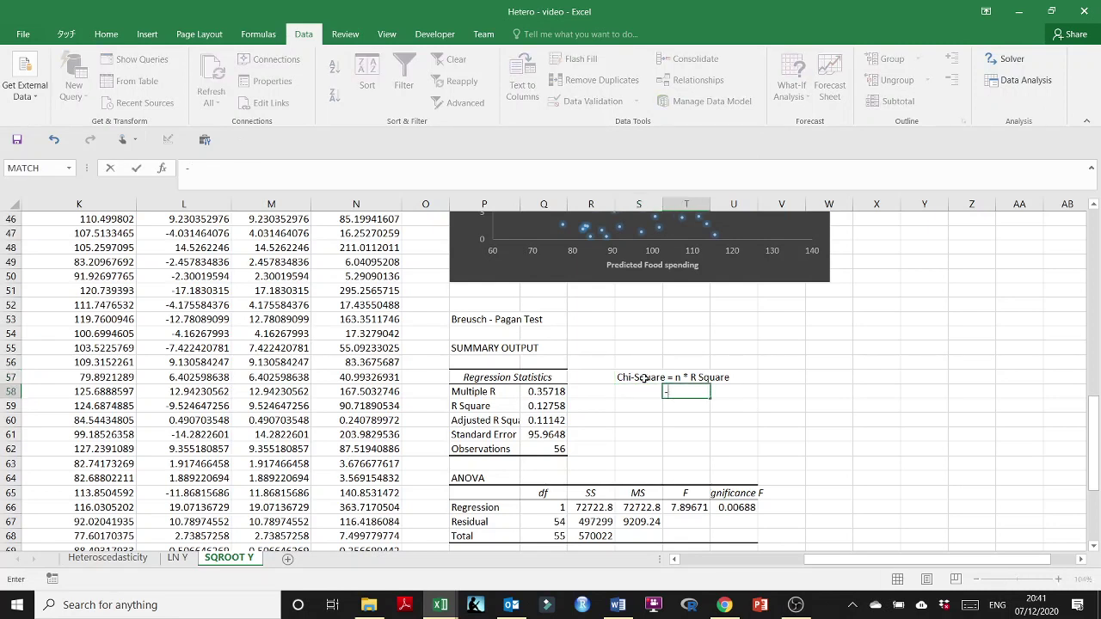
text(56*)
click(543, 404)
key(Return)
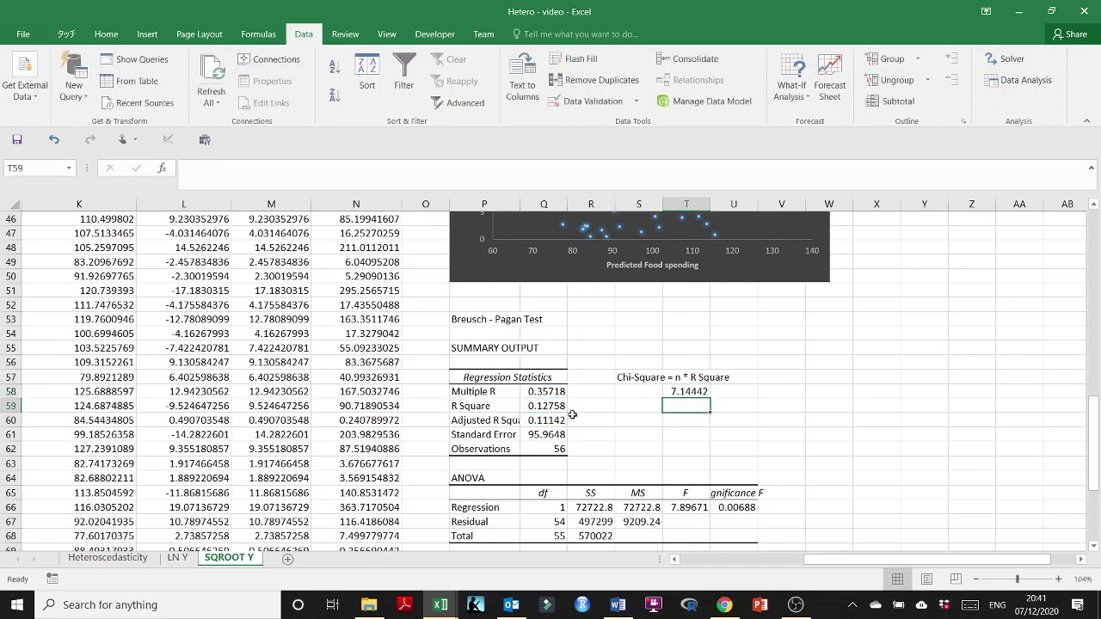
- Compute the right-tailed chi-square probability in T60 with CHISQ.DIST.RT, using T58 and 1 degree of freedom
click(686, 421)
text(=Chi)
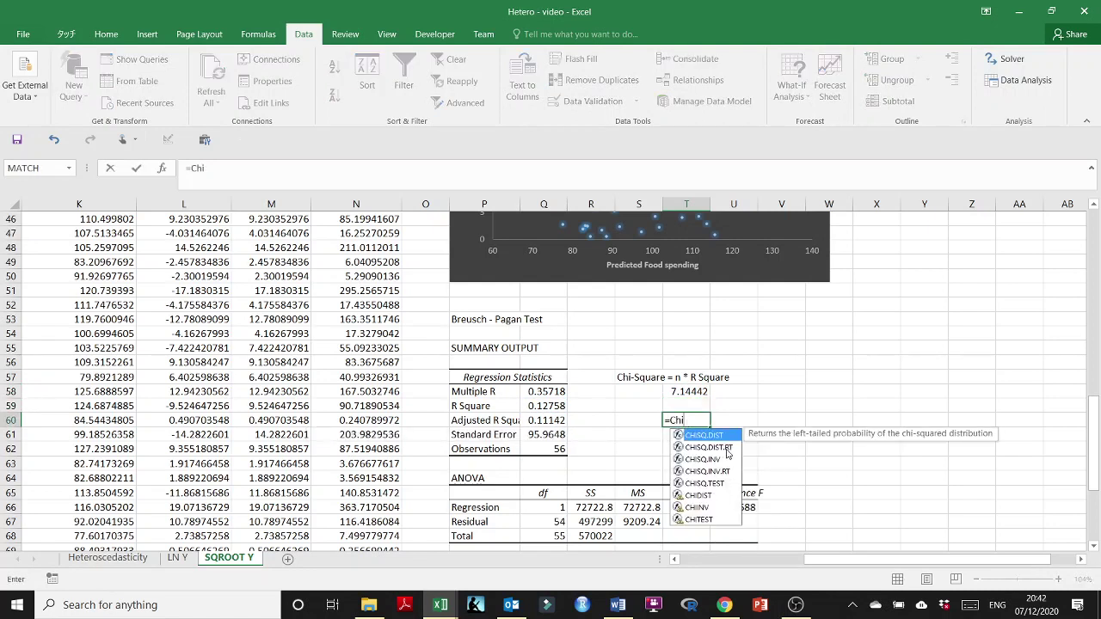
double_click(726, 448)
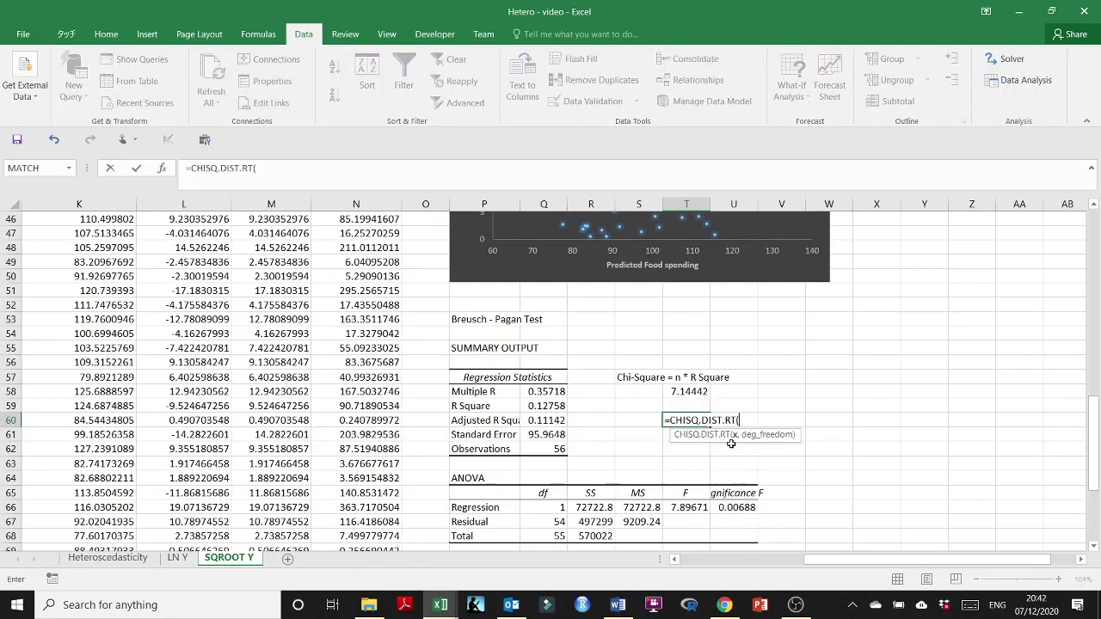
click(685, 393)
text(,1)
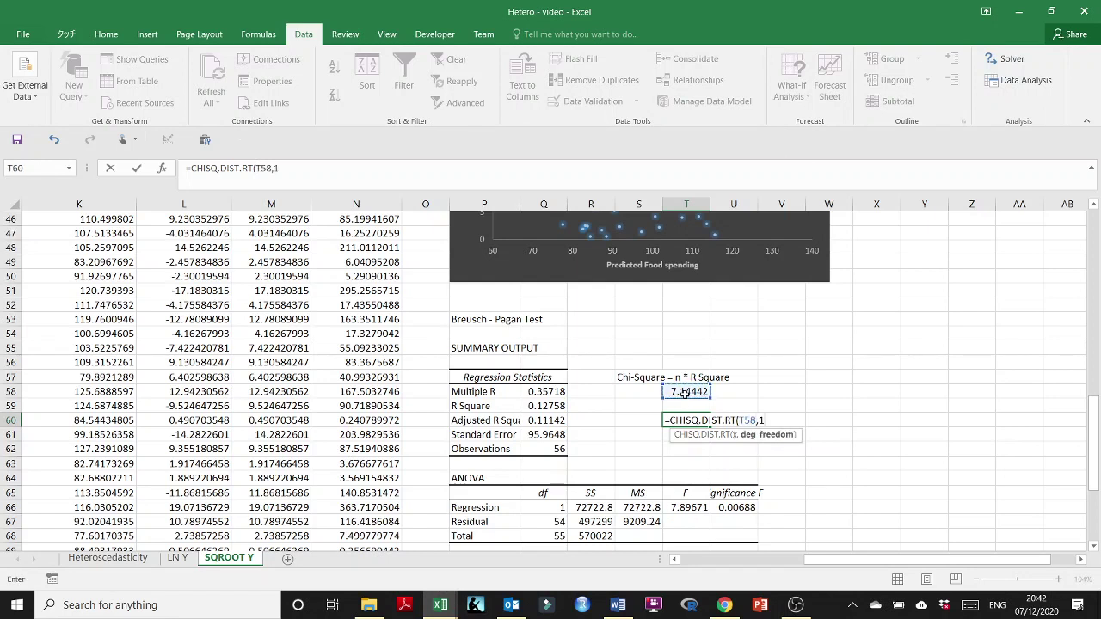
key(Return)
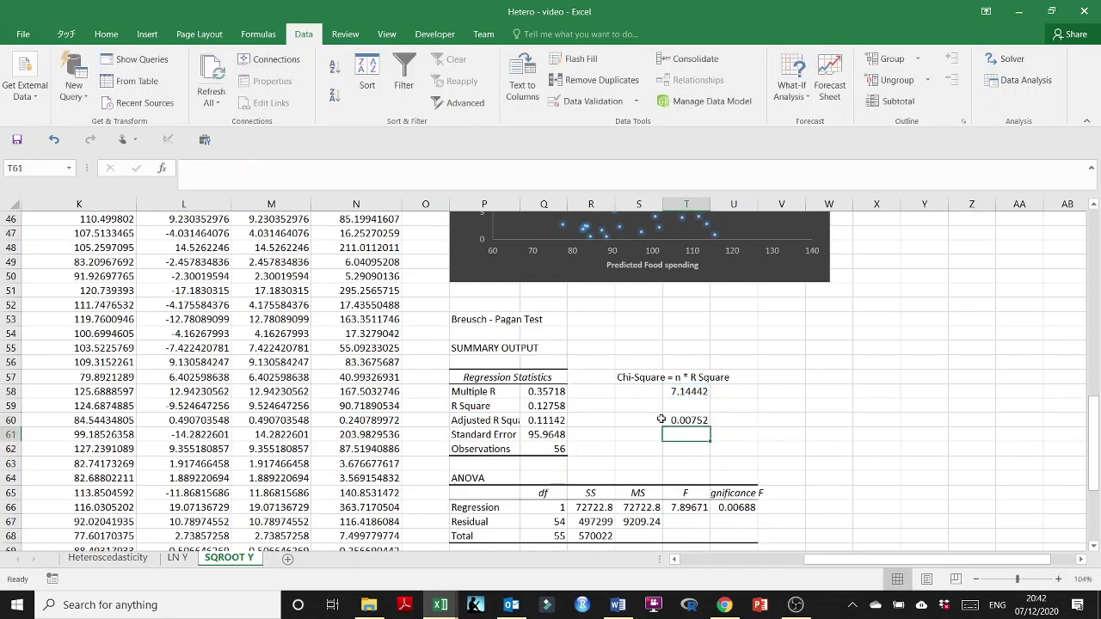
- Label the chi-square probability "p-value" in S60 and enter the comparison "<0.05" in U60
click(653, 421)
text(p-value)
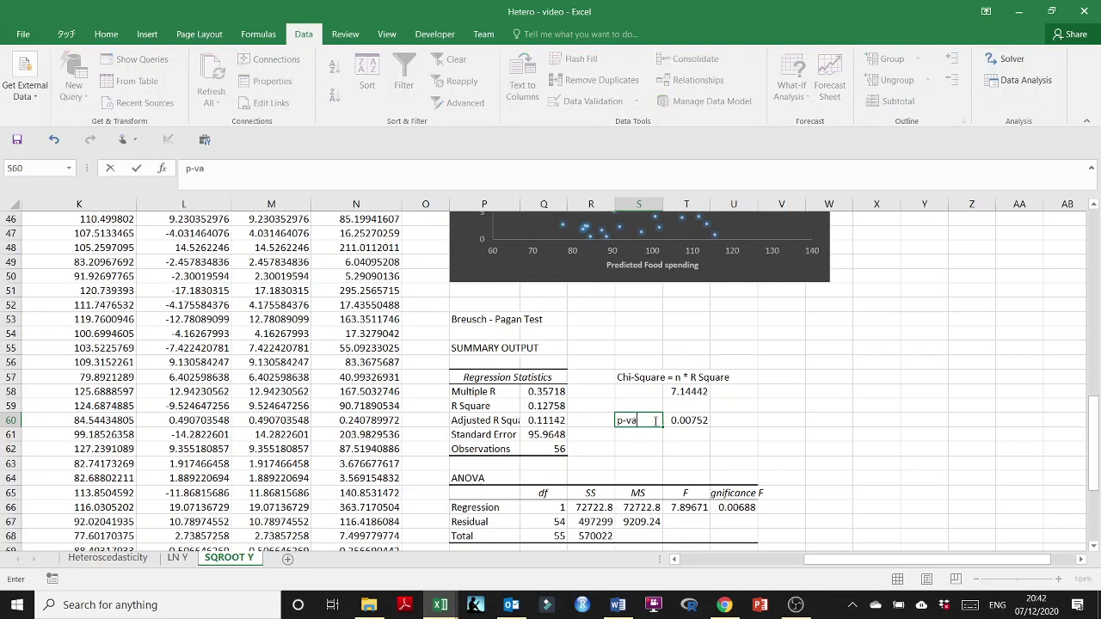
click(723, 420)
text(<0)
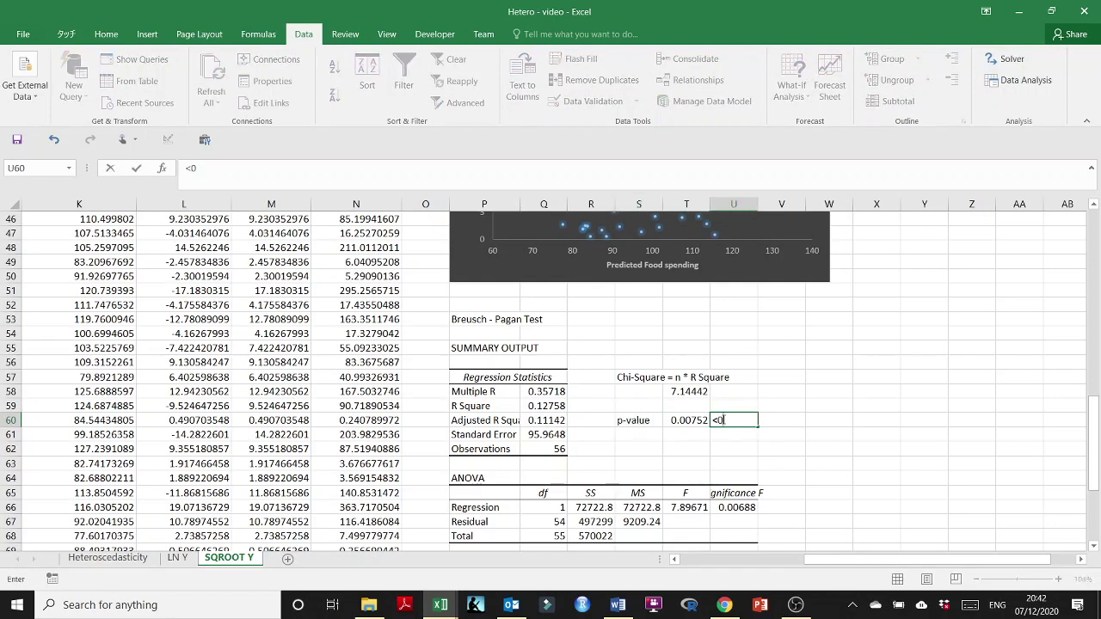
text(.05)
key(Return)
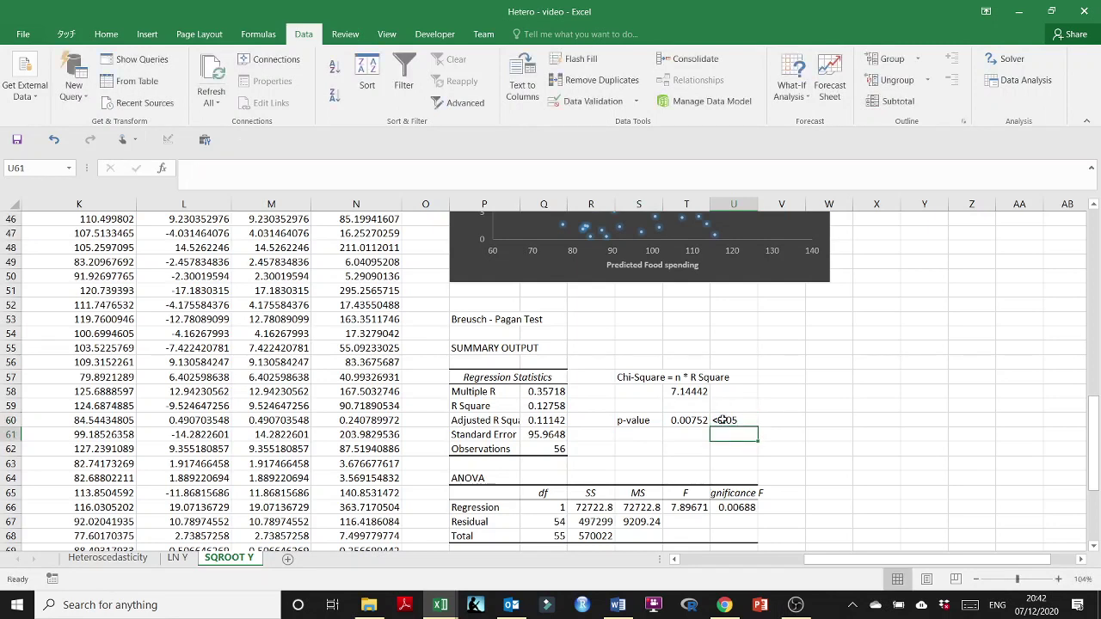
- Enter the conclusion "We reject the Null Hypothesis of Heteroscedasticity," in V60 beside the p-value comparison
click(769, 419)
text(W)
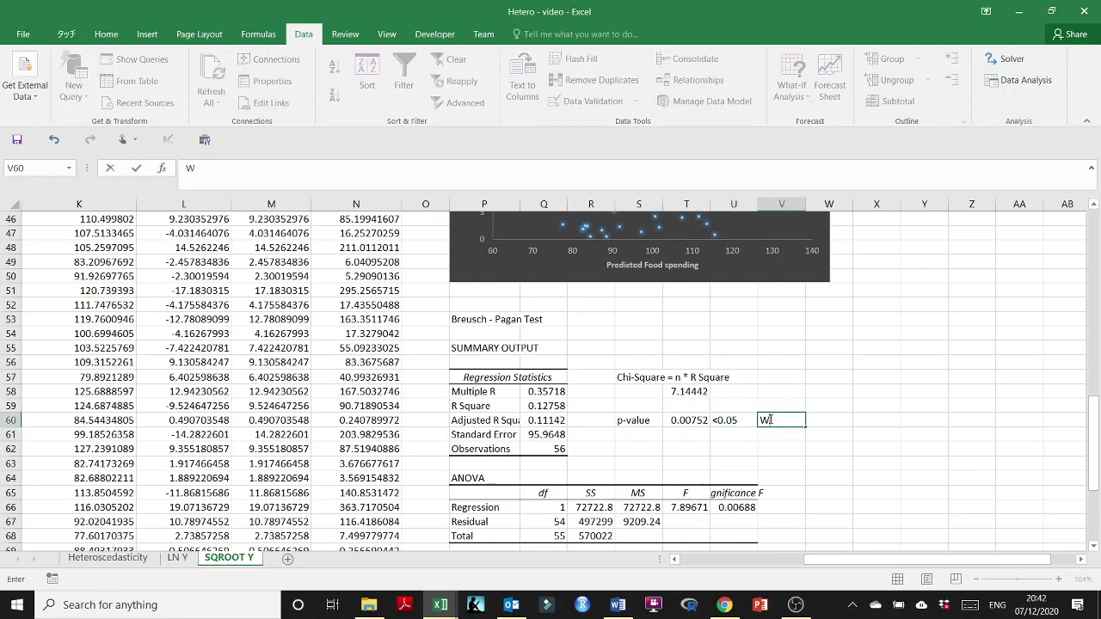
text(e reject the Null Hy)
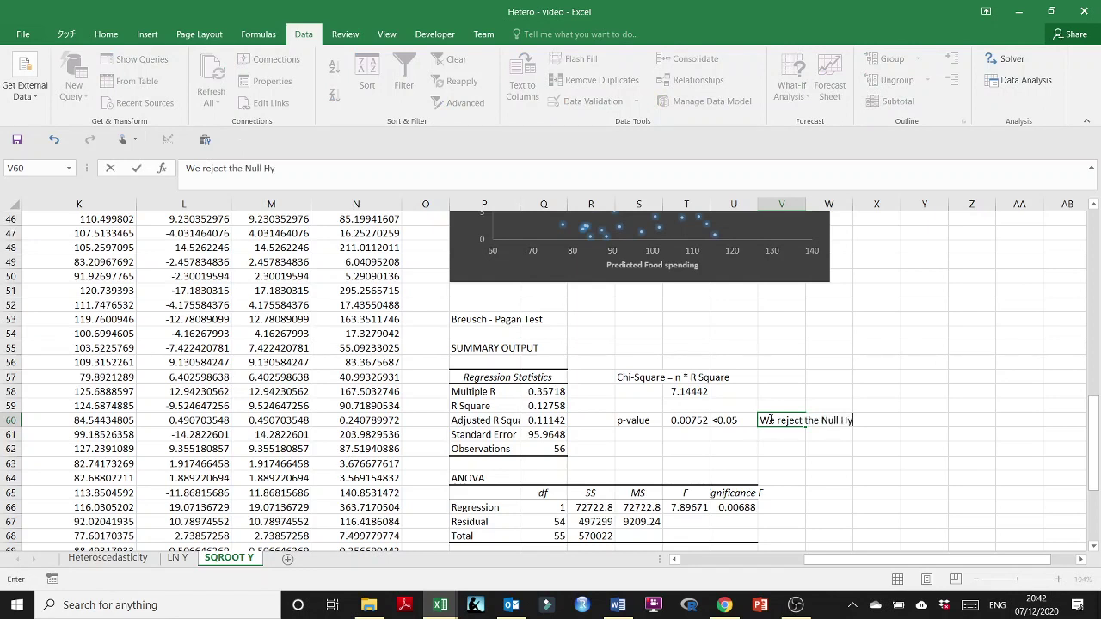
text(poth)
key(BackSpace)
key(BackSpace)
text(othesis of Hero)
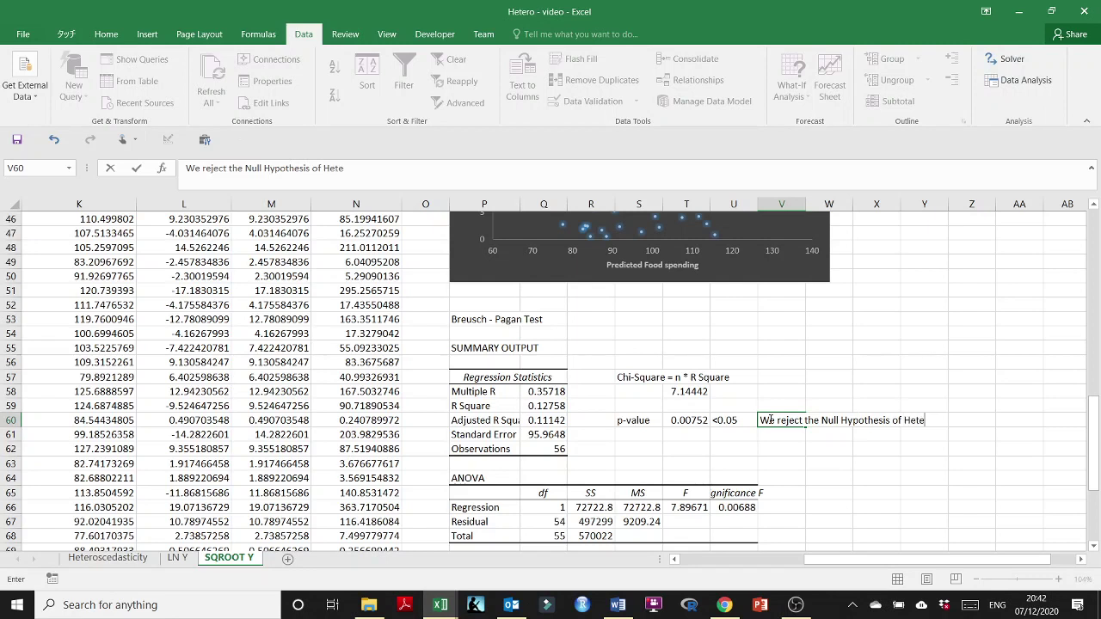
text(scedasticity,)
key(Return)
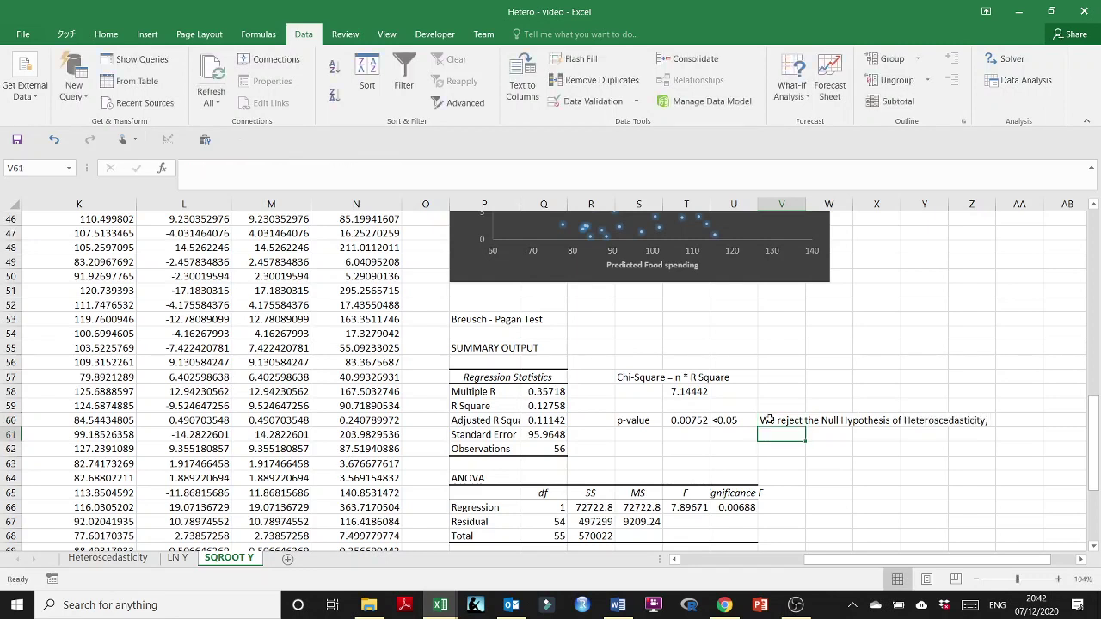
- Insert "NO" before "Heteroscedasticity" in the V60 conclusion
text(T)
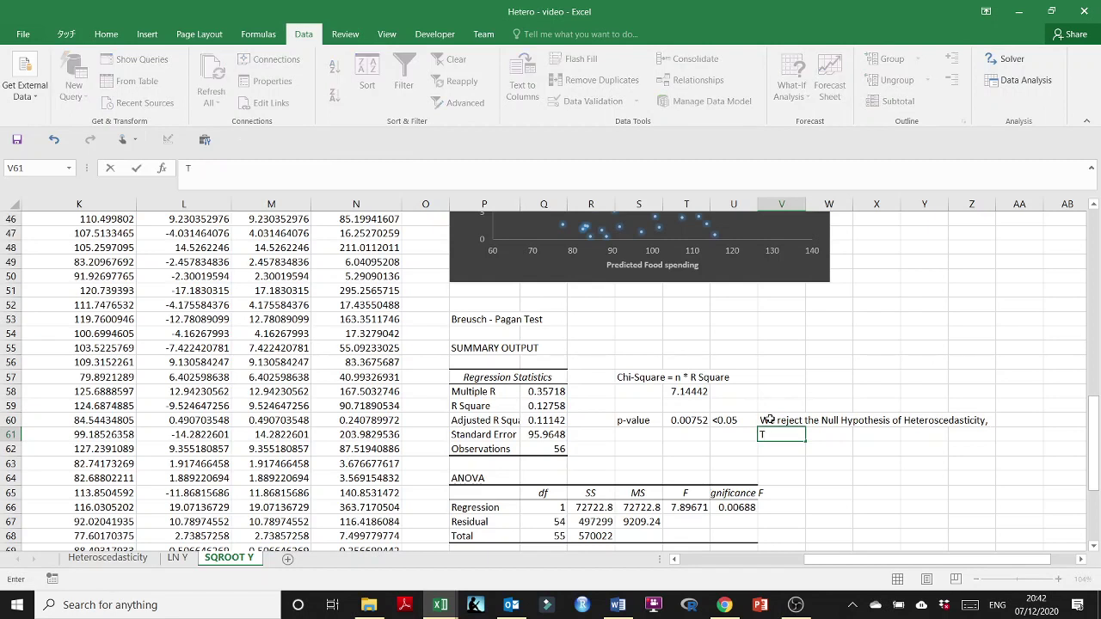
double_click(770, 419)
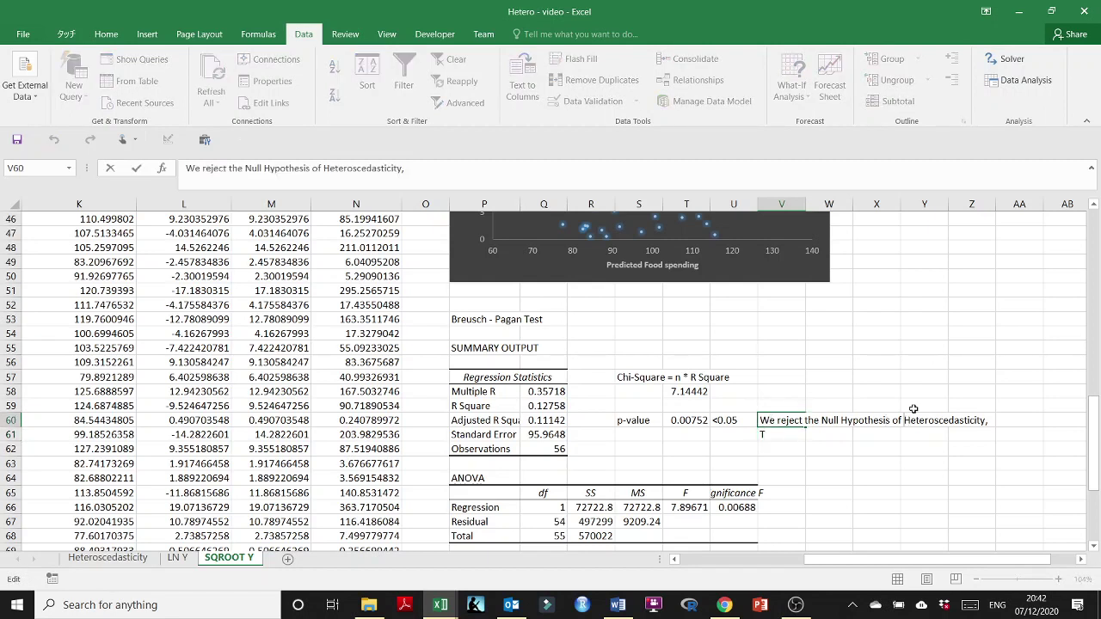
text(NO)
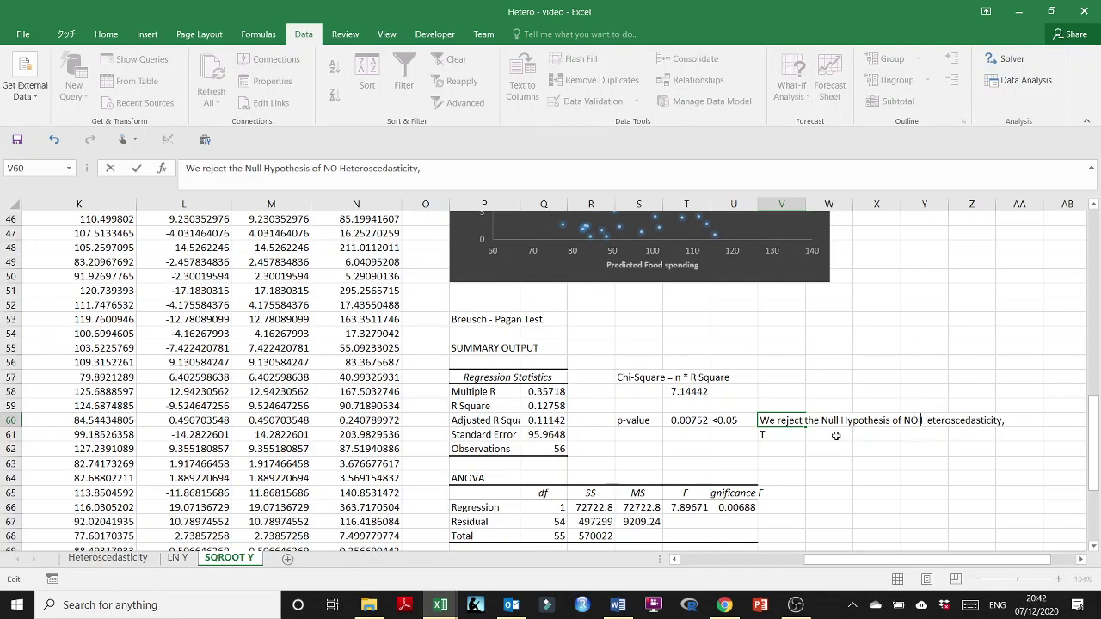
- Complete the V61 note as "This means, Heteroscedasticity non - constant error term exist"
double_click(776, 433)
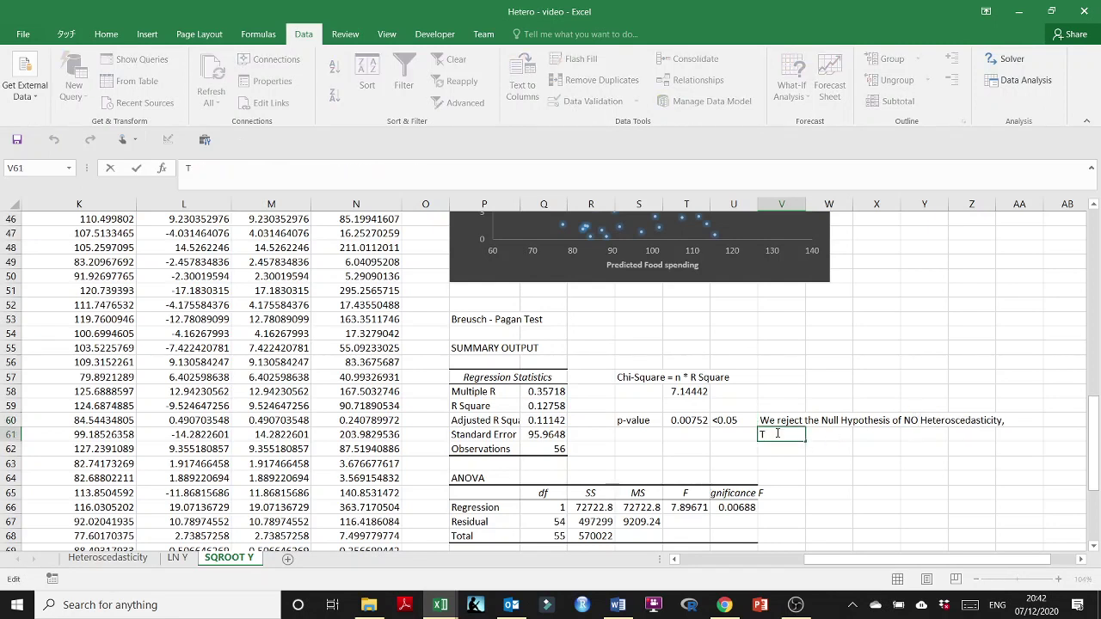
text(his means, Heterosceda)
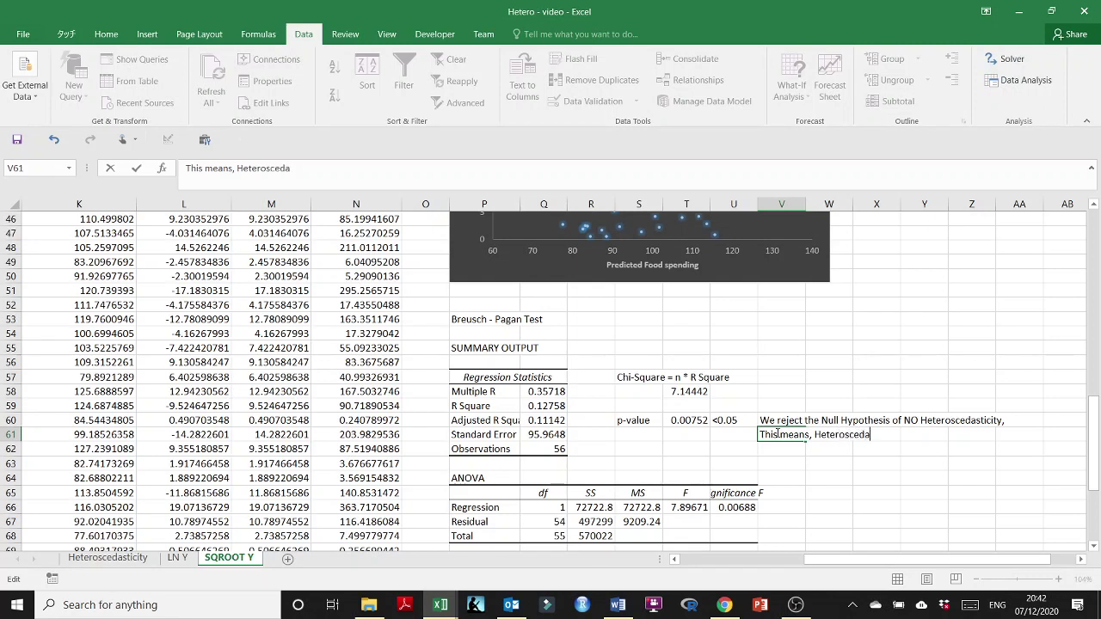
text(sticity non - const)
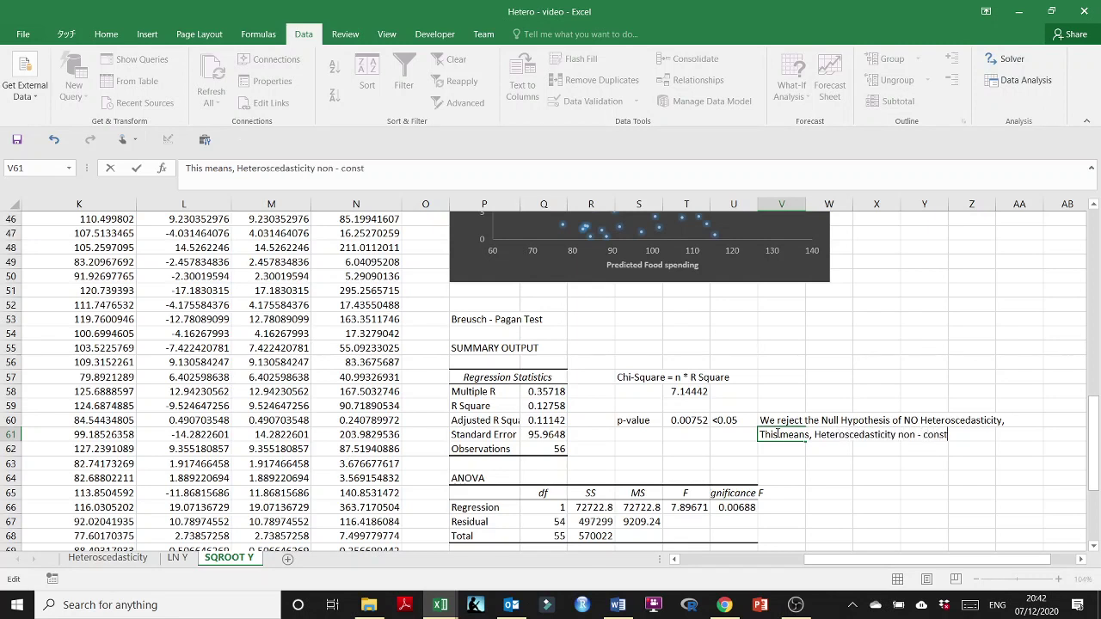
text(ant error term exist)
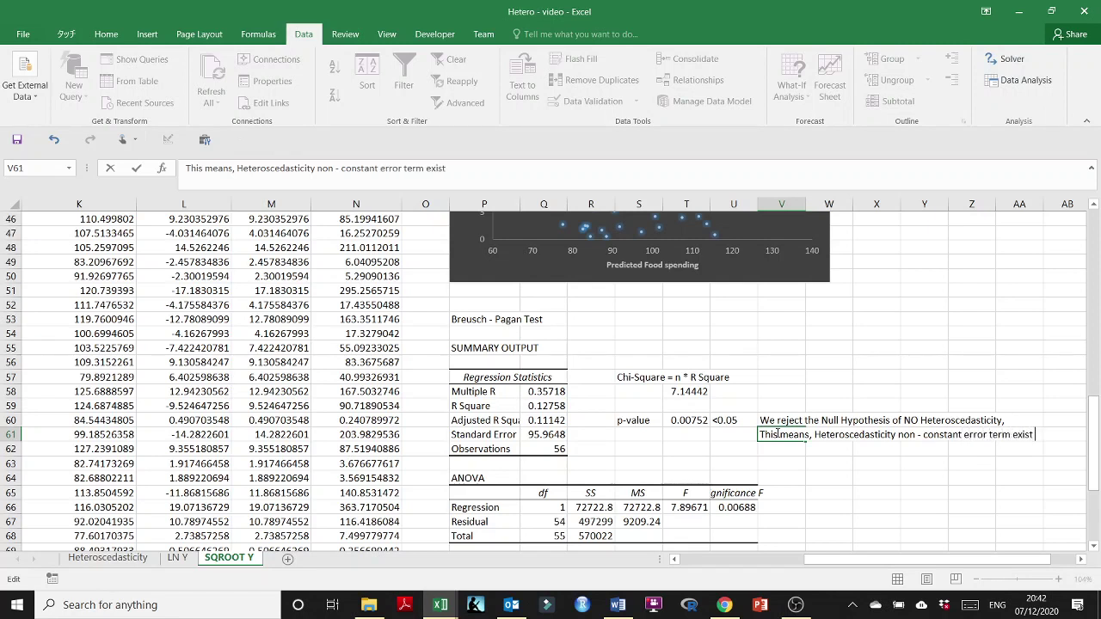
key(Return)
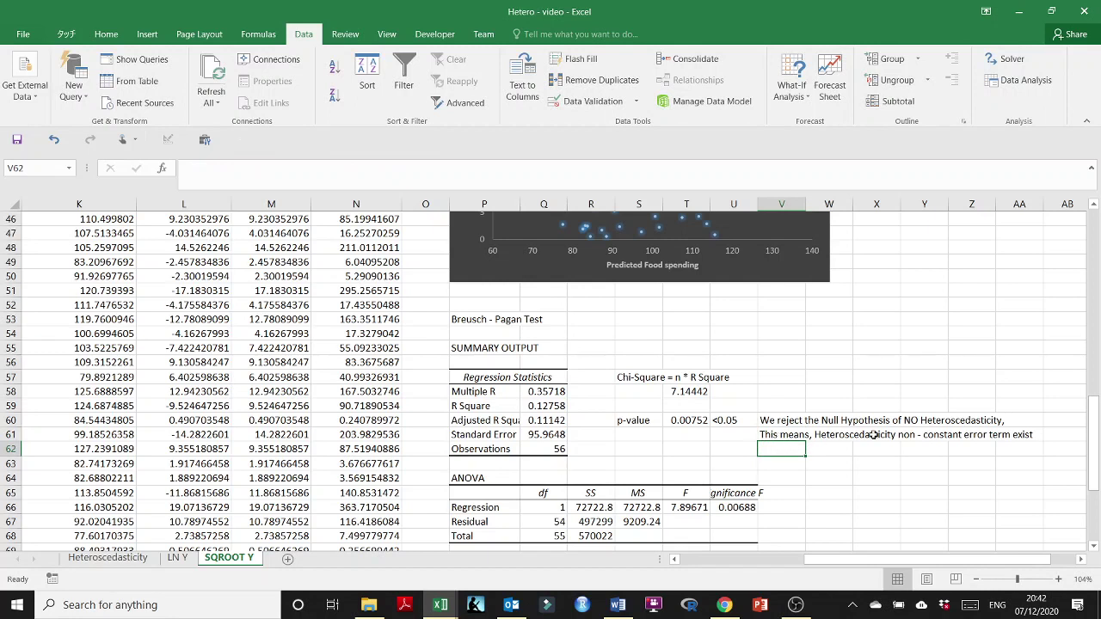
- Insert "variance in" before "error term exist" in the V61 note
click(793, 437)
double_click(793, 437)
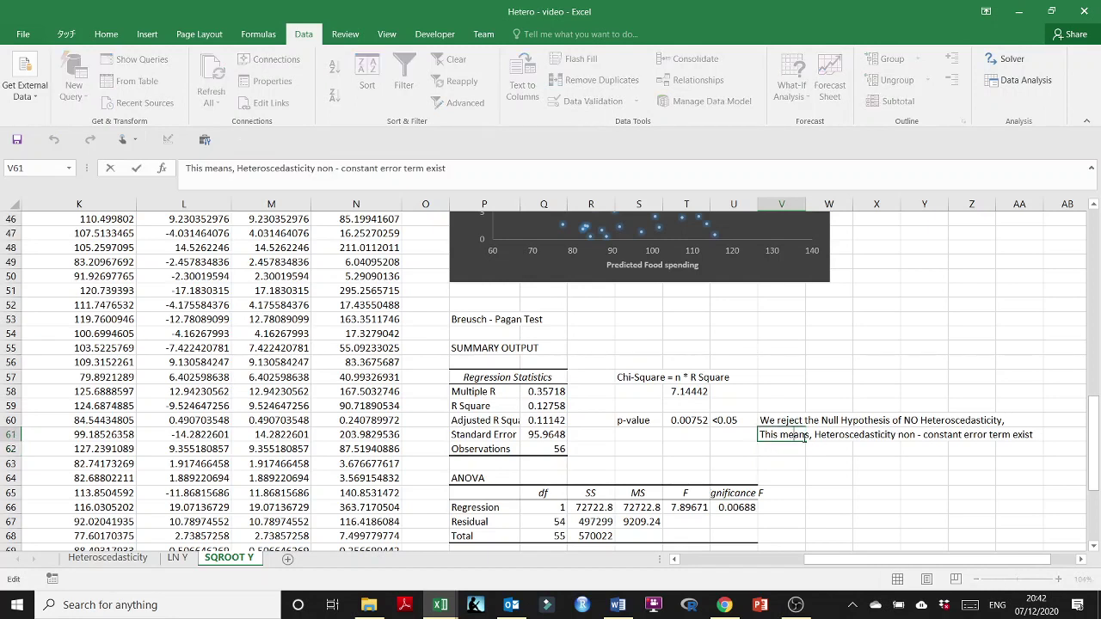
text(variance in)
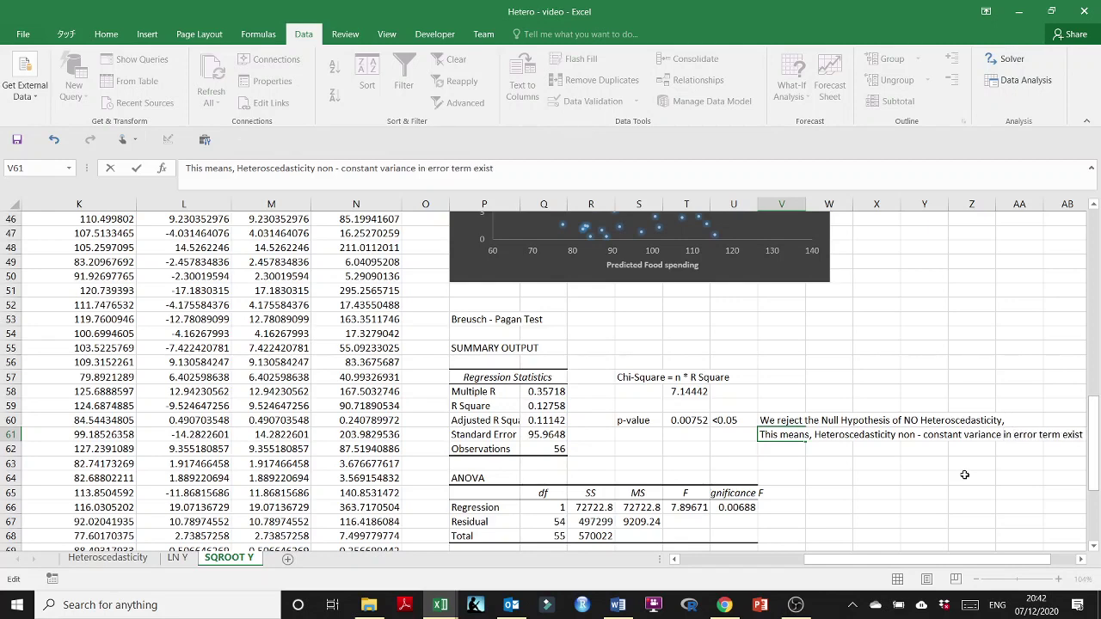
click(964, 475)
- Make the "Breusch - Pagan Test" heading in P53 bold
scroll(804, 484, up, 4)
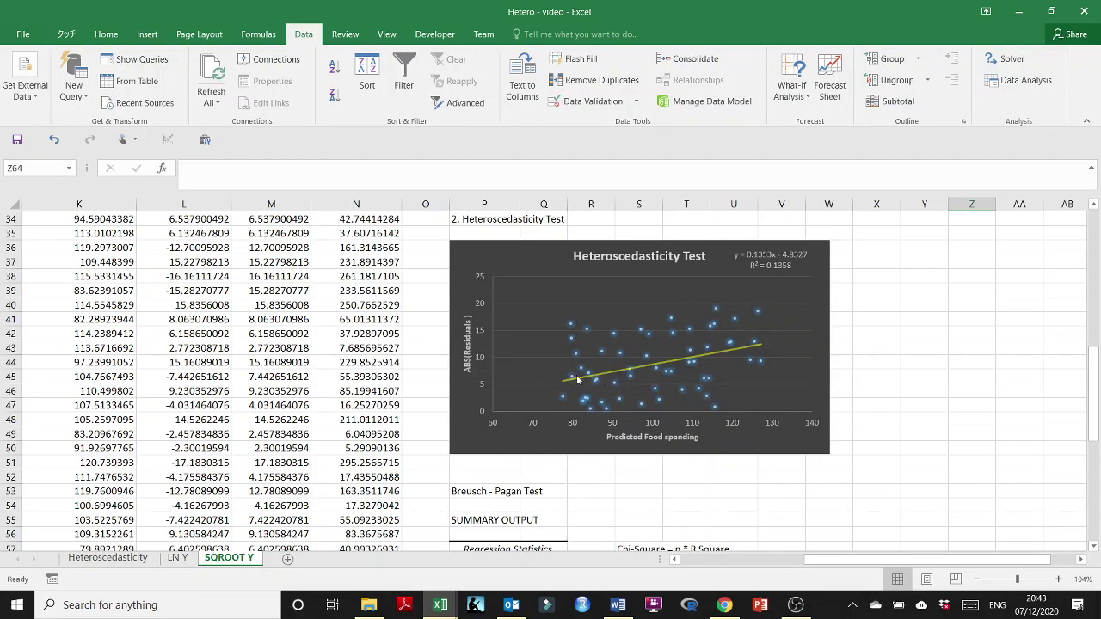
scroll(800, 404, down, 4)
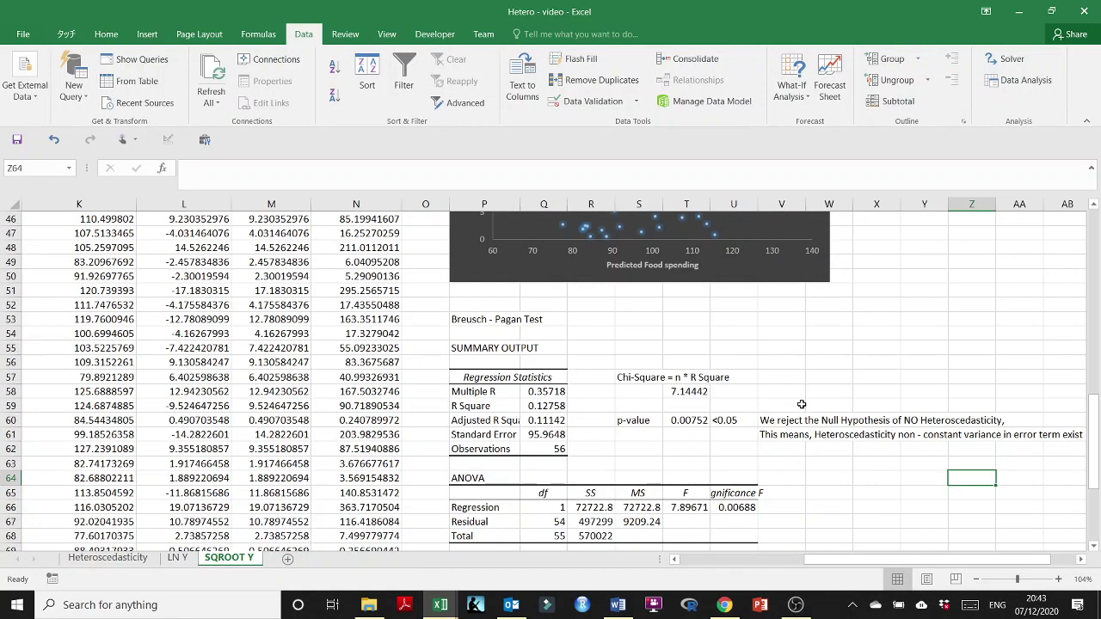
click(459, 321)
key(ctrl+b)
click(593, 339)
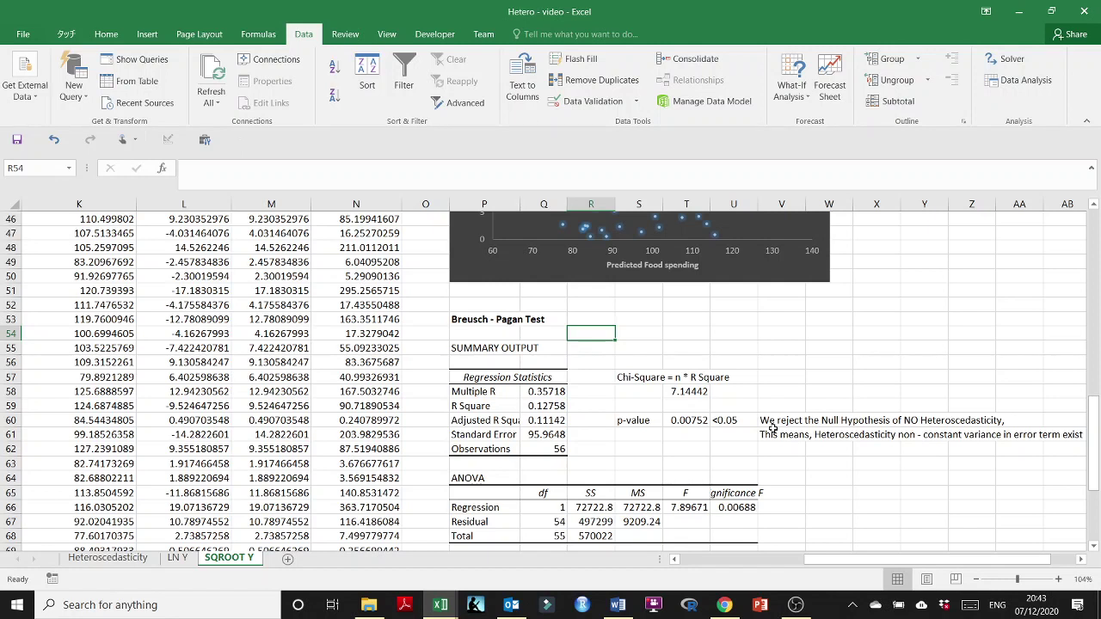
- Make the "<0.05" comparison in U60 bold
click(681, 421)
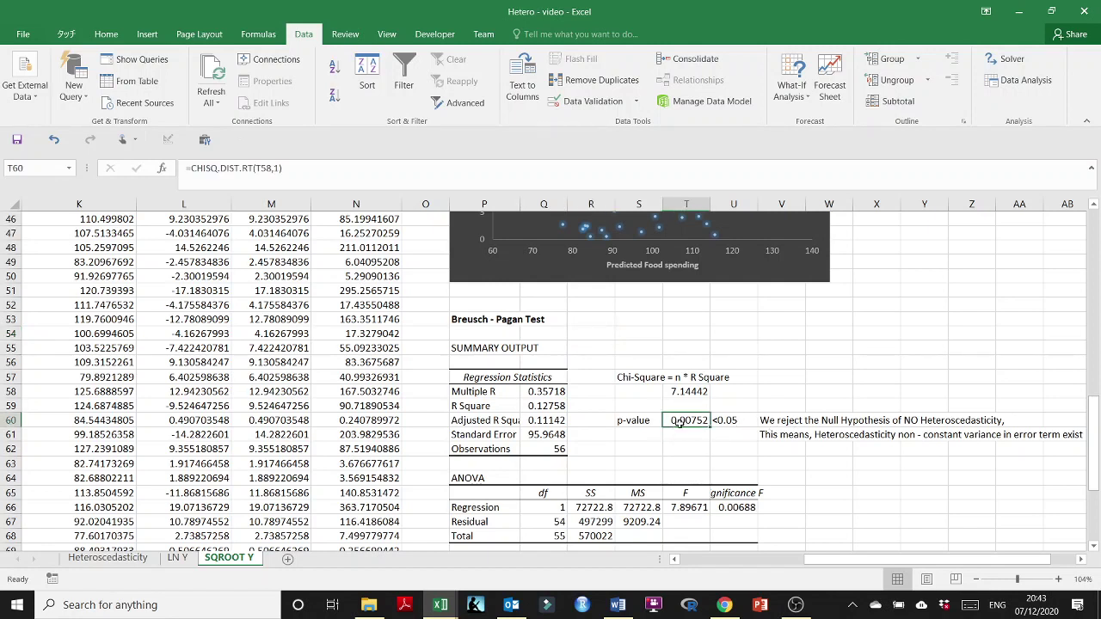
click(727, 421)
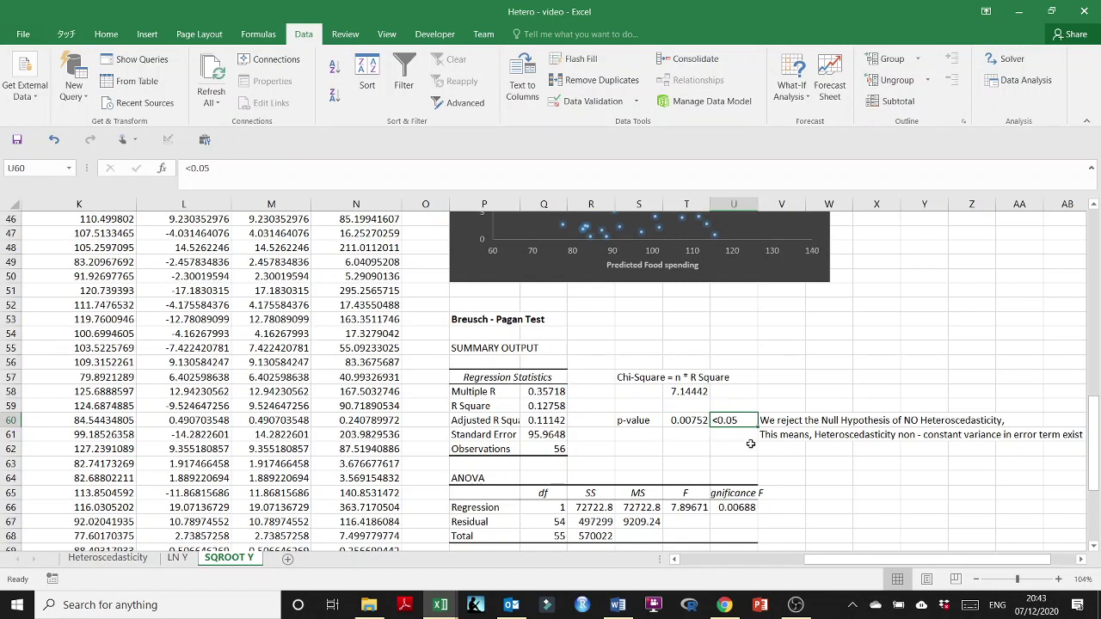
key(ctrl+b)
click(745, 446)
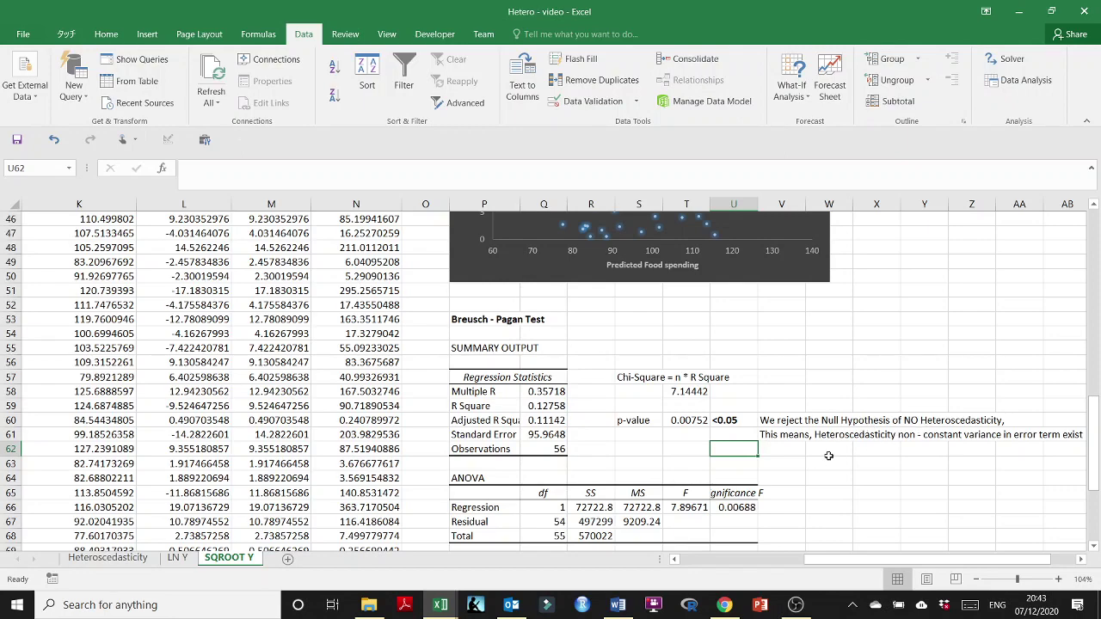
- Center the "SqureRoot Y" header in H3 above the transformed food spending data
scroll(820, 471, up, 11)
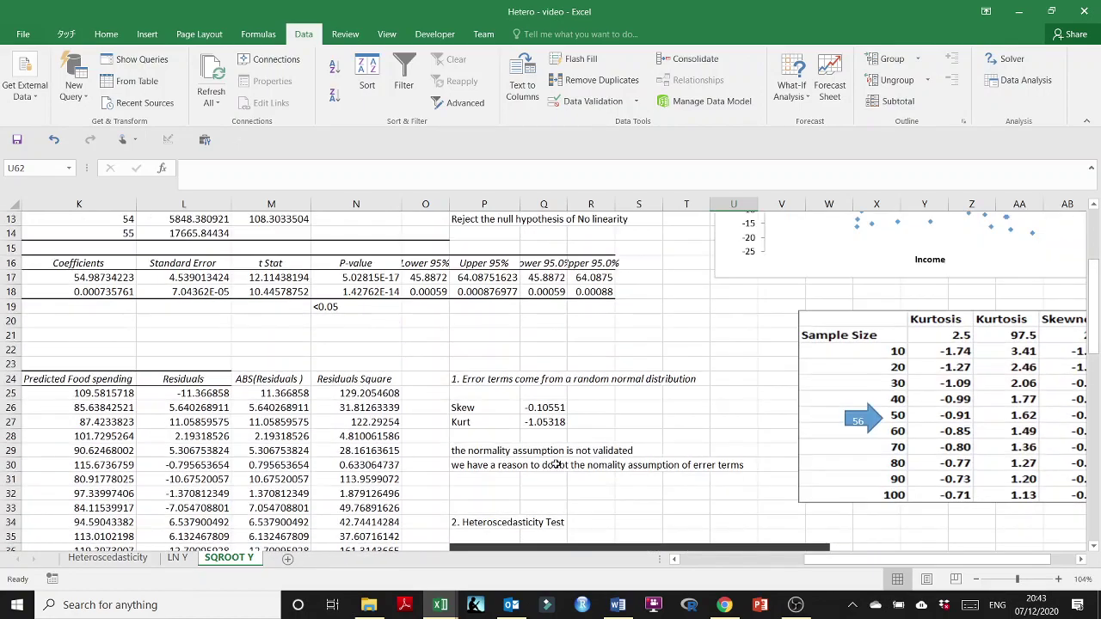
scroll(514, 426, up, 3)
drag(827, 563, 725, 563)
scroll(602, 430, up, 1)
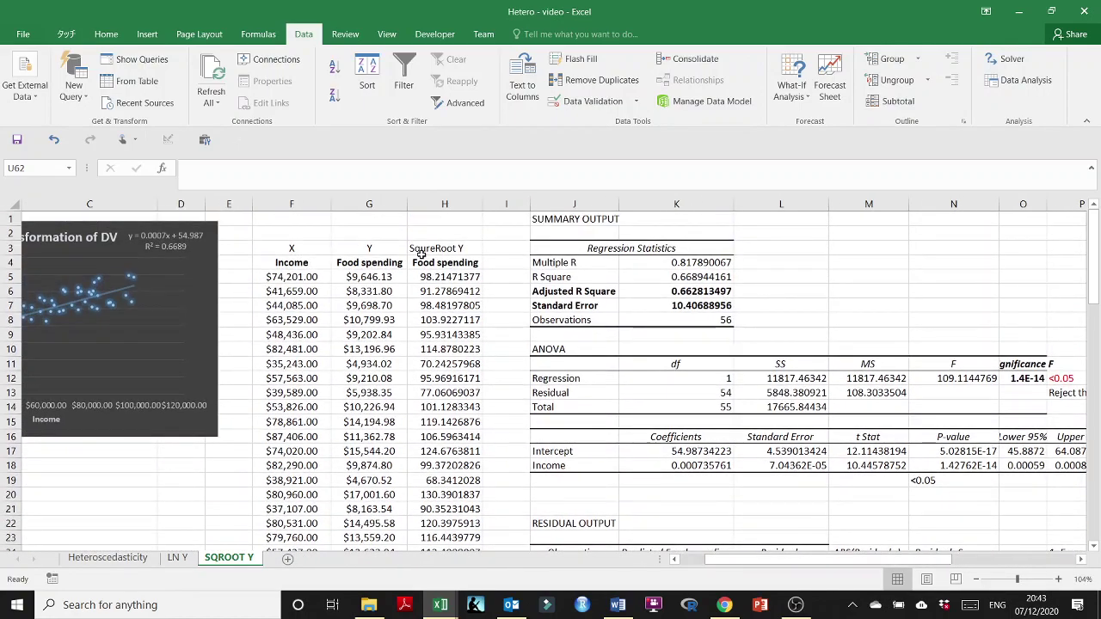
click(422, 249)
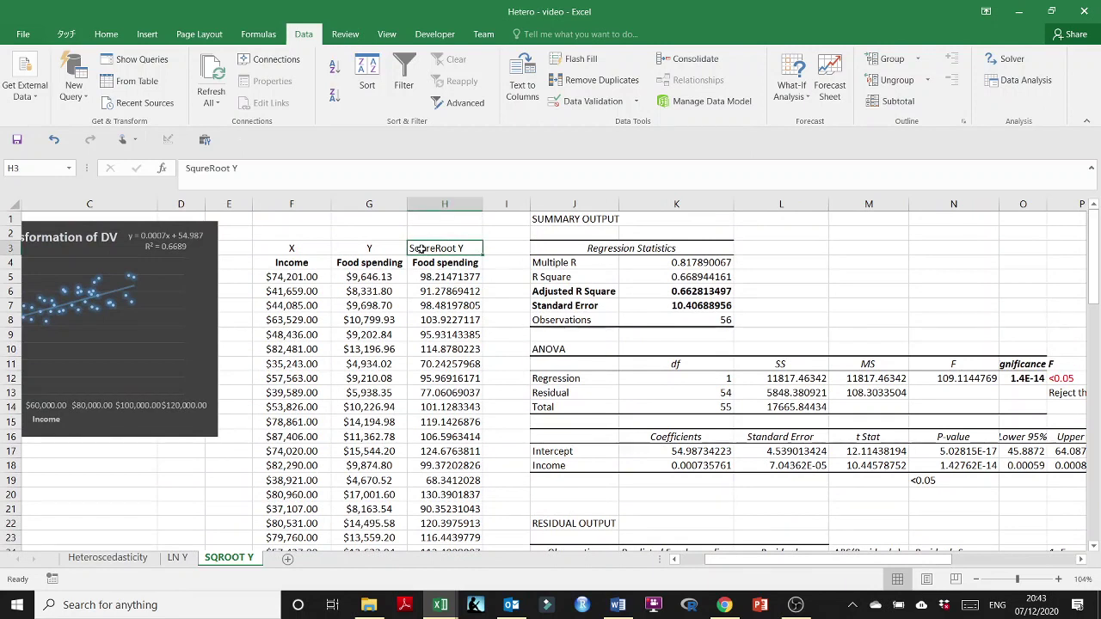
click(106, 34)
click(320, 95)
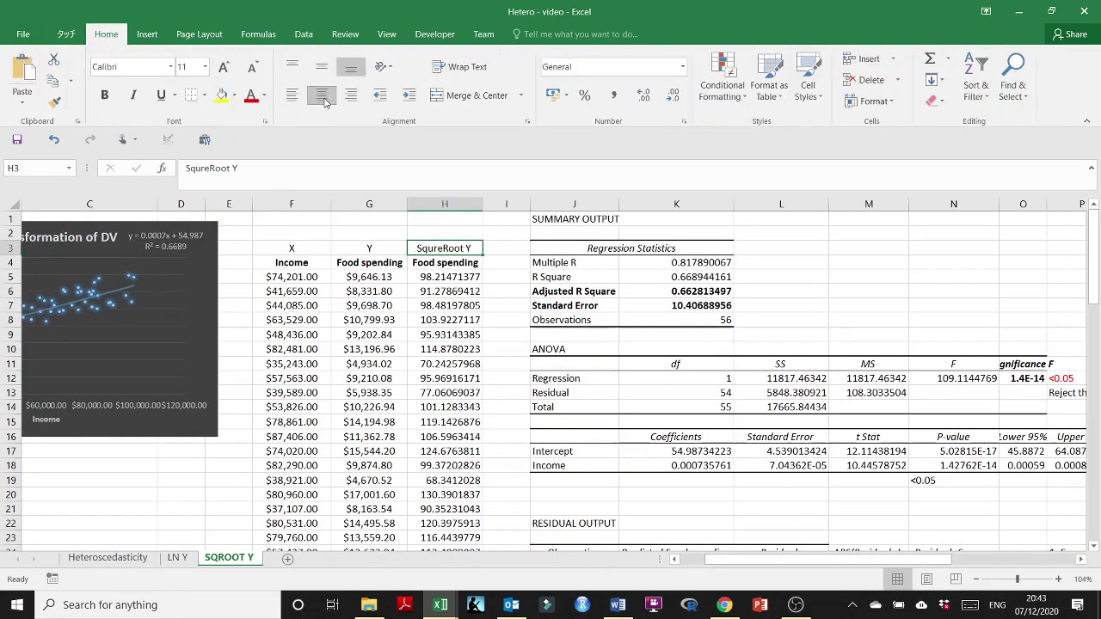
- Make the "SqureRoot Y" header in H3 bold
click(457, 232)
click(445, 204)
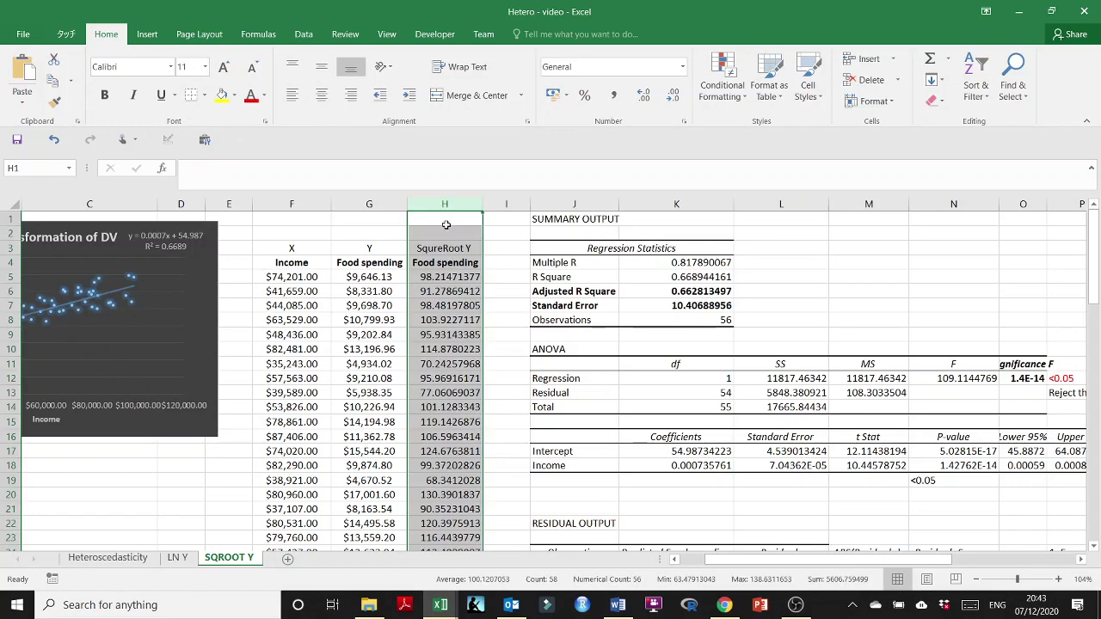
click(443, 219)
click(440, 247)
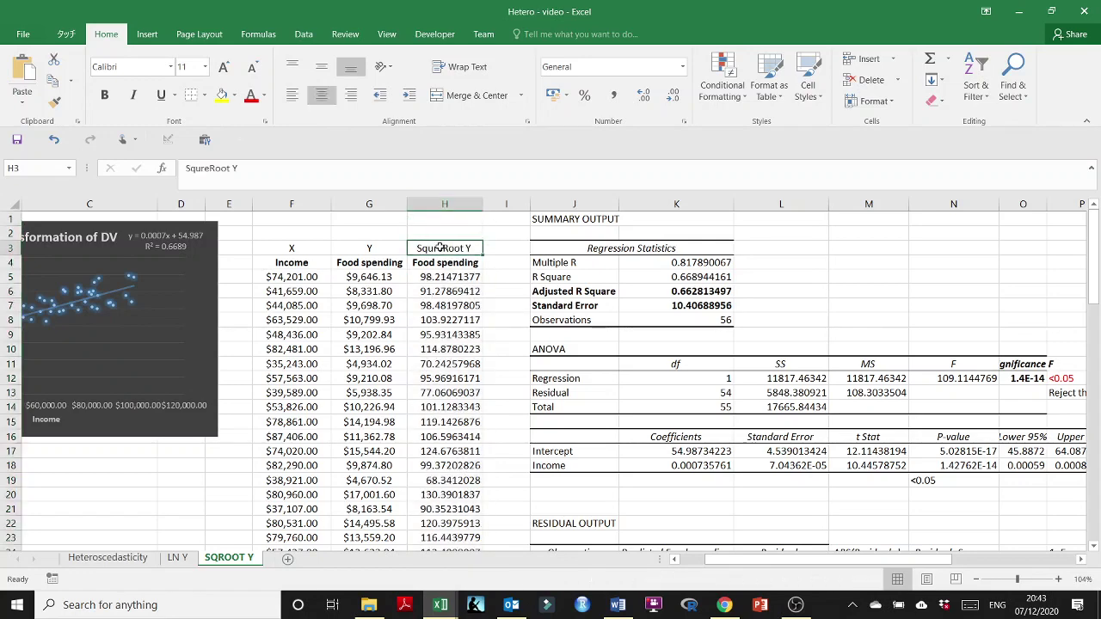
click(439, 233)
- Review the residual normality notes, the heteroscedasticity chart and the Breusch-Pagan test conclusion on the SQROOT Y sheet
scroll(774, 370, down, 2)
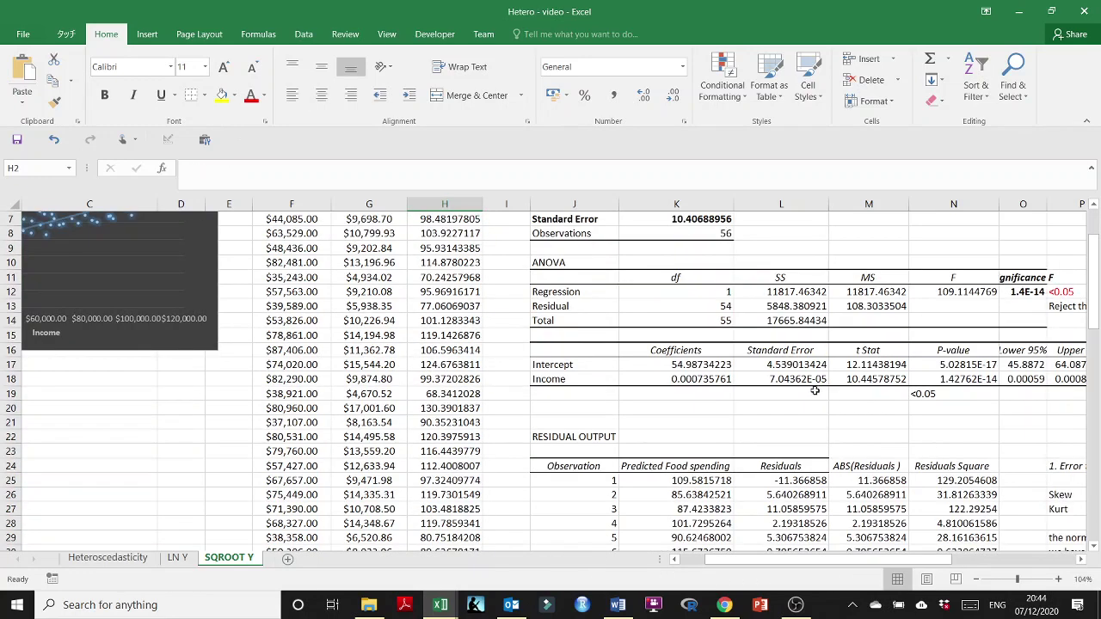
scroll(814, 391, down, 2)
drag(846, 560, 960, 566)
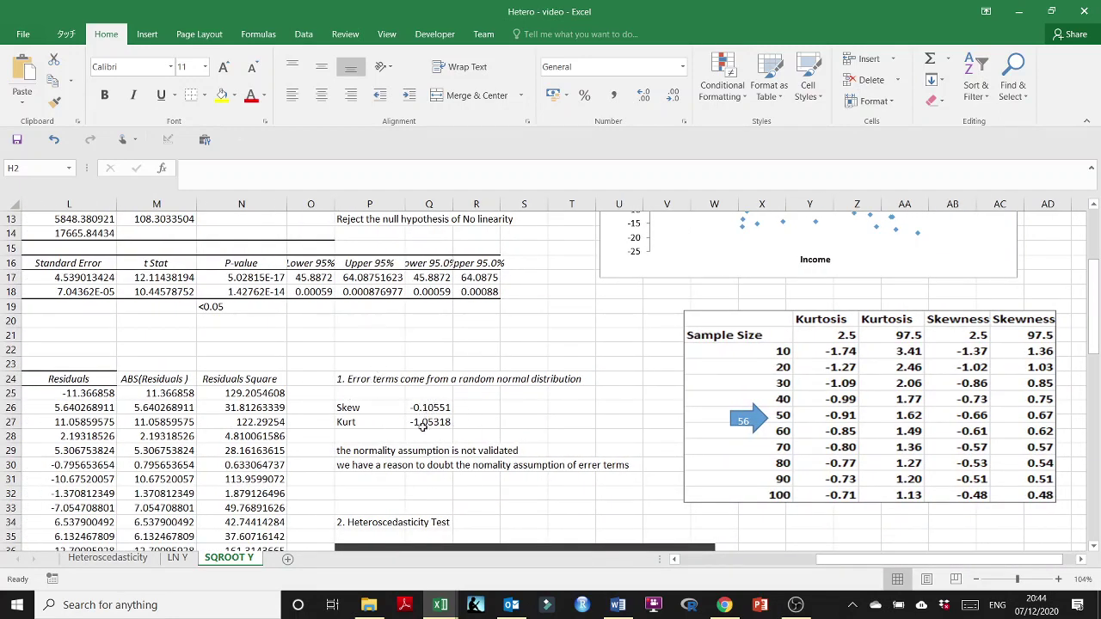
scroll(424, 428, down, 4)
scroll(450, 481, down, 4)
scroll(447, 481, down, 3)
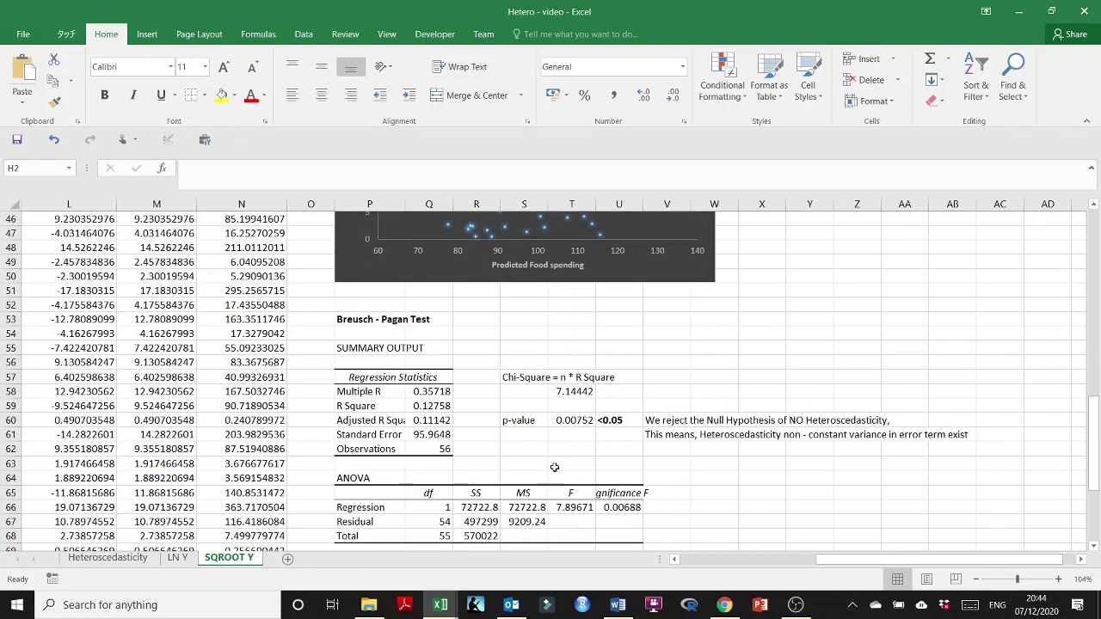
scroll(440, 432, up, 9)
scroll(441, 431, up, 3)
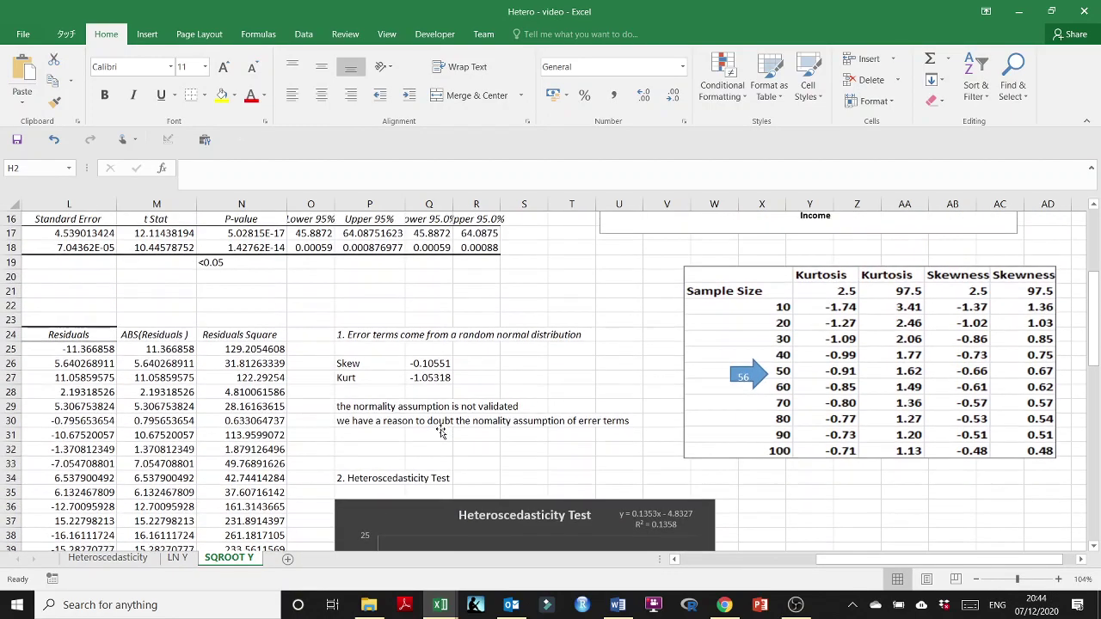
- Examine the SQROOT Y regression statistics, ANOVA significance and the p-value of the Income coefficient in N18
drag(842, 563, 780, 562)
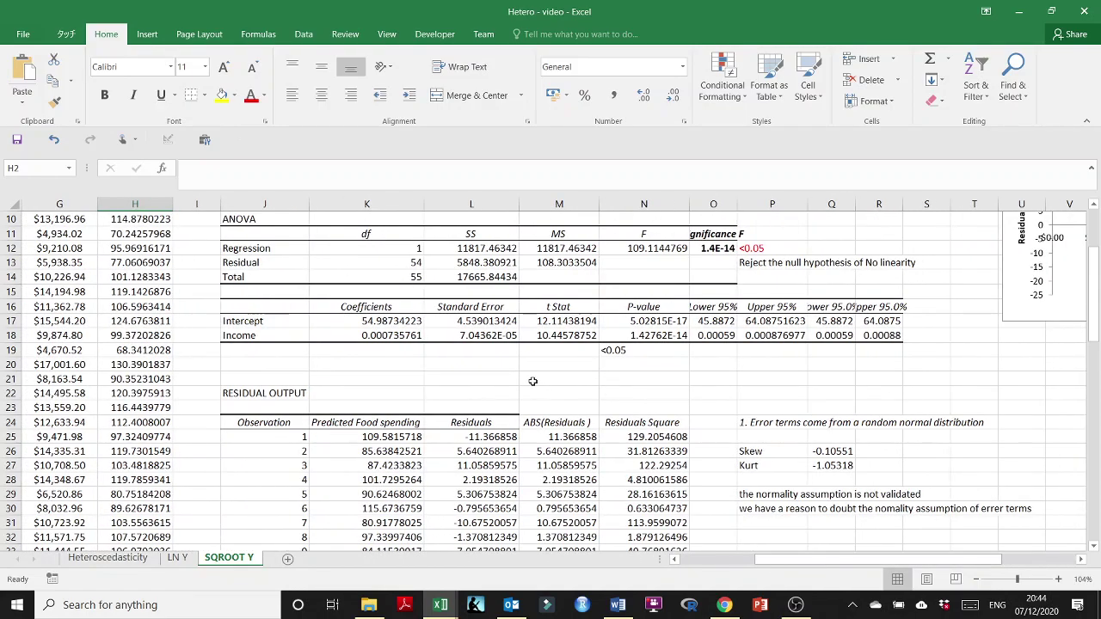
scroll(532, 381, up, 2)
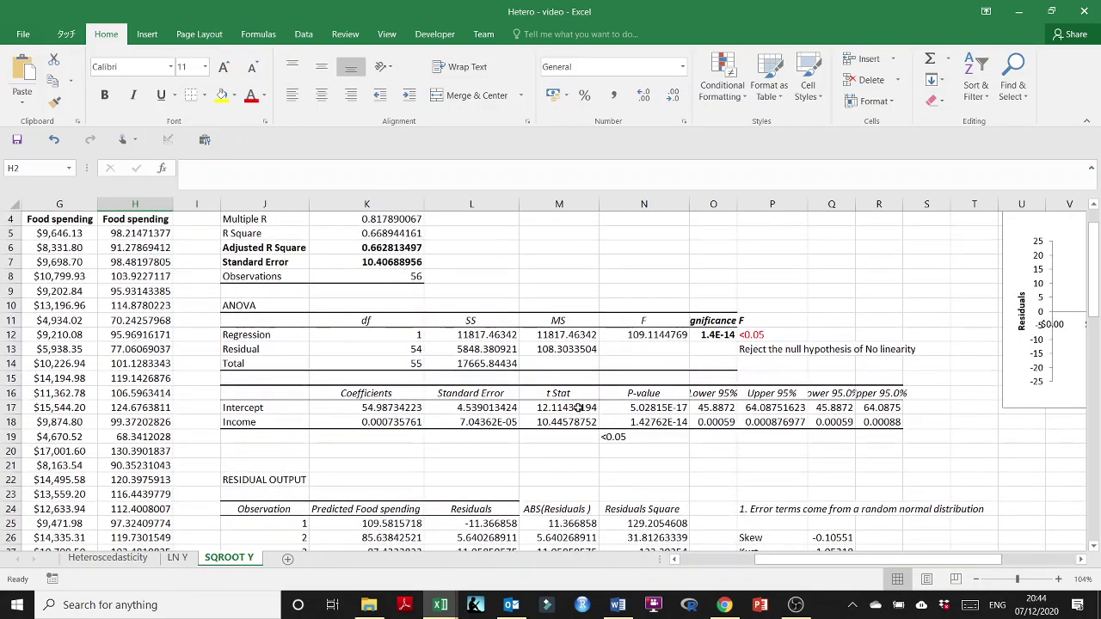
scroll(579, 407, down, 1)
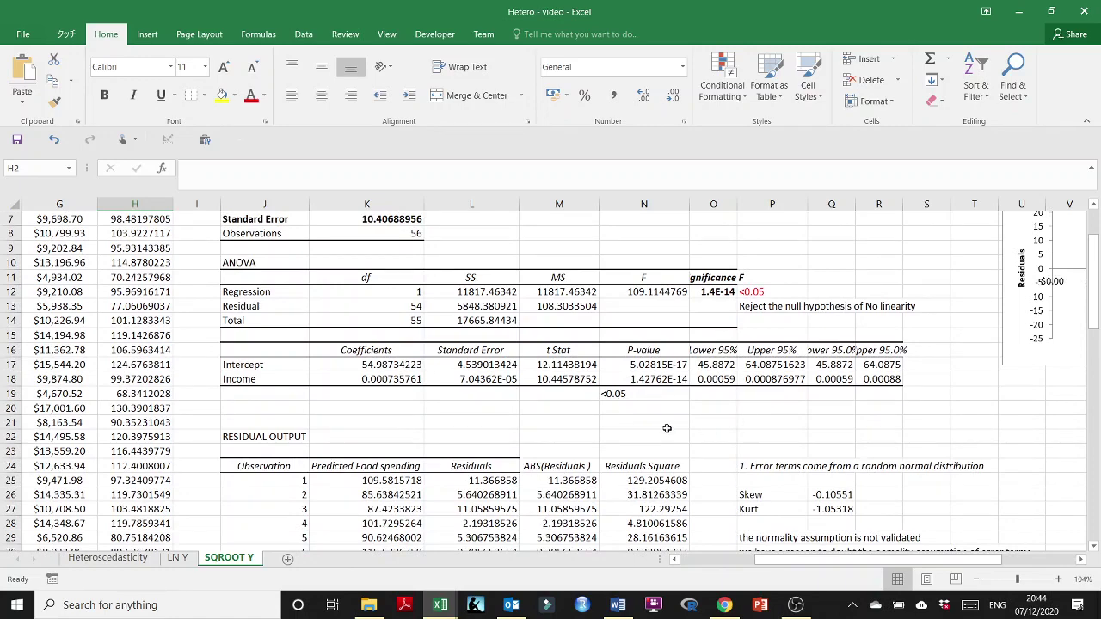
scroll(231, 288, up, 2)
scroll(86, 273, down, 1)
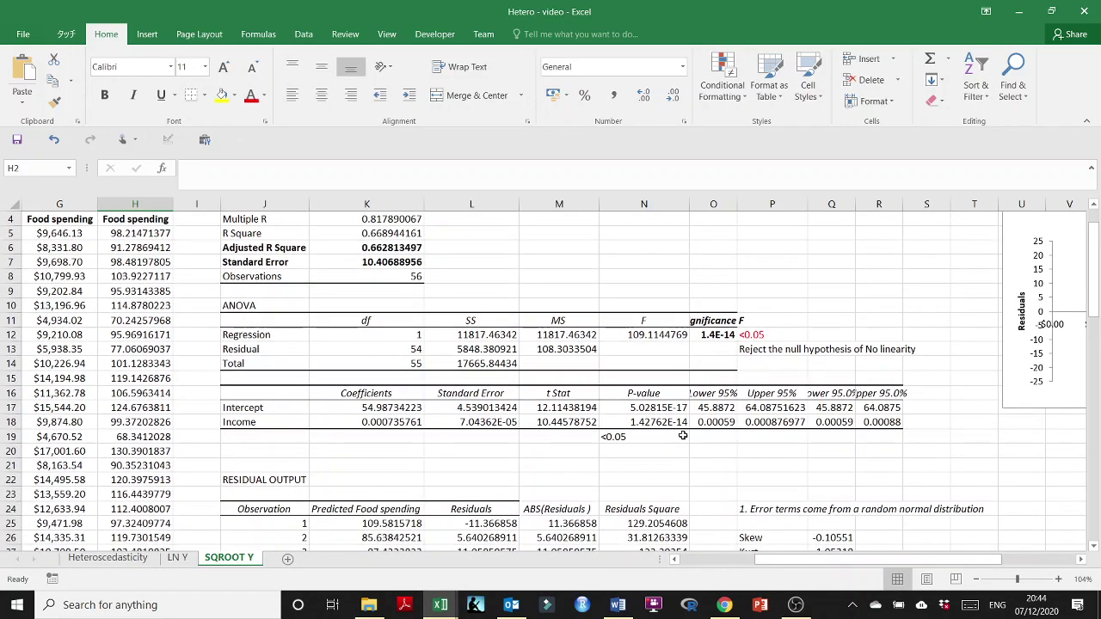
click(649, 421)
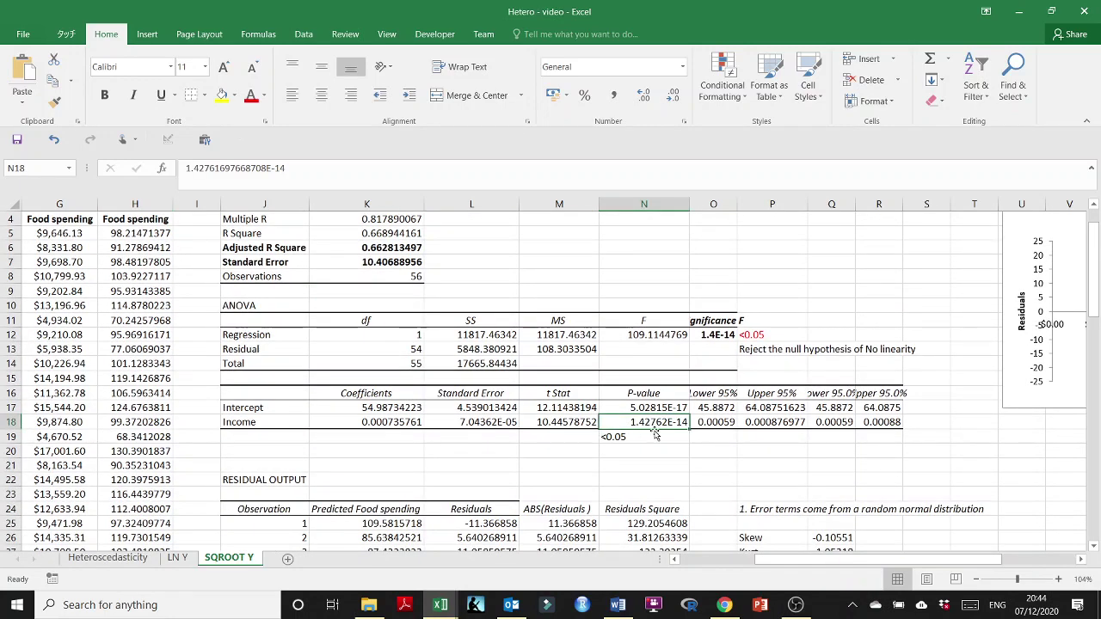
- Review the LN Y sheet for comparison: its regression output, log-transformed food spending column, heteroscedasticity chart and Breusch-Pagan results
click(178, 557)
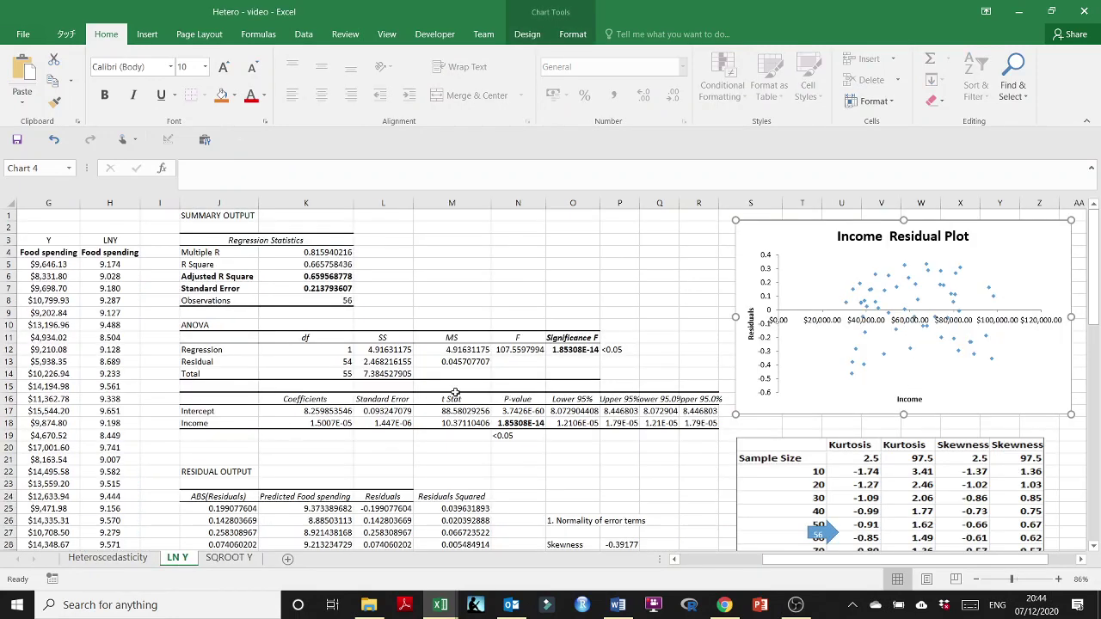
scroll(456, 392, down, 3)
scroll(490, 392, up, 3)
click(109, 203)
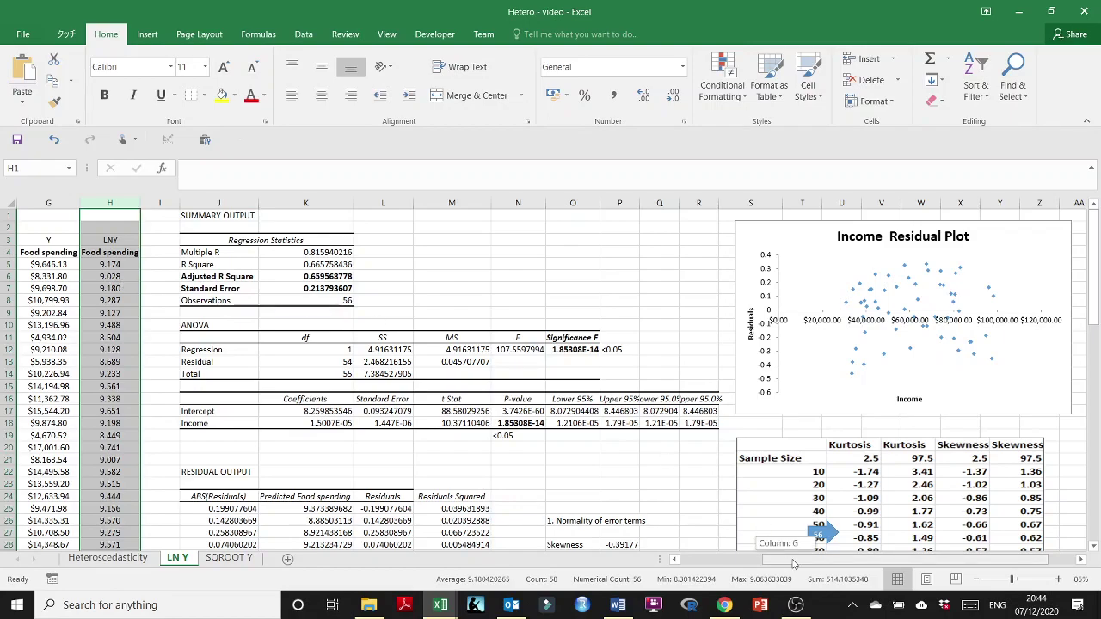
scroll(770, 447, right, 2)
scroll(769, 447, down, 6)
scroll(770, 447, down, 5)
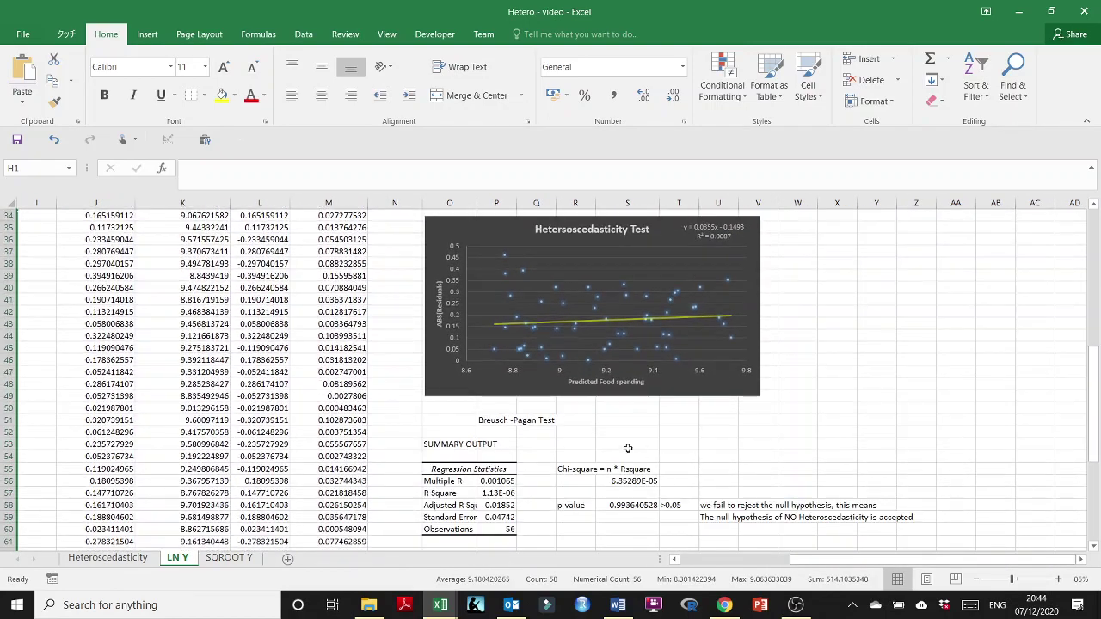
scroll(486, 436, down, 2)
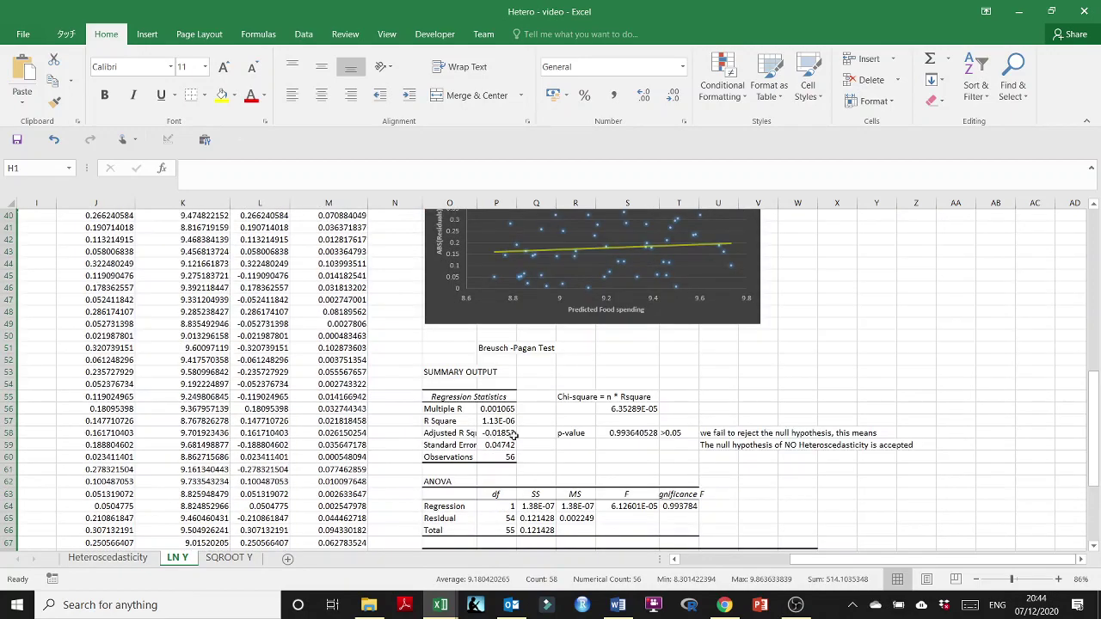
scroll(513, 434, up, 3)
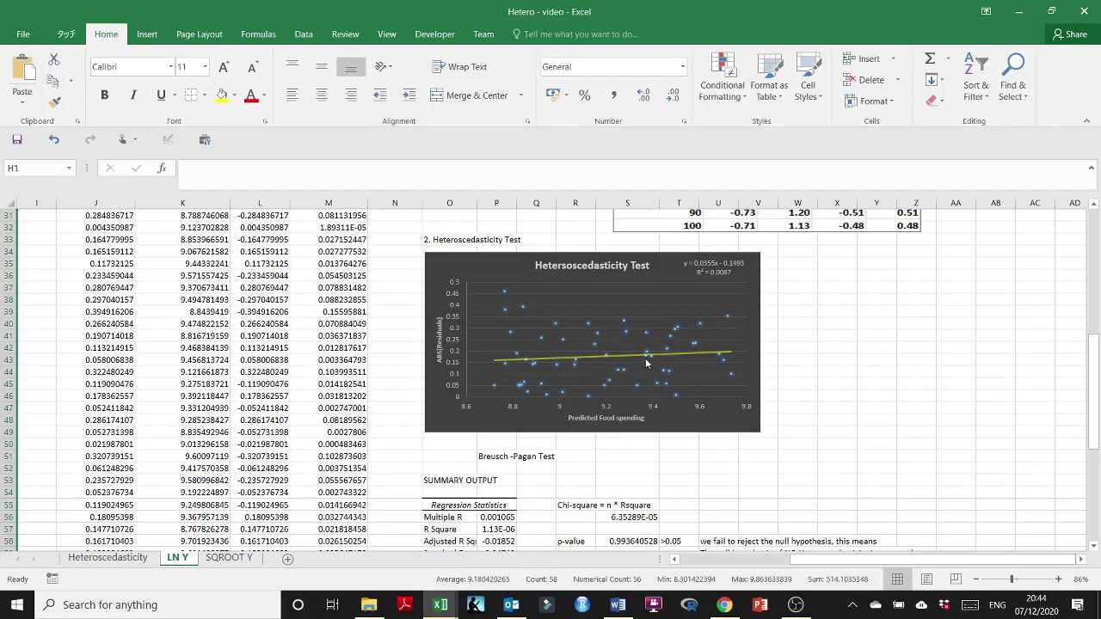
- Compare the SQROOT Y residual chart, regression output and transformation scatter plot with the original model on the Heteroscedasticity sheet
click(229, 558)
scroll(859, 495, down, 9)
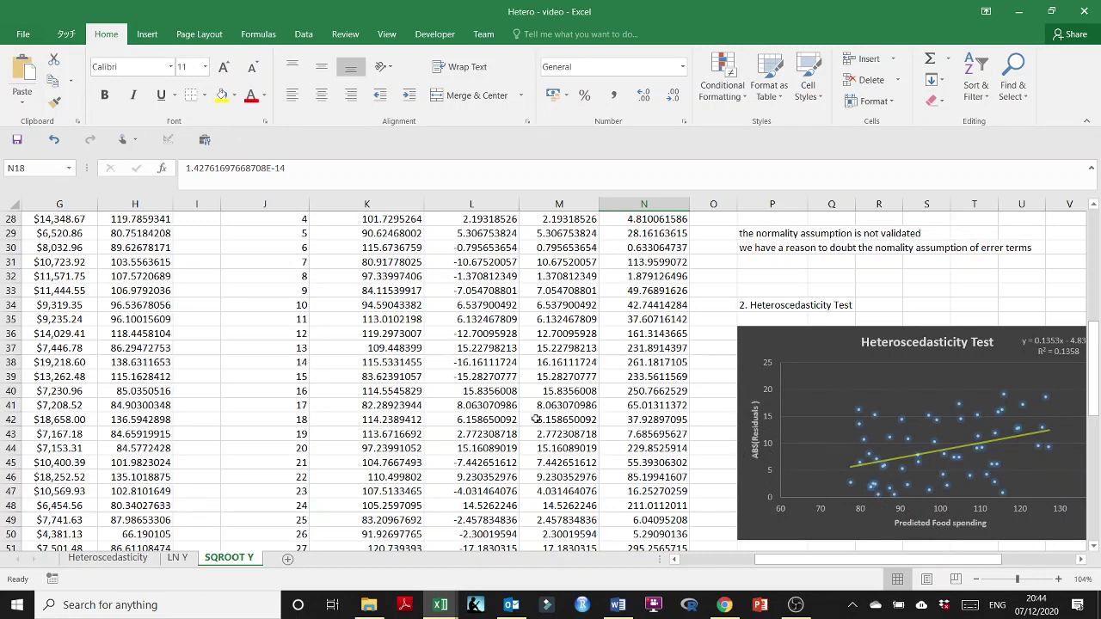
scroll(630, 435, up, 9)
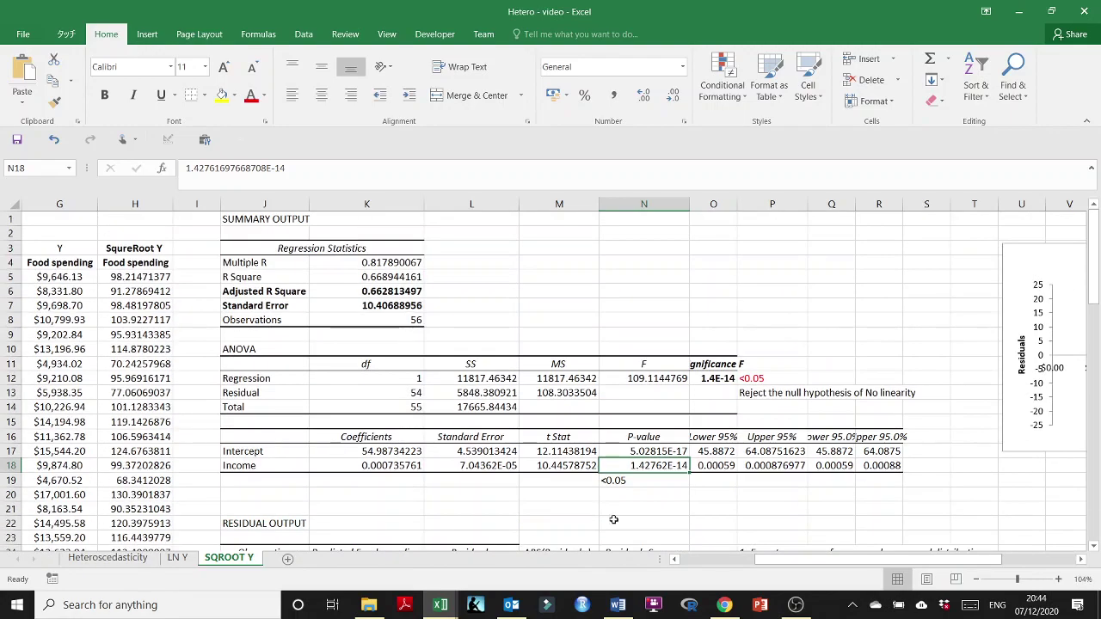
scroll(860, 559, left, 5)
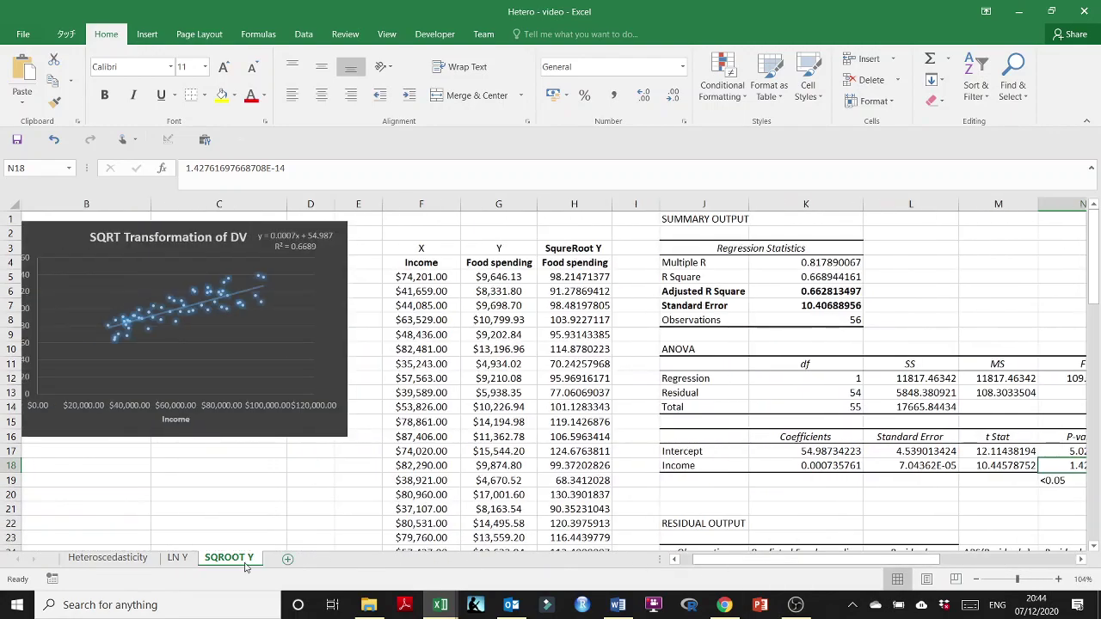
click(108, 557)
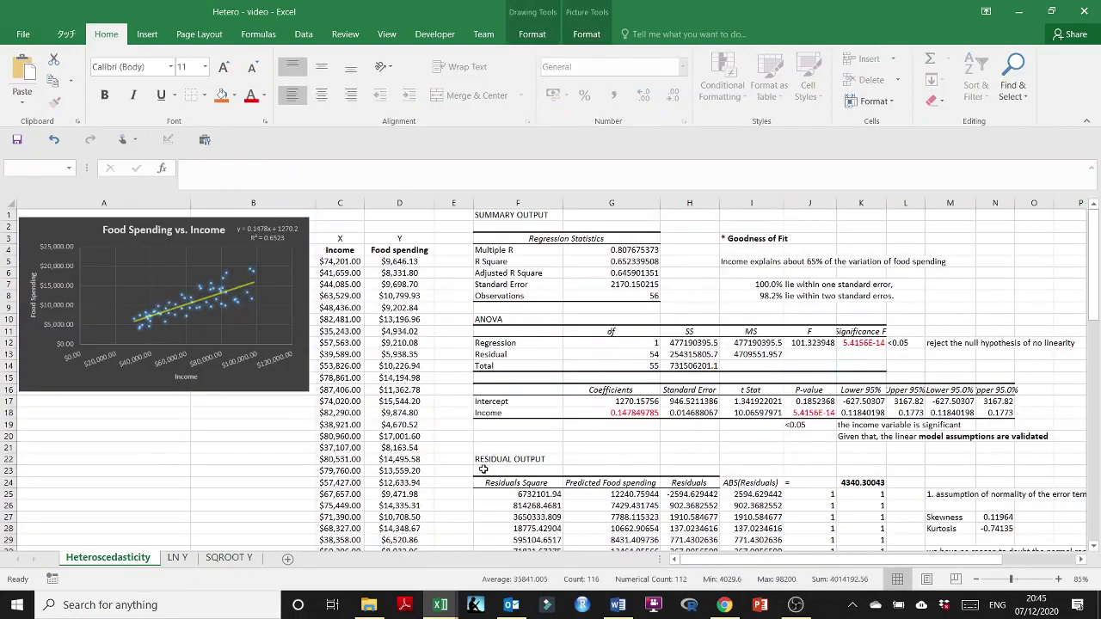
click(796, 604)
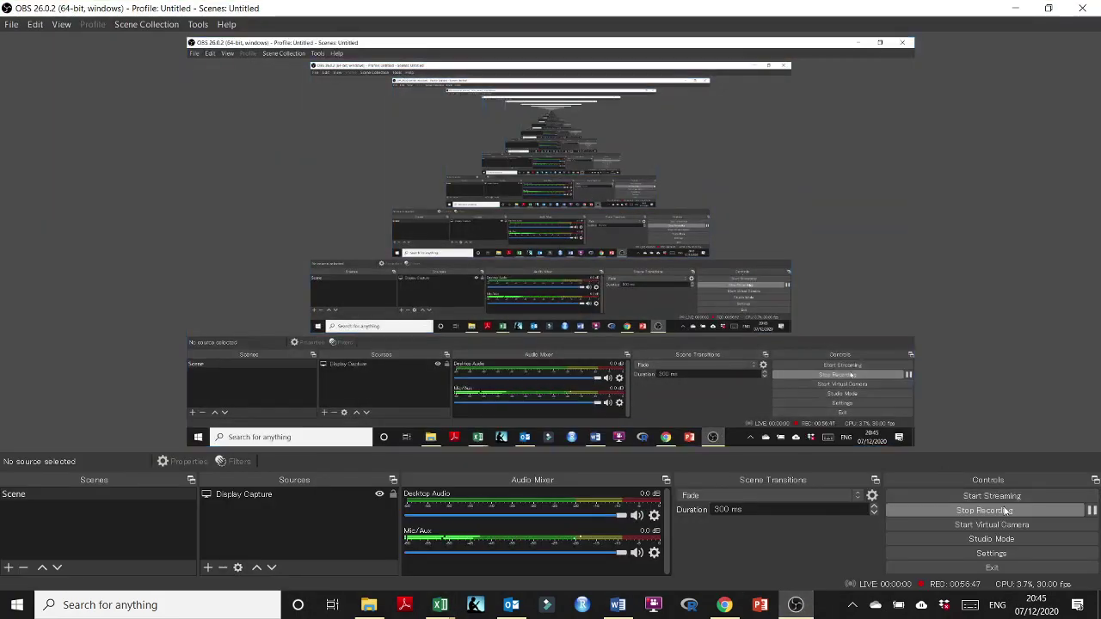